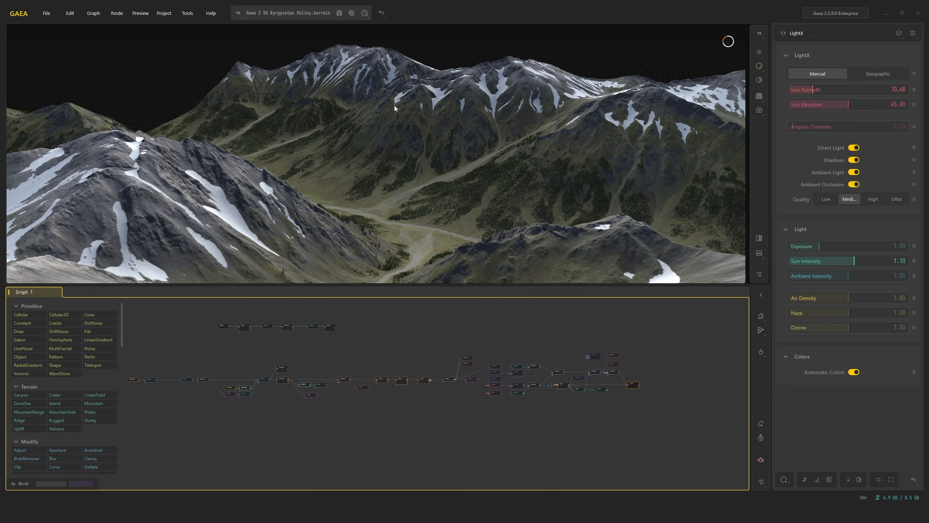
Open the example project Erosion - Mineral Deposits and ColorErosion from the examples collection
left_click(46, 12)
left_click(55, 26)
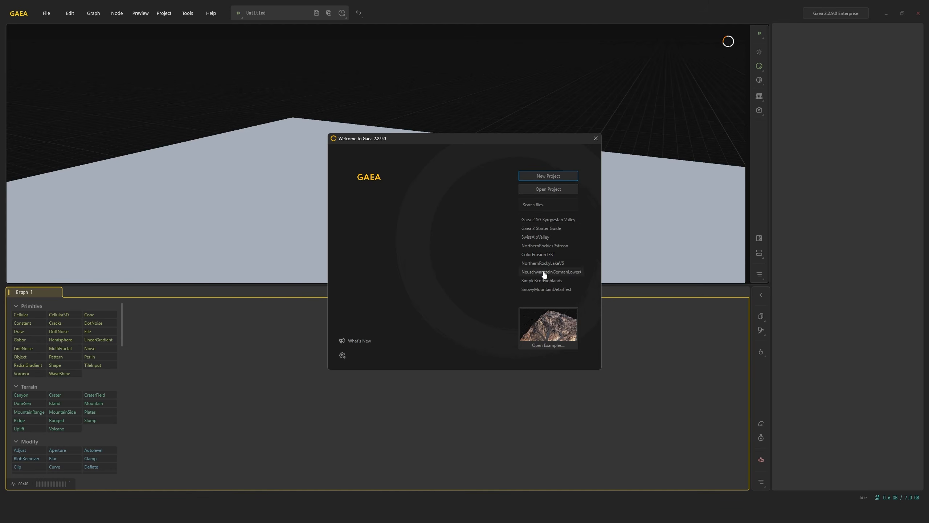
left_click(558, 322)
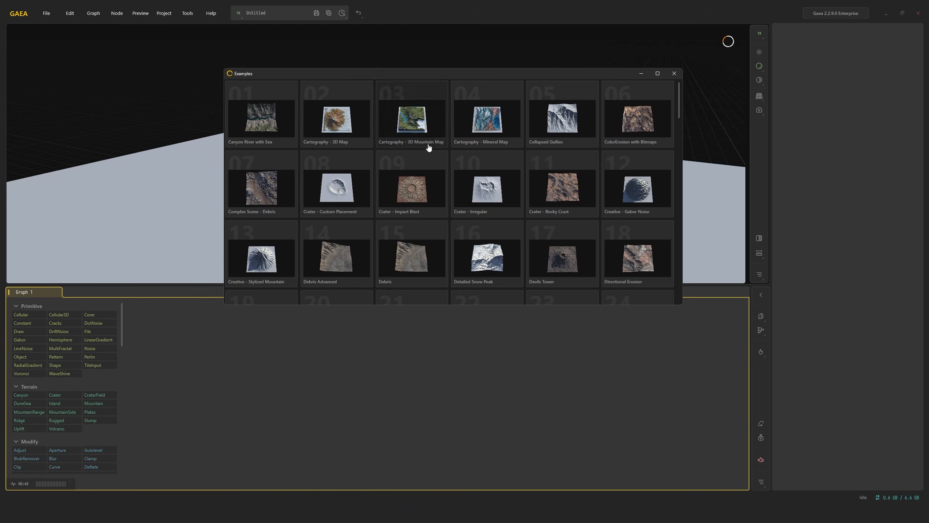
left_click_drag(683, 305, 727, 405)
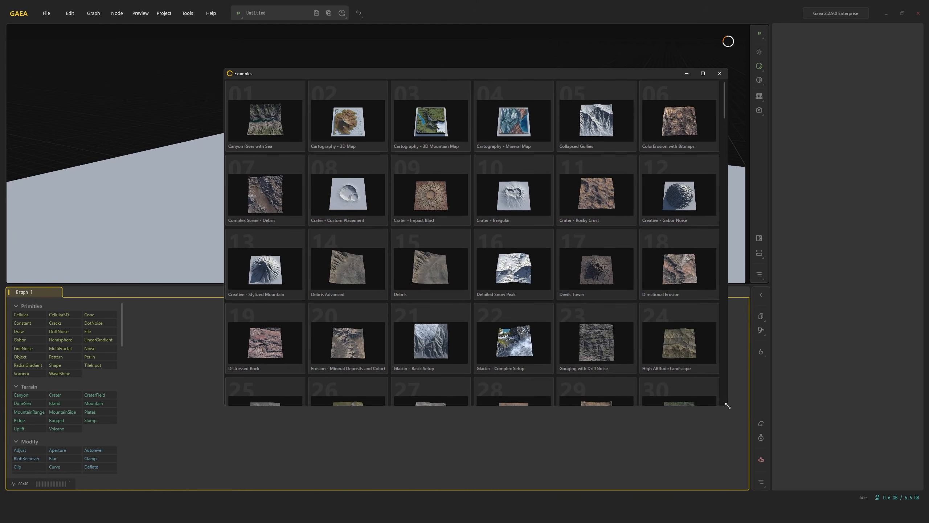
scroll(589, 270, "down", 3)
scroll(586, 248, "down", 5)
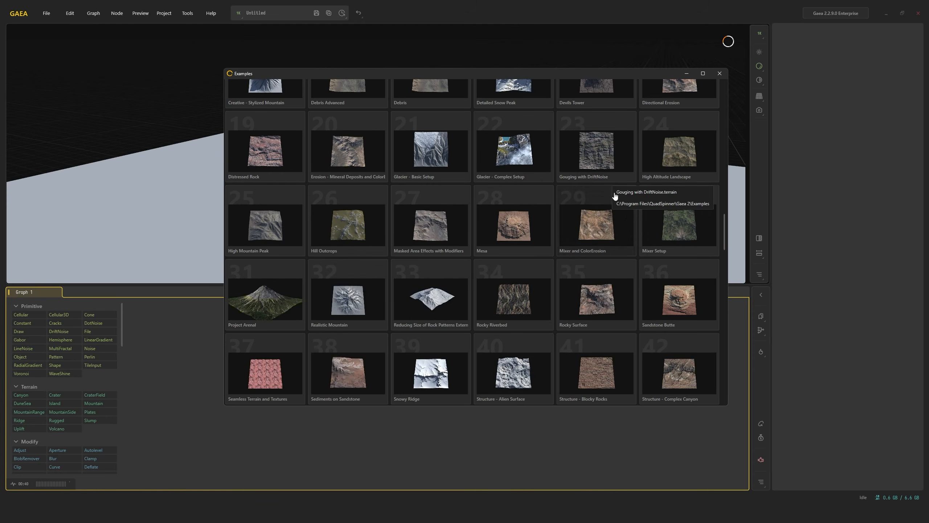
left_click(371, 156)
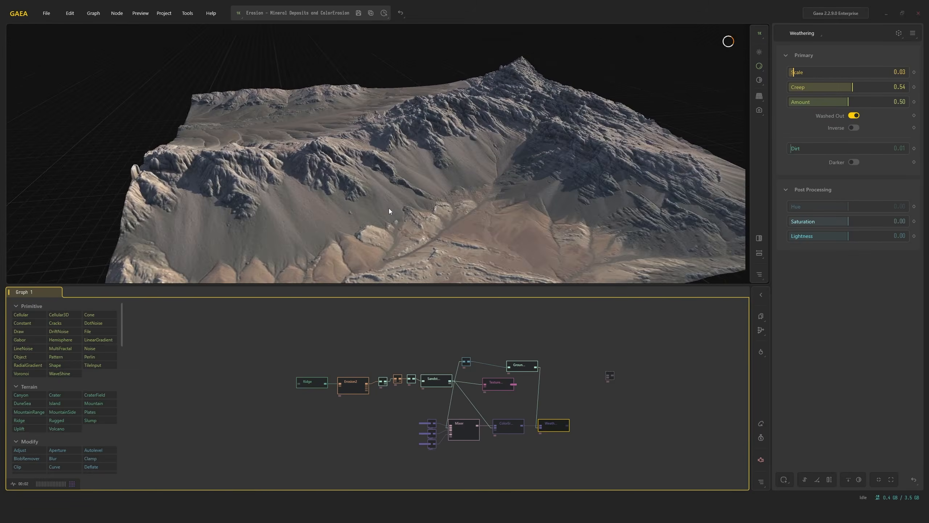
Examine the example terrain from another angle and up close, along with its node graph
left_click_drag(336, 211, 264, 218)
scroll(280, 216, "up", 5)
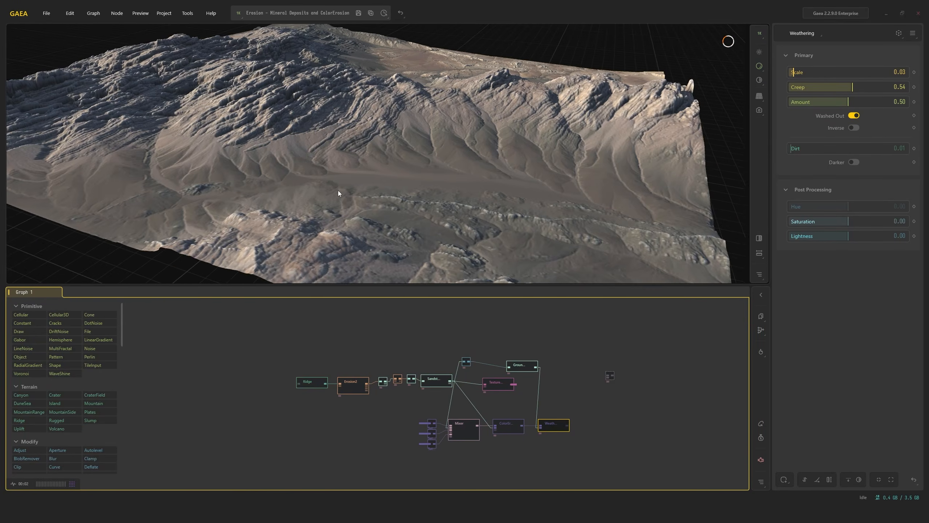
scroll(468, 351, "up", 2)
scroll(464, 351, "up", 5)
middle_click_drag(545, 392, 557, 356)
middle_click_drag(254, 322, 416, 428)
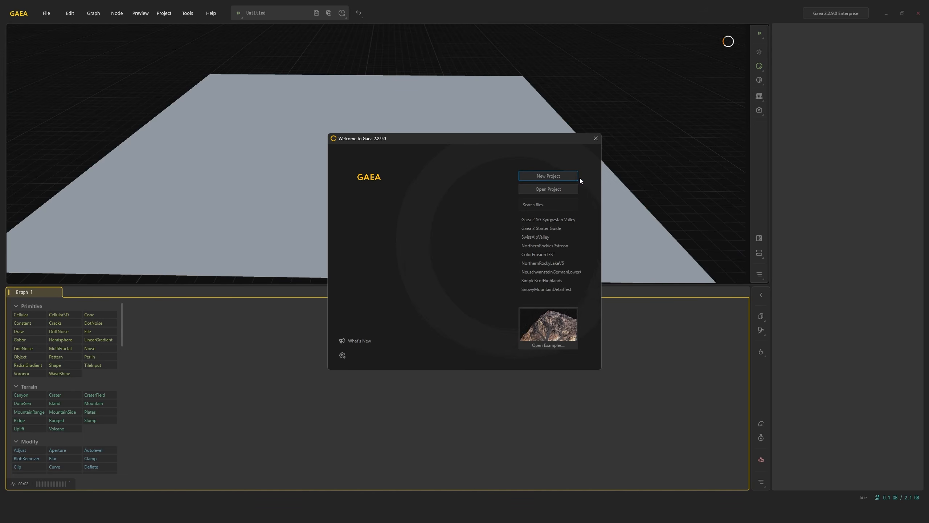
Start a new blank project and open the program options
left_click(554, 178)
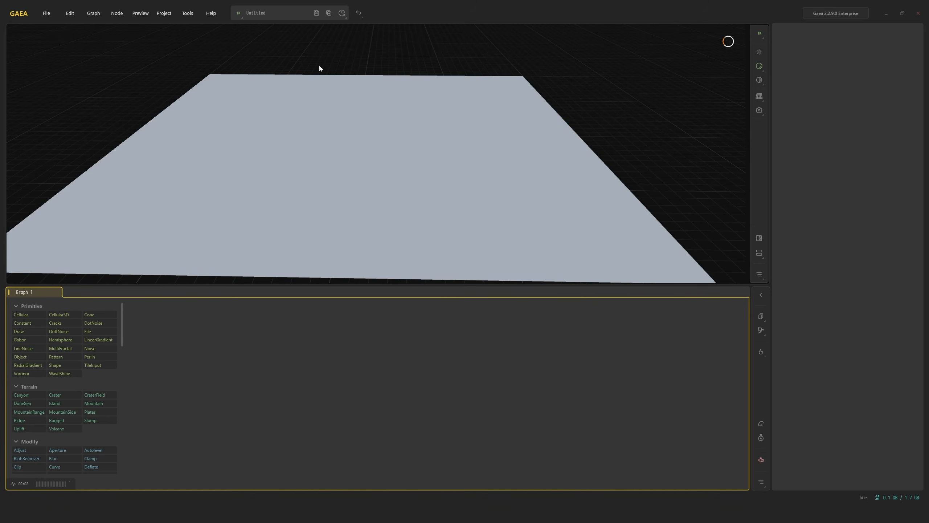
left_click(164, 13)
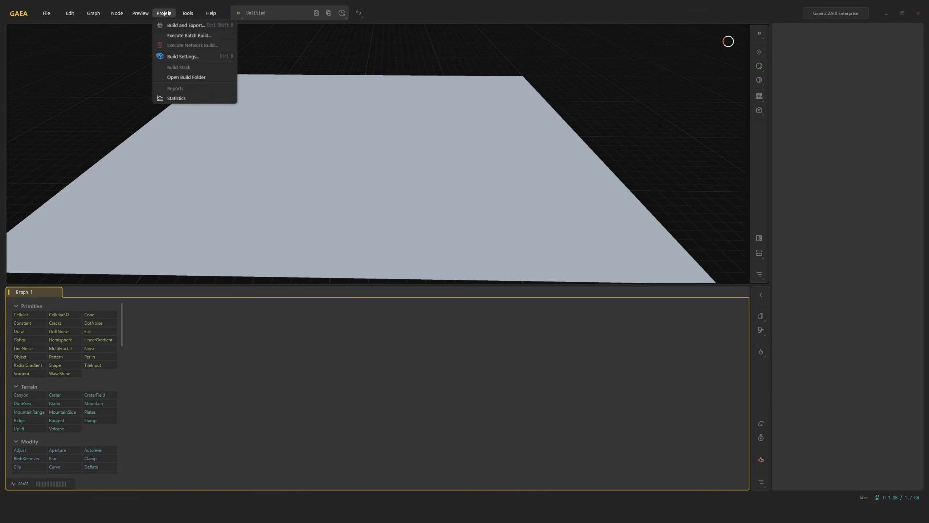
mouse_move(181, 15)
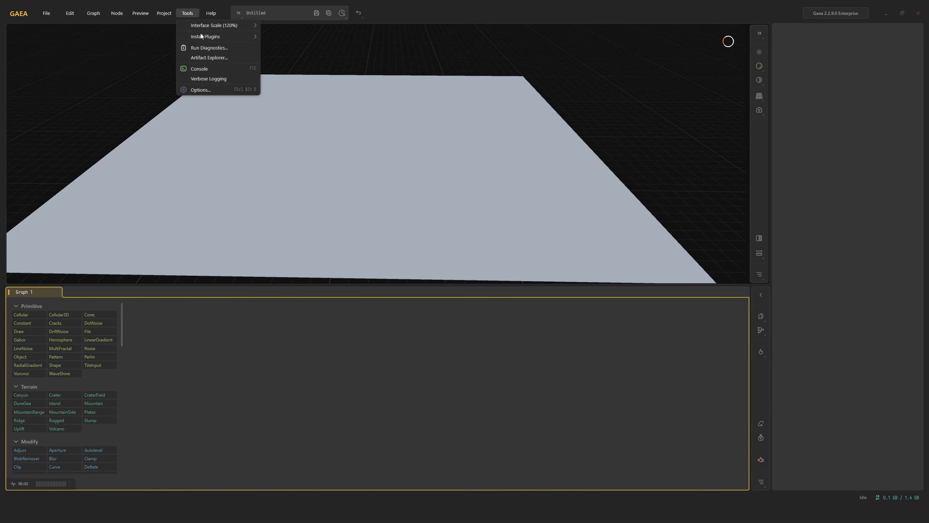
left_click(215, 90)
left_click_drag(413, 122, 479, 88)
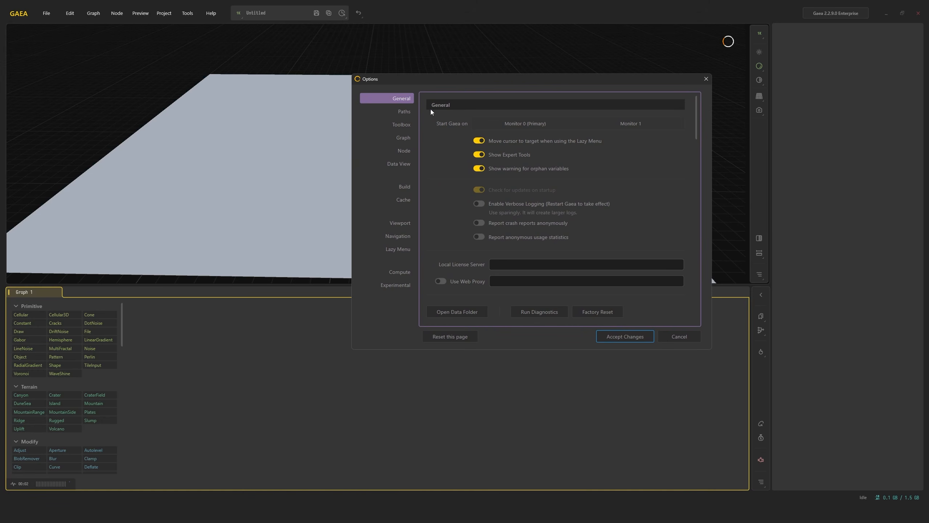
Look over the Paths options, change the toolbox configuration to Menus, and accept the changes
left_click(405, 110)
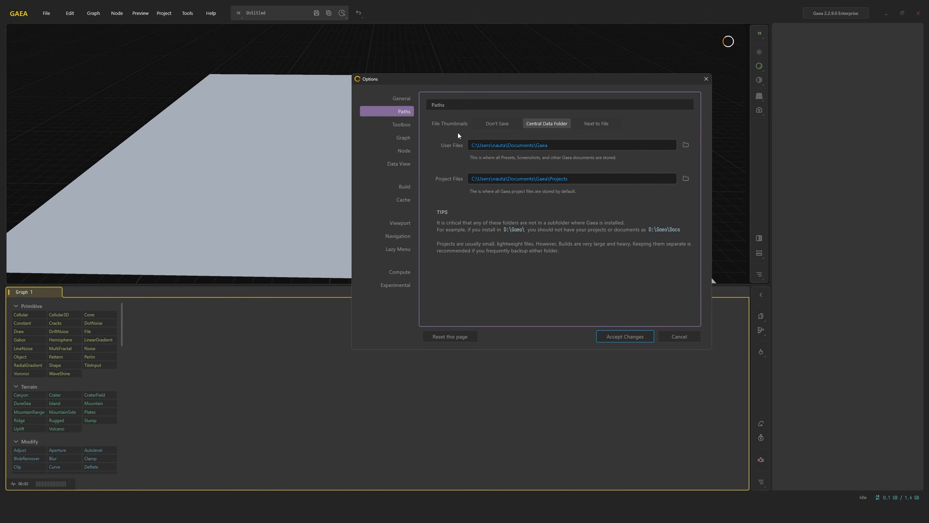
left_click(407, 126)
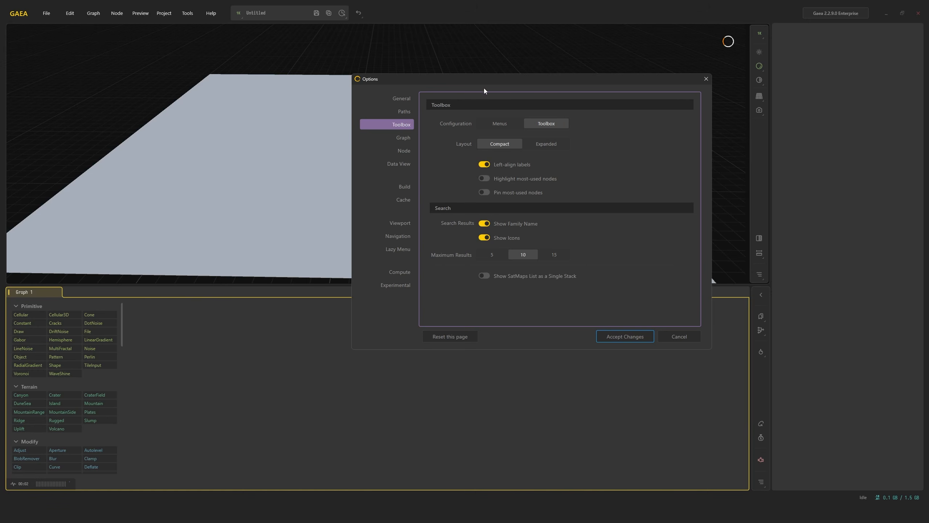
left_click_drag(483, 88, 506, 93)
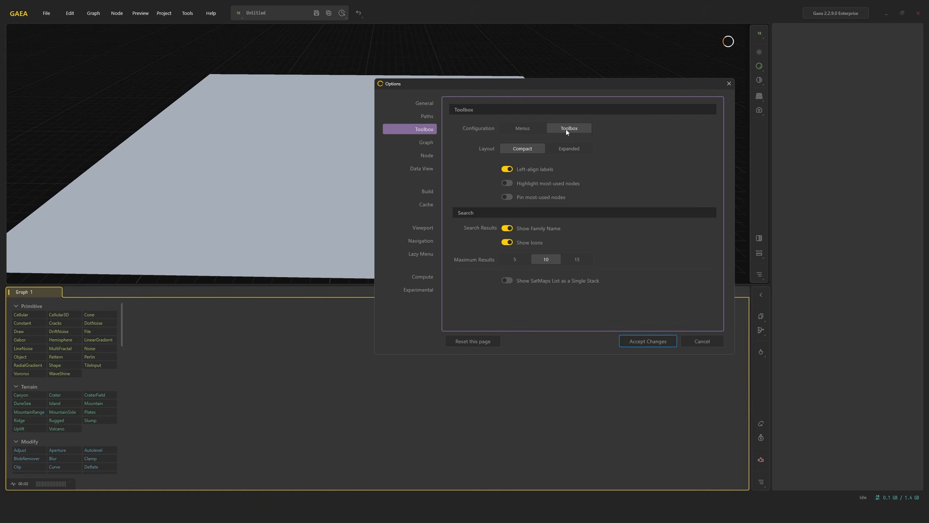
left_click(531, 127)
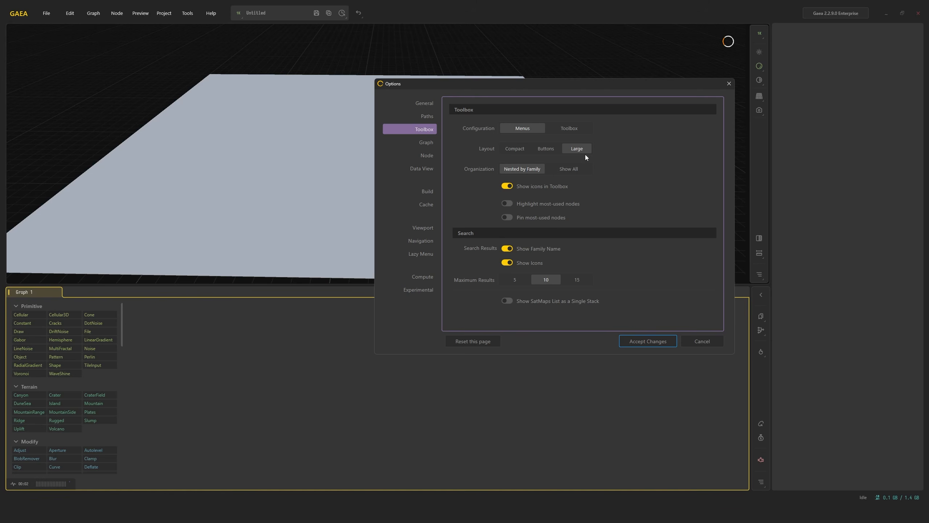
left_click(648, 342)
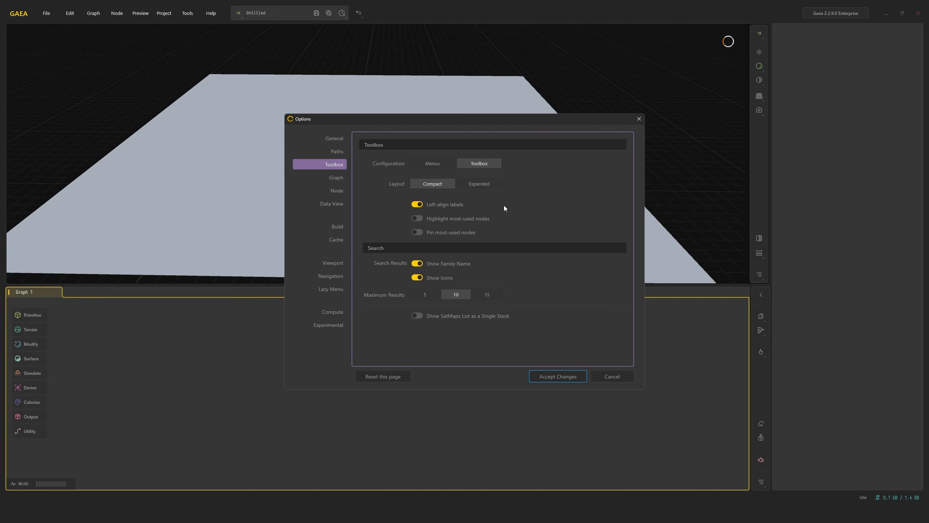
Review the Node, Build, Cache and Compute options, including the default heightfield format choices, and cancel the options dialog
left_click(339, 191)
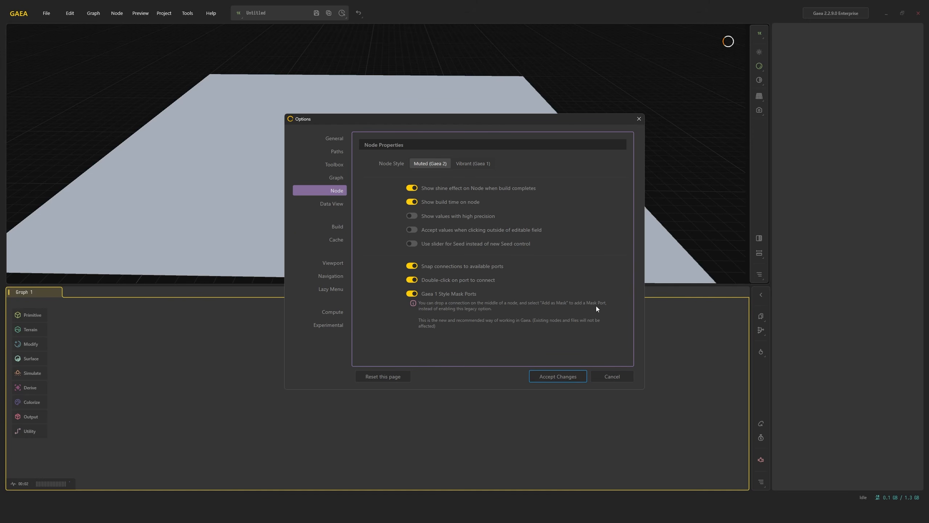
left_click(333, 226)
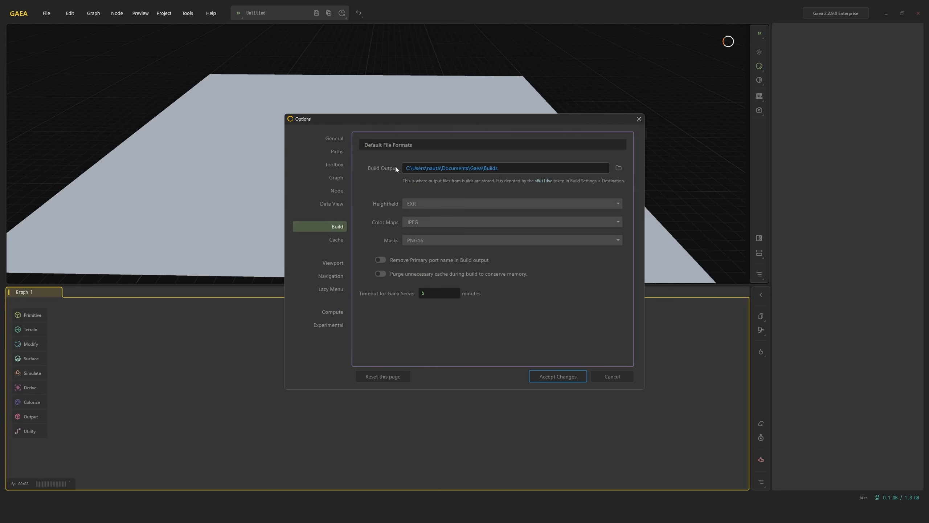
left_click(428, 205)
left_click(389, 203)
scroll(395, 209, "down", 3)
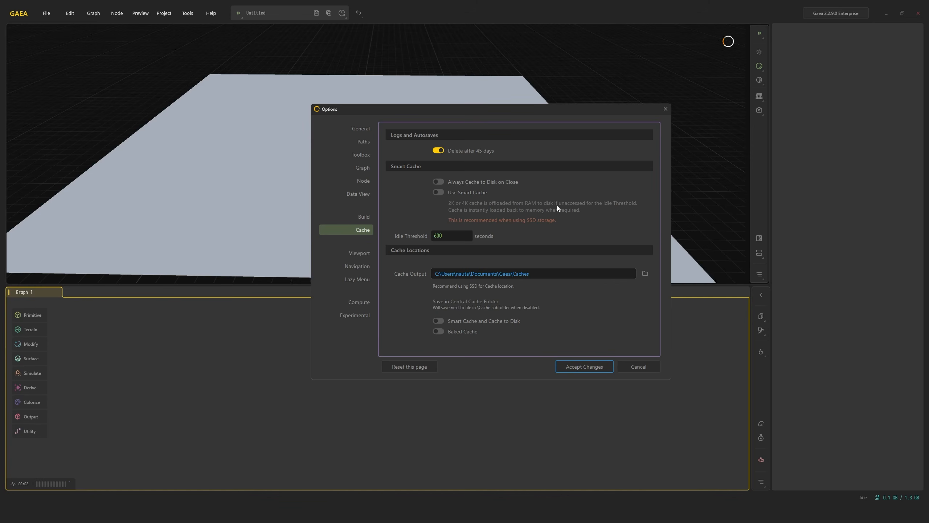
left_click(365, 303)
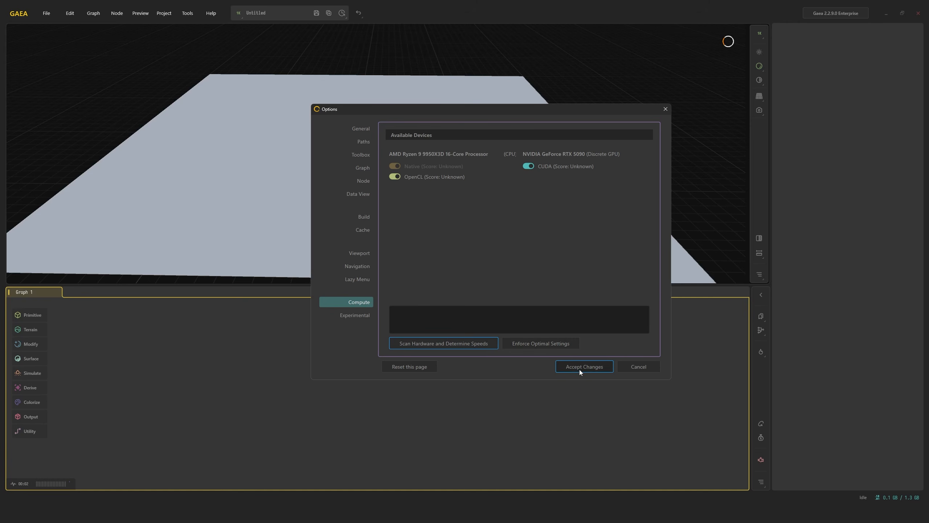
left_click(638, 366)
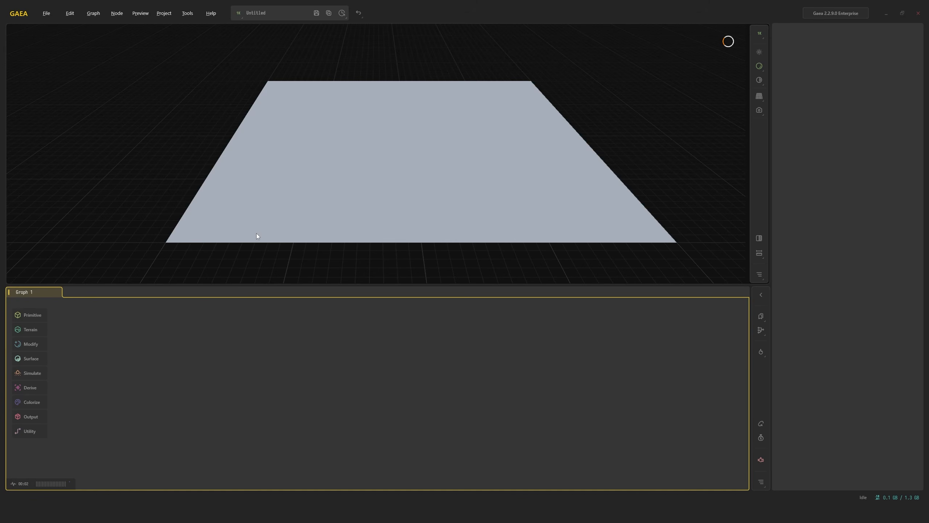
Add a Mountain node to the empty graph and view the generated terrain
double_click(276, 346)
type("mou")
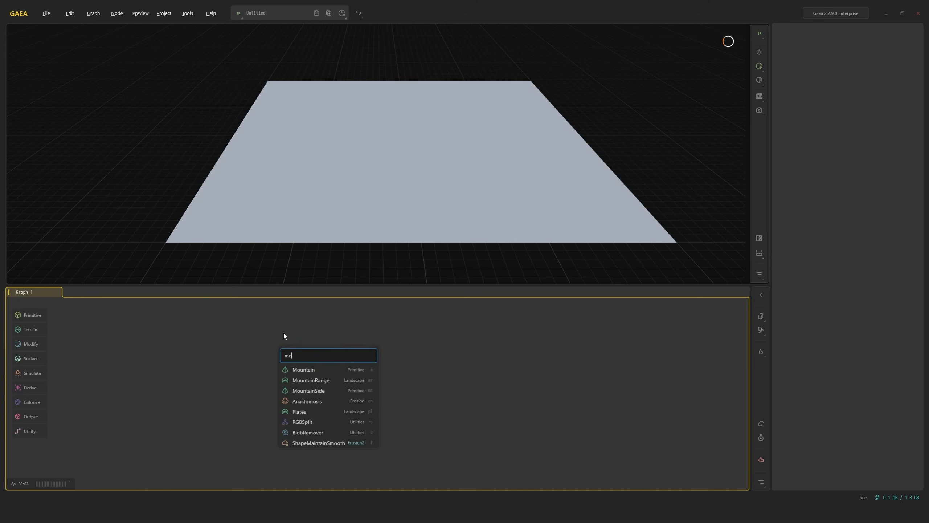
left_click(311, 371)
left_click_drag(407, 177, 366, 136)
Set the preview resolution to 4096 x 4096 and view the mountain from another side
left_click(238, 13)
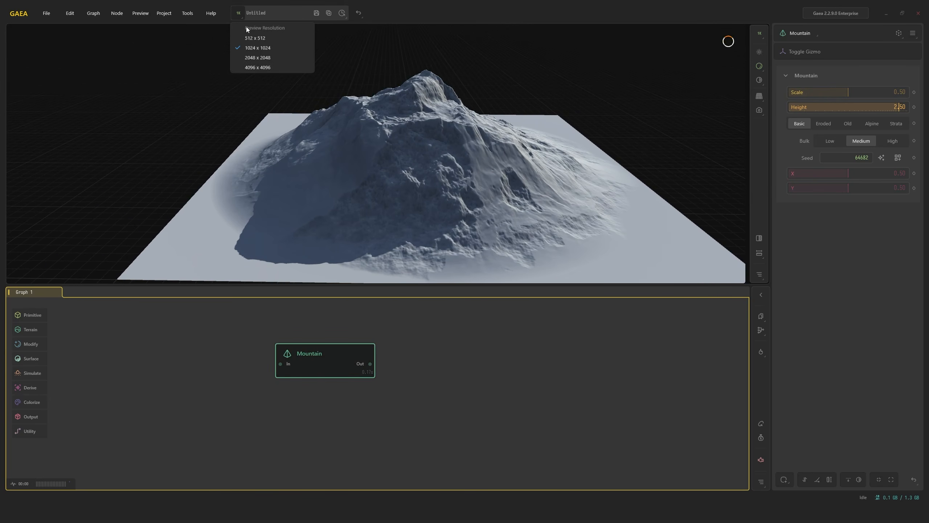
left_click(263, 68)
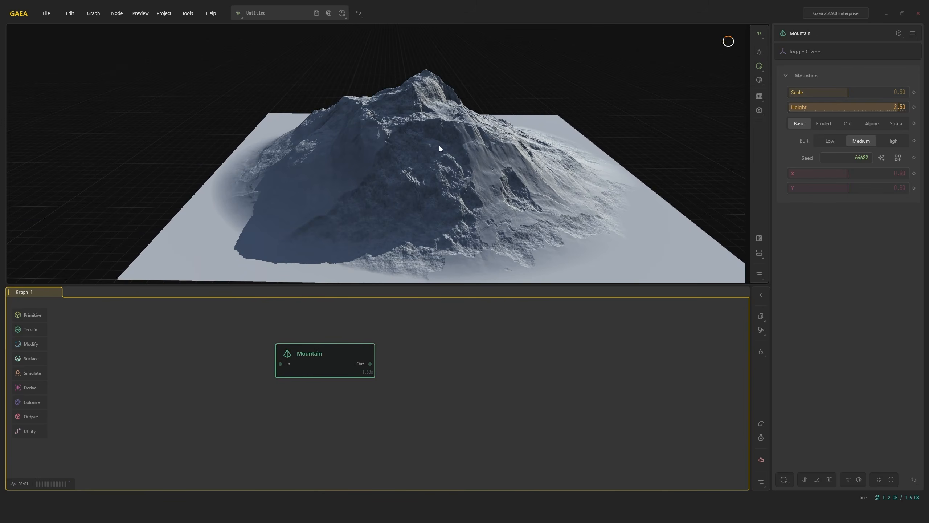
left_click_drag(435, 147, 366, 106)
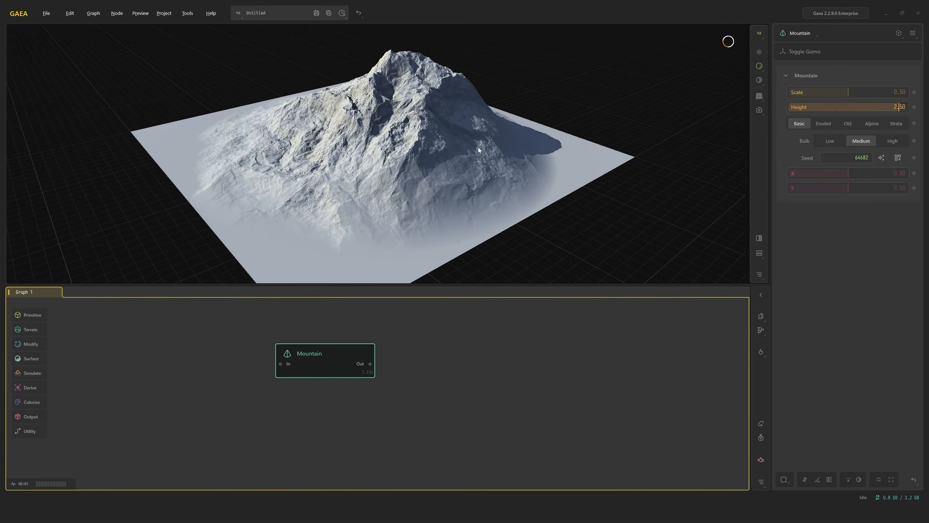
Inspect the mountain's detail from several sides and set the preview resolution back to 1024 x 1024
left_click(238, 15)
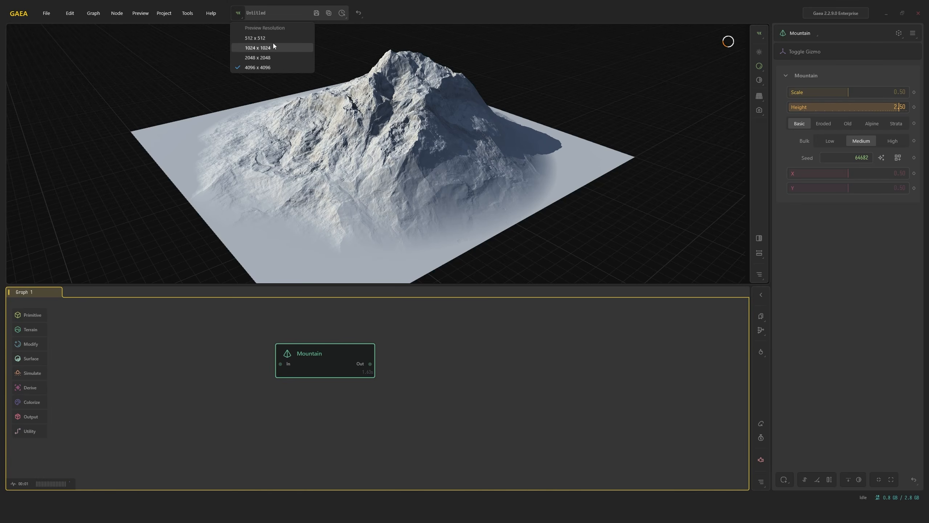
left_click(372, 123)
left_click_drag(410, 127, 473, 127)
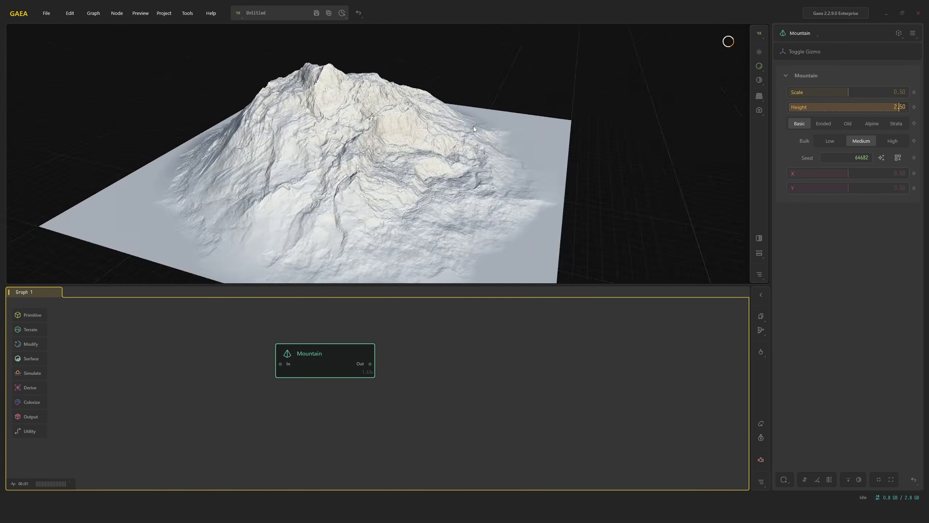
scroll(506, 132, "up", 5)
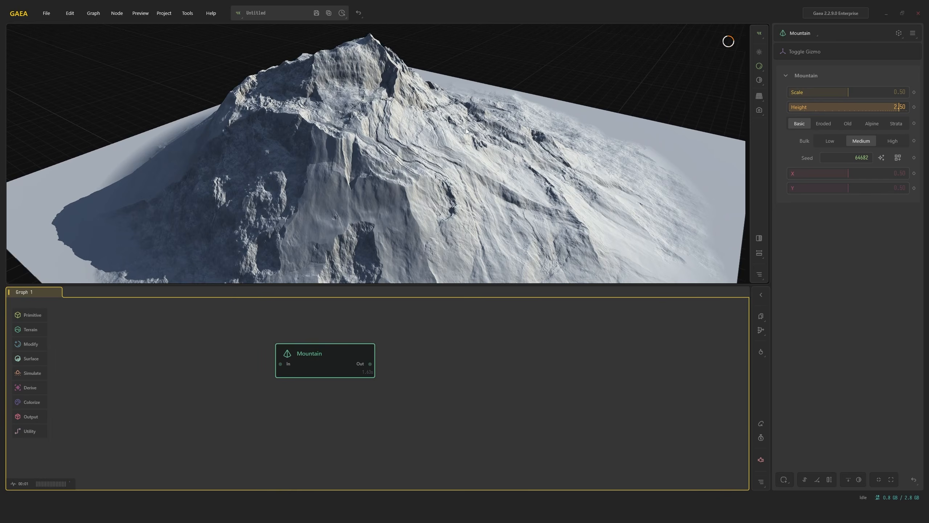
scroll(466, 128, "down", 5)
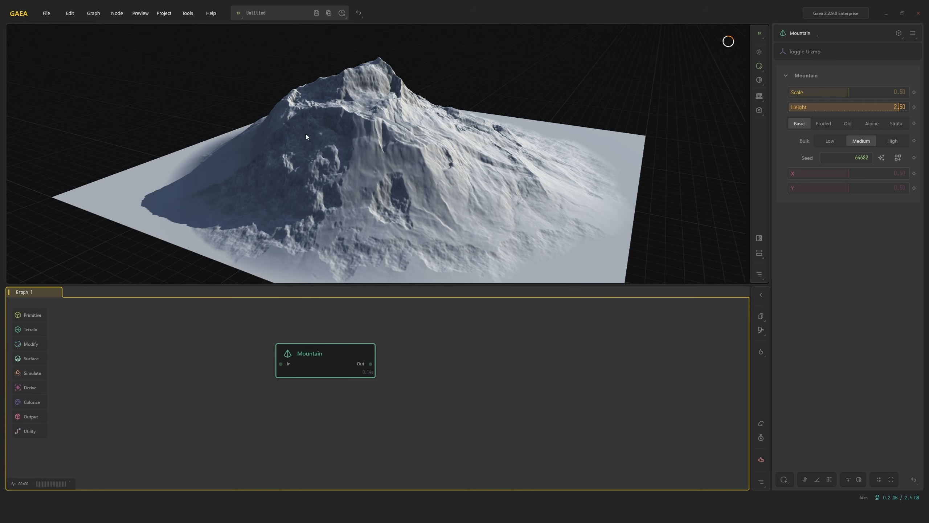
Switch the preview renderer to Clay Render and inspect the mountain's surface up close and from above
left_click(760, 67)
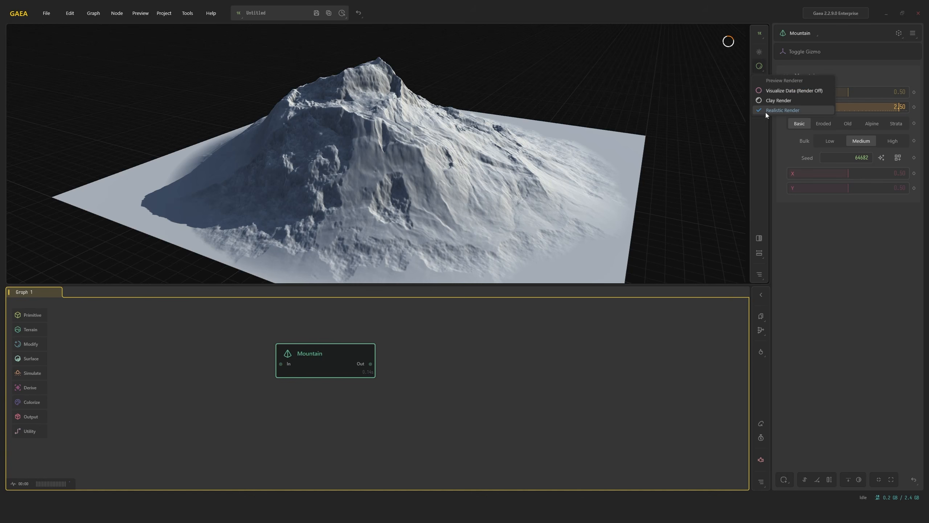
left_click(794, 100)
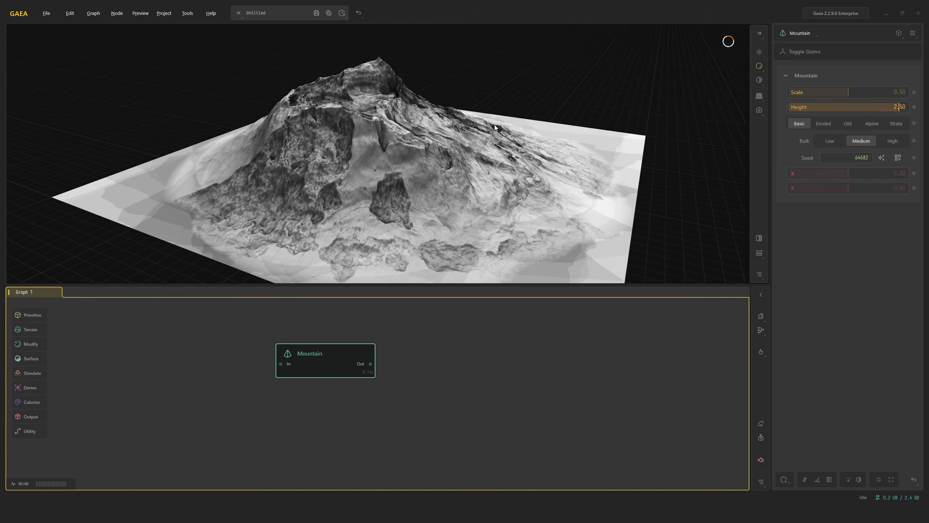
left_click_drag(494, 125, 598, 131)
scroll(565, 127, "up", 3)
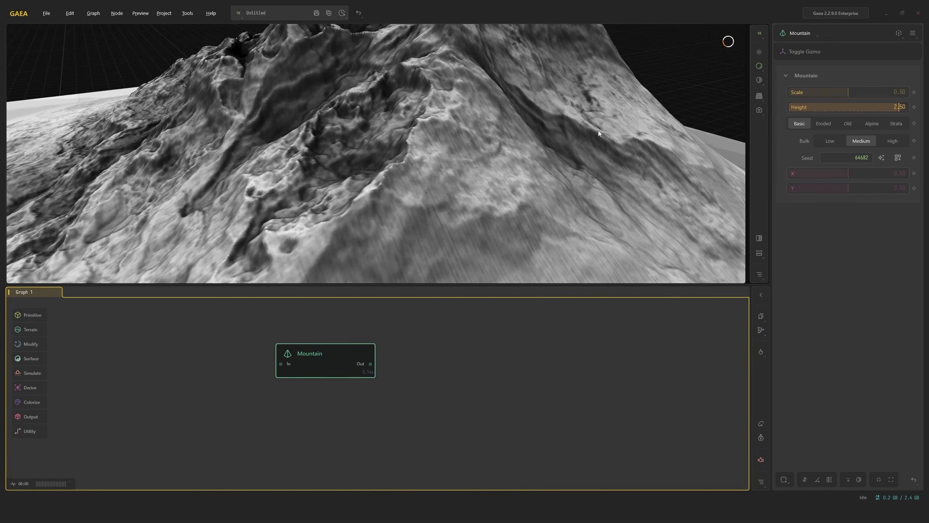
scroll(376, 145, "down", 5)
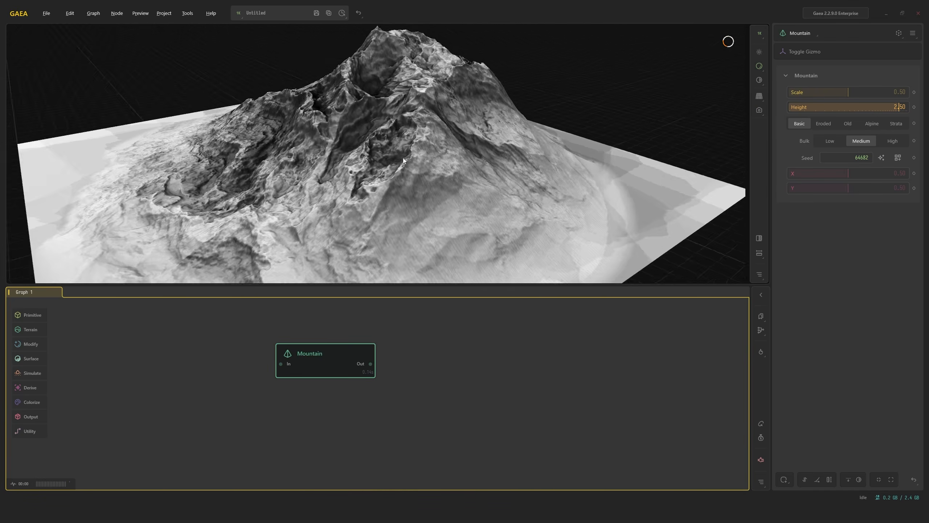
left_click_drag(376, 145, 429, 132)
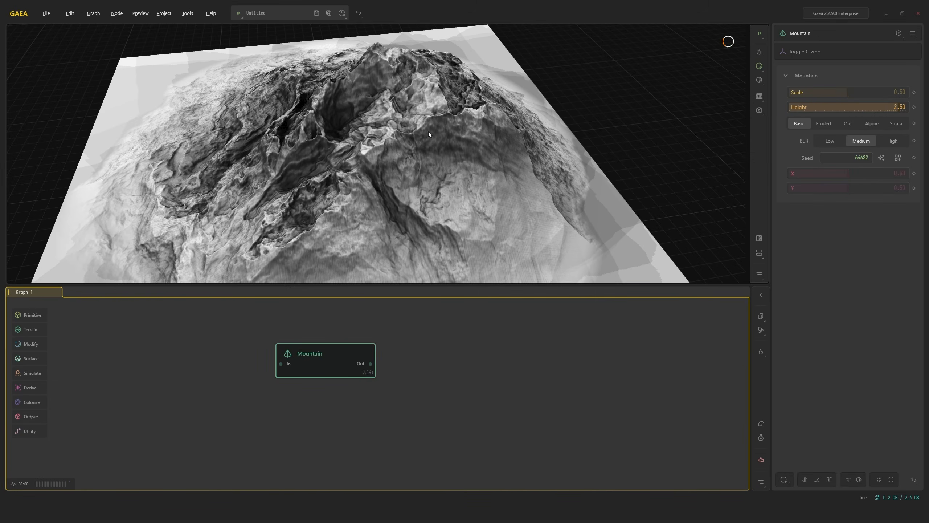
Switch the preview renderer to Visualize Data (Render Off) and inspect the mountain's height shading from several angles
left_click(758, 66)
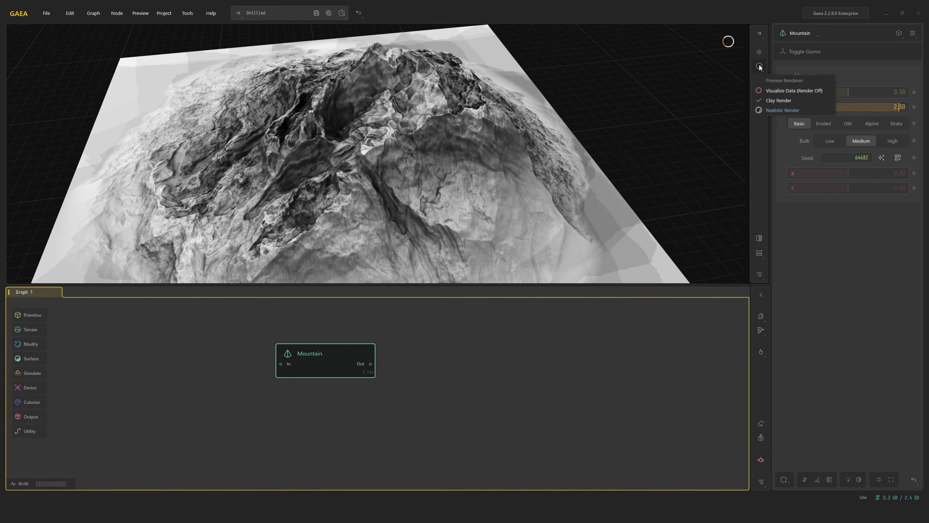
left_click(775, 92)
scroll(516, 117, "down", 5)
left_click_drag(515, 116, 599, 99)
scroll(562, 107, "up", 4)
left_click_drag(501, 103, 506, 123)
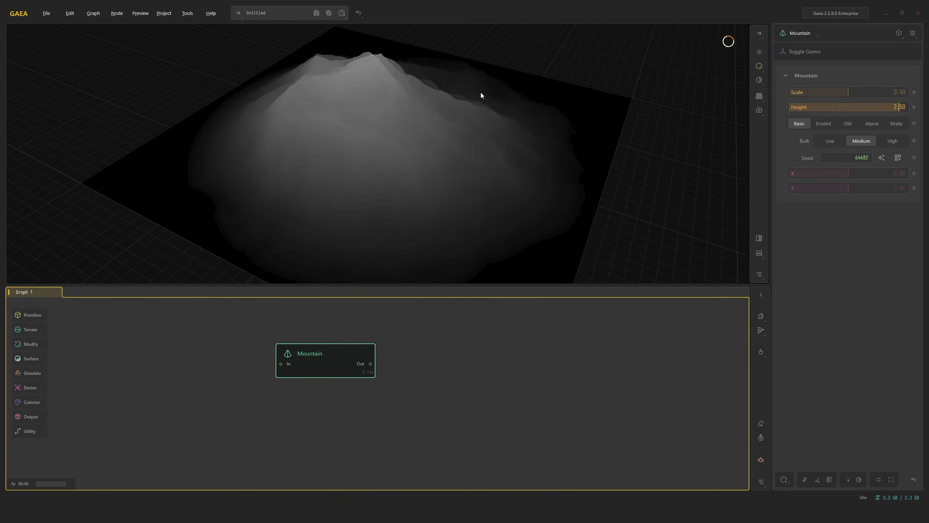
Set the preview renderer to Realistic Render and toggle the rendering off and on to compare it with the raw data view
left_click(755, 67)
left_click(781, 111)
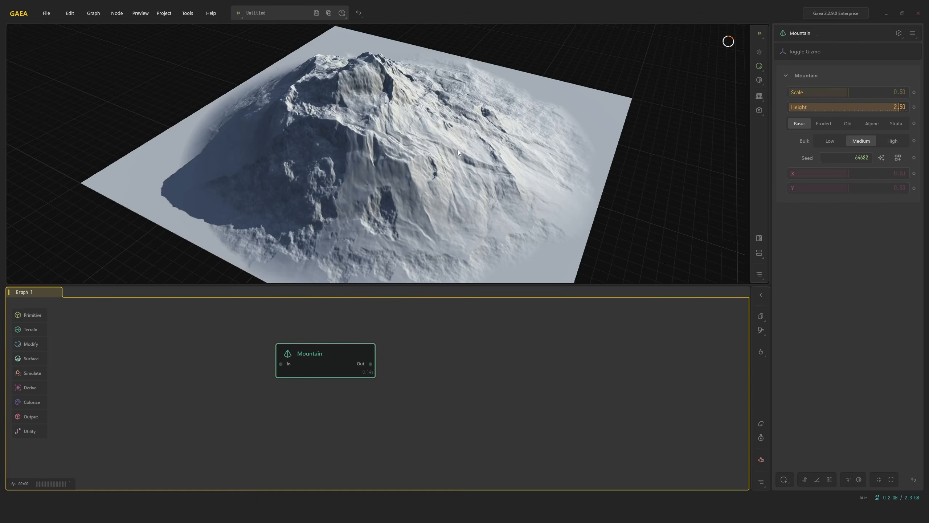
key("t")
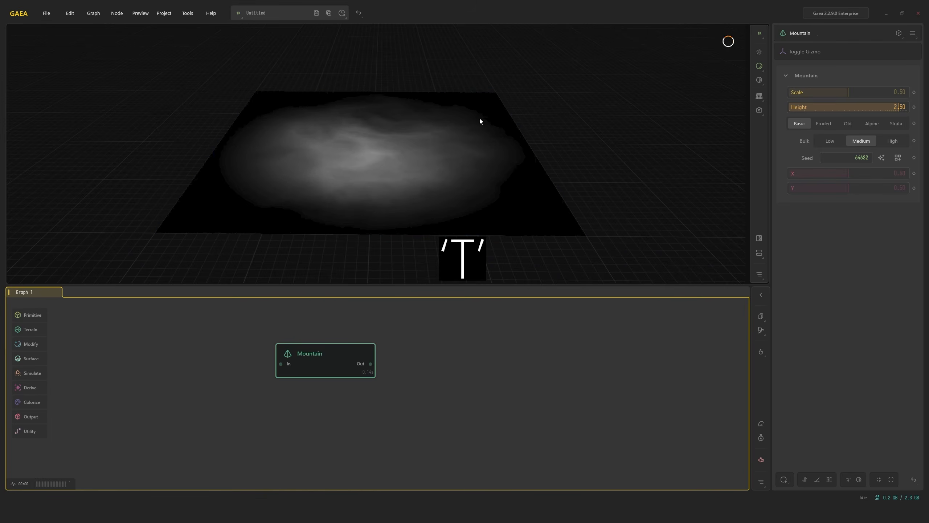
mouse_move(448, 142)
left_mouse_down()
mouse_move(449, 199)
mouse_move(452, 147)
mouse_move(510, 130)
mouse_move(516, 178)
mouse_move(486, 164)
mouse_move(486, 113)
mouse_move(585, 129)
mouse_move(473, 259)
left_mouse_up()
key("t")
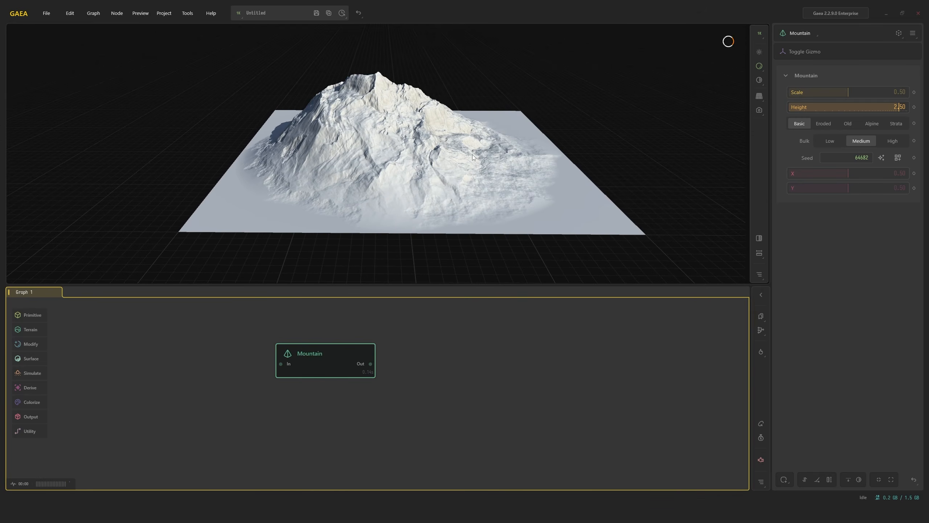
key("t")
key("t")
key("F3")
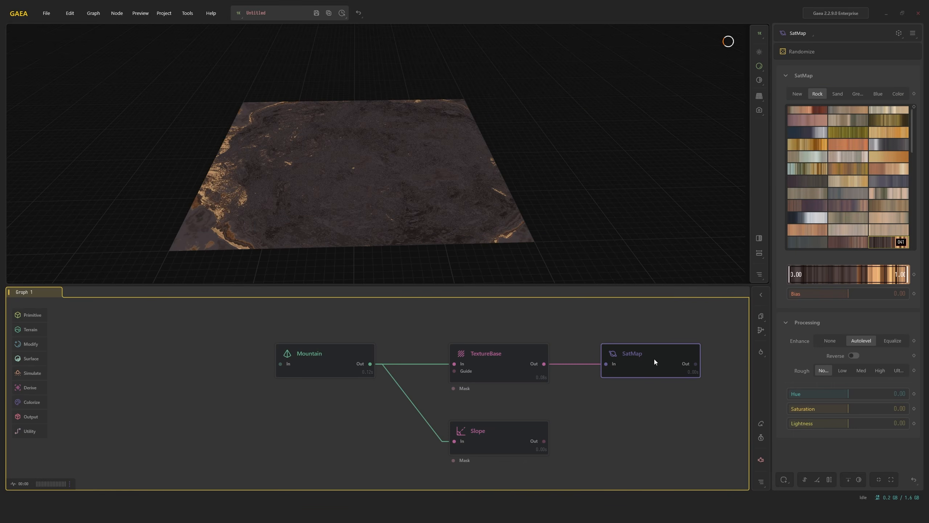
Add an Export node beside the SatMap node and delete it again
middle_click_drag(654, 359, 618, 349)
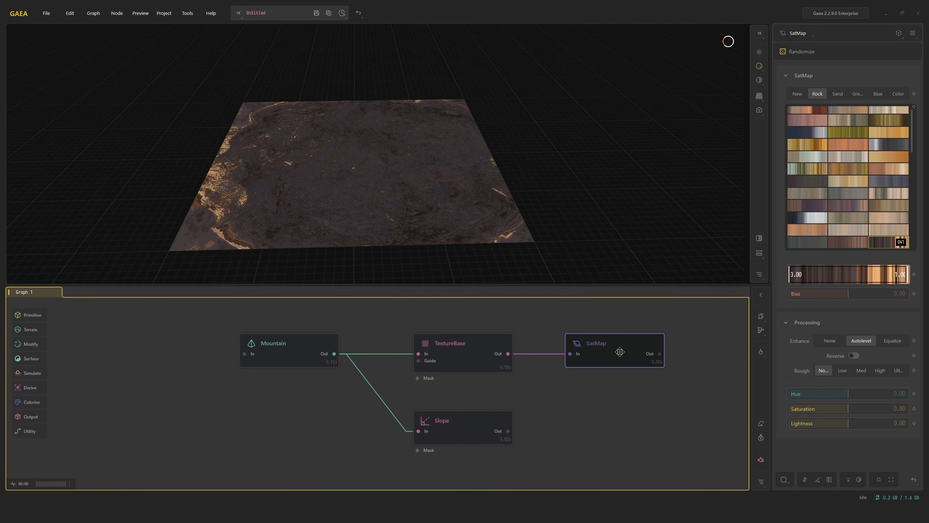
middle_click_drag(676, 338, 640, 338)
double_click(670, 342)
type("ex")
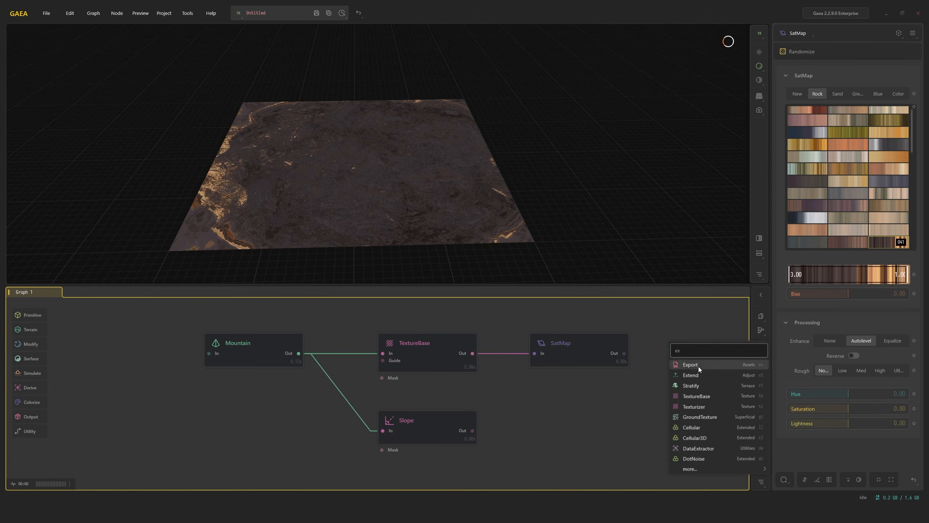
left_click(698, 366)
left_click_drag(693, 354, 700, 351)
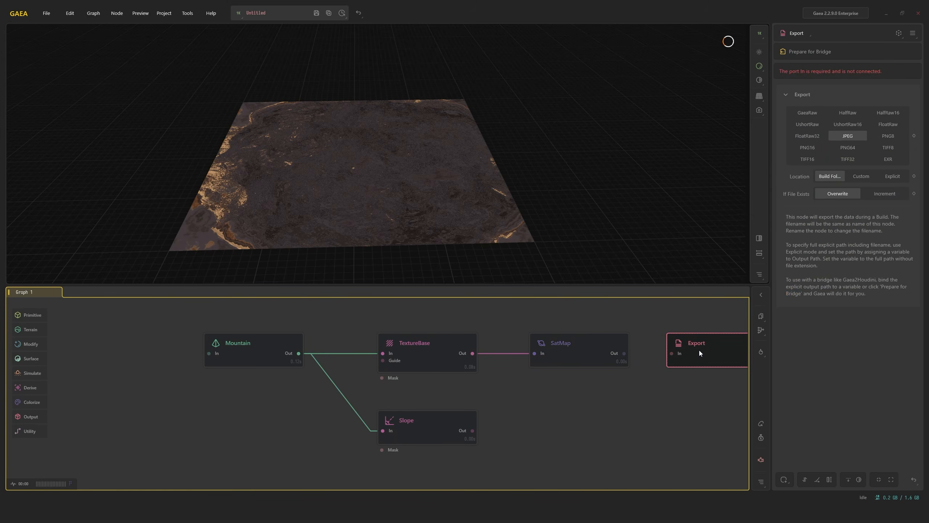
key("Delete")
Mark the SatMap node for export and check its save marker in the graph
left_click(609, 351)
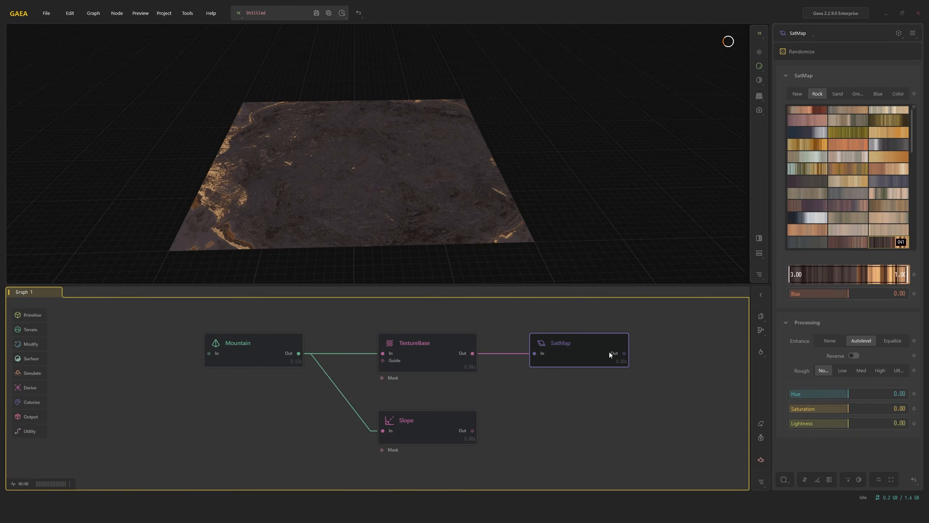
key("ctrl+e")
scroll(625, 359, "up", 5)
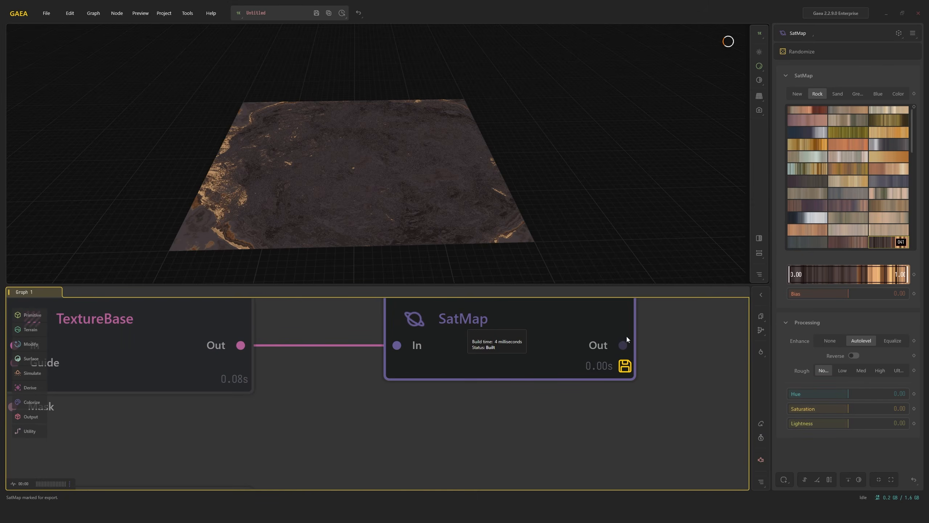
scroll(564, 345, "down", 2)
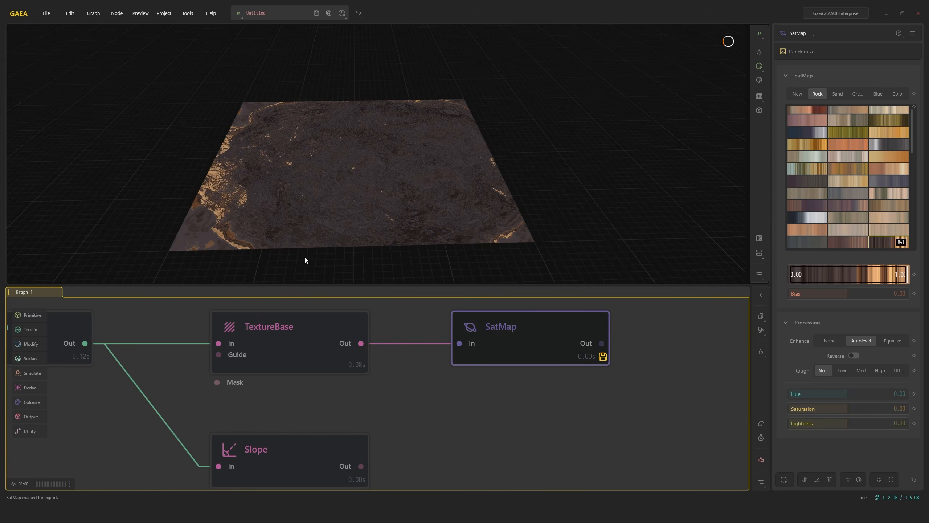
middle_click_drag(542, 335, 603, 331)
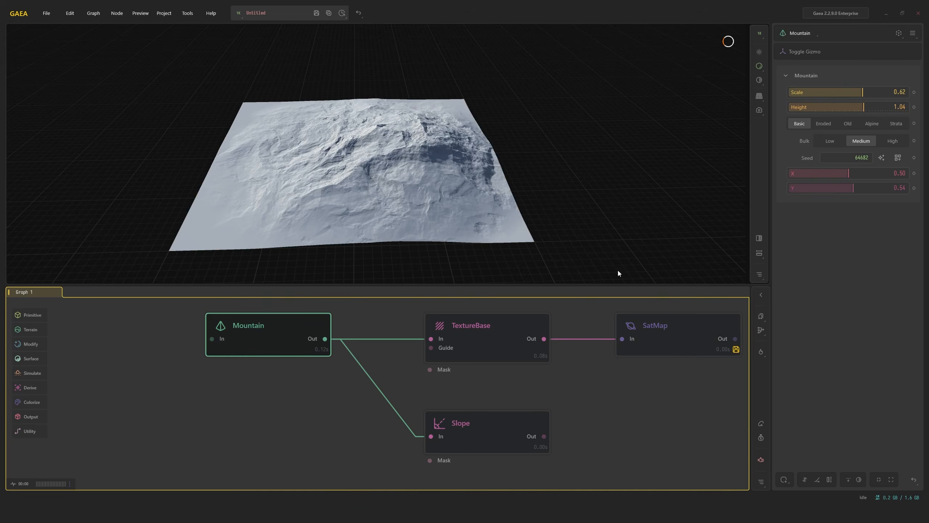
Compare the SatMap and Mountain previews and mark the Mountain node for export
left_click(678, 325)
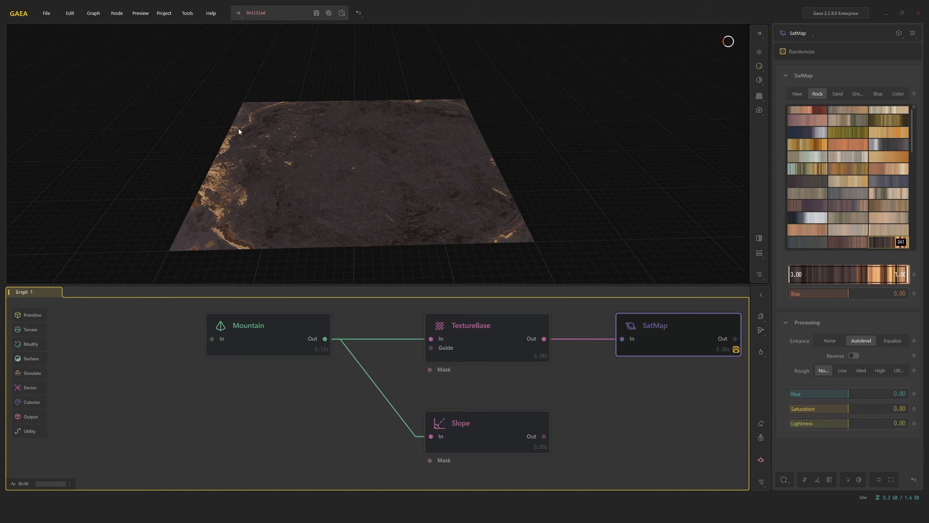
left_click(291, 319)
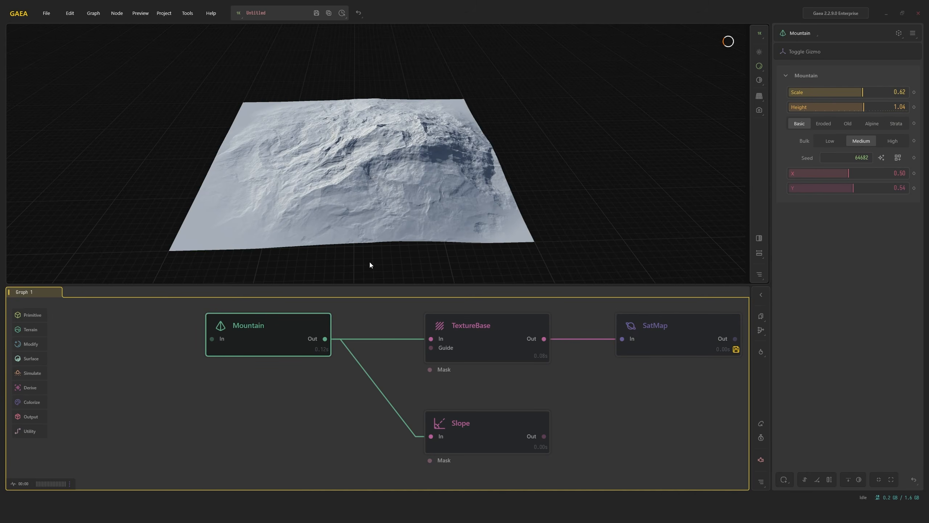
key("ctrl+e")
left_click(669, 352)
mouse_move(457, 226)
left_mouse_down()
mouse_move(450, 207)
mouse_move(431, 204)
mouse_move(447, 202)
mouse_move(452, 222)
left_mouse_up()
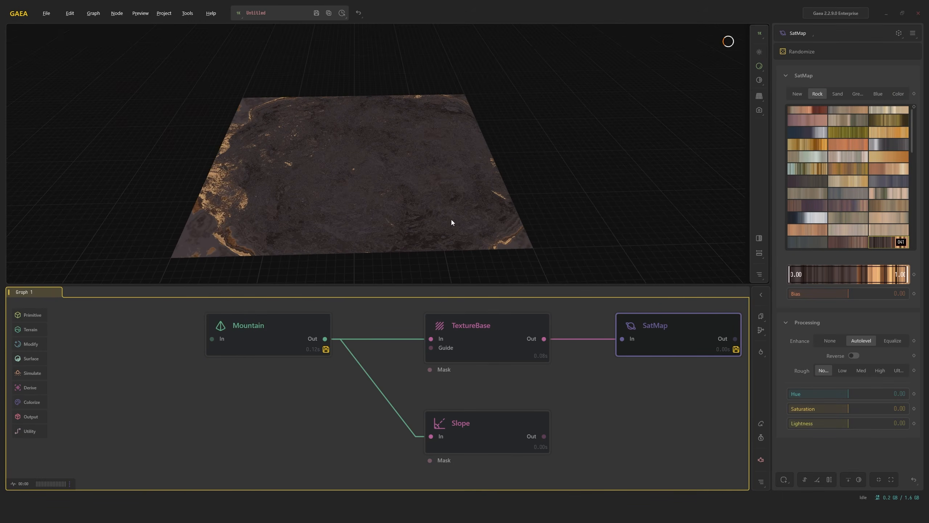
Unmark the Mountain node for export and use it as the base terrain for previewing the SatMap texture
left_click(253, 328)
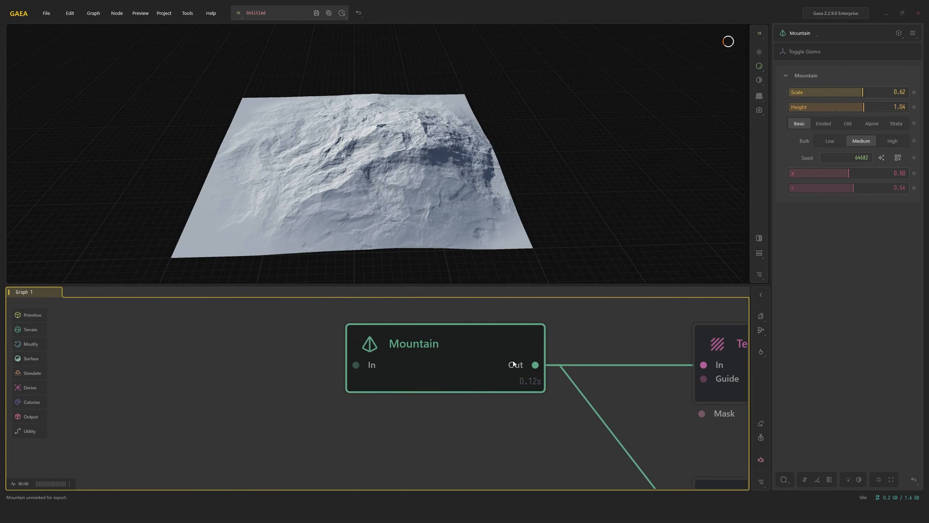
key("g")
scroll(536, 389, "up", 3)
scroll(536, 384, "down", 6)
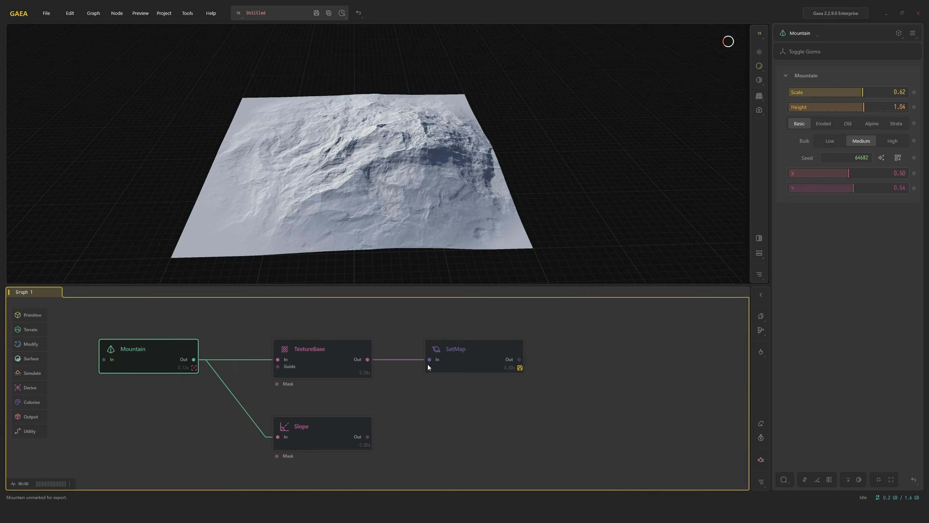
left_click(474, 359)
left_click_drag(440, 214, 357, 186)
scroll(408, 182, "up", 4)
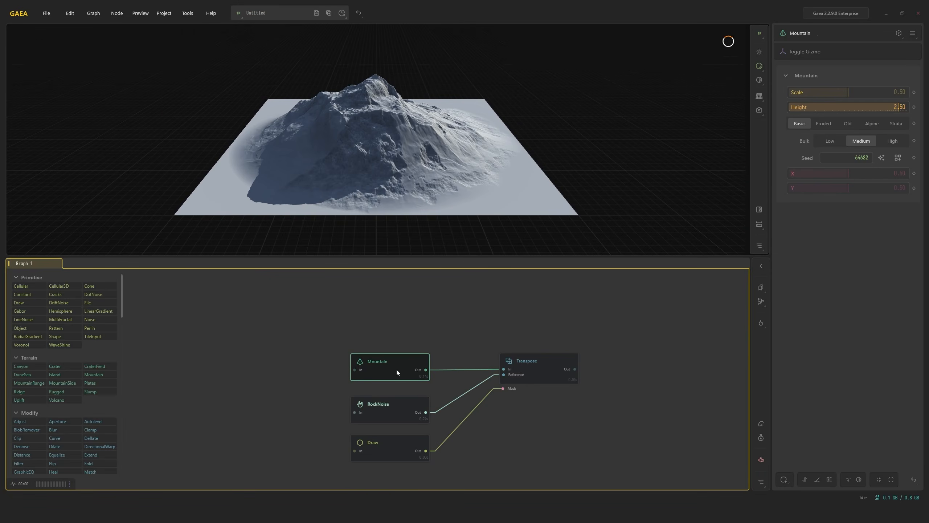
Lock the preview to the Mountain node and paint a large central mask in the Draw node with a bigger brush at maximum height
key("f")
left_click(404, 442)
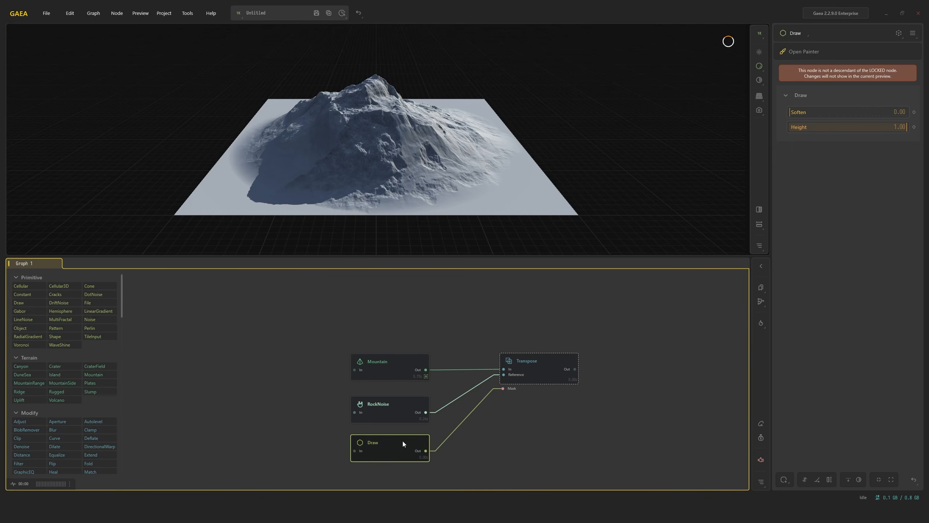
left_click(806, 50)
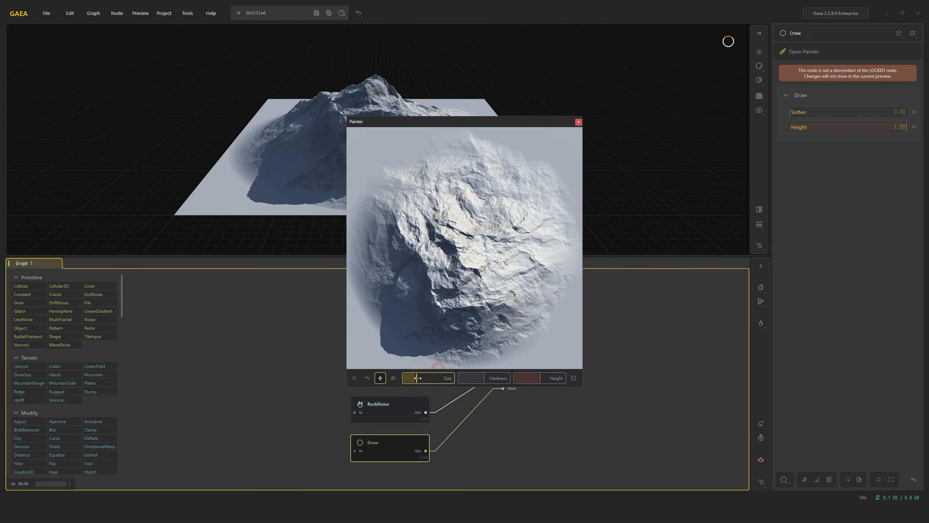
left_click_drag(417, 378, 426, 377)
left_click_drag(539, 378, 564, 377)
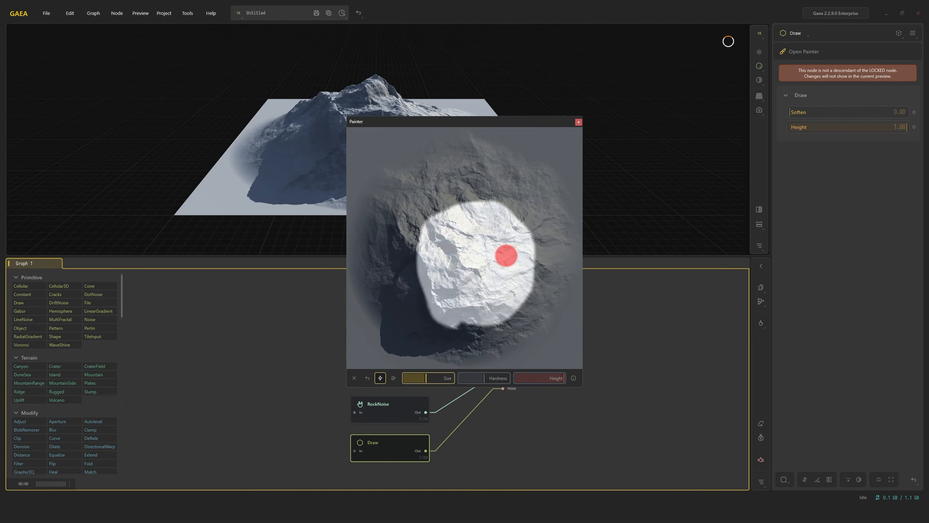
mouse_move(506, 256)
left_mouse_down()
mouse_move(460, 230)
mouse_move(472, 324)
mouse_move(446, 201)
mouse_move(478, 328)
mouse_move(464, 186)
mouse_move(482, 305)
mouse_move(437, 291)
left_mouse_up()
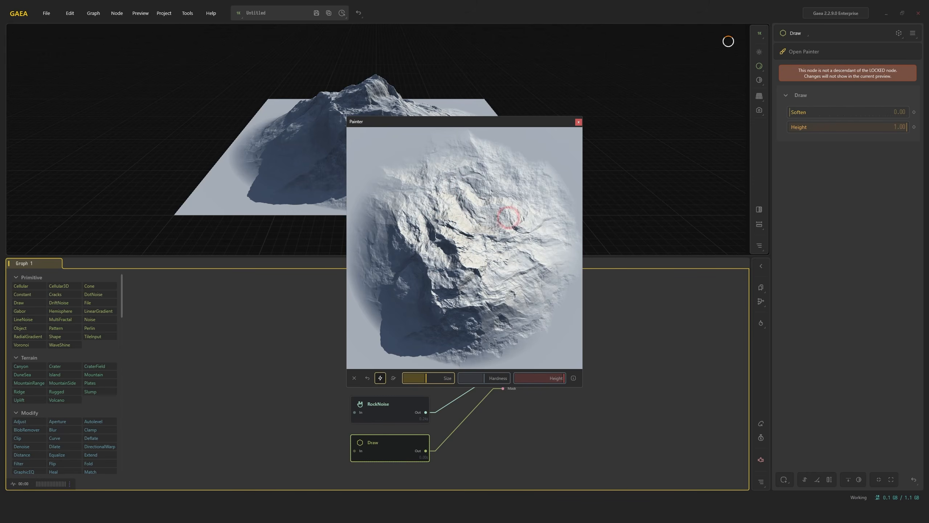
left_click(578, 122)
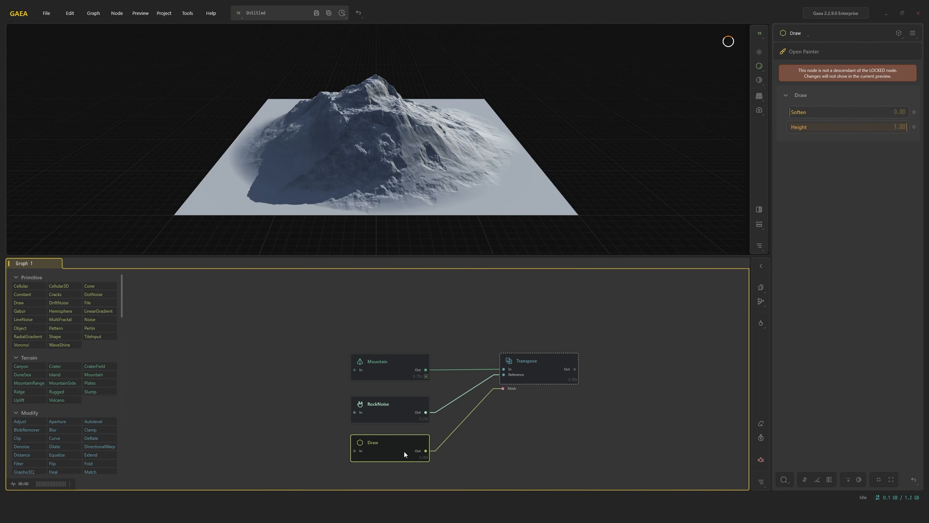
Lock the preview to the Draw node, inspect the painted mask shape, and unlock the preview
key("f")
mouse_move(475, 183)
left_mouse_down()
mouse_move(477, 206)
mouse_move(465, 215)
mouse_move(500, 209)
mouse_move(470, 207)
left_mouse_up()
scroll(500, 208, "down", 3)
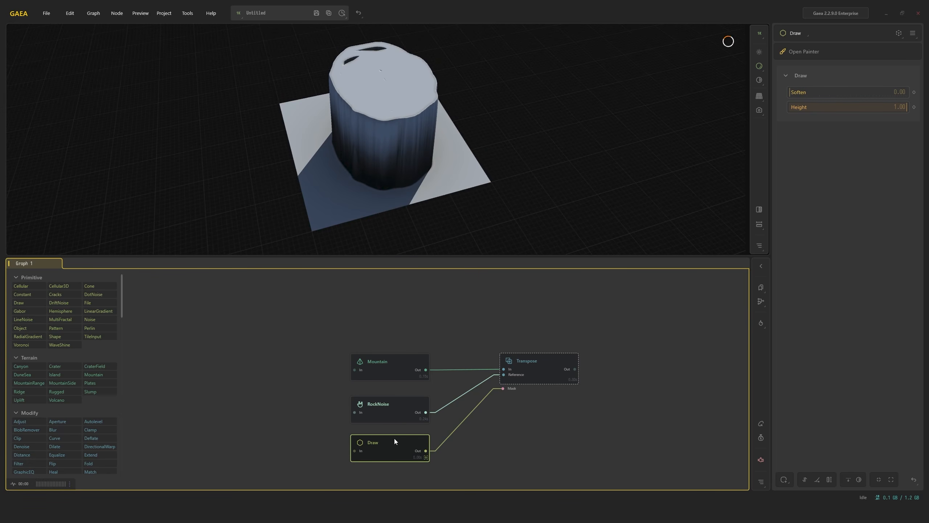
scroll(409, 463, "up", 5)
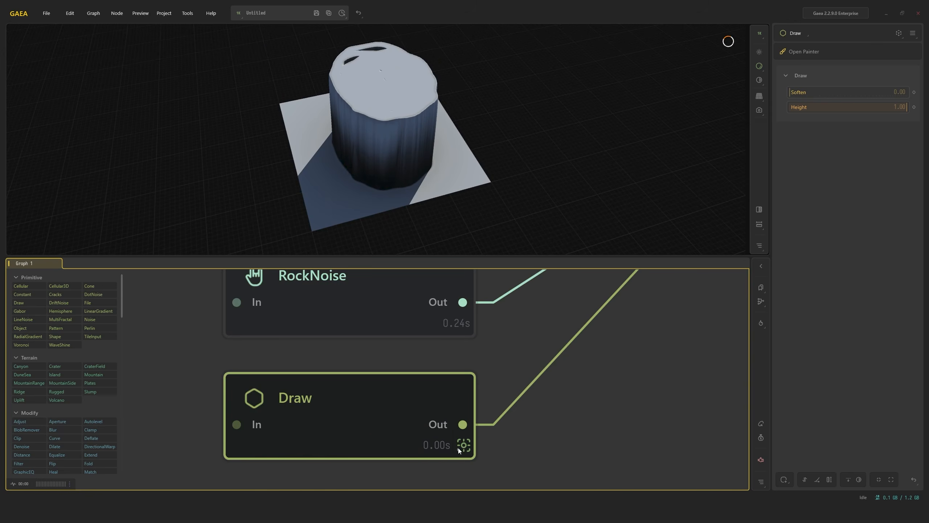
left_click(464, 444)
scroll(468, 476, "down", 3)
Lock the preview to the Transpose node and adjust the RockNoise node's size range while watching the transposed mountain
left_click(629, 323)
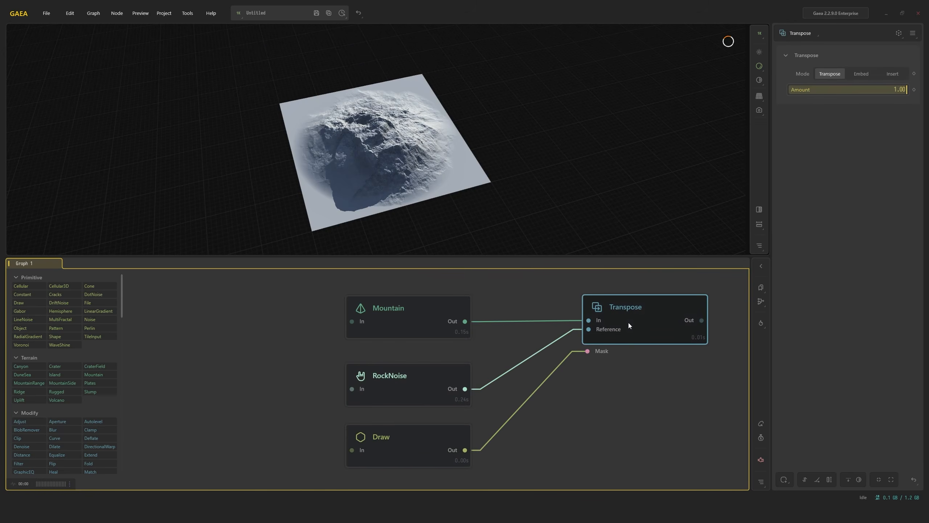
left_click_drag(430, 171, 508, 178)
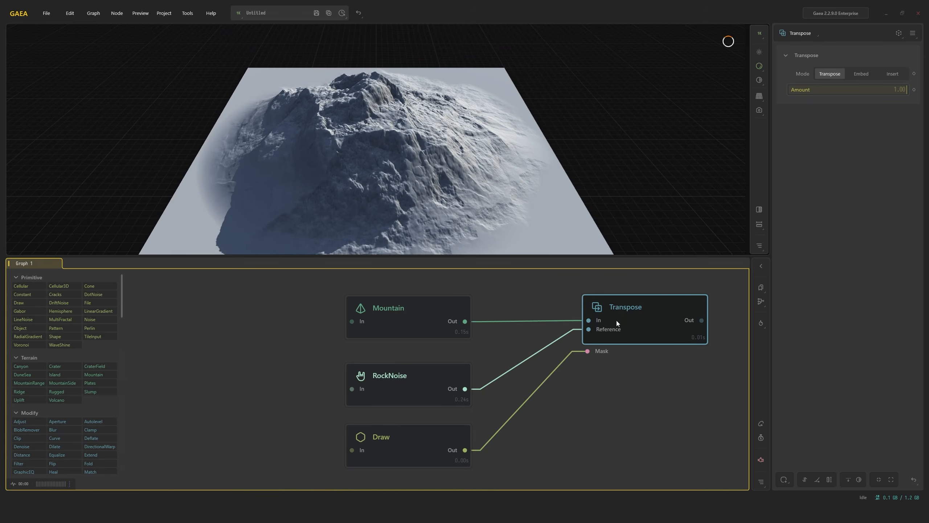
left_click(441, 397)
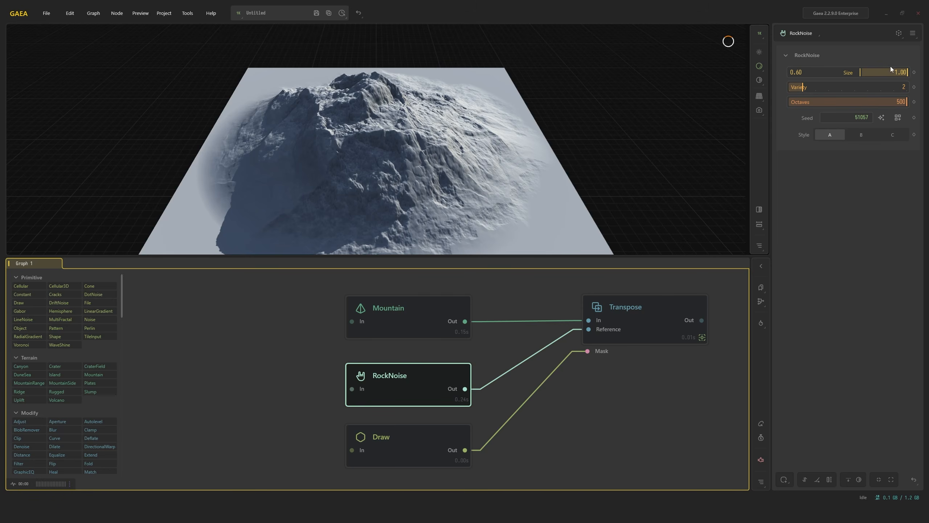
left_click_drag(848, 72, 842, 72)
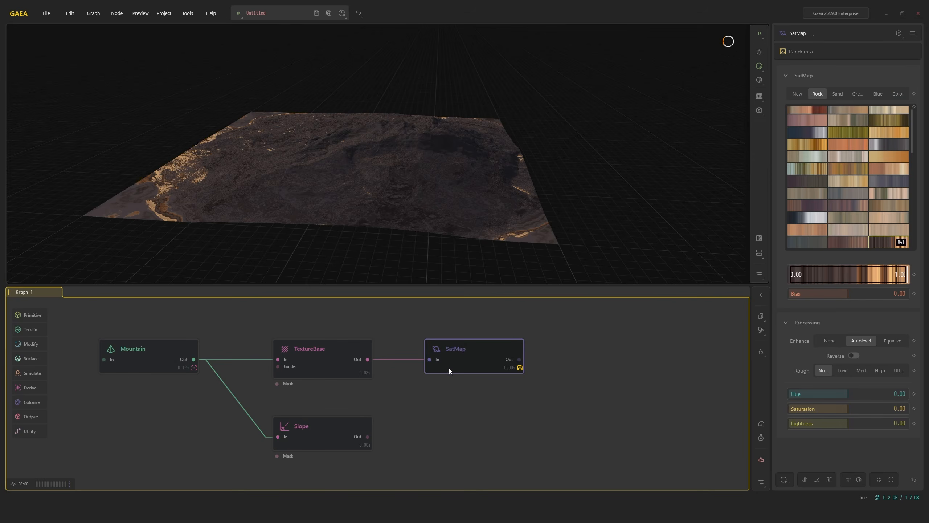
Sweep the Slope node's upper range limit down and back up to compare the slope masks on the terrain
left_click(344, 422)
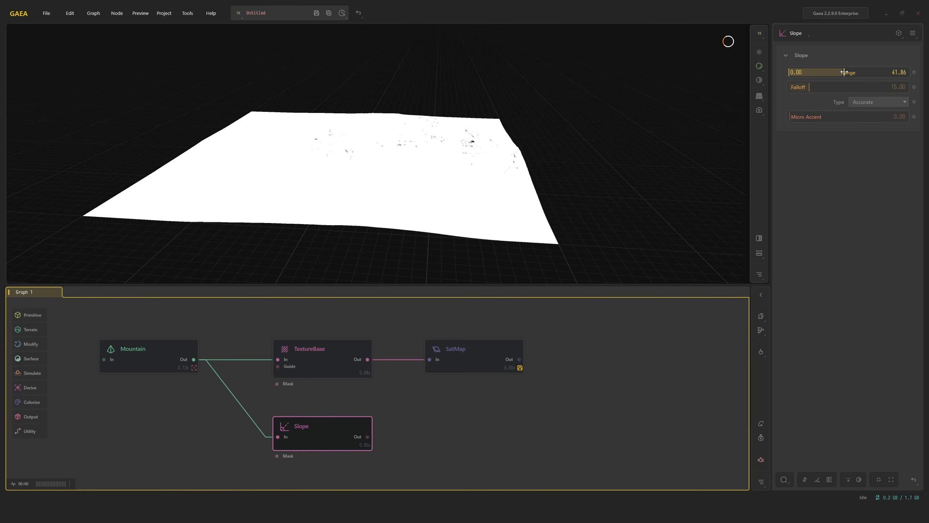
left_click_drag(829, 72, 784, 75)
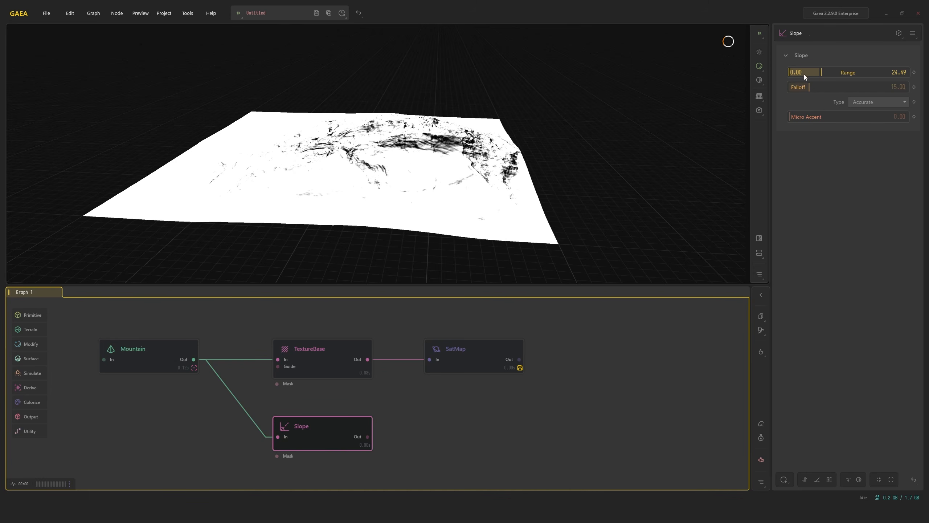
left_click_drag(804, 72, 844, 71)
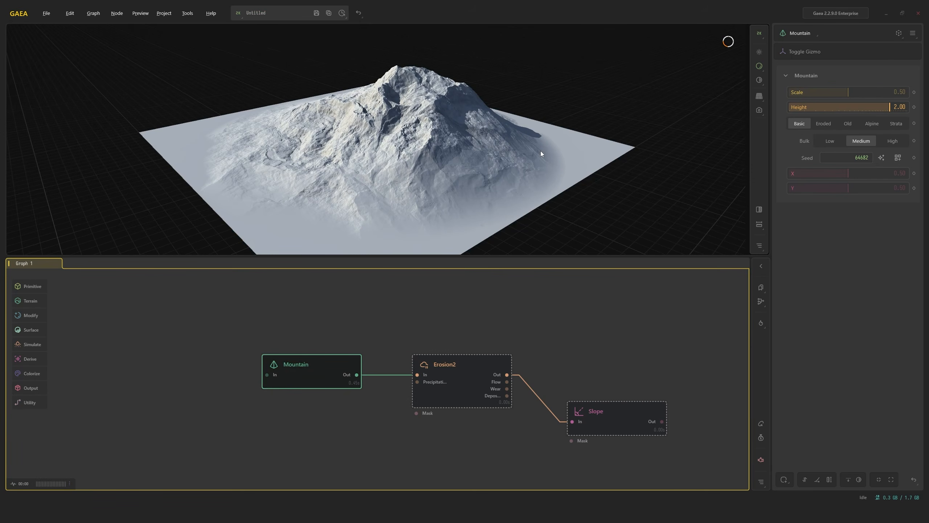
Preview the Erosion2 node's result and randomize its seed twice
left_click(453, 362)
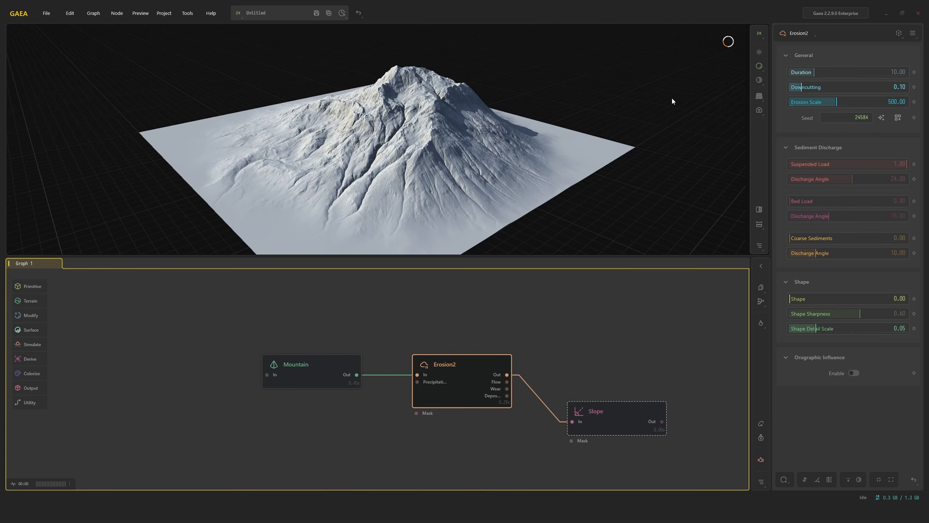
left_click(880, 121)
left_click(880, 120)
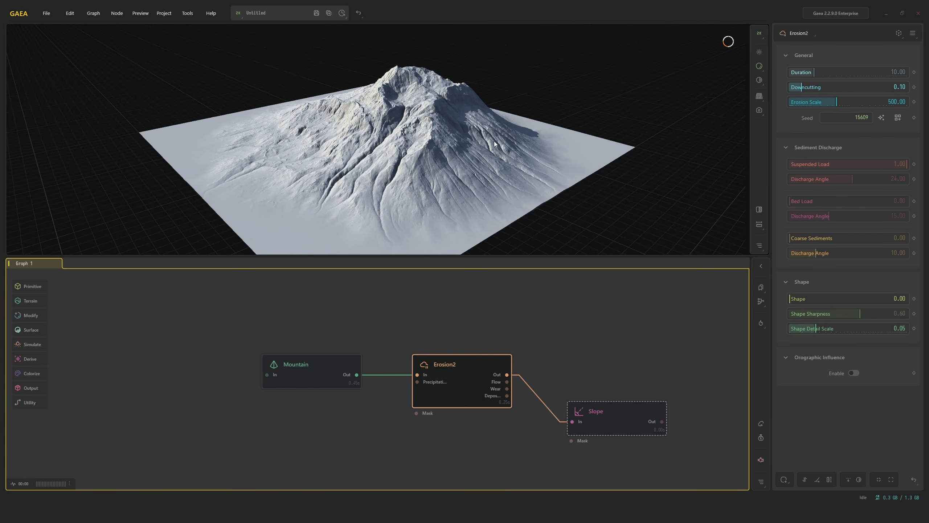
Add the Erosion2 node's current seed, 15609, to its seed memory
left_click(898, 118)
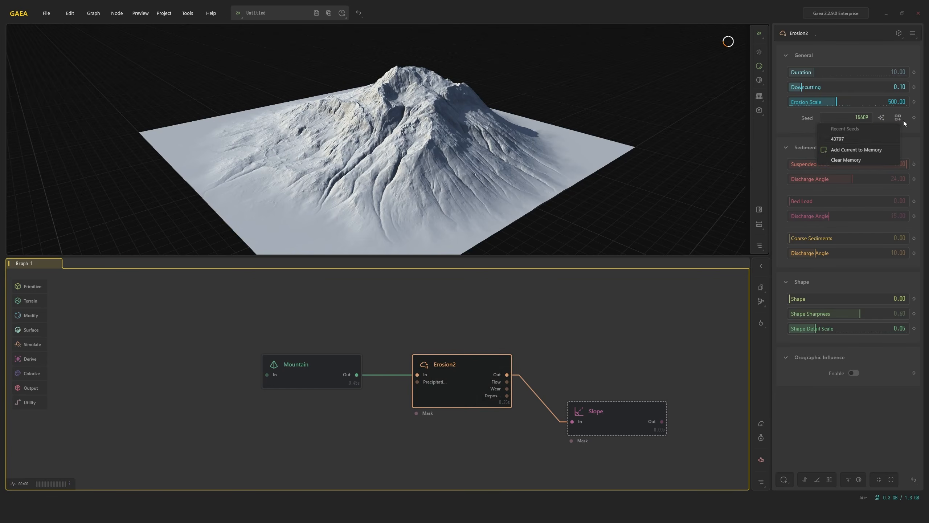
left_click(858, 150)
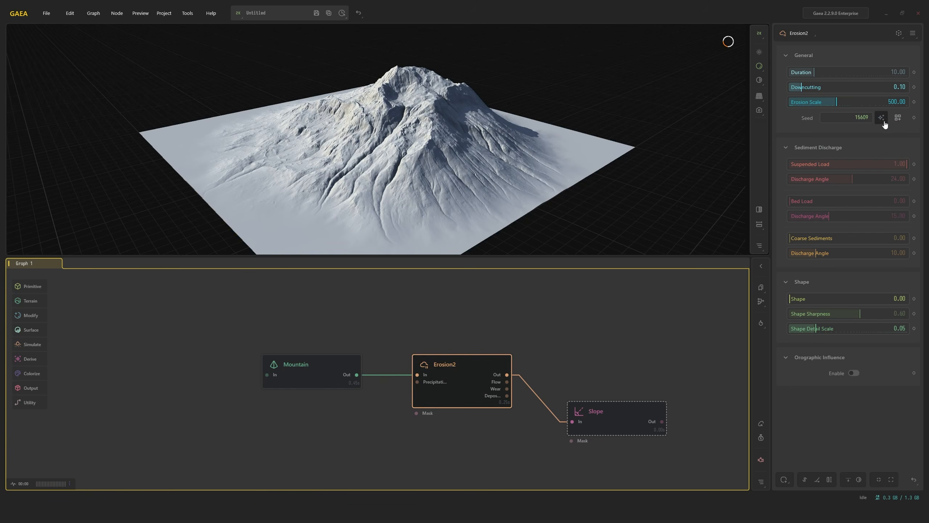
left_click(898, 118)
Randomize the Erosion2 node's seed, and recall 43797 from the recent seeds
left_click(882, 118)
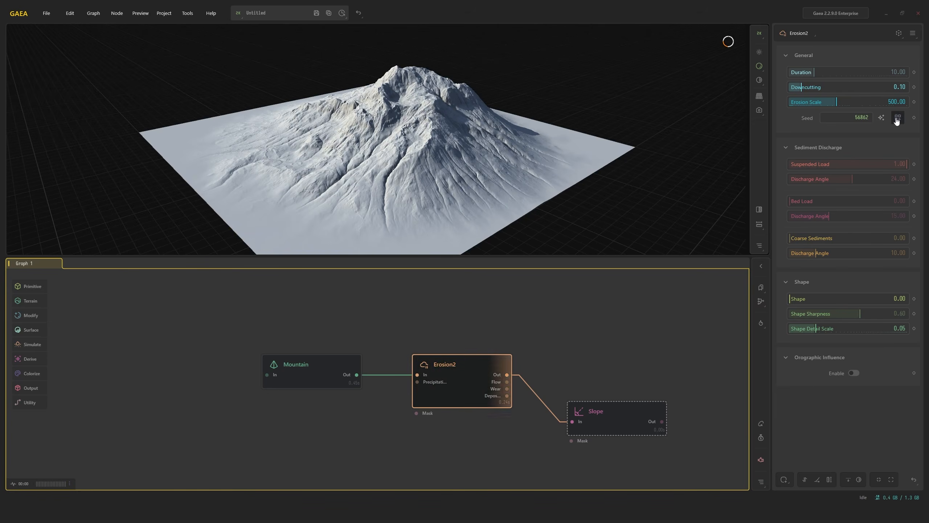
left_click(898, 118)
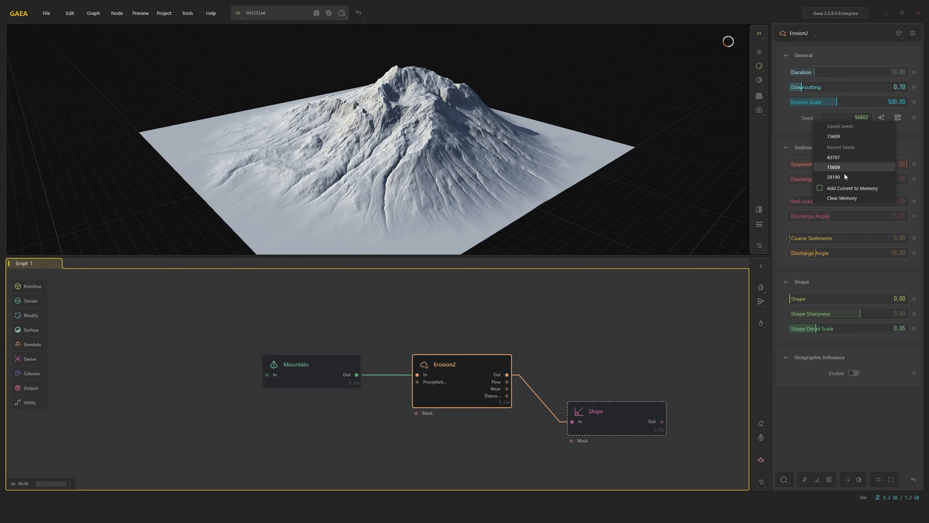
left_click(841, 158)
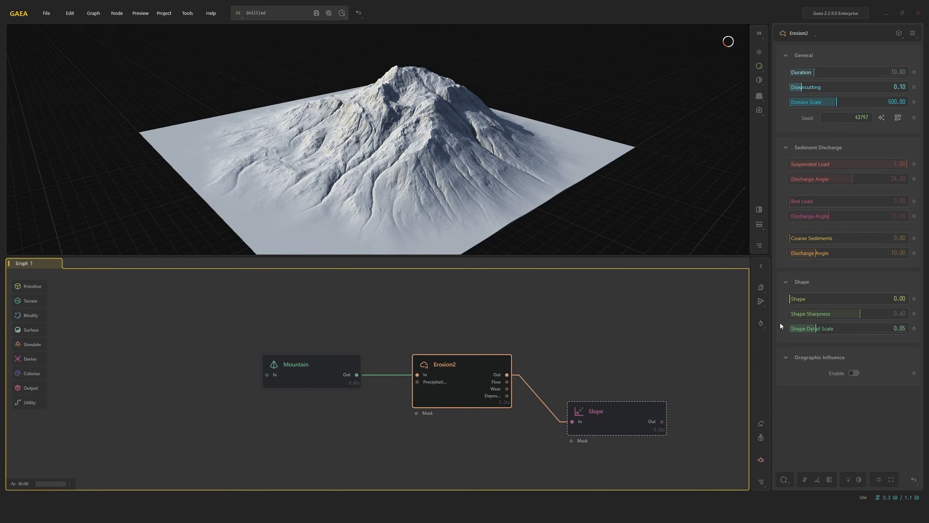
Try a Mask by Height modifier on Erosion2 with a height range of about 0.51 to 0.84, and remove it
left_click(785, 479)
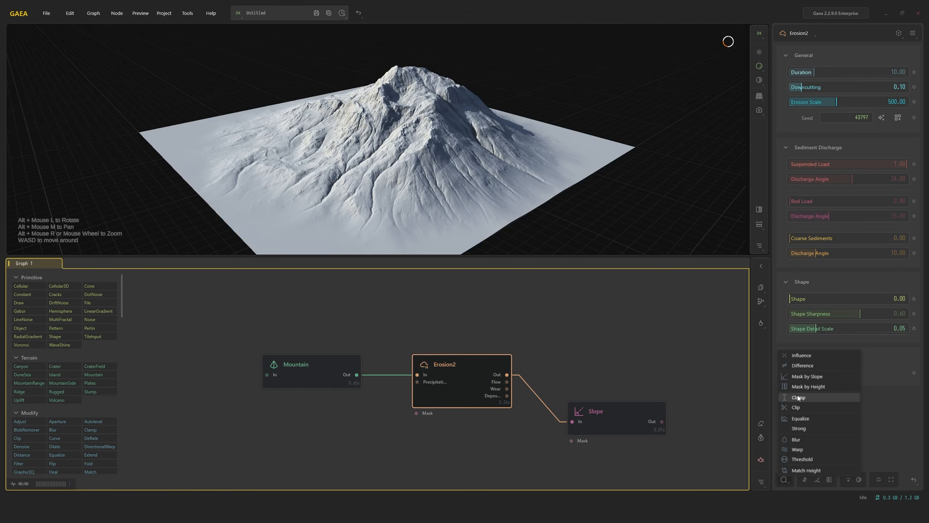
left_click(818, 387)
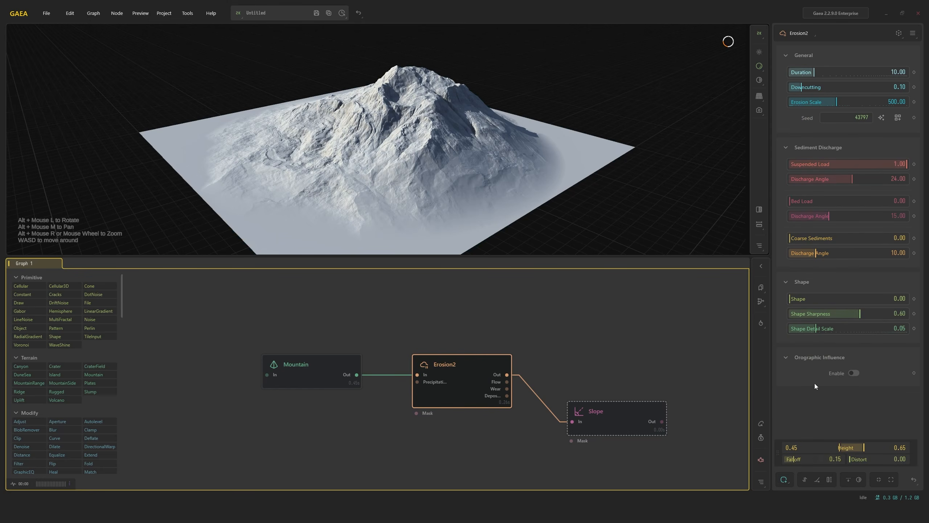
scroll(432, 424, "up", 5)
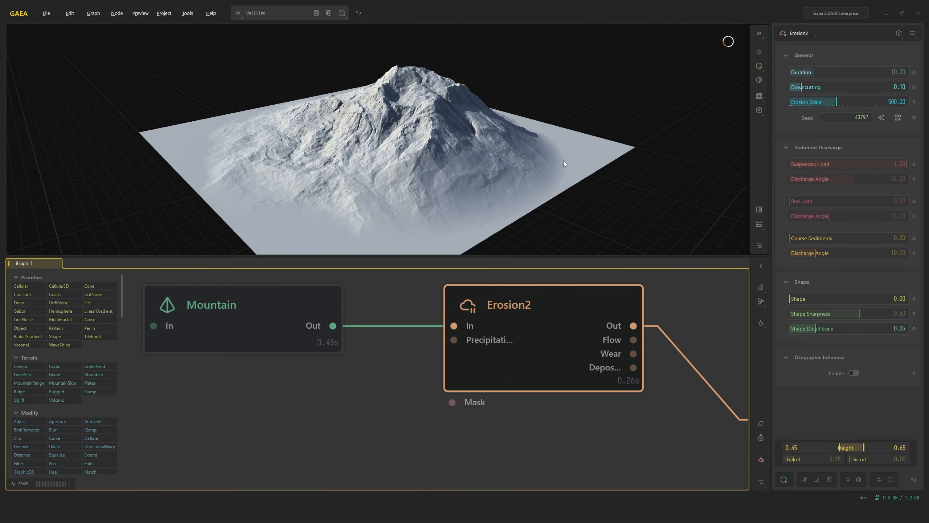
left_click_drag(563, 160, 682, 157)
scroll(573, 174, "up", 3)
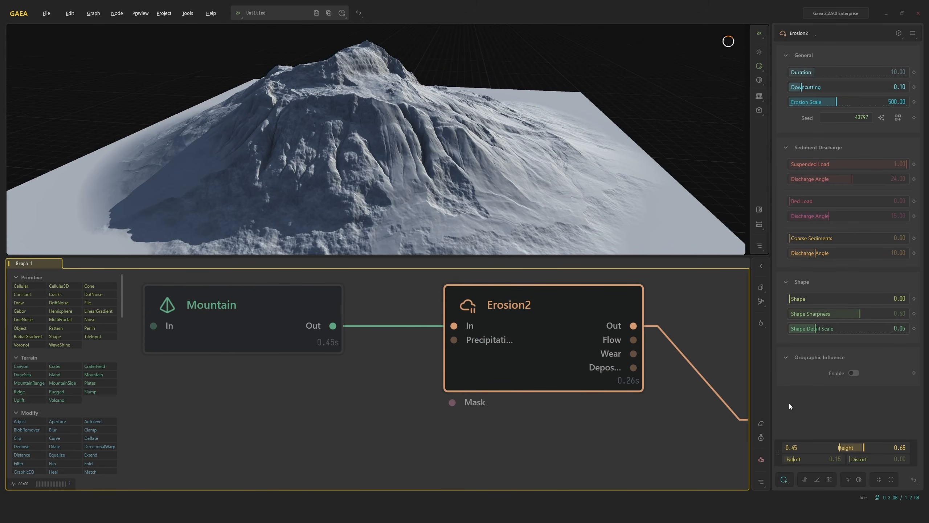
mouse_move(864, 447)
left_mouse_down()
mouse_move(874, 448)
mouse_move(835, 447)
mouse_move(875, 448)
mouse_move(862, 447)
left_mouse_up()
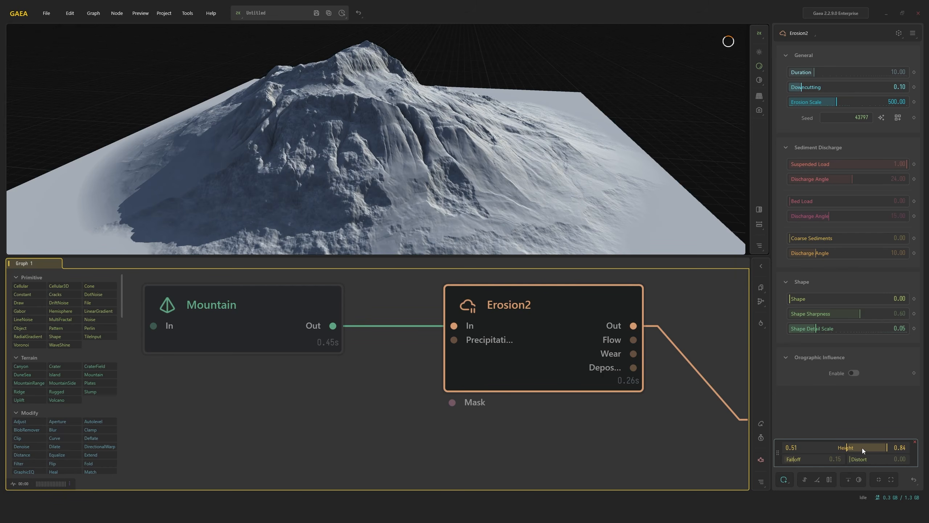
left_click(914, 441)
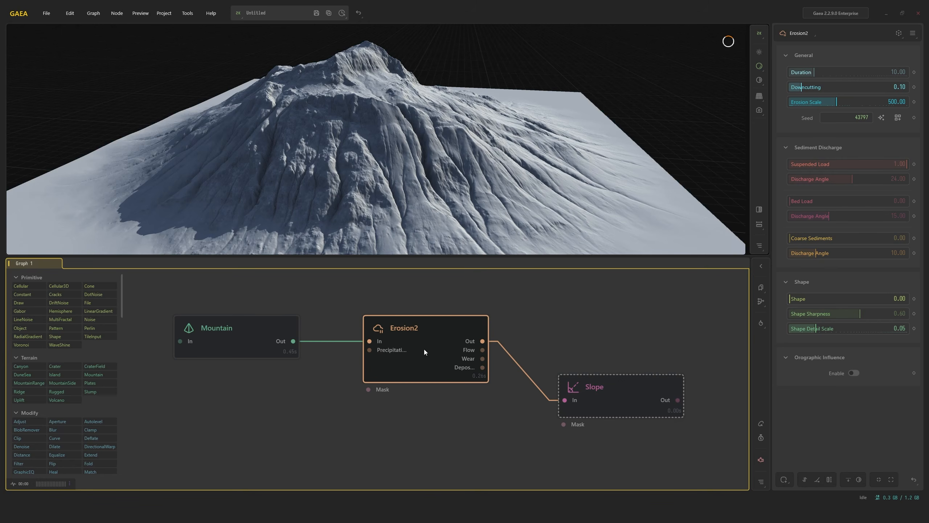
Review the portal options available for the Erosion2 node without choosing one
left_click_drag(441, 350, 444, 352)
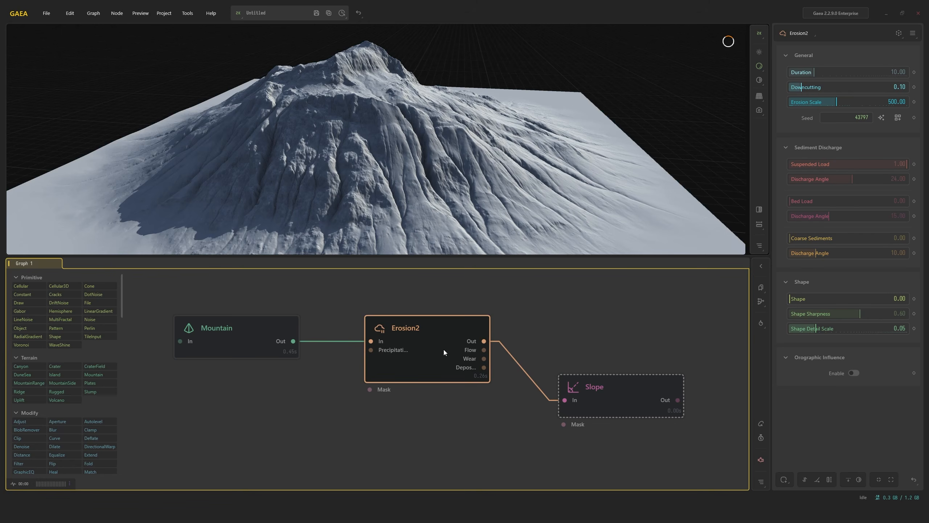
key("p")
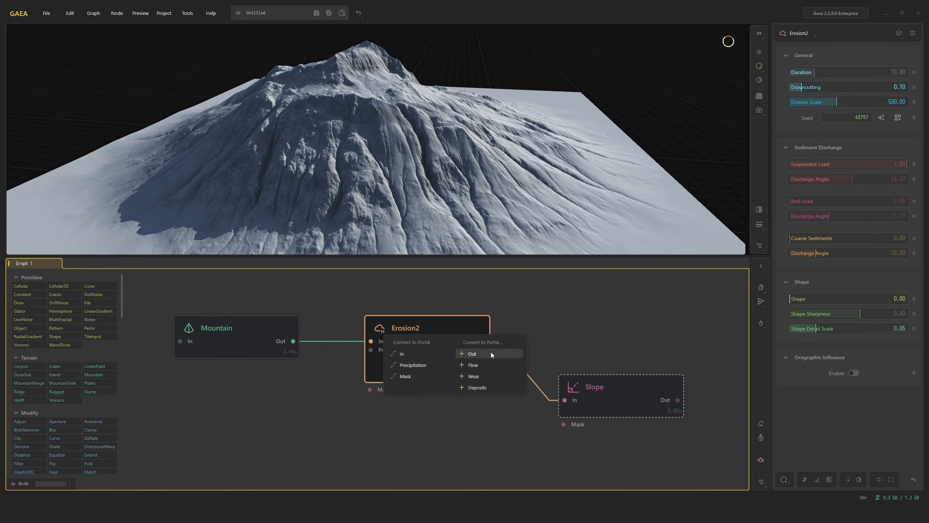
left_click(572, 345)
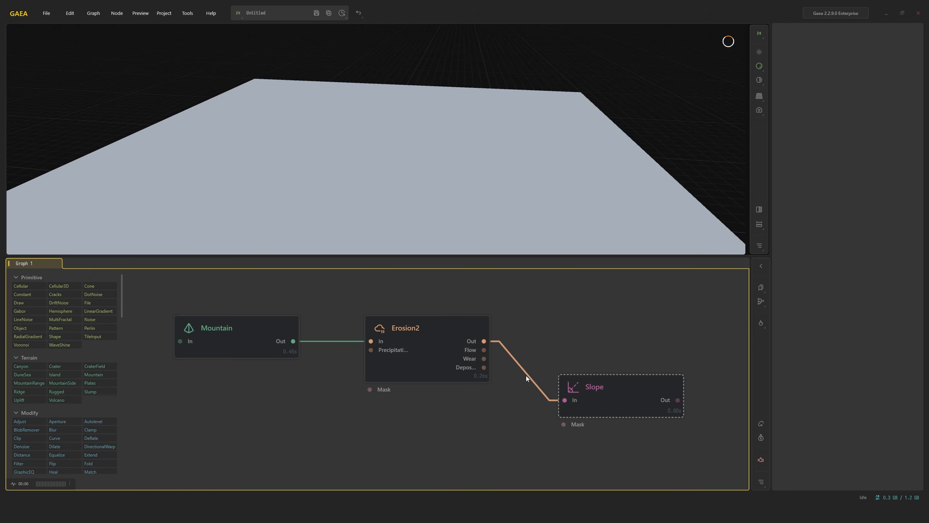
left_click(464, 357)
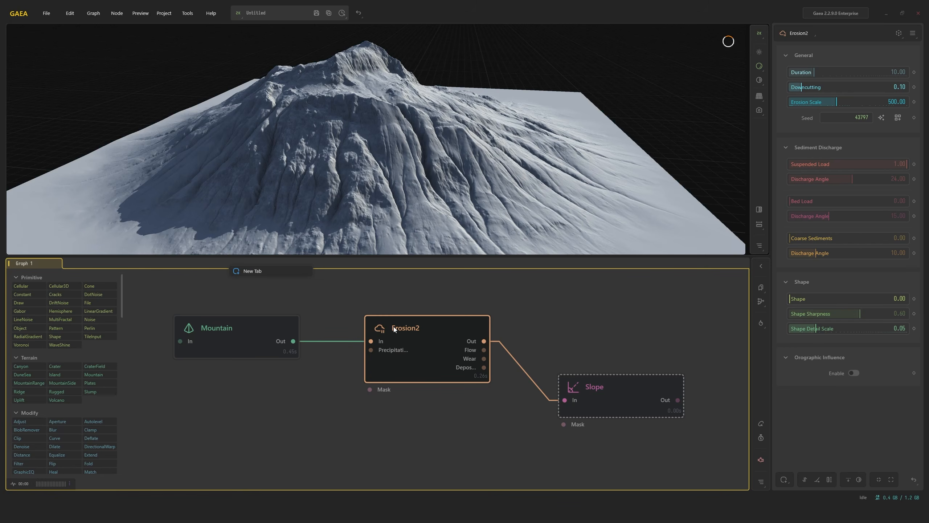
Reposition the Slope node slightly and delete the connection between Erosion2 and Slope
middle_click_drag(550, 340, 514, 334)
left_click_drag(581, 401, 634, 391)
left_click(546, 371)
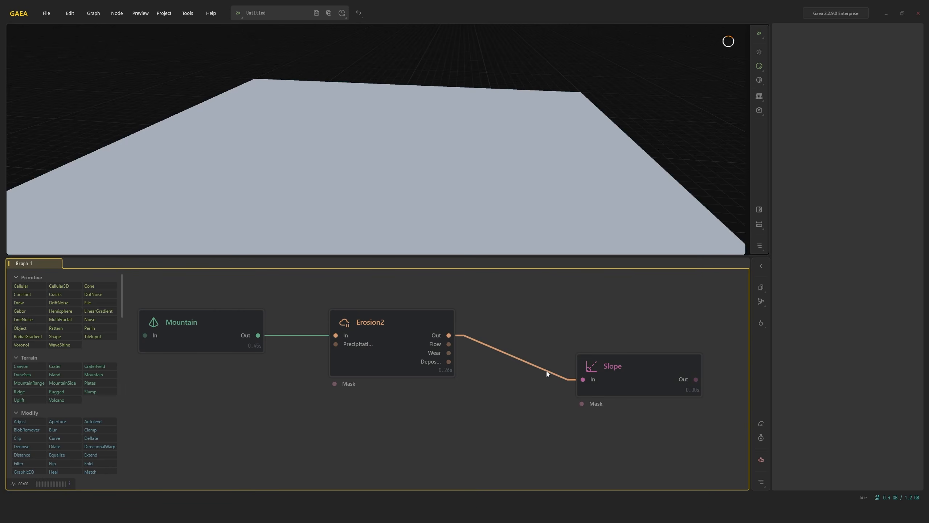
key("Delete")
Move the Slope node far away from the Mountain and Erosion2 nodes in the graph
middle_click_drag(617, 368, 475, 340)
scroll(476, 340, "down", 3)
left_click_drag(486, 338, 653, 336)
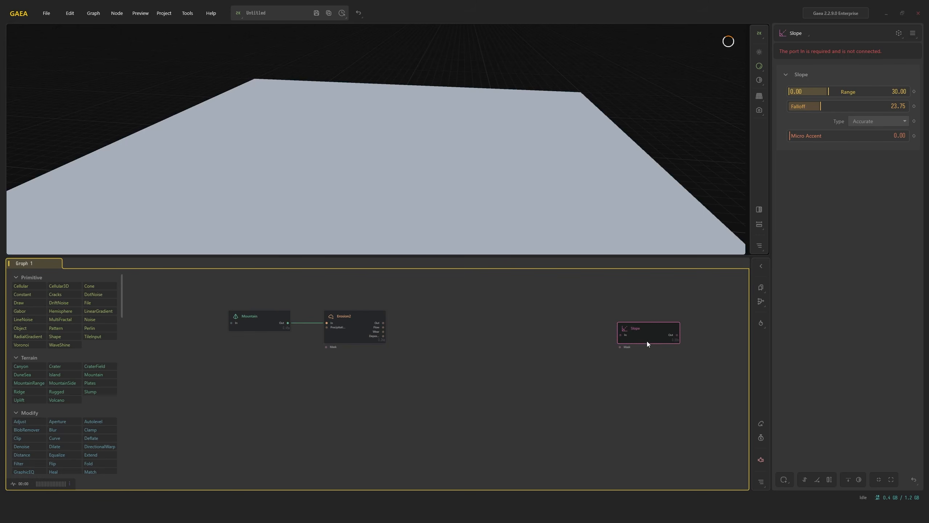
middle_click_drag(647, 342, 368, 338)
scroll(367, 338, "down", 4)
right_click(341, 337)
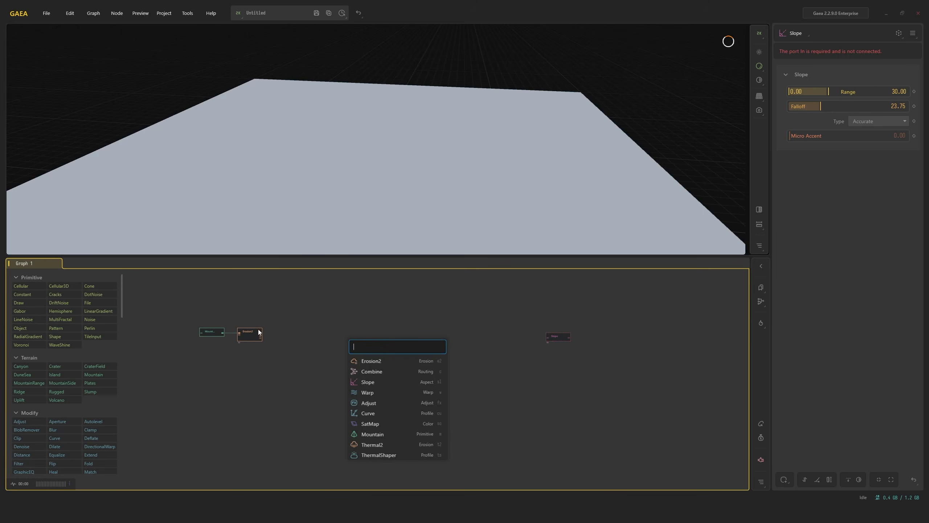
left_click(260, 333)
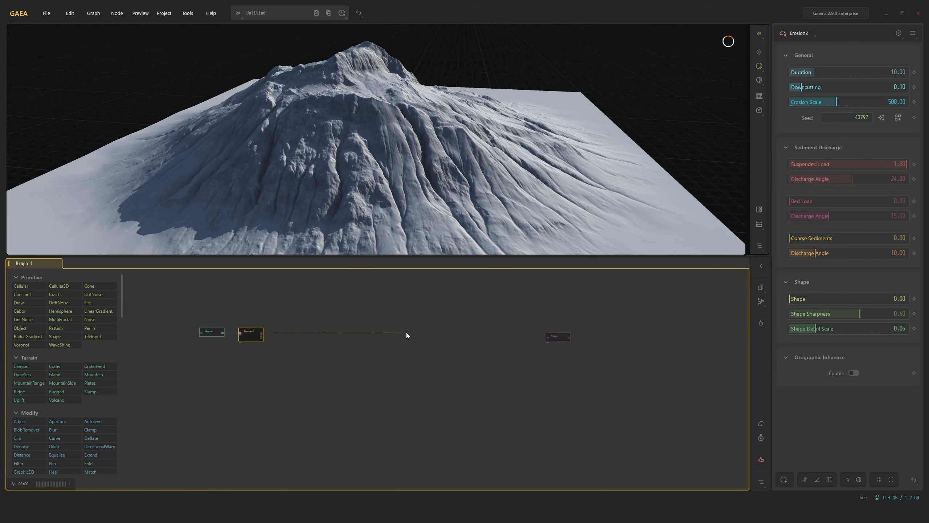
left_click_drag(407, 333, 313, 332)
Convert the Erosion2 node's Out port to a portal
middle_click_drag(314, 332, 440, 344)
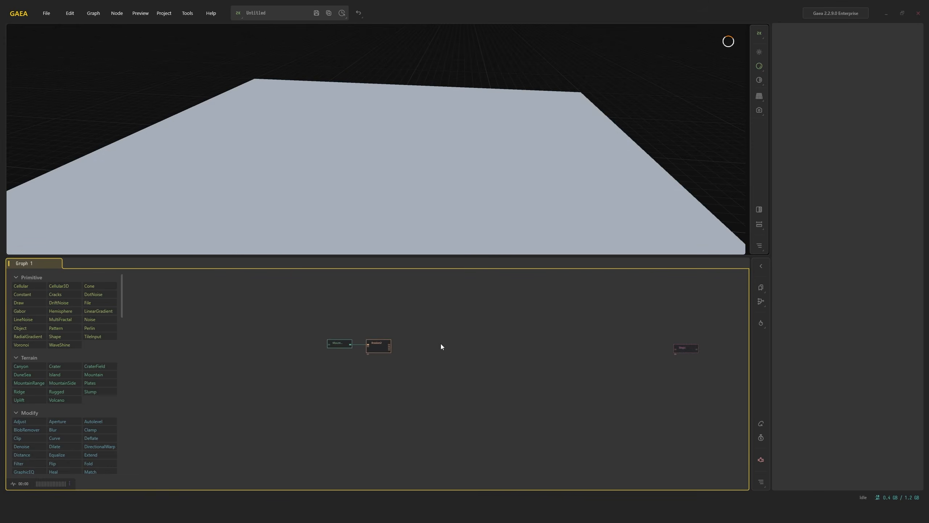
scroll(354, 341, "up", 5)
left_click(362, 340)
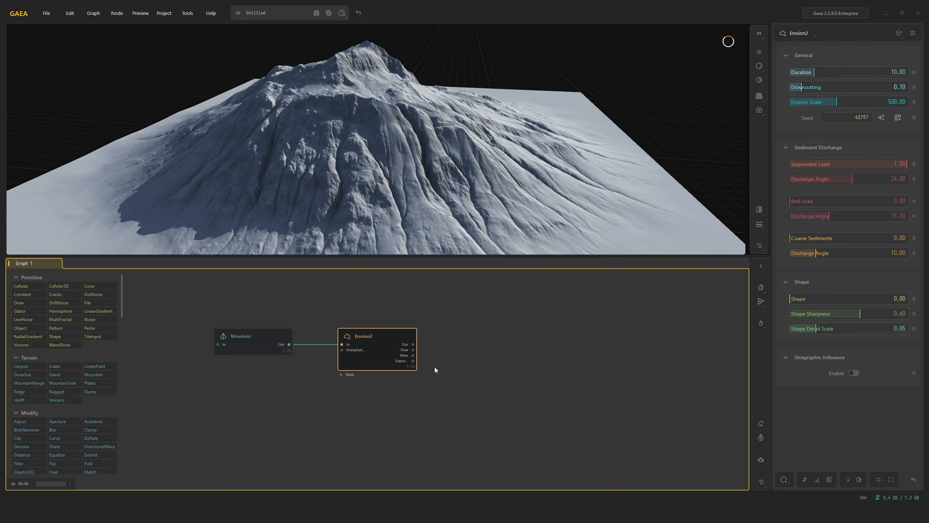
key("p")
left_click(444, 362)
Connect the distant Slope node's In port to the Erosion2 portal and view the resulting mask on the terrain
scroll(433, 338, "down", 5)
middle_click_drag(684, 344, 404, 348)
scroll(424, 350, "up", 5)
left_click(508, 337)
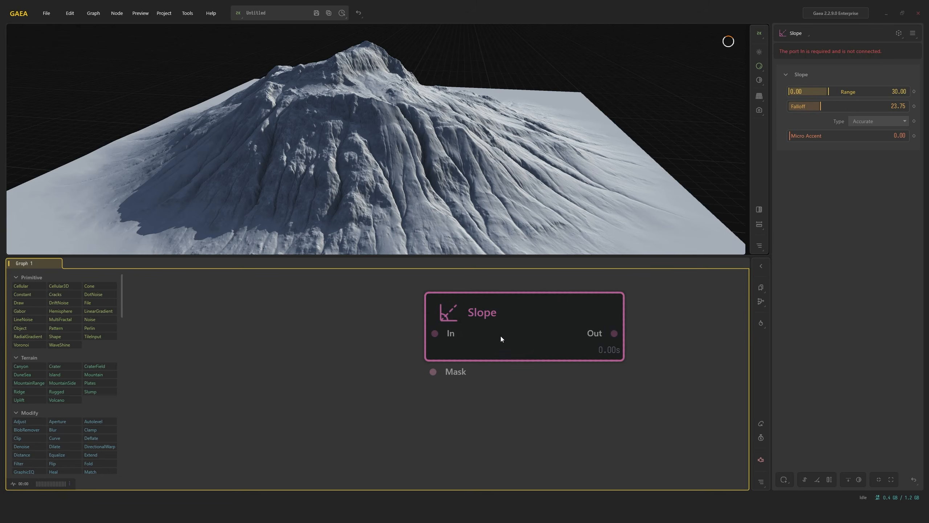
key("p")
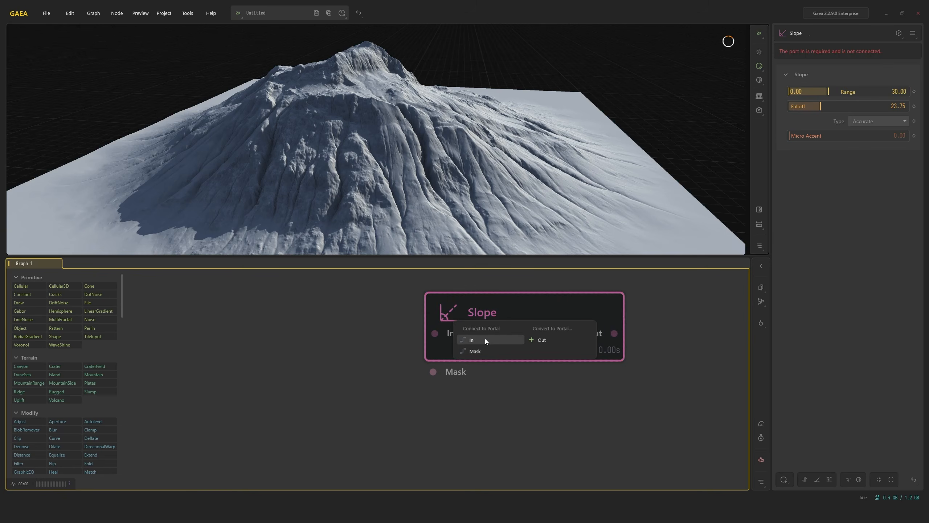
left_click(471, 340)
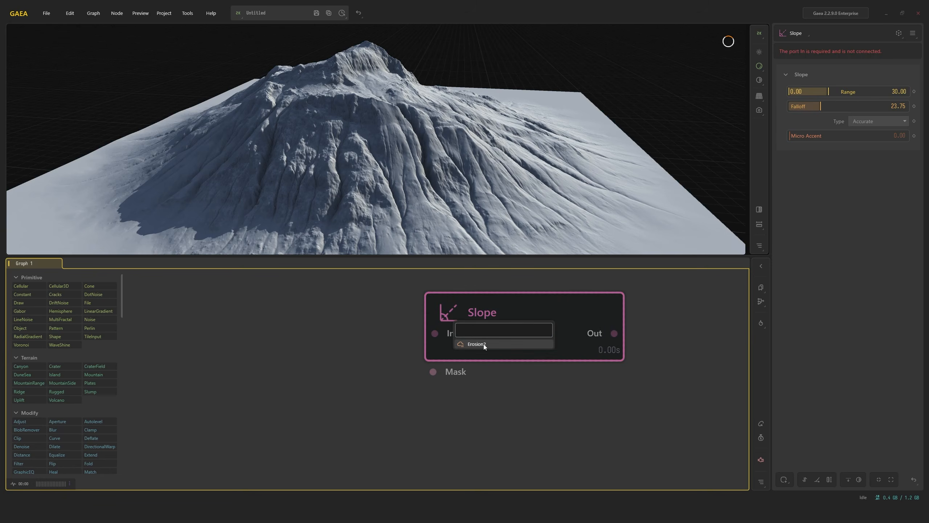
left_click(483, 344)
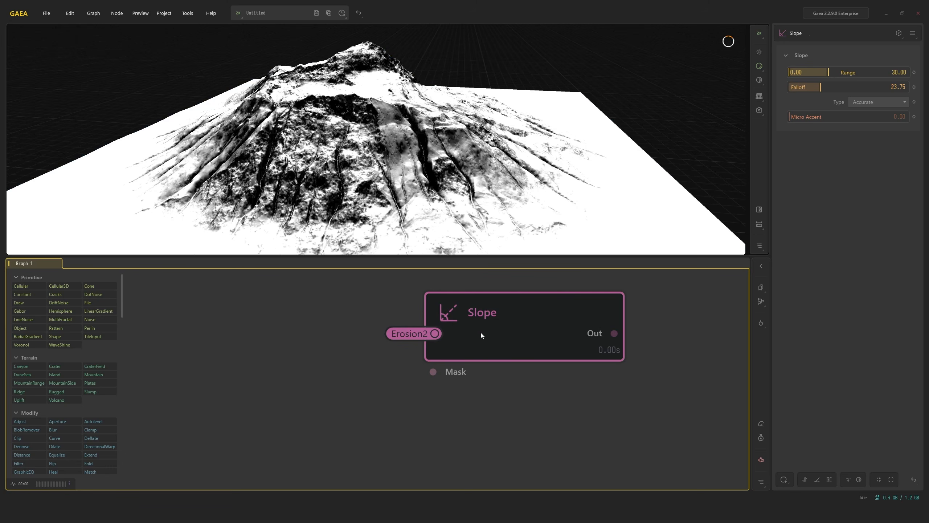
mouse_move(455, 212)
left_mouse_down()
mouse_move(541, 212)
mouse_move(413, 210)
left_mouse_up()
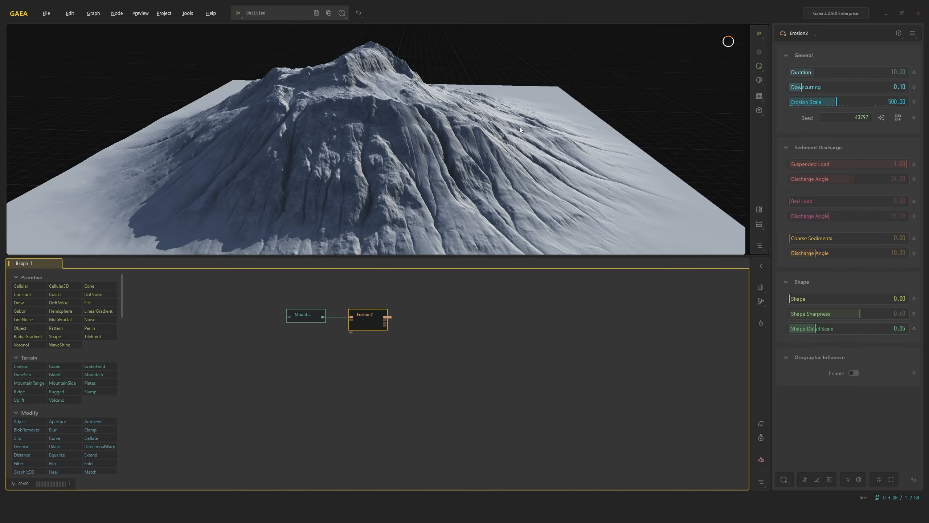
Add a second, unconnected Erosion2 node below the existing one
left_click_drag(519, 127, 612, 131)
double_click(357, 352)
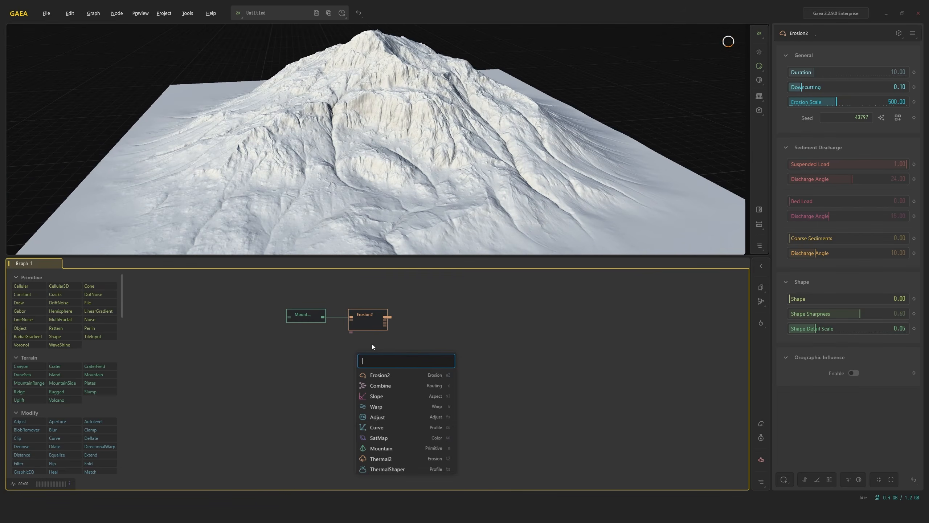
left_click(384, 377)
scroll(347, 318, "up", 2)
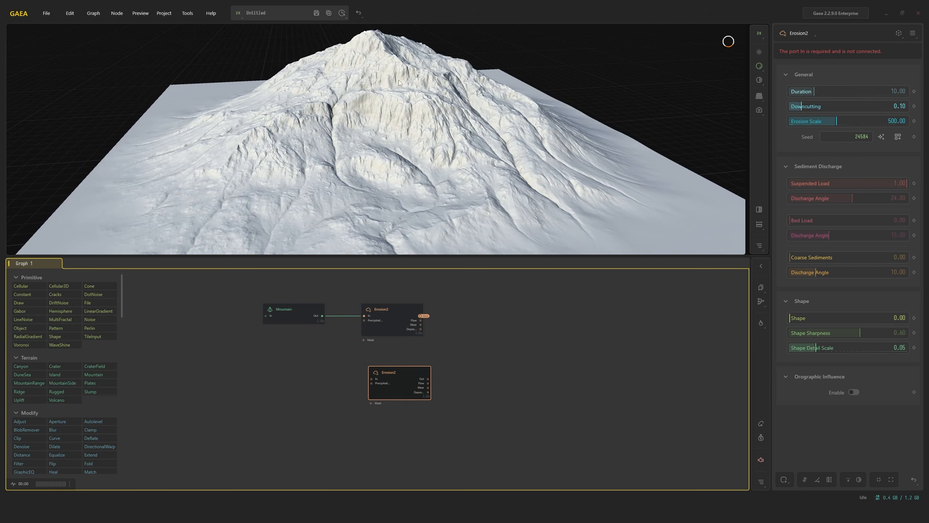
Apply the SoftFluvialErosion preset to the original Erosion2 node connected to Mountain and inspect the terrain
left_click_drag(483, 106, 434, 108)
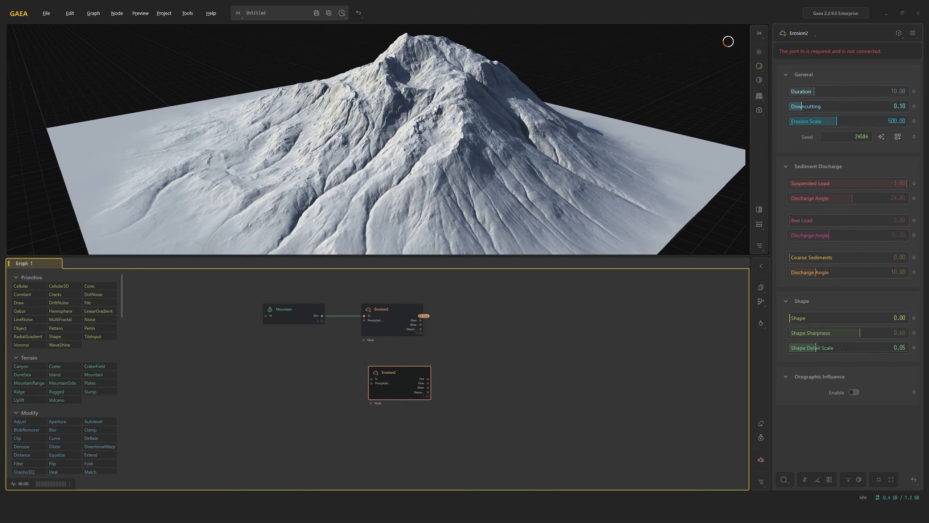
left_click(898, 33)
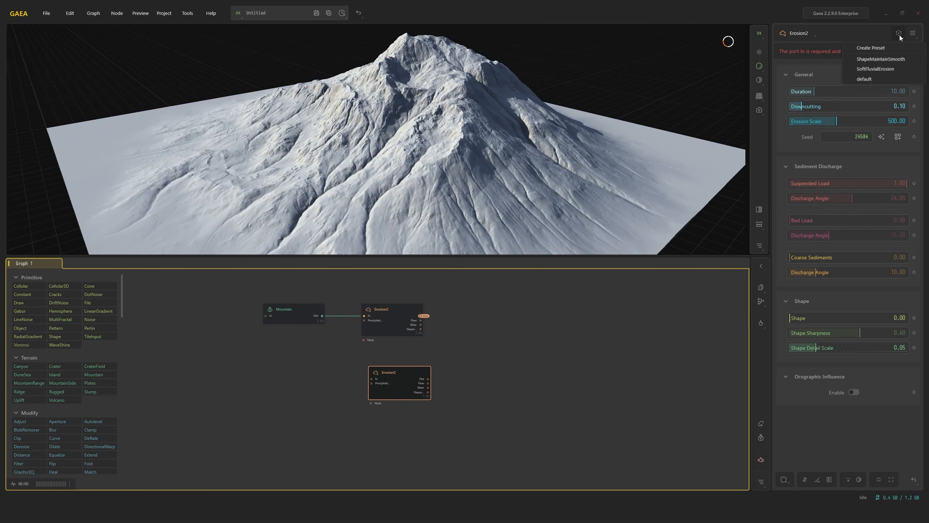
left_click(381, 311)
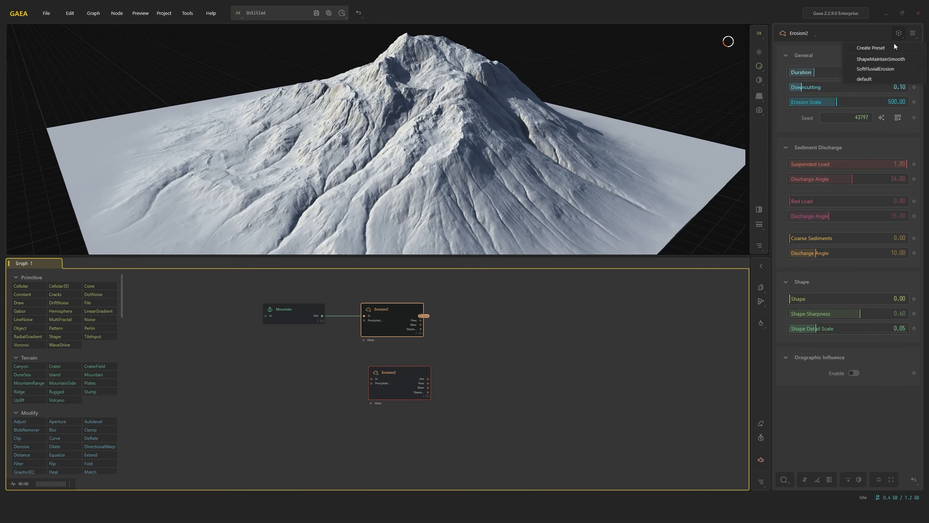
left_click(877, 69)
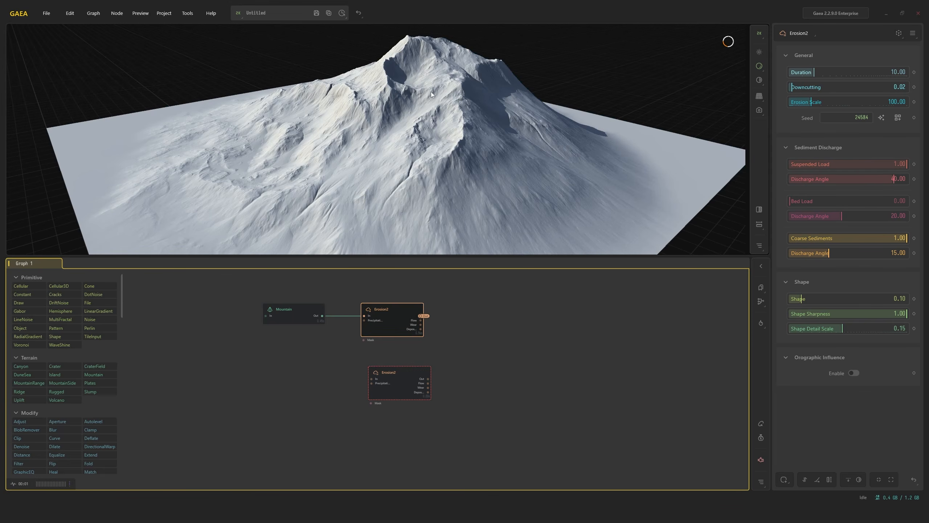
left_click_drag(436, 89, 477, 100)
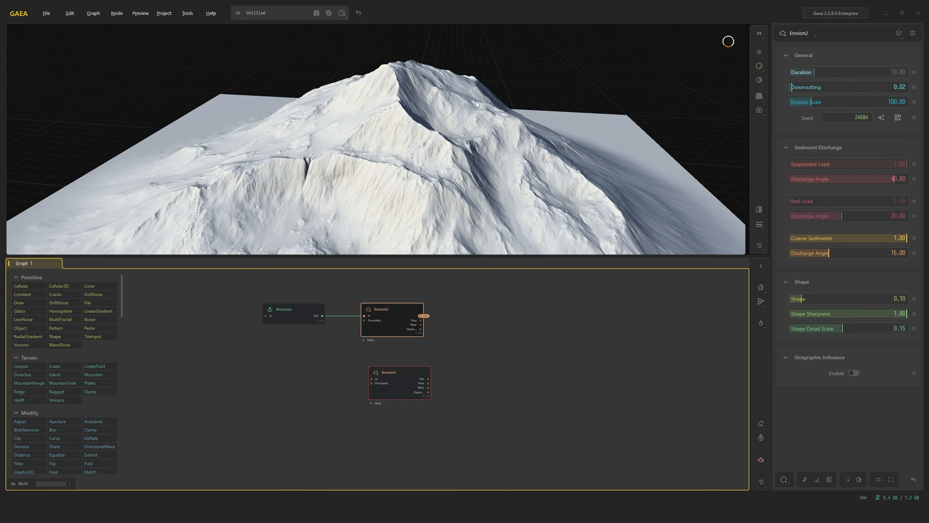
Open preset creation for the Erosion2 node, try the option making its settings the node type's default, and cancel
left_click(900, 36)
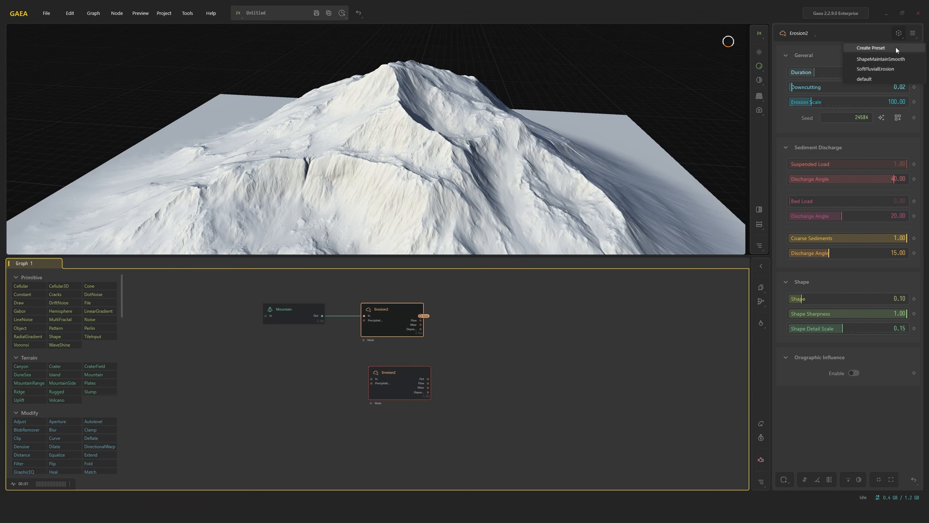
left_click(896, 48)
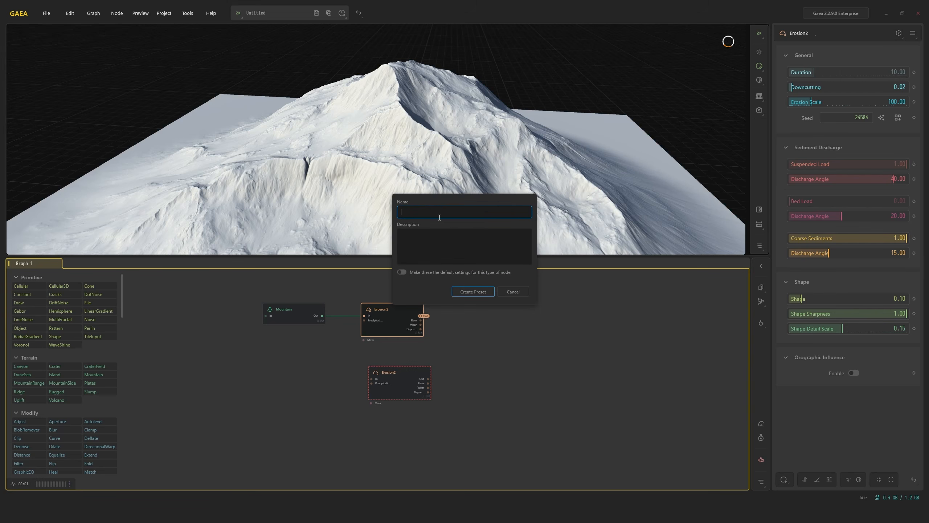
left_click(433, 235)
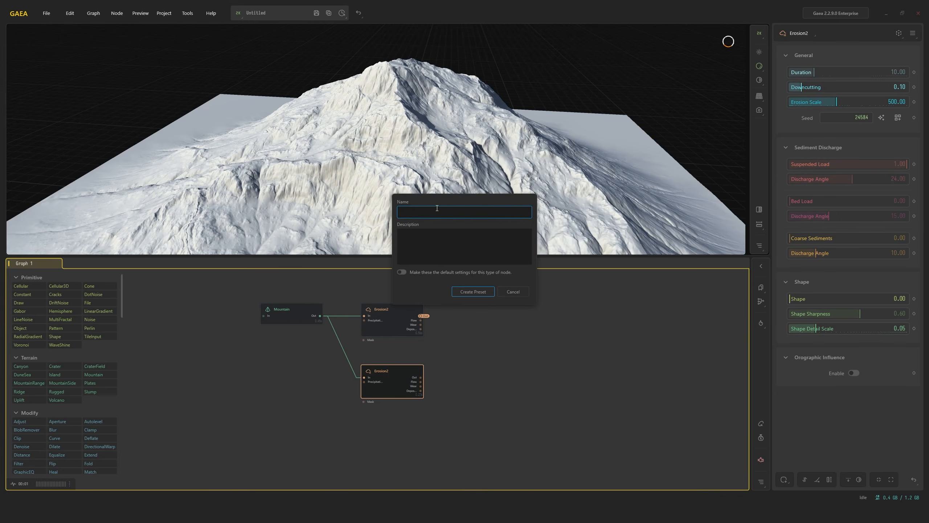
left_click_drag(445, 195, 577, 144)
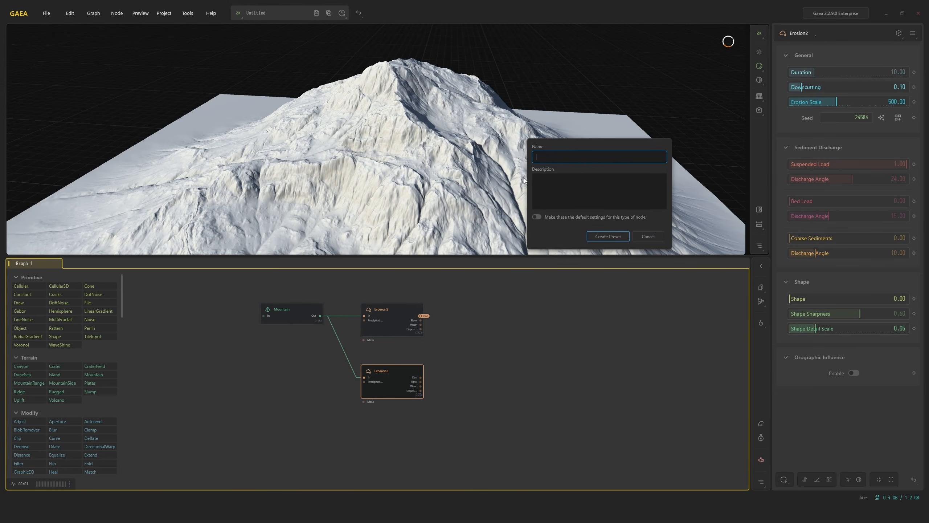
left_click(538, 217)
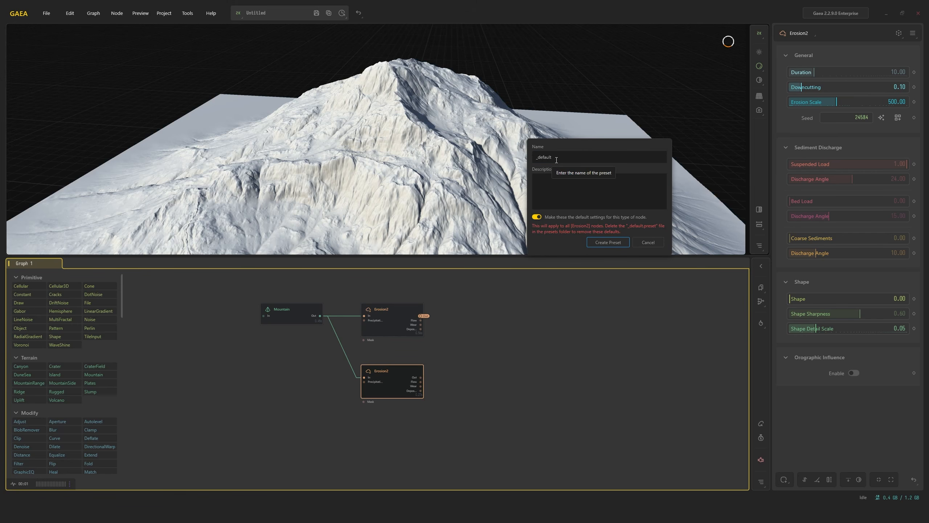
left_click(648, 244)
Preview the Mountain node's terrain and inspect it from several angles
left_click(313, 318)
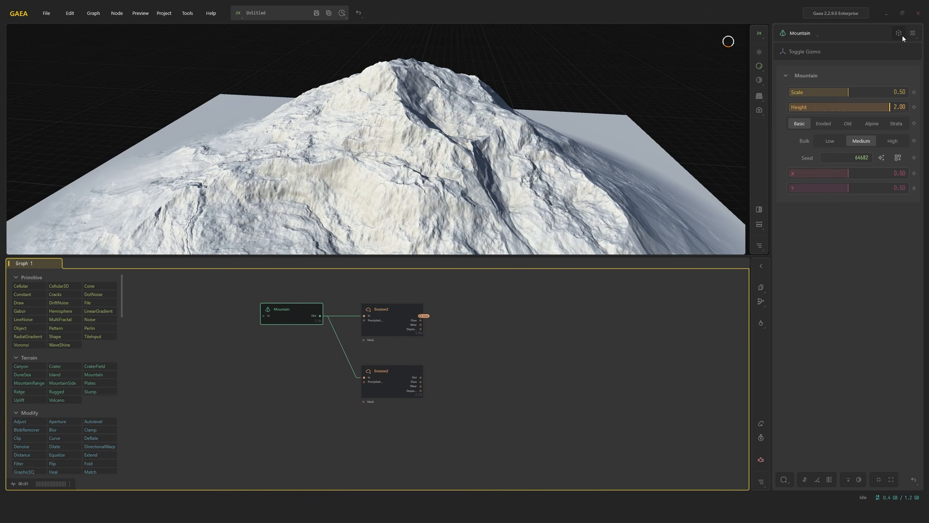
mouse_move(451, 119)
left_mouse_down()
mouse_move(396, 121)
mouse_move(600, 115)
left_mouse_up()
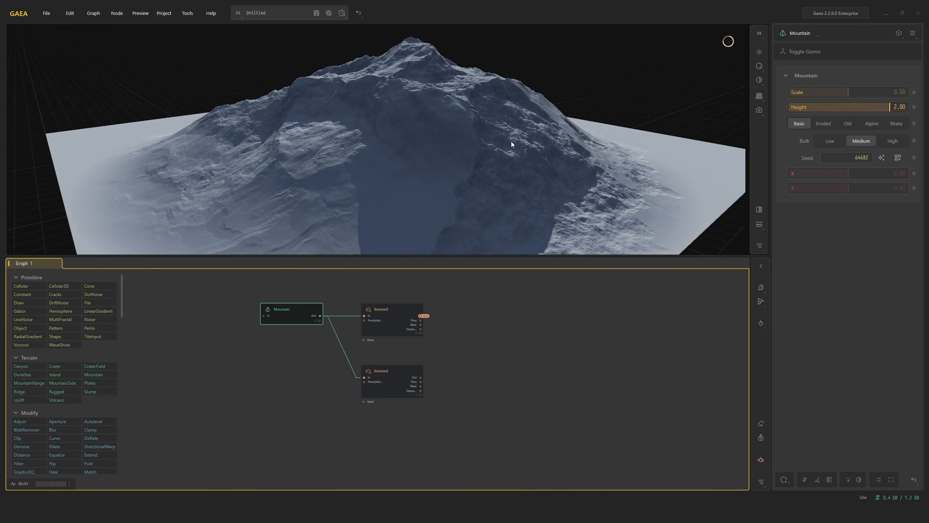
left_click_drag(489, 132, 472, 142)
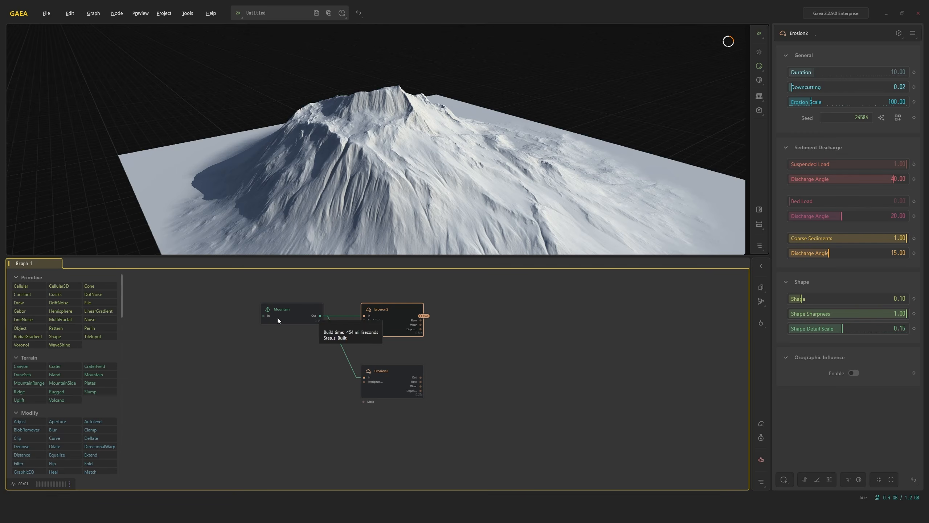
Widen the node library and add Cone and Gabor primitive nodes in empty graph space beside the Erosion2 nodes
left_click_drag(123, 329, 149, 328)
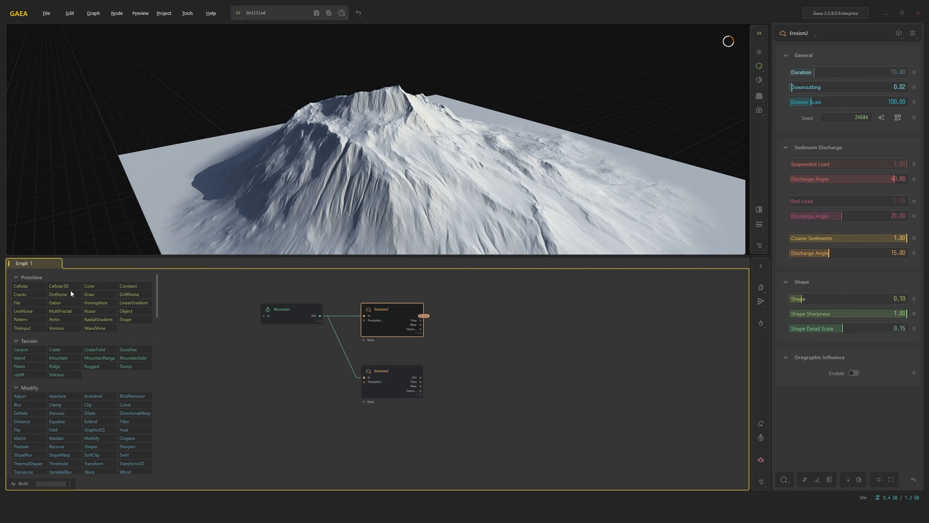
left_click_drag(95, 288, 521, 367)
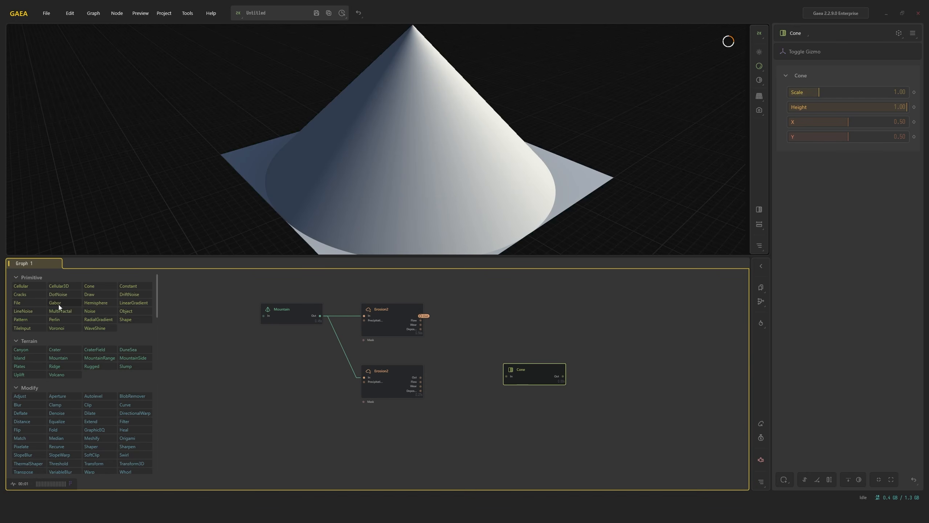
left_click_drag(61, 305, 548, 328)
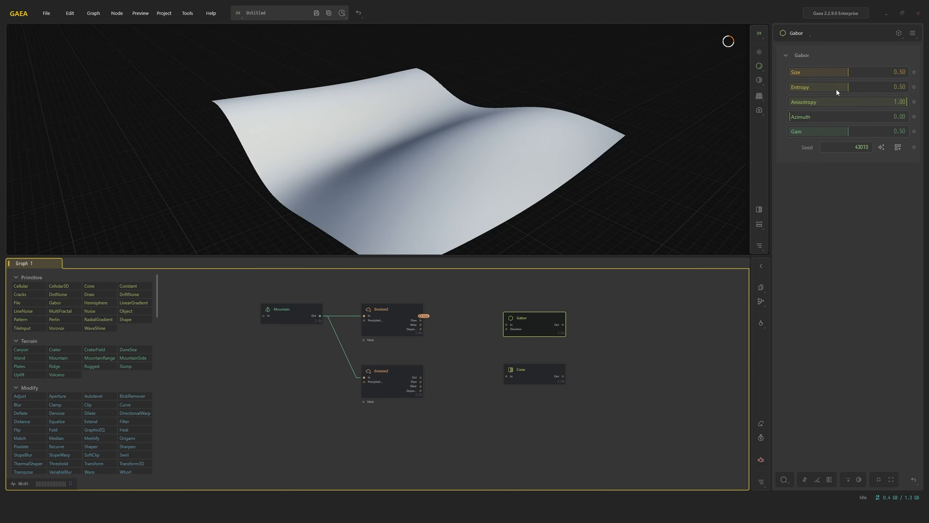
Set the Gabor node's Size to 0.17 and Anisotropy to 0.69, and inspect the resulting surface
left_click_drag(874, 71, 809, 72)
left_click(871, 102)
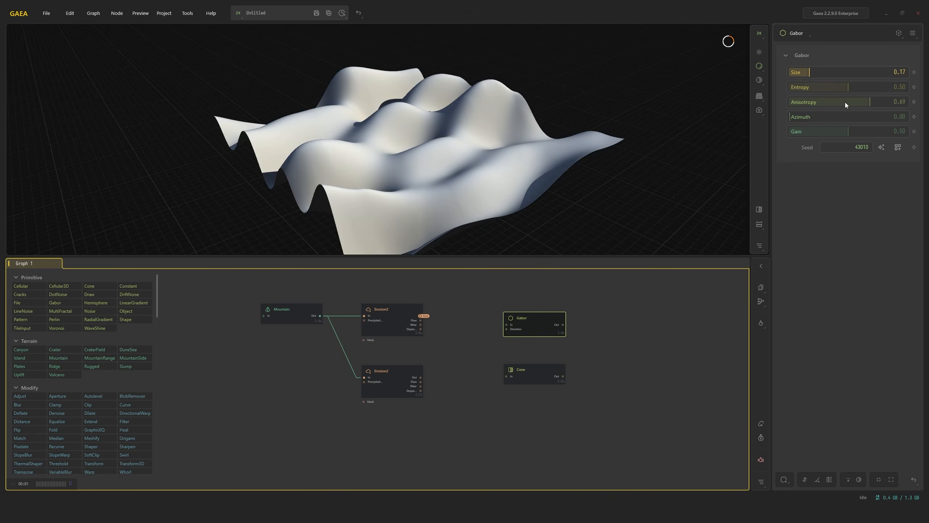
left_click_drag(488, 157, 439, 161)
scroll(501, 162, "up", 4)
scroll(471, 160, "down", 4)
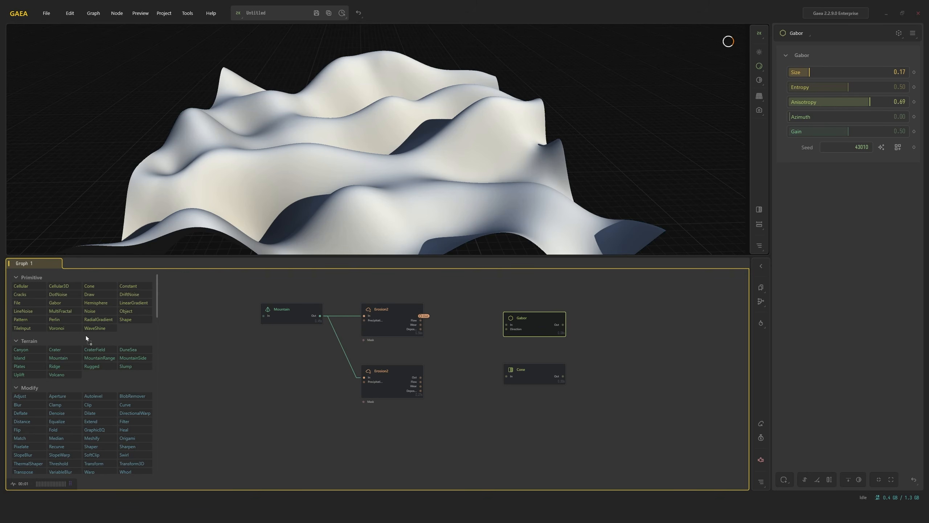
Try out Voronoi, Noise, File and Object nodes, and delete all the trial primitive nodes
left_click_drag(86, 336, 613, 348)
left_click_drag(90, 310, 573, 309)
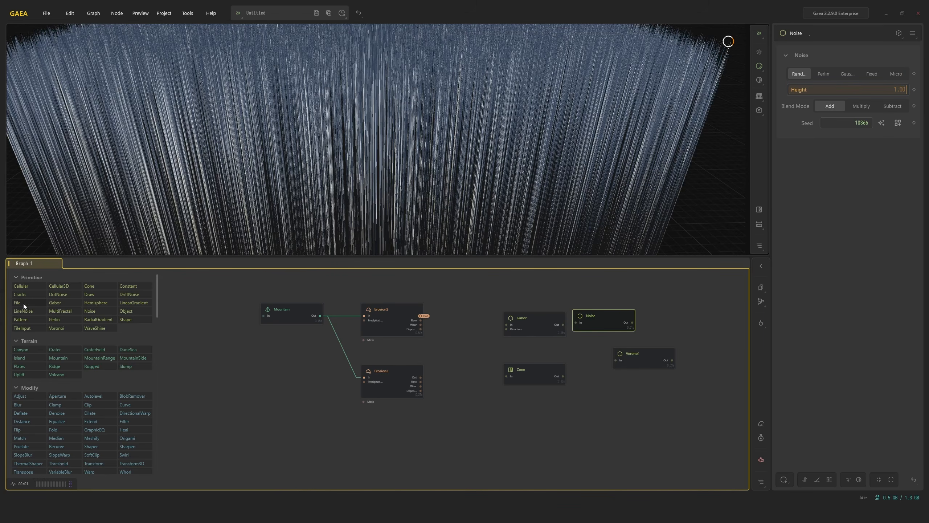
left_click_drag(23, 303, 603, 402)
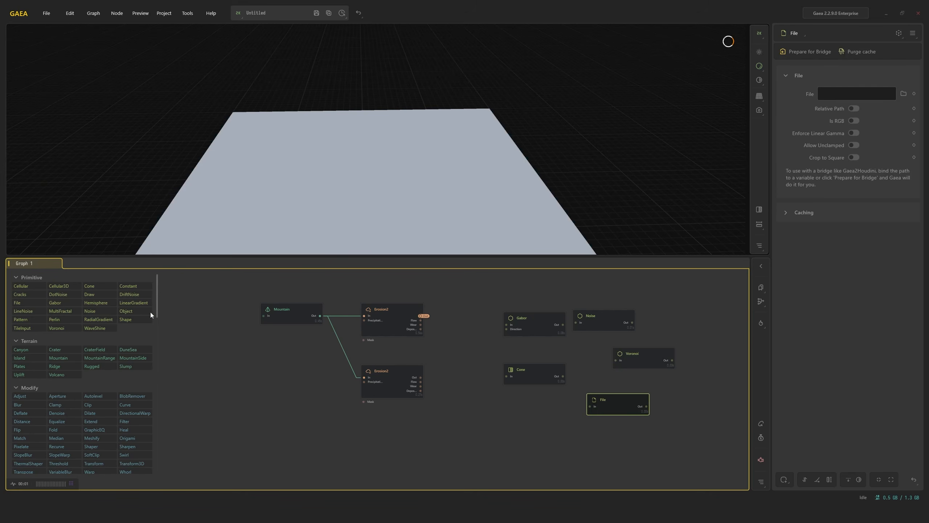
left_click_drag(129, 310, 538, 403)
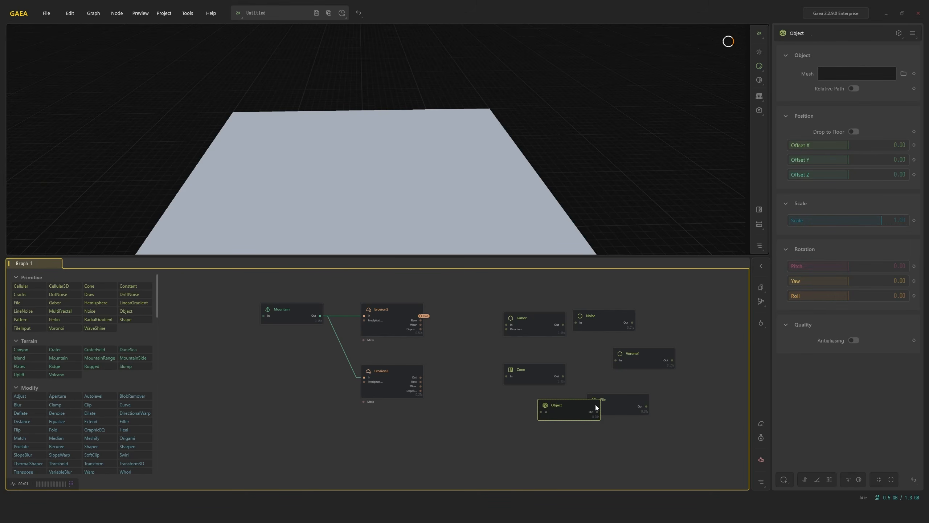
left_click_drag(539, 427, 634, 308)
key("Delete")
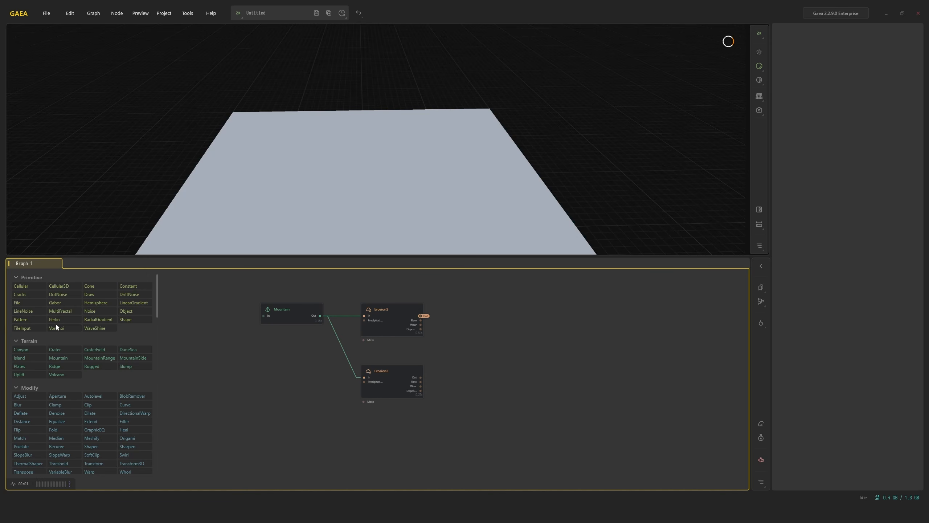
Add a separate Mountain node and compare its Eroded, Old, Alpine and Basic styles
scroll(40, 327, "down", 1)
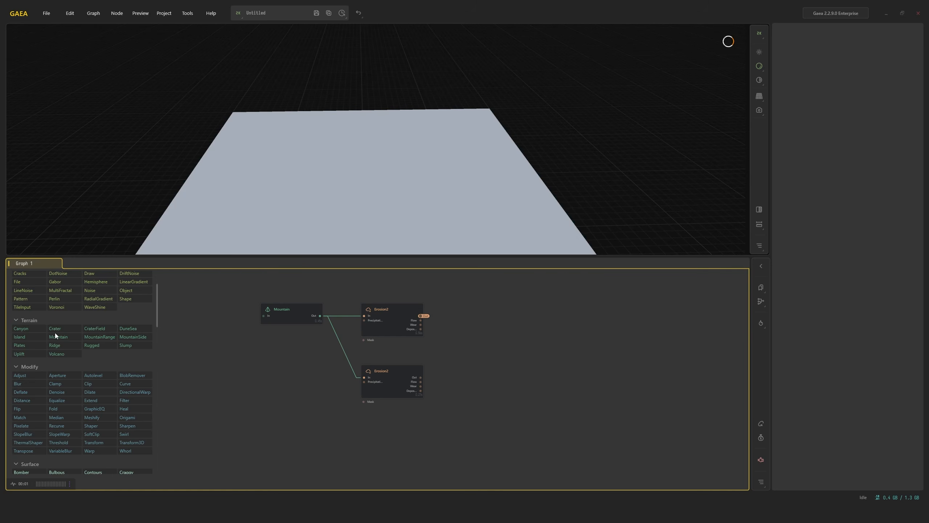
left_click_drag(465, 342, 475, 339)
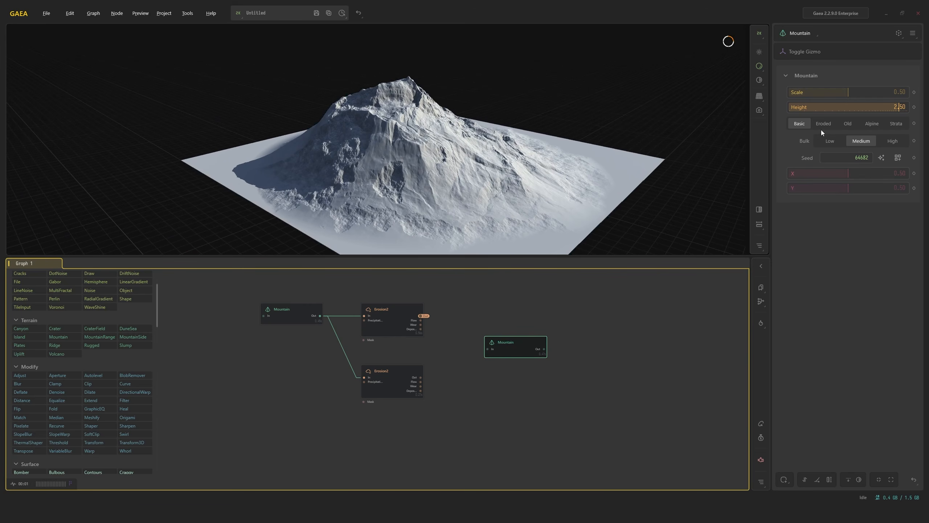
left_click(829, 123)
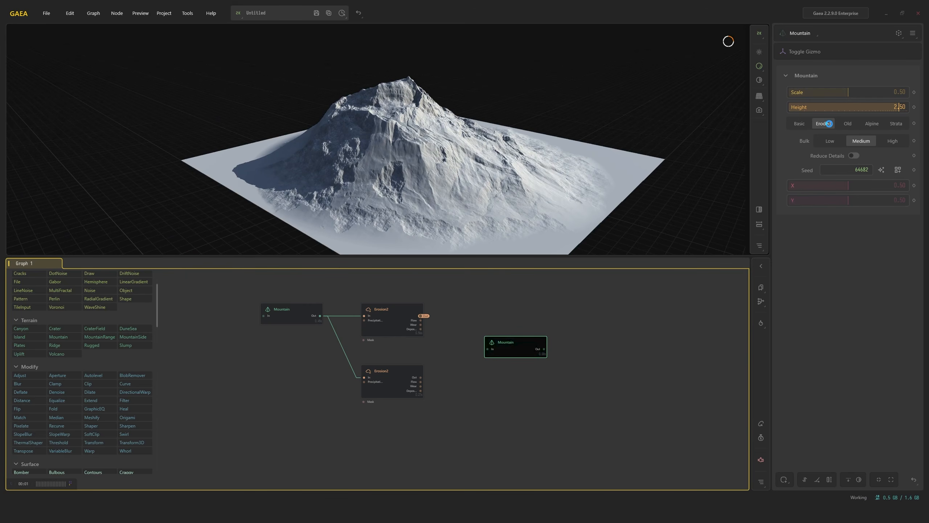
left_click(854, 123)
left_click(869, 123)
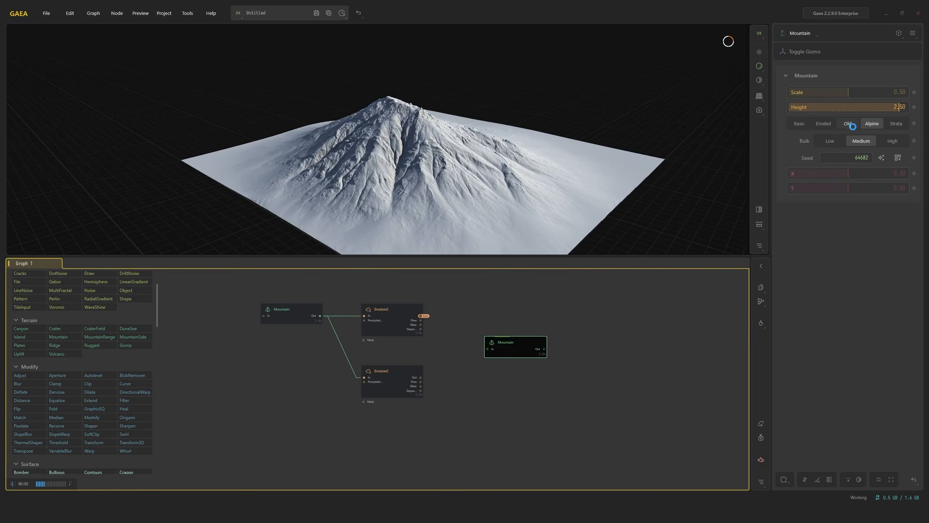
left_click(800, 122)
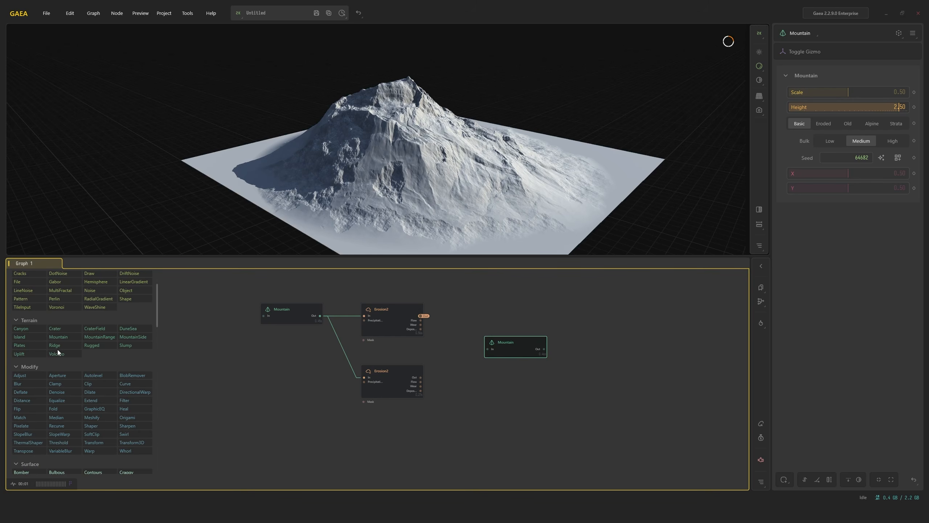
Try the Volcano, Ridge and MountainSide terrain nodes in the empty space near the extra Mountain node
left_click_drag(57, 349, 480, 319)
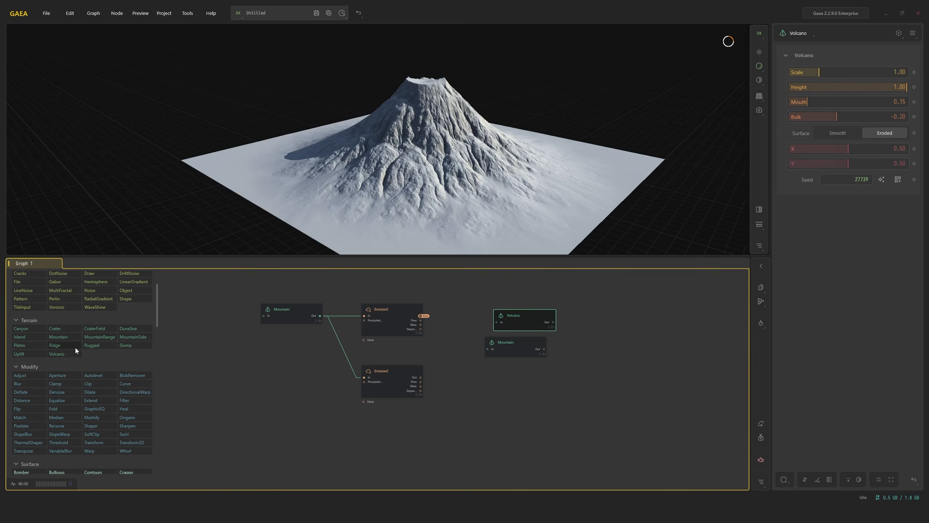
left_click_drag(54, 345, 487, 370)
left_click_drag(137, 336, 623, 346)
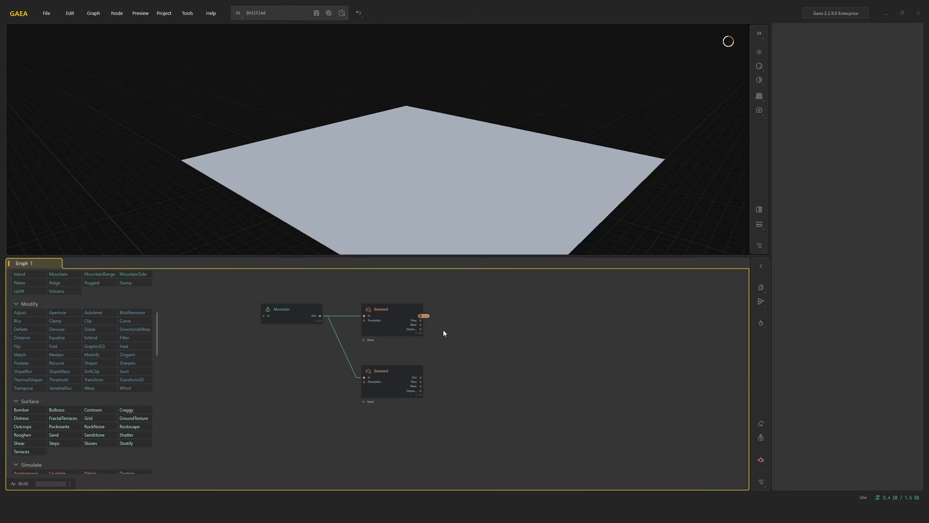
Examine the modifiers available for the original Erosion2 node
left_click(373, 319)
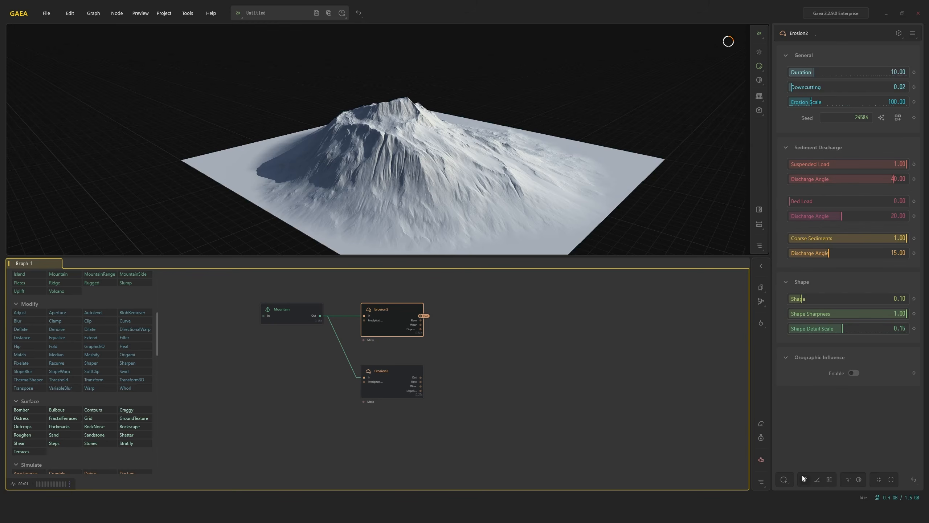
left_click(784, 479)
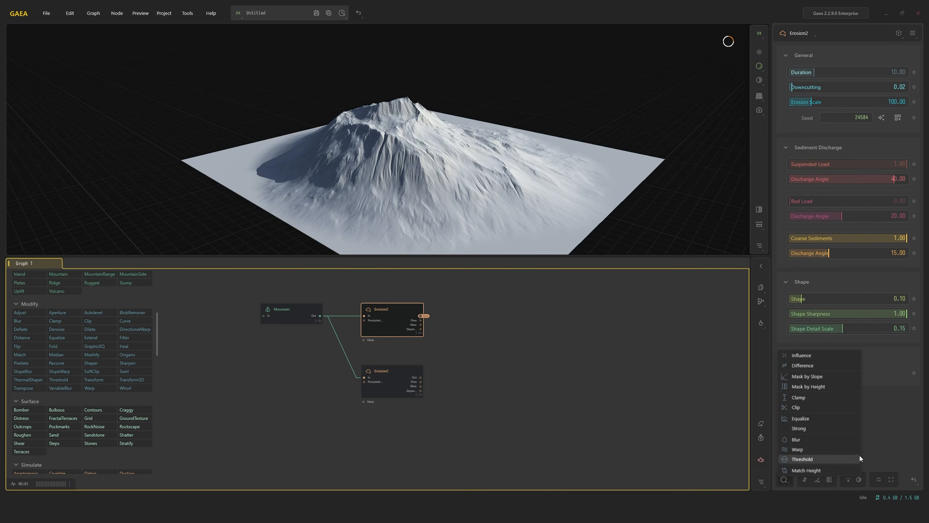
left_click(115, 400)
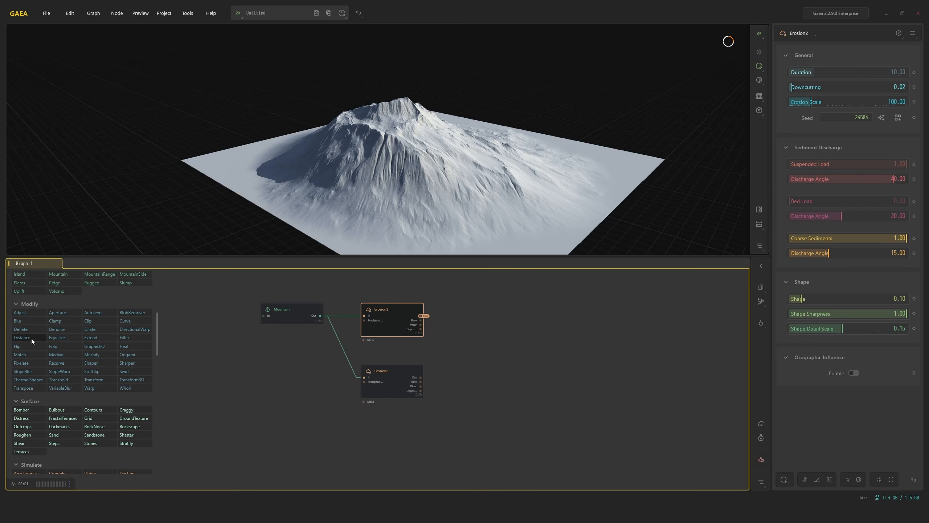
Add a Distance node fed by the original Erosion2's Out port, set its Falloff to 0.79, and inspect the terrain
left_click_drag(32, 339, 482, 325)
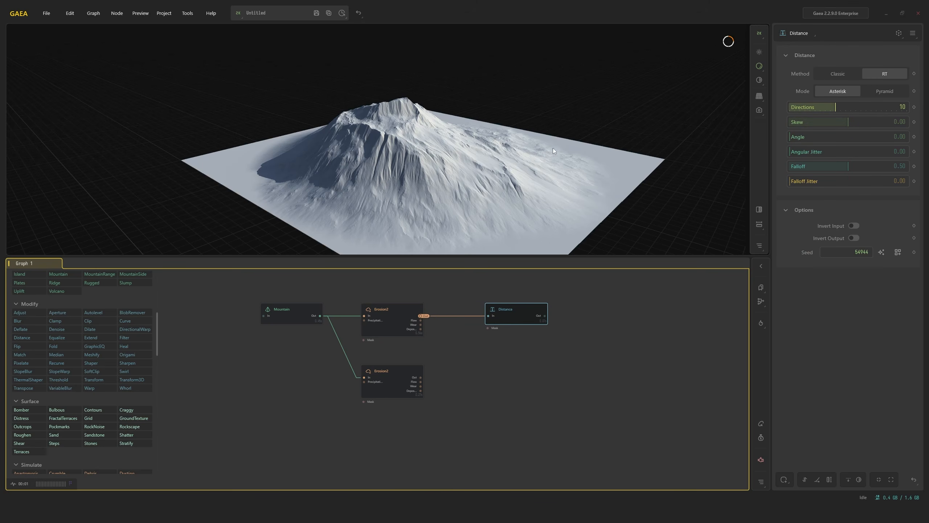
scroll(502, 156, "up", 3)
left_click_drag(831, 167, 882, 167)
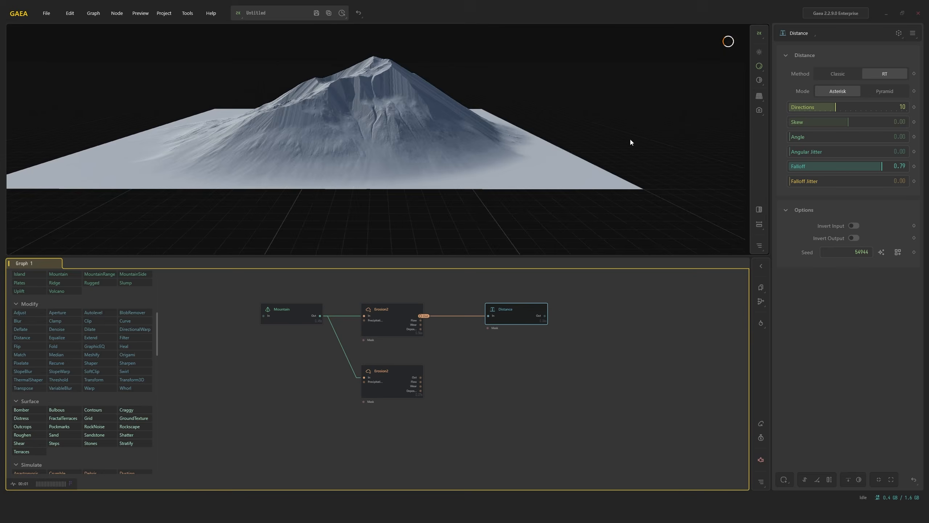
left_click_drag(630, 138, 600, 158)
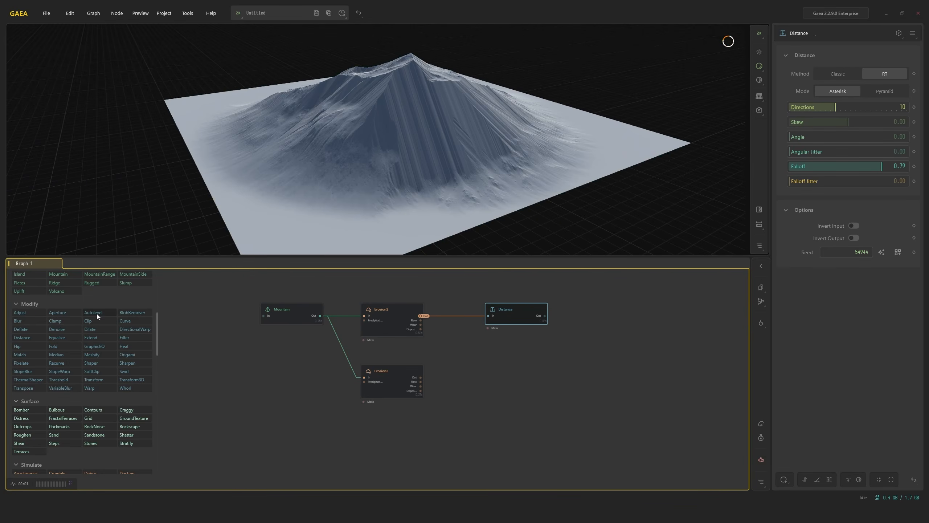
Try a Deflate node connected to the original Erosion2's Out port, and delete it
left_click_drag(26, 329, 507, 349)
left_click_drag(424, 315, 490, 358)
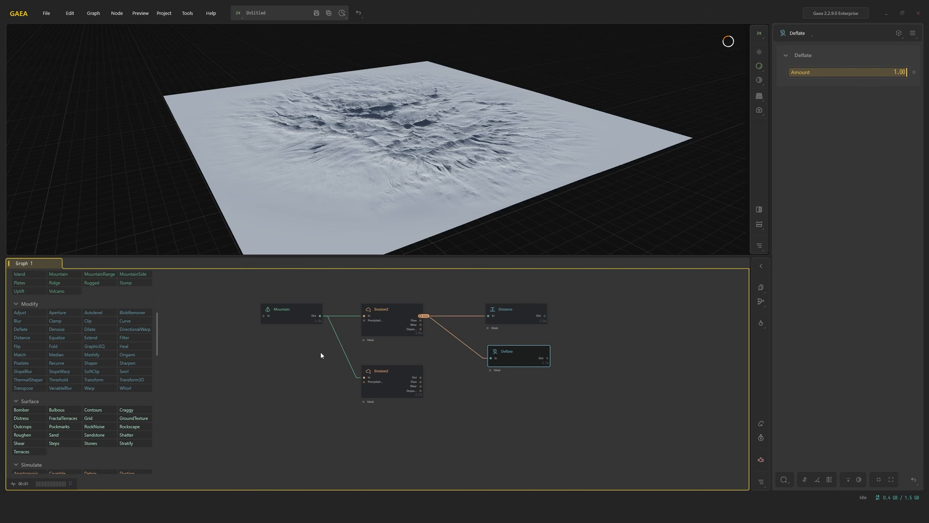
key("Delete")
Add ThermalShaper and Transpose nodes below the Distance node
left_click_drag(231, 394, 503, 359)
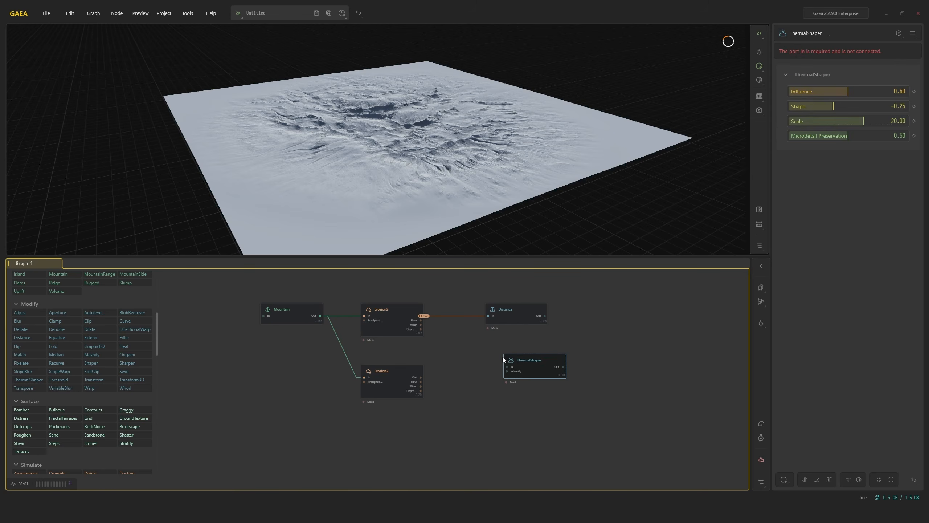
left_click_drag(50, 395, 527, 392)
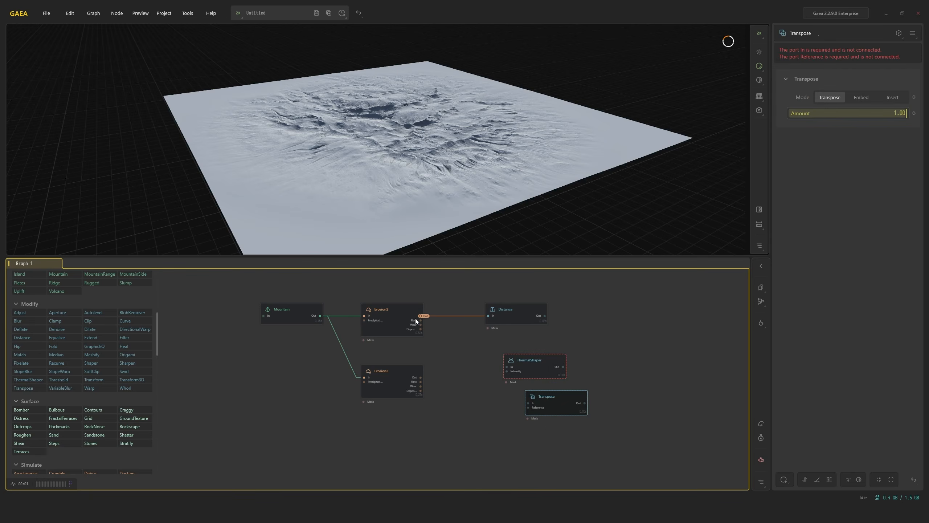
Connect the original Erosion2's Out port to ThermalShaper's In port and set ThermalShaper's Shape to 0.59
left_click_drag(421, 316, 506, 366)
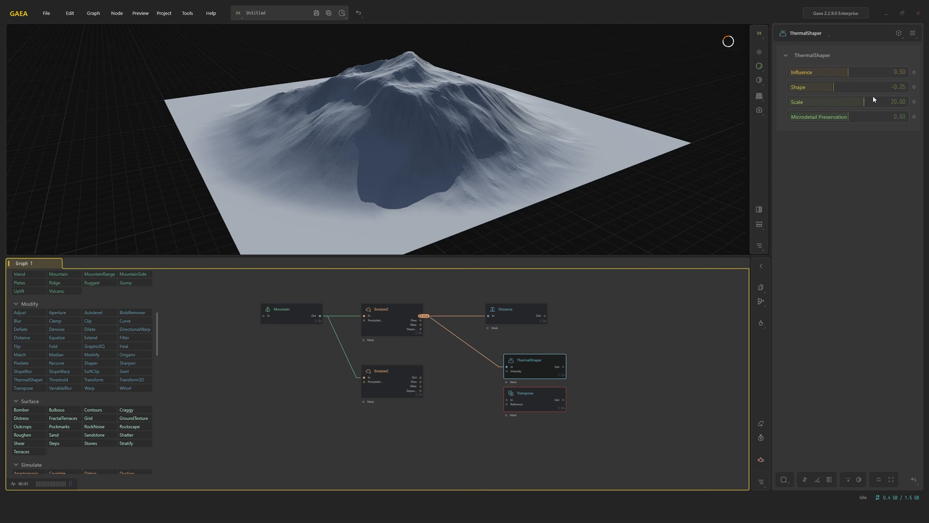
left_click(883, 89)
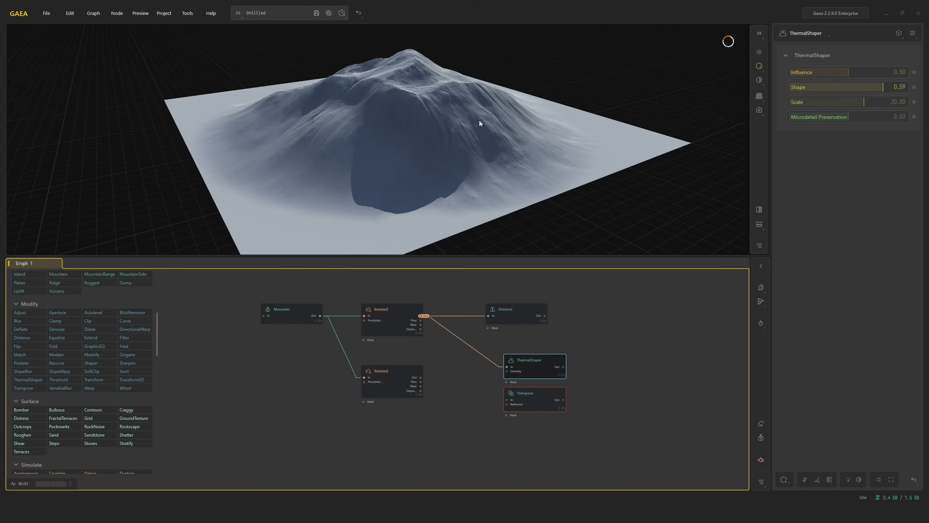
Feed Transpose's In port from the original Erosion2's Out port and its Reference port from the second Erosion2's Out port
left_click_drag(479, 120, 439, 129)
left_click_drag(421, 316, 508, 399)
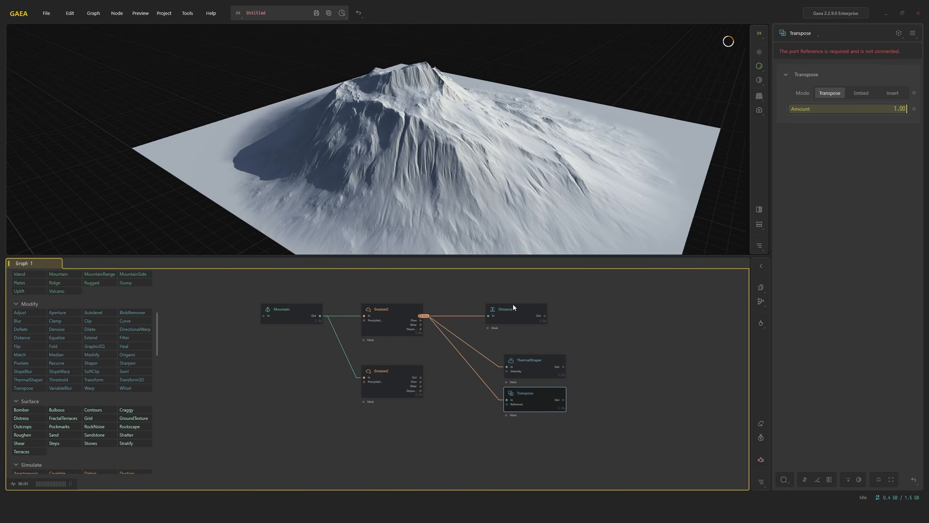
left_click_drag(489, 214, 575, 202)
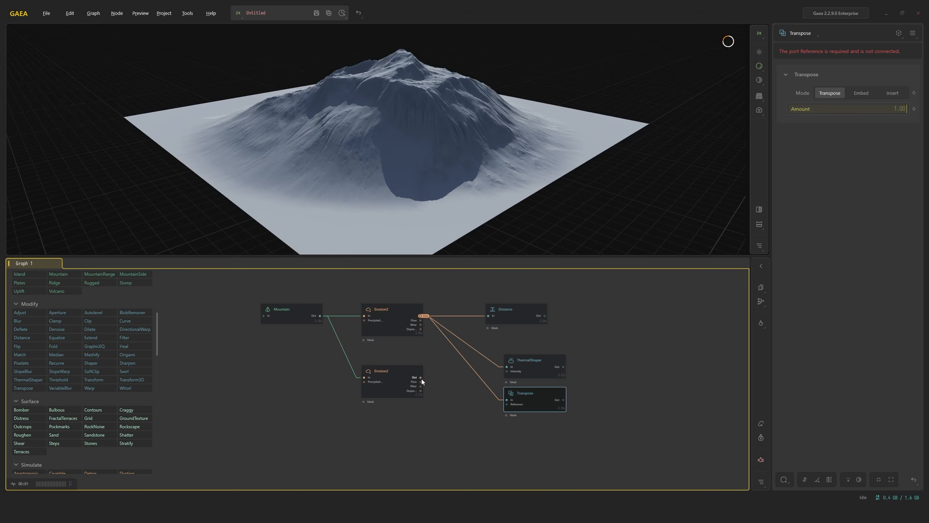
left_click_drag(421, 379, 507, 403)
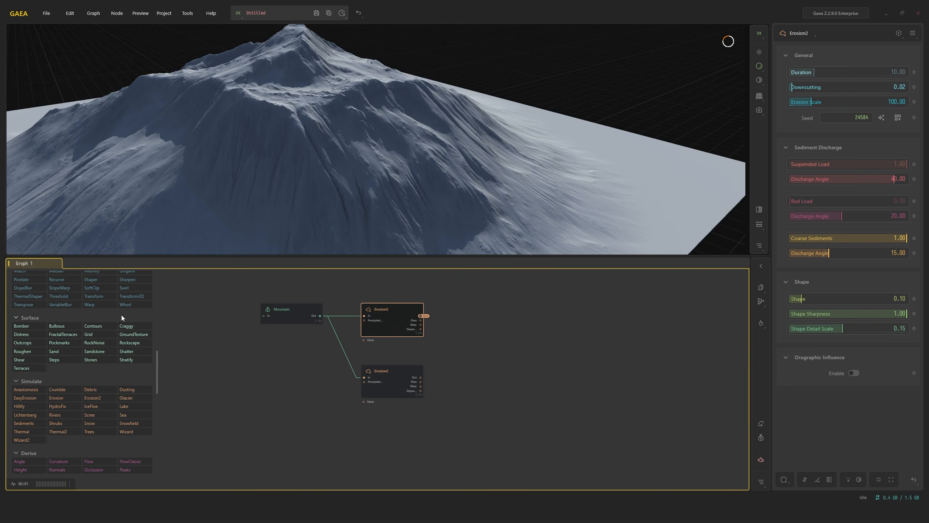
Add an Outcrops node fed by the original Erosion2's Out port and inspect the rocky terrain
left_click_drag(32, 343, 470, 355)
left_click_drag(475, 356, 497, 317)
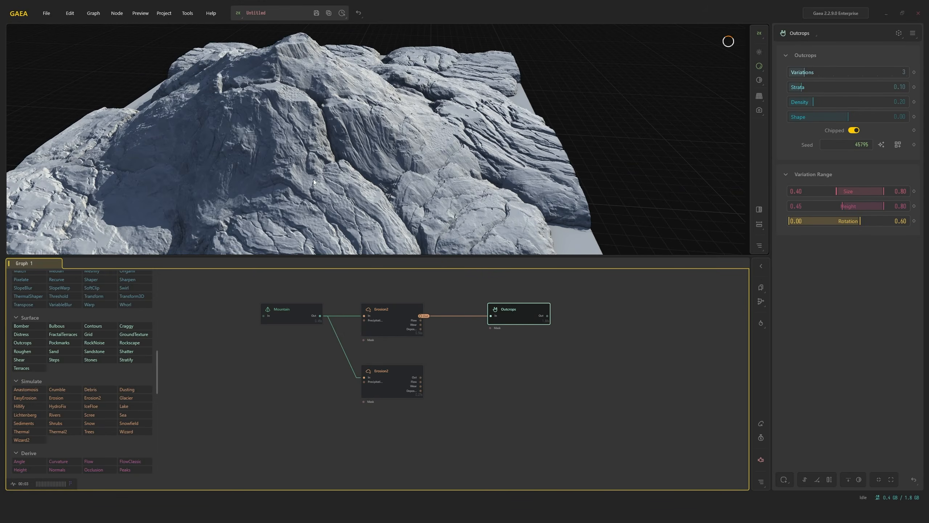
left_click_drag(320, 188, 370, 170)
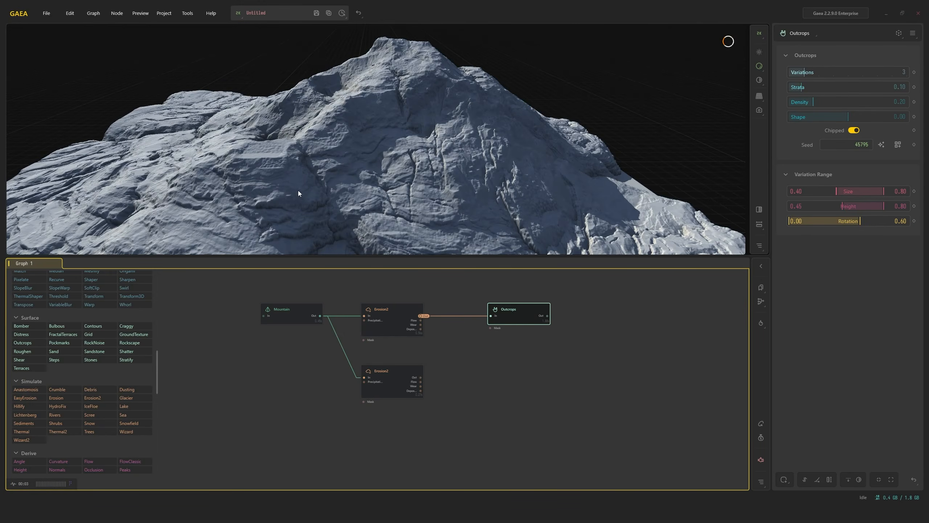
Add a Stratify node fed by the original Erosion2's Out port, set its Intensity to 0.19, and align it below Outcrops
left_click_drag(126, 359, 476, 341)
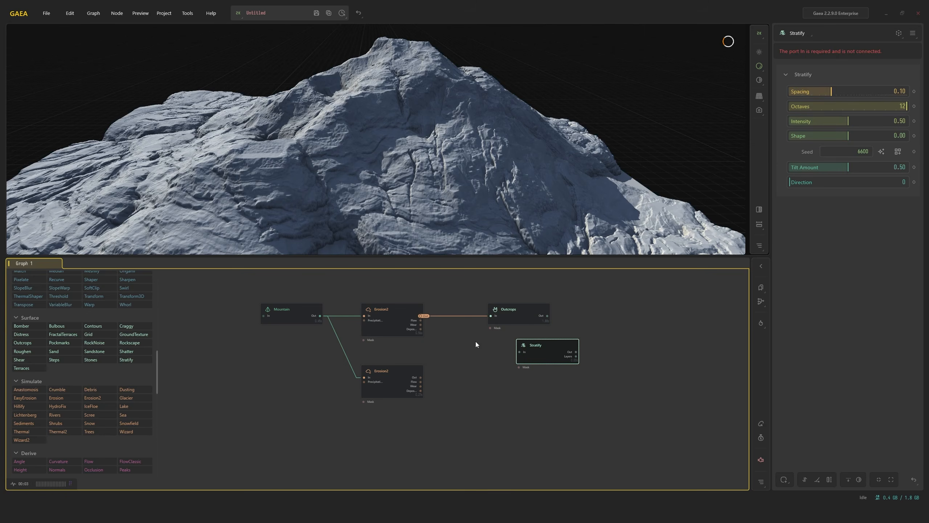
left_click_drag(420, 315, 520, 352)
left_click_drag(501, 204, 743, 131)
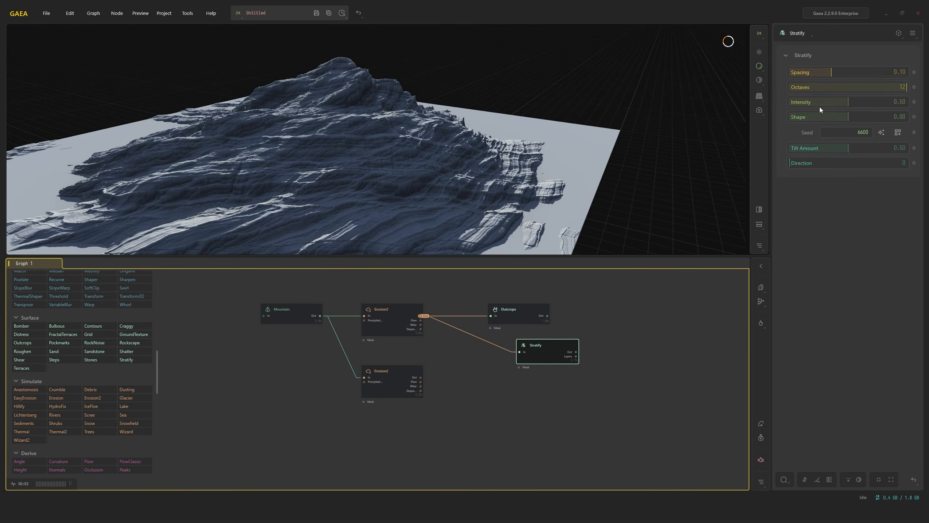
mouse_move(440, 137)
left_mouse_down()
mouse_move(398, 143)
mouse_move(414, 149)
mouse_move(379, 145)
mouse_move(425, 129)
left_mouse_up()
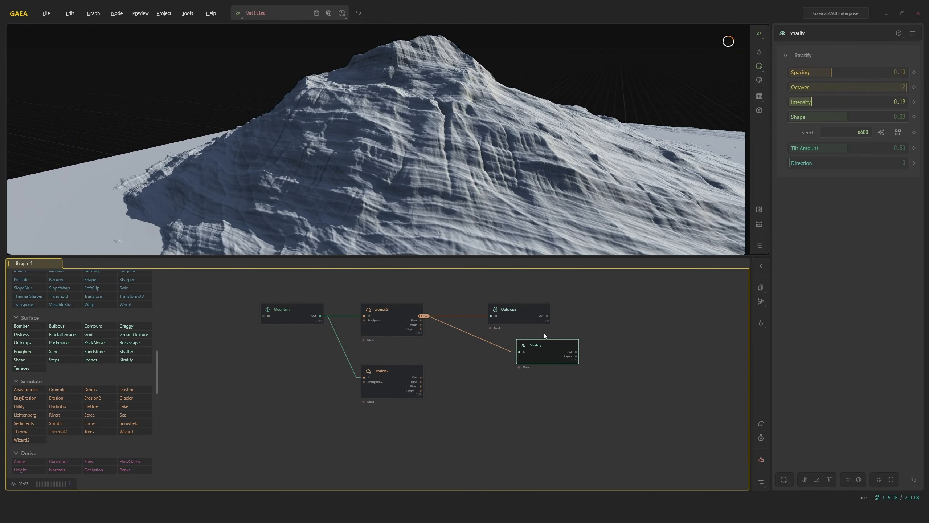
left_click_drag(551, 347, 523, 346)
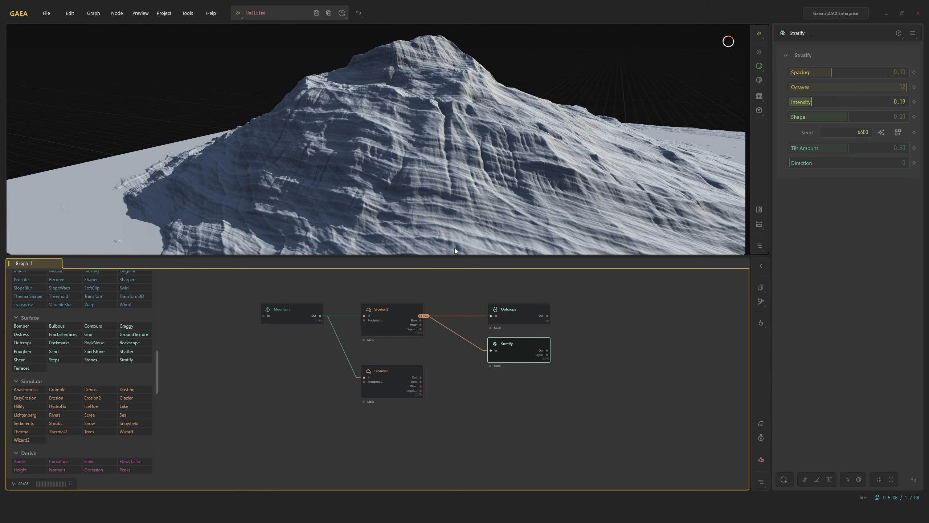
Compare the terrain previews of the original Erosion2, Stratify and Outcrops nodes
left_click(391, 311)
left_click(518, 353)
left_click(521, 313)
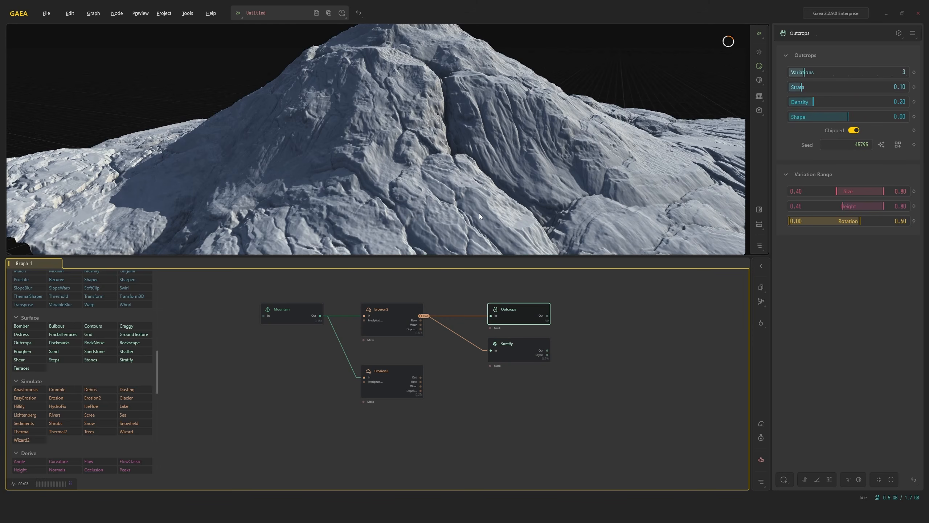
Add unconnected Erosion2 and Thermal2 nodes beyond Outcrops and Stratify, with Thermal2 aligned below the new Erosion2
scroll(147, 354, "down", 2)
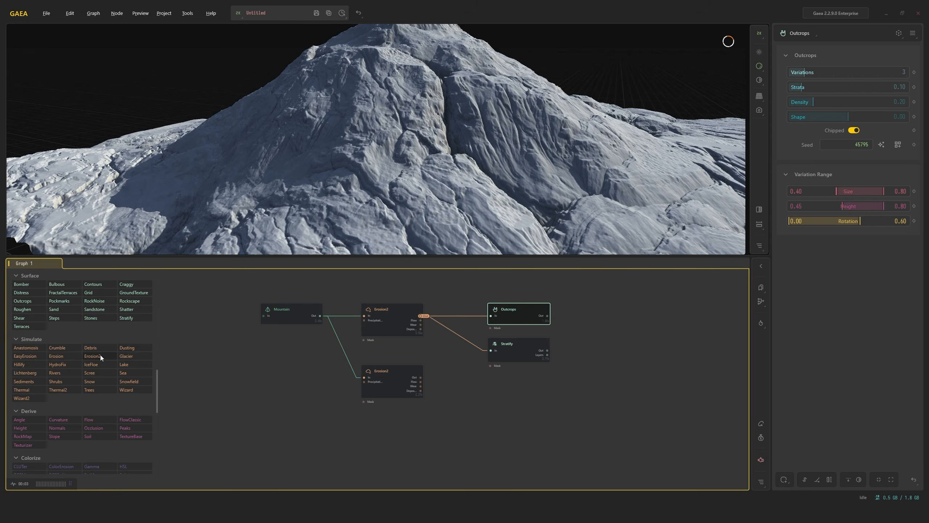
left_click_drag(96, 357, 616, 323)
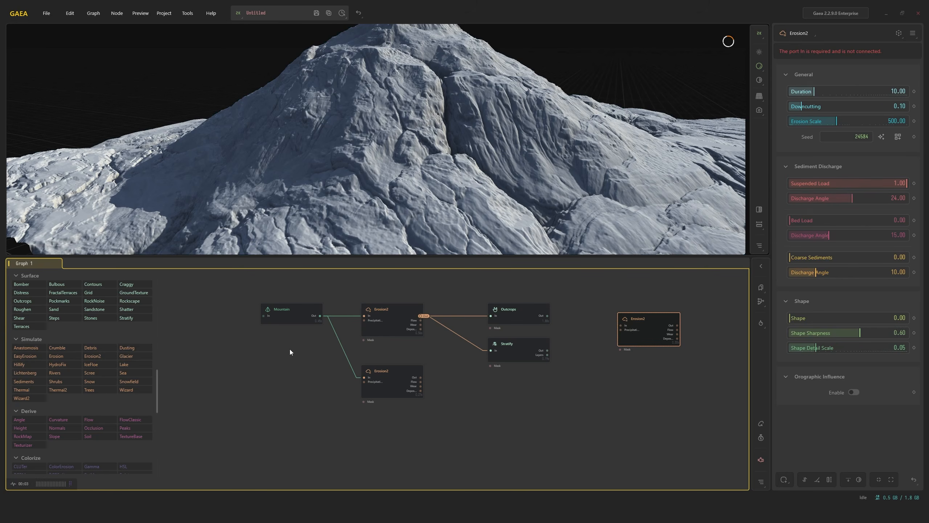
left_click_drag(57, 389, 649, 369)
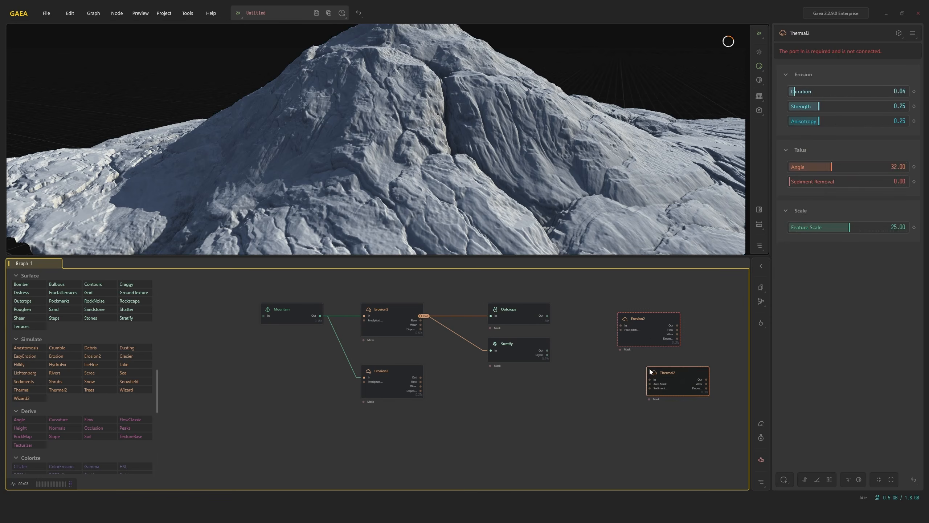
left_click(654, 340)
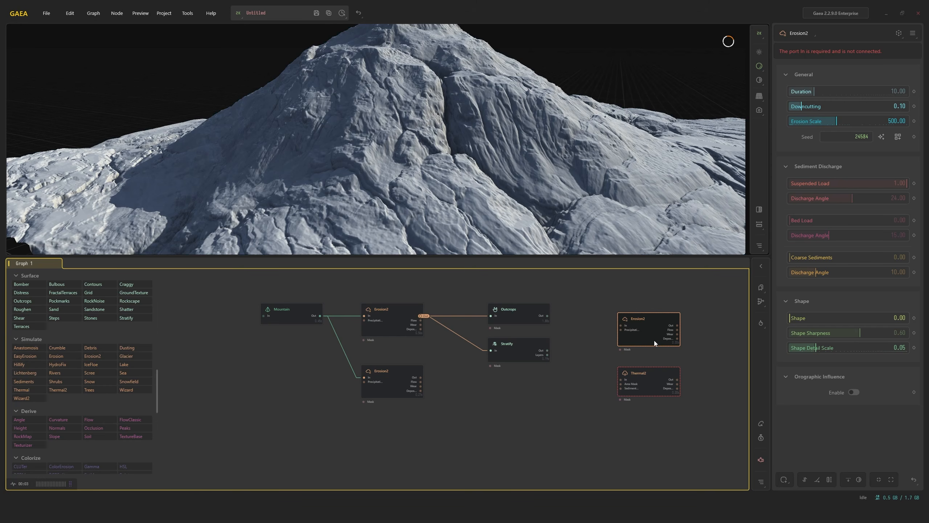
left_click(654, 388)
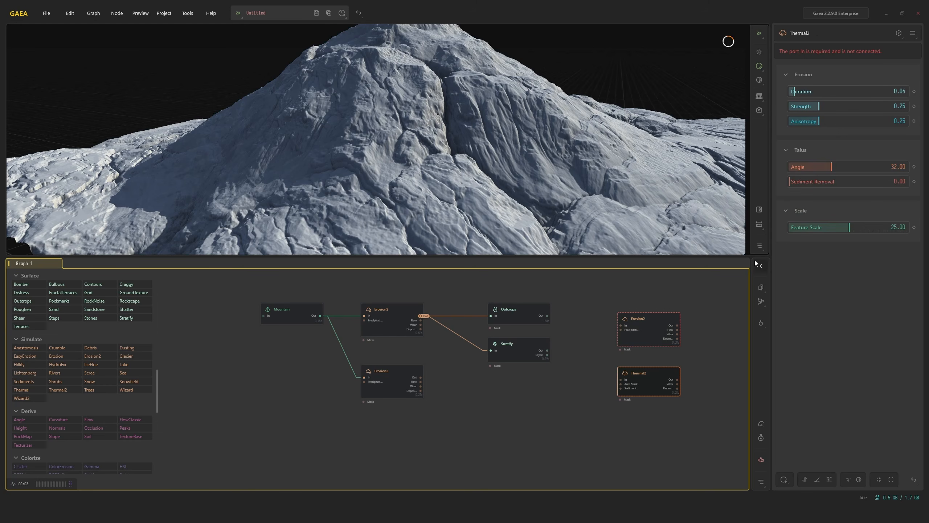
left_click_drag(636, 379, 637, 377)
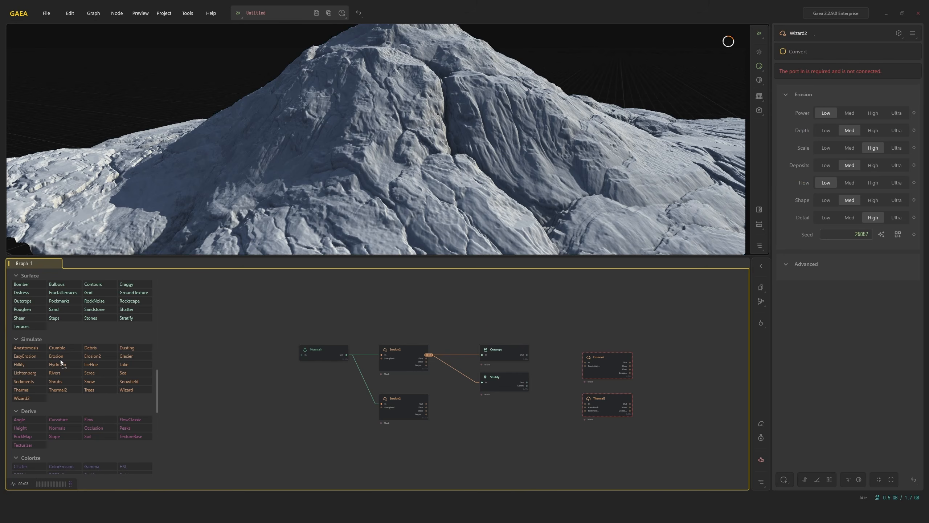
Add an EasyErosion node fed by Outcrops' Out port and set its erosion style to Ancient
left_click_drag(588, 302, 627, 295)
scroll(520, 352, "up", 2)
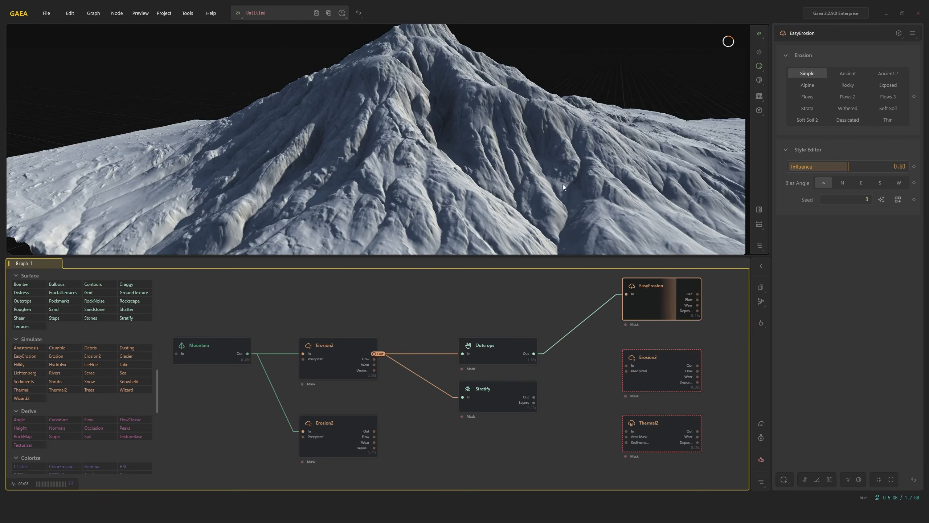
left_click_drag(546, 188, 586, 187)
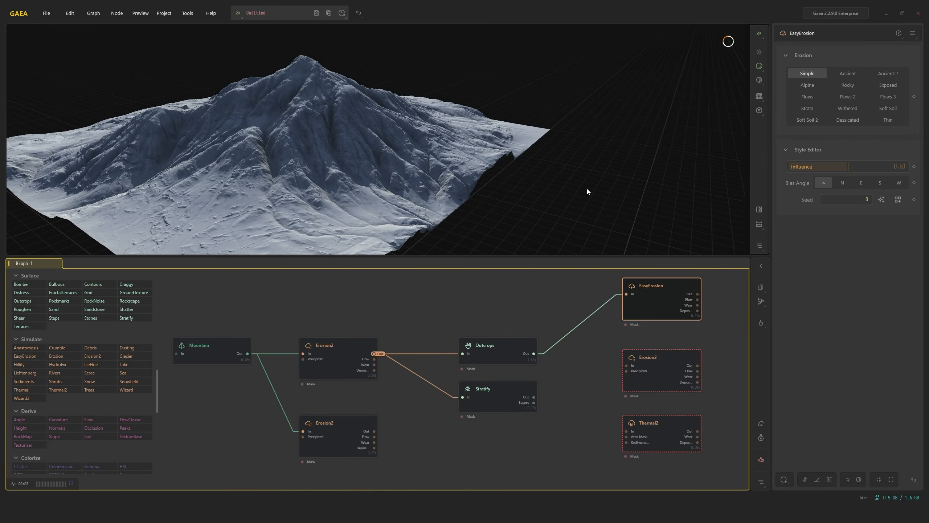
left_click(671, 361)
left_click(665, 299)
left_click_drag(420, 147, 373, 169)
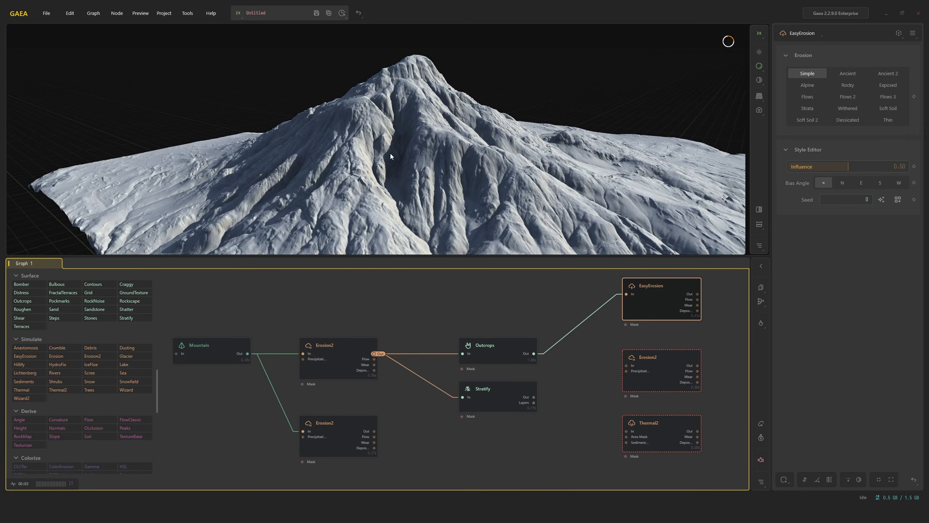
left_click(854, 75)
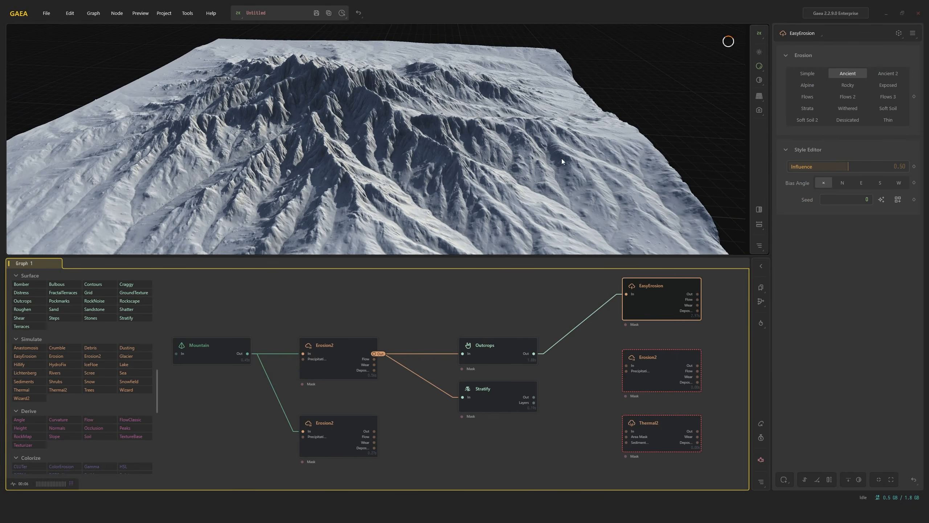
Move the new Erosion2 node closer to EasyErosion, feed it from Outcrops' Out port, and inspect the eroded terrain
left_click_drag(662, 360, 661, 348)
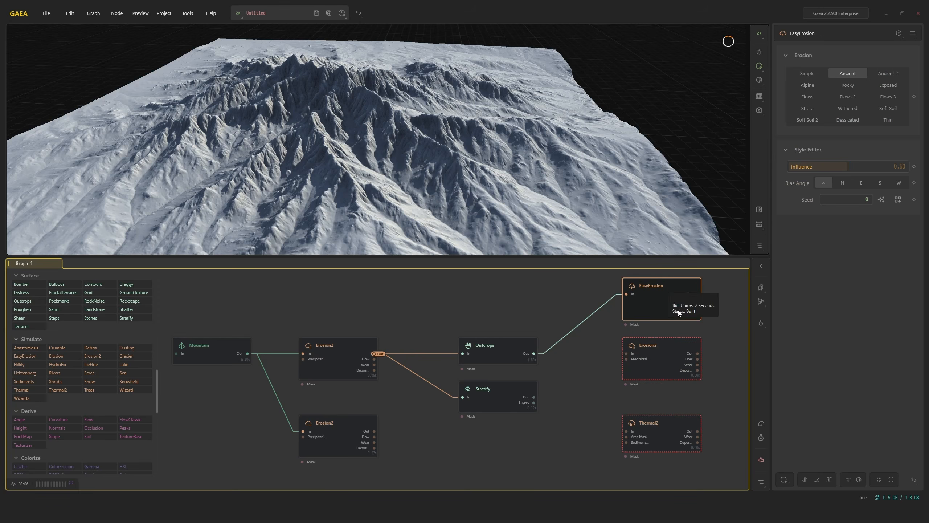
left_click(661, 352)
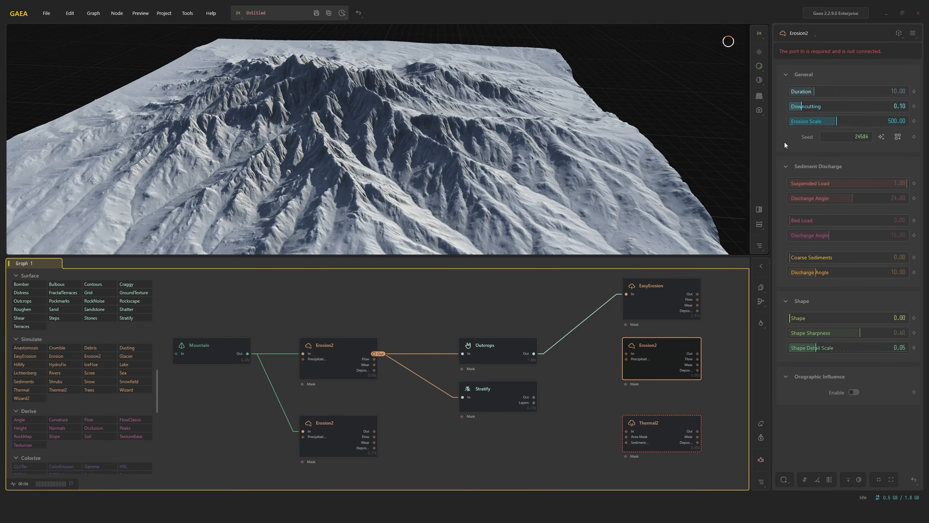
left_click_drag(533, 353, 628, 353)
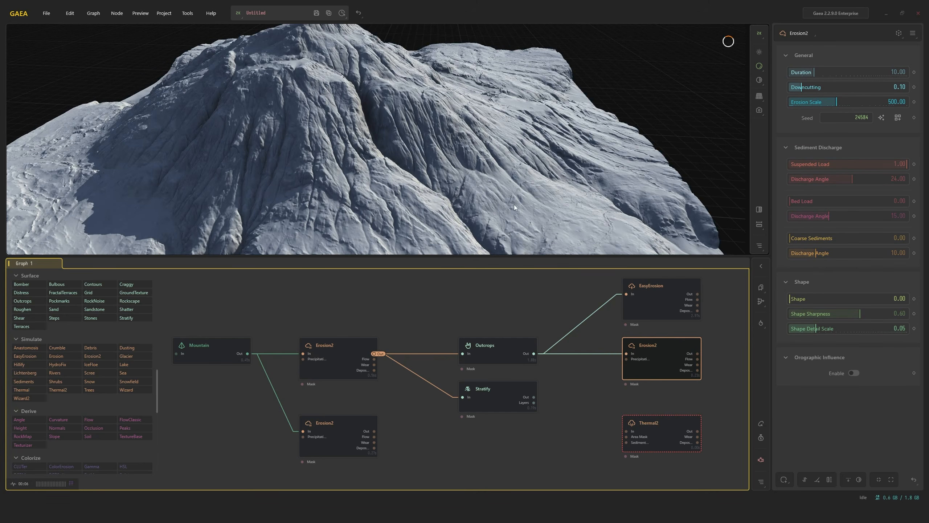
scroll(514, 208, "down", 5)
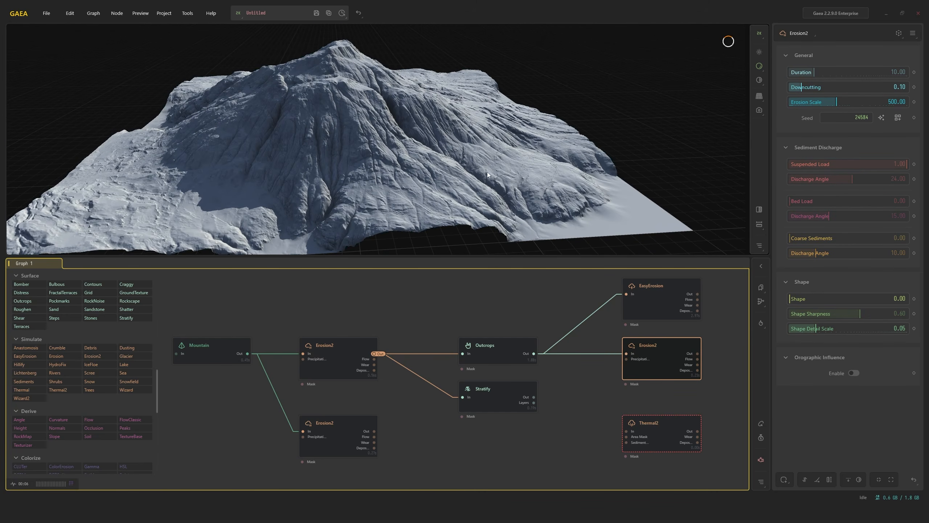
left_click_drag(487, 172, 539, 162)
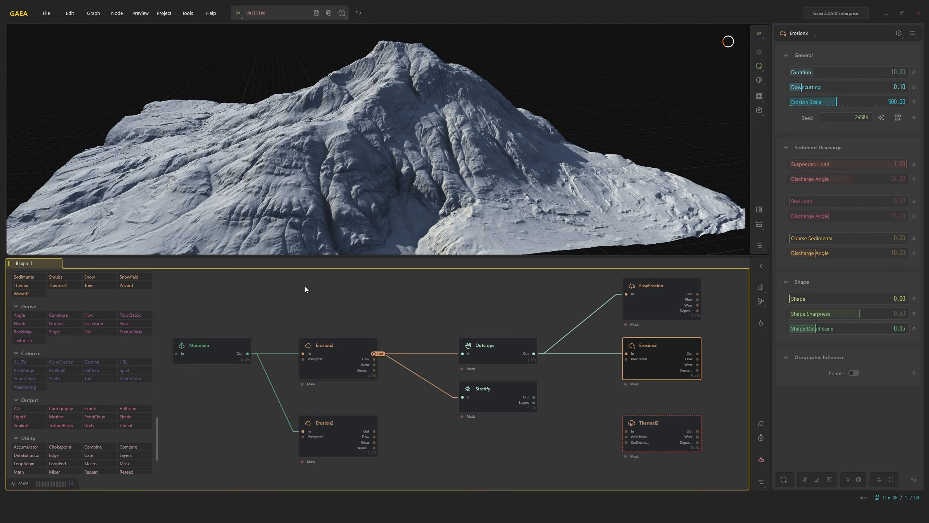
Add Flow, Slope and TextureBase nodes from the Derive category beyond the newest Erosion2 node
middle_click_drag(554, 307, 355, 342)
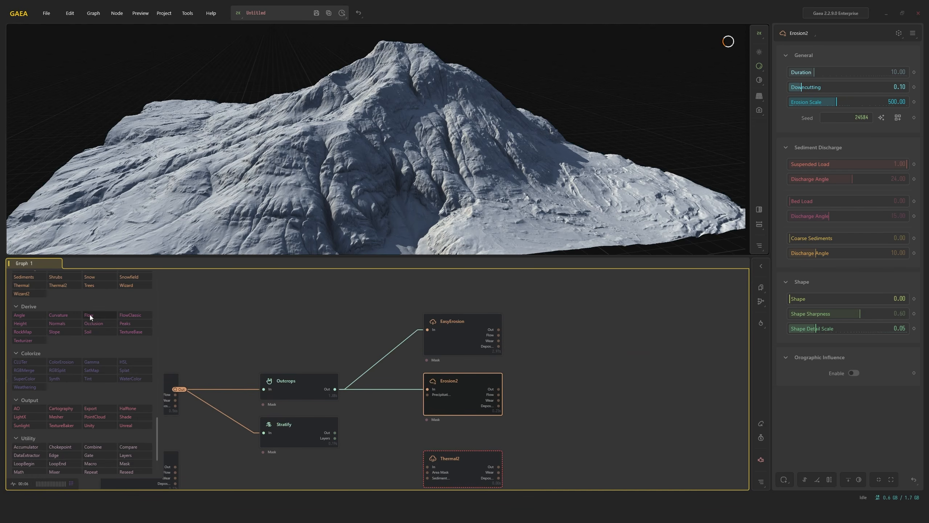
left_click_drag(99, 316, 572, 326)
left_click_drag(55, 331, 651, 366)
left_click_drag(129, 332, 674, 387)
middle_click_drag(681, 404, 566, 395)
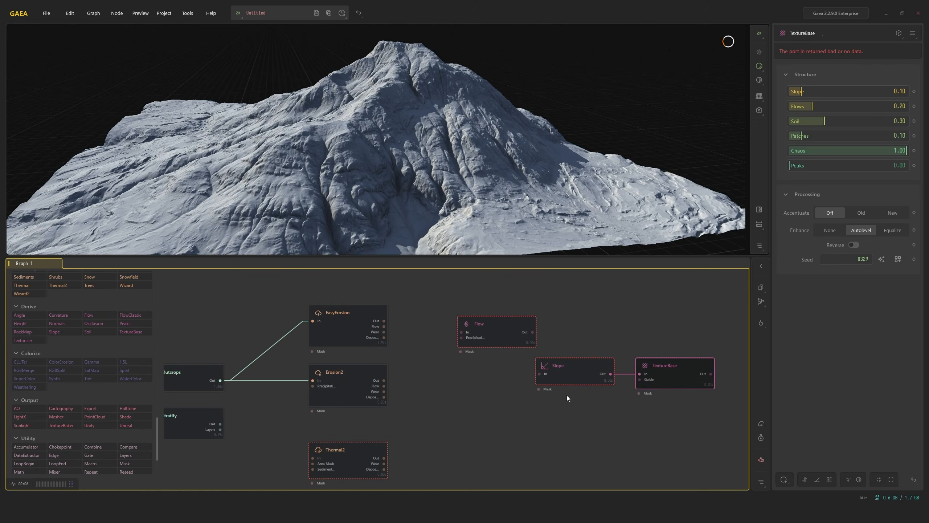
Lower the TextureBase node, connect the newest Erosion2's Out port to Slope's In port, and preview the Slope mask
left_click_drag(670, 370, 670, 408)
left_click_drag(385, 377, 538, 374)
left_click(598, 383)
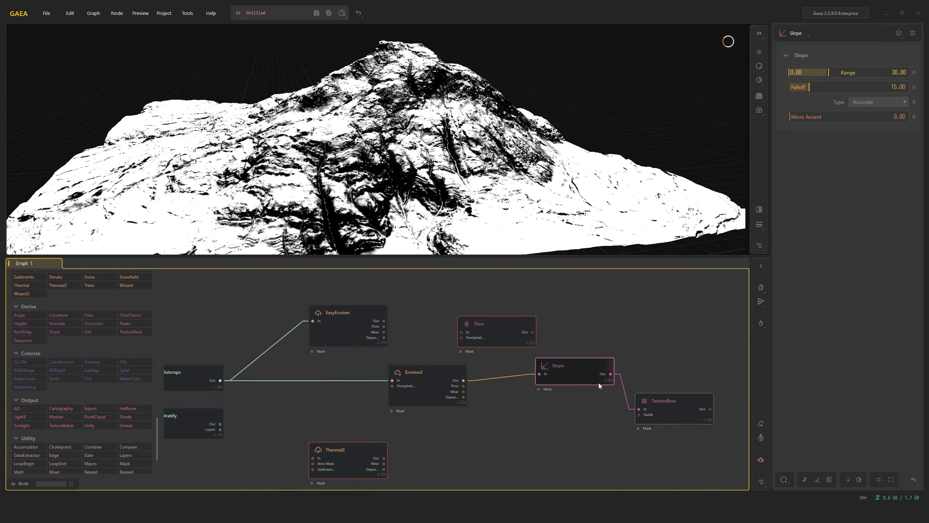
Connect the newest Erosion2's Out port to TextureBase's In port, place TextureBase below Slope, and inspect its texture
left_click_drag(463, 380, 639, 408)
left_click_drag(660, 400, 561, 414)
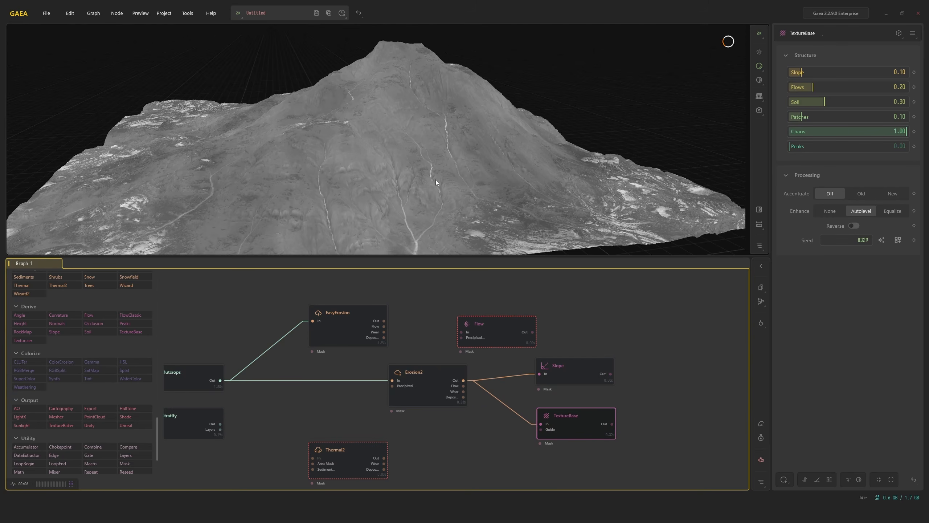
scroll(435, 179, "down", 4)
left_click_drag(445, 185, 493, 169)
Preview the Slope mask again, align the Flow node above Slope, and feed Flow from the newest Erosion2's Out port
left_click(566, 379)
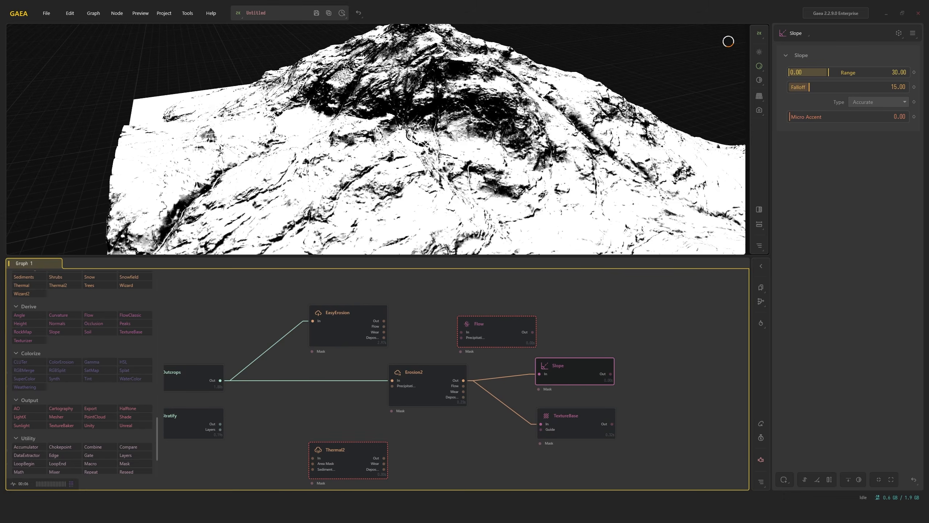
scroll(541, 182, "down", 3)
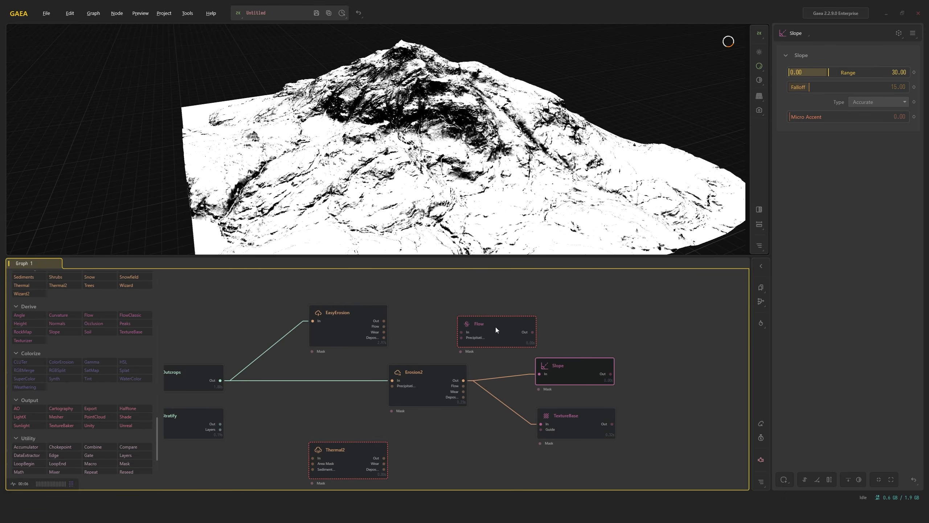
left_click_drag(495, 327, 571, 327)
left_click_drag(463, 380, 535, 335)
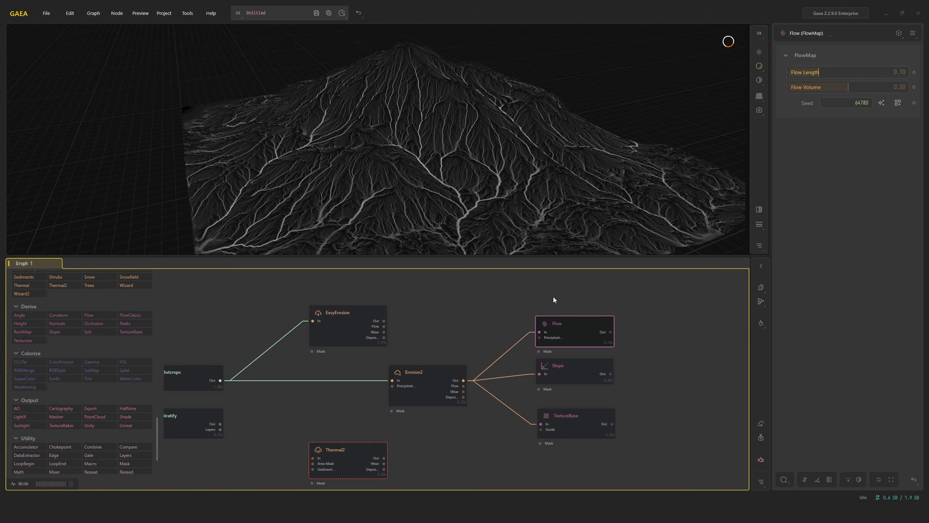
Add a SatMap node fed by TextureBase's Out port and choose color map 357 from the Rock set
left_click_drag(552, 294, 572, 388)
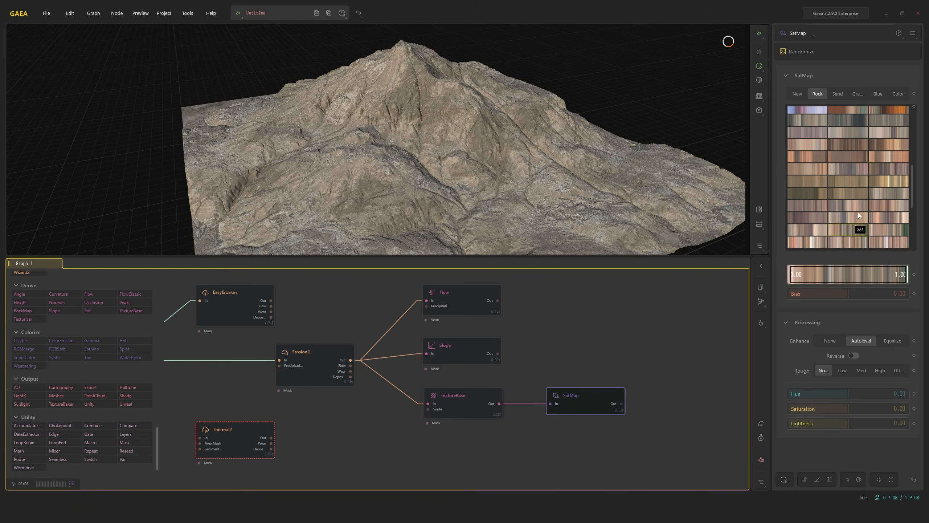
left_click(869, 208)
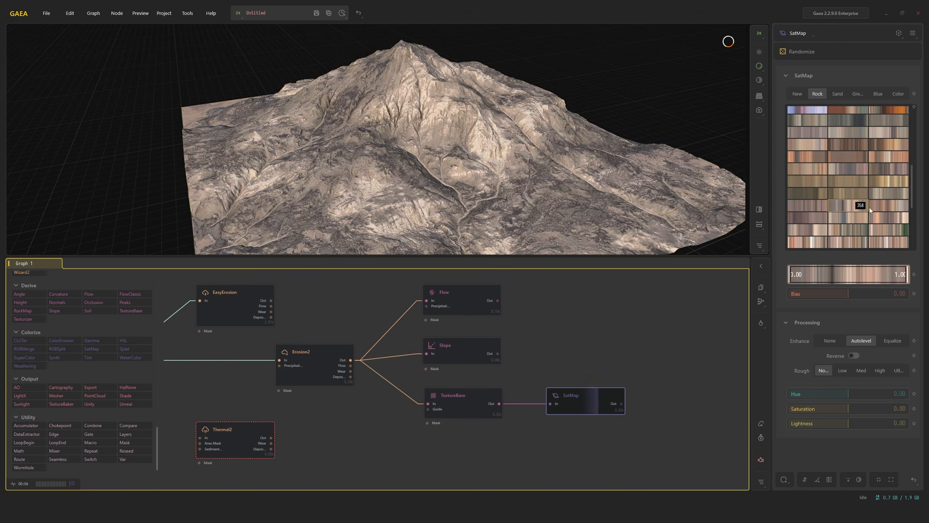
left_click(797, 208)
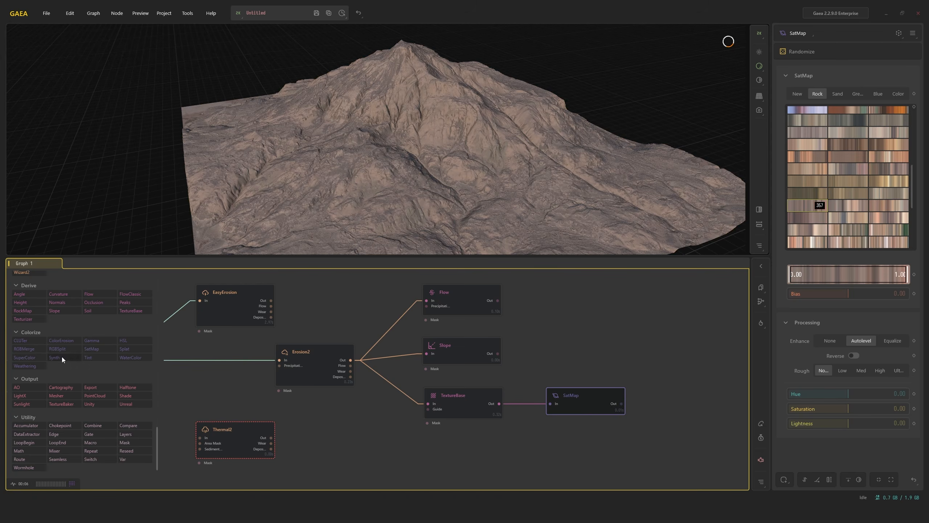
Add a Splat node, preview the Flow mask, and select Splat to show its channel settings
left_click(124, 348)
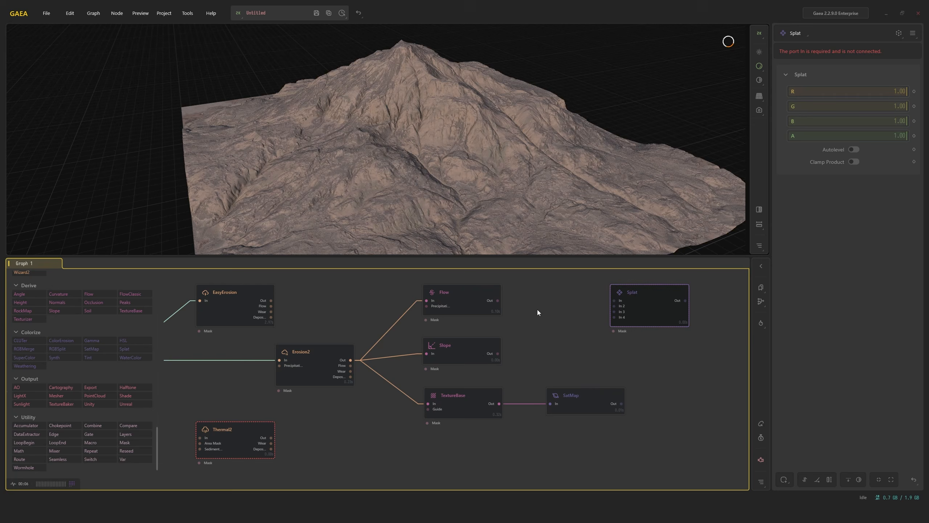
left_click(455, 296)
left_click(646, 305)
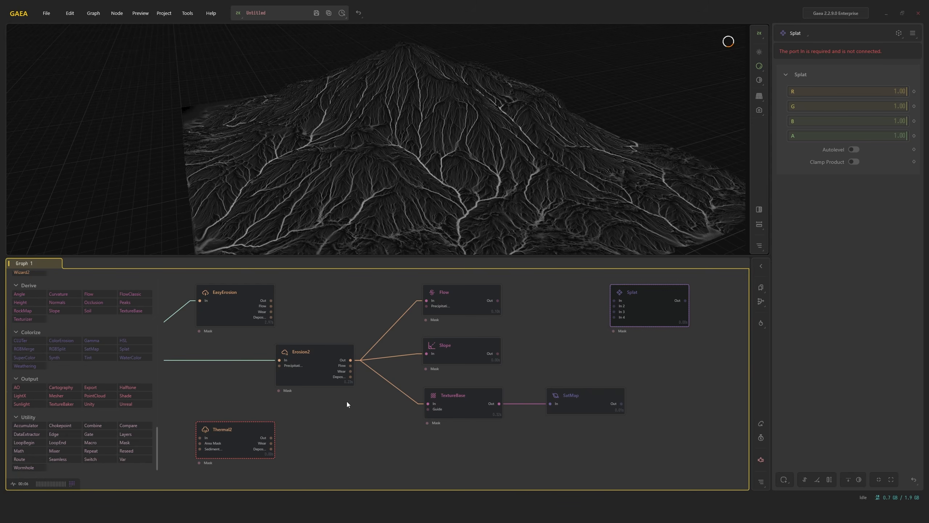
Add an AO node below TextureBase, fed by the newest Erosion2's Out port, and inspect its shading on the terrain
middle_click_drag(381, 405, 388, 346)
left_click_drag(35, 386, 477, 410)
left_click_drag(489, 191, 456, 196)
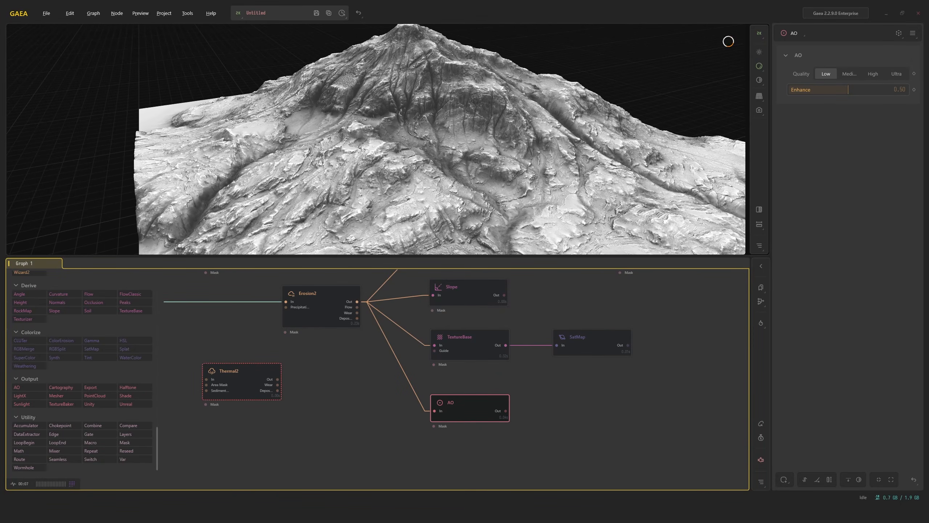
left_click_drag(473, 163, 451, 162)
Add a Mesher node fed by the newest Erosion2's Out port and an Export node fed by SatMap
left_click_drag(56, 395, 466, 447)
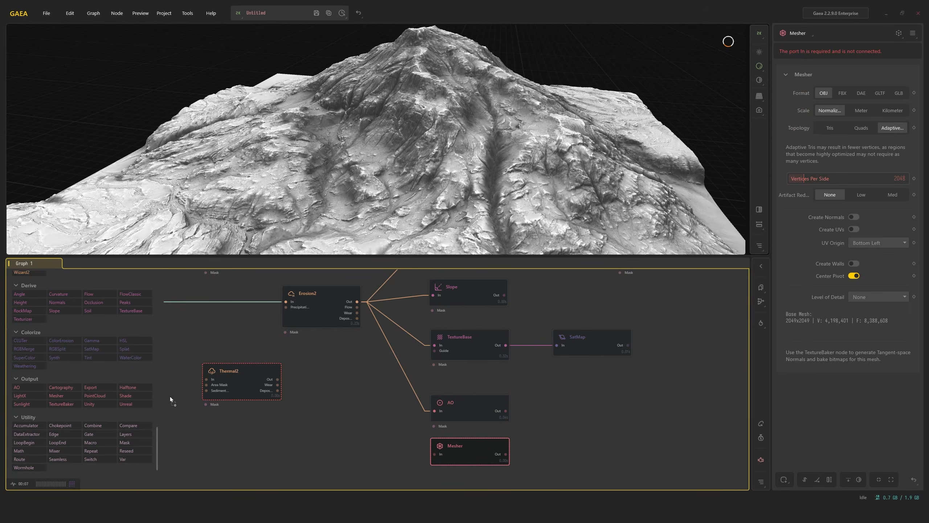
left_click_drag(170, 397, 658, 346)
left_click_drag(677, 352, 695, 358)
left_click(469, 461)
left_click_drag(357, 312, 464, 466)
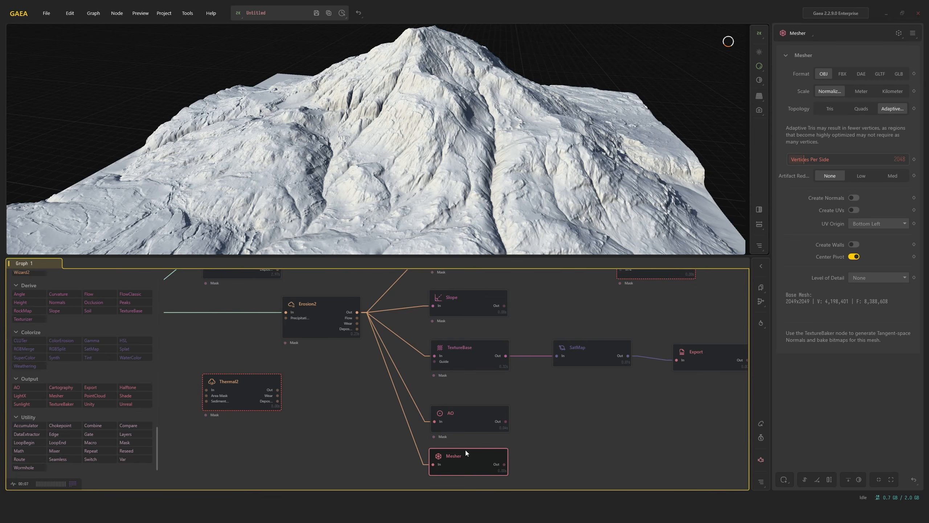
Add a Chokepoint node after Mesher and look over the whole node graph
scroll(466, 450, "down", 5)
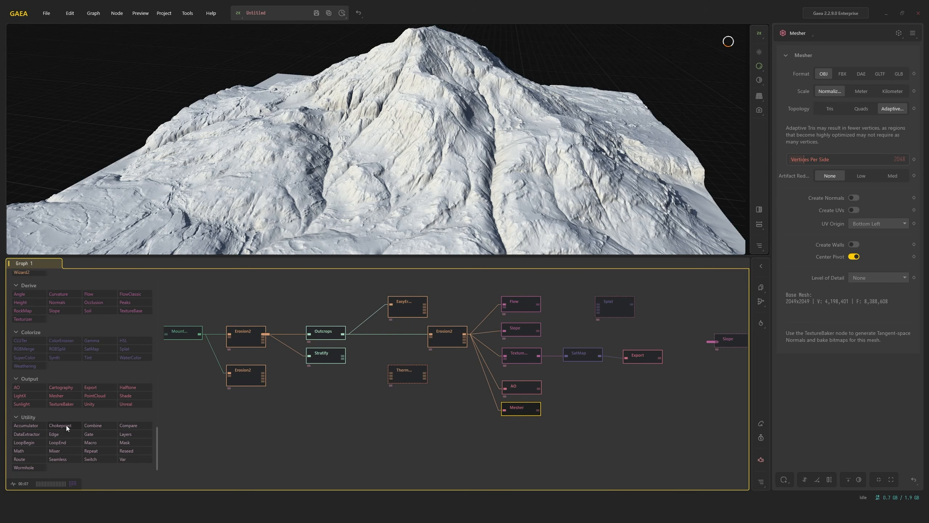
left_click(71, 427)
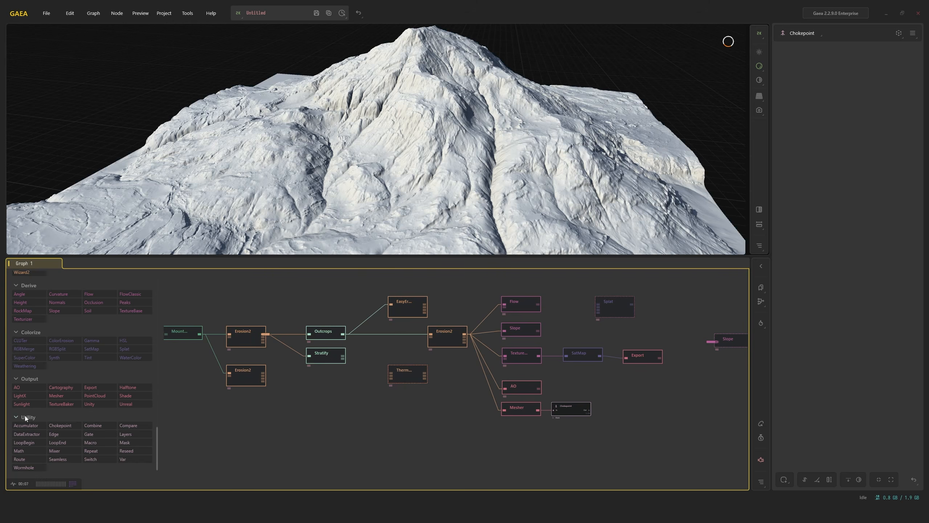
scroll(354, 387, "down", 5)
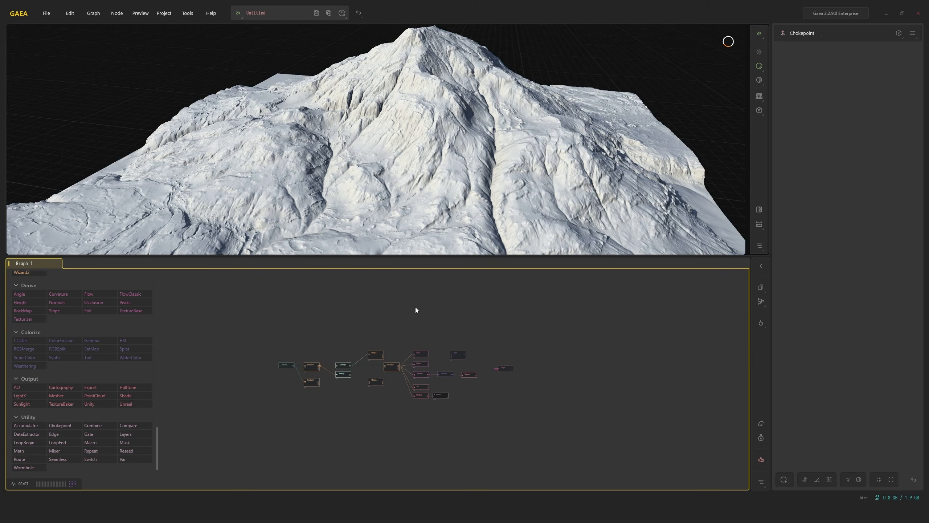
scroll(392, 370, "up", 5)
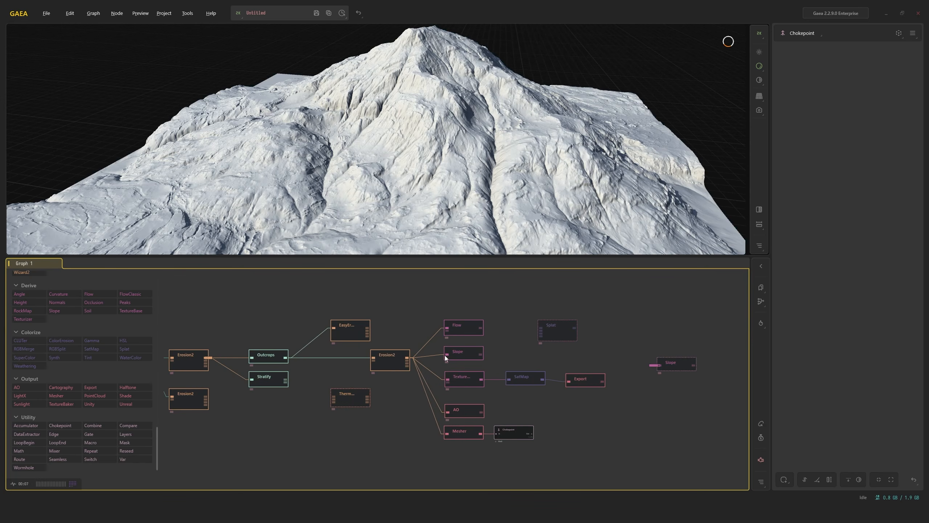
scroll(528, 365, "down", 2)
middle_click_drag(364, 393, 486, 387)
scroll(116, 371, "up", 5)
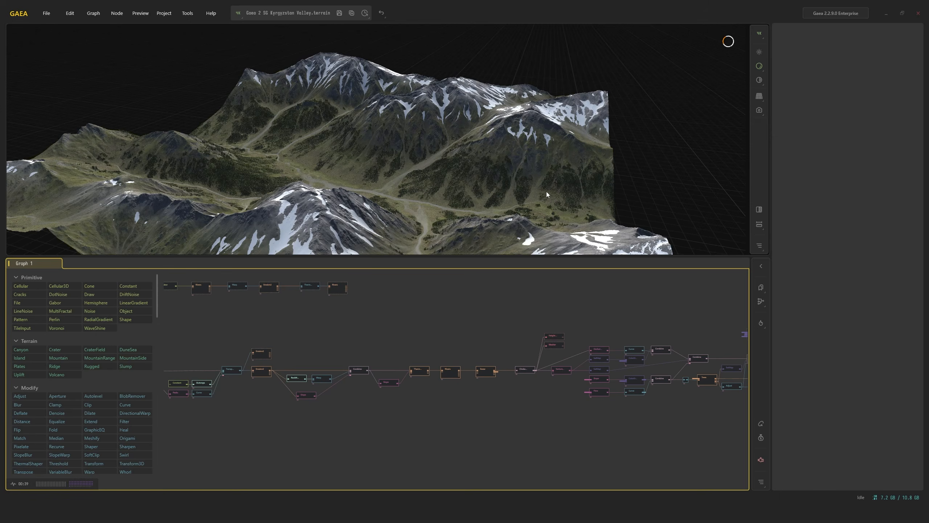
Examine the Kyrgyzstan Valley terrain and the ports of the Rivers node in its graph
scroll(485, 173, "up", 3)
scroll(404, 364, "up", 3)
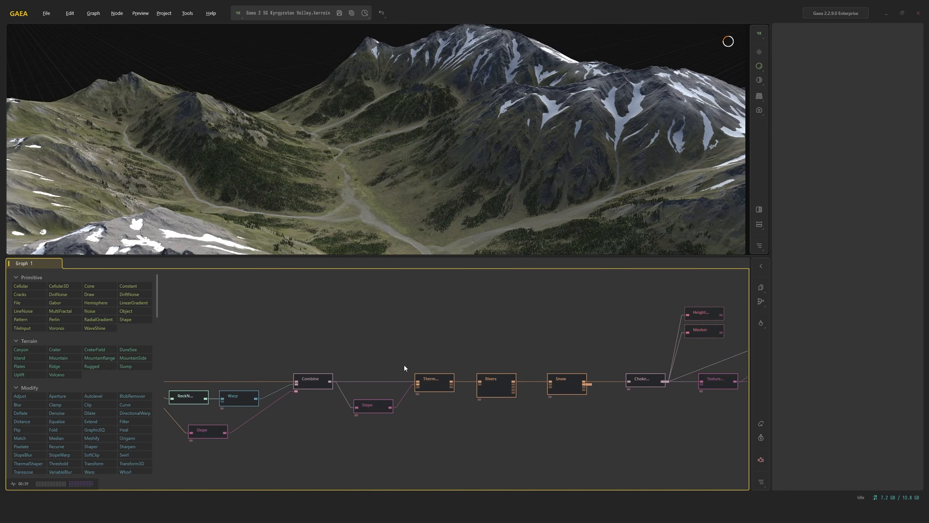
middle_click_drag(452, 351, 408, 336)
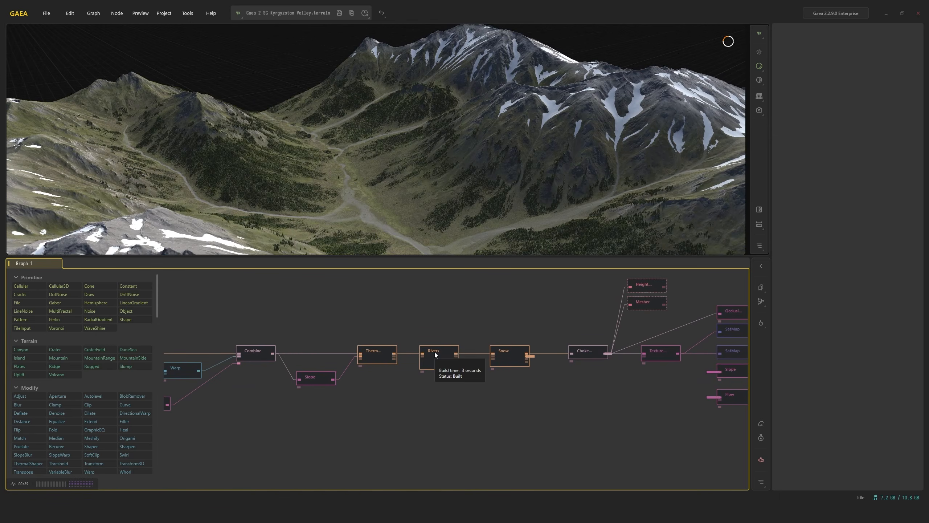
scroll(404, 358, "up", 5)
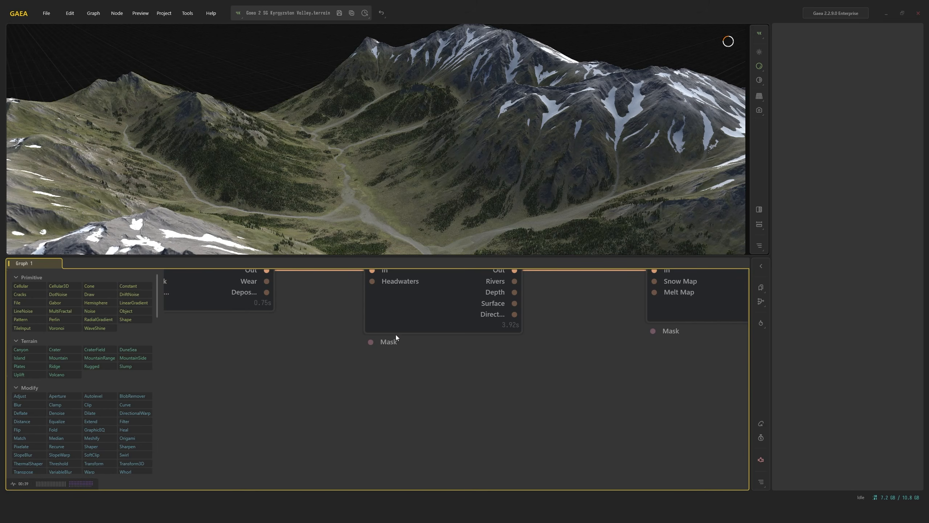
middle_click_drag(402, 356, 435, 364)
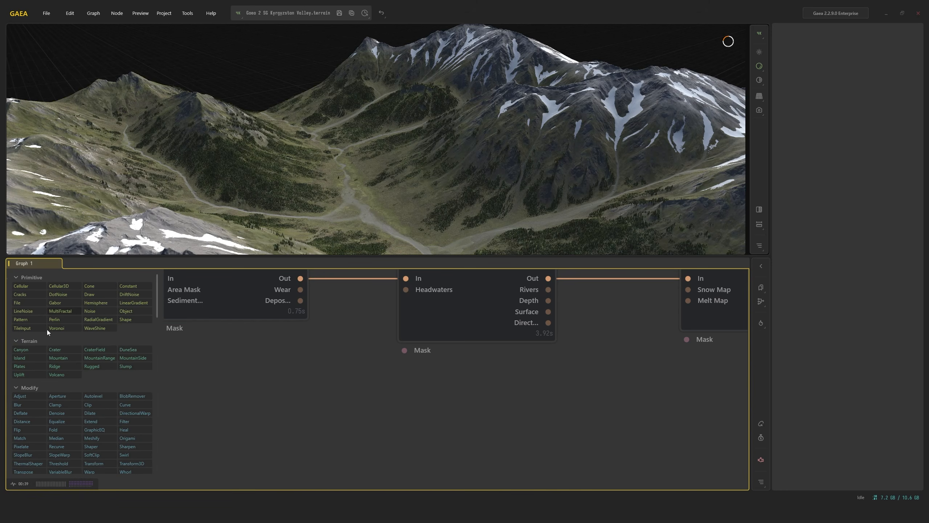
Narrow the node toolbox to three columns and browse it down to the Surface and Simulate categories
left_click_drag(161, 358, 132, 355)
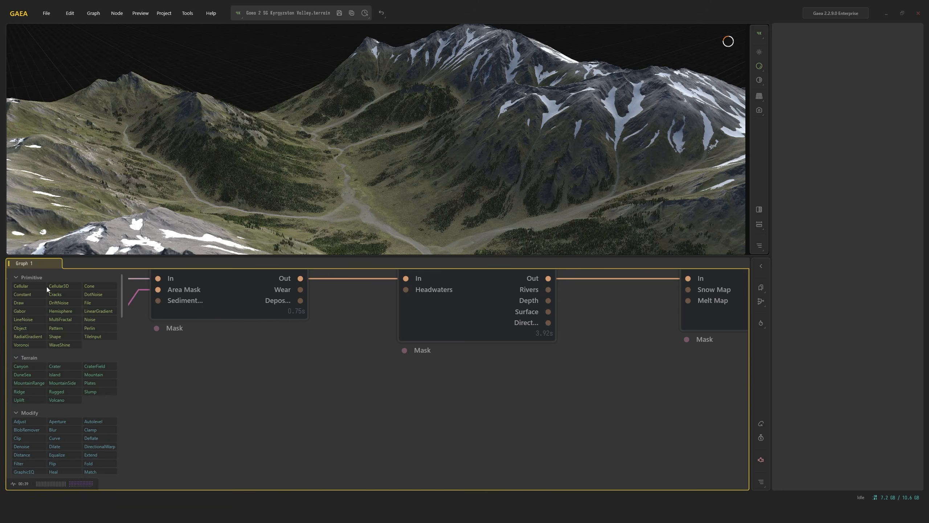
scroll(48, 324, "down", 10)
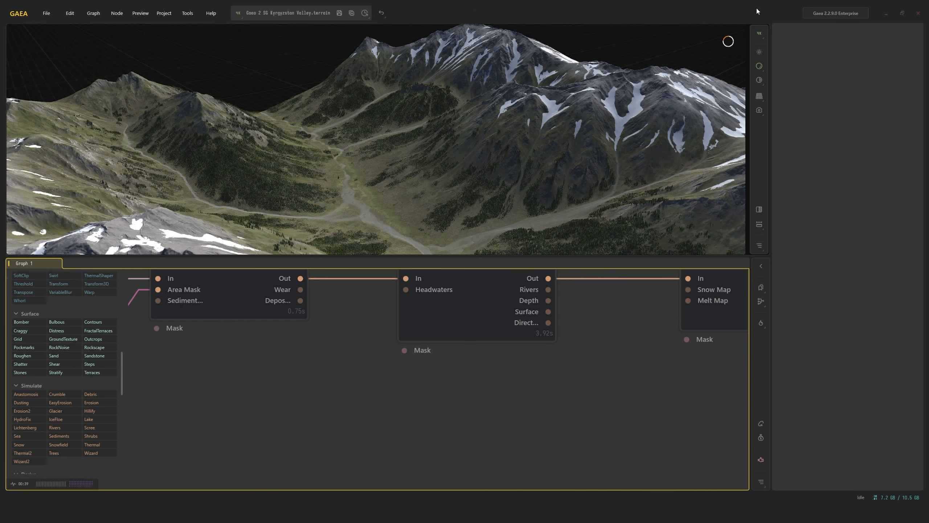
Move the finished valley project's window off this display and start a new project from the welcome dialog
left_click(900, 13)
left_click_drag(466, 8, 928, 104)
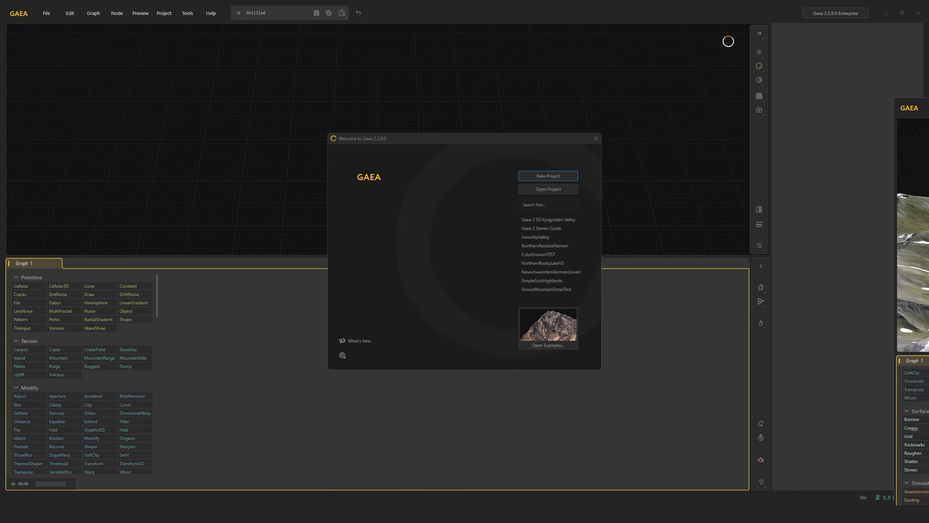
left_click(559, 110)
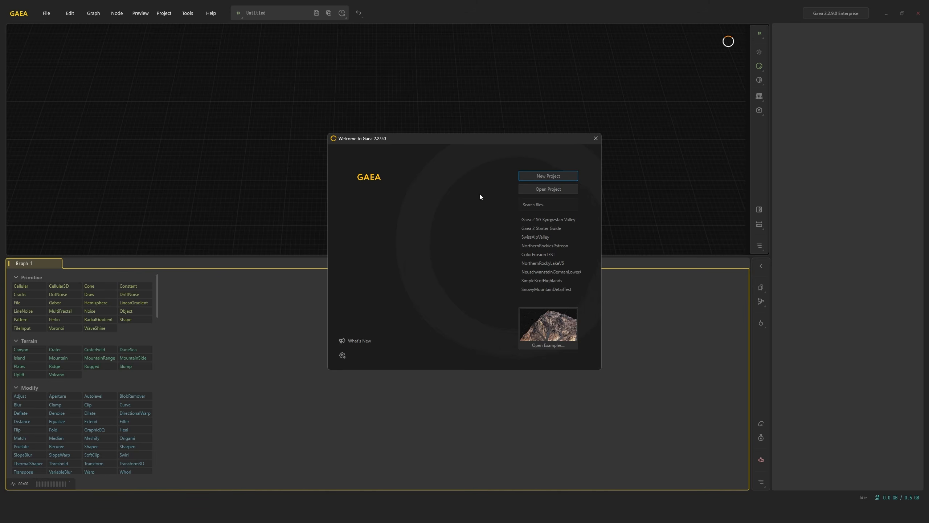
left_click(537, 178)
Save the new project as "Kyrgyz Valley Tutorial" in the Gaea documents folder
left_click(46, 13)
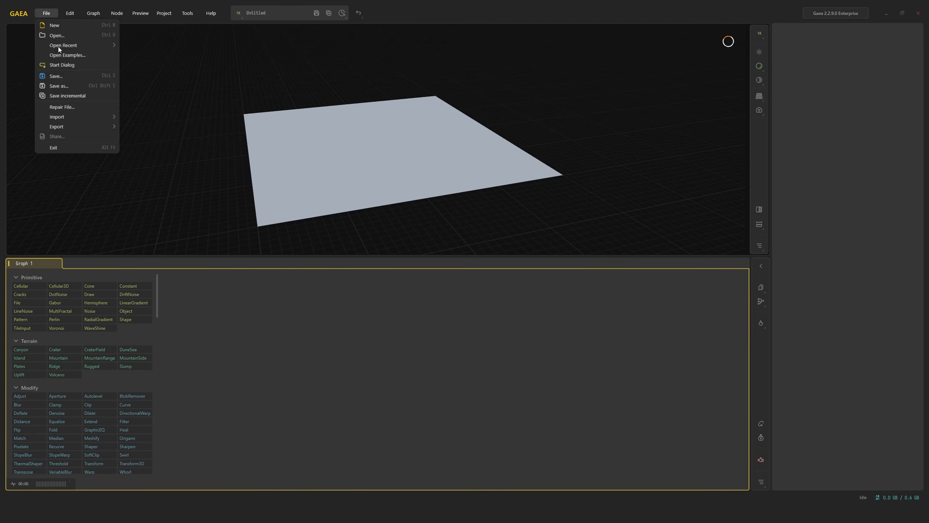
left_click(67, 87)
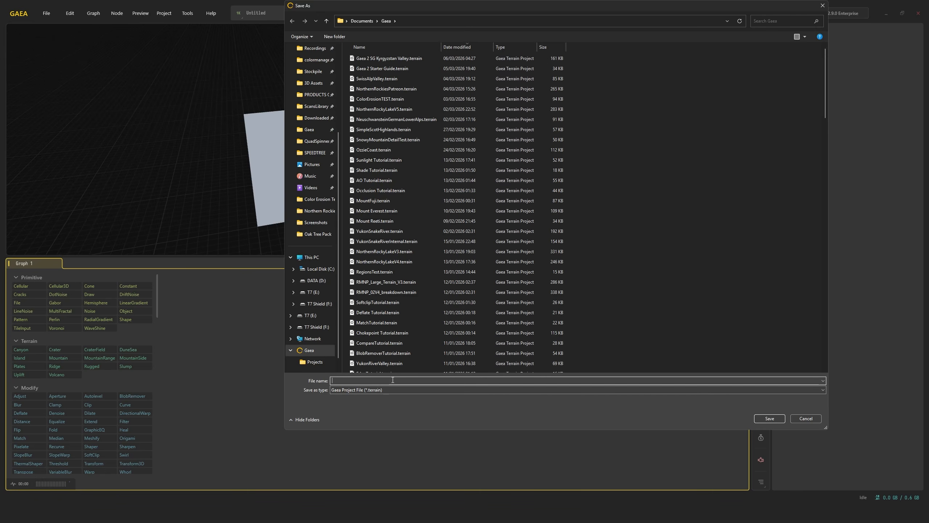
type("K")
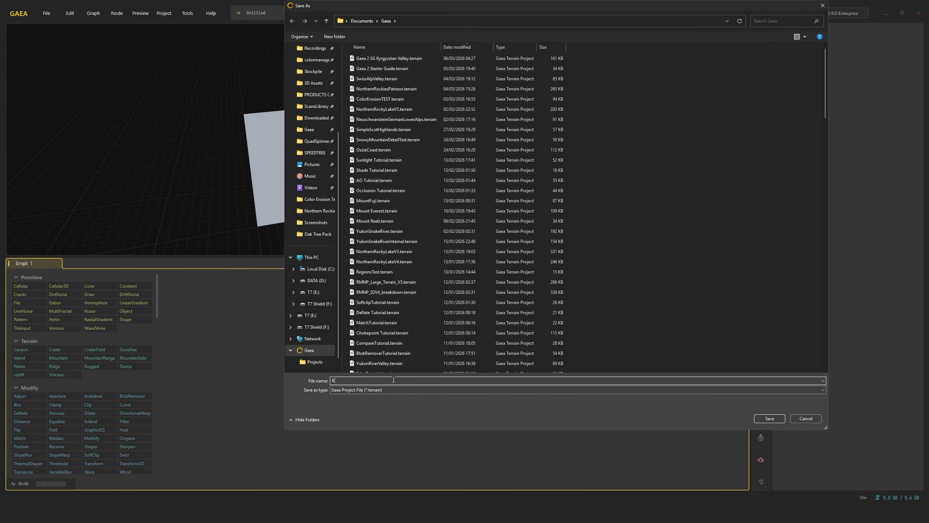
type("yrgyz Valley Tutorial")
key("Return")
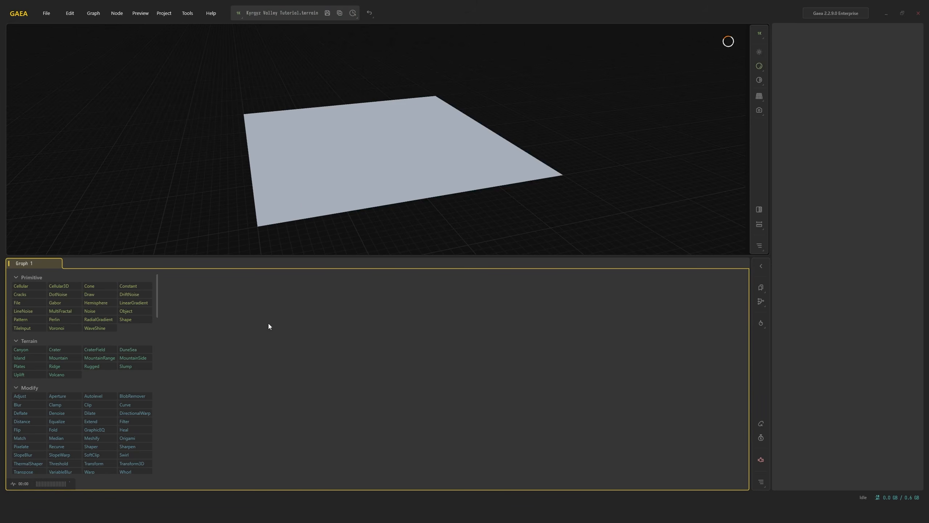
Add a Gabor node and set its Size to 0.12 and Anisotropy to 0.64
right_click(313, 349)
type("gab")
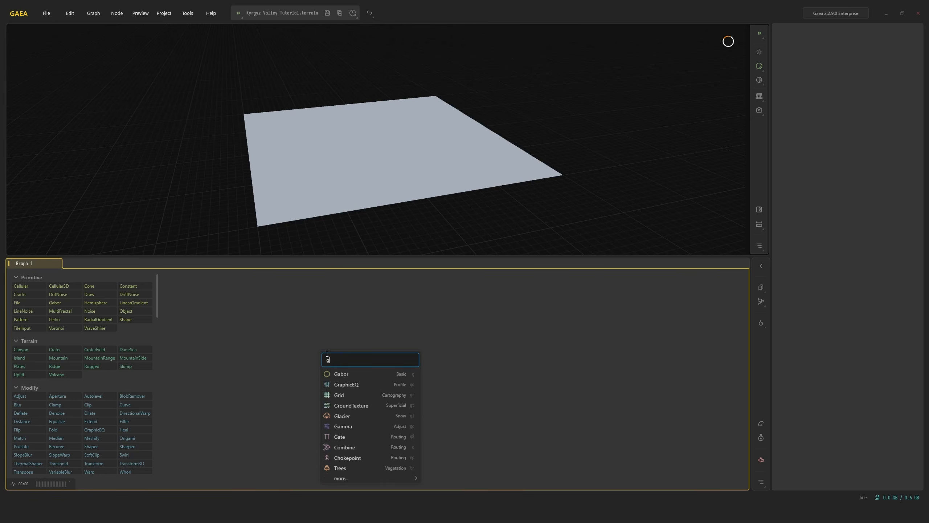
left_click(346, 372)
left_click_drag(456, 126, 440, 139)
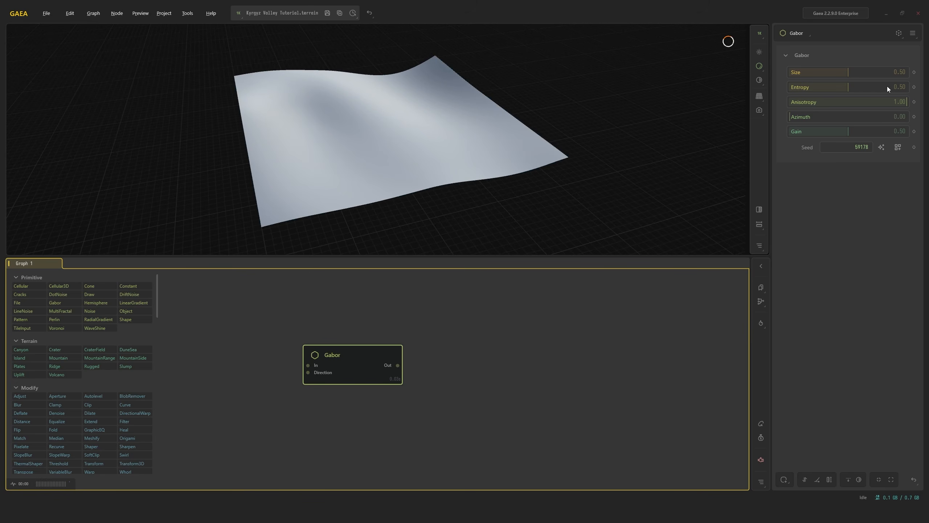
left_click_drag(845, 73, 803, 73)
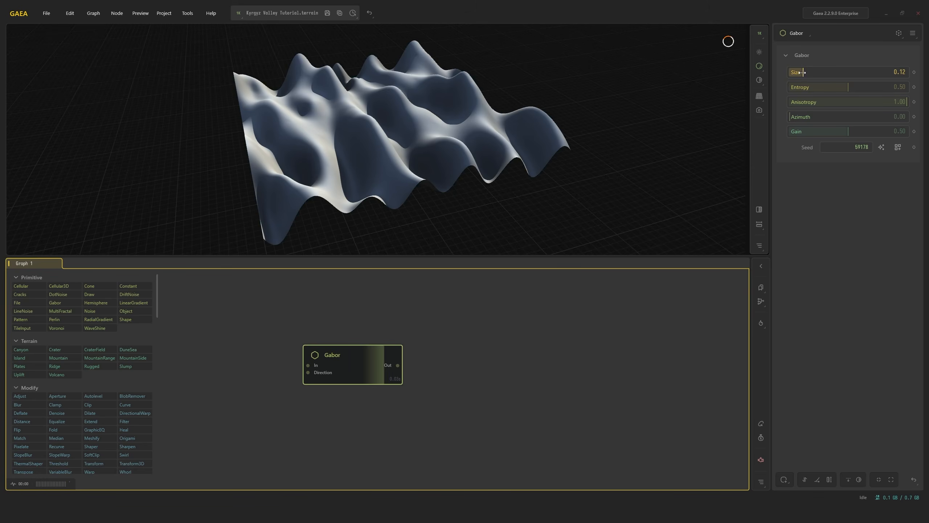
left_click_drag(429, 89, 480, 128)
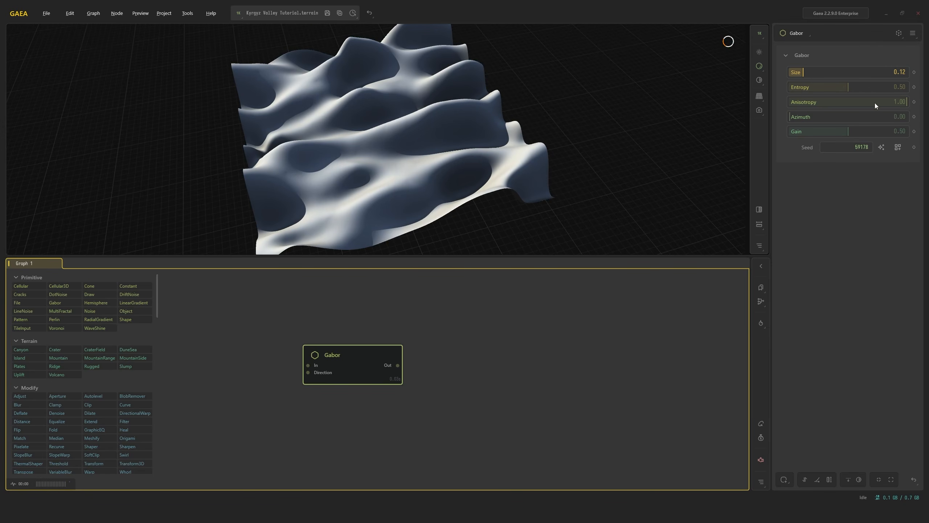
left_click_drag(906, 103, 866, 101)
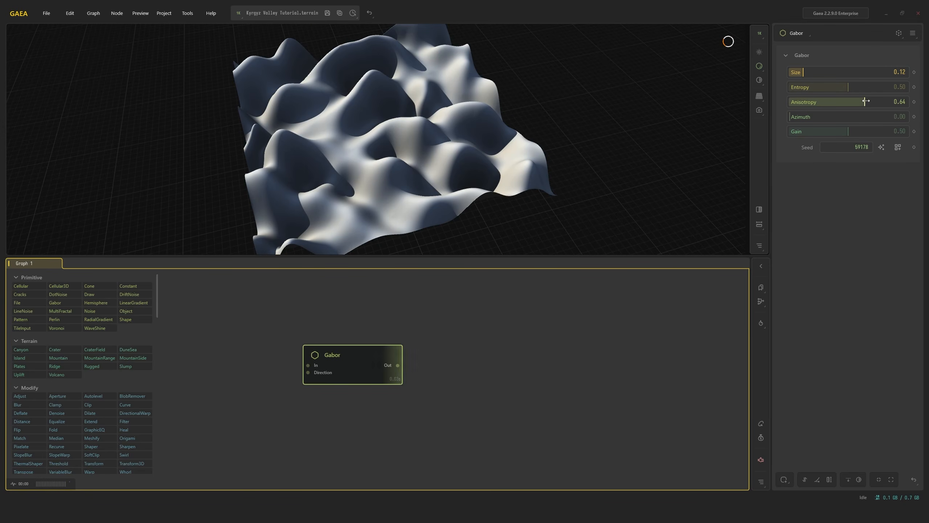
Examine the Gabor terrain's hills and valleys from several angles, both close up and as a whole
mouse_move(422, 102)
left_mouse_down()
mouse_move(409, 144)
mouse_move(431, 161)
mouse_move(454, 148)
mouse_move(423, 86)
left_mouse_up()
scroll(442, 138, "up", 5)
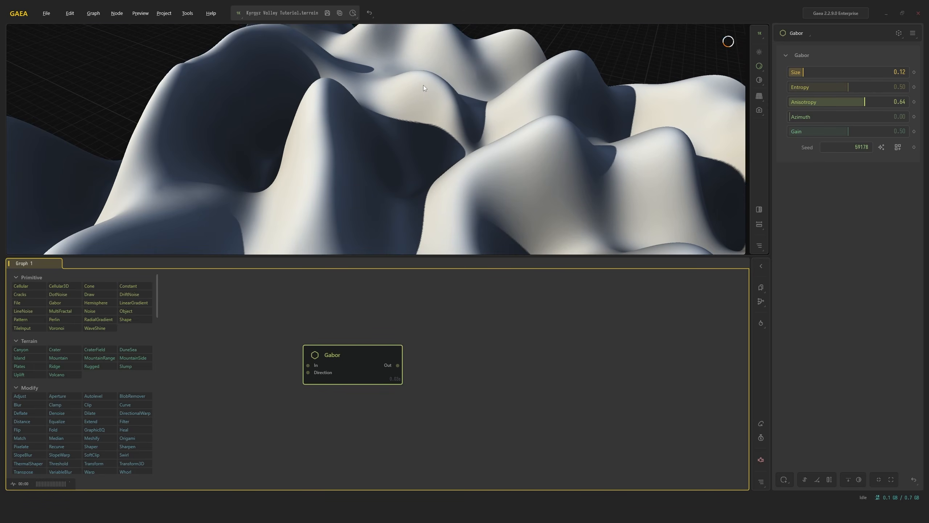
scroll(384, 138, "down", 5)
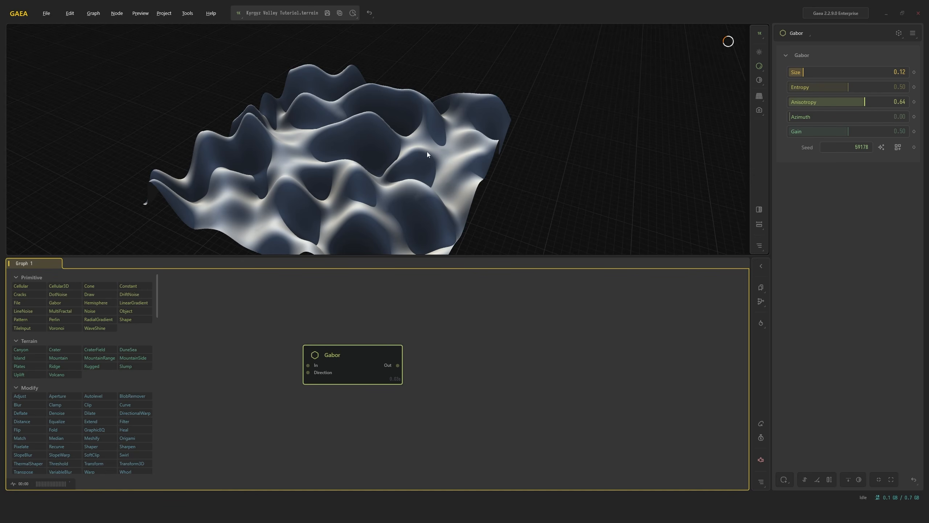
mouse_move(407, 125)
left_mouse_down()
mouse_move(367, 145)
mouse_move(419, 130)
left_mouse_up()
scroll(383, 159, "up", 5)
scroll(397, 135, "up", 4)
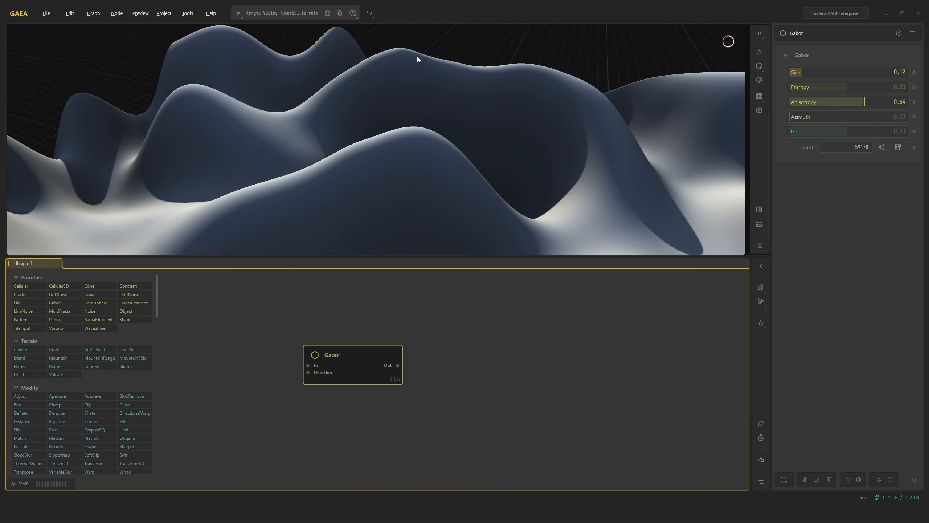
left_click_drag(624, 157, 502, 184)
middle_click_drag(503, 183, 504, 178)
left_click_drag(505, 179, 518, 155)
scroll(507, 157, "down", 4)
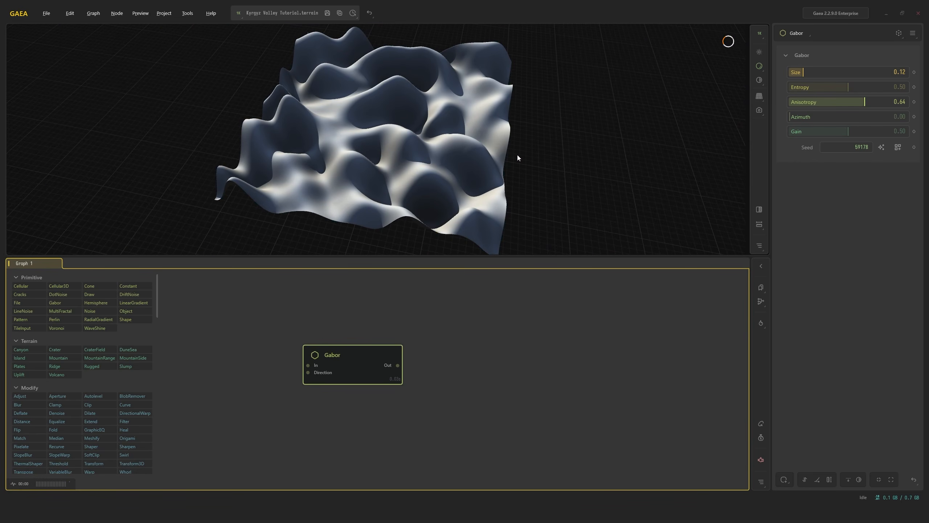
left_click_drag(480, 134, 449, 170)
scroll(484, 130, "up", 5)
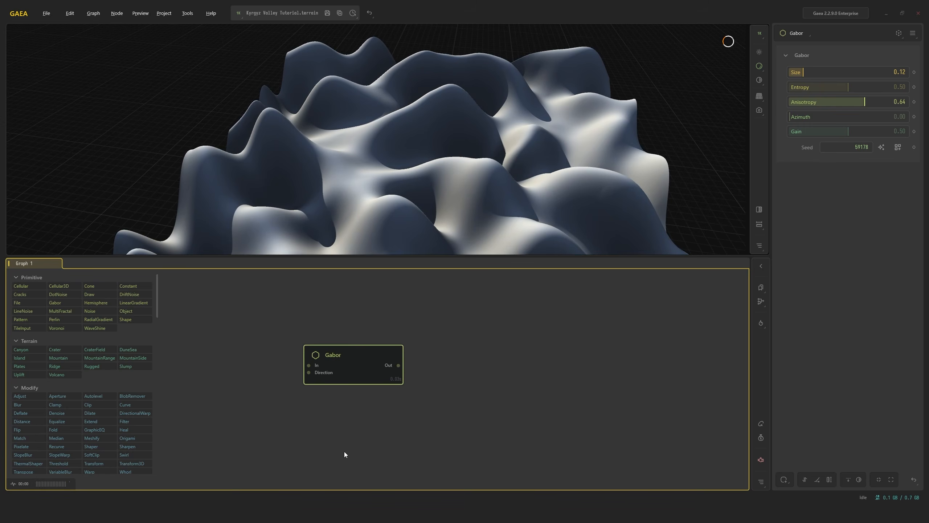
left_click_drag(440, 194, 415, 198)
scroll(400, 155, "down", 2)
scroll(403, 154, "up", 2)
scroll(403, 154, "down", 4)
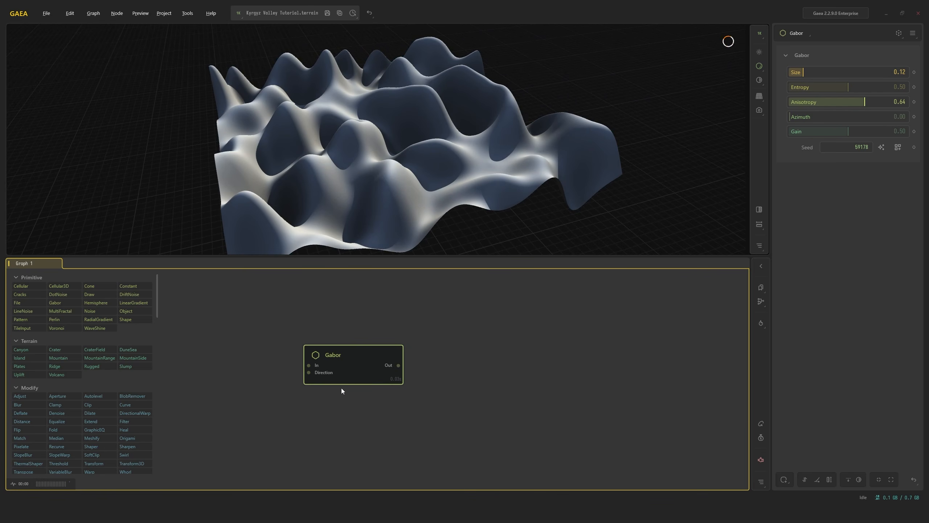
Add a Perlin node and place it directly below the Gabor node
right_click(332, 425)
type("d")
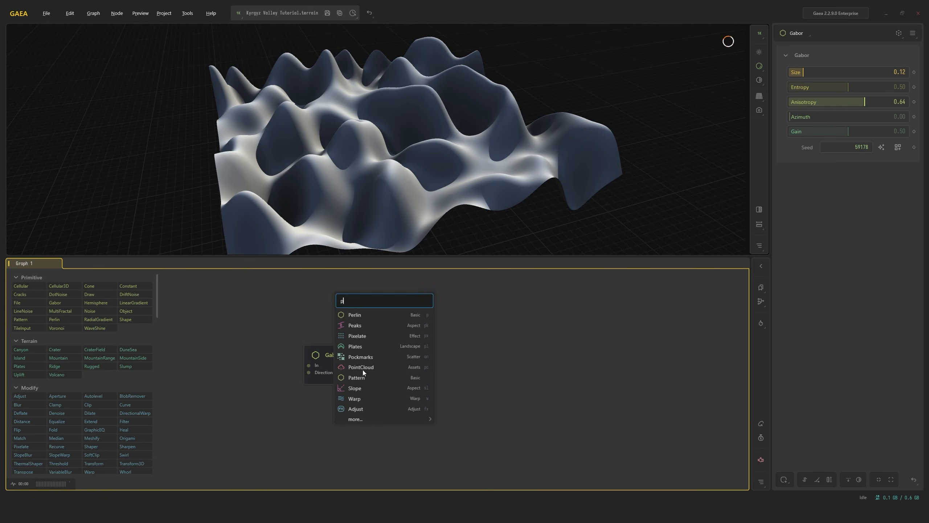
left_click(359, 314)
left_click(395, 424)
left_click_drag(385, 432, 364, 422)
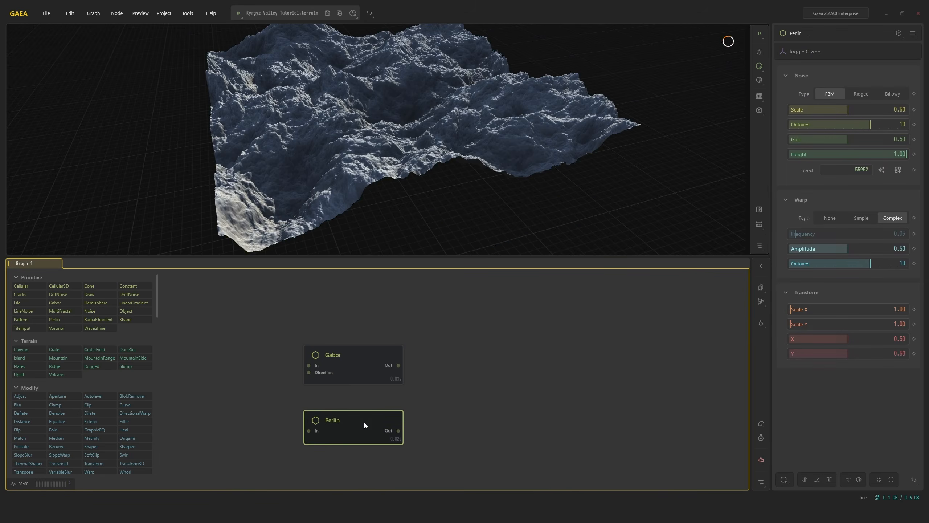
Set the Perlin node's Octaves to 2 and Scale to 0.80, and randomize its seed
mouse_move(593, 165)
left_mouse_down()
mouse_move(548, 168)
mouse_move(570, 214)
mouse_move(605, 164)
mouse_move(542, 190)
mouse_move(505, 178)
mouse_move(492, 197)
mouse_move(528, 173)
mouse_move(482, 161)
mouse_move(528, 197)
mouse_move(505, 175)
mouse_move(590, 137)
mouse_move(608, 160)
mouse_move(648, 166)
mouse_move(659, 199)
mouse_move(675, 142)
mouse_move(699, 156)
mouse_move(554, 156)
mouse_move(582, 155)
left_mouse_up()
scroll(583, 155, "up", 3)
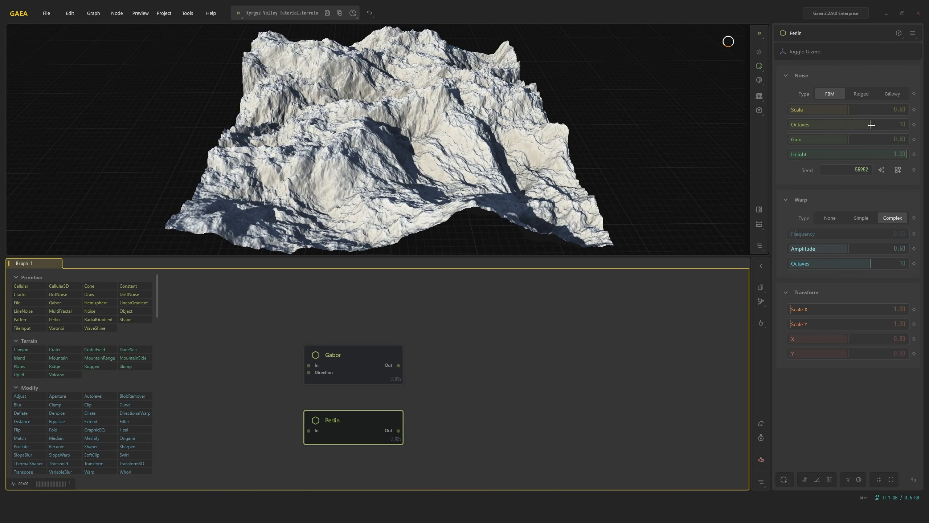
left_click_drag(871, 125, 798, 125)
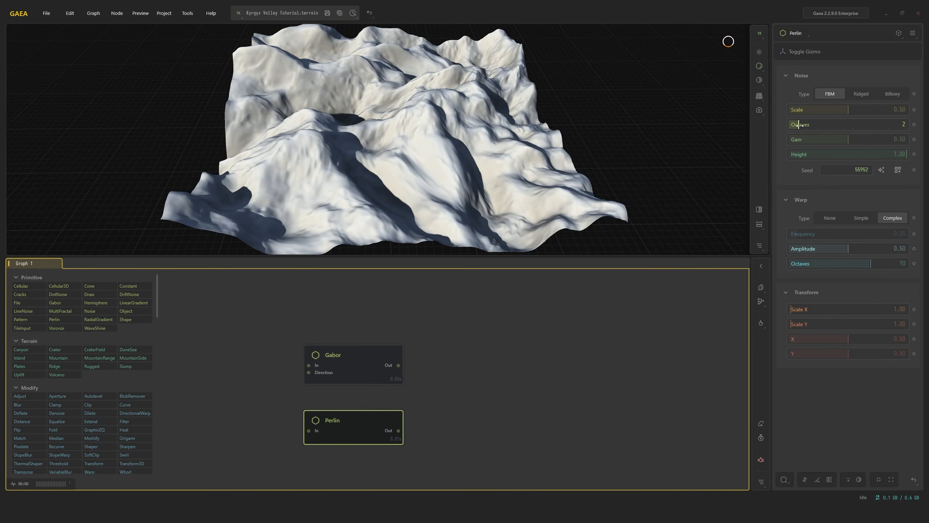
left_click_drag(533, 130, 623, 95)
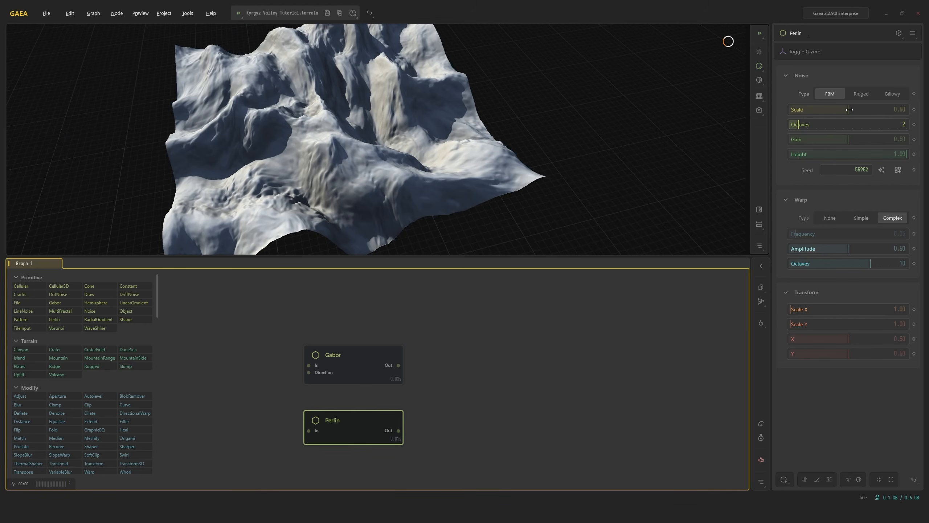
left_click_drag(848, 110, 884, 110)
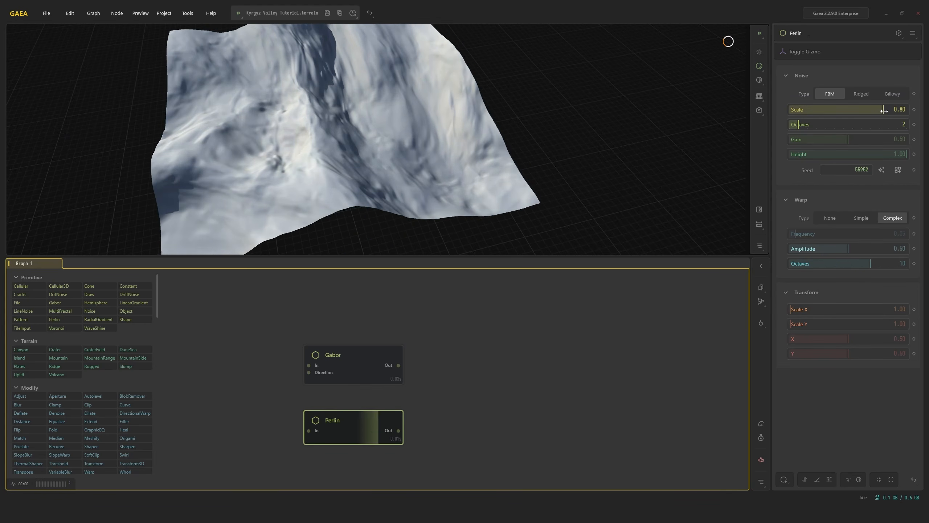
mouse_move(468, 103)
left_mouse_down()
mouse_move(421, 90)
mouse_move(482, 80)
mouse_move(453, 107)
left_mouse_up()
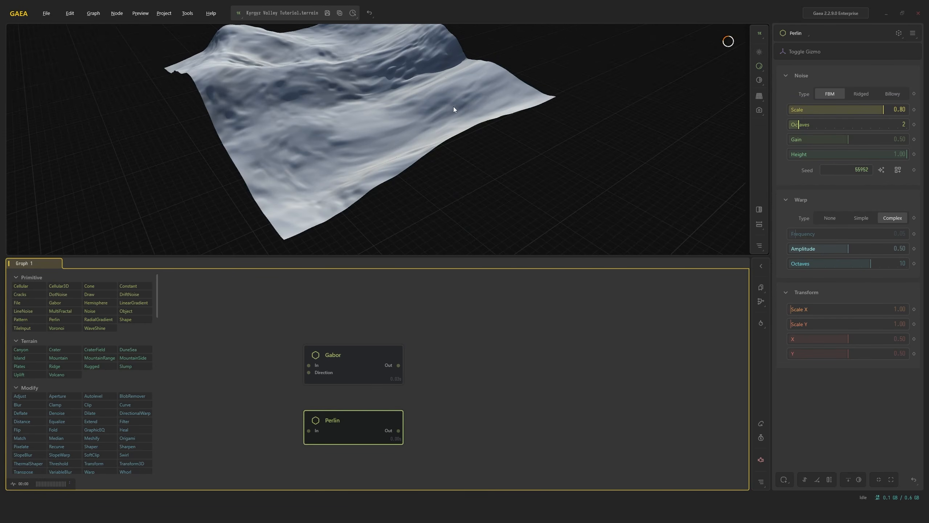
left_click(881, 170)
left_click_drag(519, 110, 513, 85)
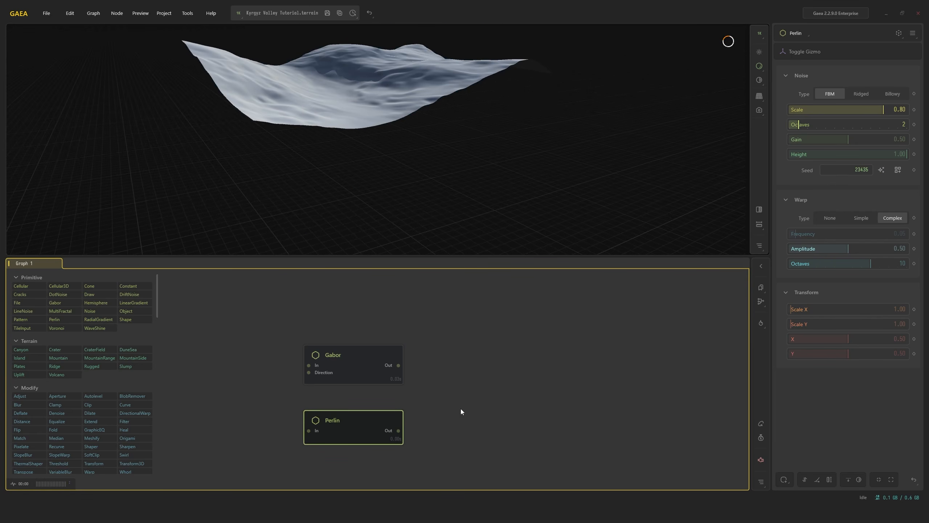
Join the Gabor and Perlin outputs in a Combine node and expand that node to its full size
left_click_drag(399, 366, 420, 404)
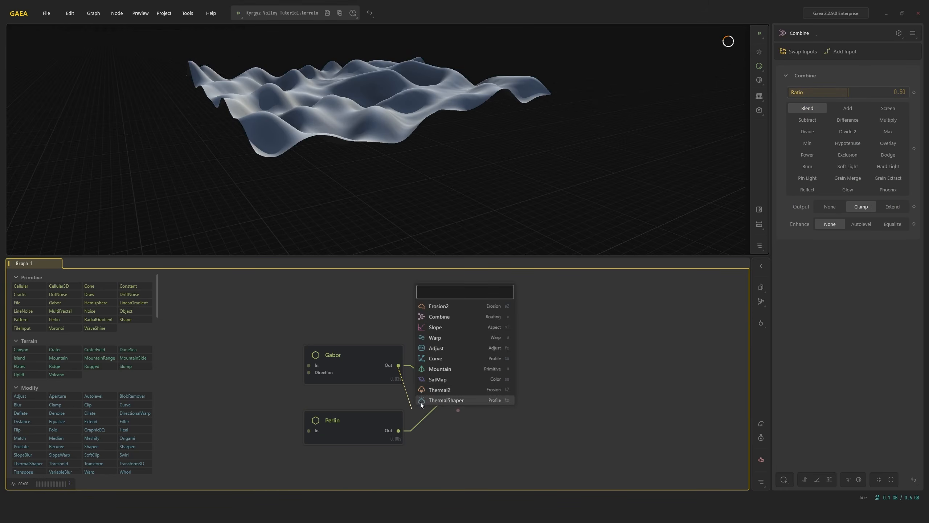
left_click(597, 378)
left_click(467, 390)
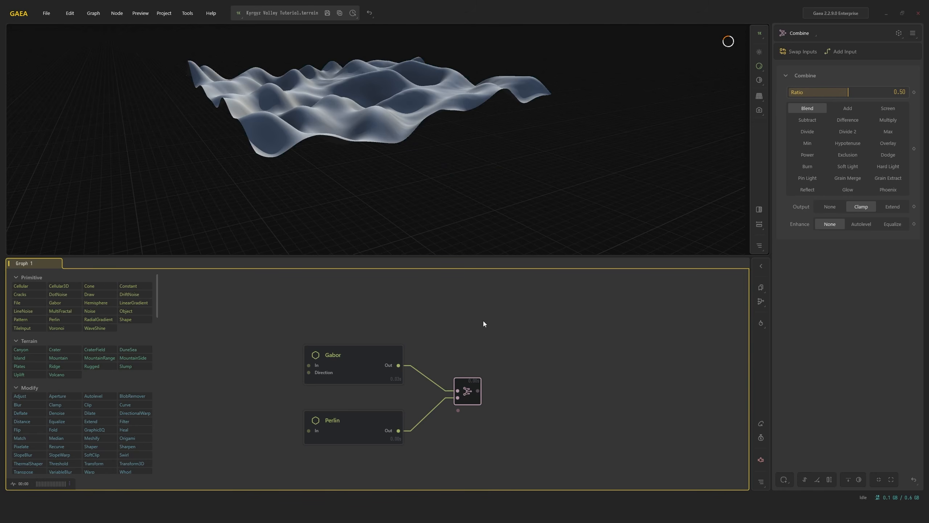
left_click_drag(447, 110, 511, 166)
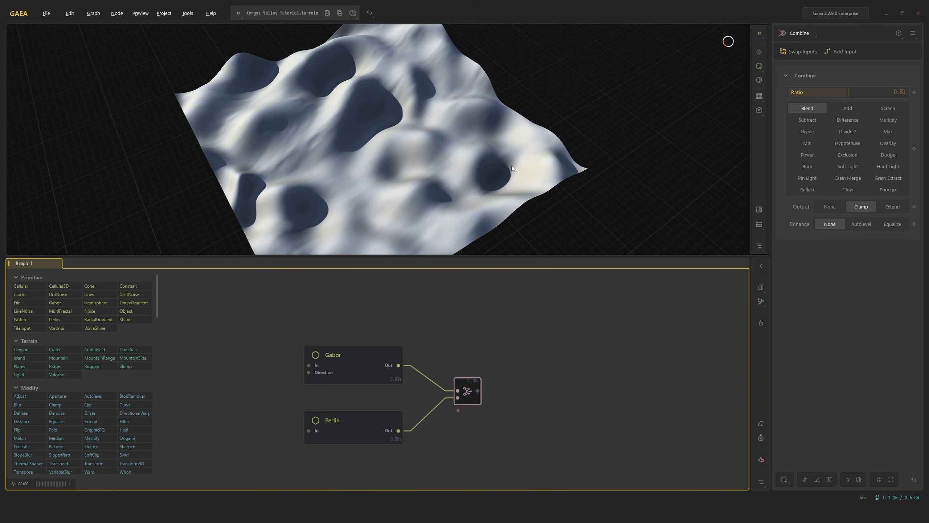
double_click(470, 388)
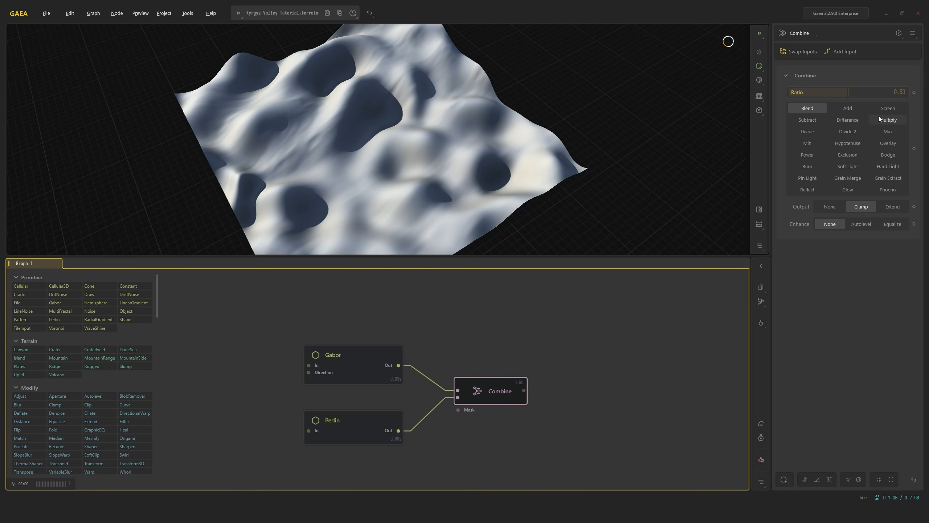
left_click_drag(485, 117, 450, 100)
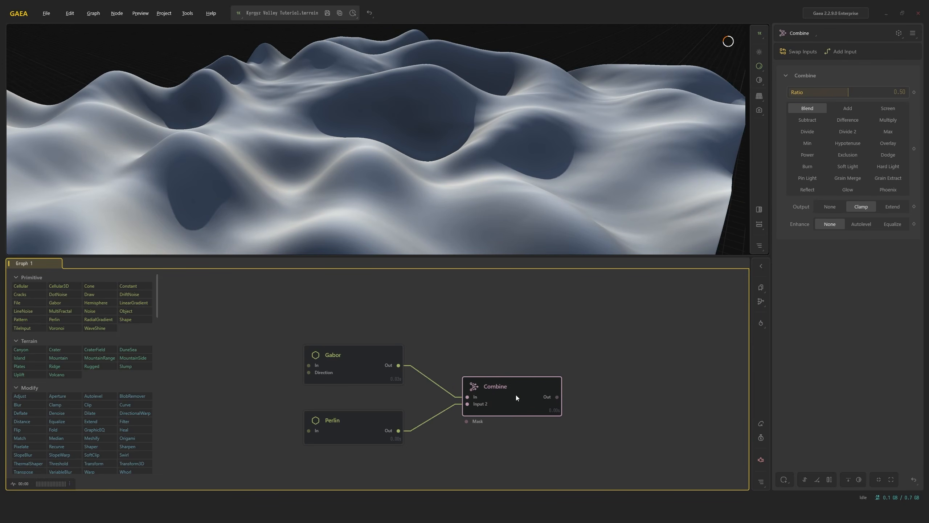
scroll(474, 199, "down", 5)
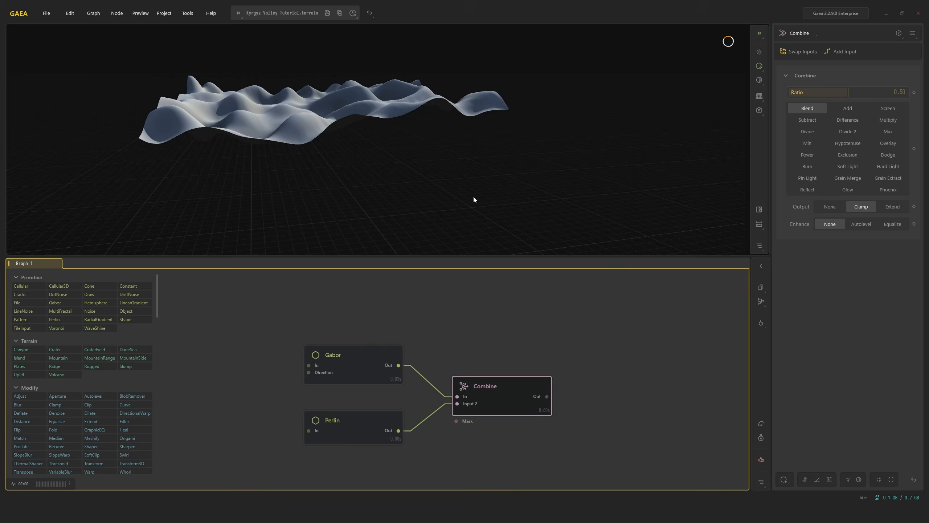
Set the Combine node's blending mode to Multiply
left_click(367, 431)
left_click(508, 391)
left_click(887, 120)
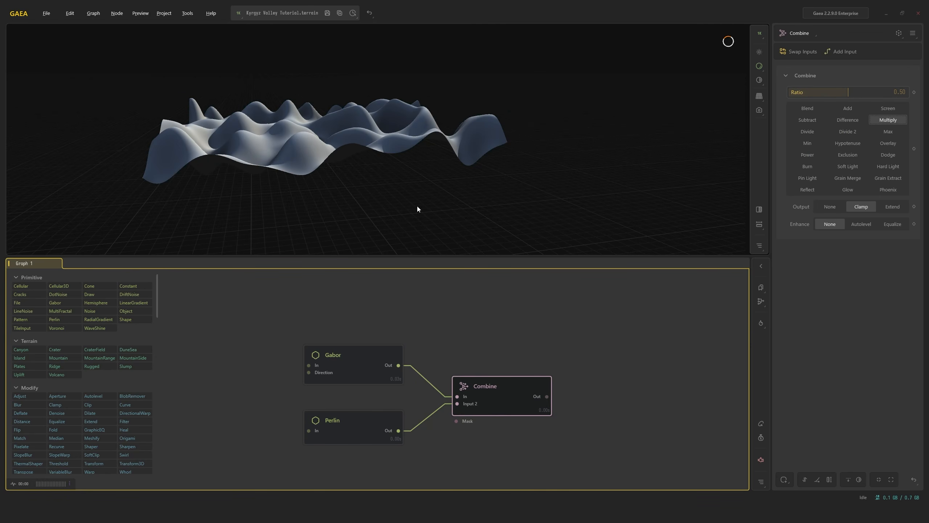
Compare the multiplied Combine terrain with the Perlin shape from several angles
left_click_drag(384, 159, 392, 148)
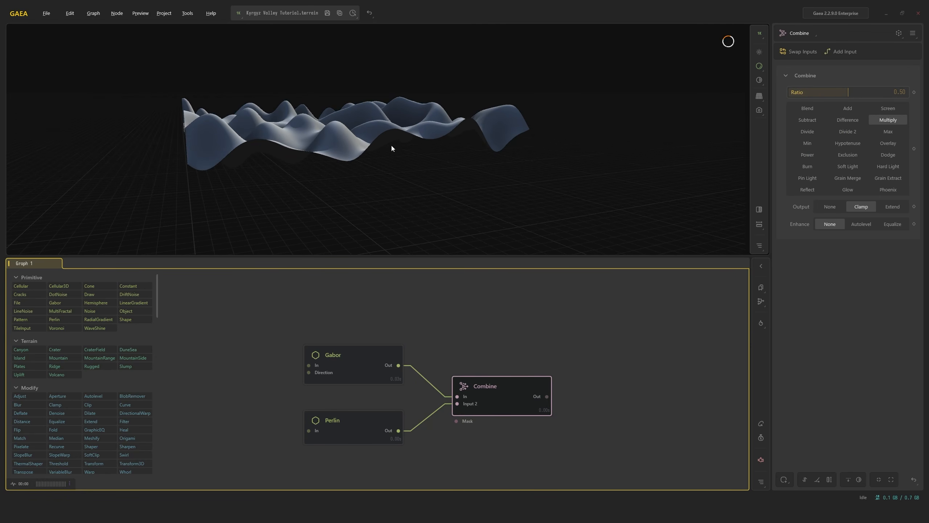
left_click(330, 426)
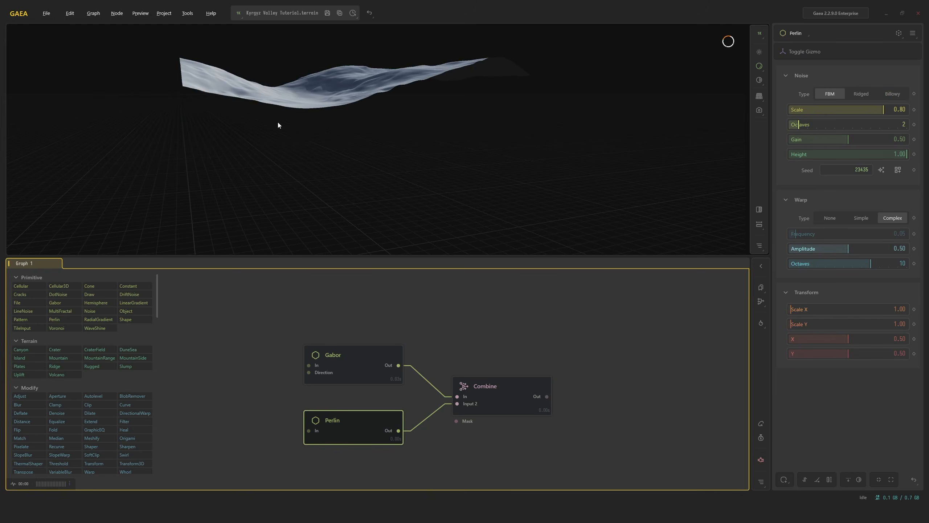
left_click(469, 400)
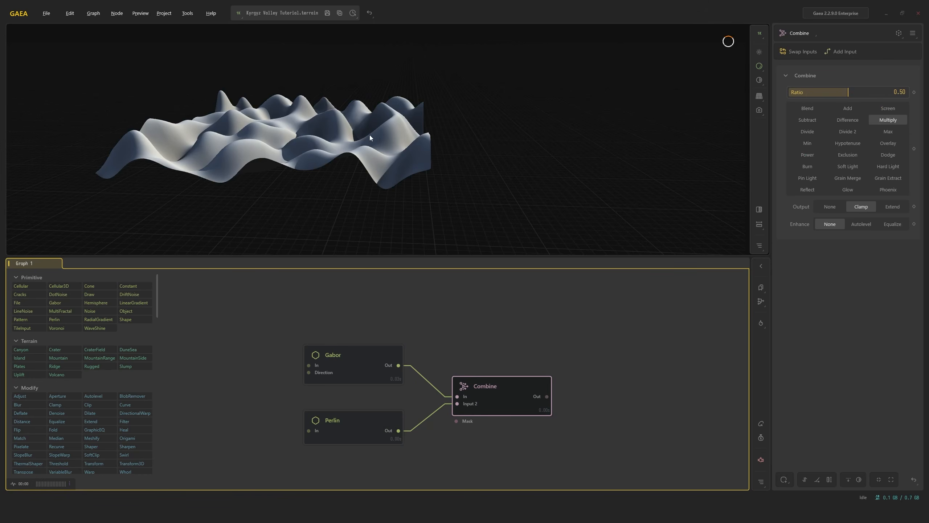
left_click_drag(395, 148, 408, 129)
left_click_drag(282, 118, 331, 152)
left_click(323, 418)
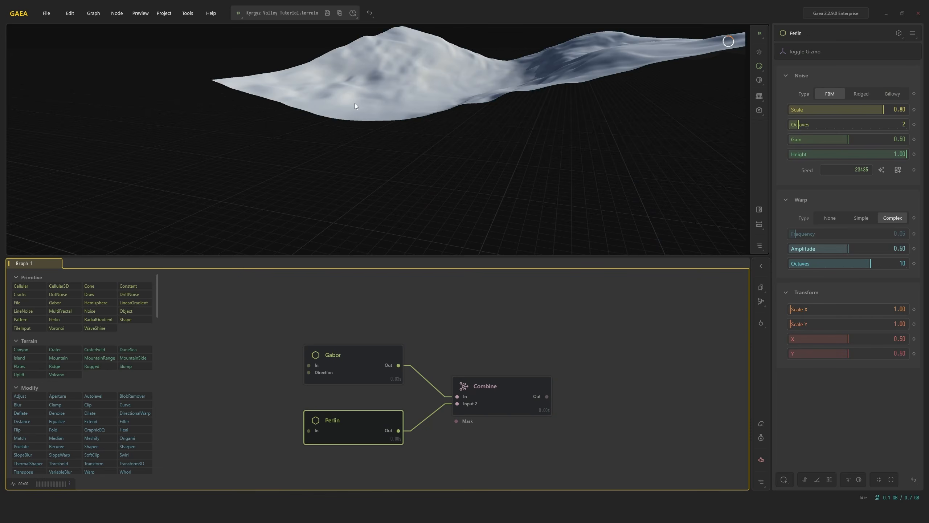
left_click(479, 387)
left_click_drag(485, 184, 514, 195)
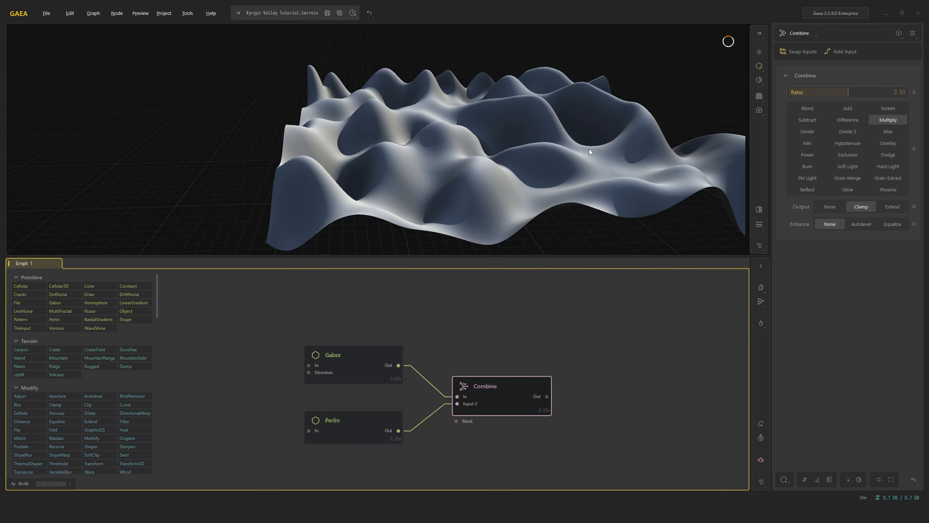
left_click_drag(573, 158, 451, 216)
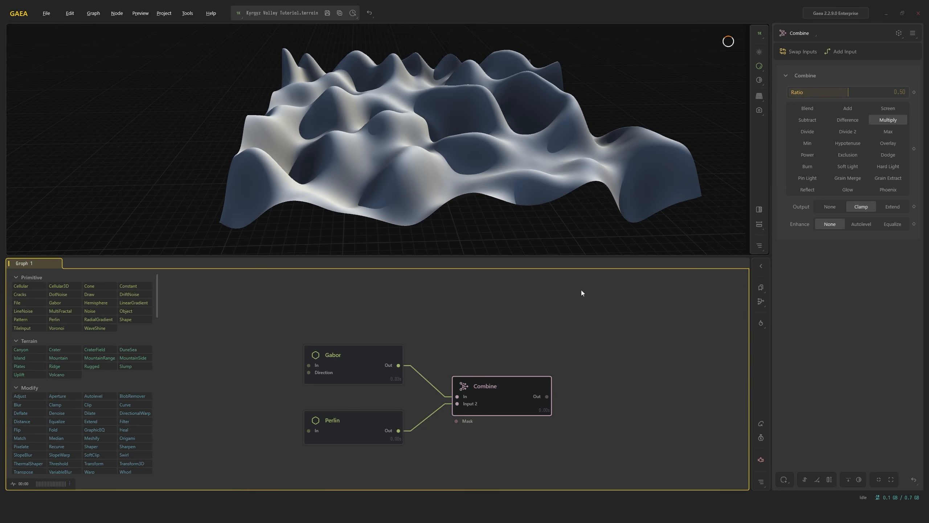
left_click_drag(461, 154, 483, 146)
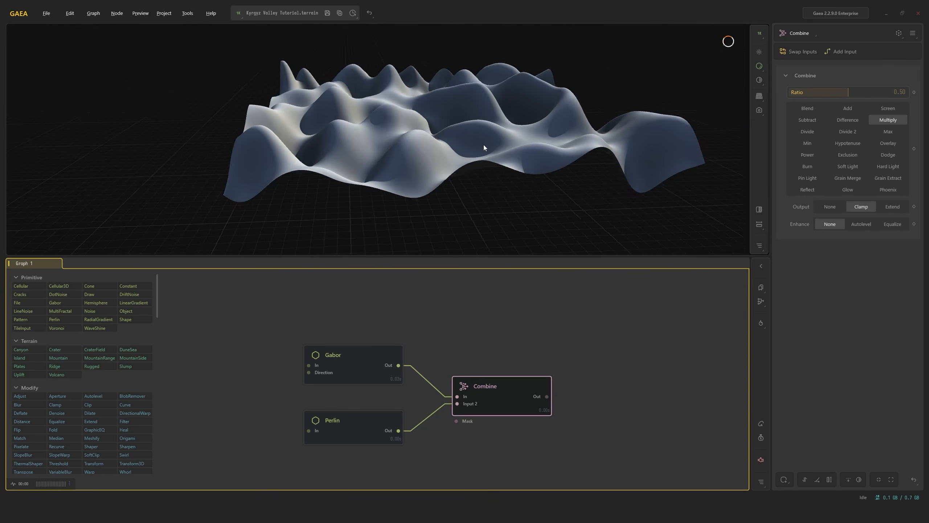
Set the Gabor node's Size to 0.17
left_click(353, 364)
left_click(889, 73)
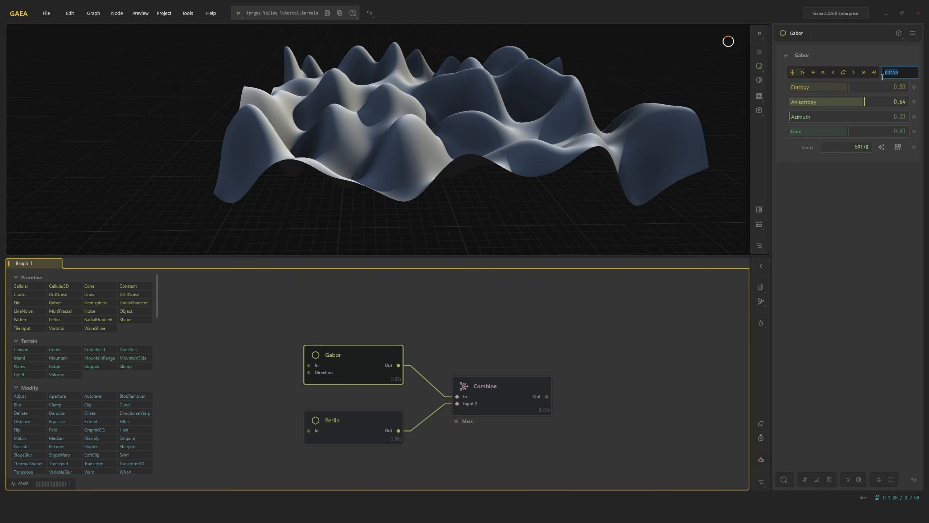
type(".17")
key("Return")
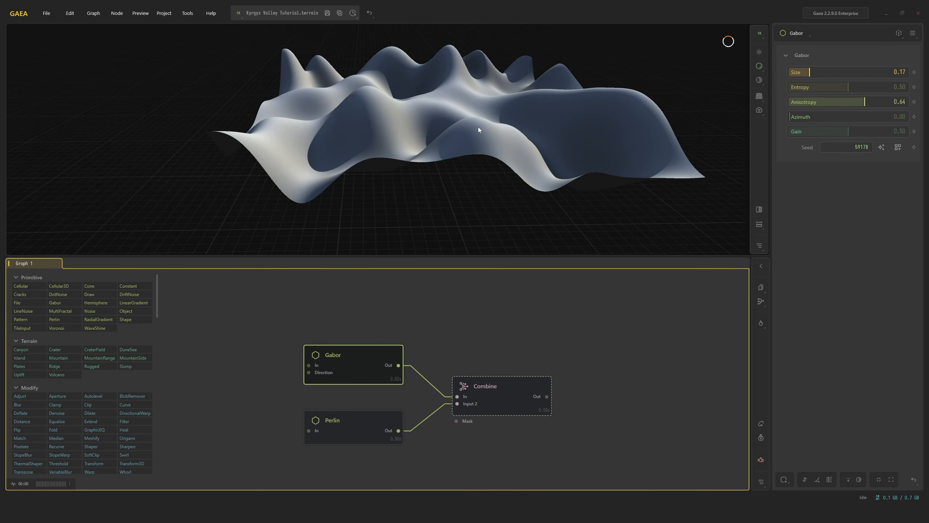
Raise the Gabor node's Entropy to 1.00 and its Anisotropy to 0.93
left_click_drag(488, 117, 531, 150)
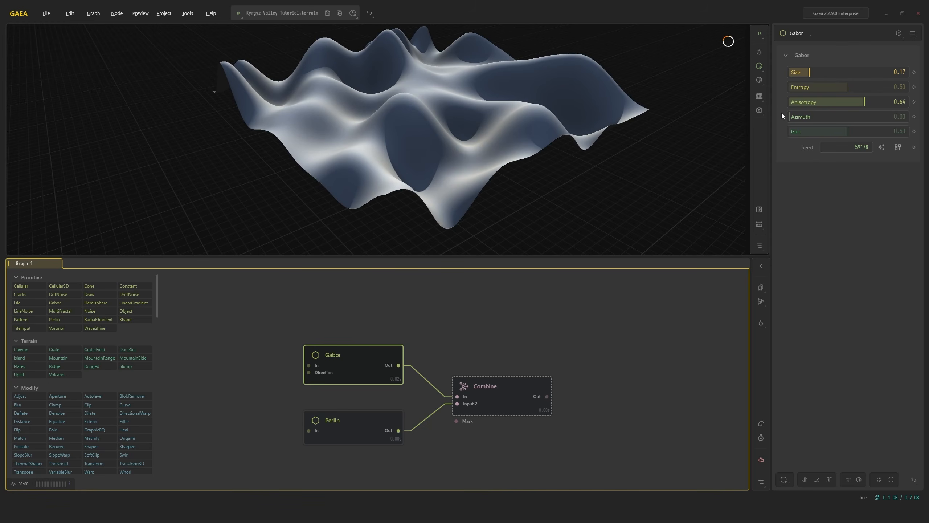
left_click_drag(843, 86, 907, 86)
left_click_drag(479, 88, 524, 121)
left_click_drag(865, 102, 898, 102)
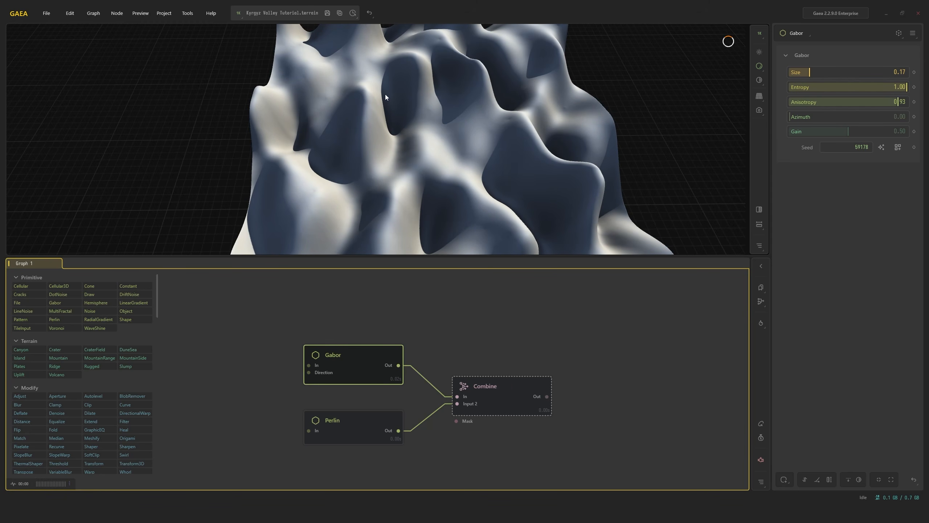
left_click_drag(457, 130, 427, 141)
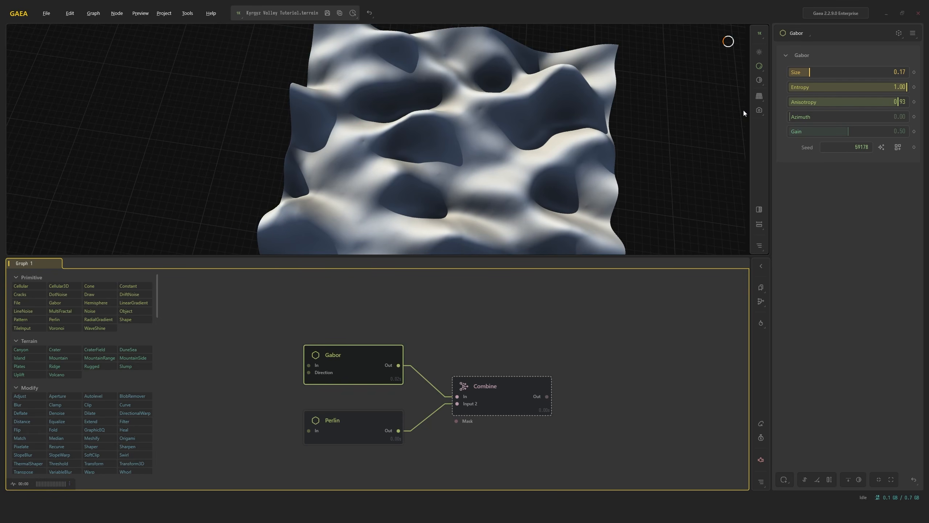
left_click_drag(805, 113, 680, 106)
left_click_drag(562, 163, 508, 75)
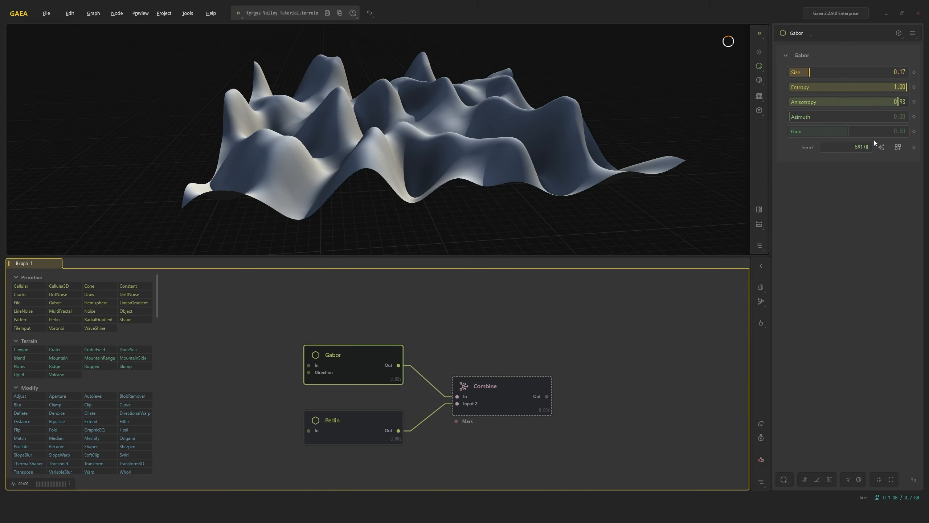
Randomize the Gabor node's seed several times to get a different arrangement of hills
left_click(881, 147)
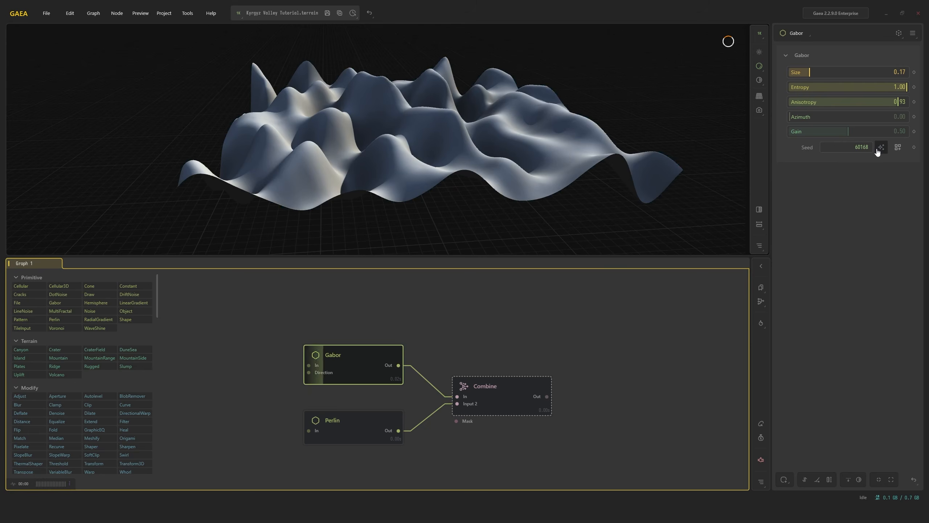
left_click(881, 147)
left_click(881, 146)
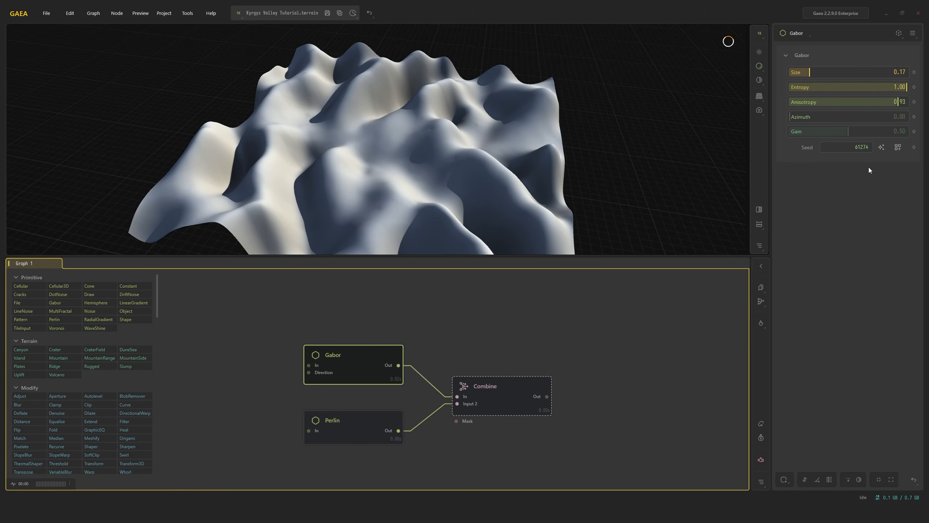
left_click_drag(558, 135, 583, 105)
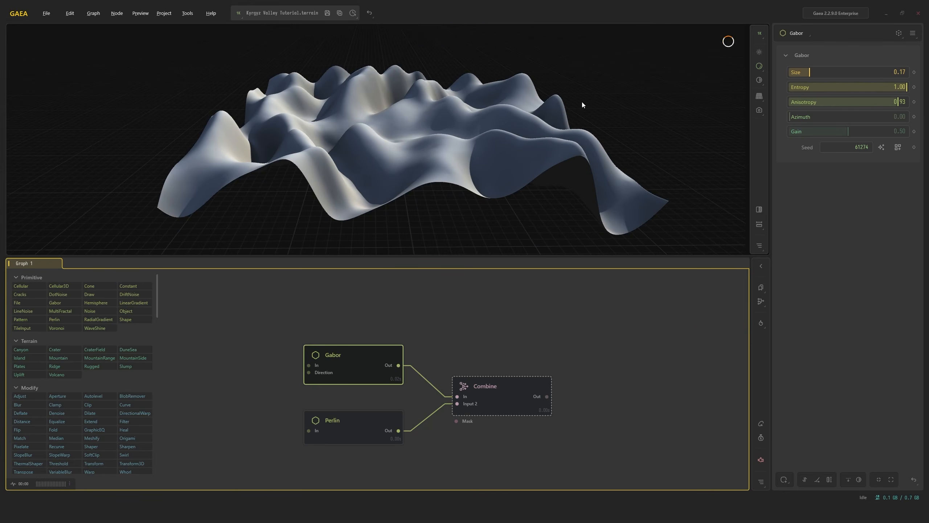
Compare the individual Perlin and Gabor terrains with the Combine result to see how each shapes the landscape
left_click(366, 435)
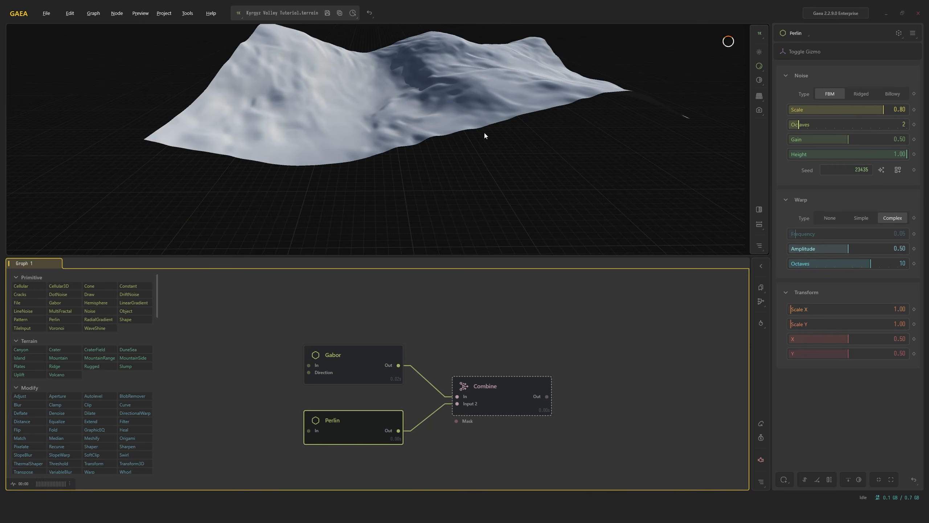
left_click_drag(485, 136, 576, 146)
left_click(531, 387)
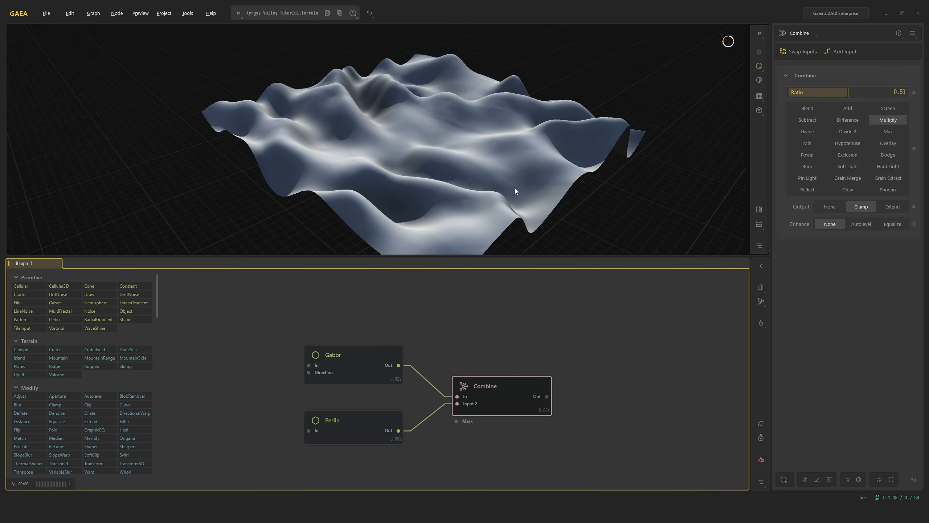
left_click_drag(514, 191, 447, 224)
left_click(380, 362)
left_click(488, 387)
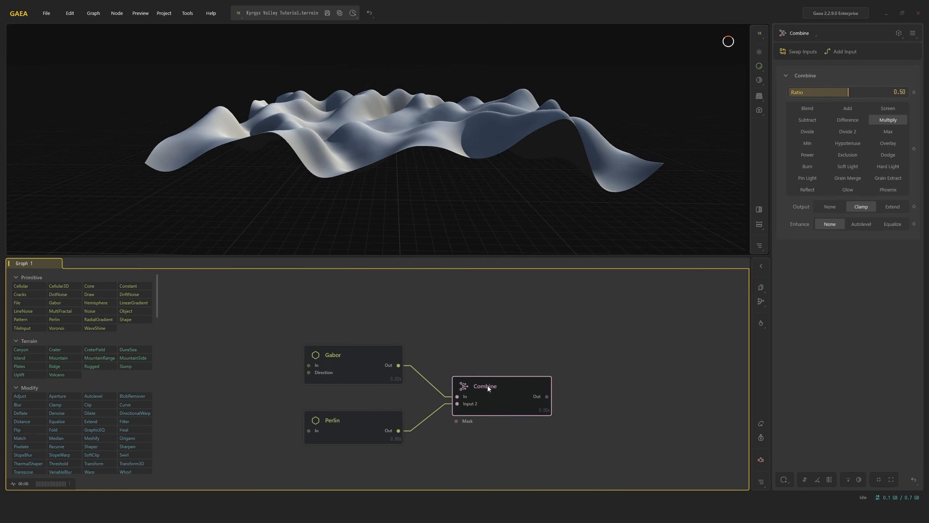
left_click(387, 424)
left_click(505, 405)
left_click(373, 382)
left_click(369, 421)
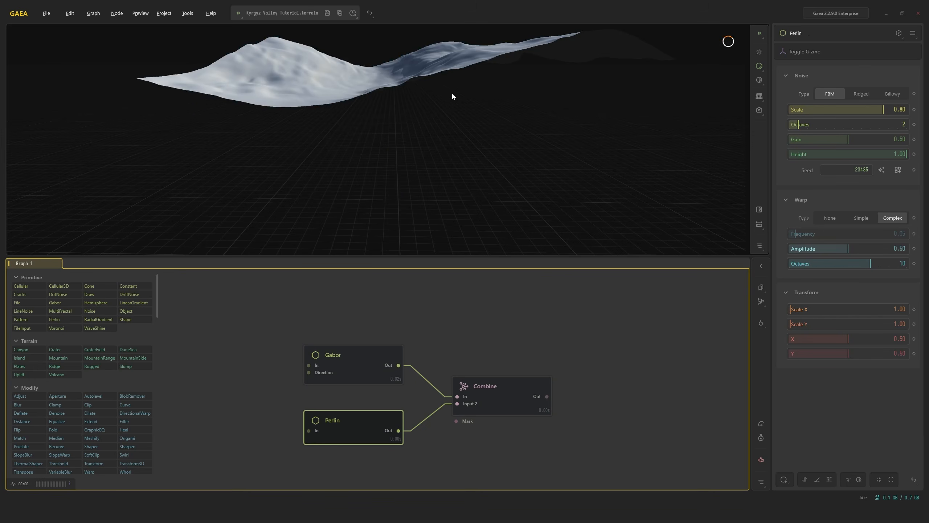
left_click(530, 385)
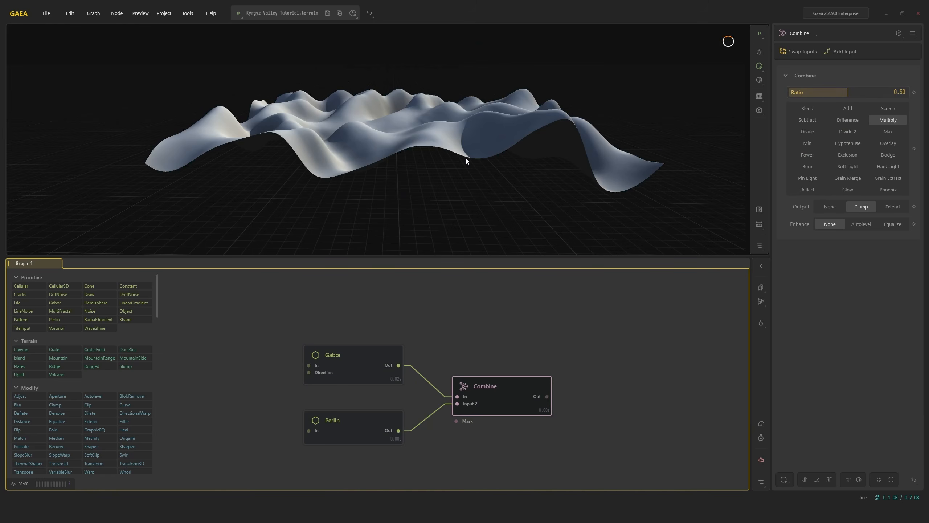
left_click(371, 411)
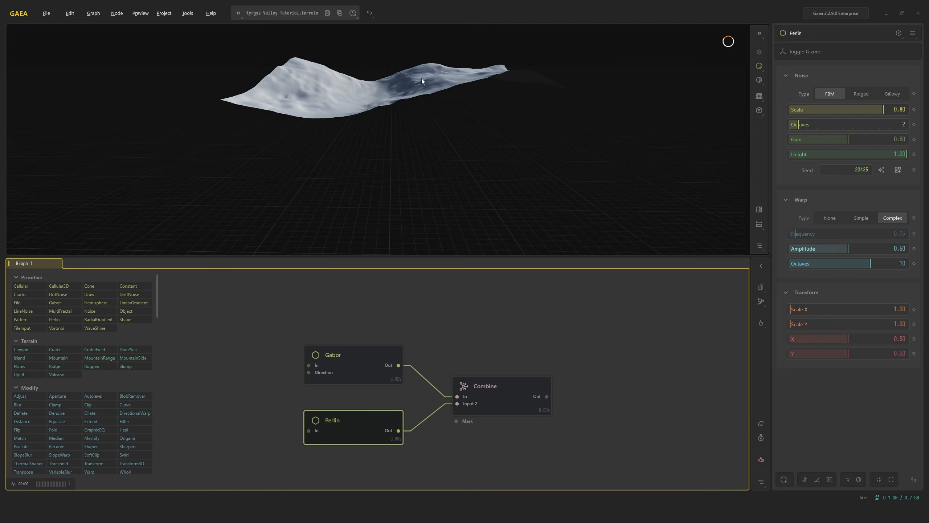
Add a Height Remap to the multiplied Combine node and raise its upper limit to 1.37
mouse_move(421, 79)
left_mouse_down()
mouse_move(444, 63)
mouse_move(427, 131)
mouse_move(432, 67)
mouse_move(370, 98)
mouse_move(397, 77)
mouse_move(410, 84)
left_mouse_up()
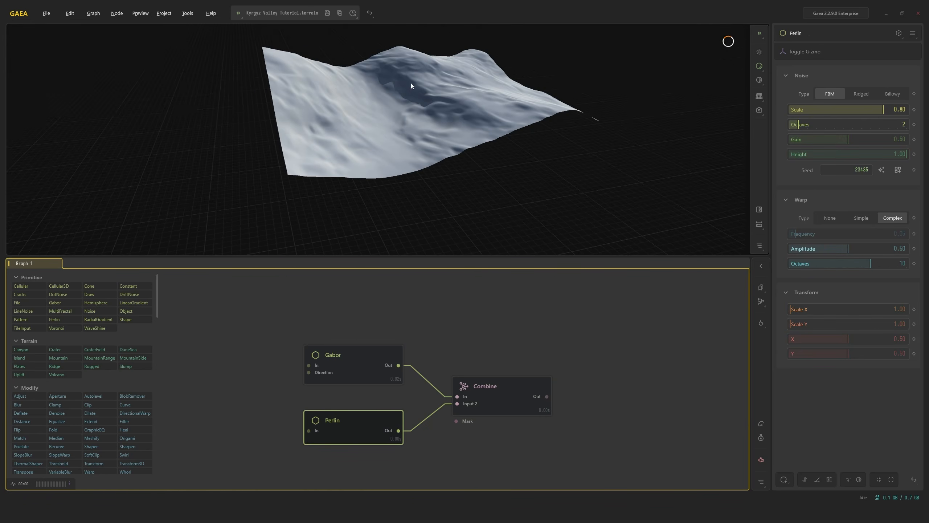
left_click(513, 404)
left_click_drag(469, 159, 448, 134)
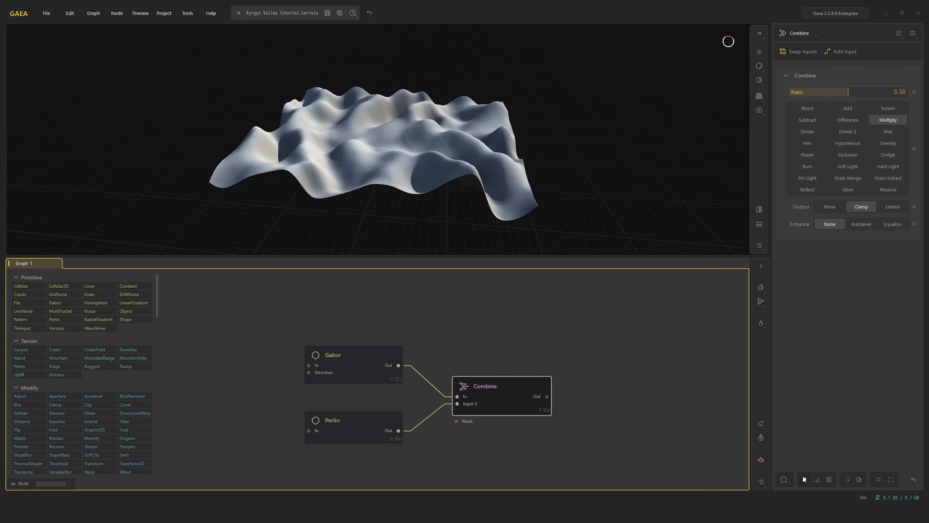
left_click(829, 480)
left_click_drag(457, 128, 483, 131)
scroll(475, 140, "up", 3)
left_click(348, 370)
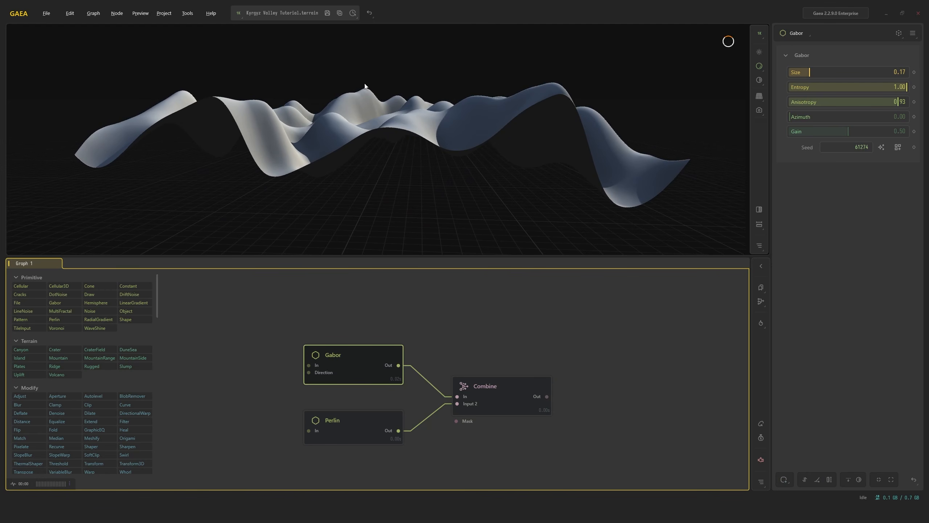
left_click(494, 387)
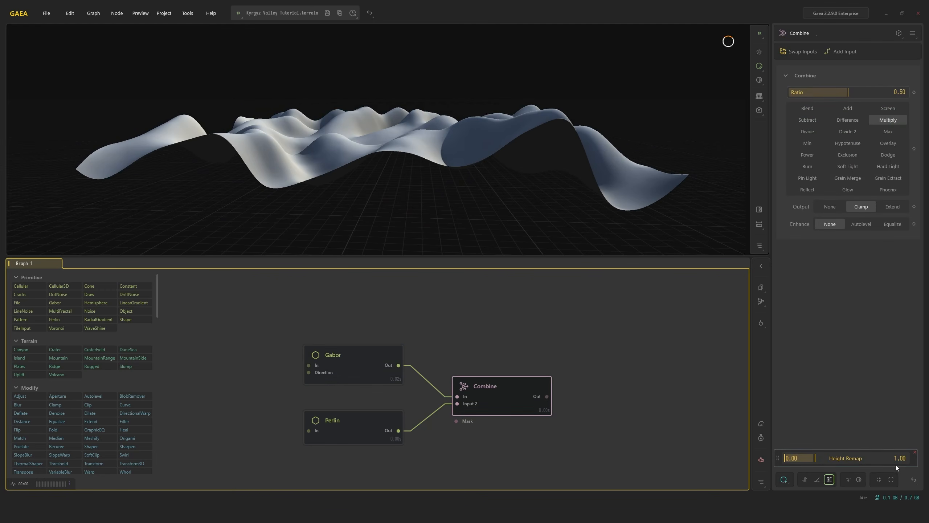
left_click_drag(816, 457, 826, 457)
Compare the Gabor node's hill heights with the remapped Combine result
left_click(363, 367)
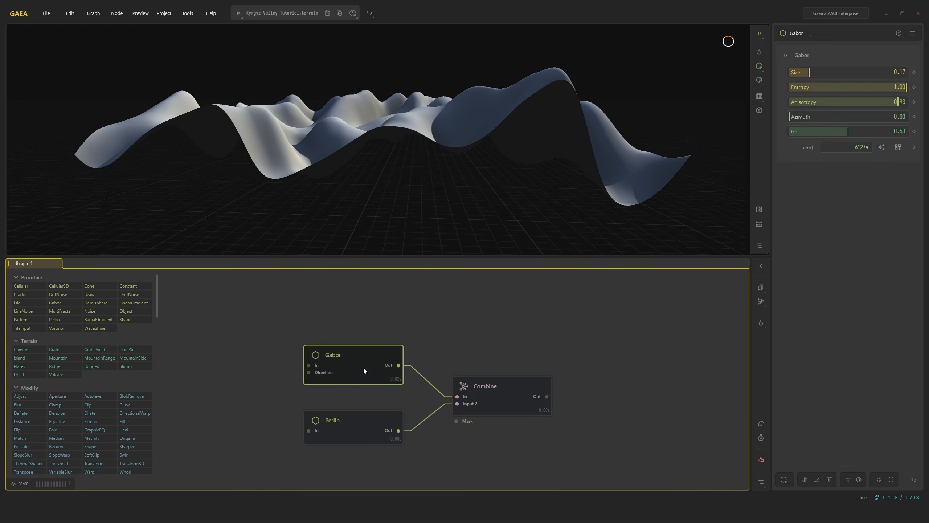
left_click(497, 394)
left_click(373, 353)
left_click(483, 388)
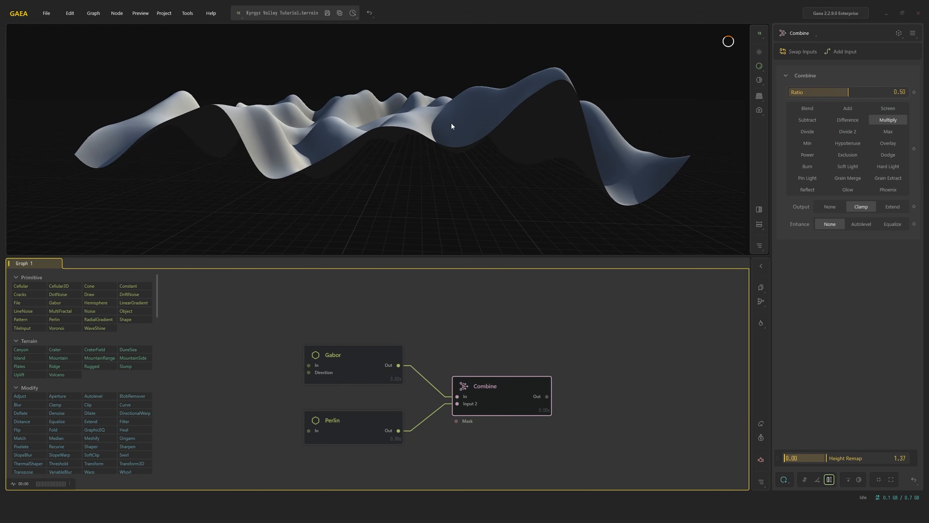
left_click(369, 357)
left_click(489, 386)
left_click(381, 367)
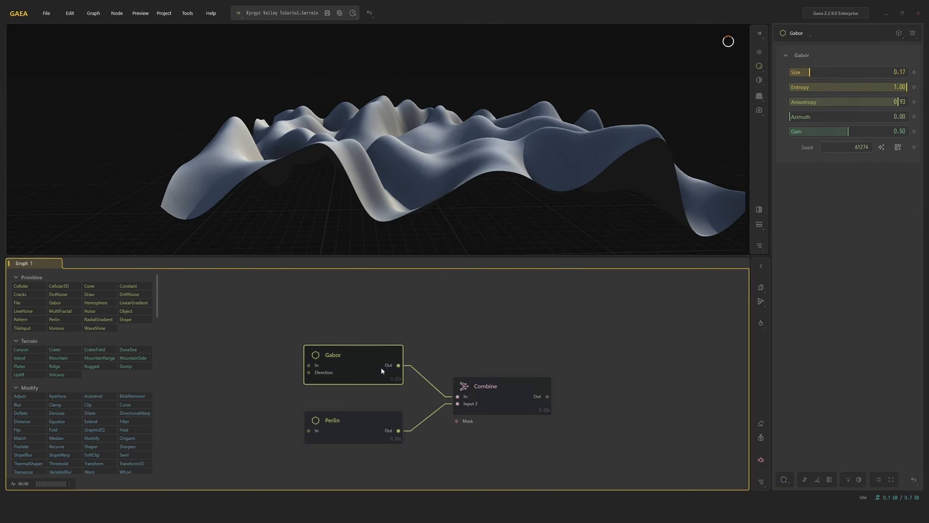
left_click(479, 387)
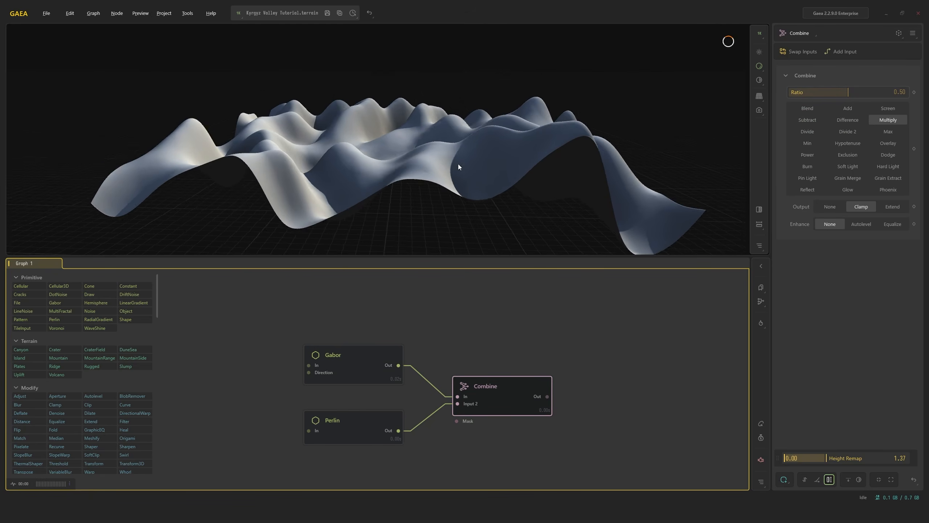
Apply Autolevel to the Perlin node and check its effect on the Combine terrain
left_click(370, 431)
left_click_drag(442, 138, 497, 179)
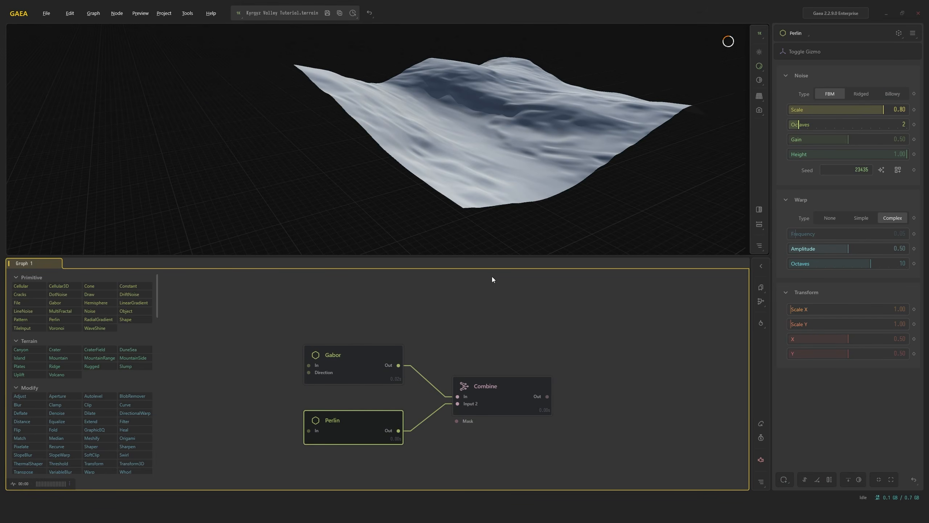
left_click(517, 395)
left_click(401, 436)
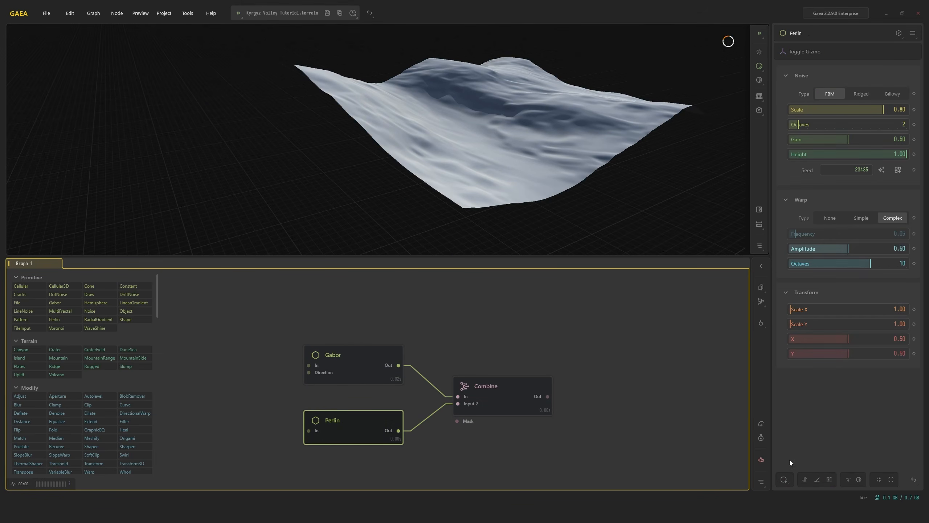
left_click(805, 480)
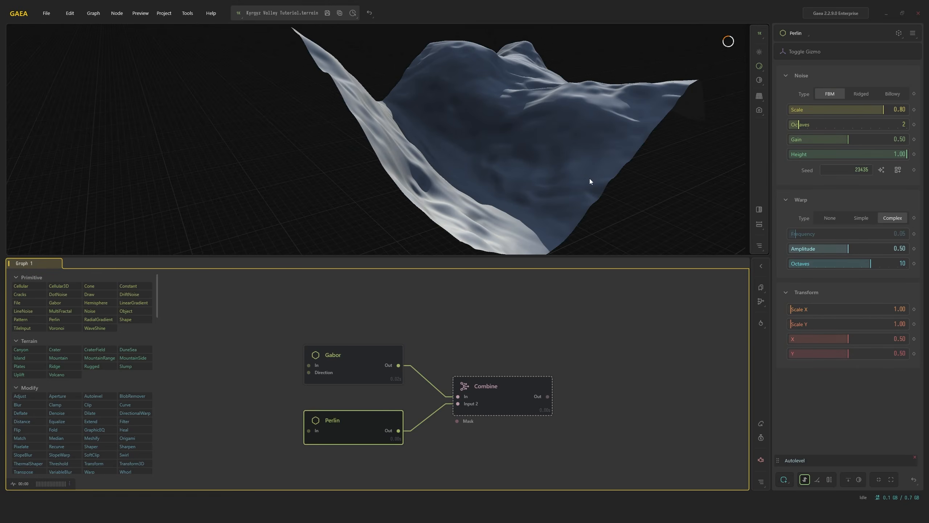
left_click_drag(568, 164, 522, 84)
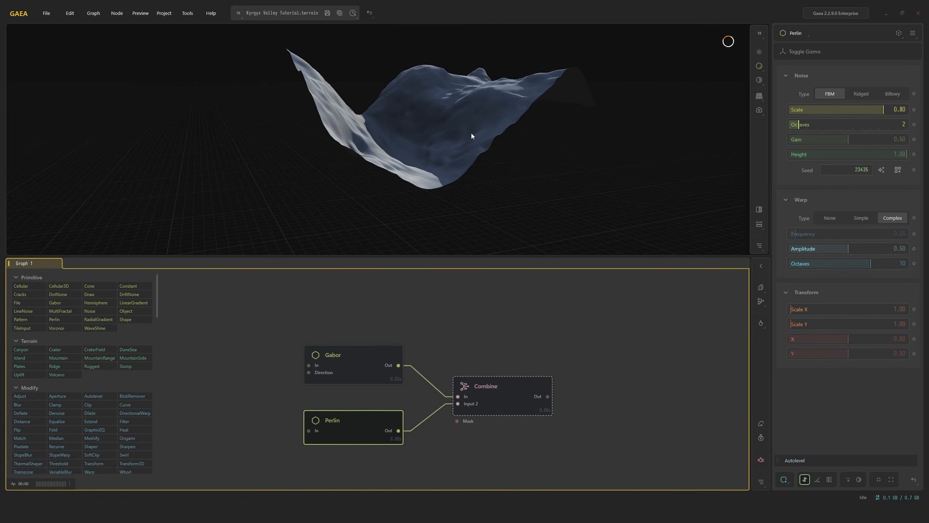
left_click_drag(402, 154, 420, 147)
left_click(486, 390)
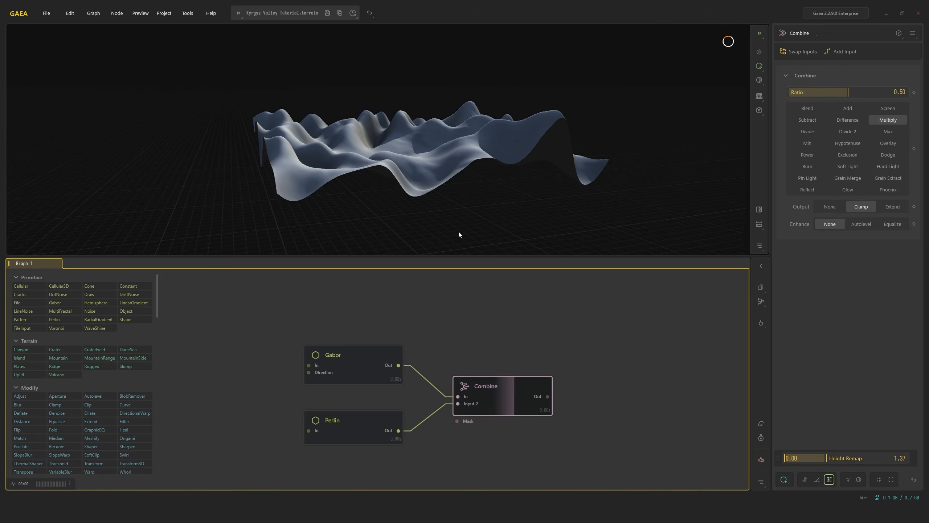
left_click(364, 350)
left_click(509, 388)
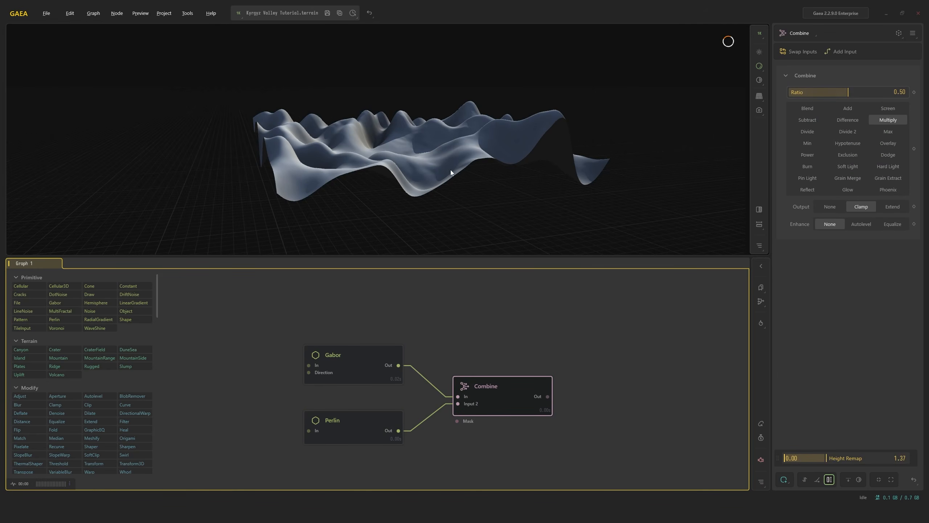
left_click_drag(450, 170, 472, 188)
scroll(451, 183, "up", 5)
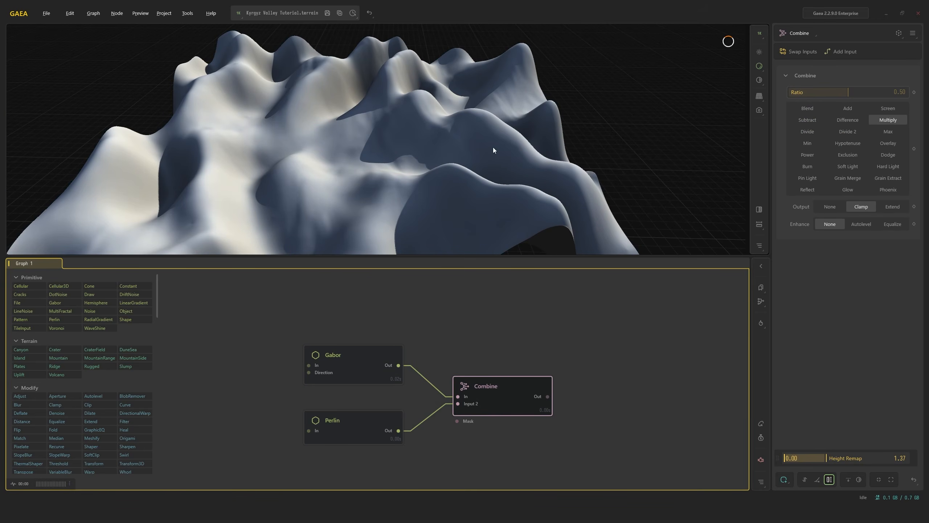
Try the Combine node's Ratio at 1.00 and 0.00, and return it to 0.50
left_click_drag(843, 93, 907, 93)
scroll(543, 97, "down", 5)
left_click_drag(544, 97, 549, 73)
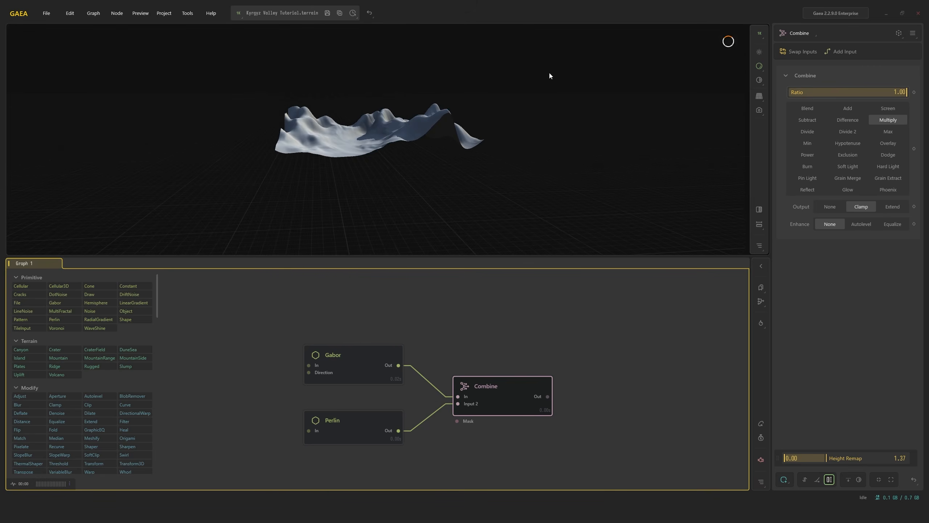
scroll(550, 92, "up", 3)
scroll(553, 107, "up", 3)
left_click_drag(895, 98, 643, 95)
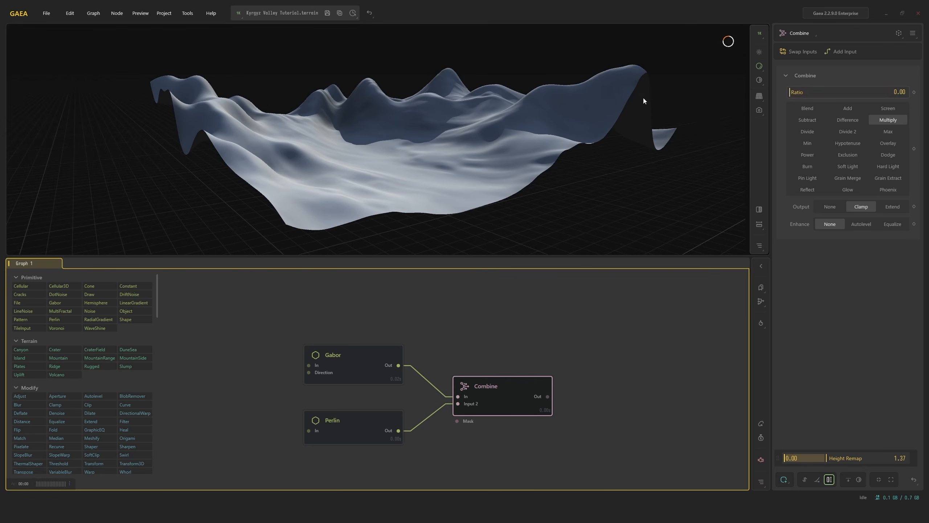
double_click(904, 93)
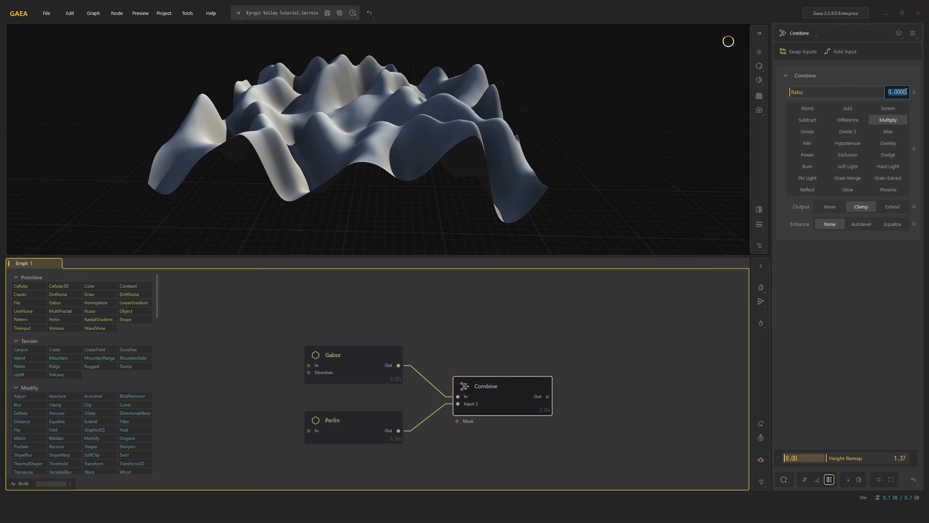
type(".5")
key("Return")
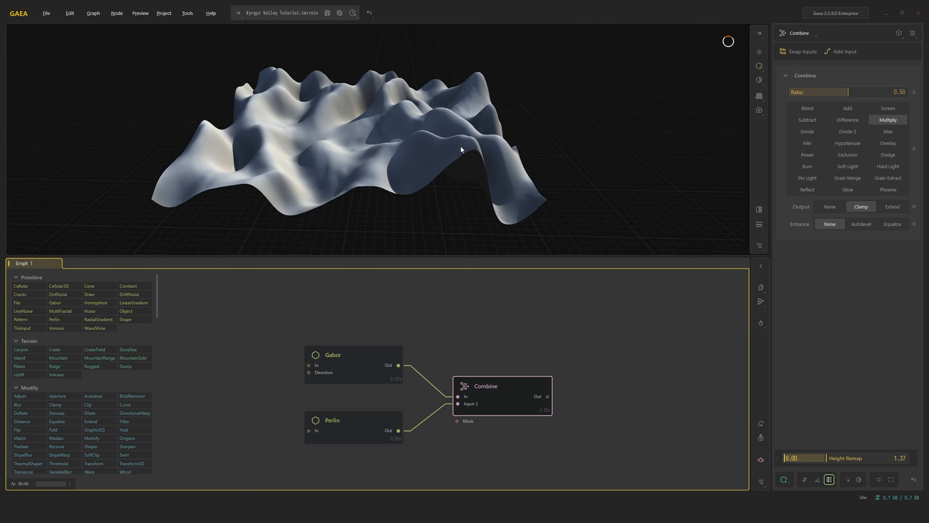
left_click_drag(418, 183, 445, 193)
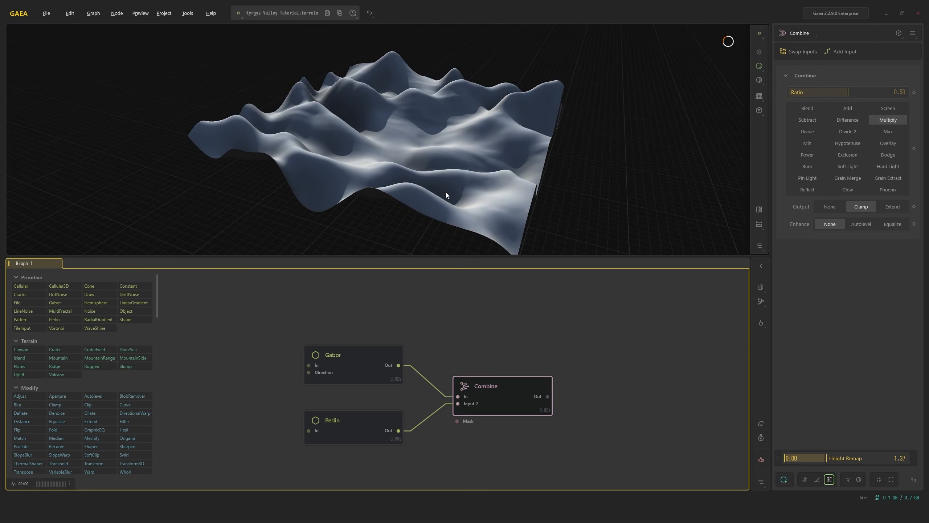
Add a Ridge node and place it directly below the Combine node
middle_click_drag(580, 403, 491, 312)
right_click(434, 366)
type("r")
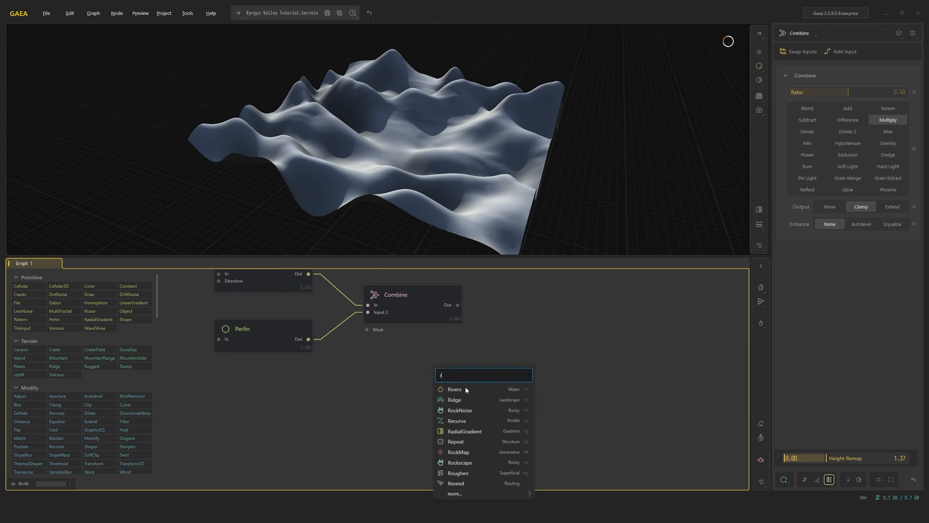
left_click(468, 399)
left_click_drag(475, 164, 437, 161)
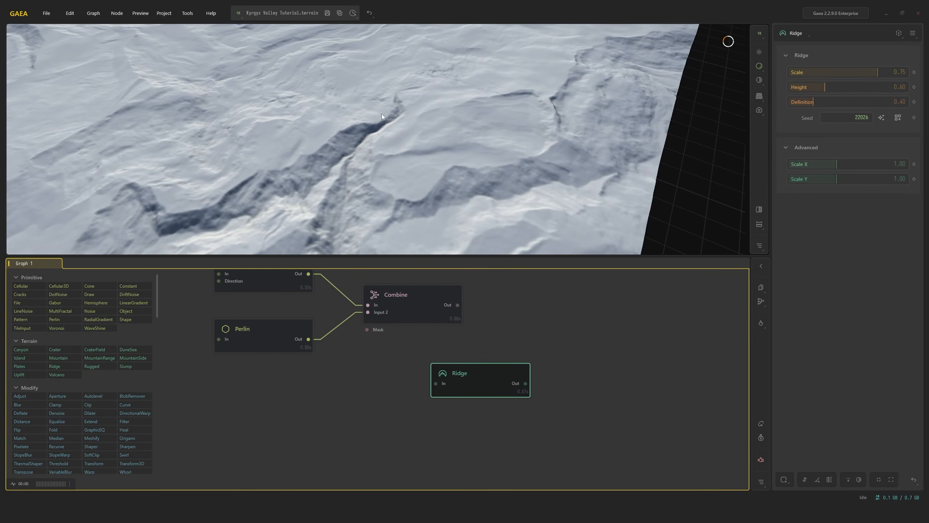
left_click_drag(491, 378, 424, 369)
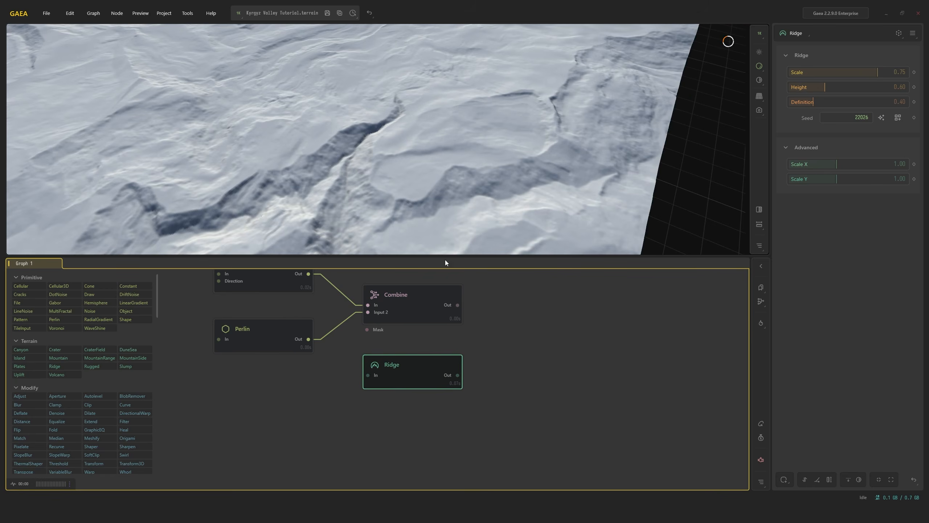
left_click_drag(457, 234, 443, 189)
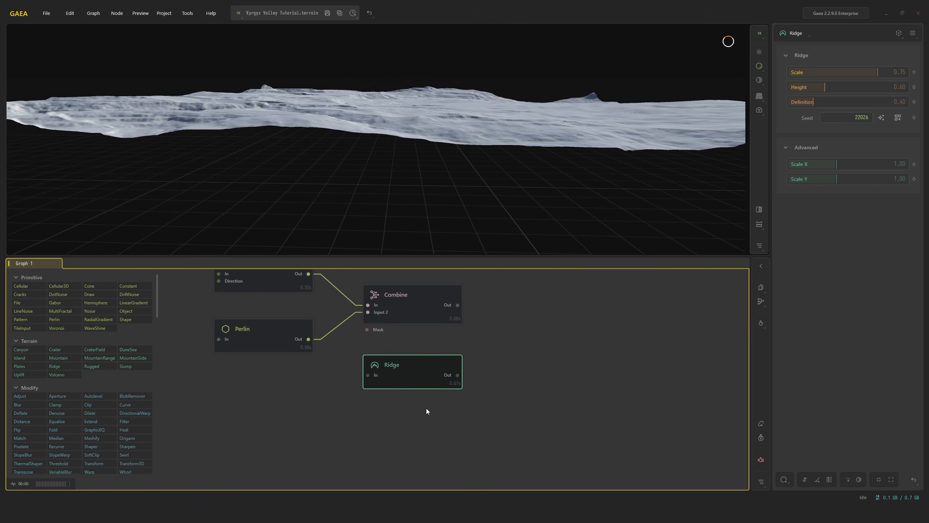
Add a Constant node, compare its flat surface with the Ridge terrain, and delete it
type("c")
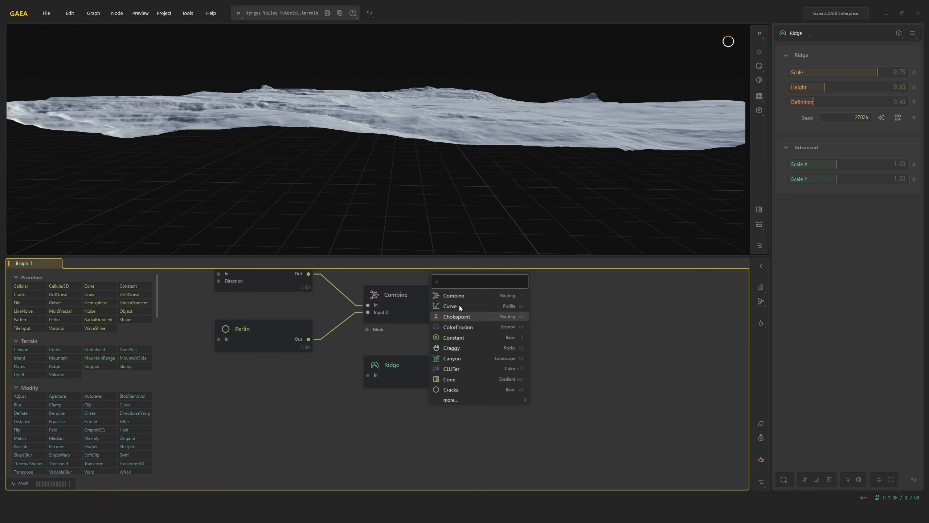
left_click(460, 339)
left_click_drag(463, 202, 470, 164)
mouse_move(422, 126)
left_mouse_down()
mouse_move(384, 115)
mouse_move(415, 97)
mouse_move(461, 148)
mouse_move(390, 138)
mouse_move(434, 133)
mouse_move(438, 96)
mouse_move(416, 127)
left_mouse_up()
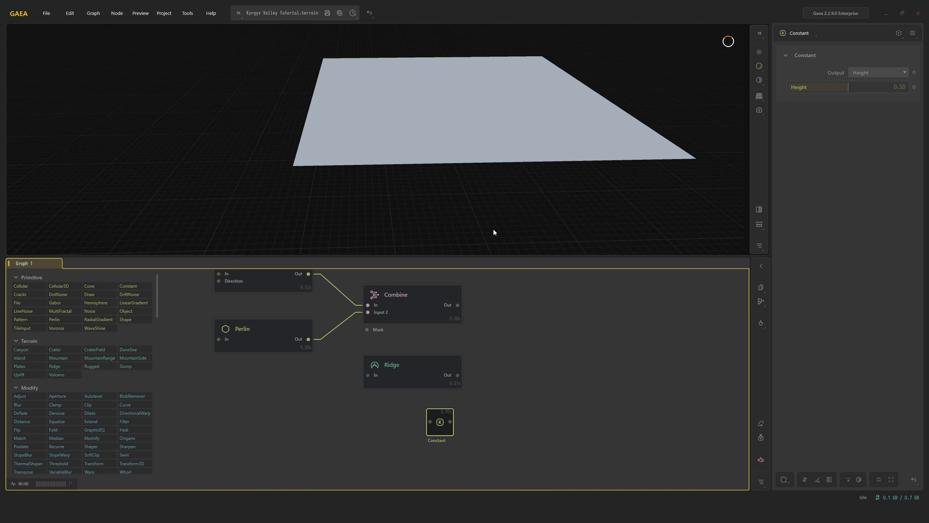
left_click(435, 367)
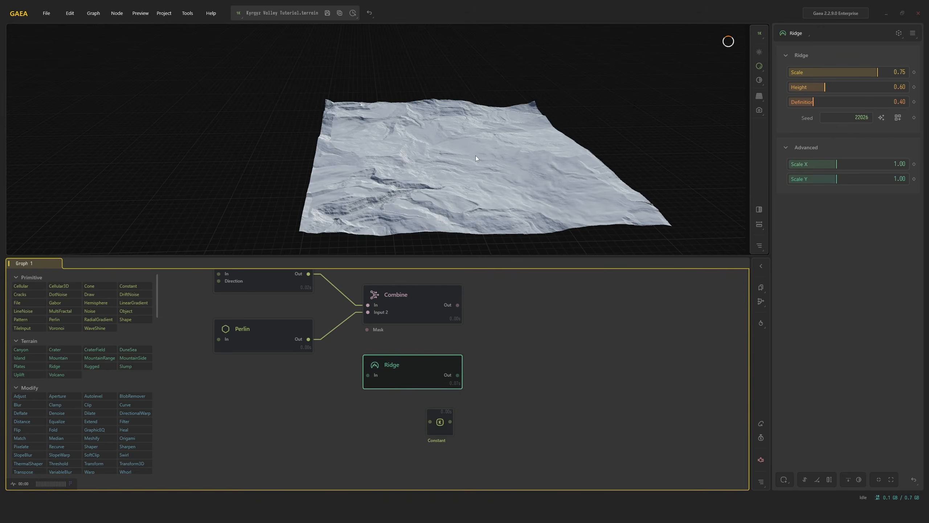
scroll(475, 156, "up", 5)
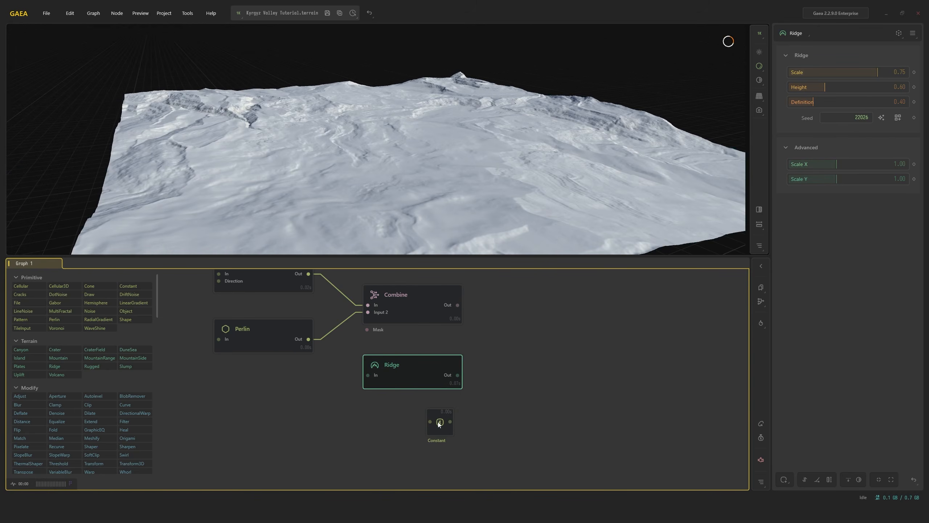
left_click(439, 423)
left_click(434, 386)
left_click_drag(464, 140, 477, 125)
scroll(457, 172, "up", 5)
scroll(458, 183, "down", 5)
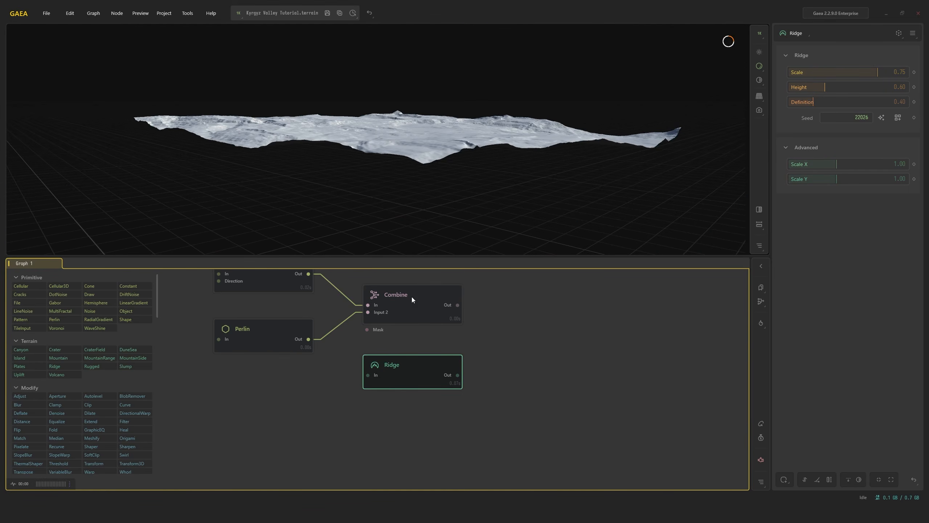
Merge the existing Combine node's output with the Ridge output through a second Combine node
left_click(426, 297)
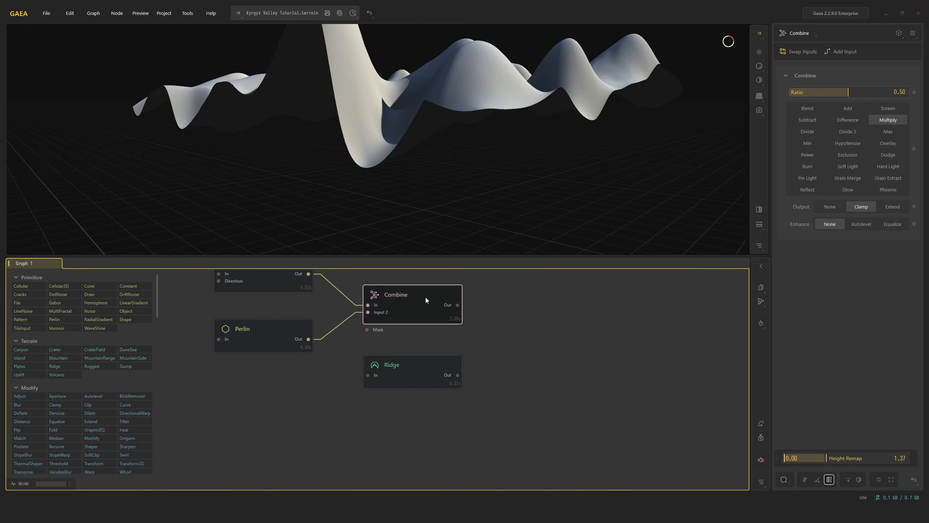
left_click_drag(449, 177, 457, 249)
left_click_drag(423, 369, 452, 192)
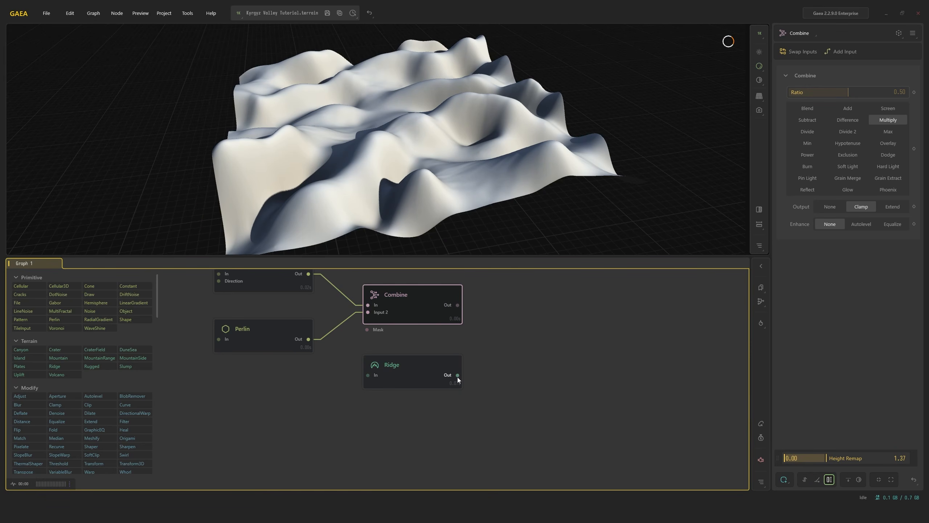
left_click_drag(463, 367, 457, 375)
left_click_drag(533, 334, 560, 337)
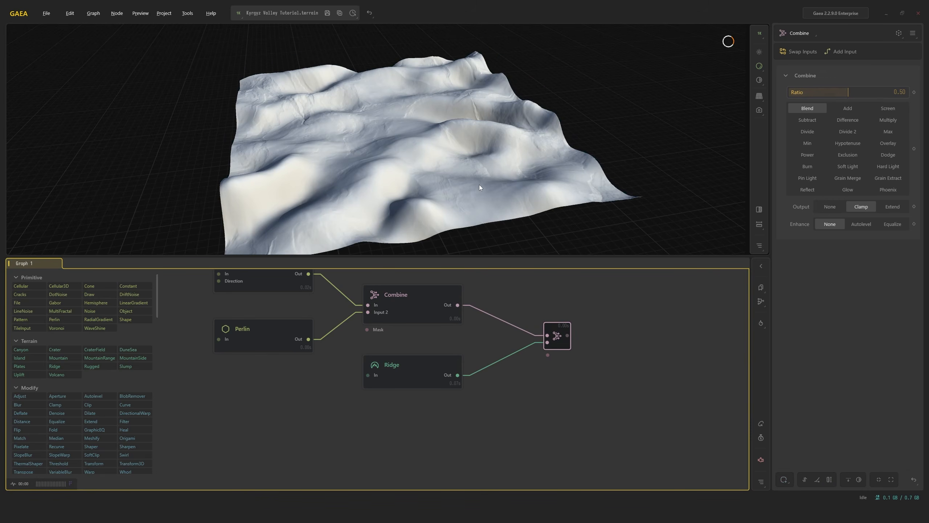
left_click_drag(511, 178, 558, 180)
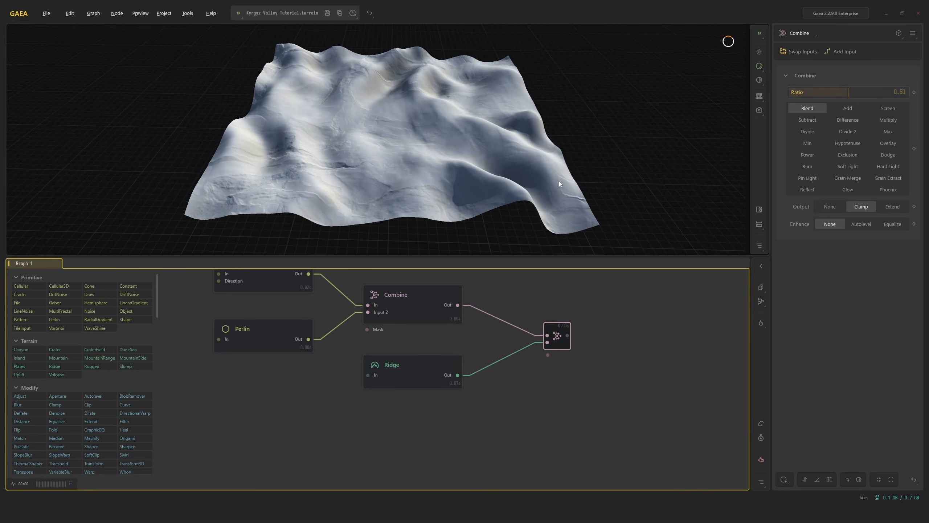
mouse_move(498, 155)
left_mouse_down()
mouse_move(529, 180)
mouse_move(508, 151)
left_mouse_up()
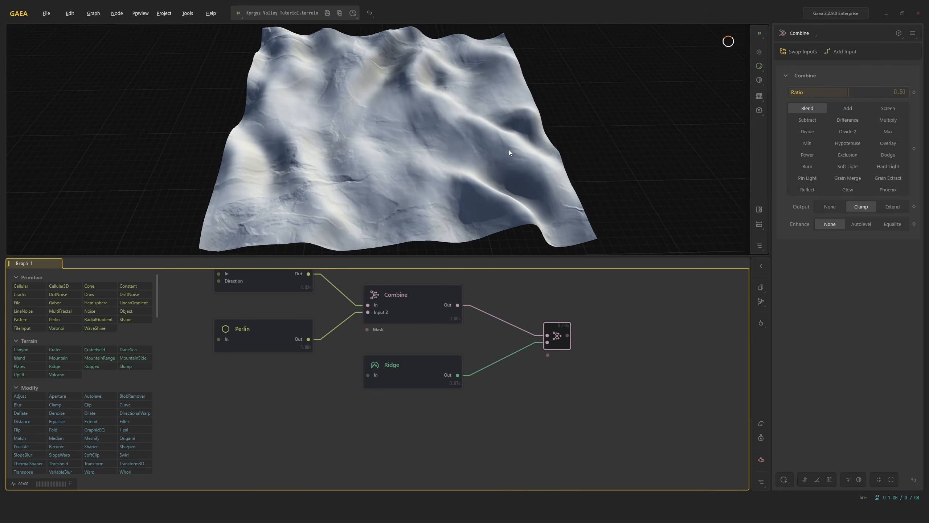
Add a Draw node and place it directly below the Ridge node
right_click(439, 412)
type("draw")
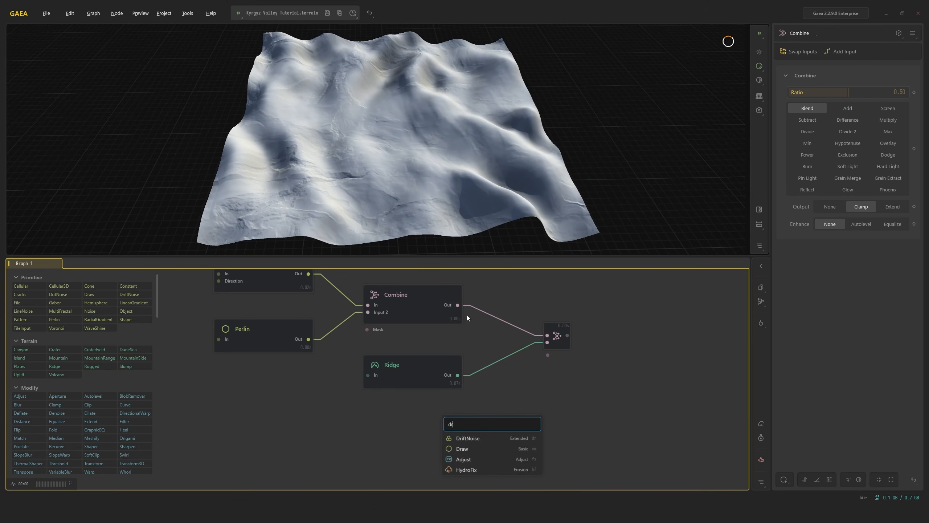
left_click(481, 451)
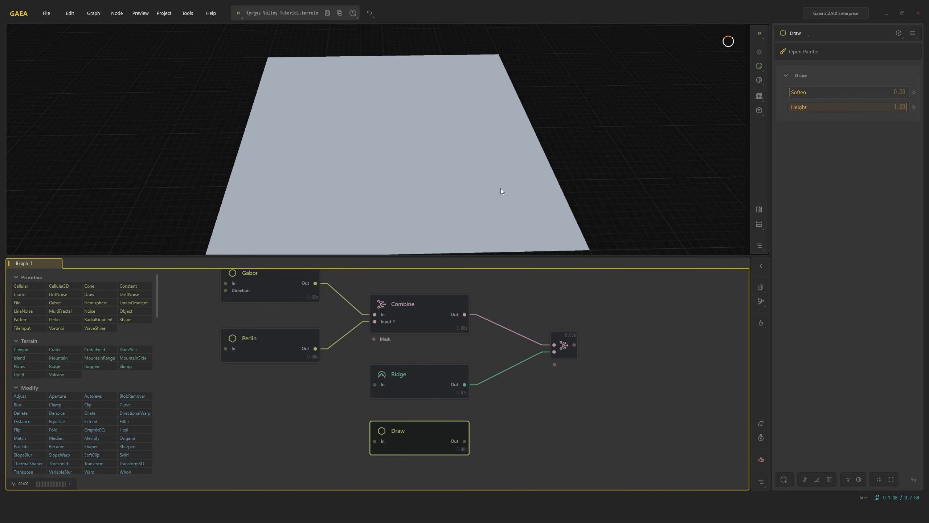
scroll(500, 188, "down", 3)
mouse_move(506, 199)
left_mouse_down()
mouse_move(503, 153)
mouse_move(500, 162)
mouse_move(543, 160)
mouse_move(491, 187)
mouse_move(525, 168)
mouse_move(522, 210)
mouse_move(479, 155)
mouse_move(510, 149)
mouse_move(502, 174)
left_mouse_up()
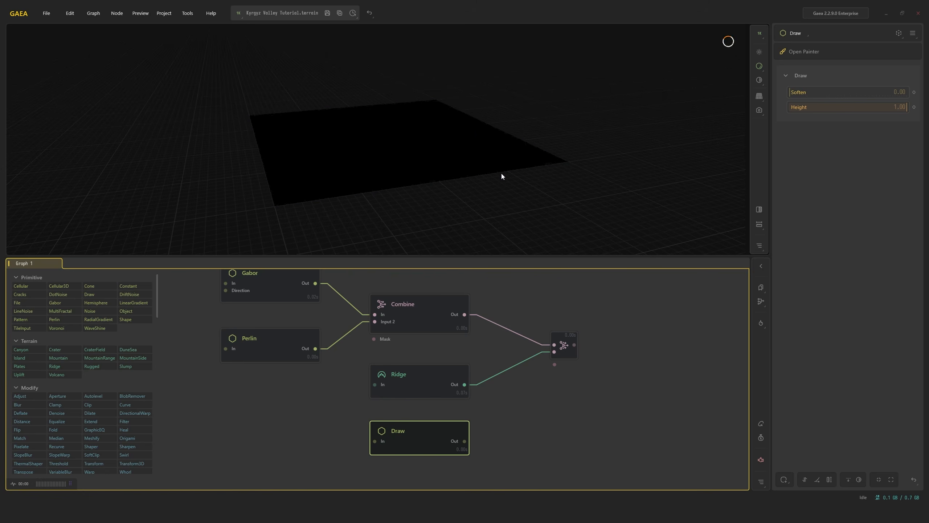
left_click_drag(477, 135, 476, 168)
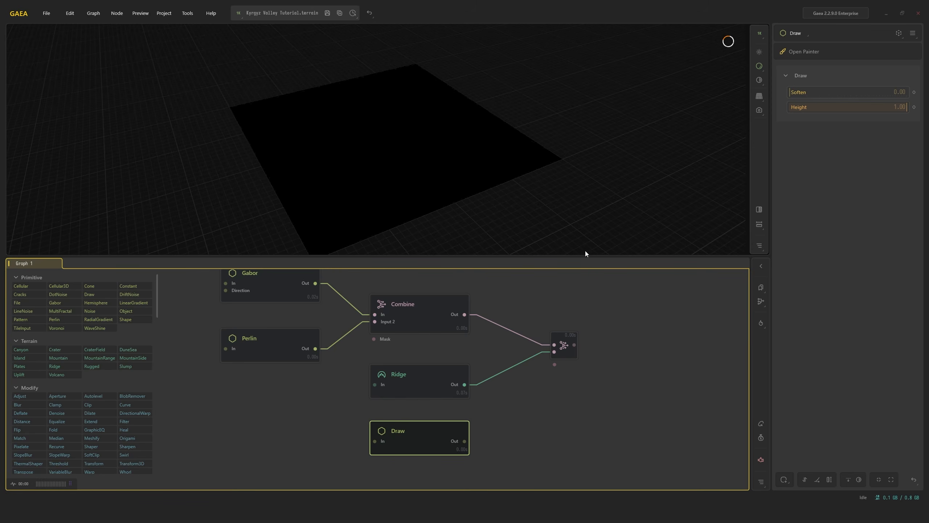
Connect the Draw node's output to the second Combine node's Mask input and compare the Draw and Combine previews
left_click(565, 345)
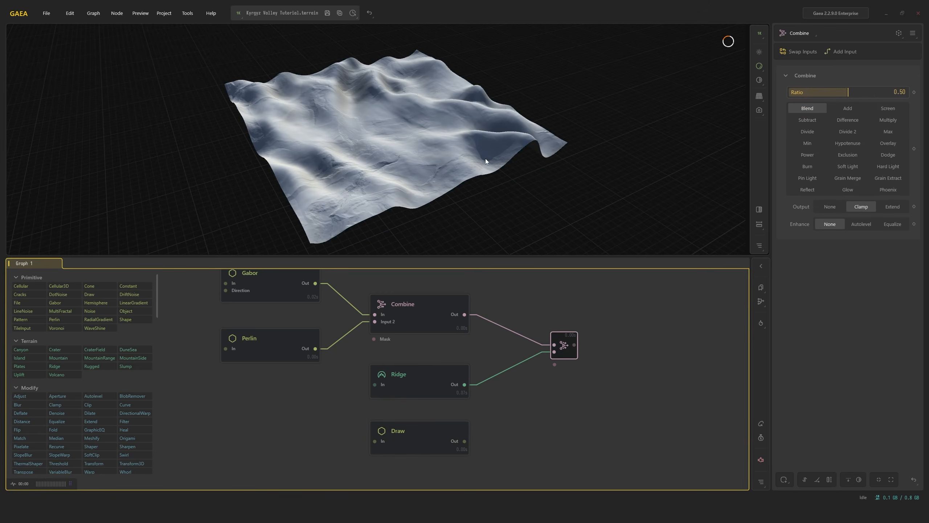
left_click_drag(547, 373, 555, 364)
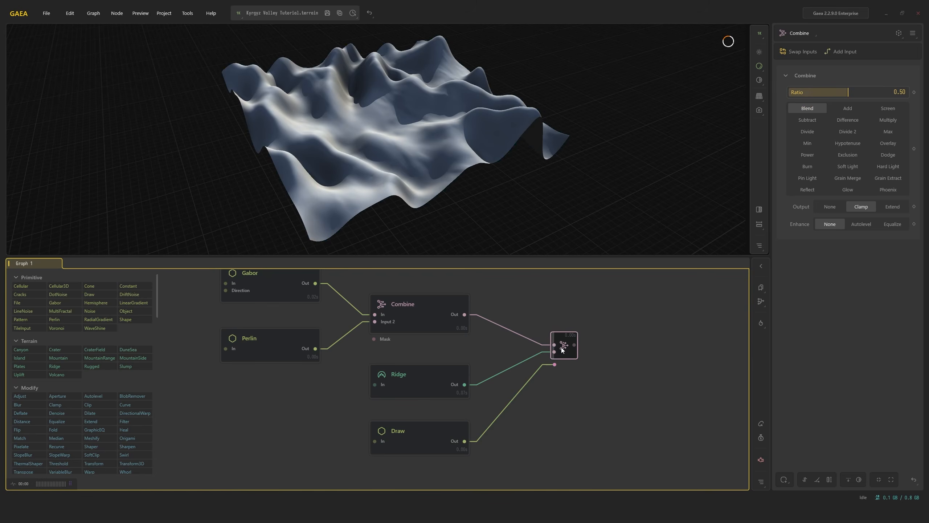
left_click_drag(501, 160, 445, 164)
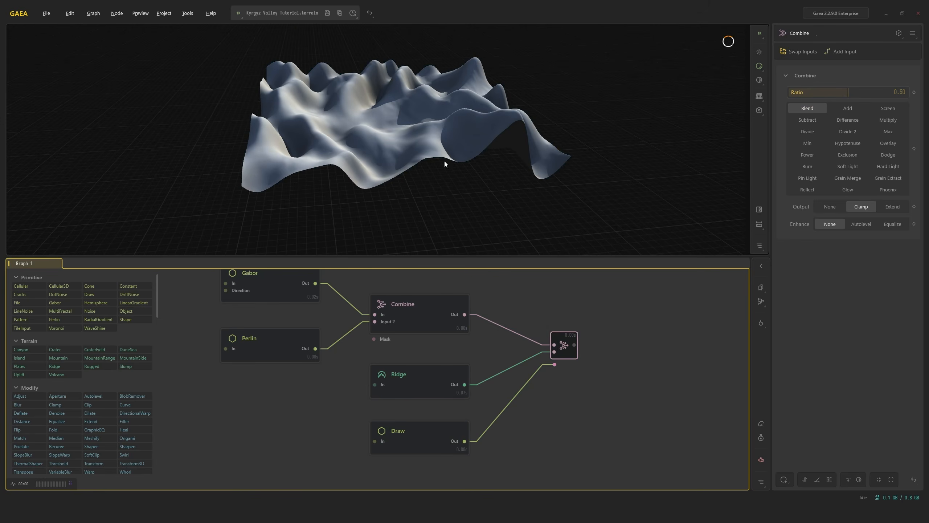
left_click(442, 428)
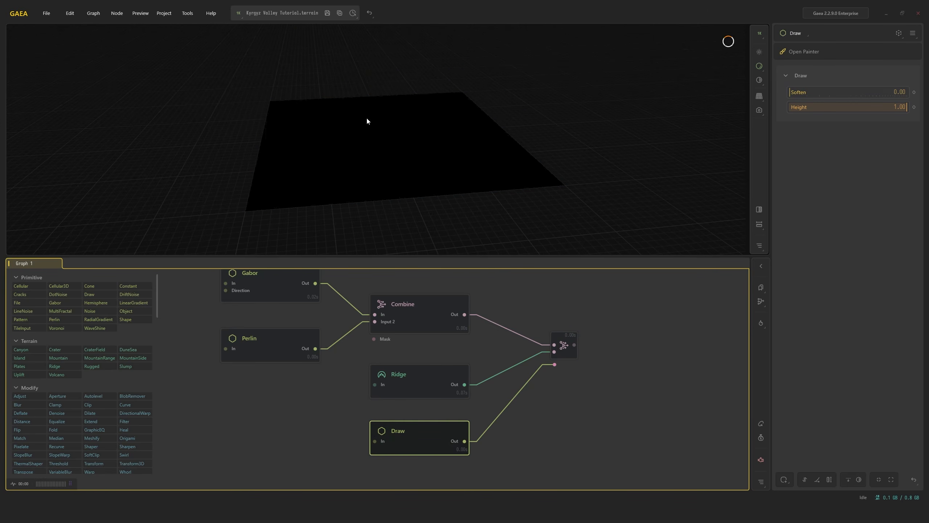
left_click(566, 348)
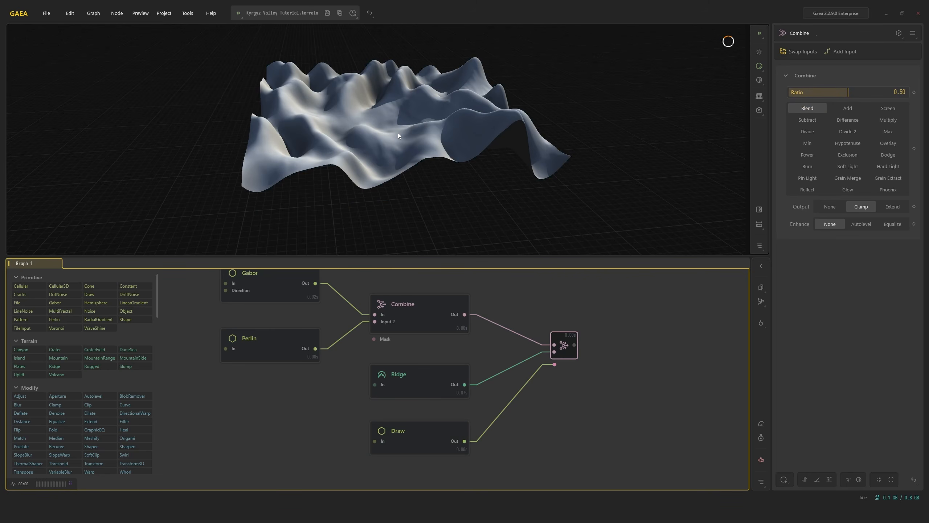
scroll(420, 124, "up", 4)
left_click_drag(422, 131, 432, 180)
scroll(469, 165, "down", 3)
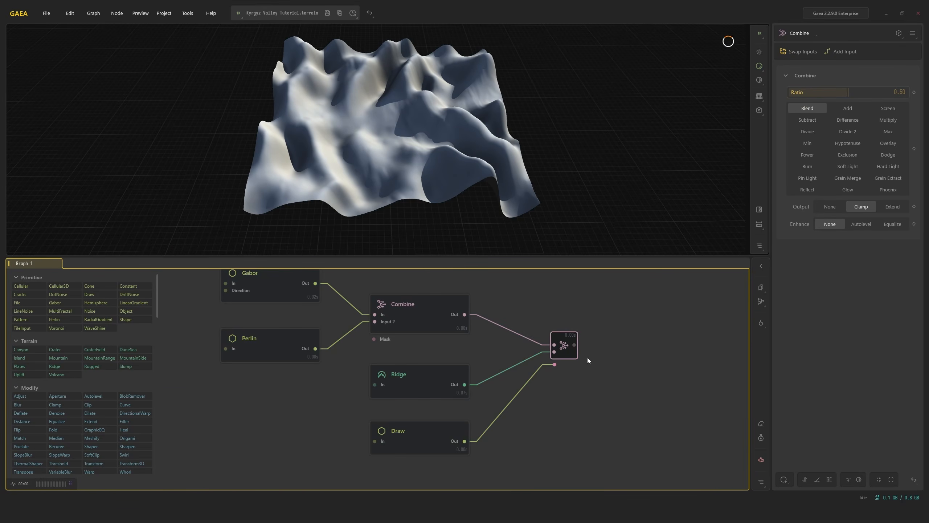
Lock the preview to the second Combine node and try selecting the first Combine, Gabor and Perlin nodes with the lock on
scroll(587, 357, "up", 4)
scroll(534, 326, "up", 5)
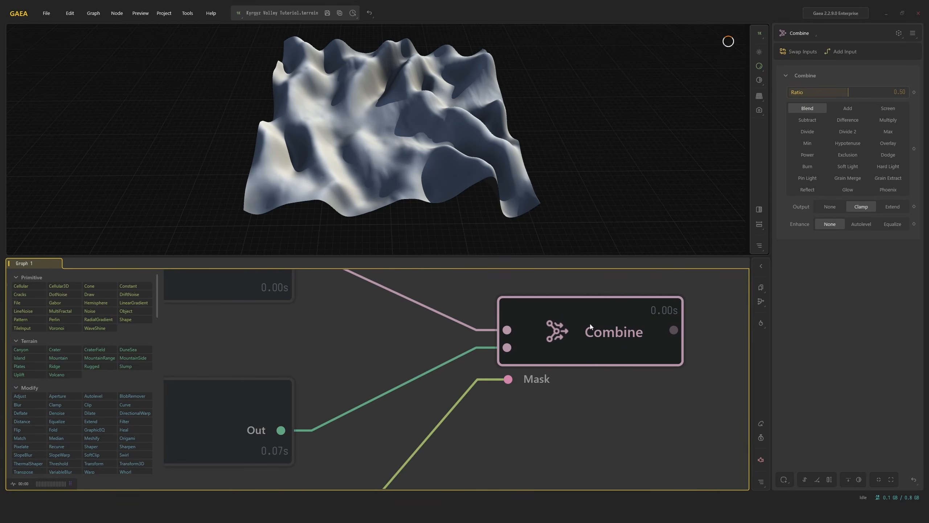
scroll(532, 333, "down", 5)
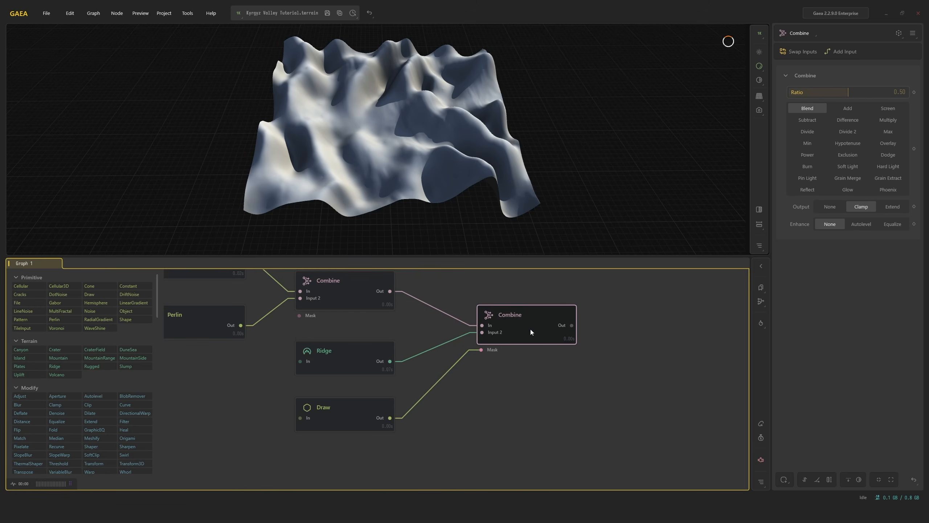
scroll(585, 341, "up", 4)
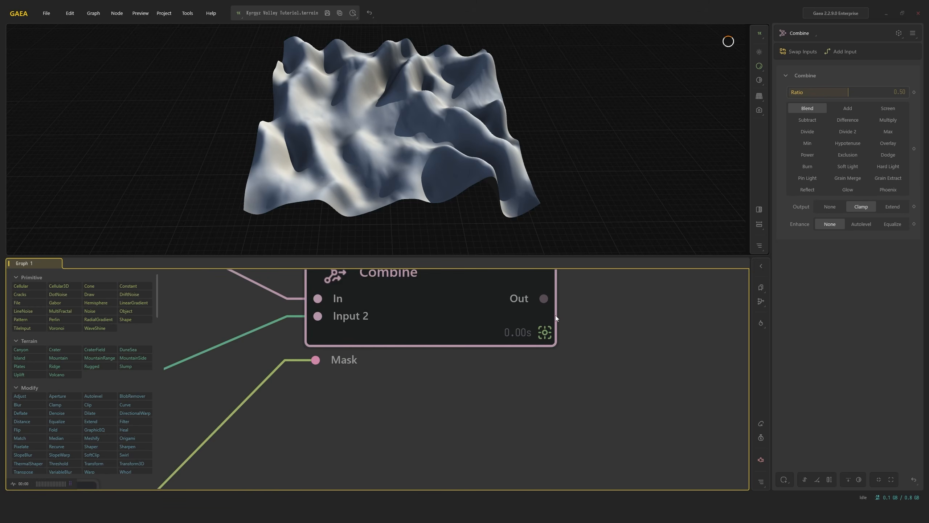
scroll(528, 328, "down", 5)
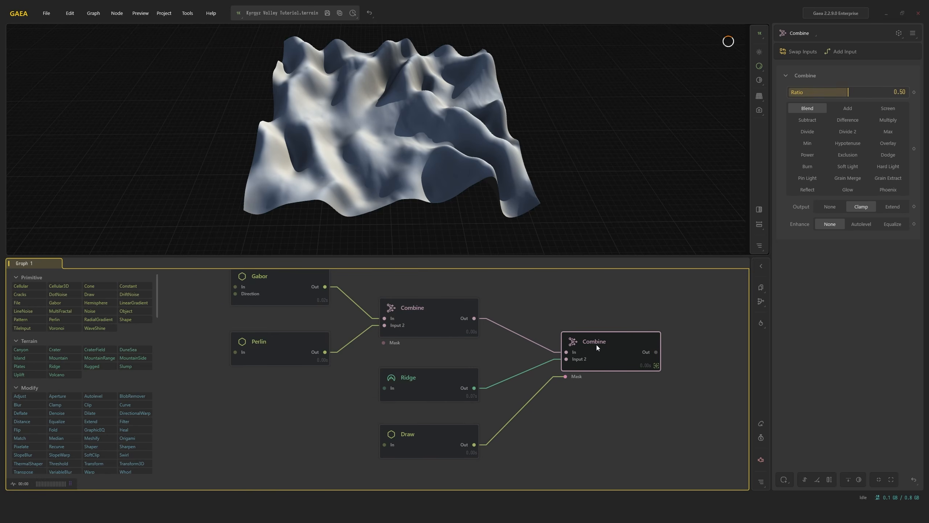
left_click(439, 318)
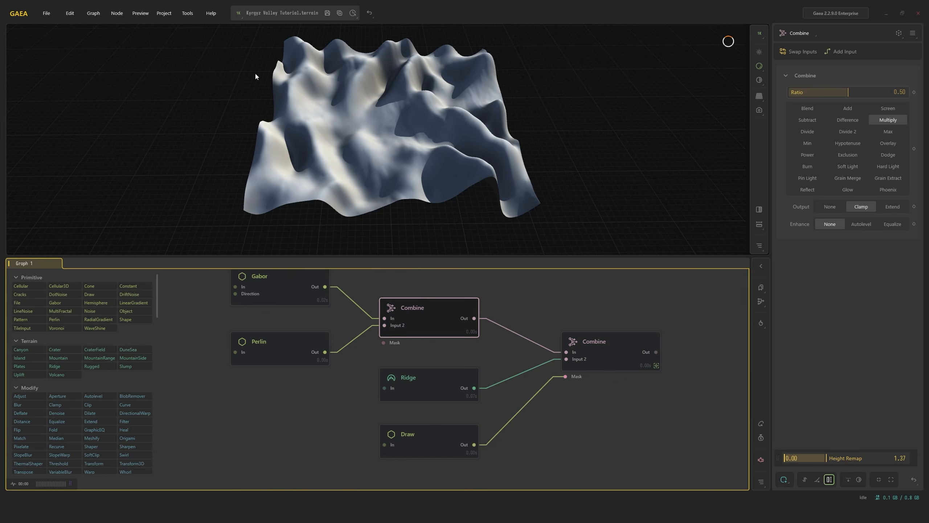
left_click(283, 302)
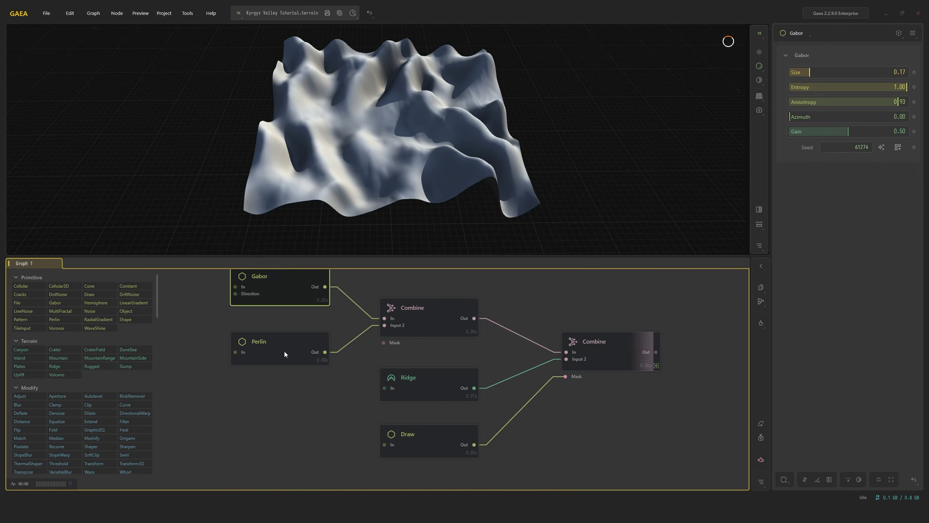
left_click(284, 351)
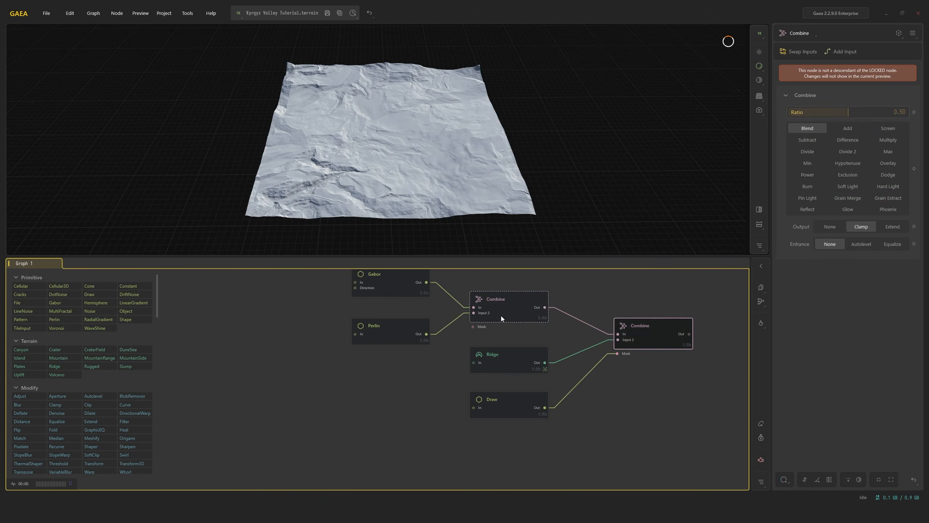
Step through the first Combine, Perlin and Gabor nodes with the preview locked to Ridge, and remove the lock at the second Combine
left_click(500, 315)
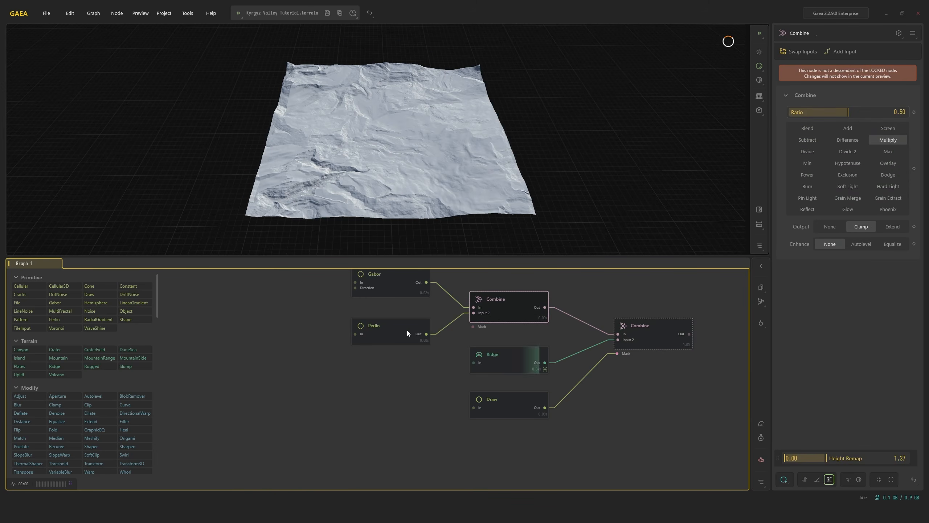
left_click(406, 330)
left_click(401, 284)
left_click(505, 305)
left_click(637, 344)
key("l")
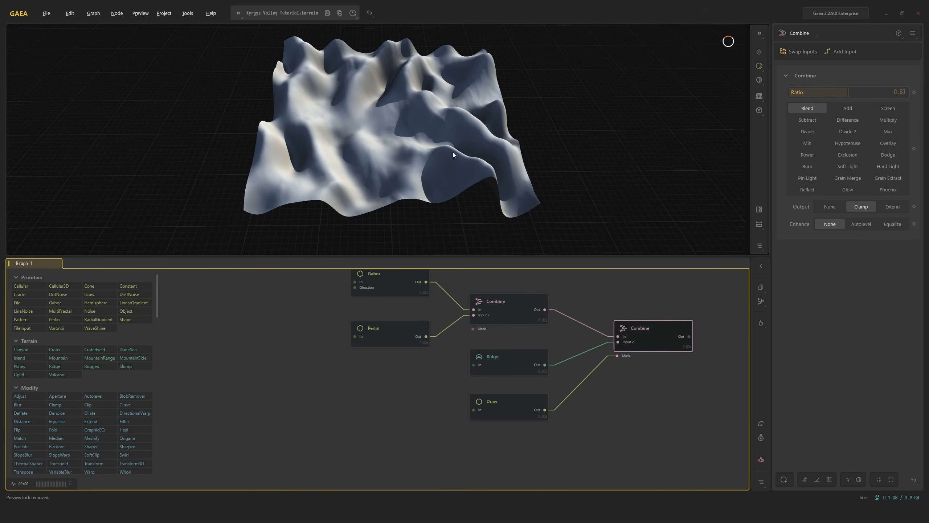
Lock the preview to the second Combine node and open the Draw node's Painter
left_click_drag(376, 144, 395, 138)
key("l")
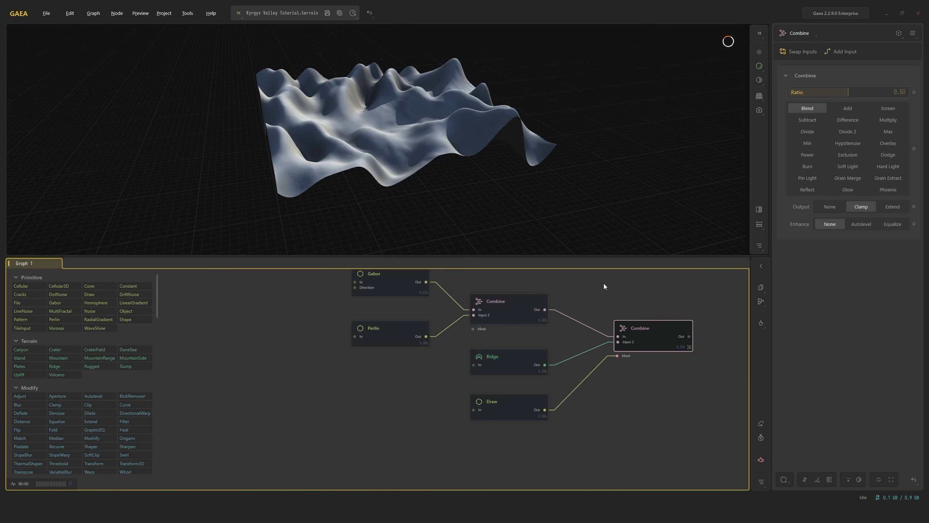
left_click(524, 402)
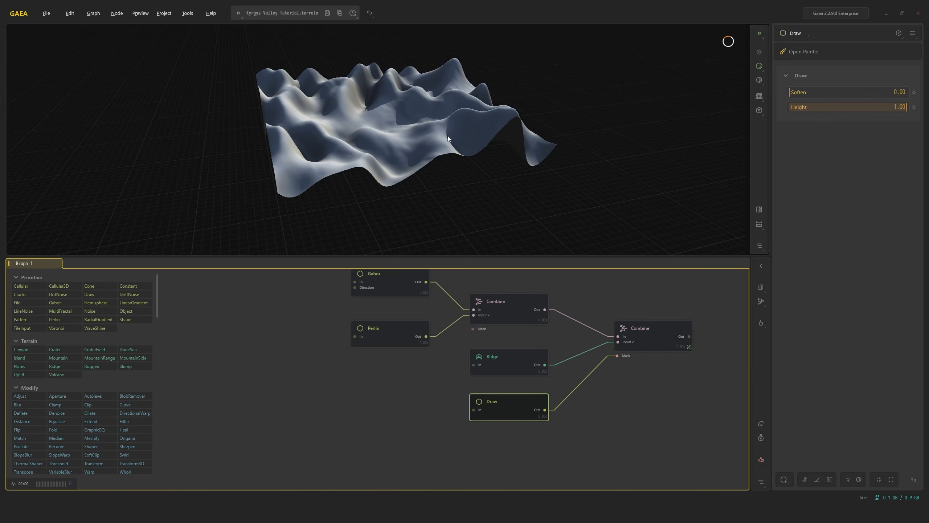
left_click_drag(448, 136, 431, 185)
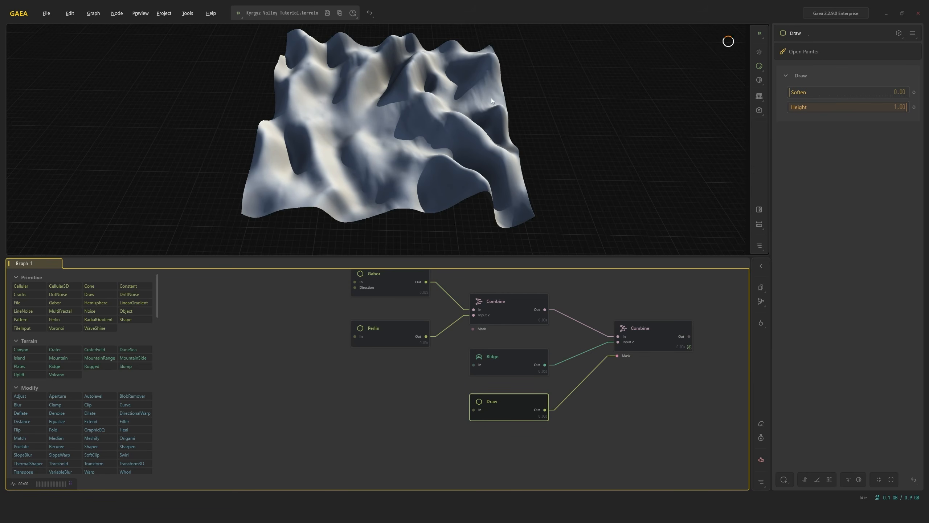
left_click_drag(491, 98, 497, 121)
left_click(797, 51)
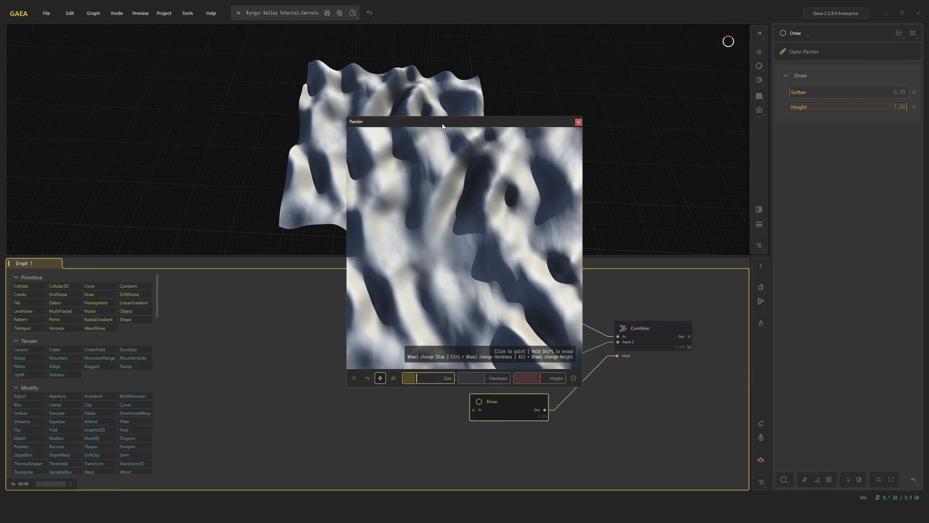
Set the Painter's brush size to maximum and paint a mask winding from the terrain's upper edge to its lower-right edge, with a small dab beside it
mouse_move(442, 123)
left_mouse_down()
mouse_move(578, 94)
mouse_move(592, 61)
left_mouse_up()
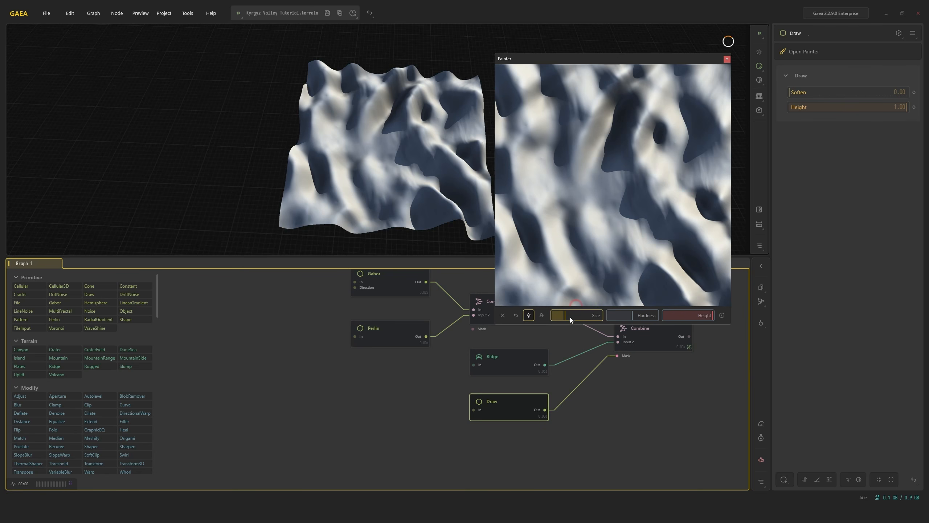
left_click_drag(565, 315, 583, 314)
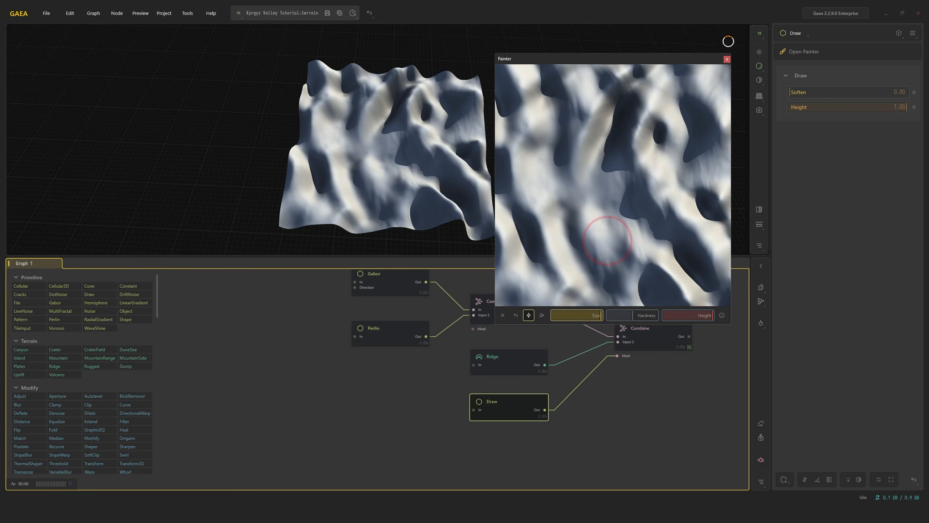
left_click(613, 183)
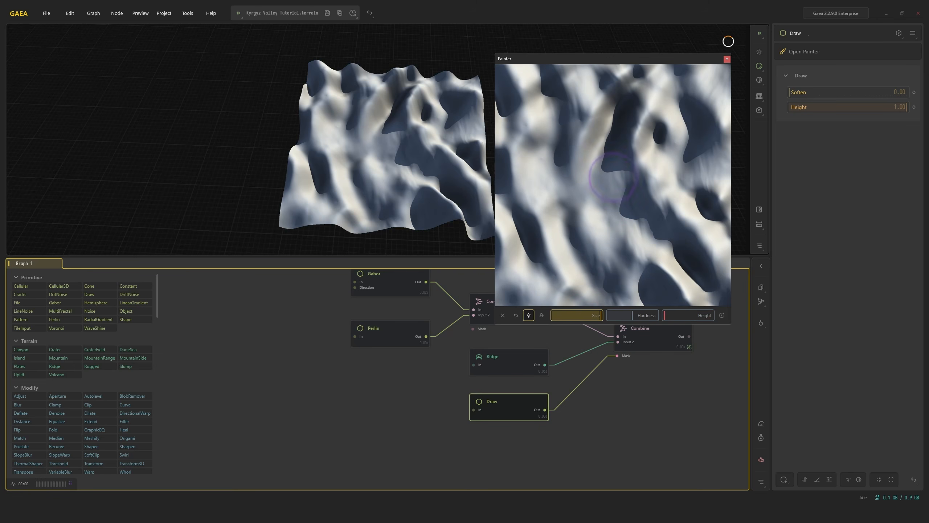
left_click(611, 146)
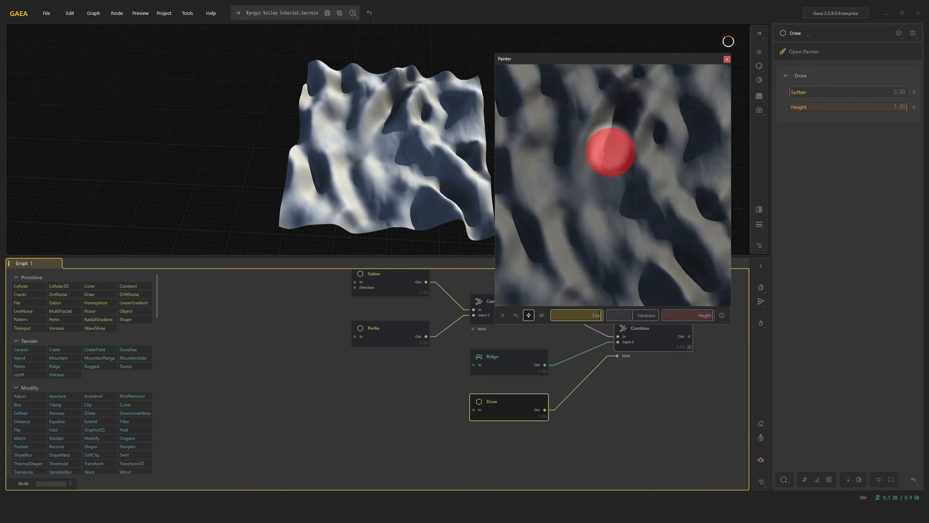
left_click(611, 139)
mouse_move(610, 139)
left_mouse_down()
mouse_move(595, 75)
mouse_move(616, 144)
mouse_move(621, 83)
mouse_move(610, 101)
left_mouse_up()
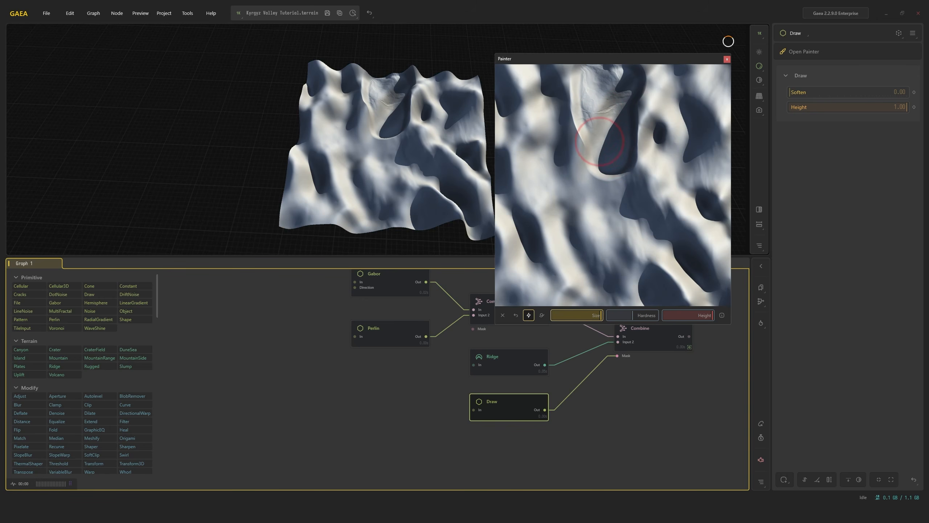
mouse_move(604, 142)
left_mouse_down()
mouse_move(628, 220)
mouse_move(688, 307)
left_mouse_up()
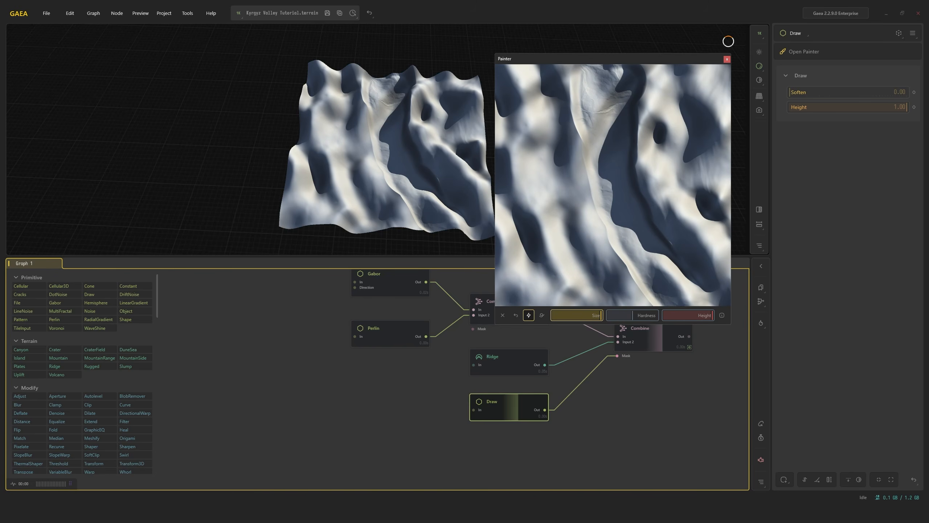
left_click(566, 155)
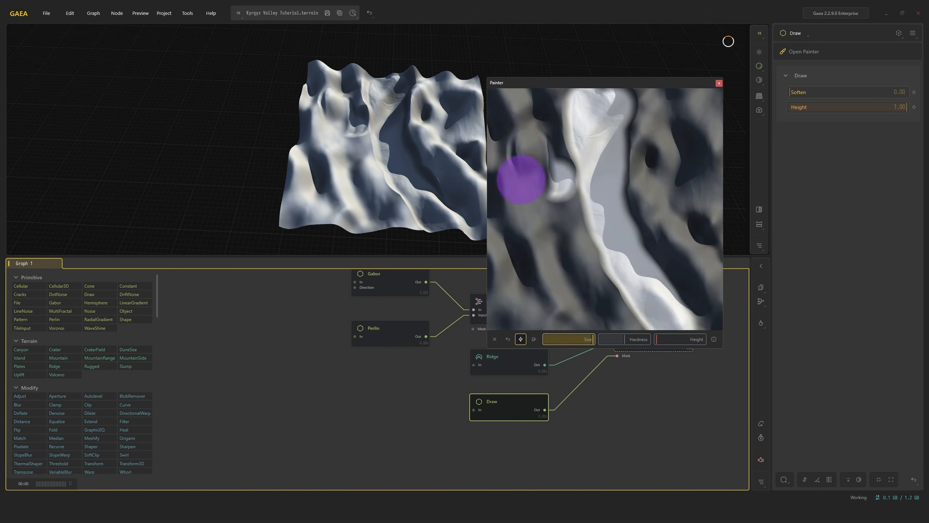
Erase the stray mask patch on the slope just left of the valley using a zero-height brush
left_click_drag(521, 180, 523, 186)
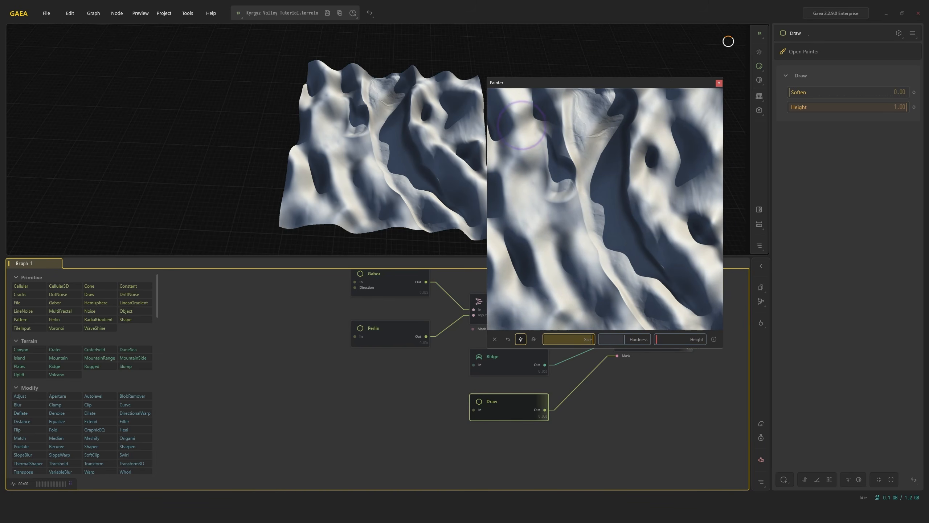
left_click_drag(542, 148, 543, 194)
left_click_drag(537, 153, 541, 165)
left_click(549, 186)
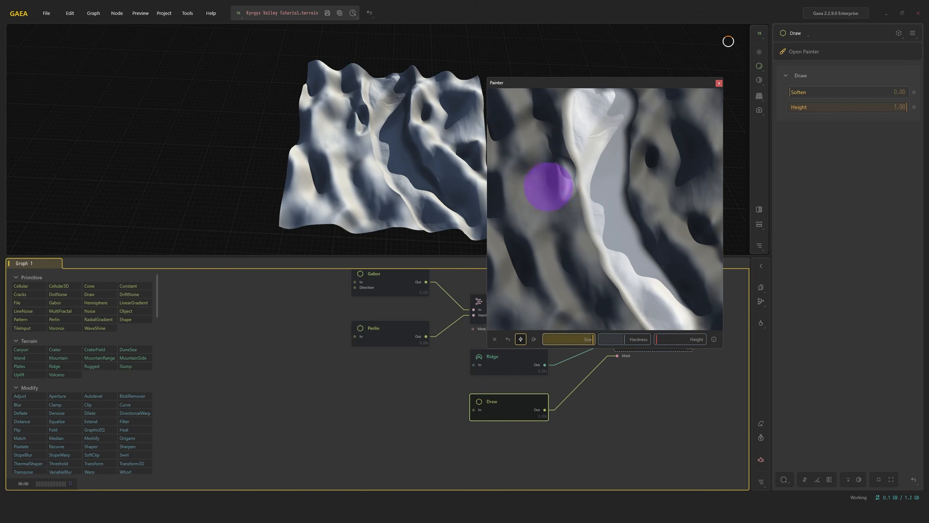
left_click(550, 172)
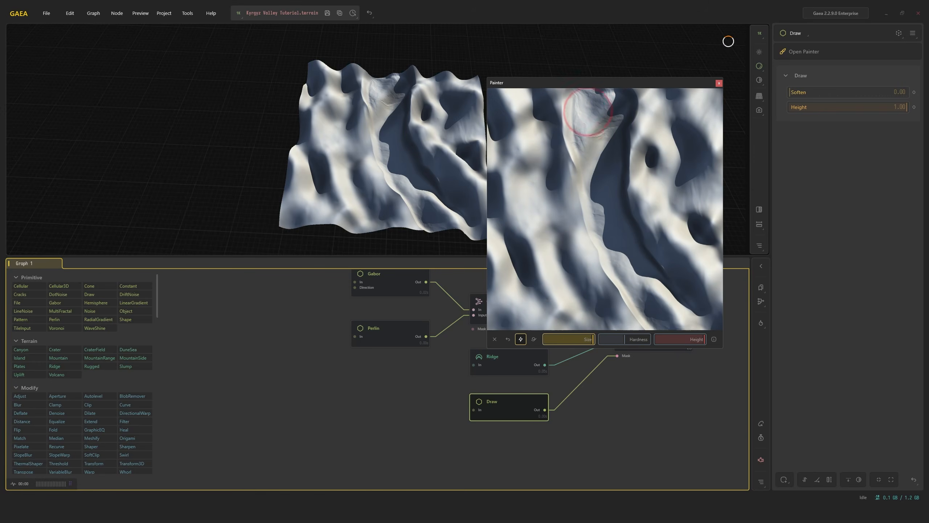
Paint the mask along the whole valley at full brush height to widen its floor towards the lower terrain edge
mouse_move(585, 119)
left_mouse_down()
mouse_move(593, 228)
mouse_move(611, 281)
mouse_move(660, 317)
left_mouse_up()
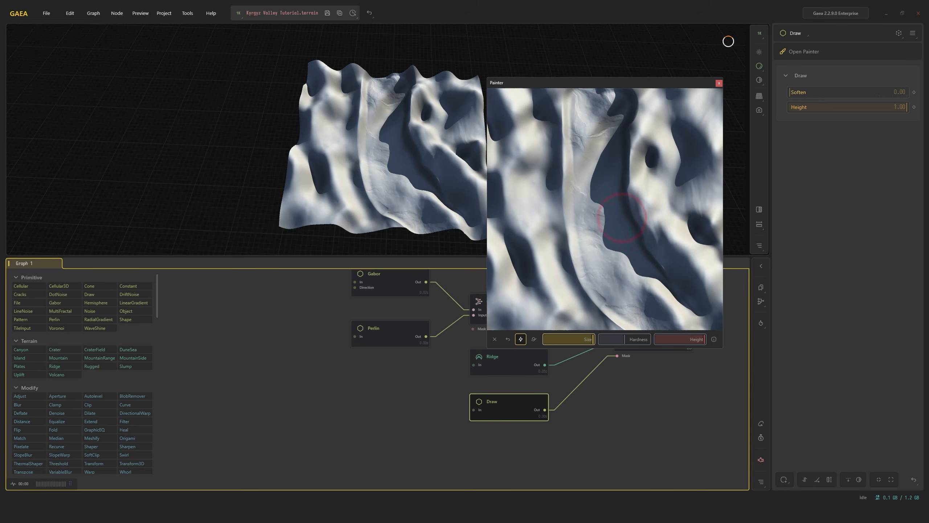
left_click_drag(590, 117, 587, 94)
mouse_move(608, 117)
left_mouse_down()
mouse_move(616, 108)
mouse_move(610, 178)
mouse_move(633, 272)
mouse_move(693, 318)
left_mouse_up()
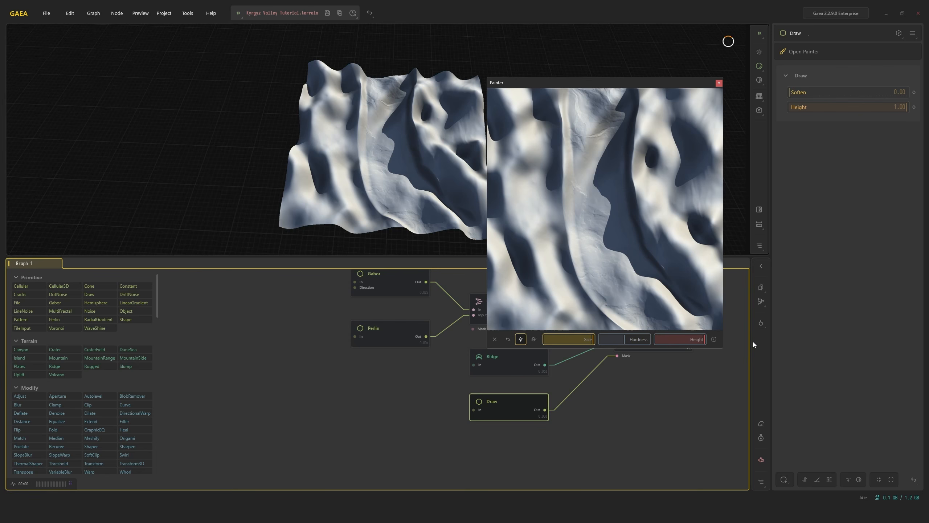
left_click_drag(682, 311, 699, 321)
Extend the painted valley mask into the lower-right corner of the terrain and close the Painter
mouse_move(574, 78)
left_mouse_down()
mouse_move(472, 66)
mouse_move(589, 83)
mouse_move(646, 63)
mouse_move(632, 57)
left_mouse_up()
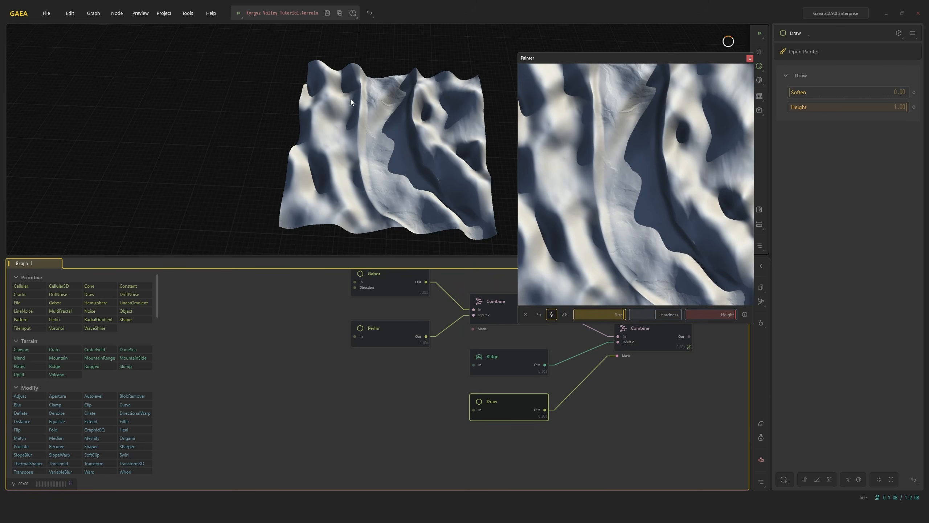
mouse_move(608, 59)
left_mouse_down()
mouse_move(780, 157)
mouse_move(555, 36)
mouse_move(559, 55)
left_mouse_up()
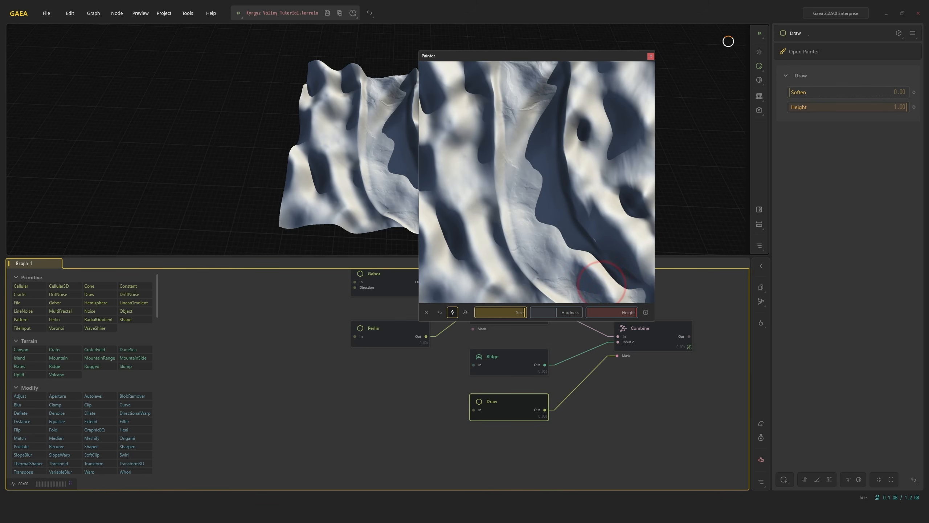
left_click_drag(602, 282, 623, 291)
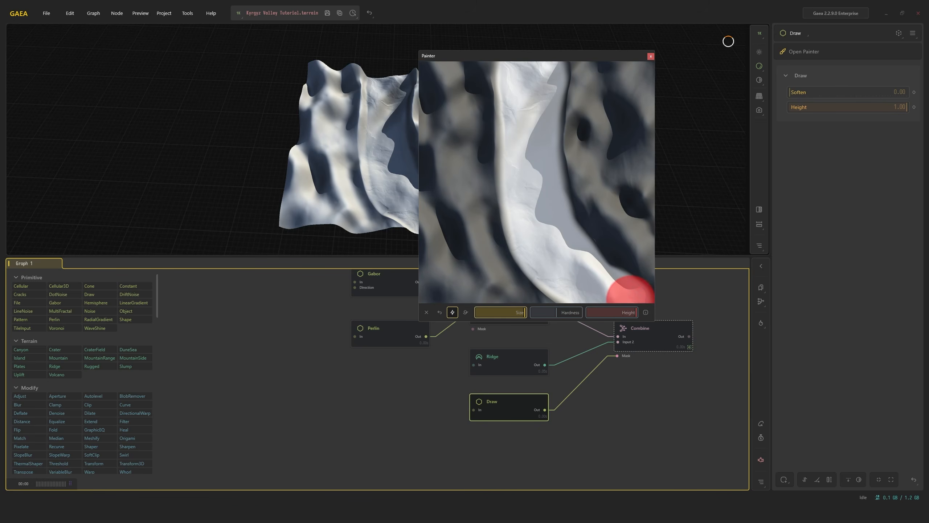
left_click_drag(631, 297, 638, 294)
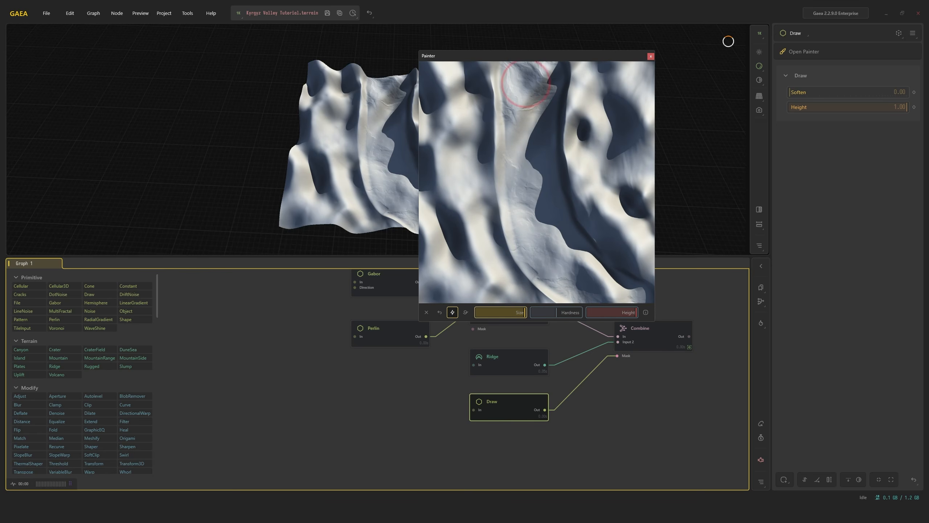
left_click(651, 55)
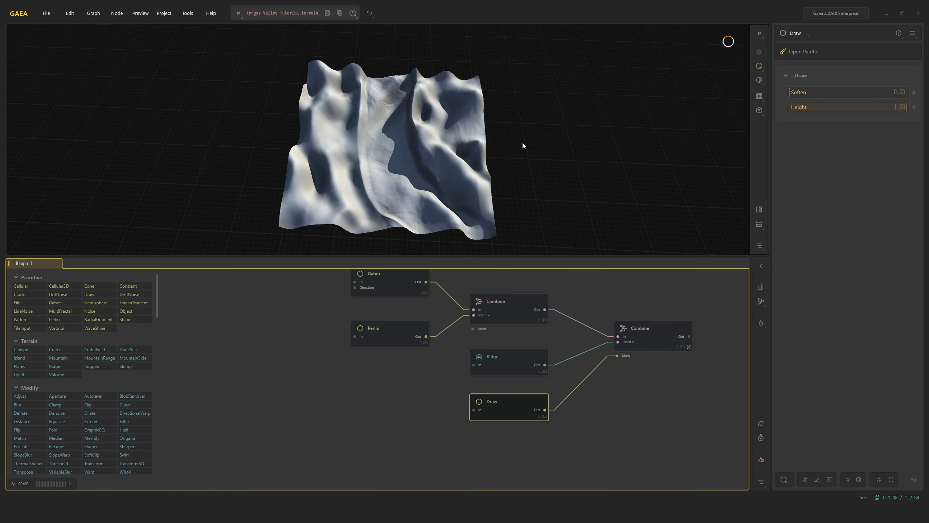
Set the Draw node's Soften to 5.00 and inspect the valley edges on the terrain
scroll(463, 133, "up", 5)
left_click_drag(434, 131, 492, 113)
scroll(503, 115, "down", 5)
middle_click_drag(492, 114, 539, 148)
left_click_drag(839, 91, 907, 92)
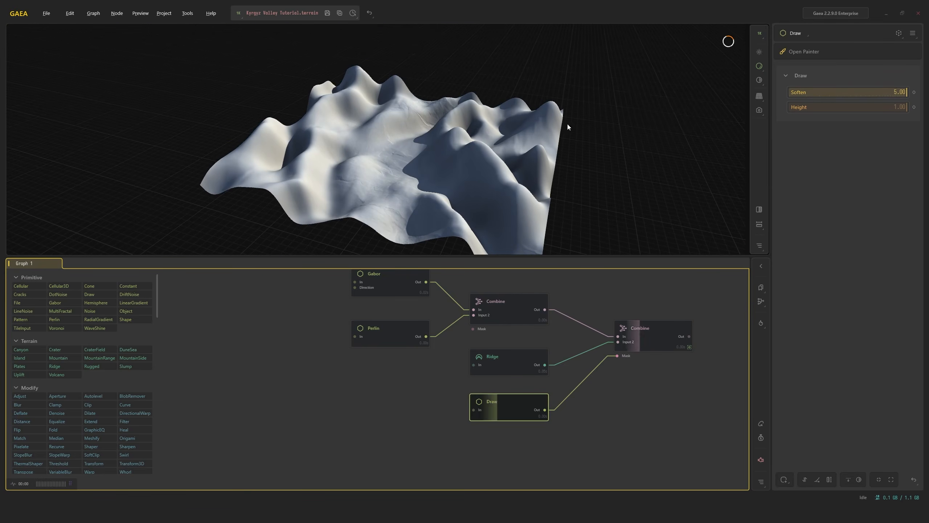
scroll(511, 149, "up", 5)
mouse_move(511, 149)
left_mouse_down()
mouse_move(533, 148)
mouse_move(511, 153)
mouse_move(513, 139)
left_mouse_up()
scroll(539, 154, "down", 3)
scroll(515, 126, "down", 5)
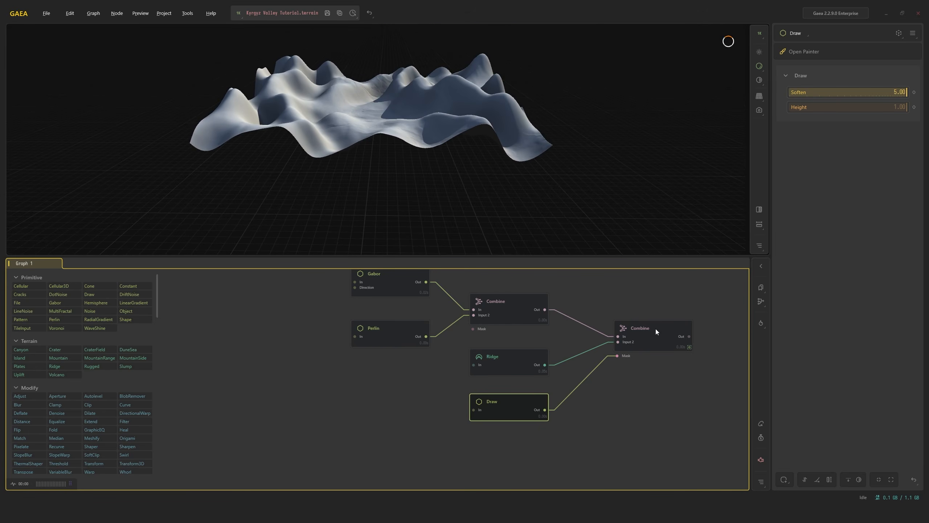
Set the Ratio of the masked Combine node to 1.00, keeping the Blend mode
left_click(681, 328)
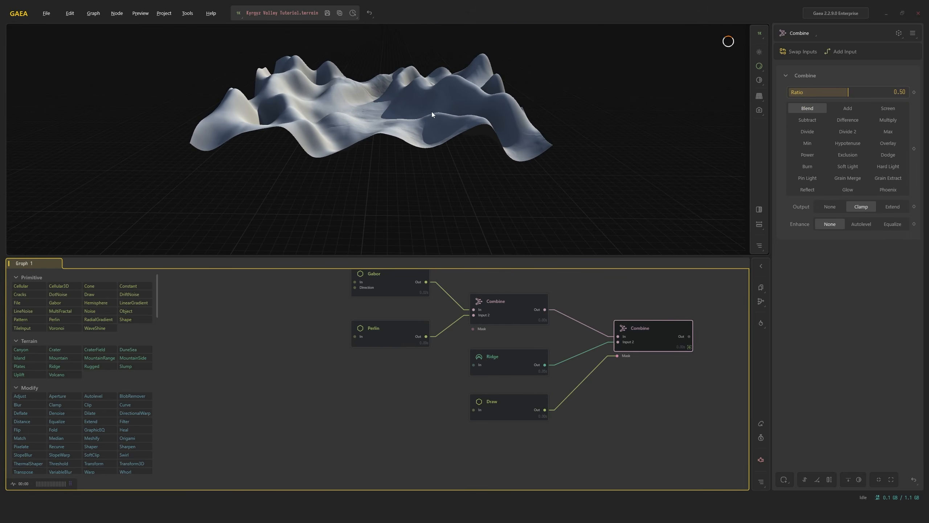
left_click_drag(431, 112, 425, 156)
scroll(406, 143, "up", 2)
scroll(407, 142, "up", 3)
scroll(421, 127, "down", 3)
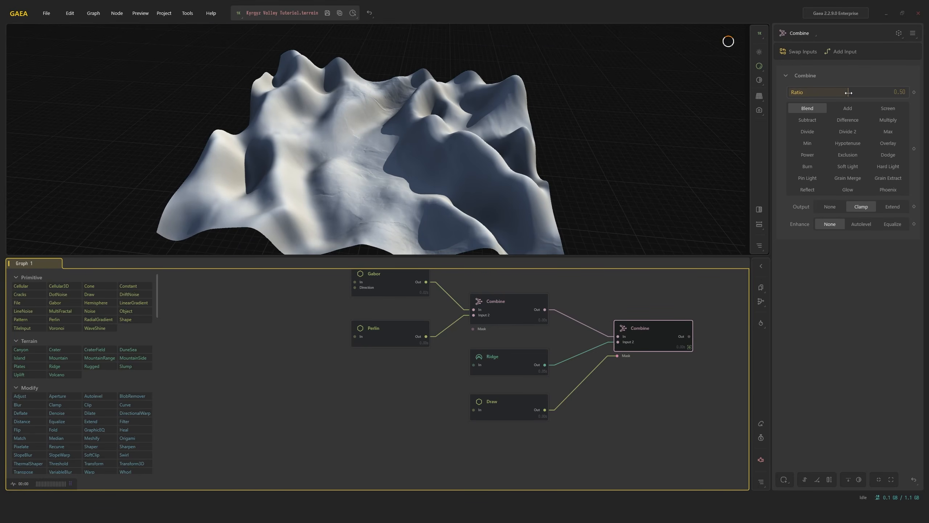
left_click_drag(885, 95, 912, 95)
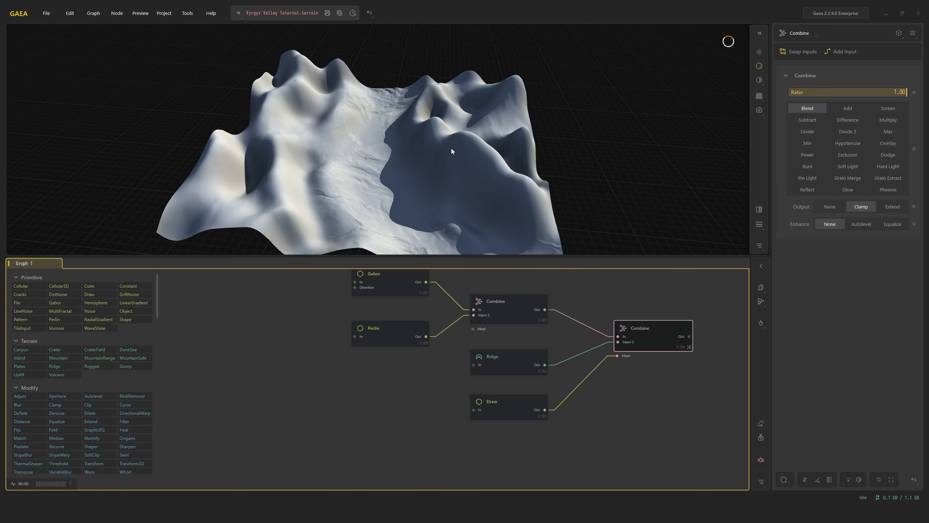
Compare the terrain previews of the first Combine, Ridge, Draw and masked Combine nodes
left_click_drag(452, 148, 510, 188)
left_click(505, 302)
left_click(621, 326)
left_click(537, 310)
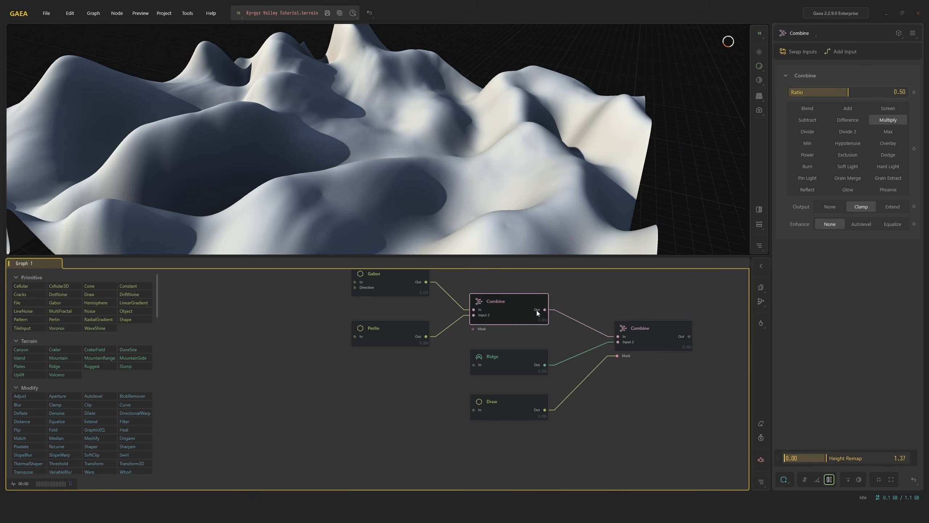
left_click(653, 327)
left_click(522, 302)
left_click(658, 325)
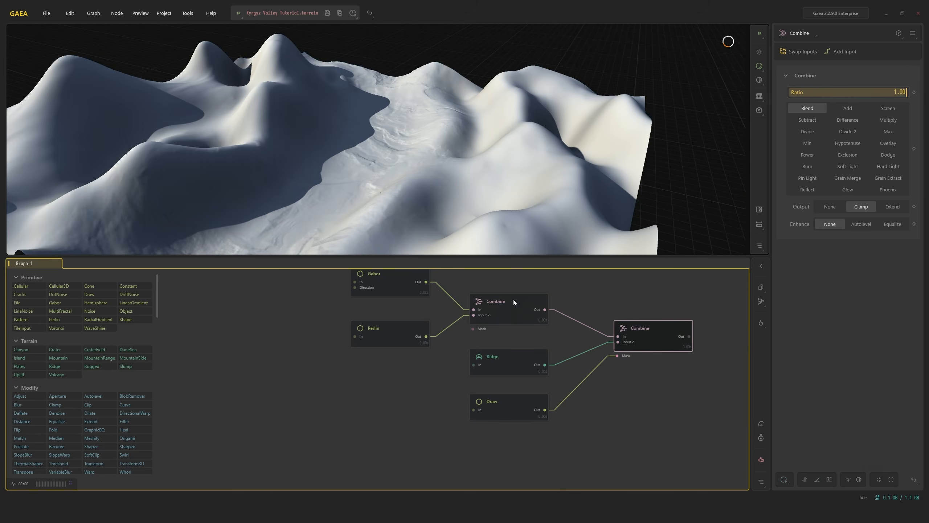
scroll(477, 139, "down", 5)
left_click_drag(478, 138, 446, 162)
scroll(336, 173, "up", 5)
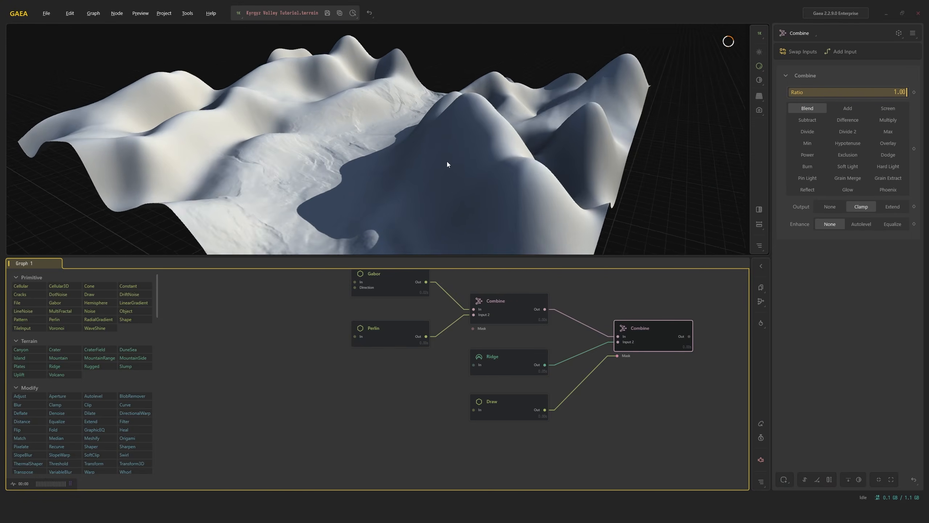
left_click(522, 373)
left_click(526, 399)
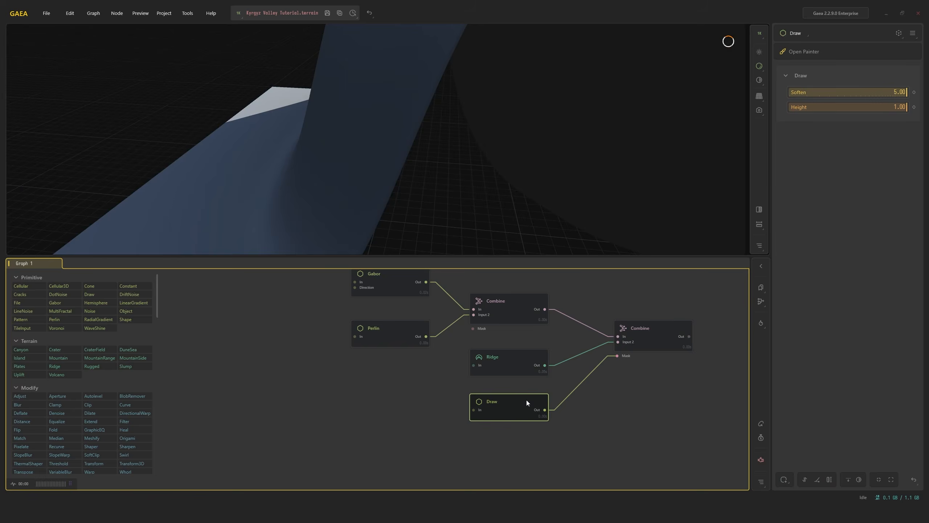
left_click(531, 364)
left_click(532, 401)
left_click(617, 347)
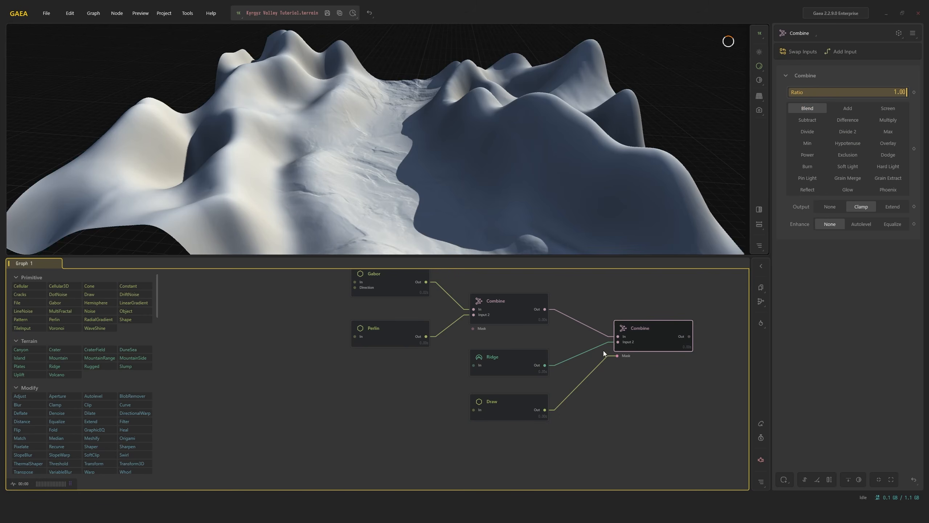
Set the Draw node's Soften to 2 and check the valley transitions on the masked Combine output
left_click(530, 398)
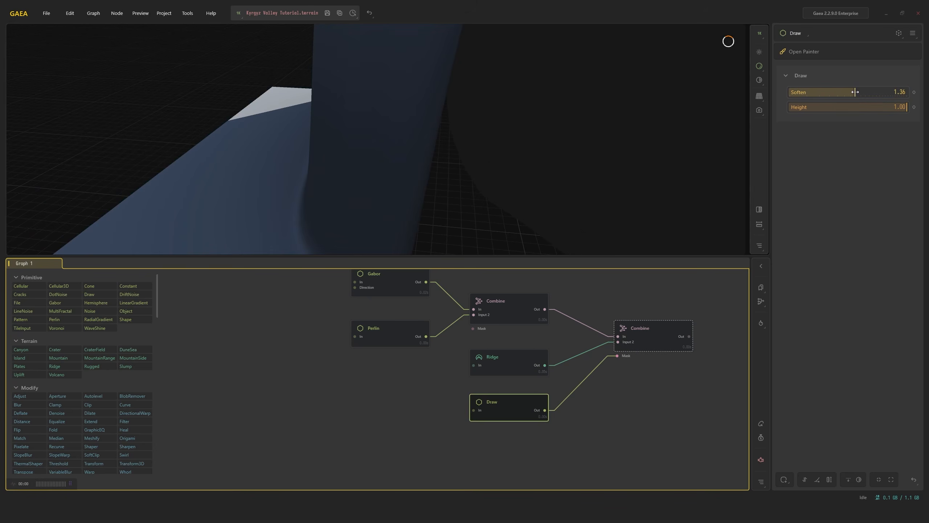
left_click_drag(869, 92, 889, 95)
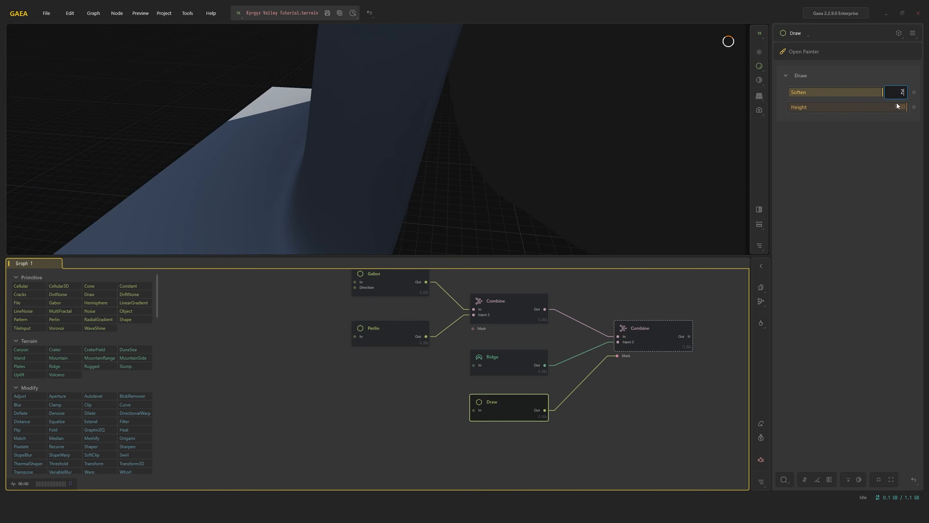
left_click(650, 346)
mouse_move(543, 228)
left_mouse_down()
mouse_move(440, 178)
mouse_move(491, 179)
mouse_move(436, 172)
mouse_move(522, 180)
mouse_move(544, 171)
left_mouse_up()
scroll(435, 173, "up", 4)
left_click_drag(539, 104, 428, 154)
scroll(421, 110, "down", 5)
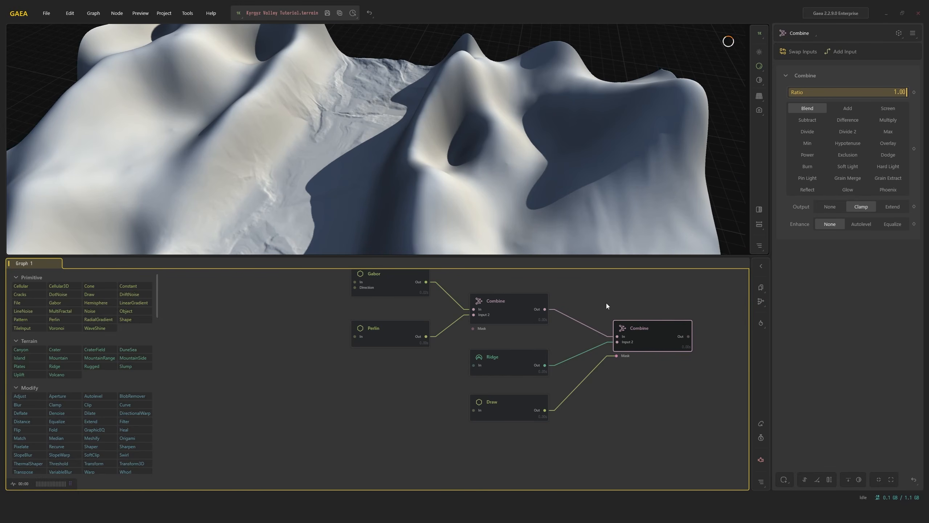
Add a Warp node and connect the masked Combine node's output to its input
middle_click_drag(635, 309, 429, 312)
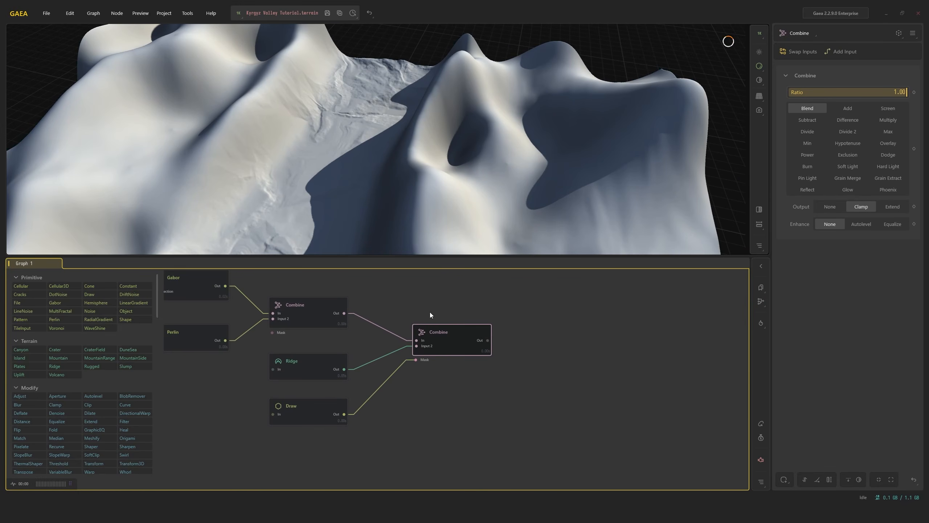
left_click_drag(499, 235, 448, 180)
right_click(543, 326)
type("wa")
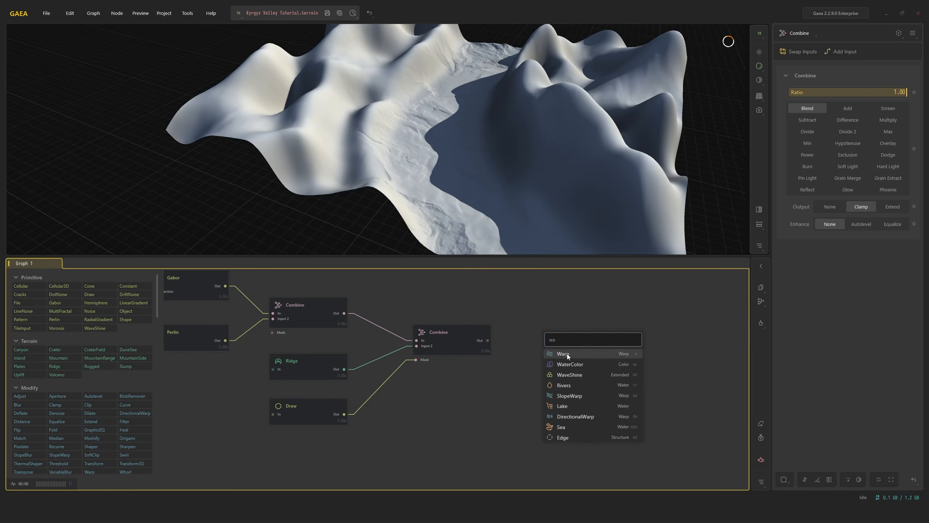
left_click(567, 353)
left_click_drag(488, 340, 546, 343)
left_click_drag(588, 342, 581, 340)
left_click(483, 329)
left_click(568, 337)
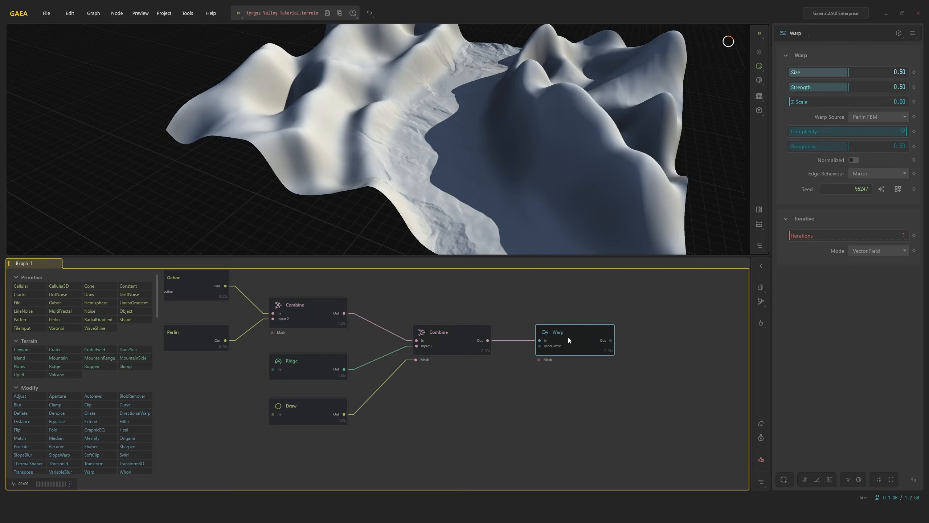
Compare the terrain before and after the Warp node, examining the slopes and valley floor from several angles
left_click_drag(540, 144, 483, 184)
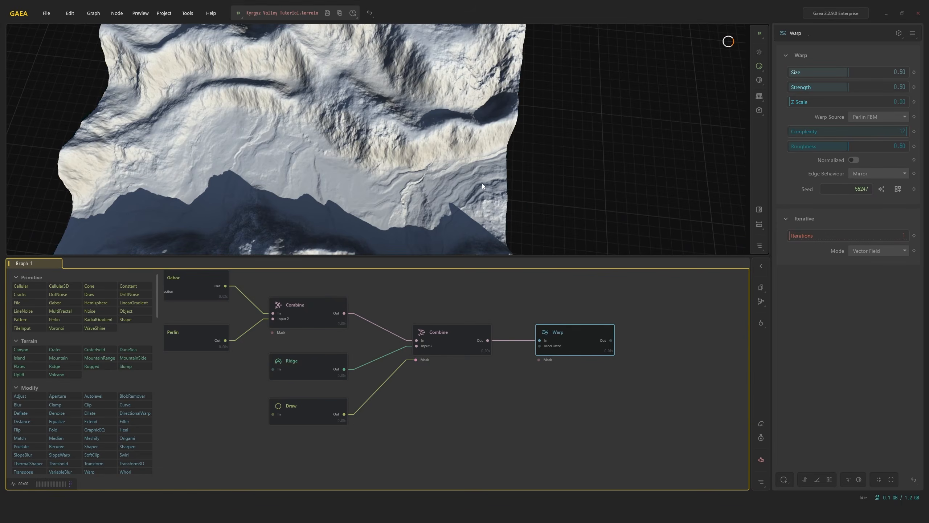
left_click(452, 349)
left_click_drag(417, 107, 454, 68)
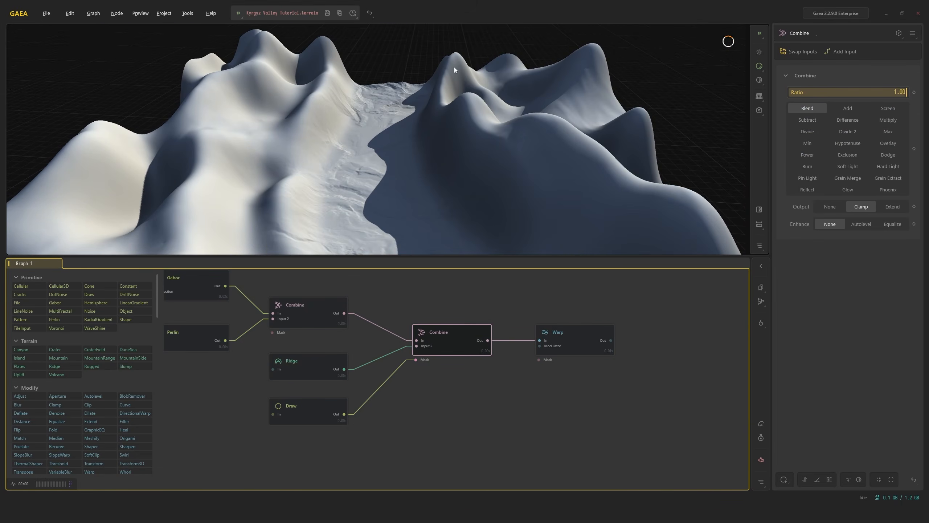
left_click(601, 347)
left_click_drag(456, 153, 506, 56)
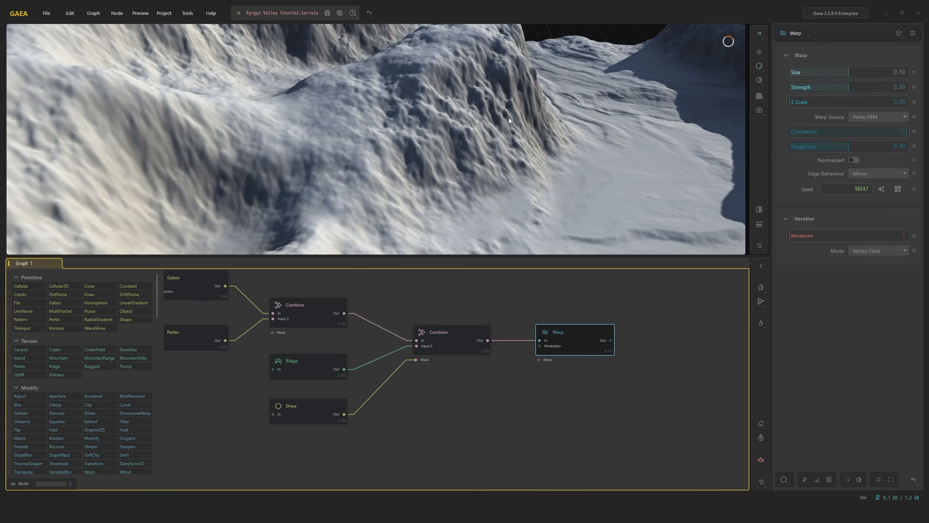
left_click(464, 328)
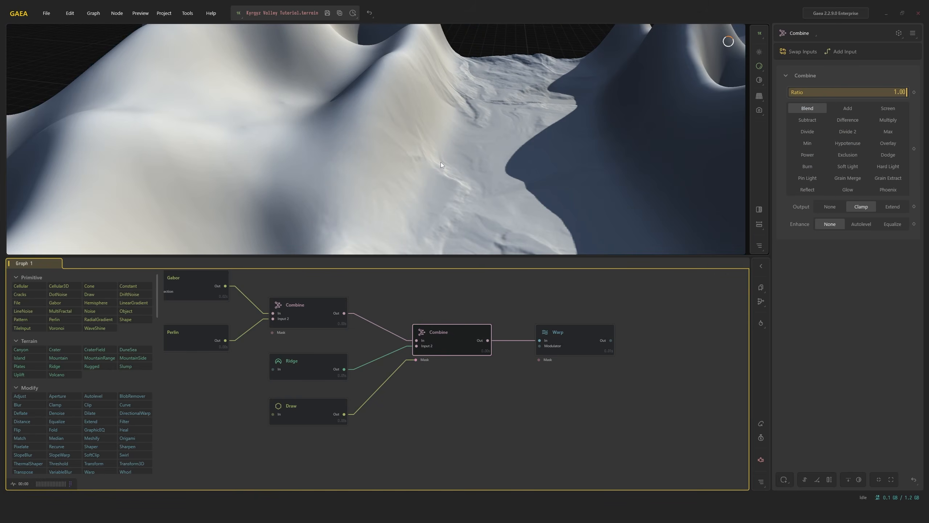
left_click_drag(441, 162, 423, 174)
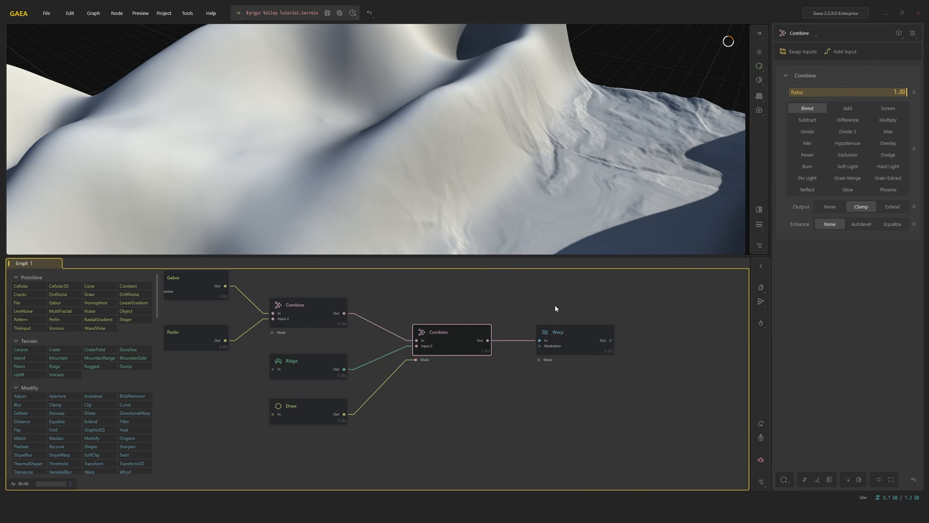
left_click(572, 329)
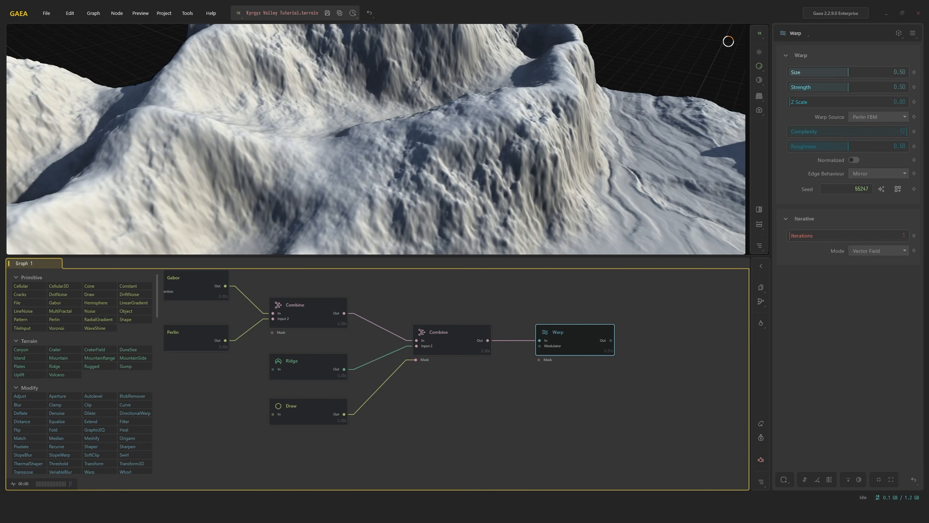
left_click(466, 333)
left_click(575, 337)
scroll(503, 188, "down", 4)
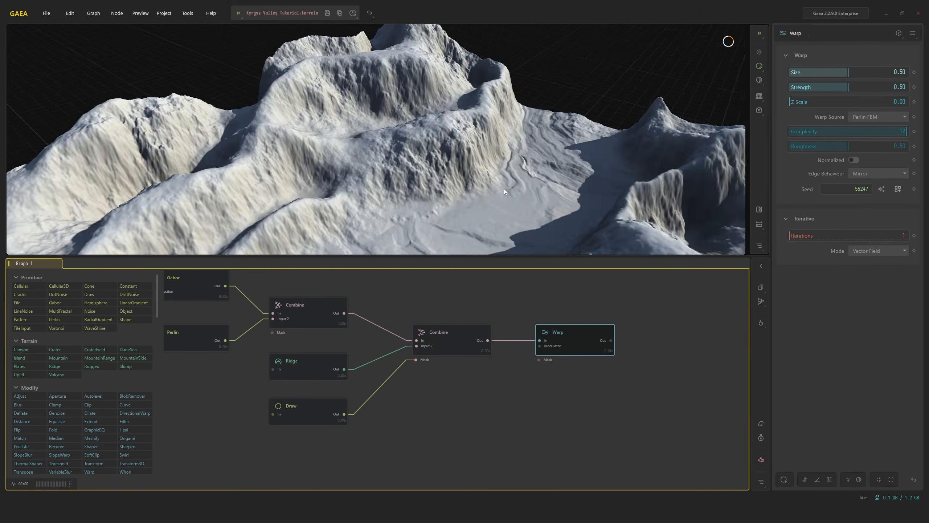
left_click_drag(504, 189, 611, 181)
scroll(604, 183, "up", 8)
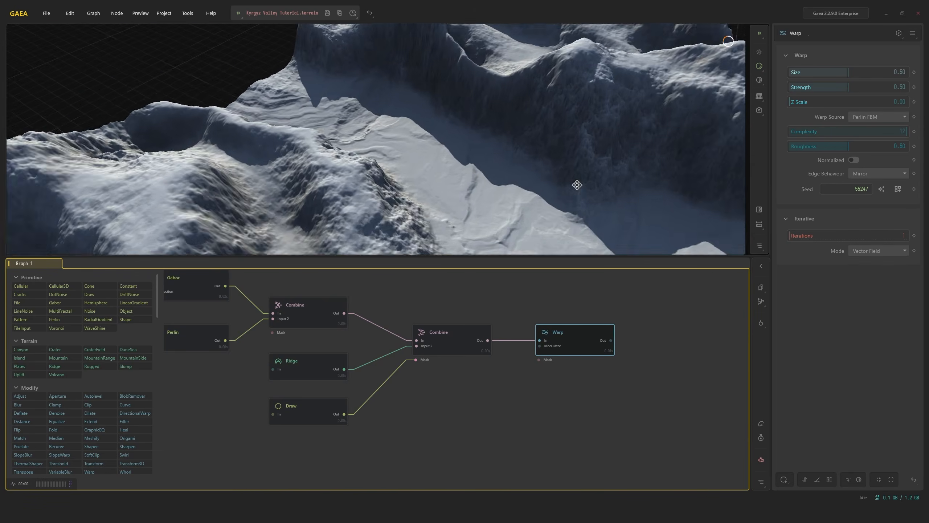
scroll(423, 145, "down", 5)
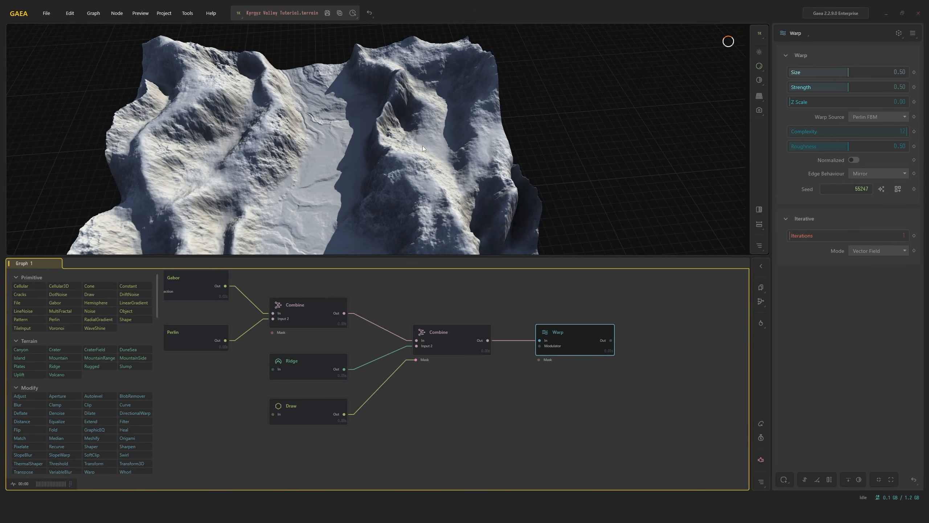
Save the terrain project and add a Rivers node to the graph beyond the Warp node
left_click_drag(422, 145, 469, 113)
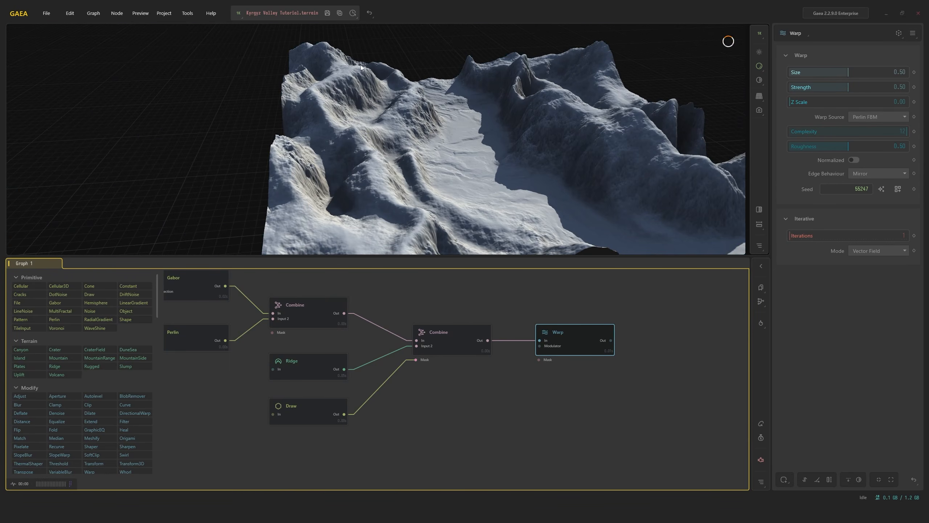
left_click(324, 16)
middle_click_drag(646, 348, 537, 348)
key("Tab")
type("ri")
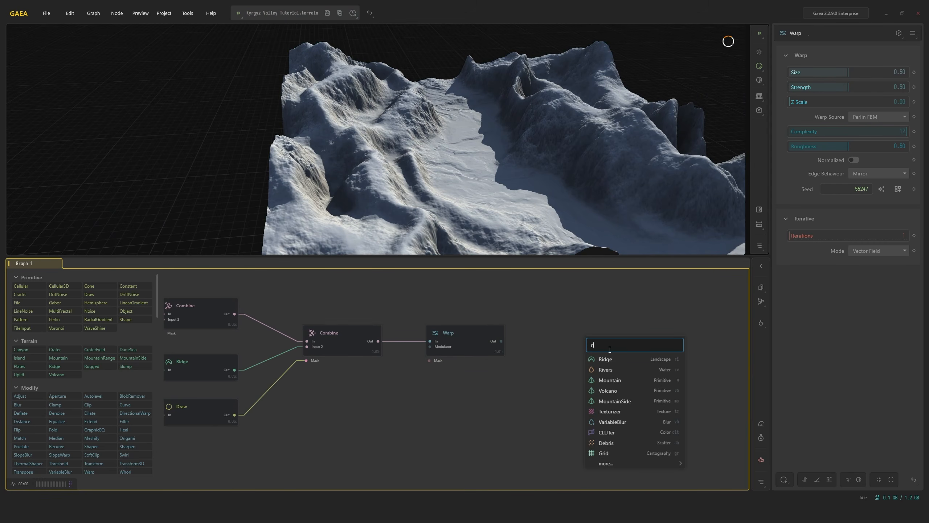
left_click(606, 368)
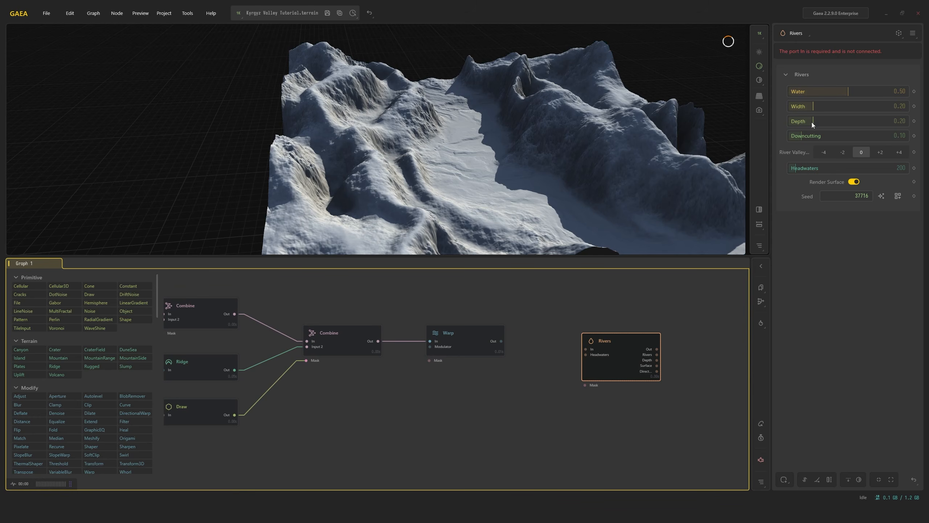
Set the Rivers node's Downcutting to 1.00, Headwaters to 500 and River Valley option to +2, and connect the Warp output to its input
left_click_drag(799, 135, 907, 135)
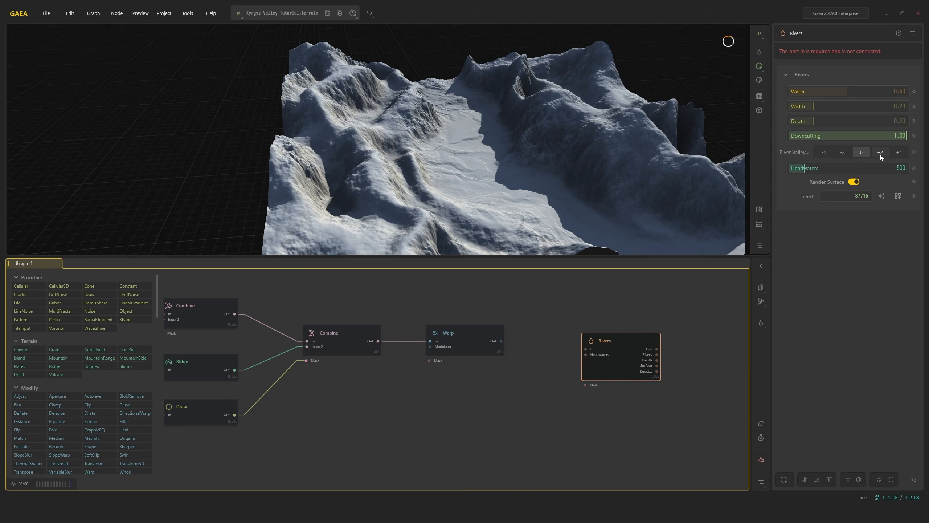
left_click_drag(620, 360, 573, 341)
Examine the river channels across the valley and compare the Rivers output with the Warp output
scroll(517, 172, "up", 5)
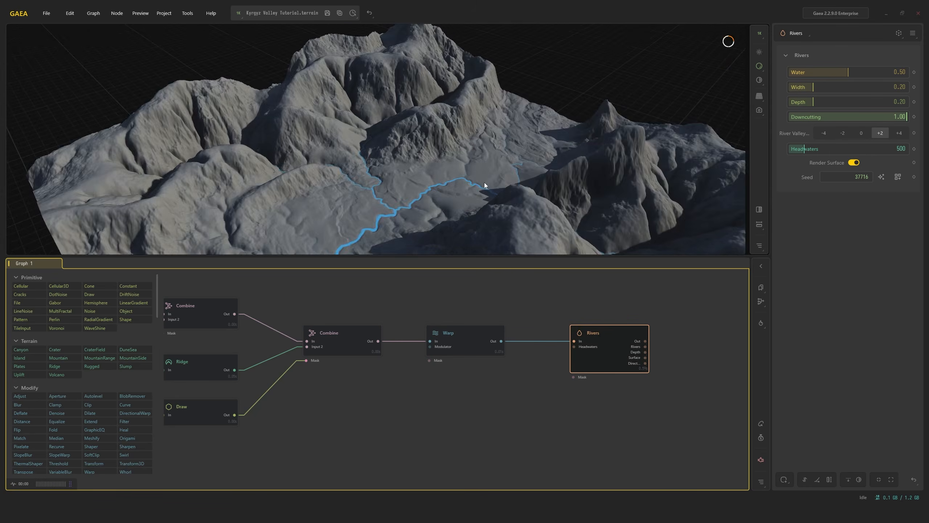
left_click_drag(488, 160, 511, 197)
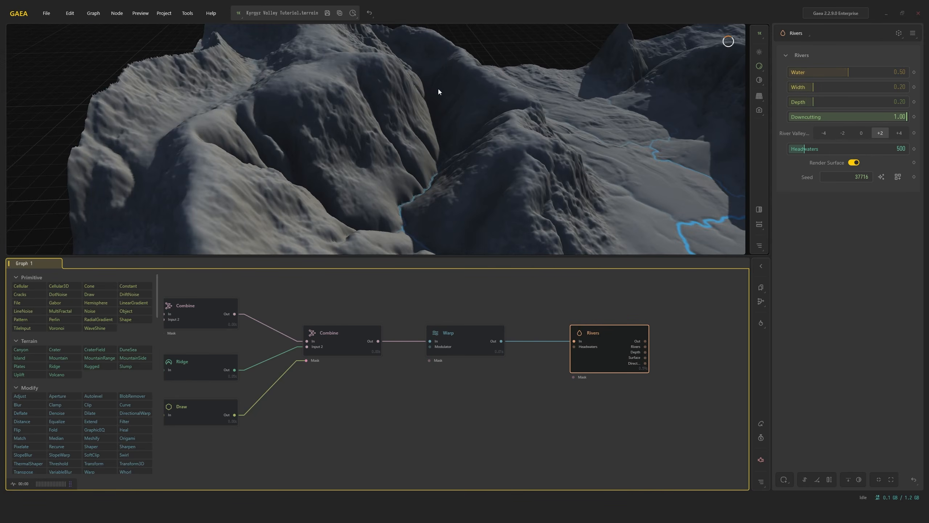
left_click_drag(438, 91, 449, 162)
left_click(475, 339)
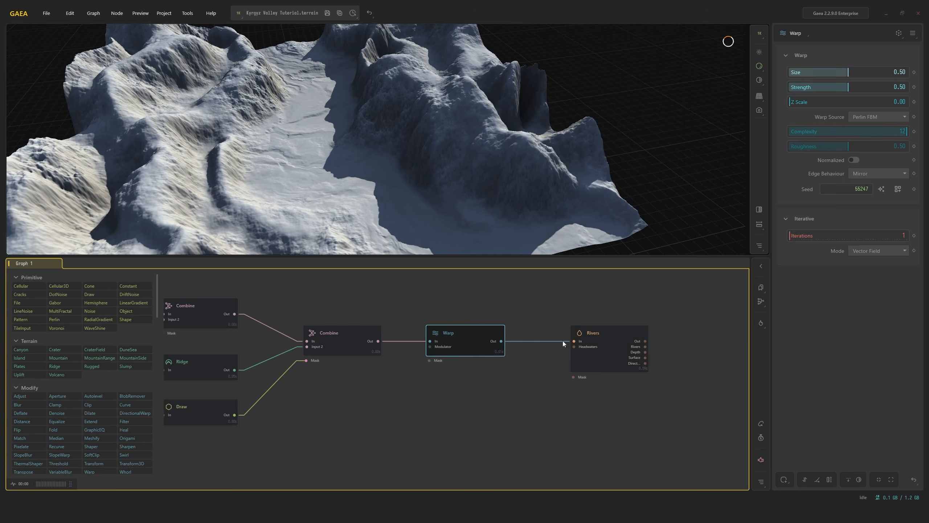
key("Right")
mouse_move(469, 206)
left_mouse_down()
mouse_move(512, 197)
mouse_move(467, 205)
left_mouse_up()
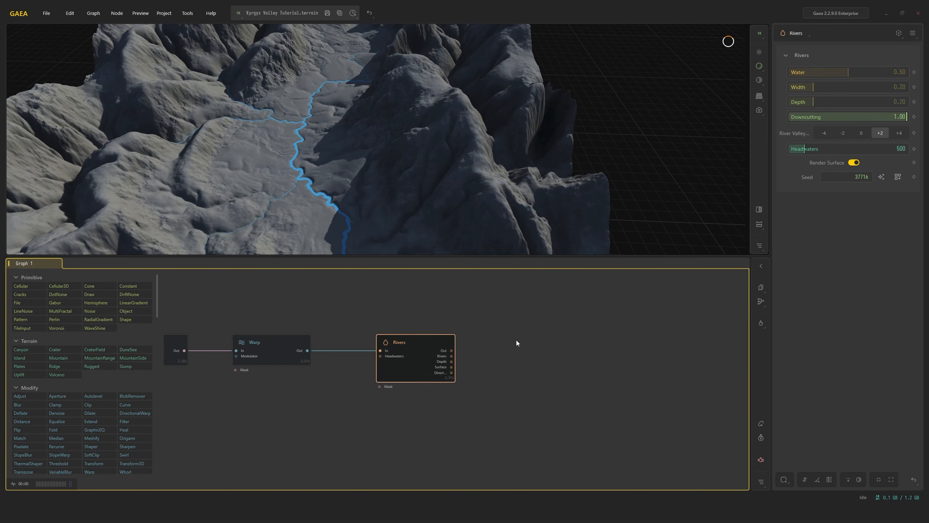
Add an Erosion2 node and connect the Rivers node's main output to its input
right_click(516, 342)
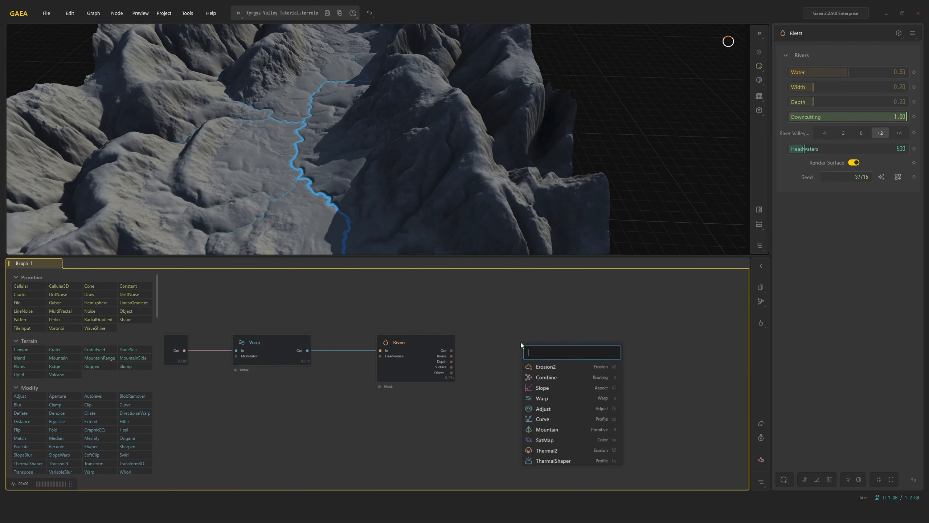
left_click(547, 367)
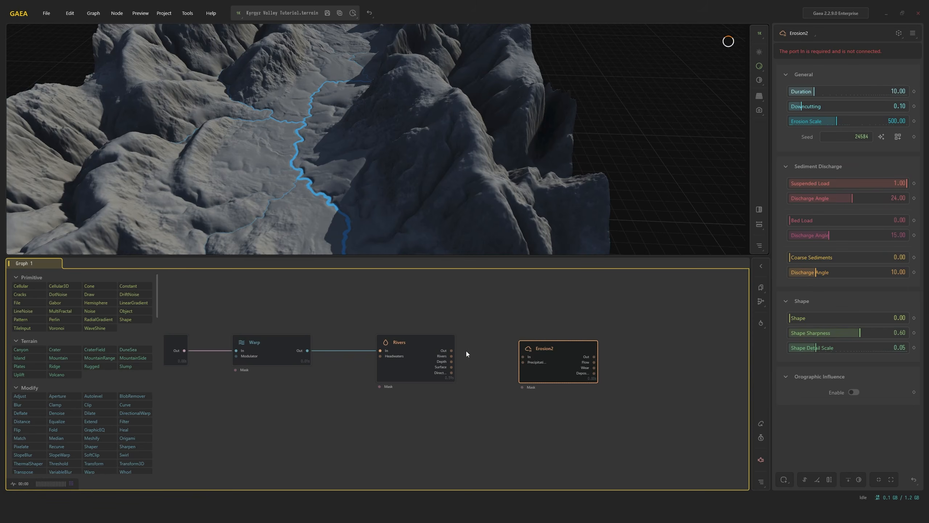
type("e2")
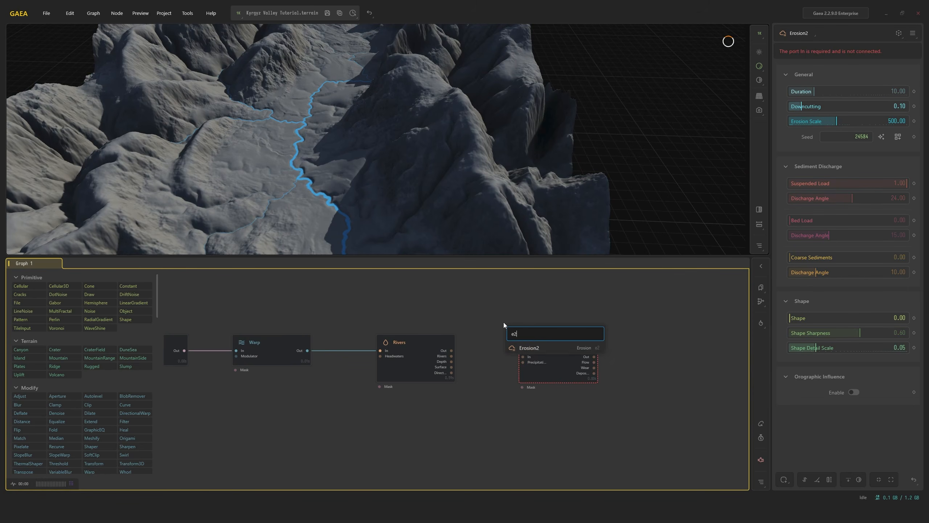
left_click(516, 371)
left_click_drag(518, 356, 522, 356)
left_click_drag(555, 363, 556, 357)
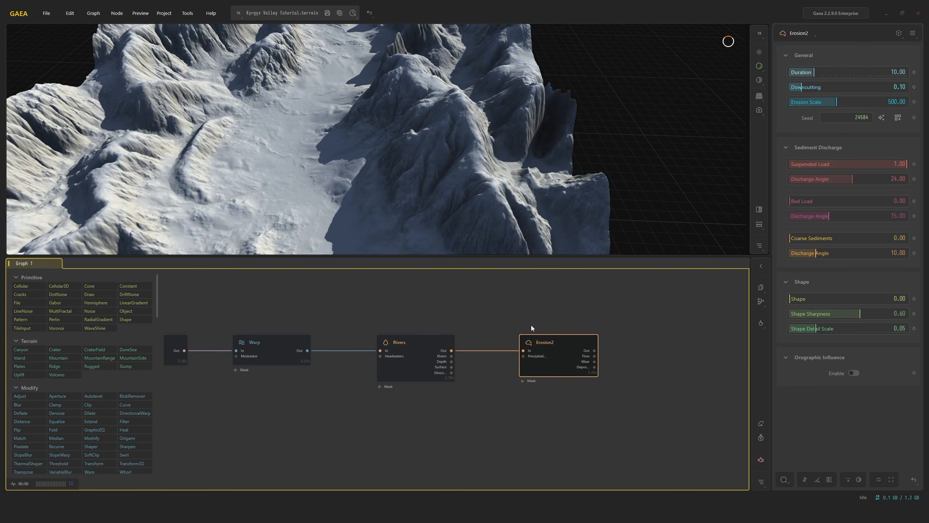
Examine the eroded slopes and valley floor of the Erosion2 output from several angles
left_click_drag(462, 205, 522, 187)
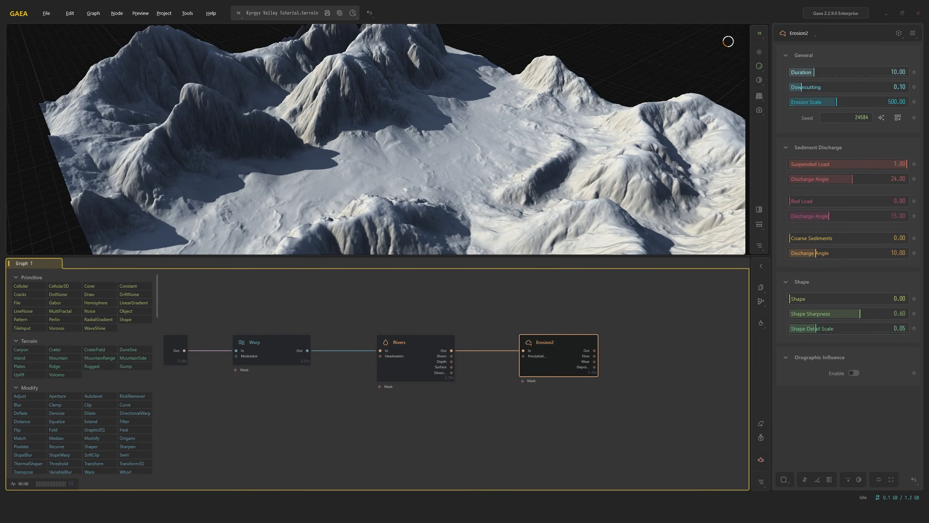
left_click_drag(505, 180, 594, 162)
left_click_drag(592, 129, 488, 128)
scroll(477, 132, "up", 3)
middle_click_drag(478, 132, 492, 113)
left_click_drag(492, 112, 392, 83)
left_click_drag(524, 153, 548, 146)
scroll(623, 103, "down", 5)
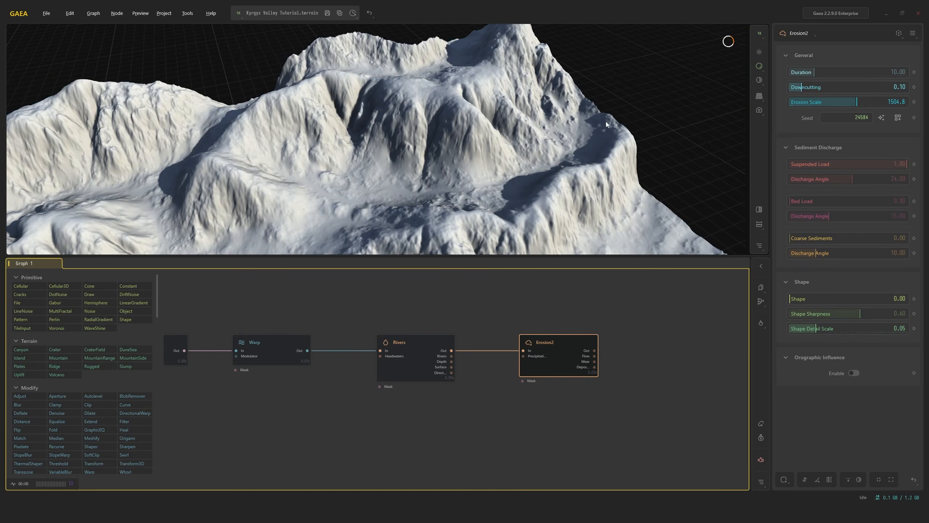
Try an Erosion Scale of 52.39 on the Erosion2 node and check the mountain slopes
left_click_drag(605, 121, 614, 115)
left_click_drag(877, 105, 802, 106)
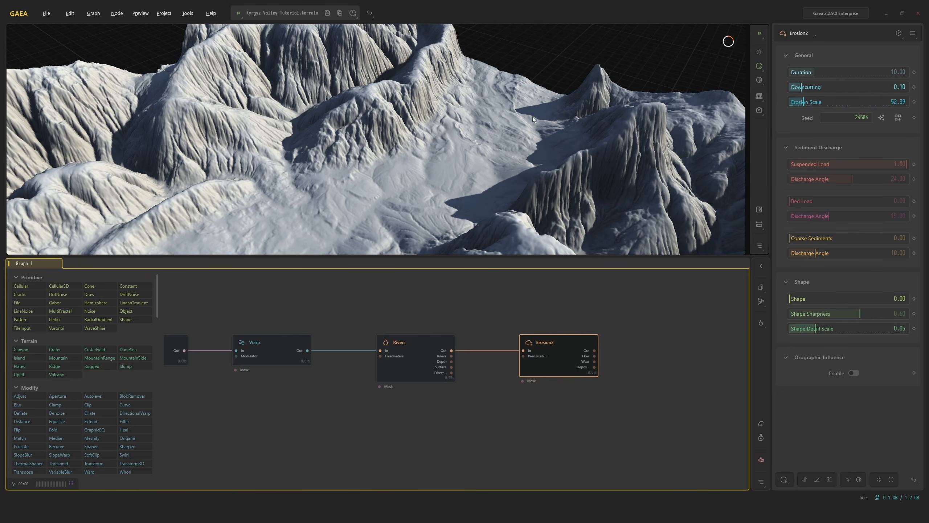
left_click_drag(533, 119, 574, 119)
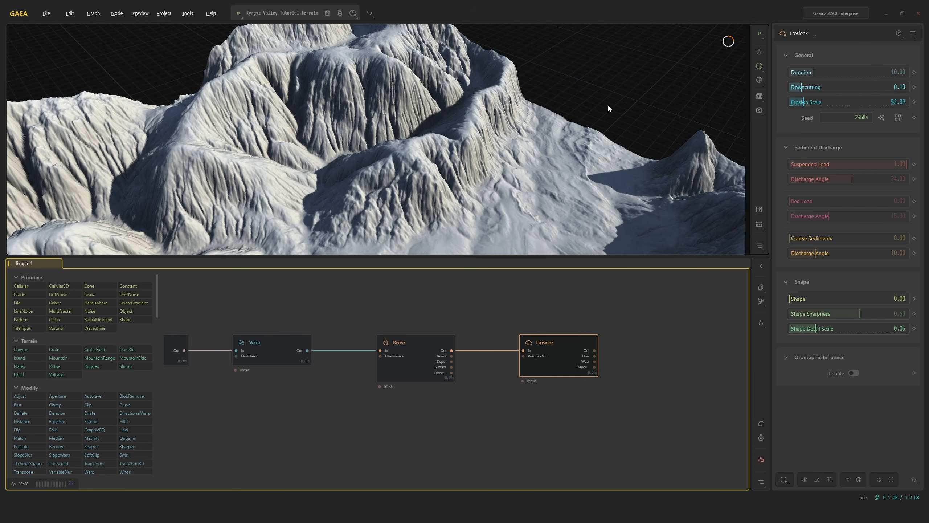
Set the Erosion2 node's Erosion Scale to 200 and check the mountain slopes
double_click(896, 101)
type("200")
key("Return")
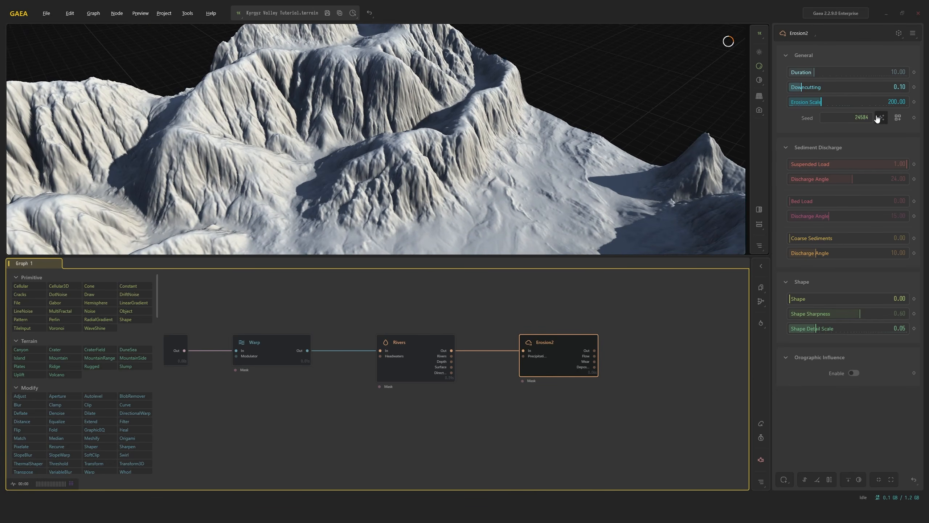
mouse_move(490, 129)
left_mouse_down()
mouse_move(460, 97)
mouse_move(479, 115)
left_mouse_up()
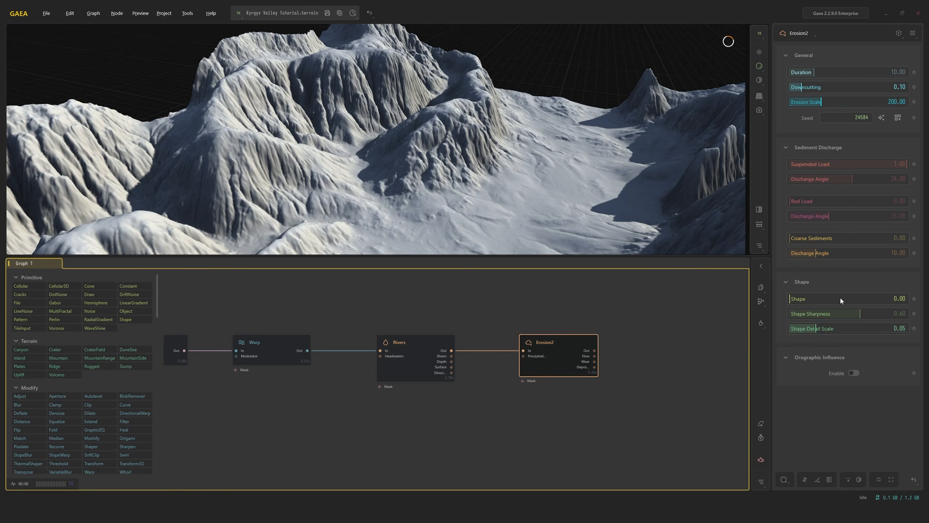
Set the Erosion2 node's Shape to 0.50
left_click_drag(840, 298, 841, 299)
left_click_drag(550, 208, 476, 169)
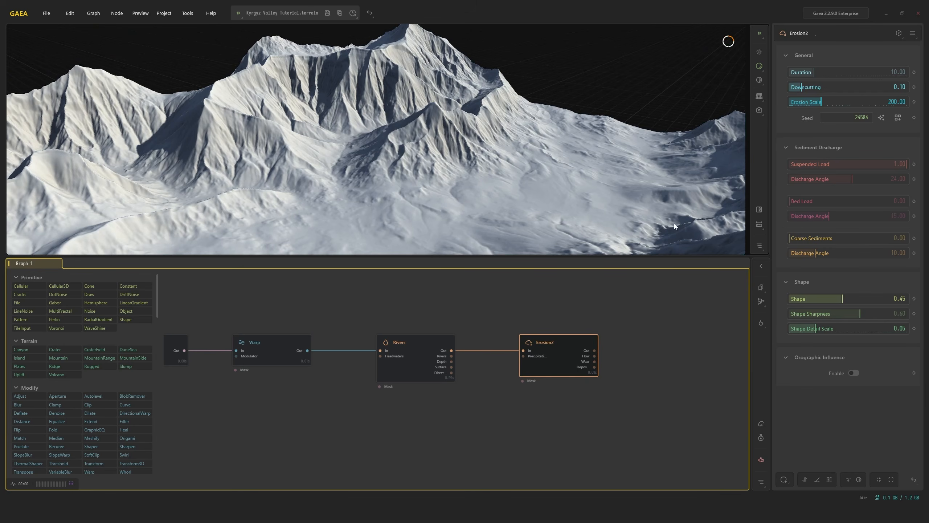
left_click_drag(842, 298, 849, 298)
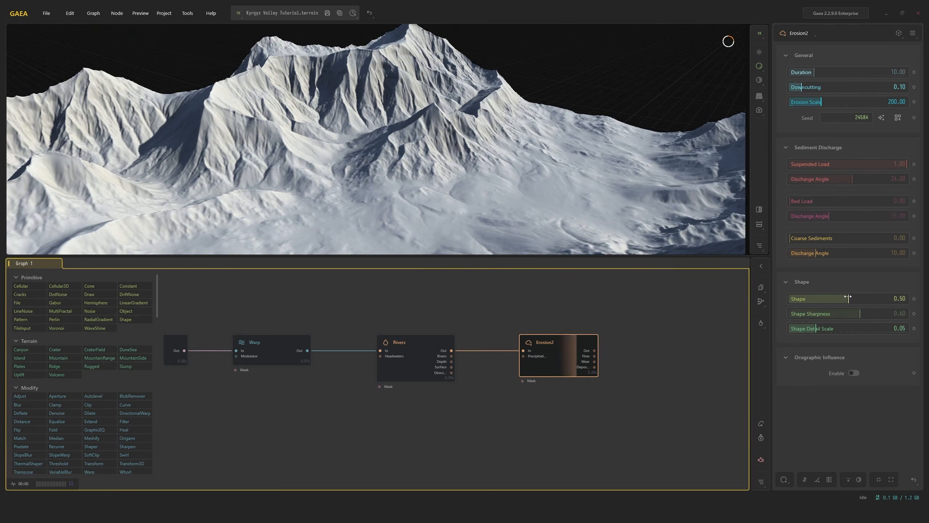
key("alt")
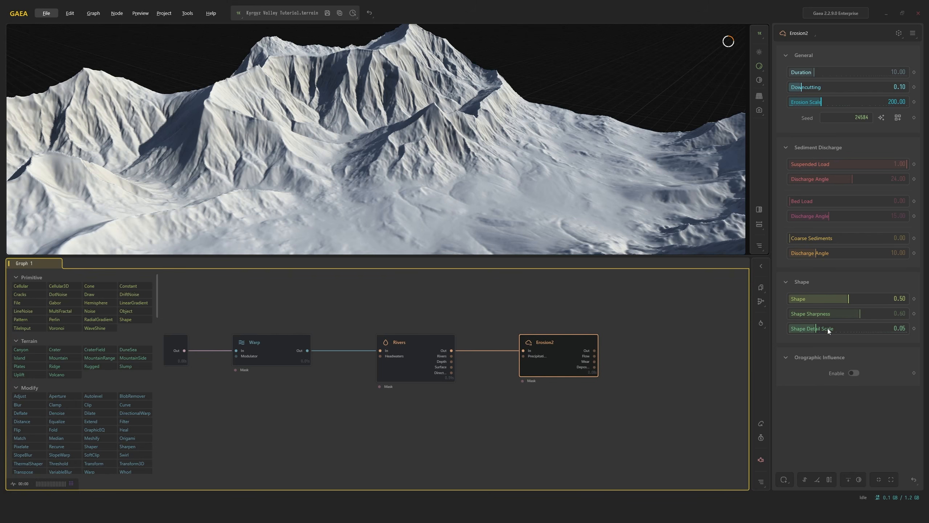
Try the Erosion2 node's Shape Detail Scale at 1.00 and at 0.00, comparing the ridges and slopes
left_click_drag(827, 328, 907, 328)
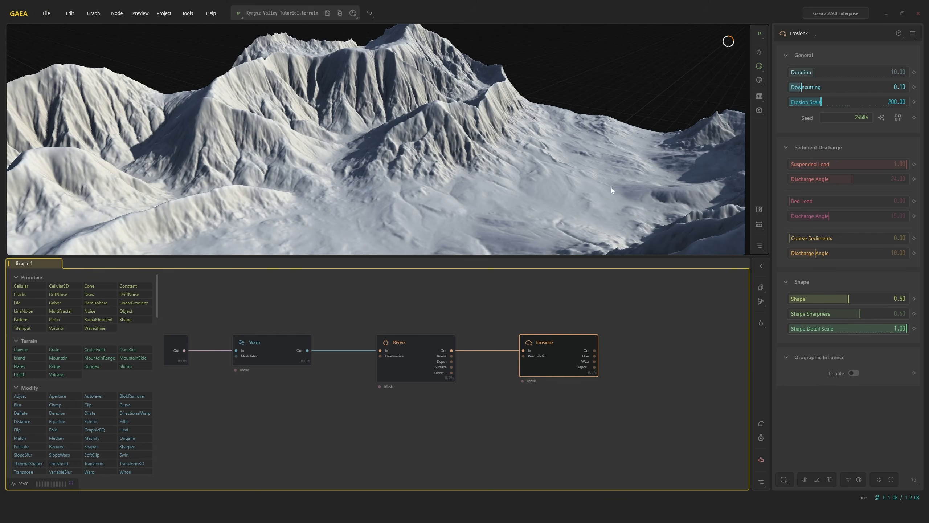
left_click_drag(584, 198, 602, 198)
left_click_drag(526, 183, 461, 125)
scroll(433, 172, "up", 3)
scroll(415, 151, "down", 3)
left_click_drag(833, 328, 771, 324)
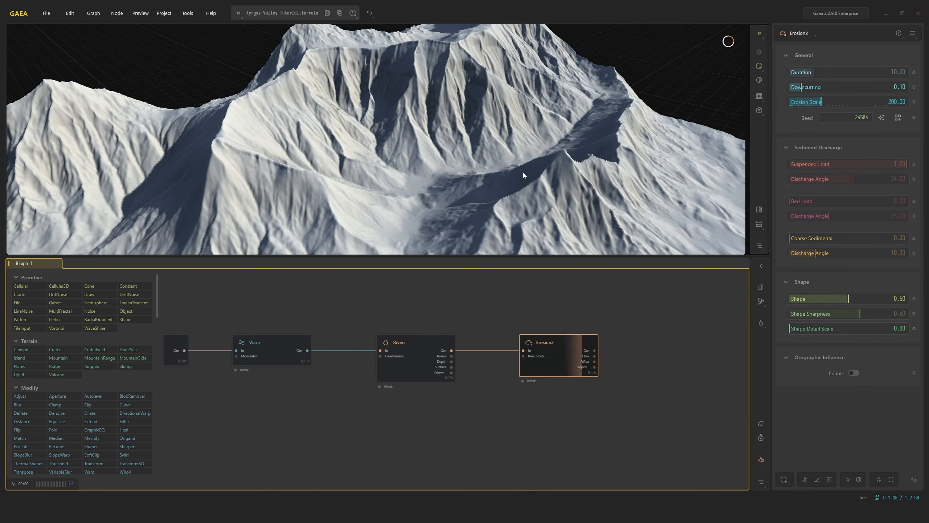
left_click_drag(495, 174, 431, 102)
Increase the terrain preview resolution and examine the finer erosion detail on the ridges and valley
left_click(238, 13)
left_click(252, 45)
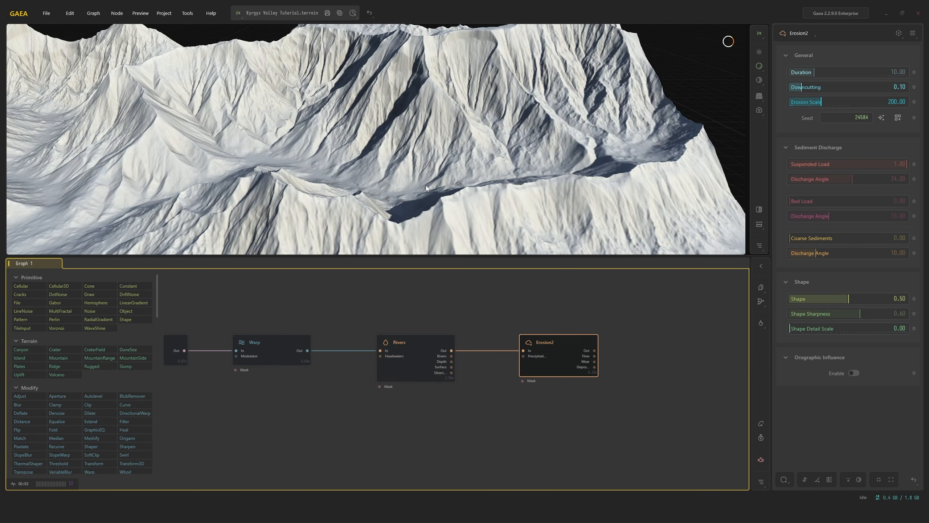
left_click_drag(425, 185, 472, 200)
left_click_drag(464, 138, 476, 164)
left_click_drag(478, 112, 767, 143)
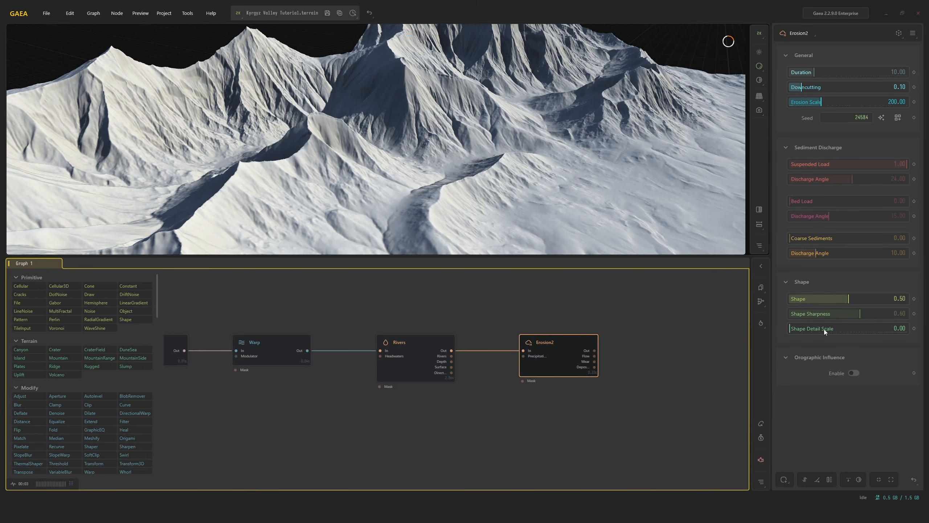
Set the Erosion2 node's Shape Detail Scale to 1.00 and check the eroded ridges
left_click(812, 329)
left_click_drag(812, 328, 907, 328)
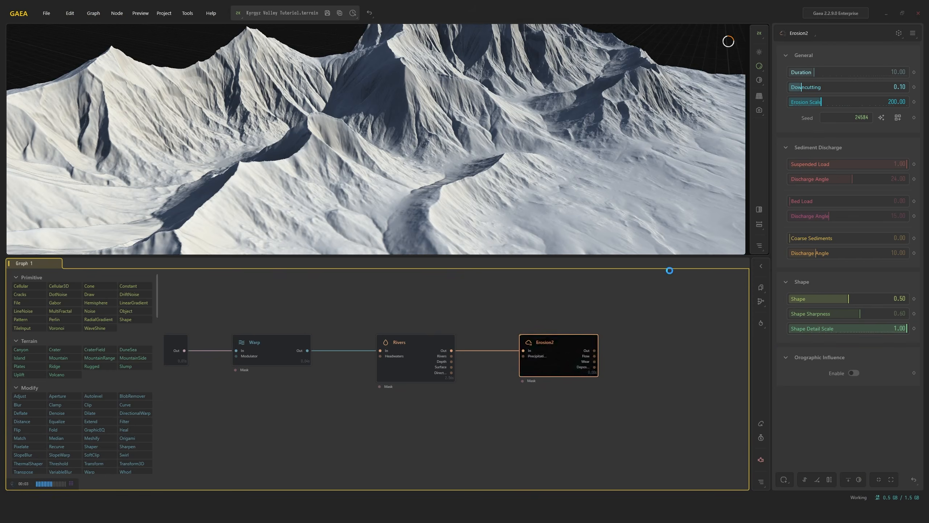
left_click_drag(590, 138, 520, 190)
Compare the Rivers and Erosion2 outputs, examining the slopes, flow lines and sediment on the valley floor
left_click(429, 343)
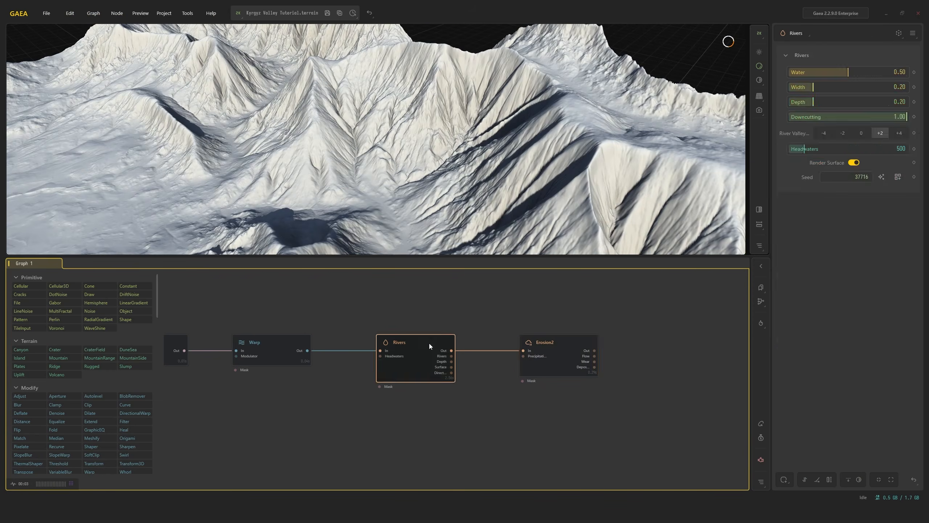
left_click(540, 350)
left_click_drag(424, 340, 423, 336)
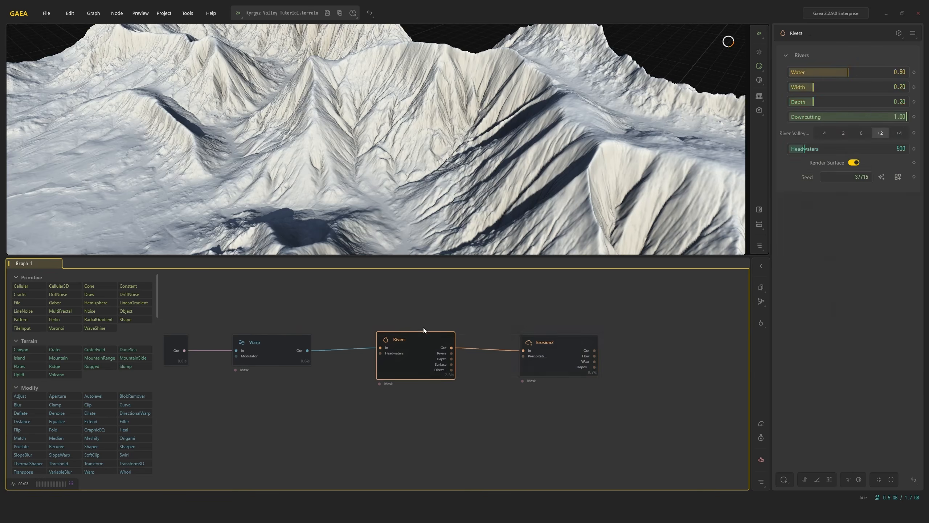
left_click_drag(516, 200, 565, 289)
left_click(561, 338)
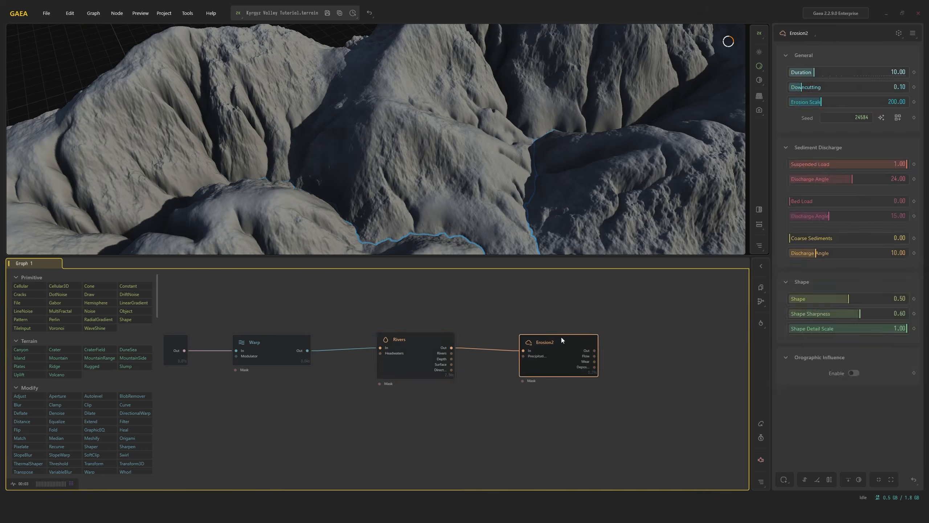
left_click_drag(554, 167, 524, 125)
left_click(430, 356)
left_click(555, 348)
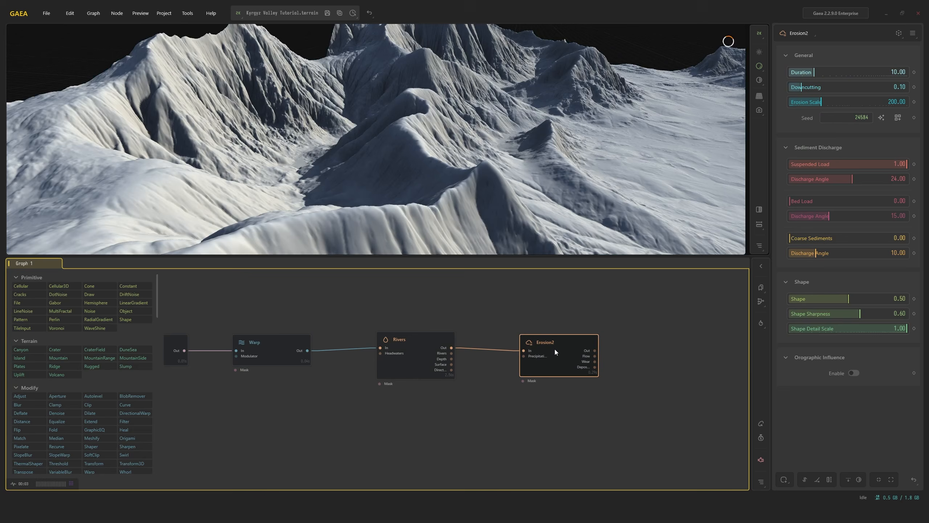
left_click_drag(511, 154, 484, 185)
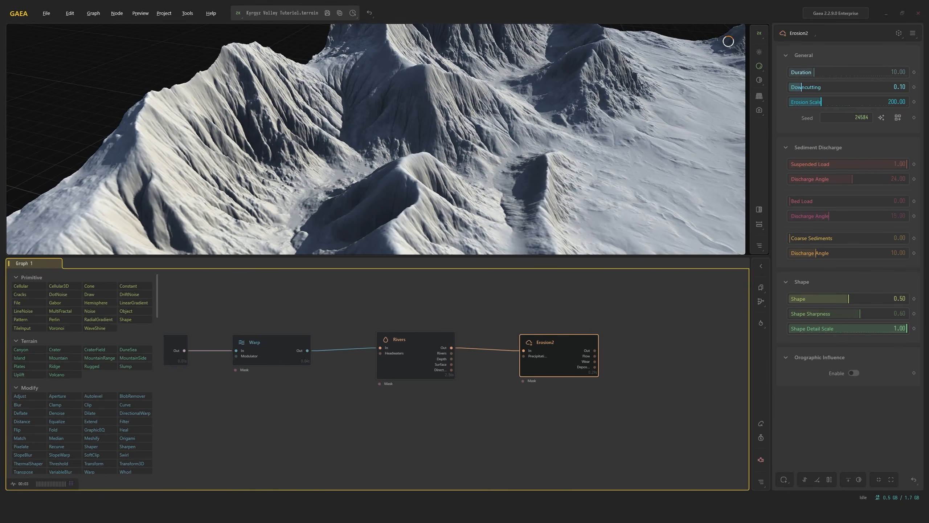
left_click_drag(477, 161, 453, 143)
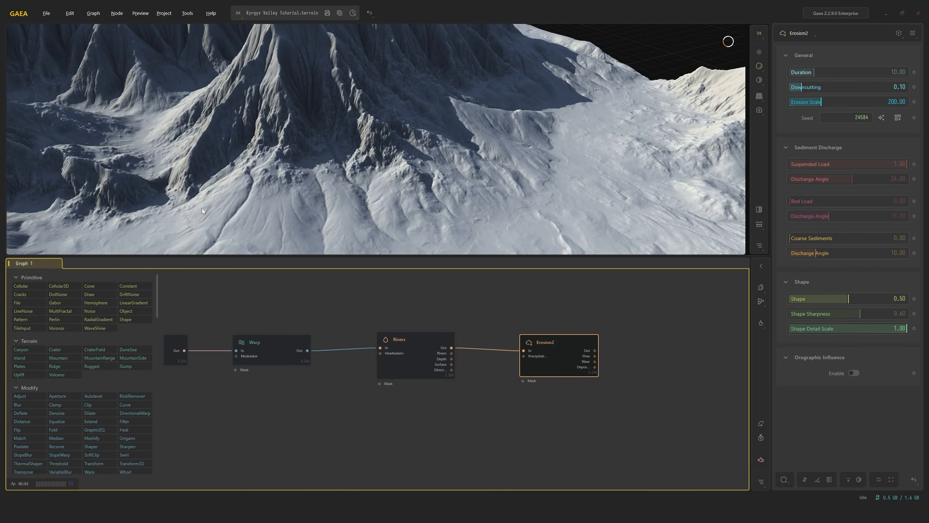
left_click_drag(168, 188, 508, 248)
Add a HydroFix node, connect the Erosion2 node's main output to its input and tidy the node placement
right_click(631, 348)
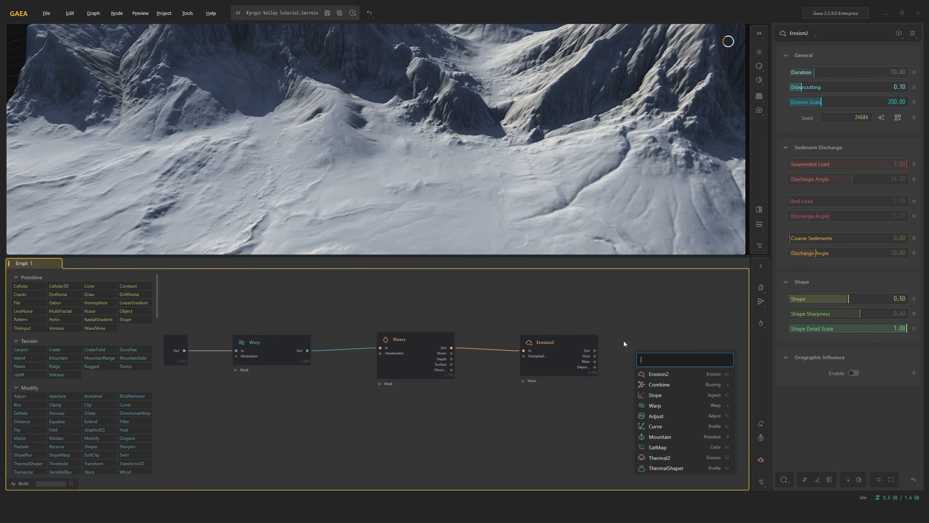
left_click(662, 387)
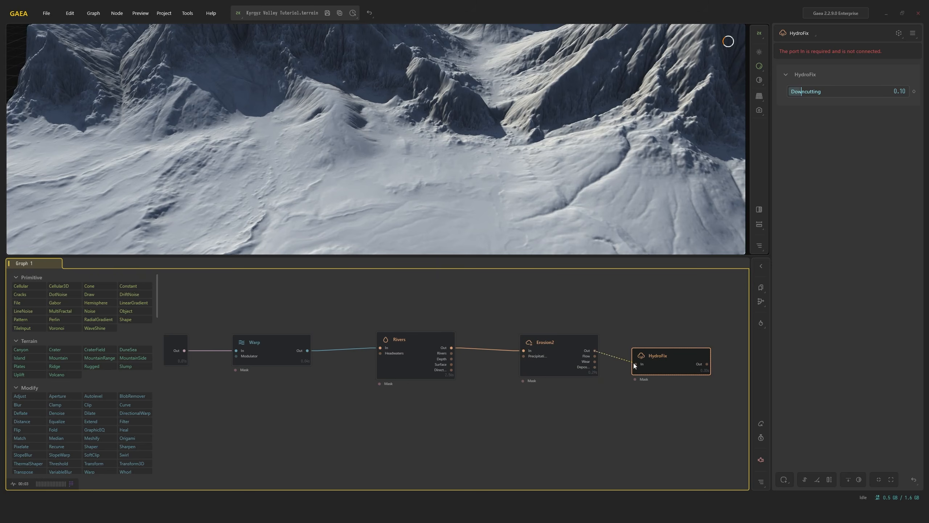
left_click_drag(632, 363, 666, 355)
left_click(569, 348)
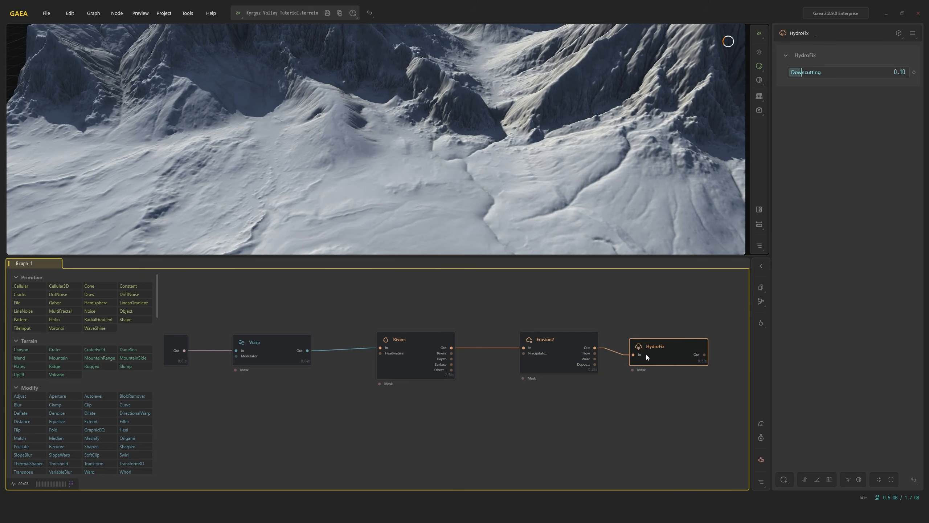
Compare the Erosion2 and HydroFix outputs, examining the flow lines across the valley floor
left_click_drag(604, 178, 551, 188)
left_click(524, 347)
left_click(635, 345)
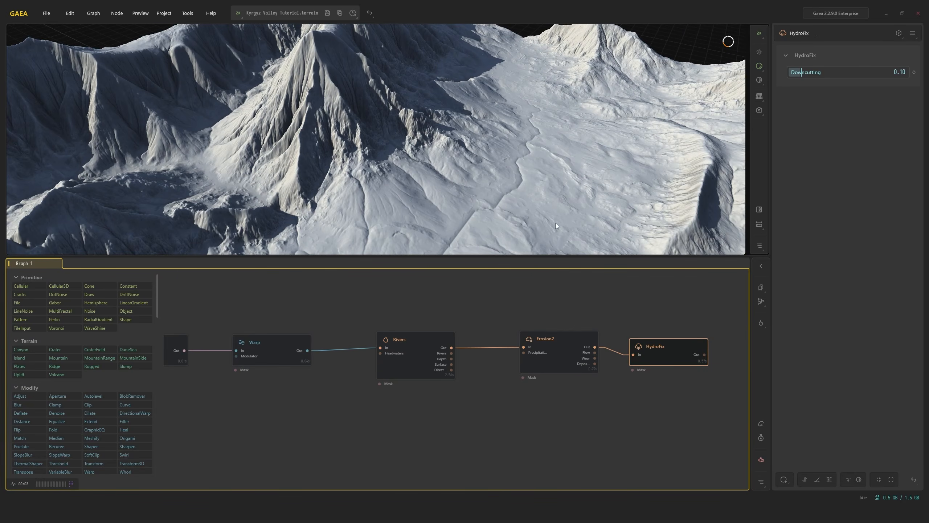
left_click_drag(555, 222, 521, 208)
Arrange the Rivers, Erosion2 and HydroFix nodes in a compact, evenly aligned row after the Warp node
left_click_drag(561, 356, 527, 358)
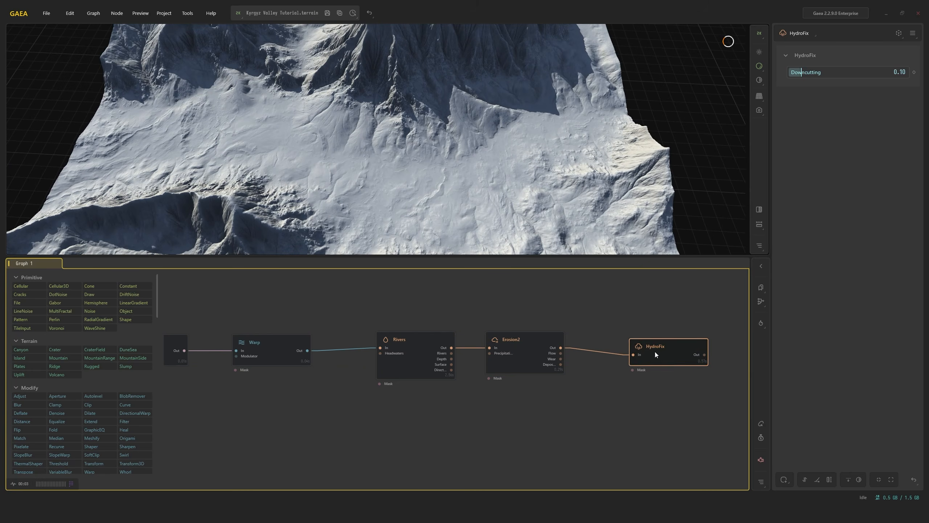
left_click_drag(655, 351, 628, 349)
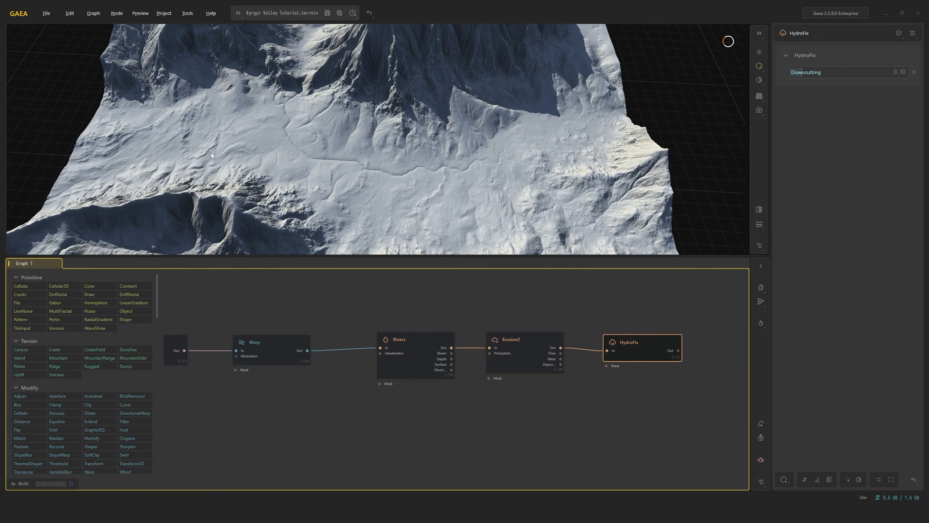
left_click_drag(289, 129, 316, 114)
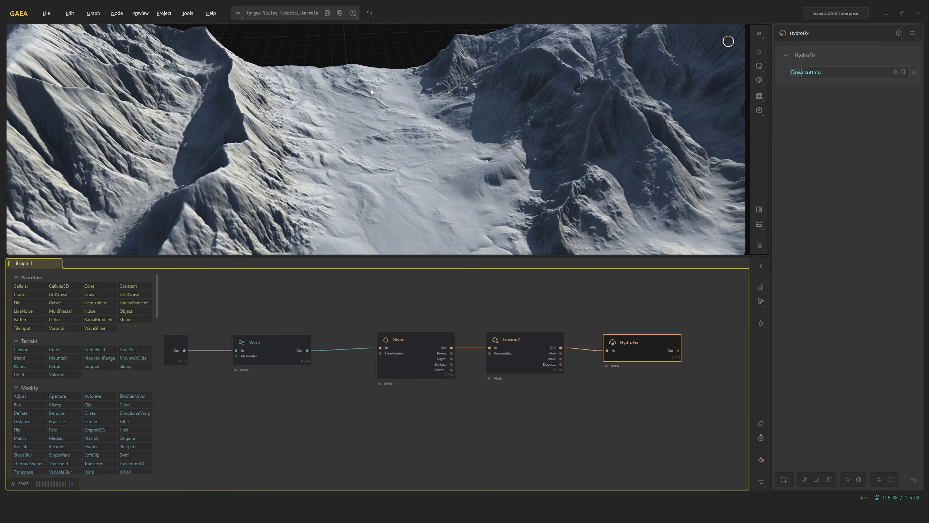
left_click_drag(370, 88, 490, 198)
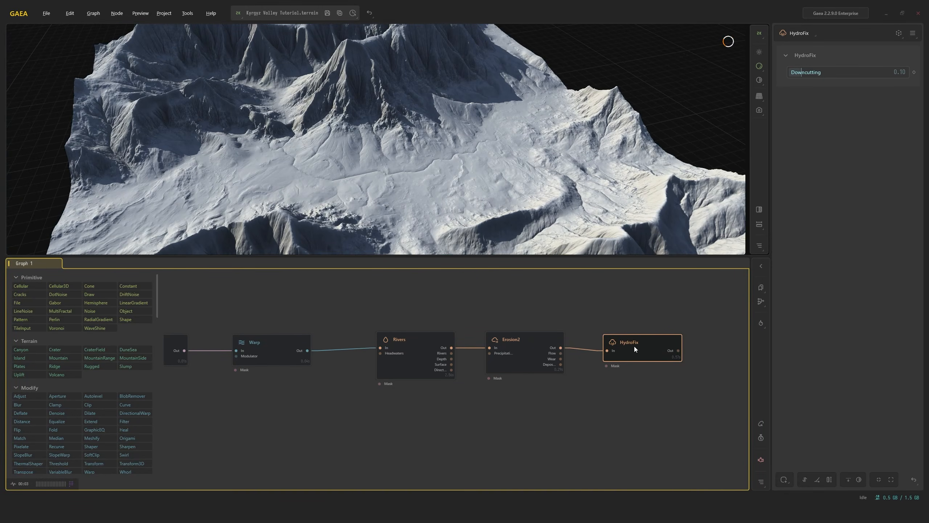
left_click_drag(635, 348, 629, 342)
left_click_drag(421, 351, 419, 354)
left_click_drag(527, 350, 529, 353)
left_click_drag(613, 352, 613, 355)
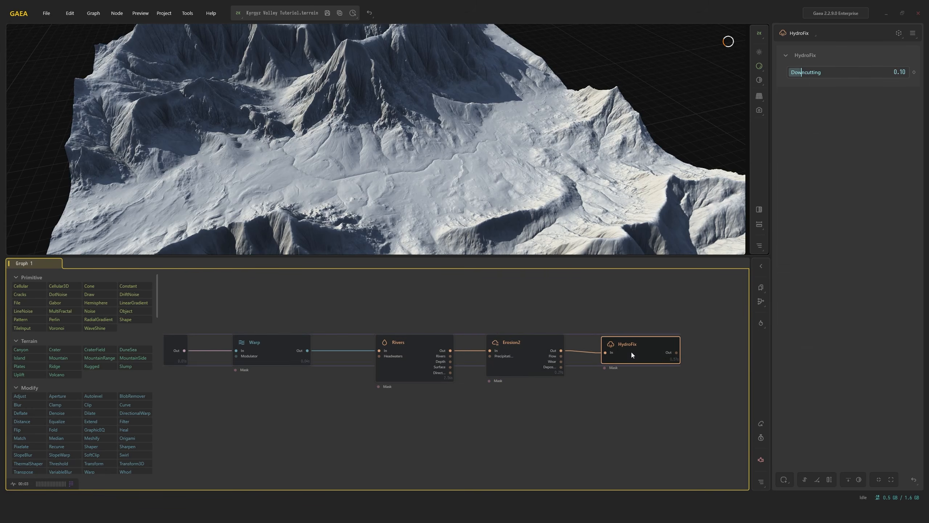
Add a ThermalShaper node fed by the HydroFix output at the end of the chain
scroll(524, 169, "down", 5)
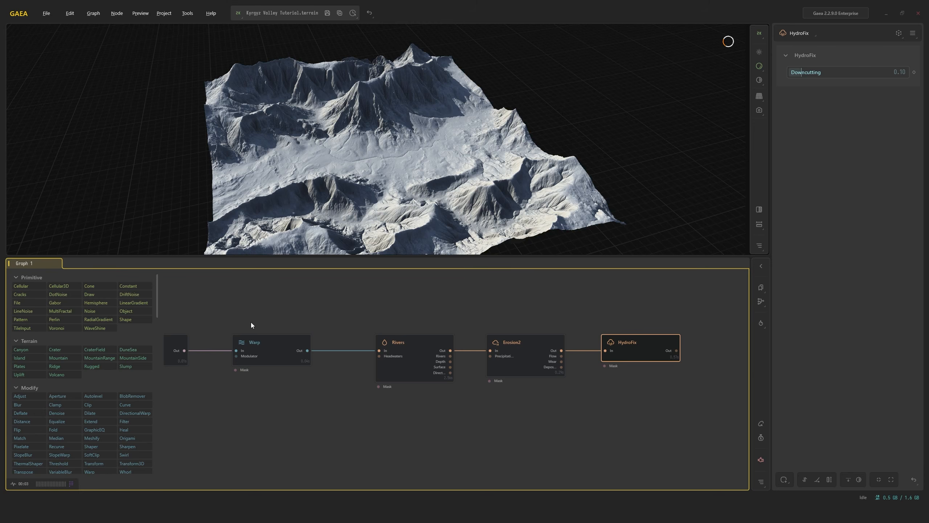
scroll(62, 388, "down", 2)
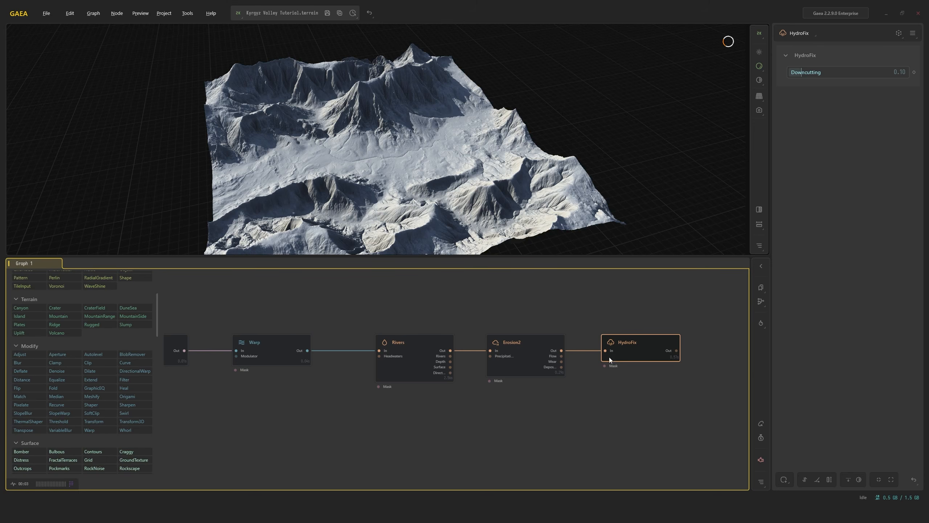
middle_click_drag(609, 357, 410, 368)
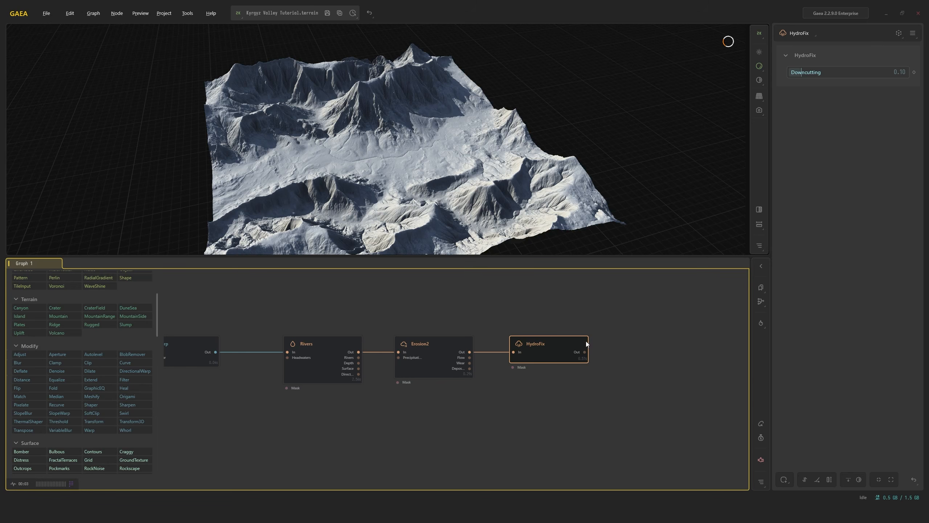
left_click(29, 421)
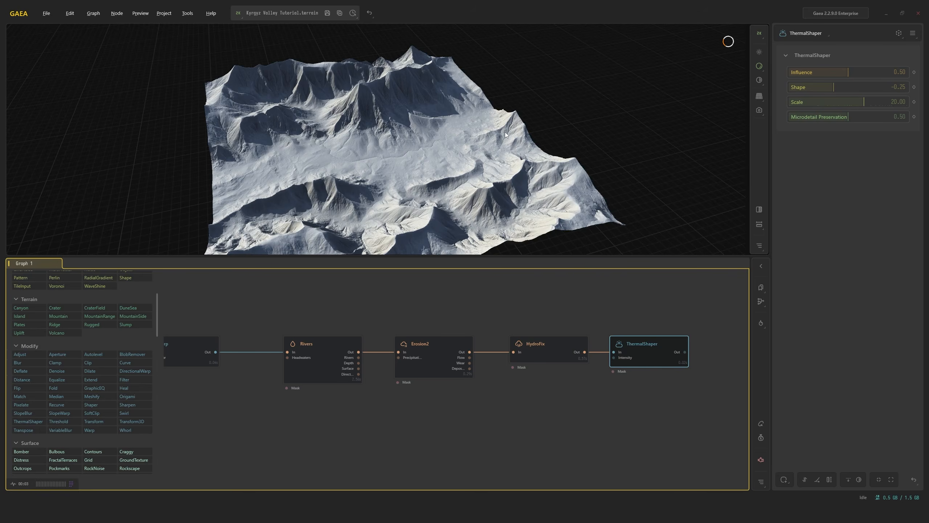
Examine the ThermalShaper's effect on the ridges, slopes and valley floor from several angles
left_click_drag(504, 133, 471, 130)
scroll(469, 132, "up", 4)
middle_click_drag(469, 131, 388, 132)
mouse_move(388, 132)
left_mouse_down()
mouse_move(320, 144)
mouse_move(342, 128)
mouse_move(399, 131)
mouse_move(430, 117)
mouse_move(354, 135)
mouse_move(392, 120)
left_mouse_up()
scroll(384, 120, "down", 4)
scroll(384, 128, "up", 4)
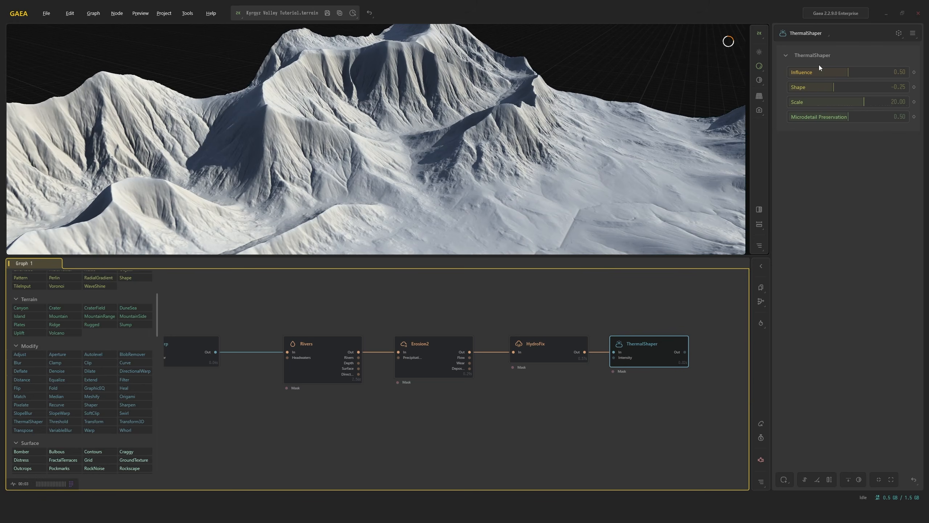
left_click_drag(576, 138, 548, 144)
left_click_drag(558, 146, 534, 121)
left_click_drag(555, 157, 559, 172)
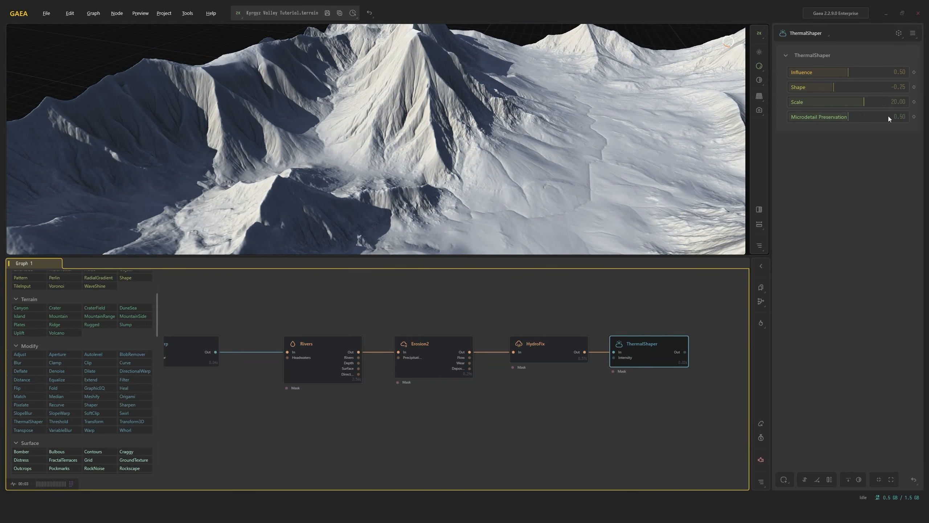
Set the ThermalShaper's Shape to 0.50 and compare its slopes with the HydroFix output
double_click(876, 90)
type(".")
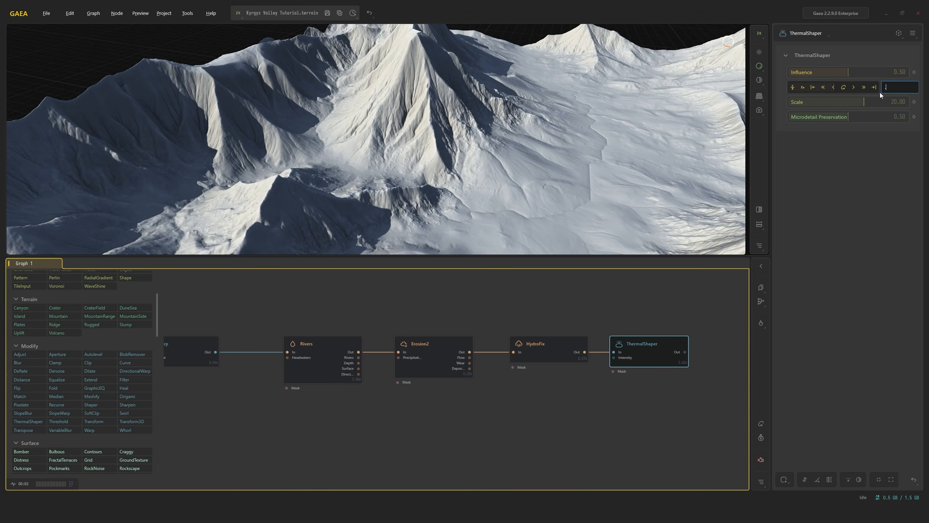
type("5")
key("Return")
left_click_drag(517, 70, 505, 228)
left_click(559, 343)
left_click(645, 341)
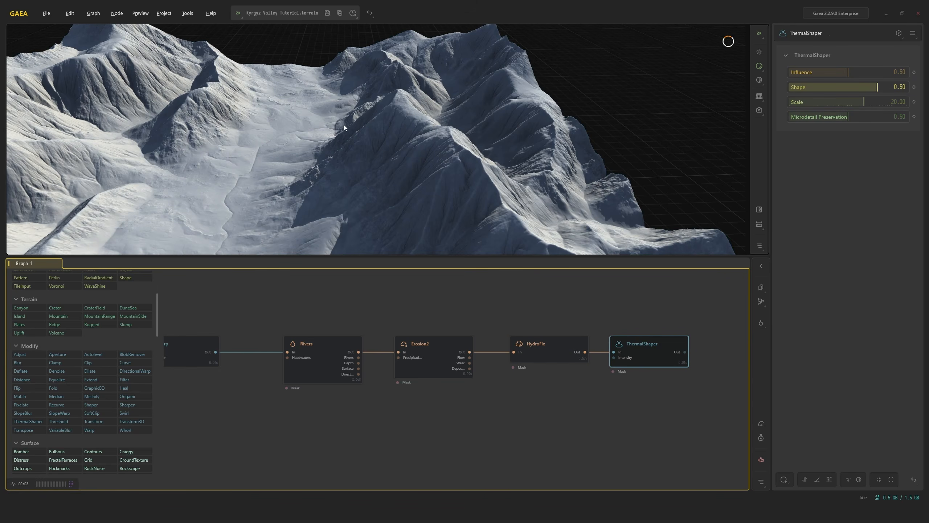
left_click_drag(344, 124, 471, 200)
left_click(553, 357)
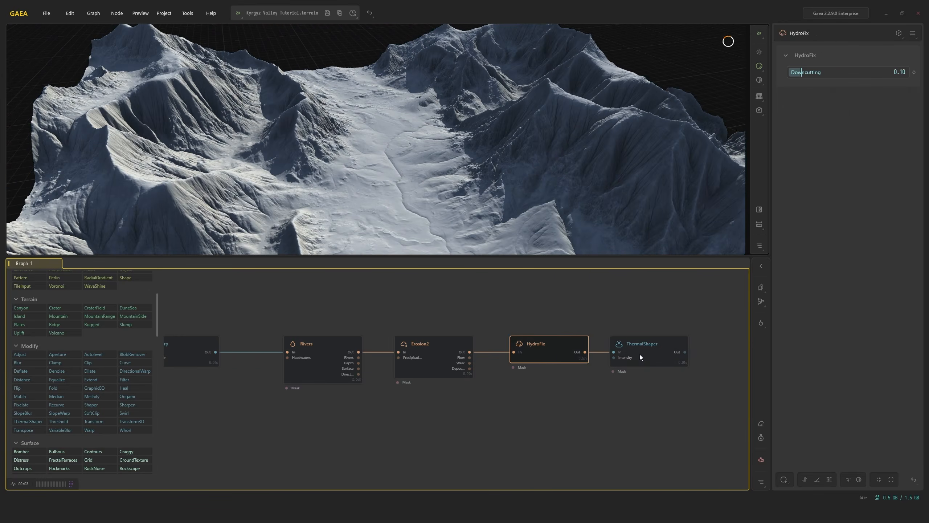
Try a ThermalShaper Scale of about 165 and check the mountain slopes
left_click(639, 354)
left_click_drag(864, 101, 900, 102)
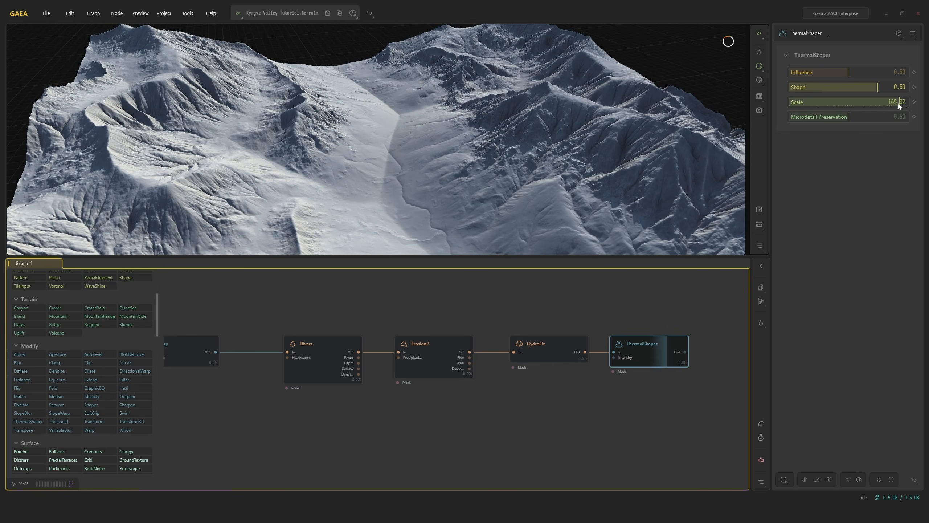
left_click_drag(607, 112, 435, 89)
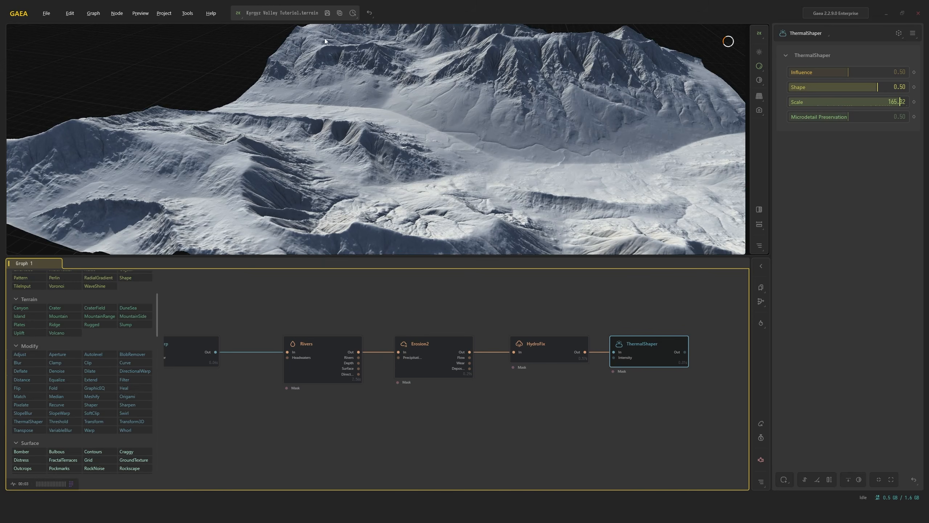
left_click_drag(623, 84, 255, 69)
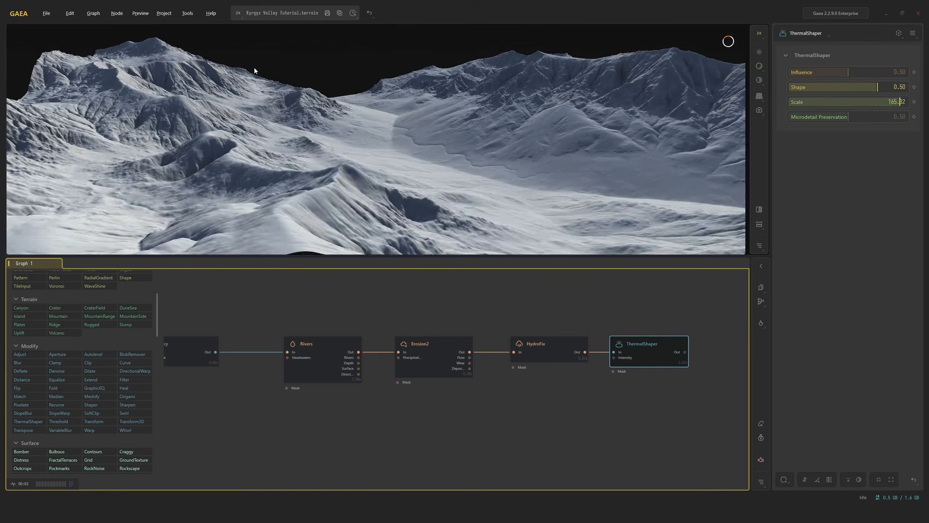
Set the ThermalShaper's Scale to 70 and inspect the ridges and valley up close
left_click_drag(899, 101, 890, 105)
double_click(896, 101)
type("70")
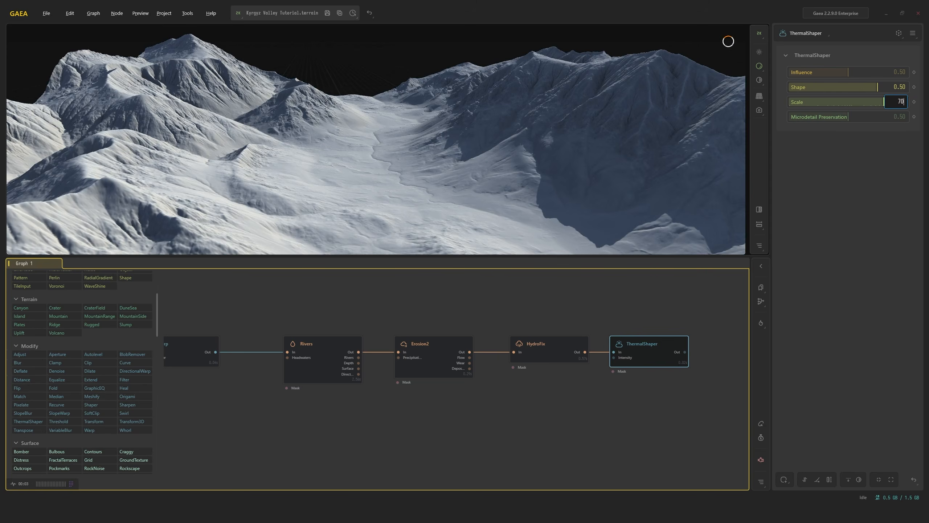
key("Return")
left_click_drag(511, 116, 388, 118)
scroll(381, 116, "up", 5)
scroll(380, 116, "down", 8)
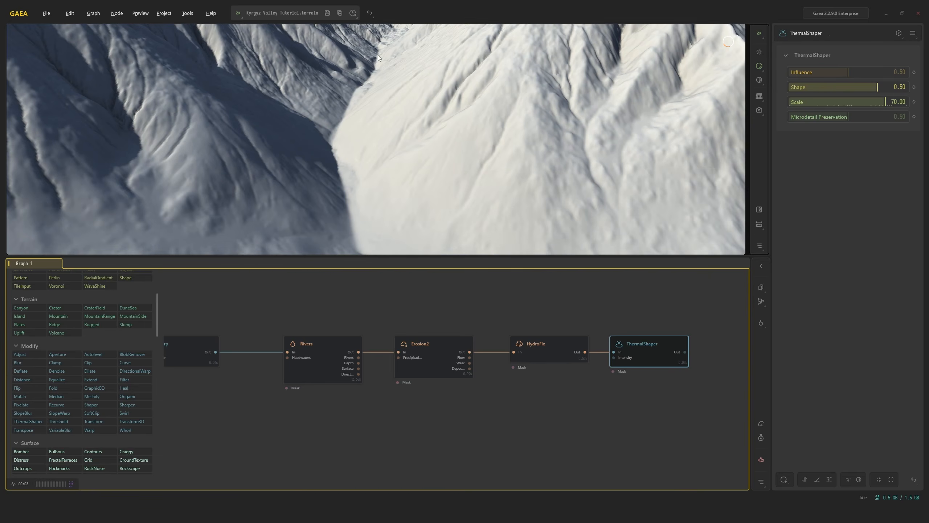
left_click_drag(377, 55, 362, 113)
scroll(363, 113, "up", 5)
scroll(363, 116, "down", 5)
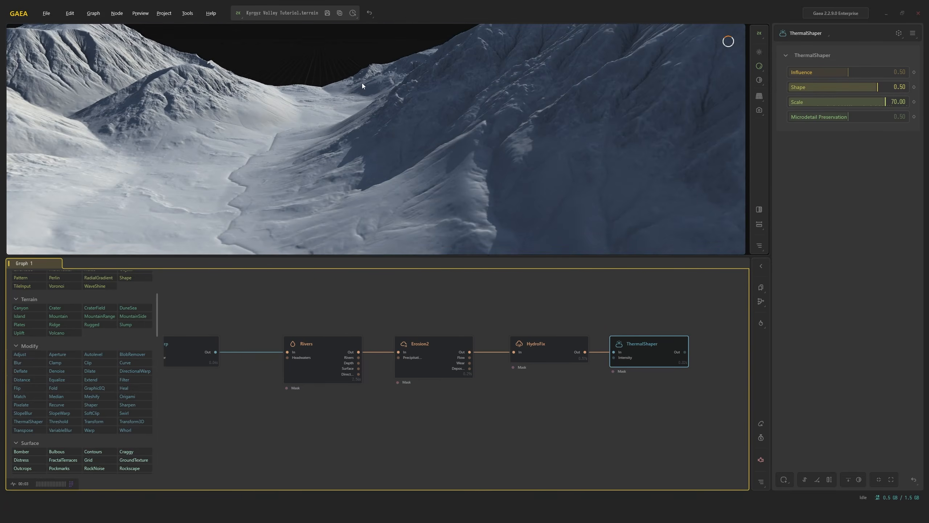
Compare the HydroFix and ThermalShaper outputs repeatedly, examining how the mountain slopes and valley differ
left_click(549, 355)
left_click(646, 346)
left_click_drag(511, 176, 496, 180)
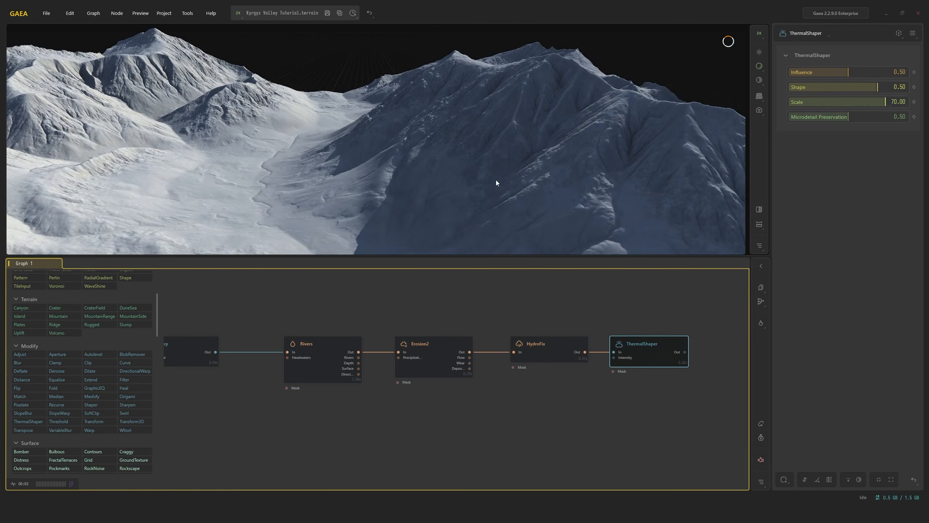
scroll(495, 180, "down", 5)
left_click_drag(440, 114, 467, 106)
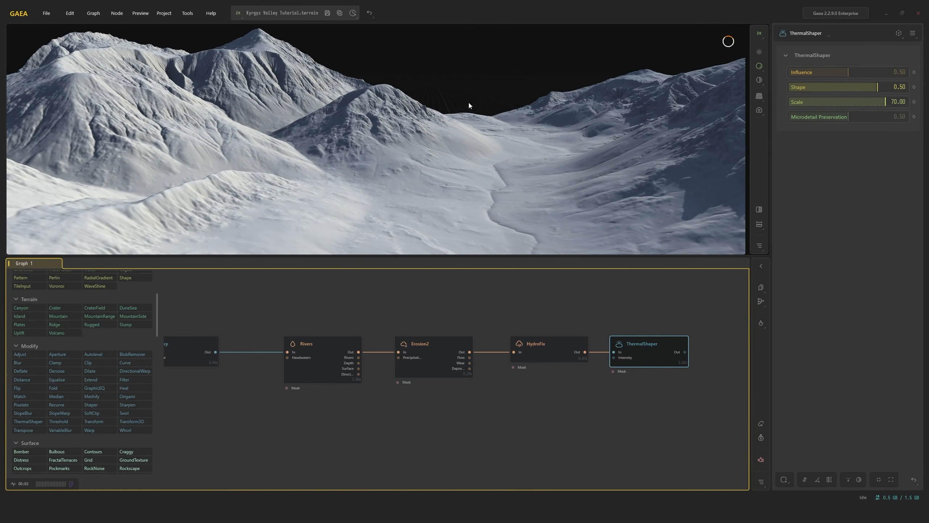
left_click(559, 358)
left_click(641, 349)
left_click(557, 342)
left_click(629, 348)
left_click_drag(348, 167, 569, 161)
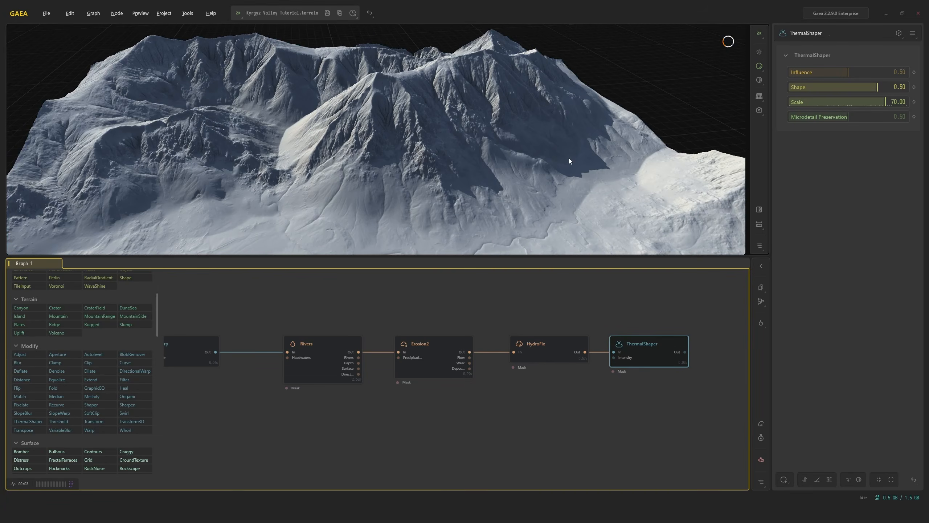
Try full Microdetail Preservation on the ThermalShaper, then settle on 0.75 and check the slope detail
left_click_drag(848, 117, 906, 117)
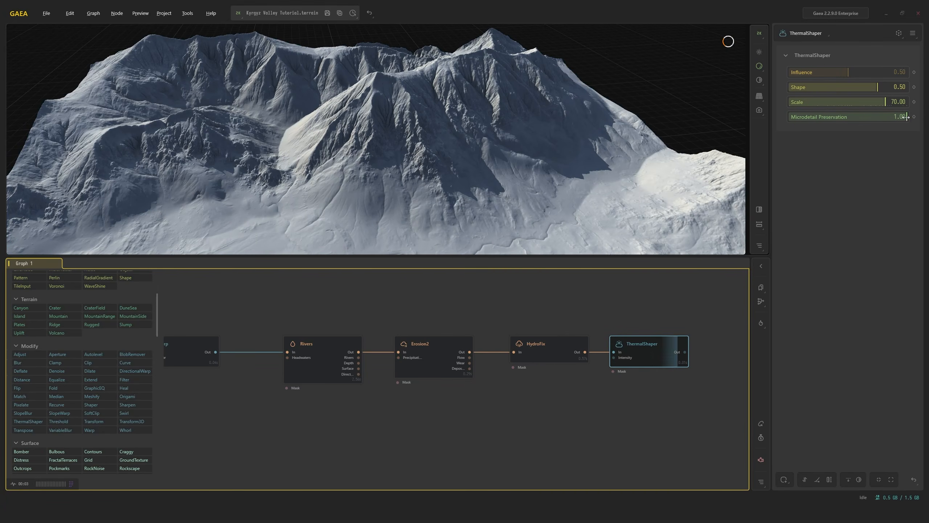
mouse_move(552, 147)
left_mouse_down()
mouse_move(448, 148)
mouse_move(503, 150)
mouse_move(517, 160)
mouse_move(534, 152)
left_mouse_up()
double_click(881, 116)
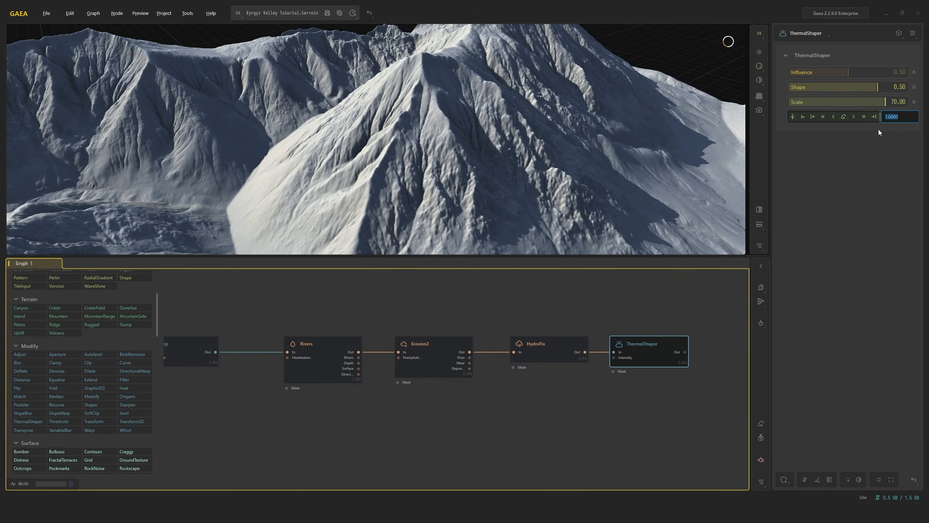
type("0.75")
key("Return")
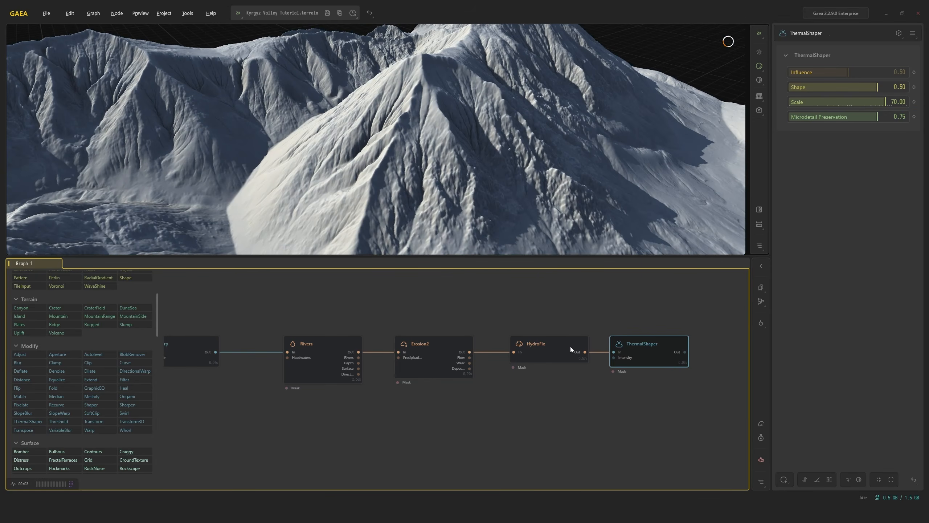
left_click_drag(515, 199, 495, 170)
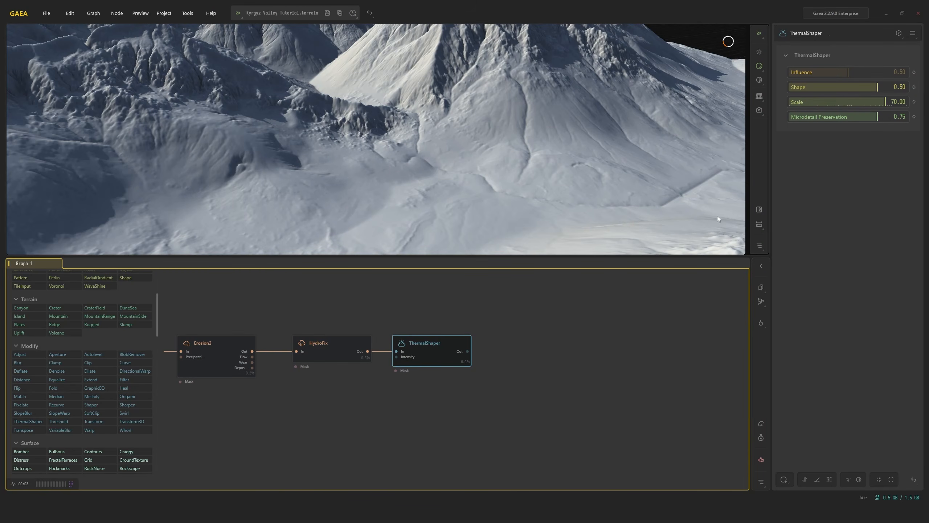
Add a Blur node and connect the ThermalShaper's output to its input
double_click(518, 331)
type("b")
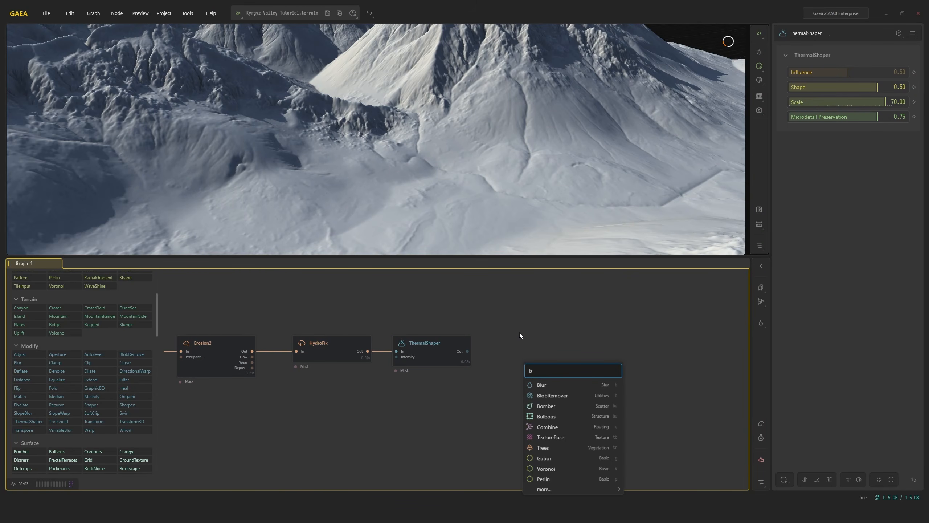
type("lu")
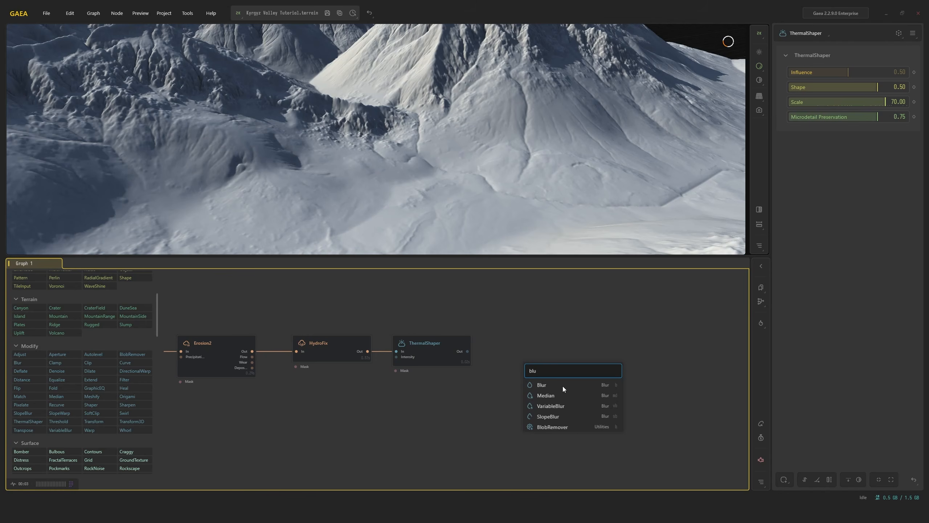
left_click(562, 385)
left_click_drag(467, 351, 532, 348)
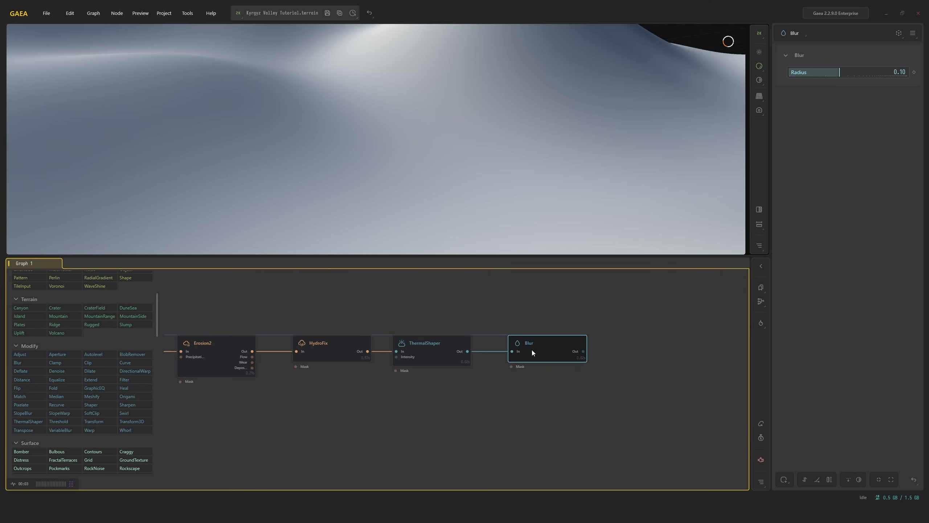
Reduce the Blur node's Radius to about 0.005
scroll(483, 163, "down", 3)
left_click_drag(813, 73, 808, 73)
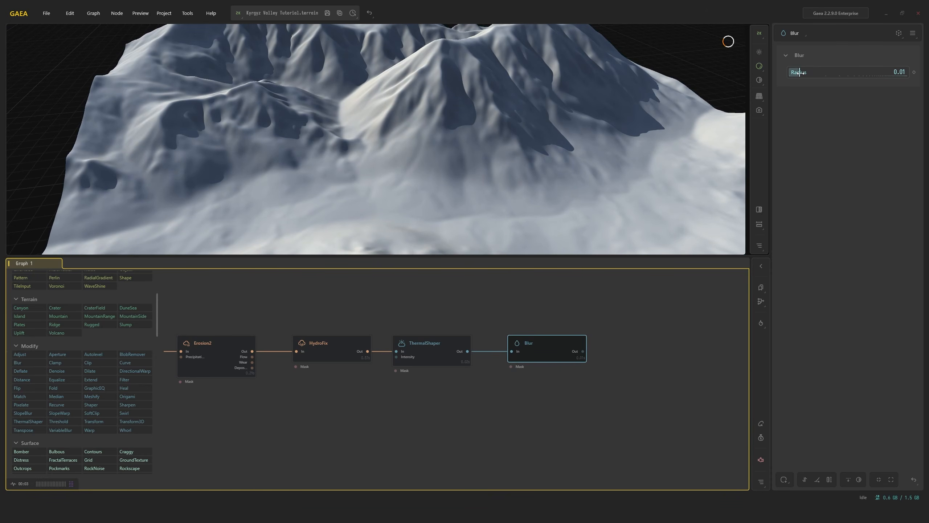
left_click_drag(799, 72, 802, 76)
left_click(895, 75)
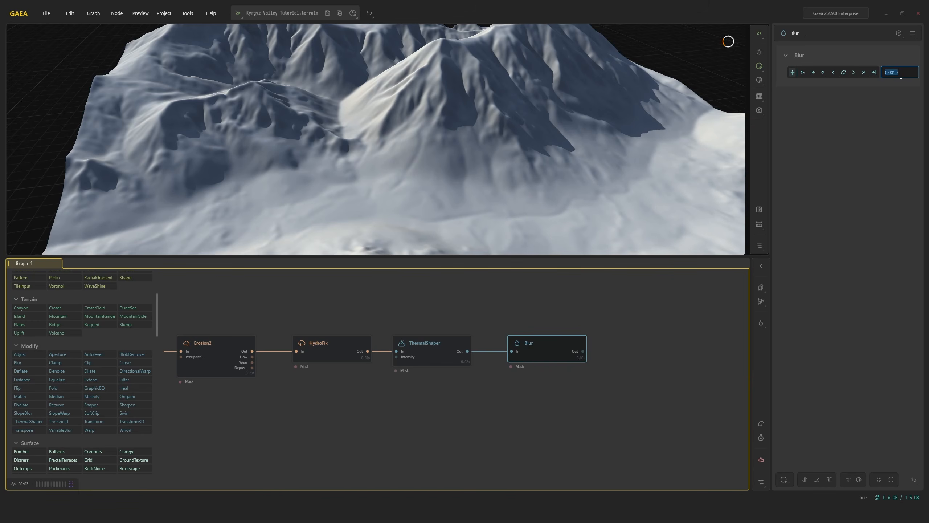
Add a Mask by Height to the Blur node, limiting it to heights from 0.00 to about 0.28
left_click(784, 478)
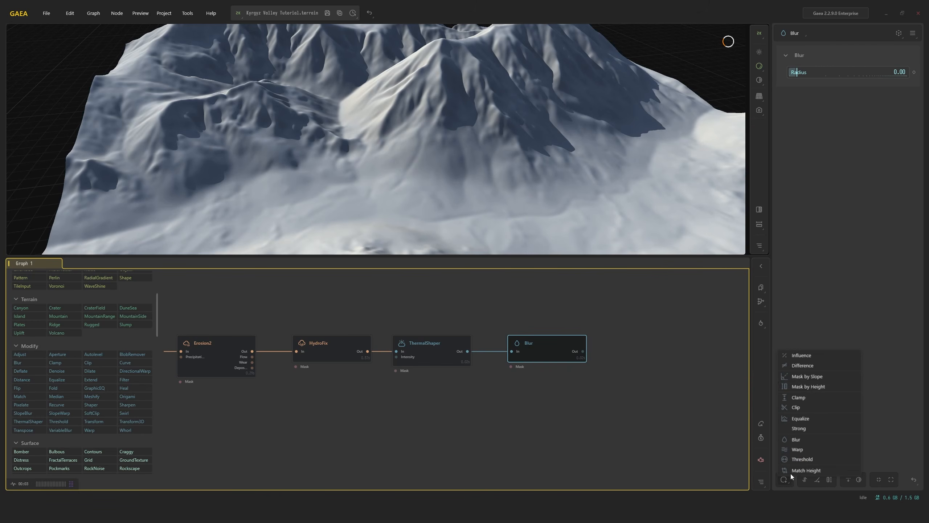
left_click(817, 391)
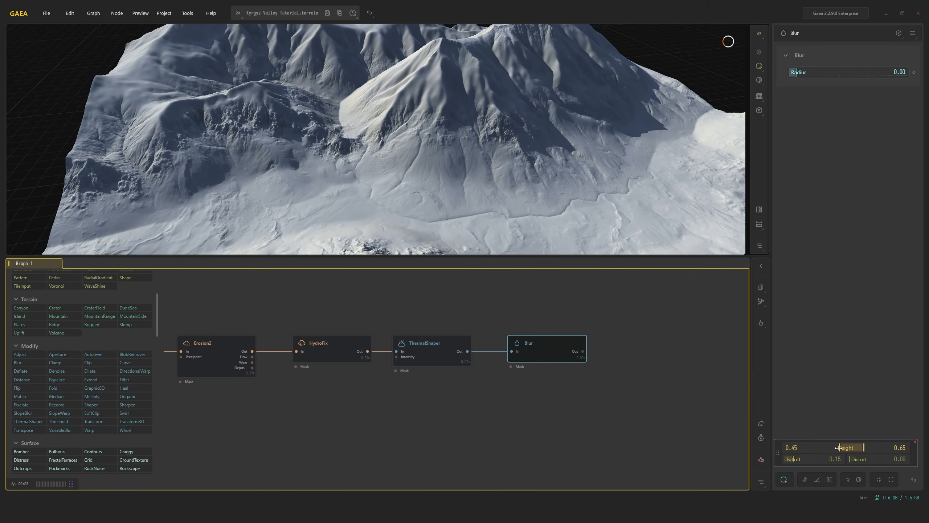
left_click_drag(840, 448, 704, 433)
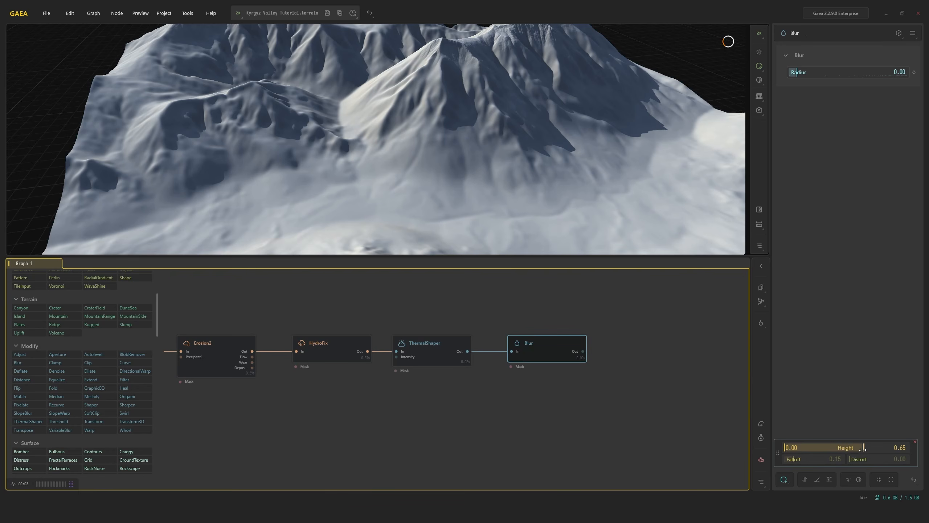
left_click_drag(863, 447, 818, 447)
Set the height mask's Falloff to 0.25 and lower its upper height limit to 0.25
double_click(835, 459)
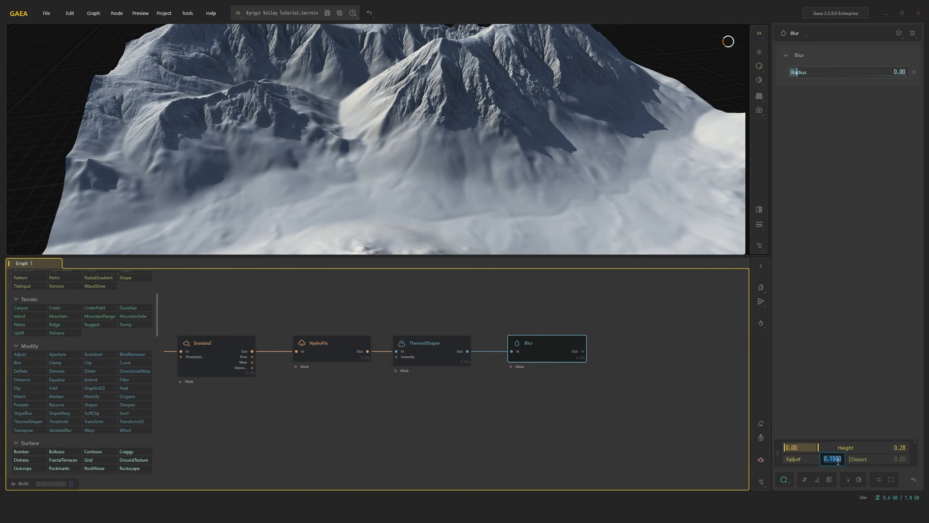
type("0.25")
key("Return")
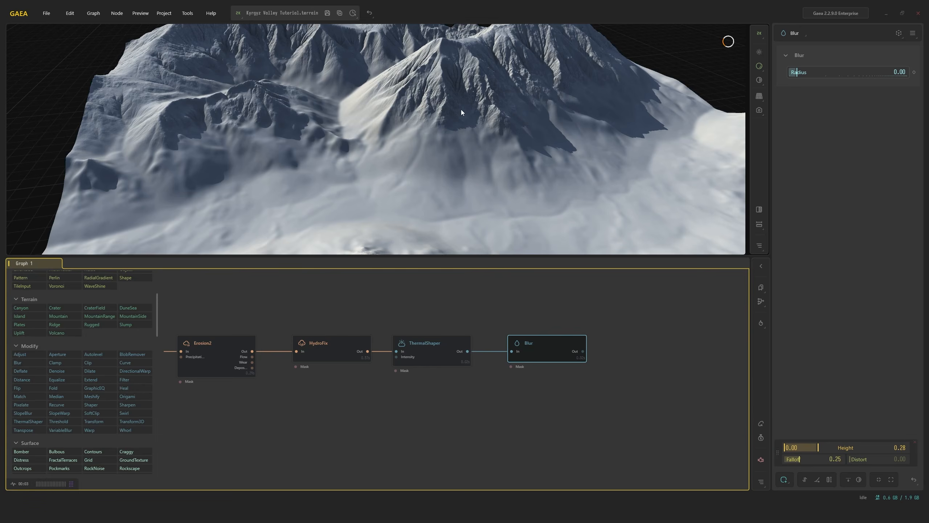
left_click_drag(460, 109, 422, 125)
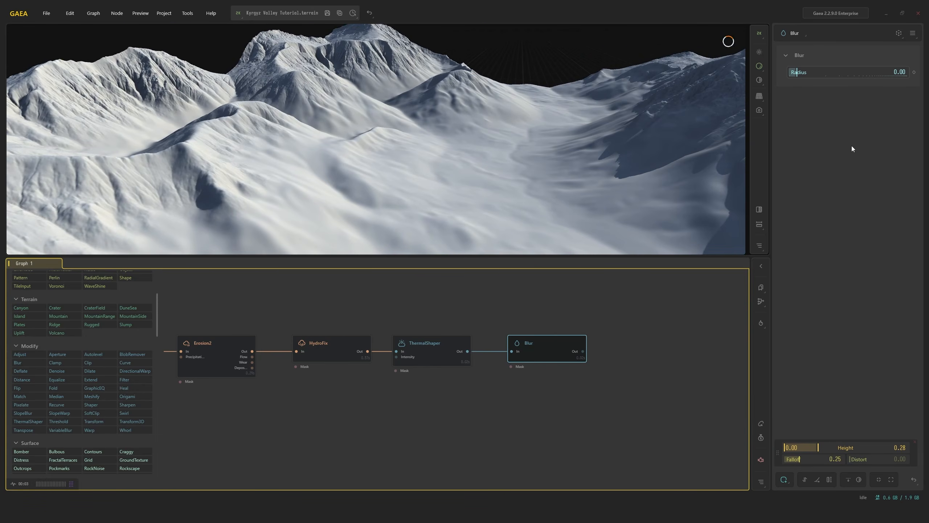
left_click_drag(818, 447, 814, 448)
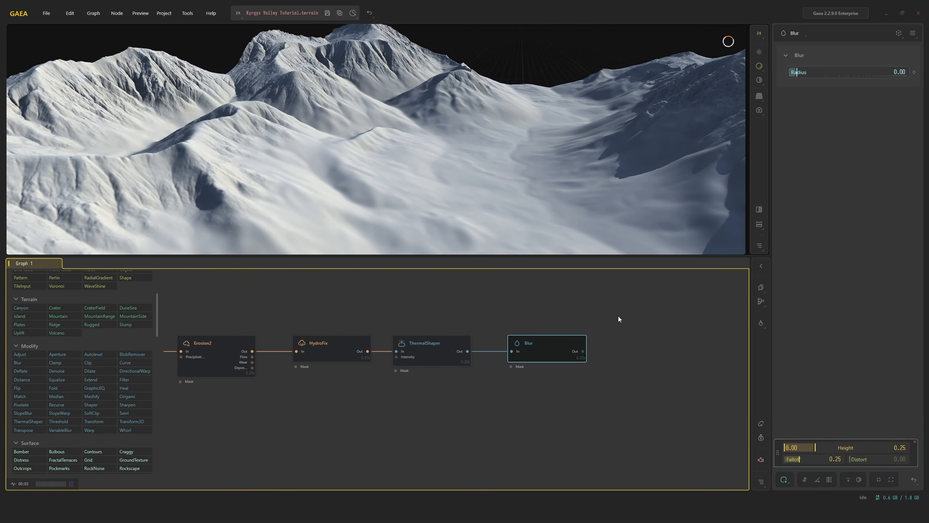
Compare the ThermalShaper and masked Blur outputs close up on a low ridge and across the valley
mouse_move(448, 170)
left_mouse_down()
mouse_move(355, 200)
mouse_move(347, 167)
mouse_move(456, 168)
left_mouse_up()
left_click(397, 345)
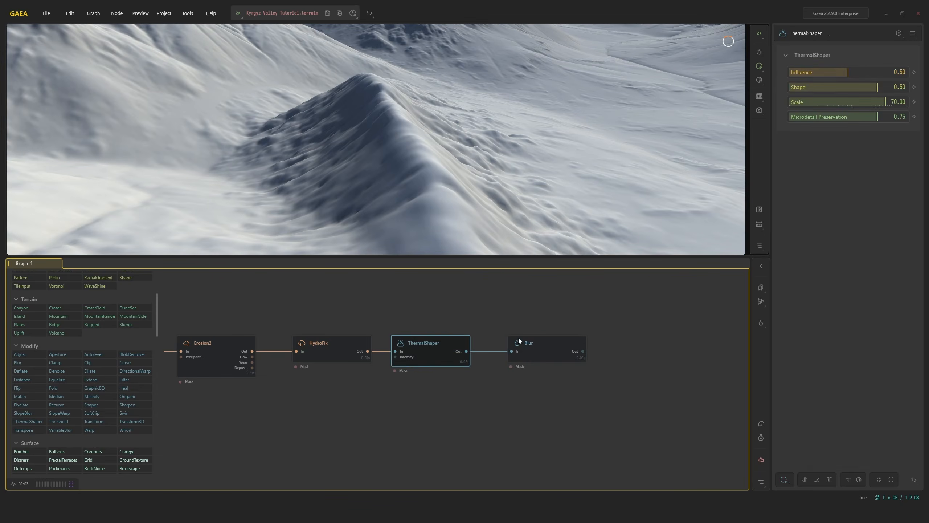
left_click(519, 341)
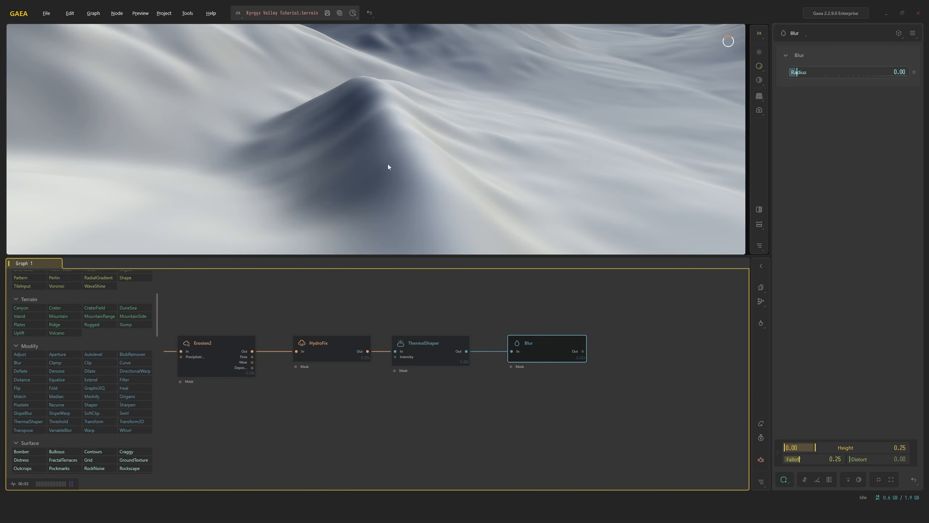
left_click_drag(389, 167, 446, 178)
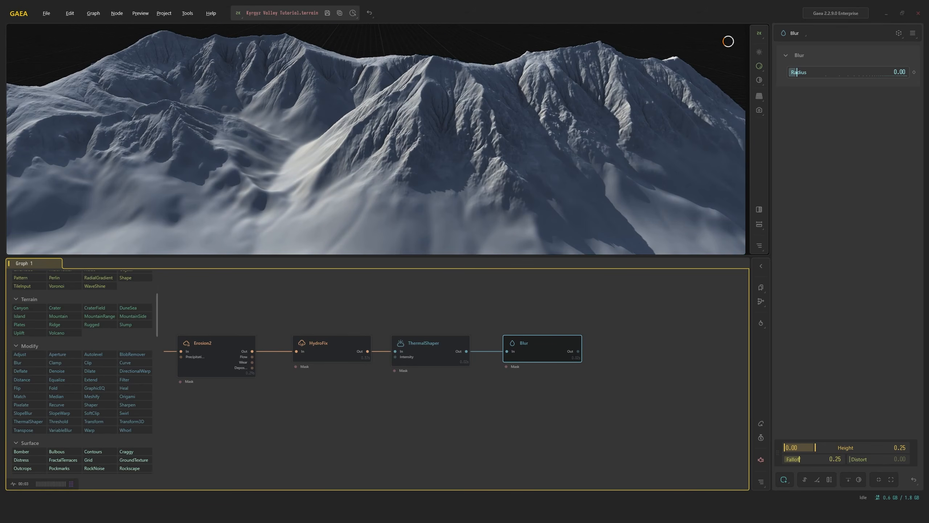
Insert a chokepoint after the Blur node and expand it to a full-size node
middle_click_drag(611, 397, 561, 398)
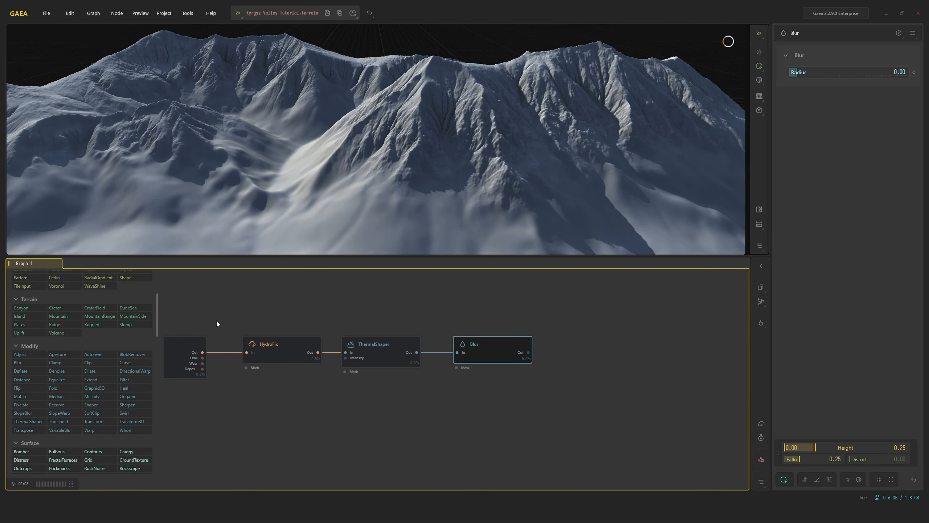
right_click(492, 348)
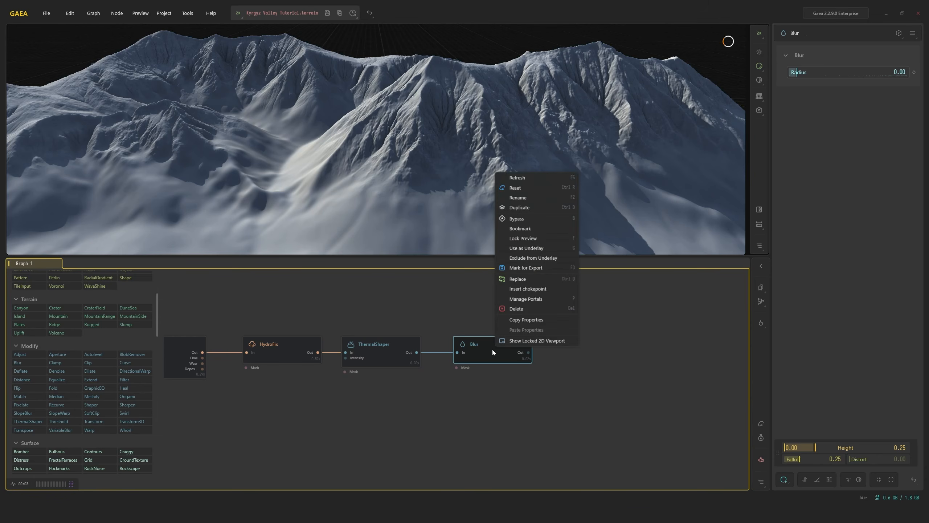
left_click(561, 289)
left_click(593, 309)
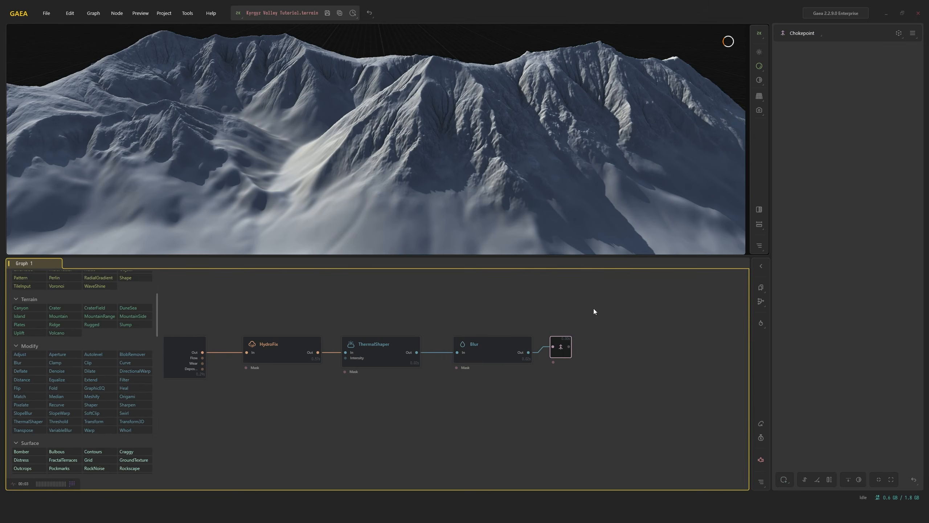
scroll(564, 351, "up", 5)
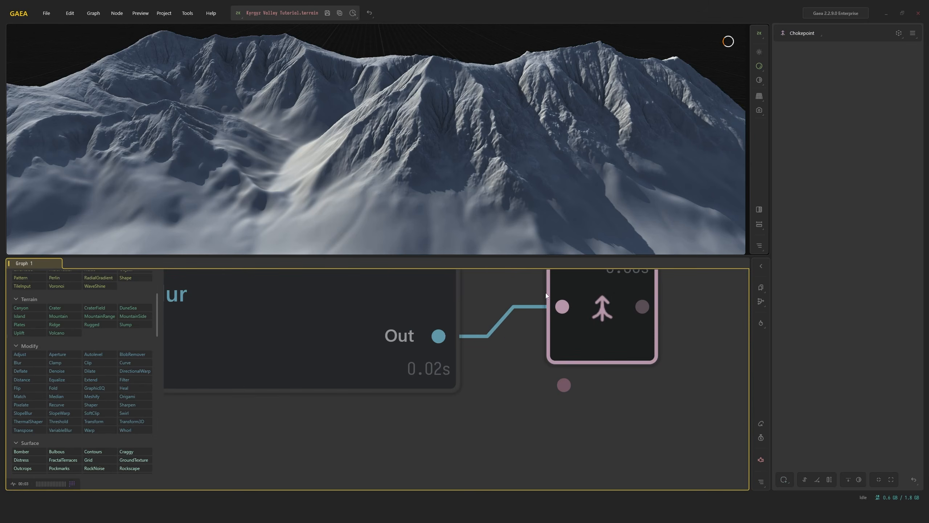
scroll(582, 314, "down", 2)
double_click(589, 318)
scroll(529, 336, "down", 4)
Try inserting a chokepoint between the ThermalShaper and Blur nodes, and undo the insertion
middle_click_drag(416, 330, 536, 324)
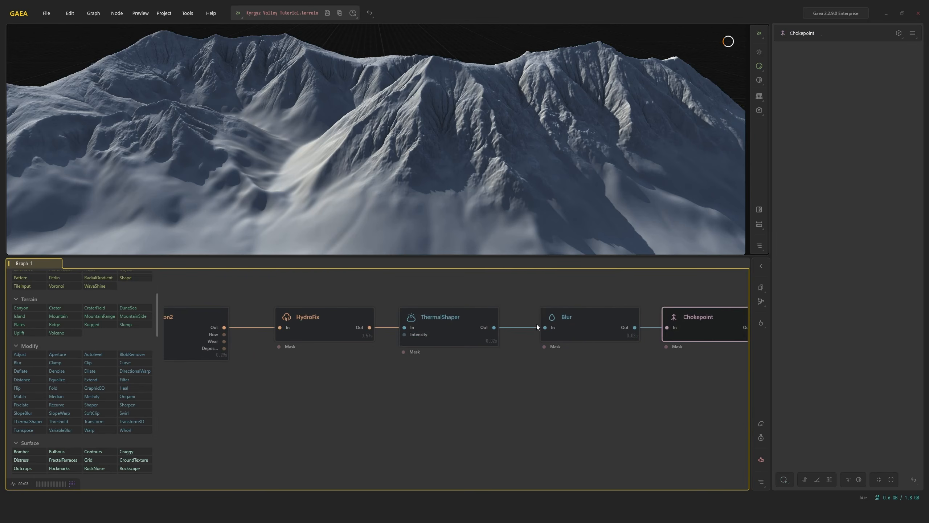
left_click(461, 325)
right_click(462, 325)
left_click(501, 442)
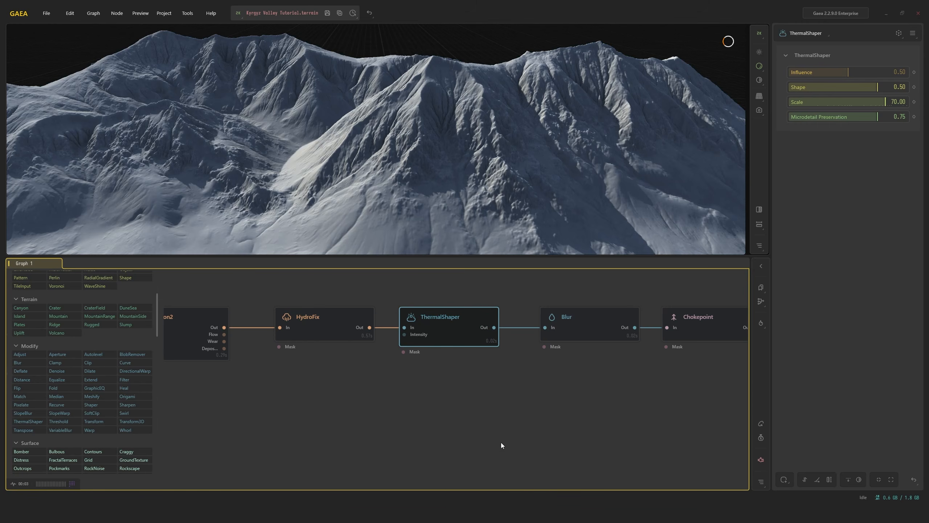
right_click(500, 442)
left_click(535, 458)
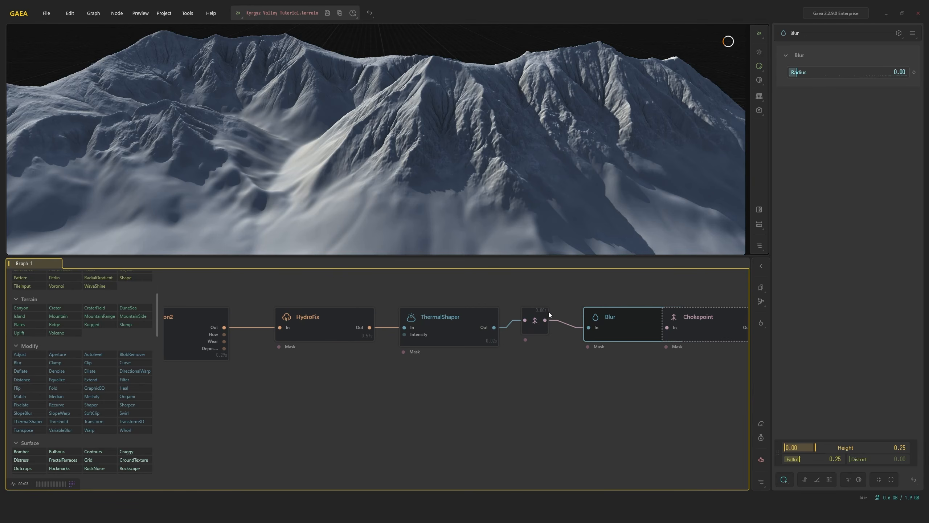
middle_click_drag(660, 305, 596, 302)
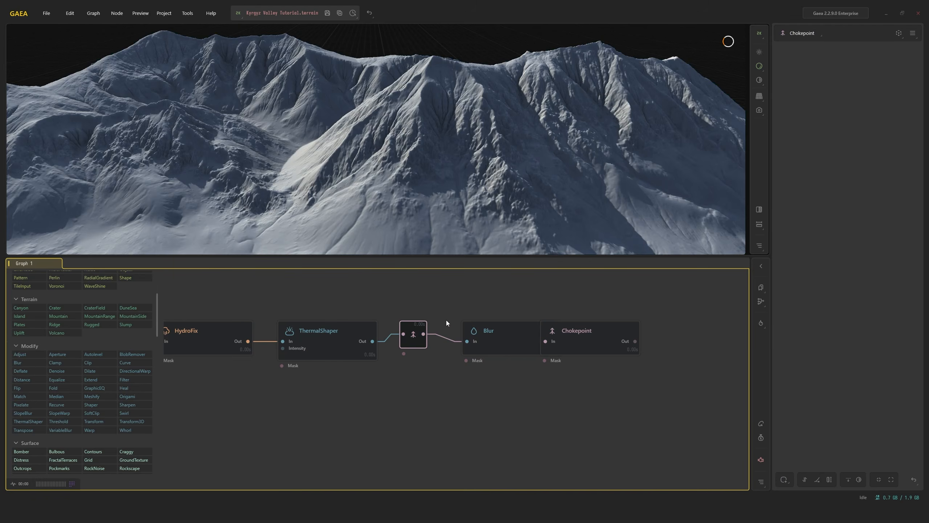
key("ctrl+z")
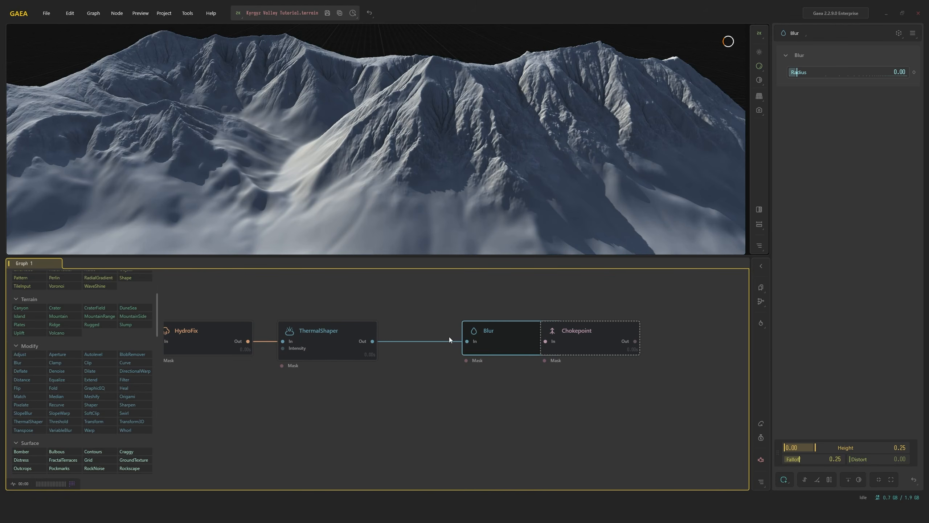
Move the Blur node clear of the Chokepoint node and rename the Chokepoint BaseShape
scroll(489, 335, "down", 3)
scroll(451, 337, "up", 3)
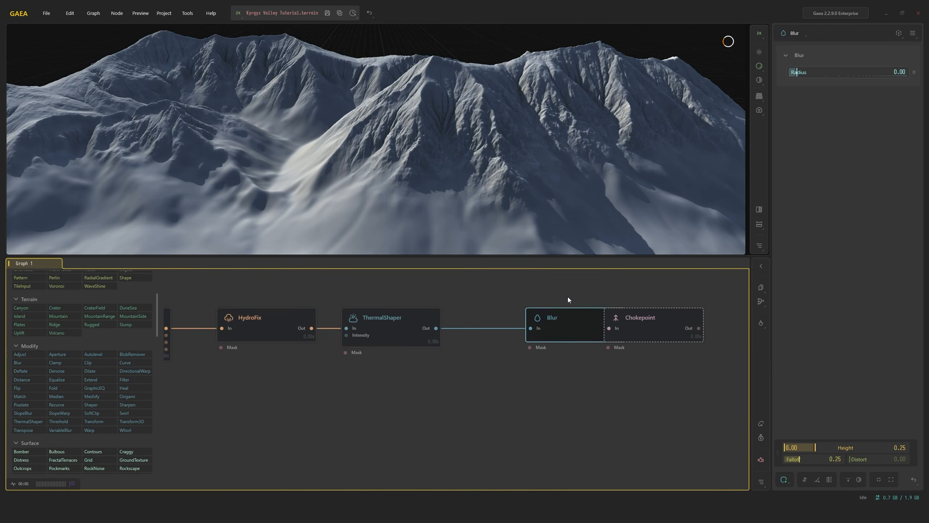
left_click_drag(570, 319, 518, 319)
double_click(637, 318)
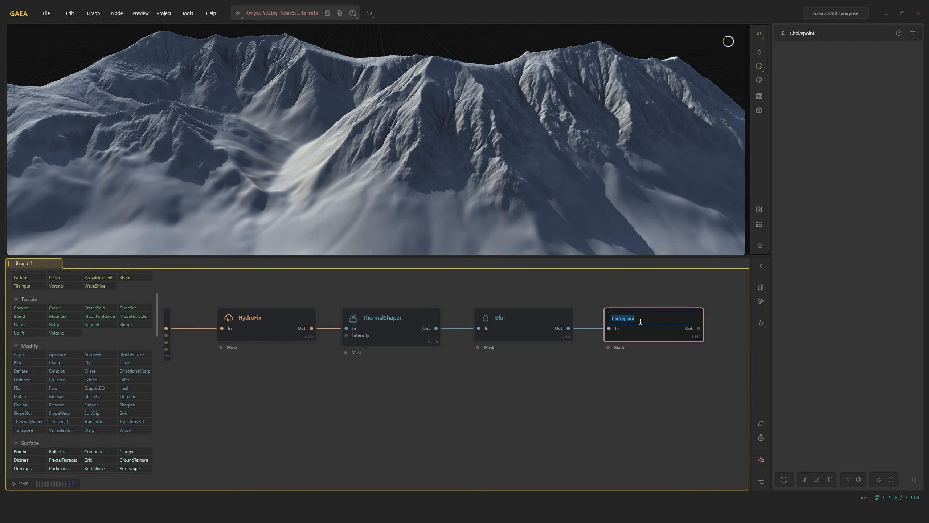
type("BaseShape")
key("Return")
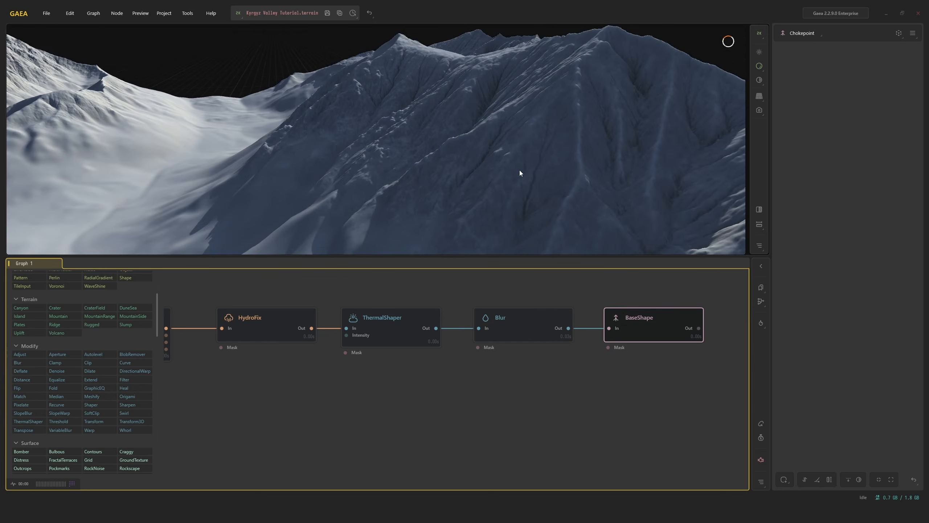
Compare the terrain at the Rivers, Erosion2, HydroFix, ThermalShaper and Blur nodes from several angles, examining slopes and valley floor
left_click_drag(490, 224, 421, 201)
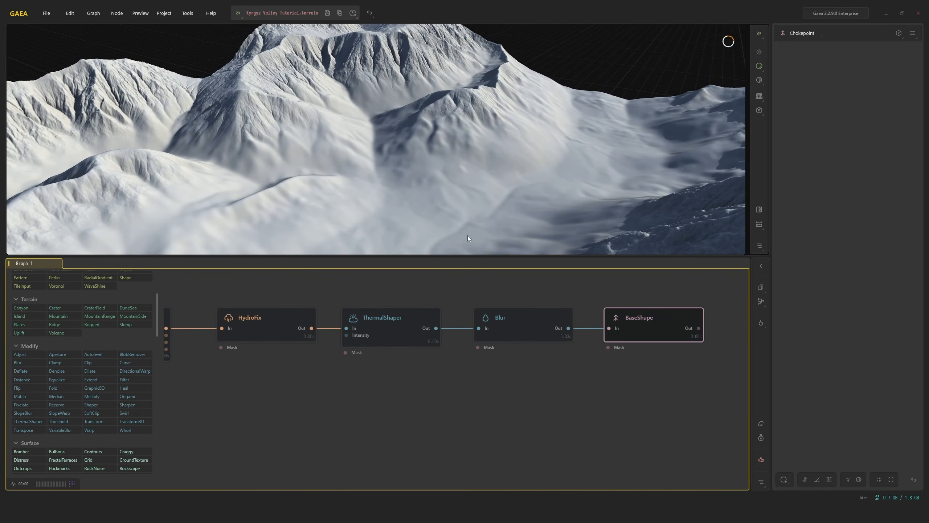
scroll(509, 344, "down", 5)
left_click(511, 330)
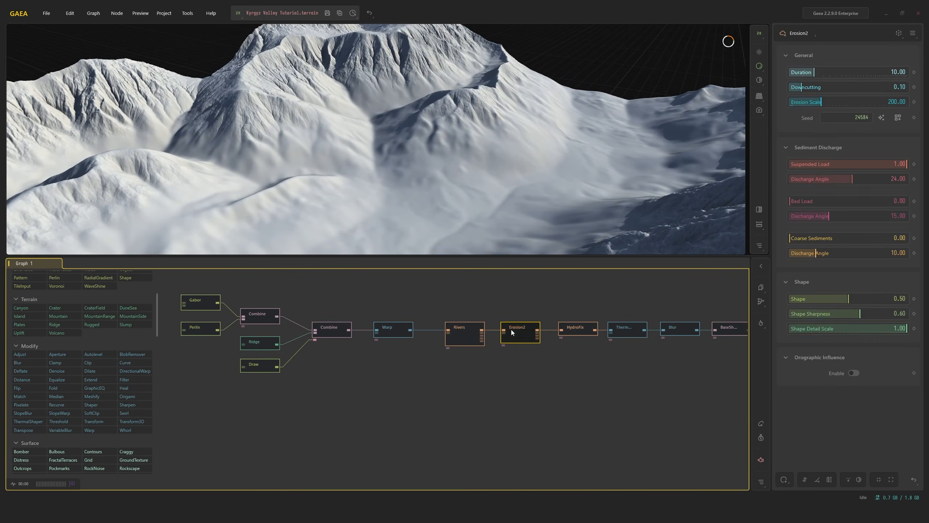
left_click(478, 333)
left_click(516, 332)
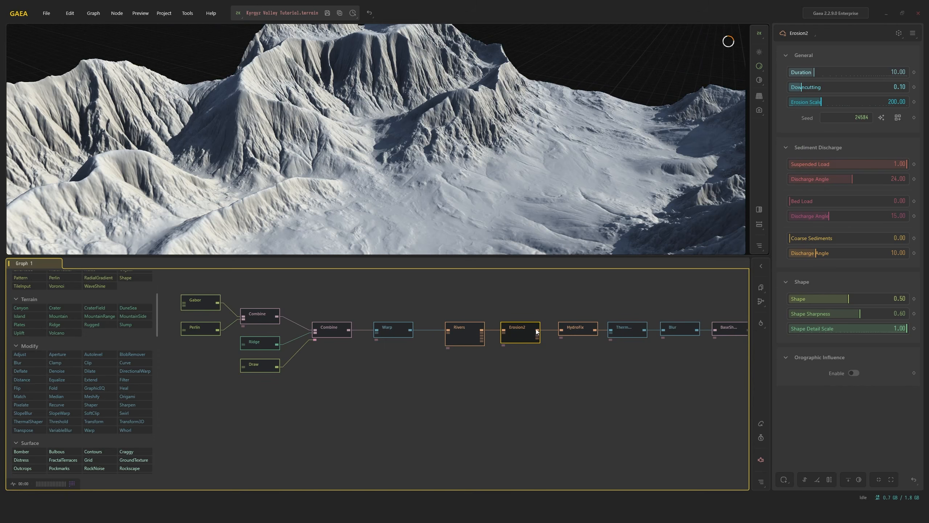
left_click(581, 328)
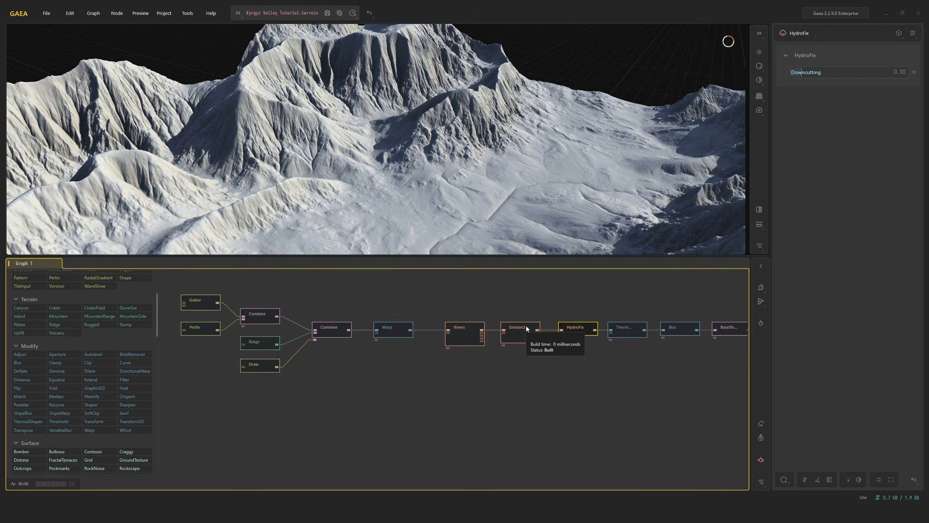
left_click_drag(431, 155, 530, 181)
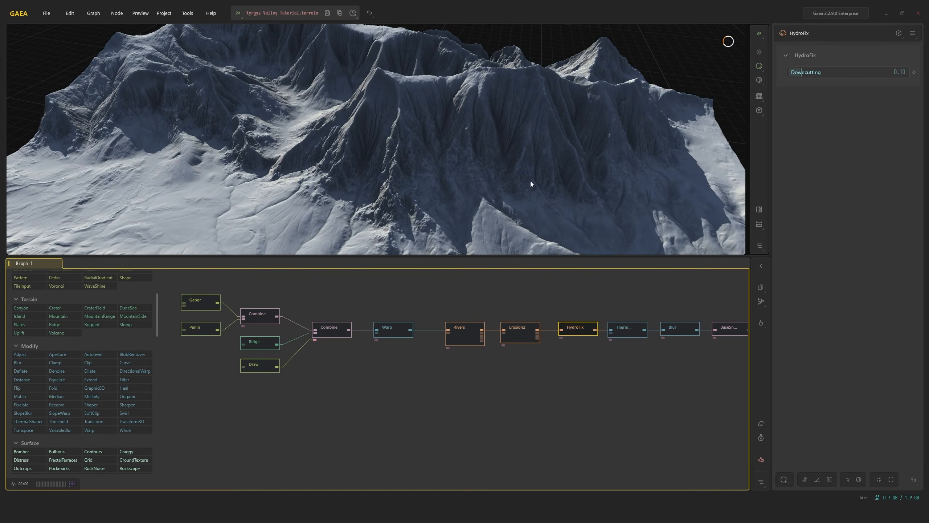
left_click(515, 329)
left_click_drag(516, 222, 602, 224)
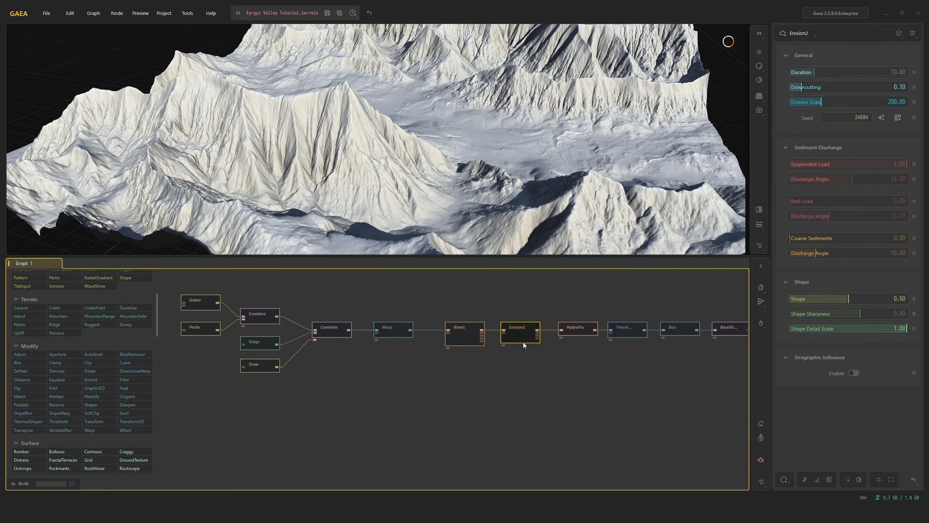
left_click(627, 329)
left_click(680, 328)
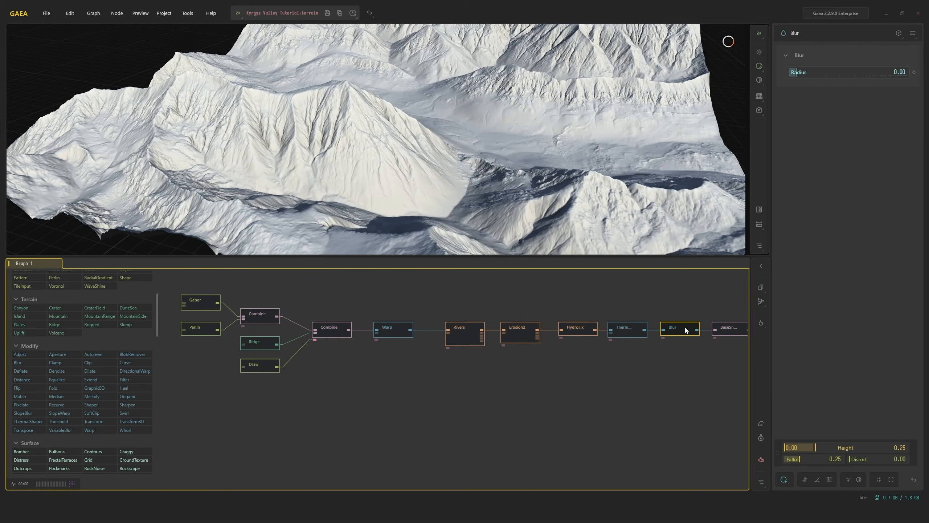
left_click_drag(599, 171, 640, 187)
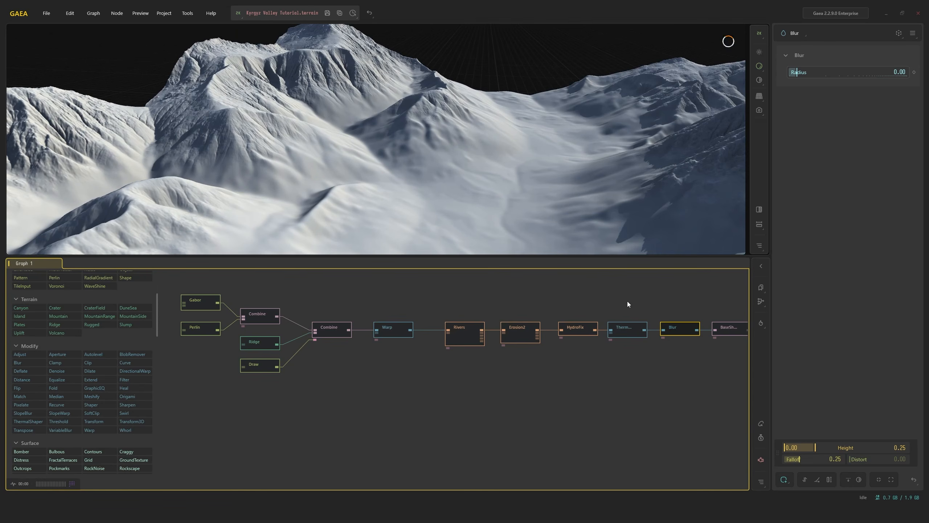
Select the BaseShape node, look through the Surface and Simulate nodes, and review the overall terrain and node chain
middle_click_drag(627, 301, 465, 310)
left_click(570, 334)
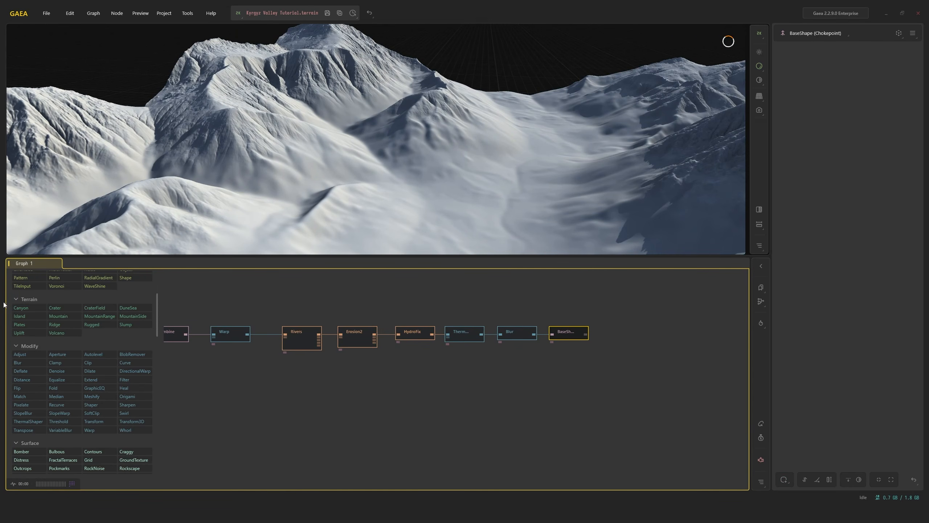
scroll(98, 333, "down", 3)
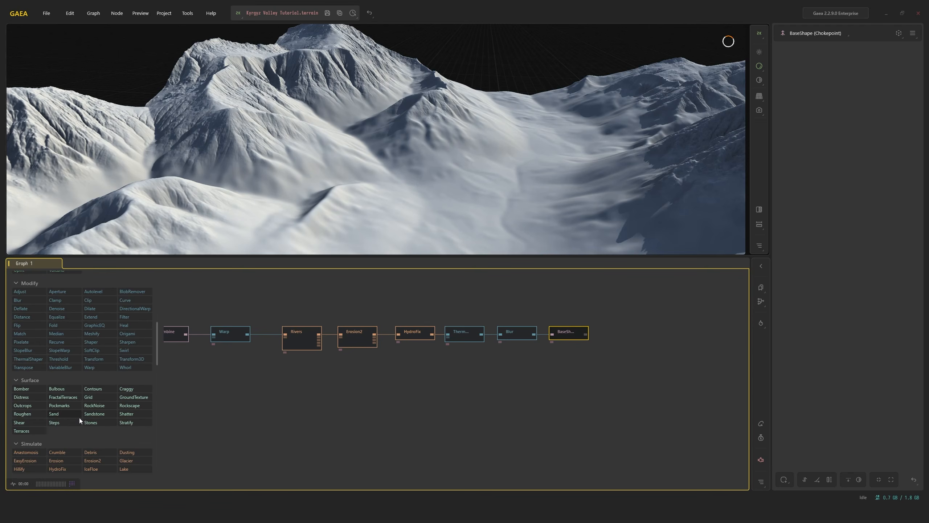
scroll(80, 418, "down", 2)
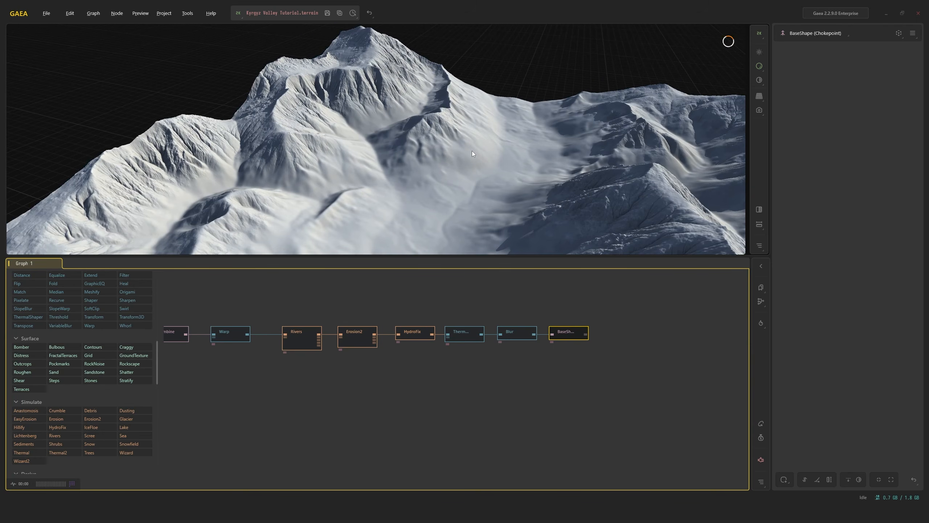
mouse_move(472, 151)
left_mouse_down()
mouse_move(427, 141)
mouse_move(460, 143)
left_mouse_up()
scroll(536, 295, "up", 3)
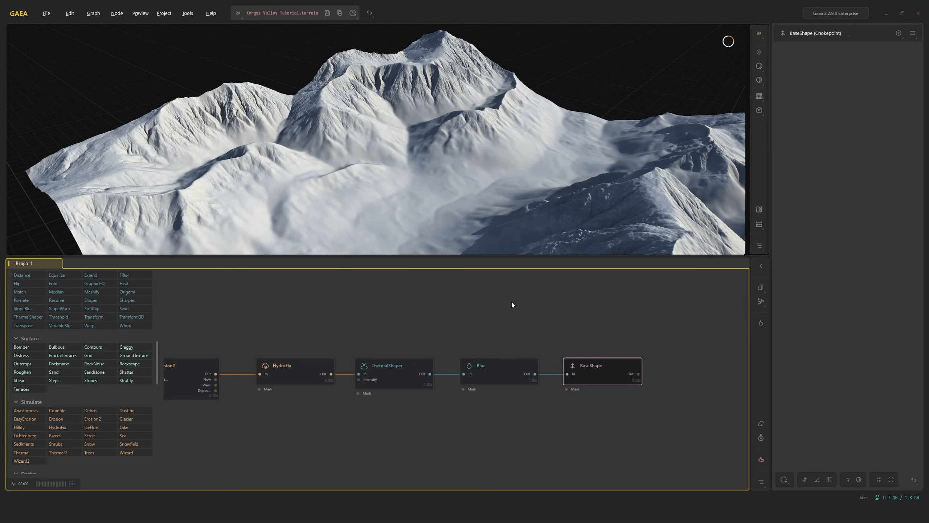
scroll(421, 305, "down", 4)
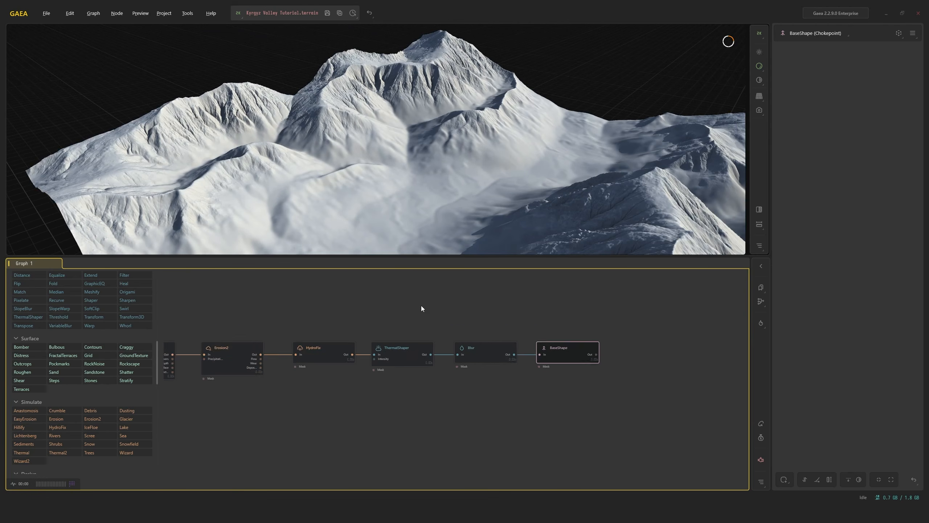
Move the Rivers node farther from Erosion2 to open up space between the two nodes
middle_click_drag(308, 306, 528, 290)
middle_click_drag(582, 298, 477, 304)
scroll(426, 333, "up", 3)
left_click(365, 319)
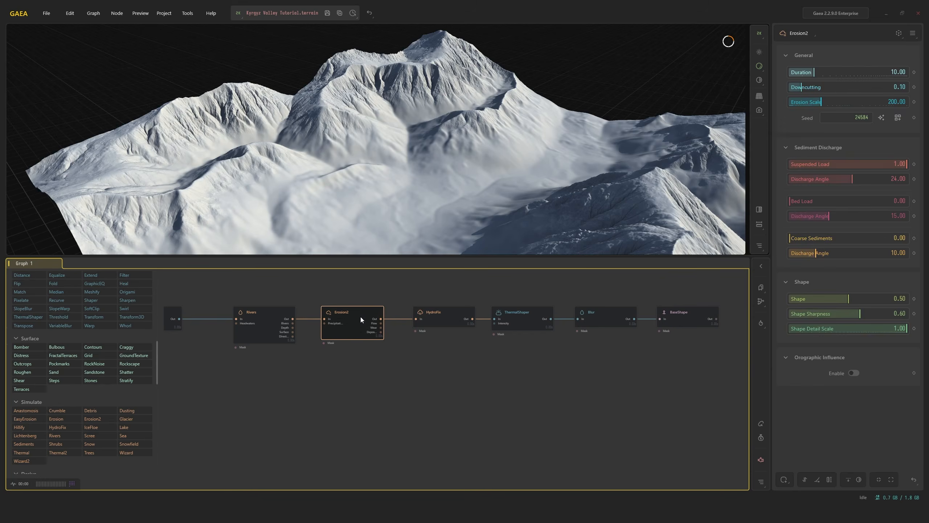
middle_click_drag(371, 306, 454, 326)
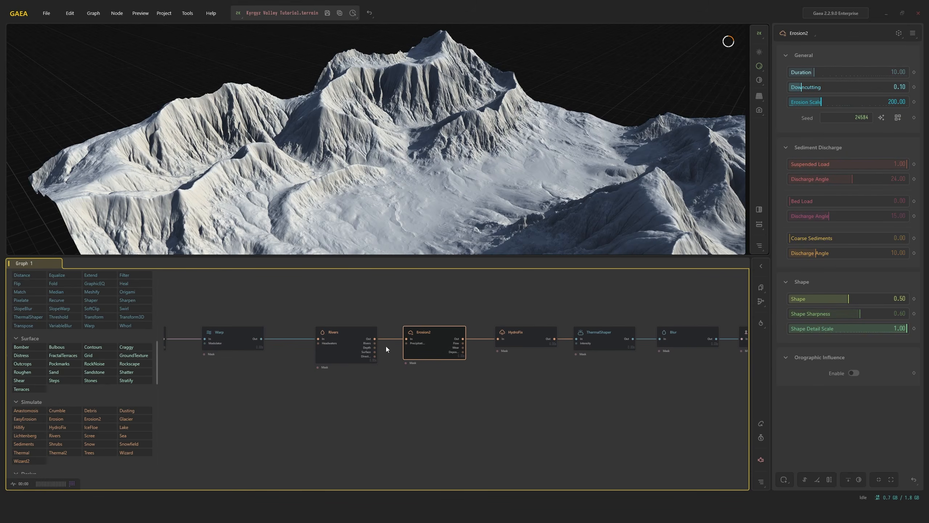
left_click_drag(339, 339, 314, 339)
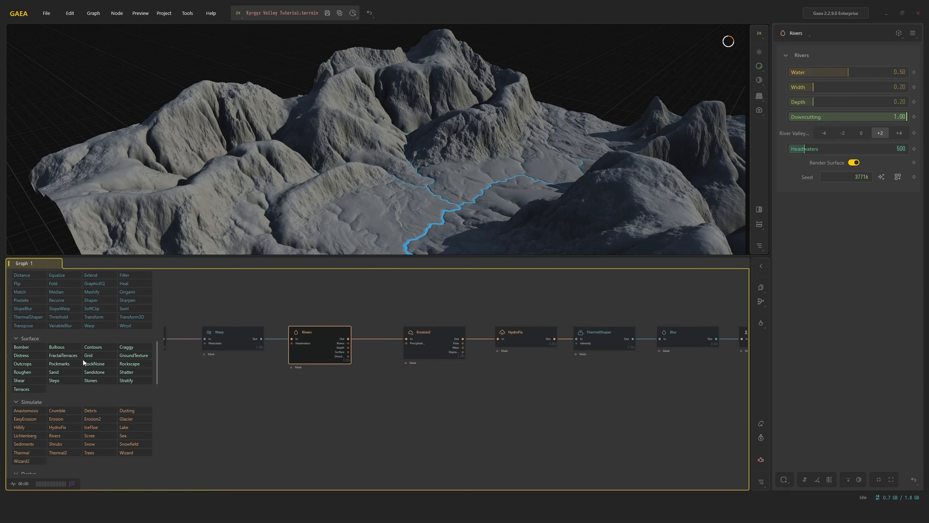
Add a Stratify surface node and place it above the link between Rivers and Erosion2
left_click(423, 341)
left_click(317, 346)
type("f")
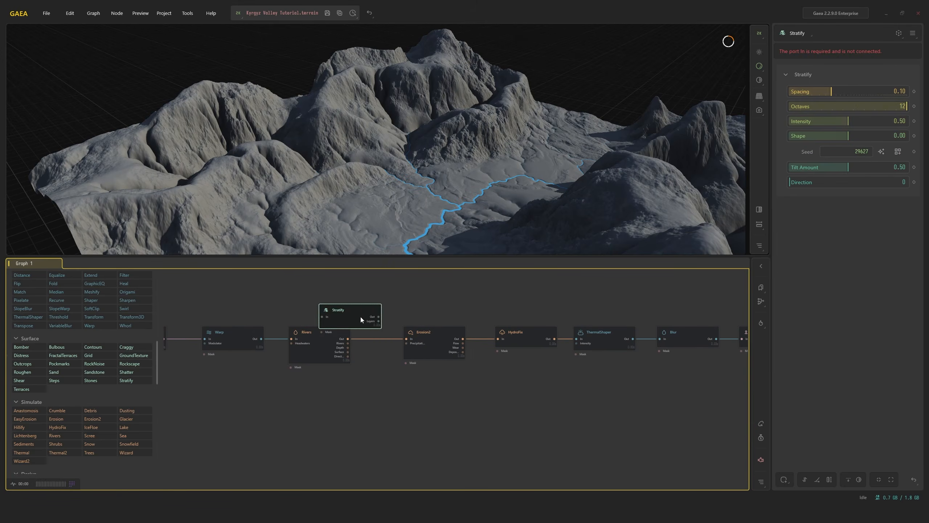
left_click_drag(360, 317, 393, 295)
Feed the Rivers output into the Stratify node and set its Spacing to 0.05
scroll(461, 145, "up", 5)
left_click_drag(461, 145, 402, 150)
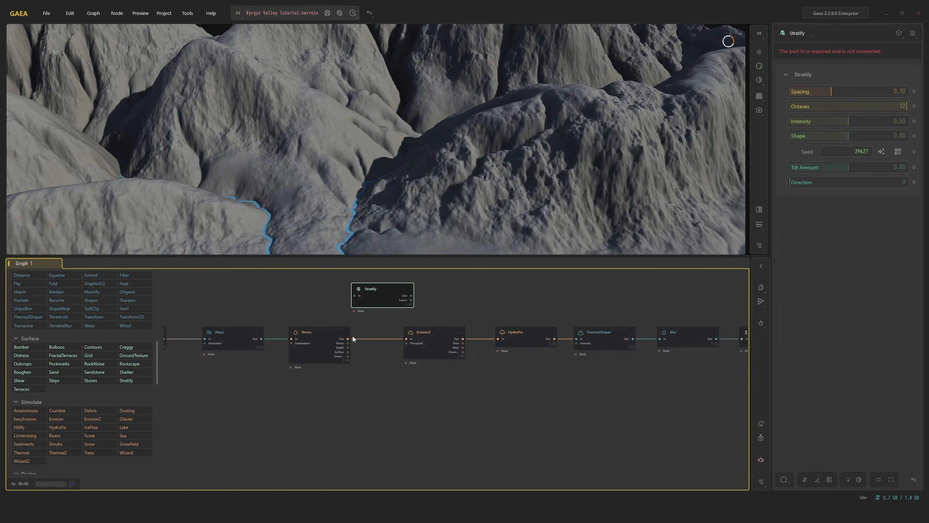
left_click_drag(347, 340, 354, 296)
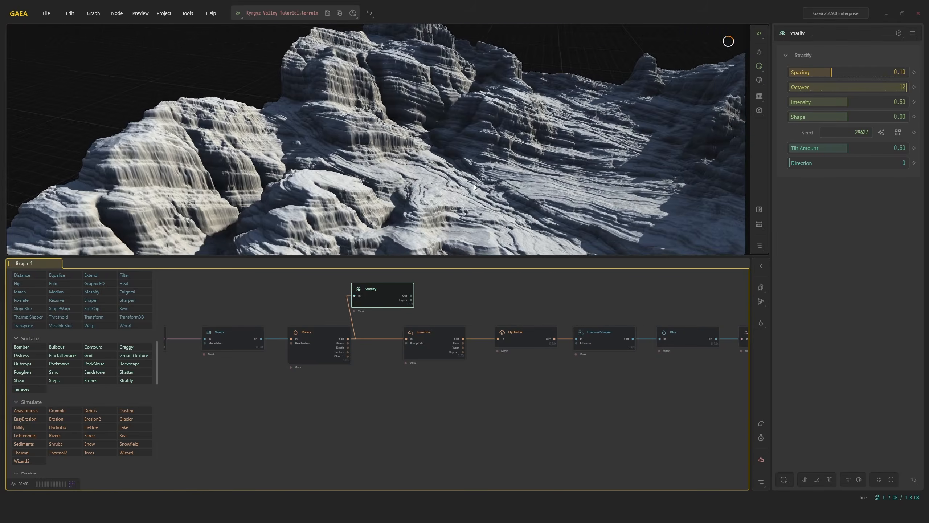
left_click_drag(494, 189, 249, 121)
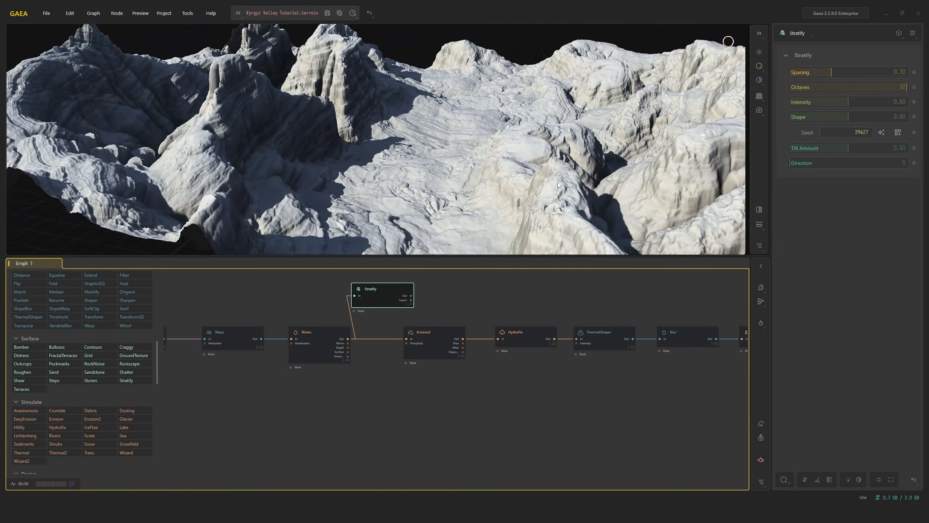
left_click(814, 72)
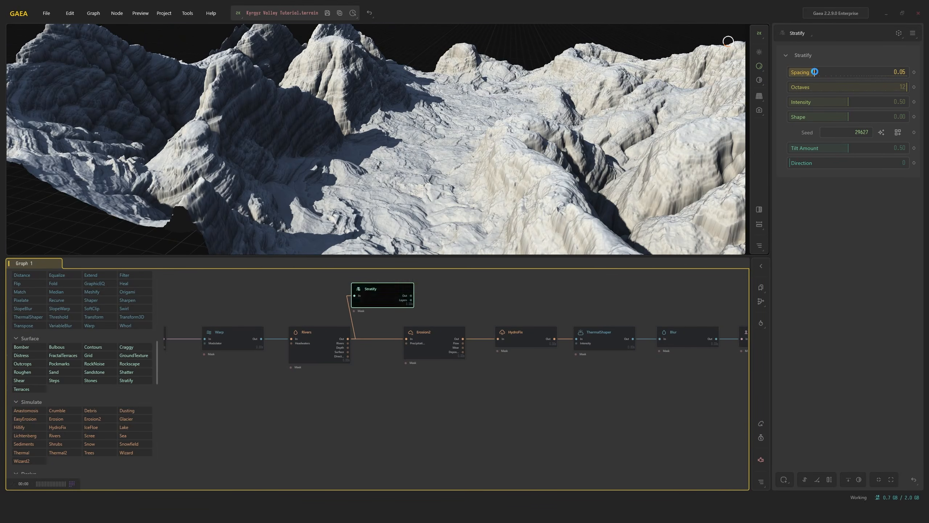
left_click_drag(440, 112, 469, 112)
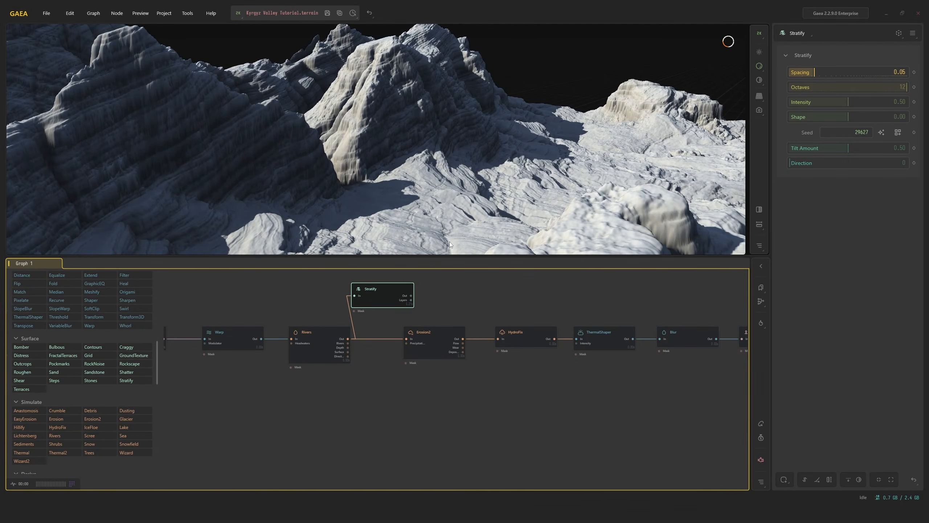
Try feeding the Stratify output into Erosion2, and compare the terrain at both nodes from several angles
left_click_drag(405, 338, 406, 339)
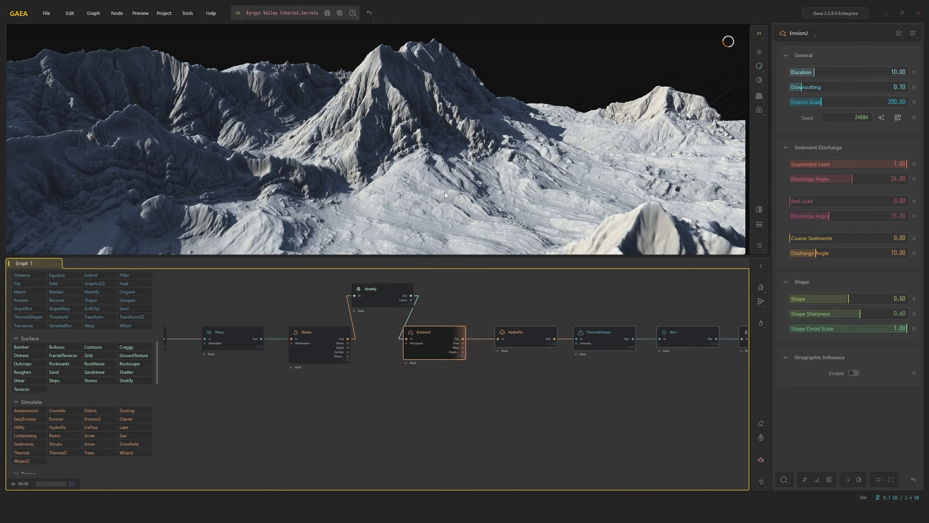
mouse_move(443, 177)
left_mouse_down()
mouse_move(487, 175)
mouse_move(449, 178)
left_mouse_up()
scroll(445, 176, "up", 4)
left_click_drag(418, 146, 381, 155)
left_click_drag(577, 125, 398, 122)
left_click_drag(314, 112, 317, 111)
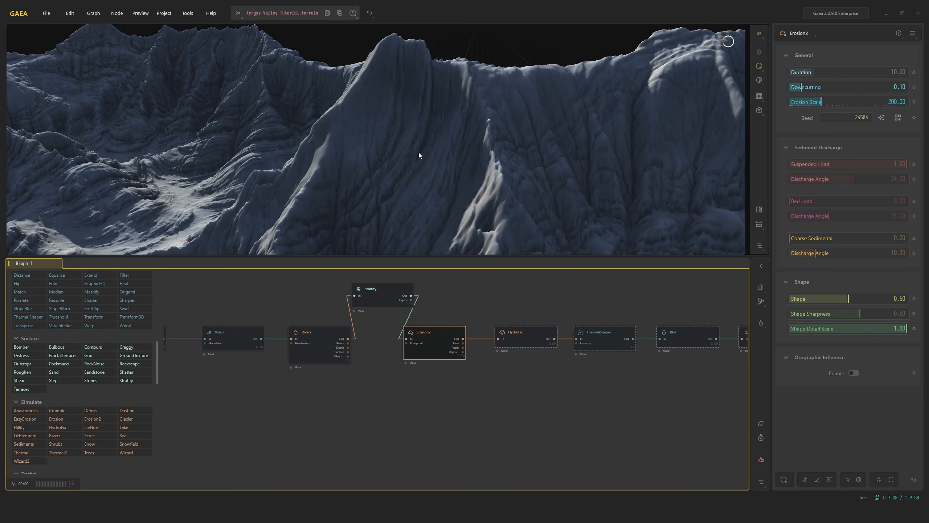
scroll(421, 154, "down", 5)
left_click(390, 298)
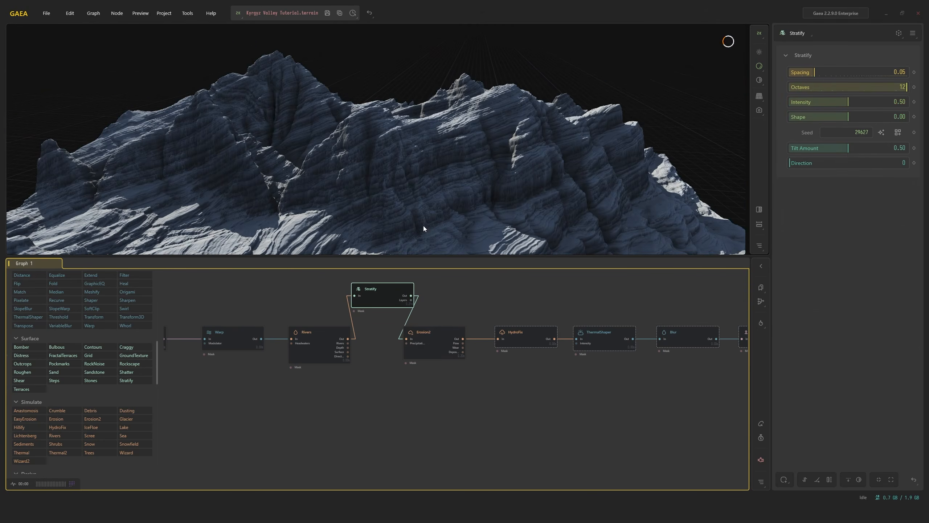
left_click_drag(456, 149, 454, 172)
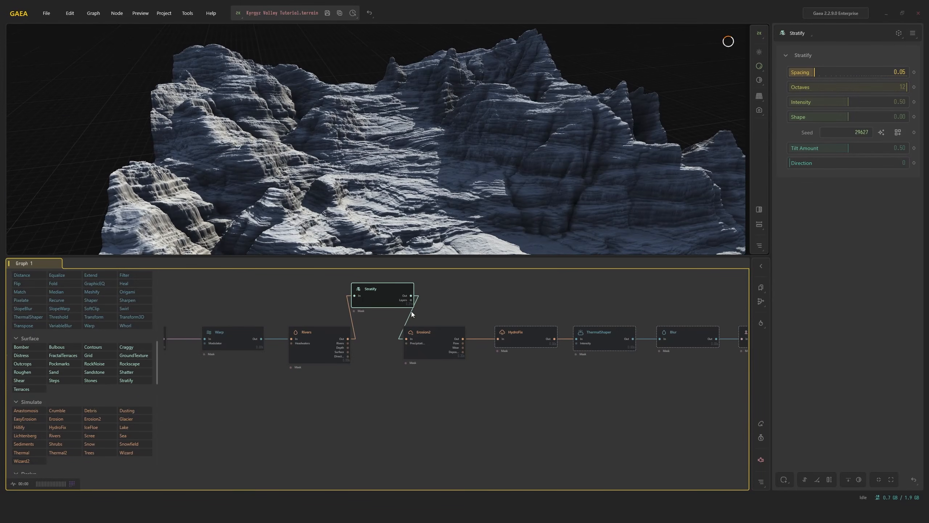
left_click(448, 343)
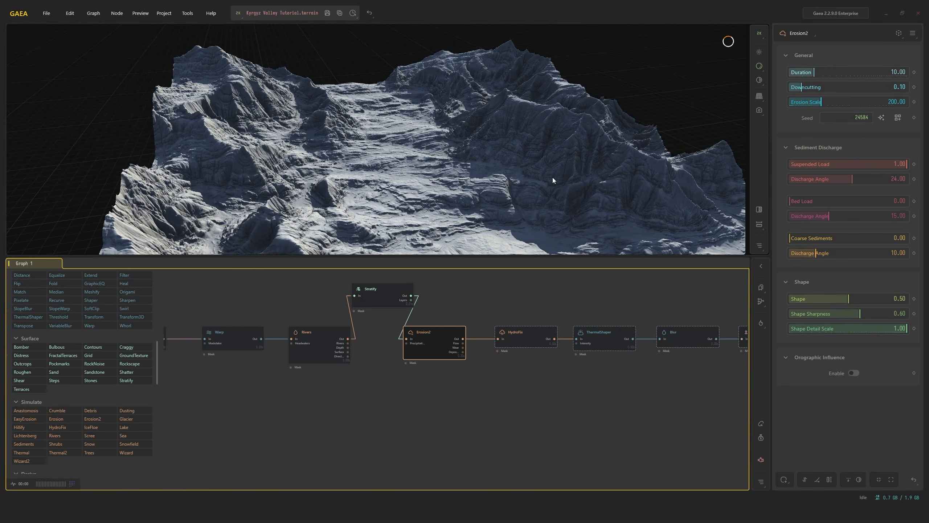
left_click_drag(552, 177, 577, 193)
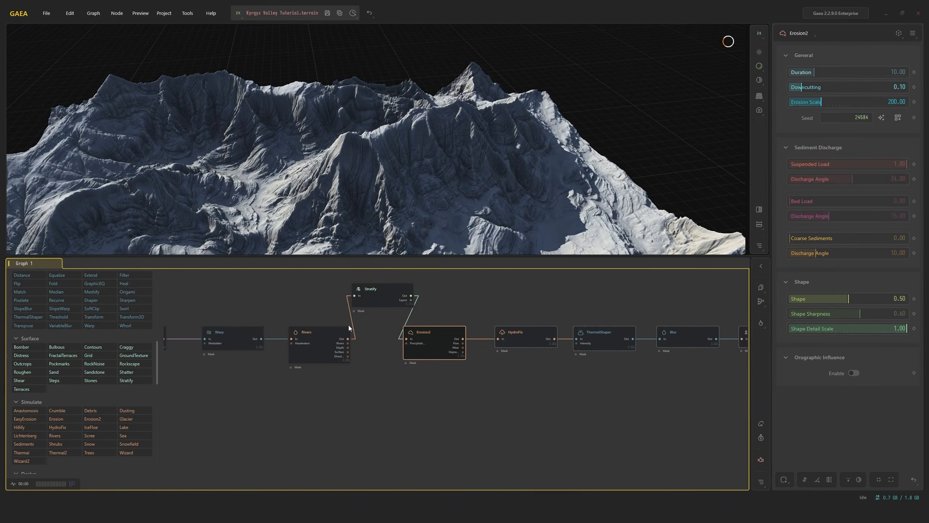
Reconnect Rivers directly to Erosion2 and feed the Erosion2 output into the Stratify node, placed above HydroFix
left_click_drag(392, 340, 408, 341)
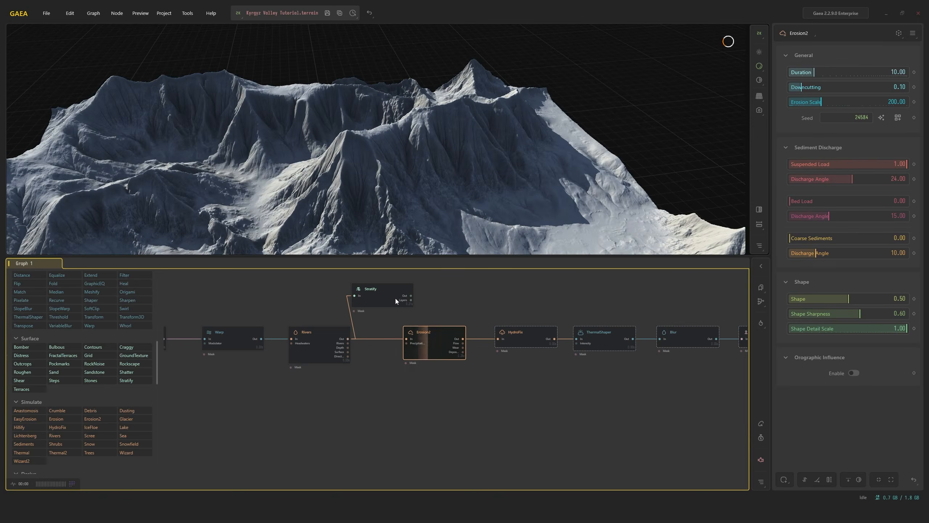
left_click_drag(395, 298, 444, 283)
left_click(444, 359)
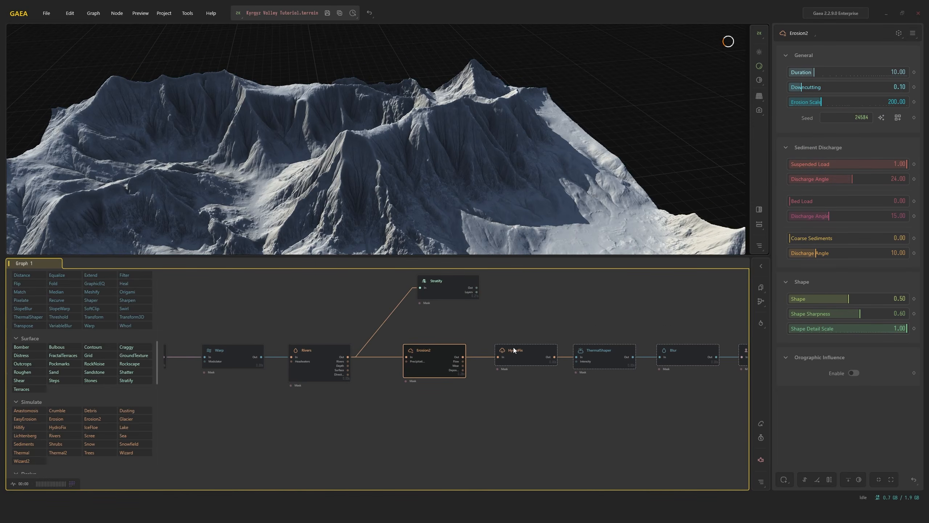
mouse_move(455, 293)
left_mouse_down()
mouse_move(504, 295)
mouse_move(469, 292)
left_mouse_up()
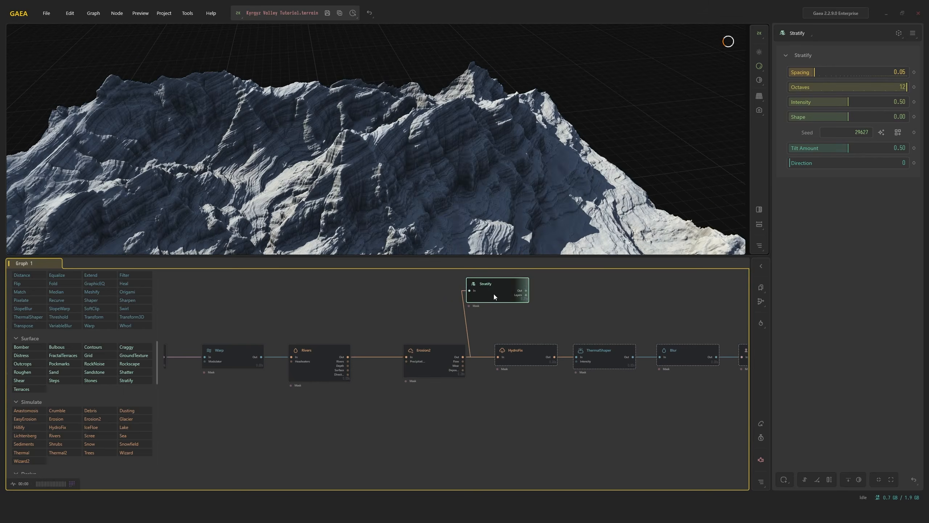
left_click(448, 371)
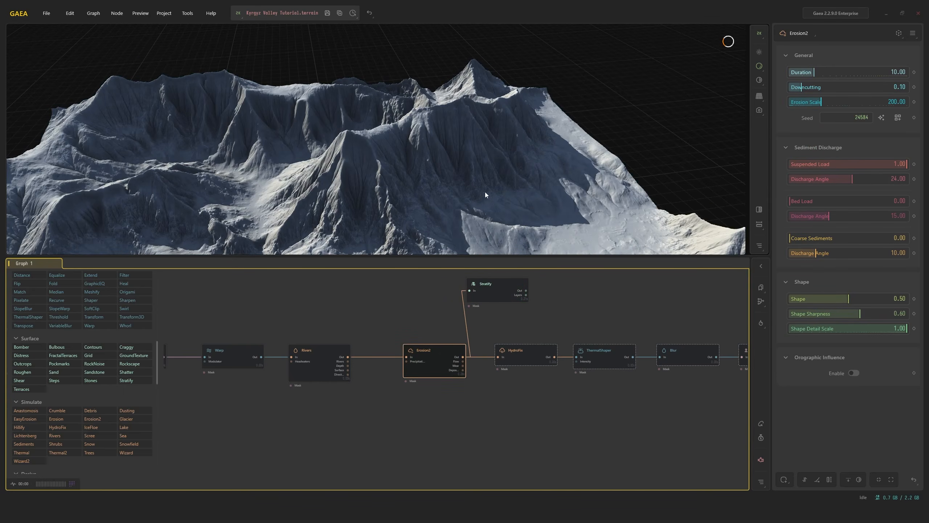
left_click(501, 279)
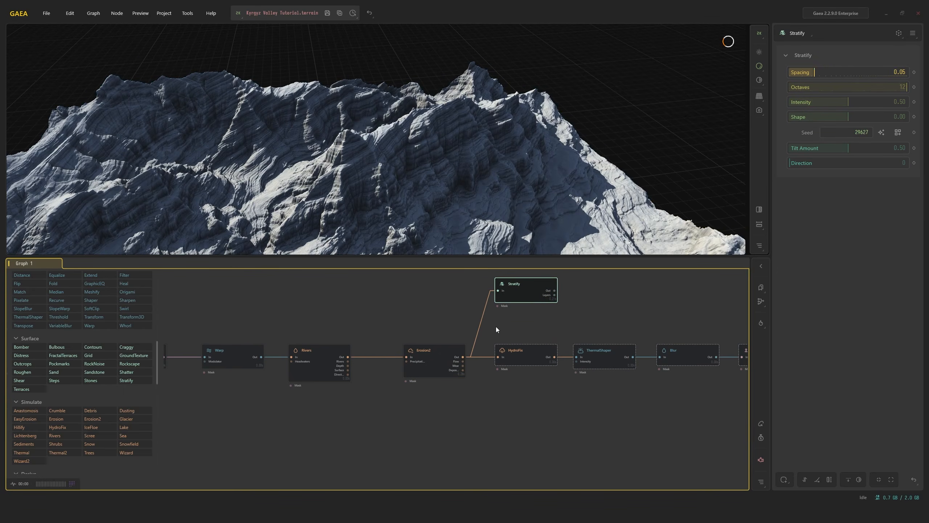
Compare the Erosion2 and Stratify terrain up close, examining the rock layering on cliffs and valley floor from several angles
left_click(440, 368)
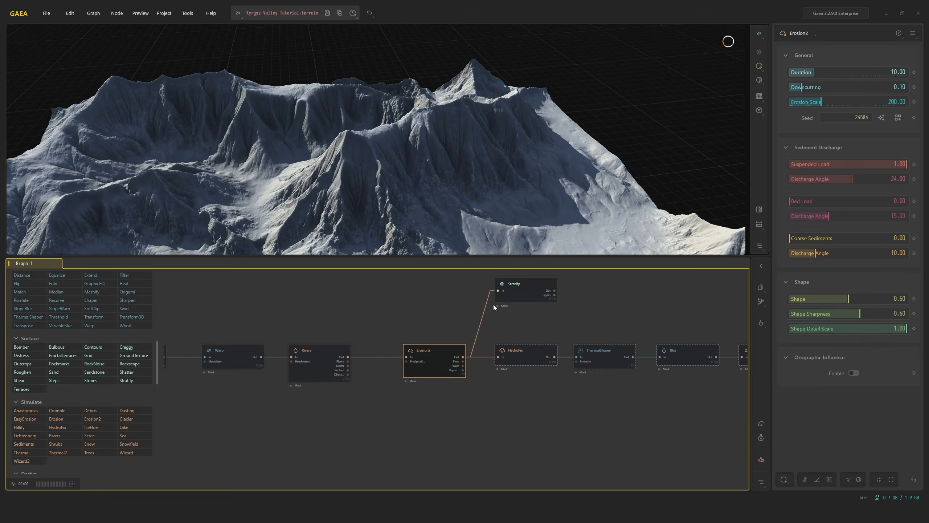
left_click(498, 293)
left_click_drag(470, 212, 529, 244)
left_click_drag(521, 173, 430, 92)
left_click(428, 375)
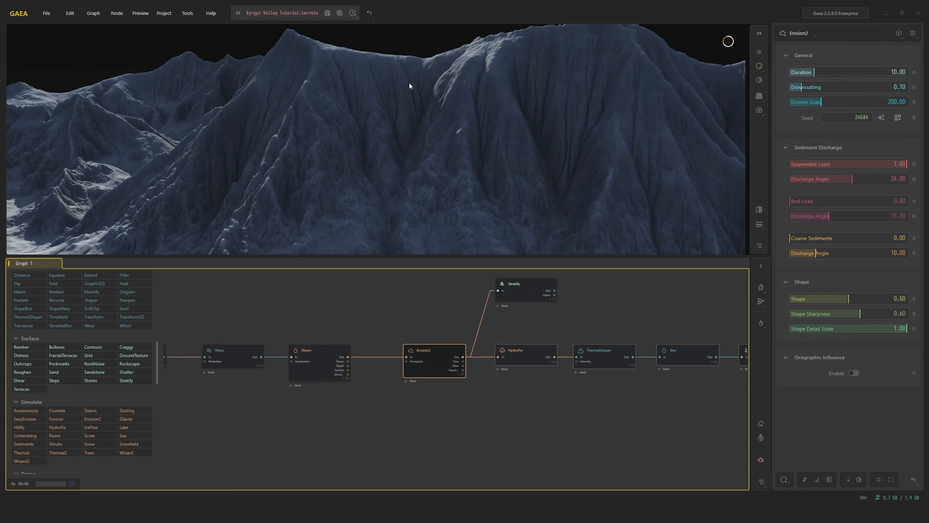
left_click(531, 284)
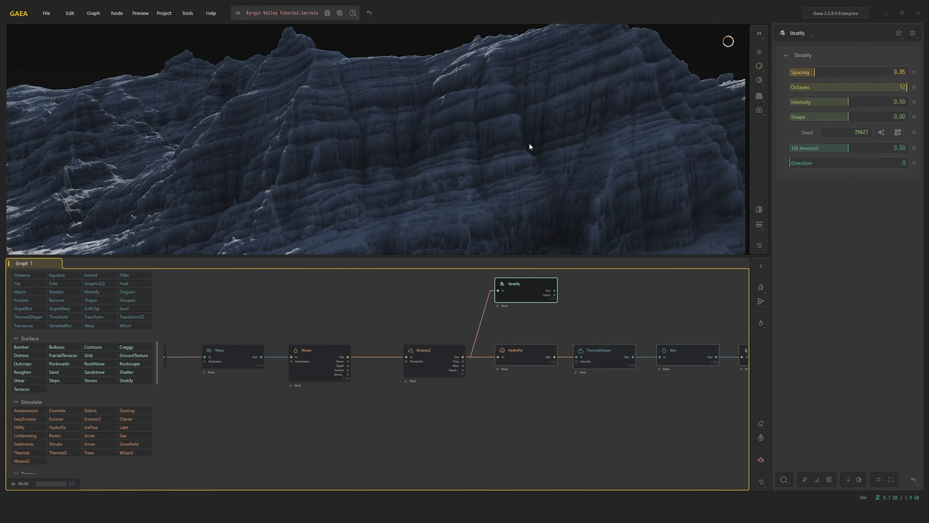
left_click_drag(528, 171, 452, 177)
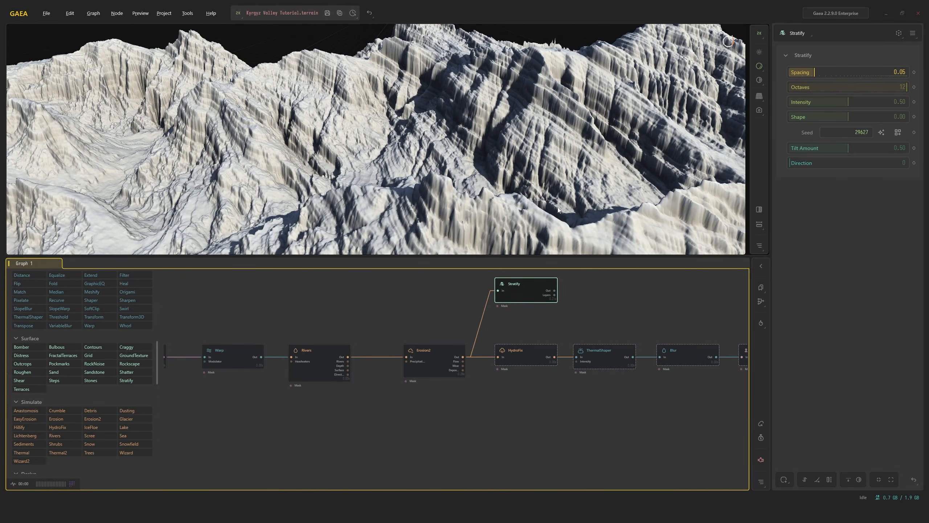
left_click_drag(494, 194, 575, 200)
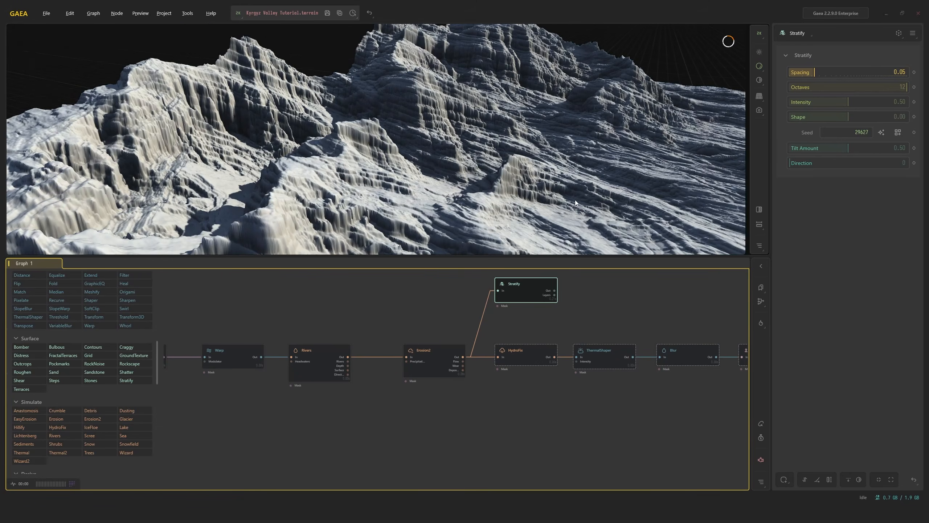
left_click_drag(605, 105, 541, 135)
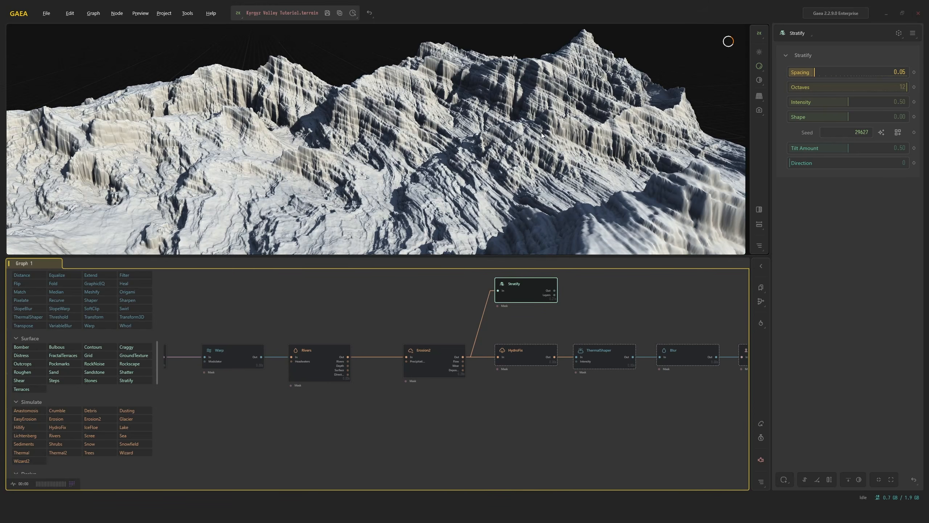
left_click_drag(557, 150, 646, 149)
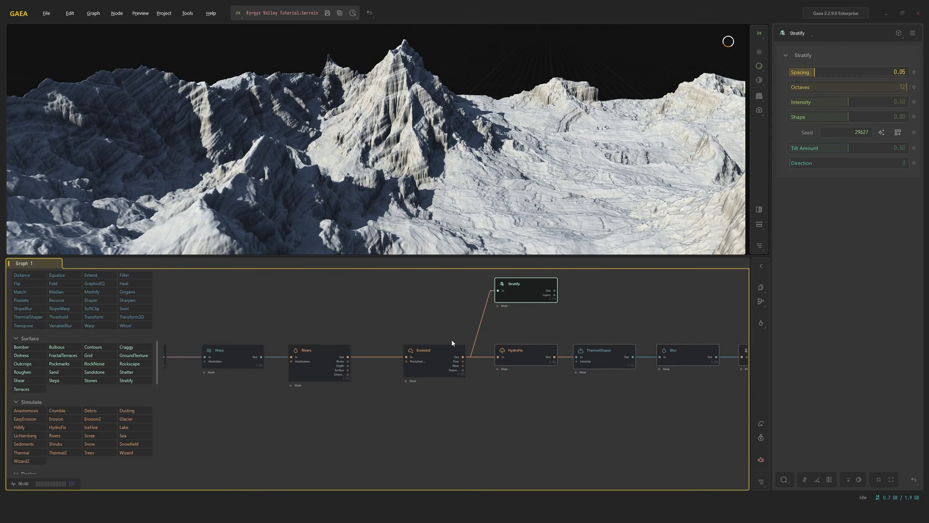
Switch between the Erosion2 and Stratify results again to compare the ridges, and review the whole node chain
left_click(434, 361)
left_click(499, 299)
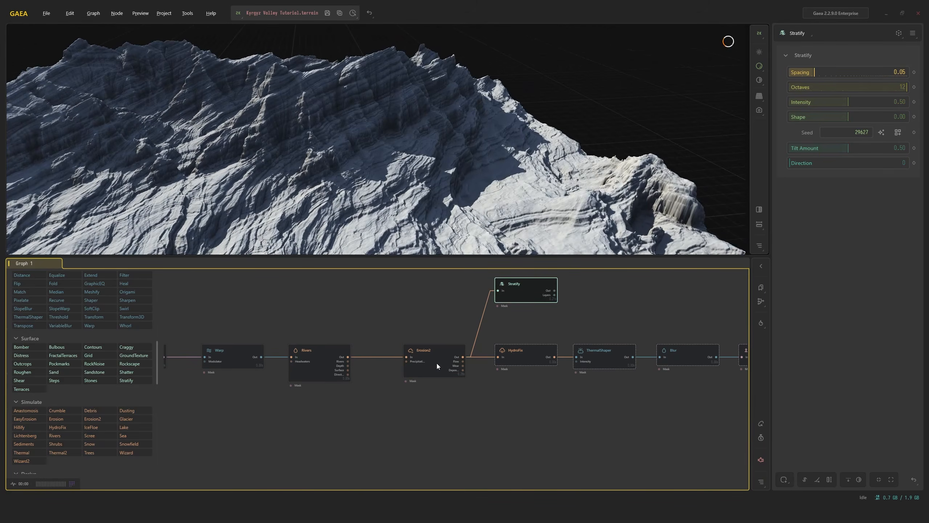
left_click(435, 362)
scroll(488, 360, "down", 5)
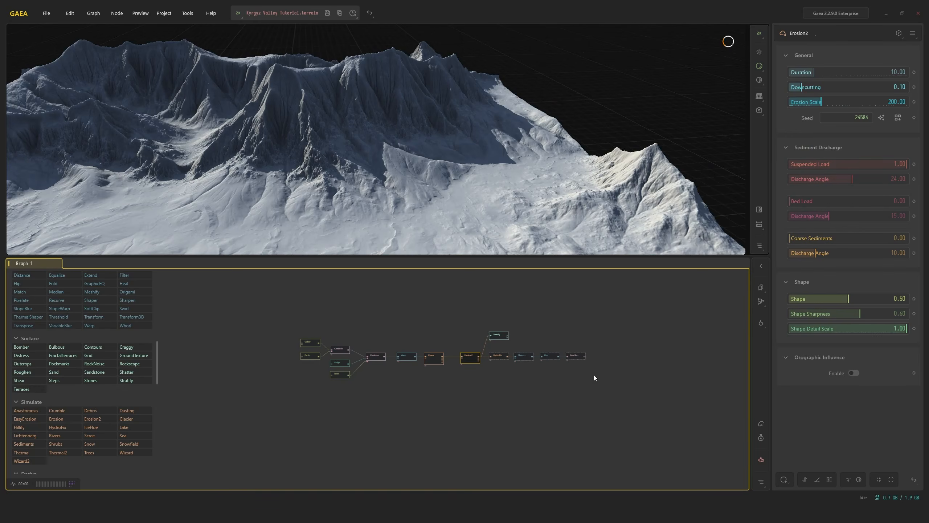
scroll(549, 336, "up", 5)
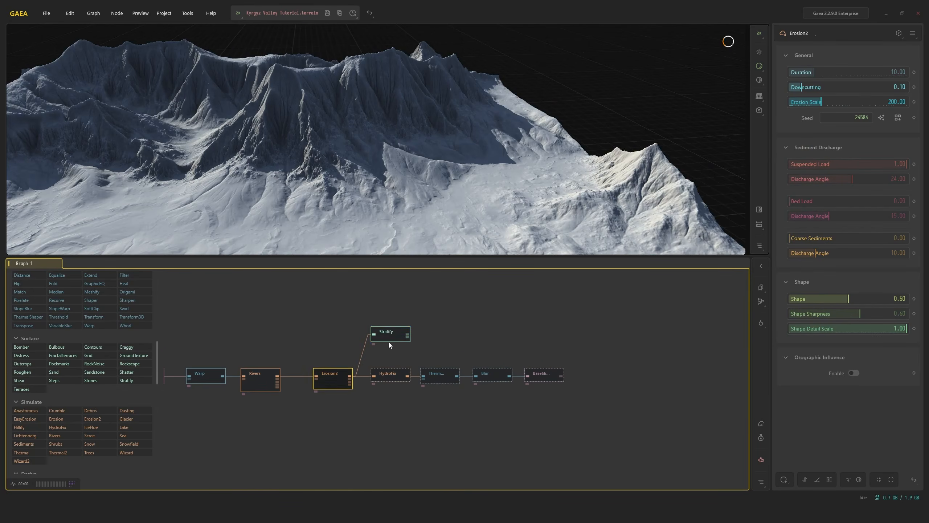
left_click(394, 336)
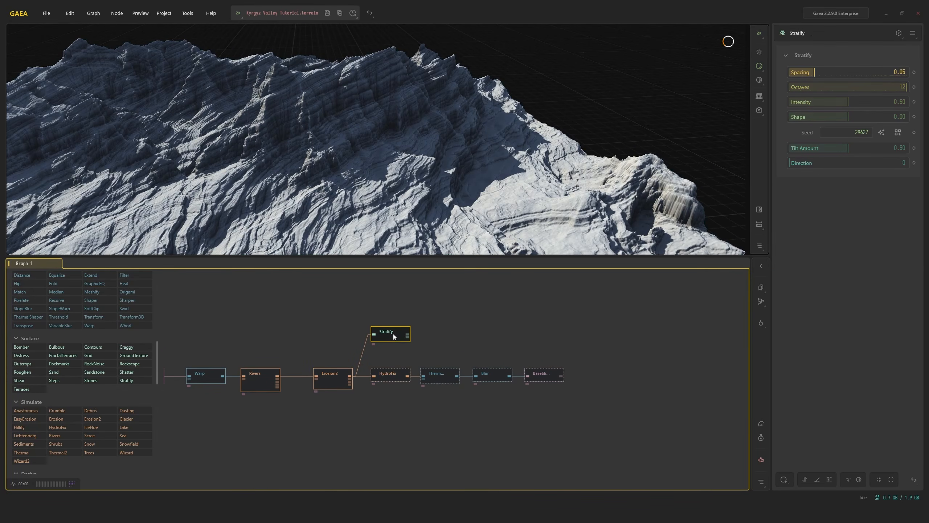
scroll(369, 373, "up", 3)
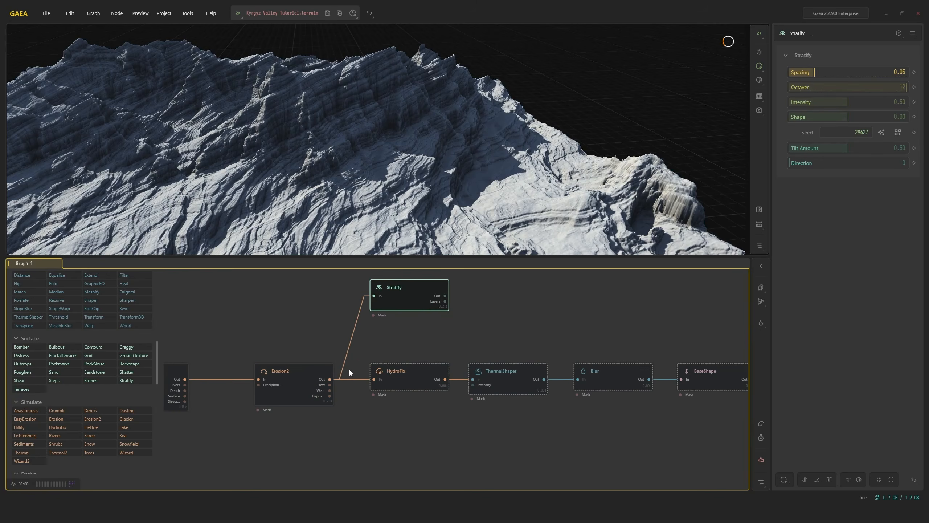
left_click(309, 381)
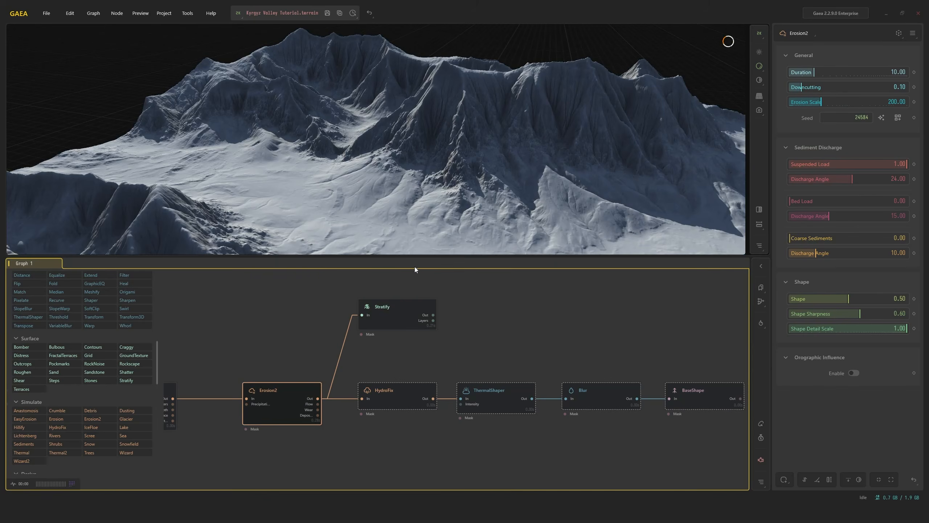
Add an Erosion2 node after Stratify, feed the Stratify output into it, and compare the terrain at both nodes
left_click(409, 304)
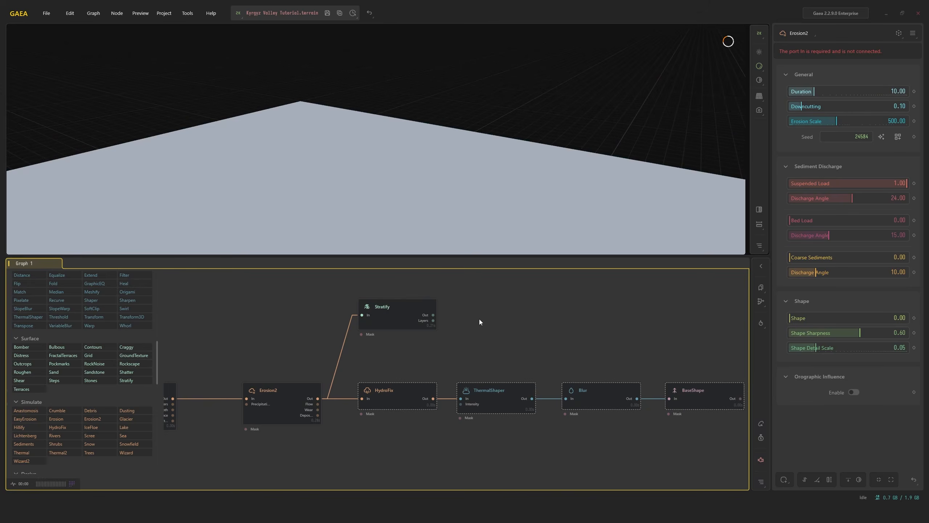
key("Tab")
type("e")
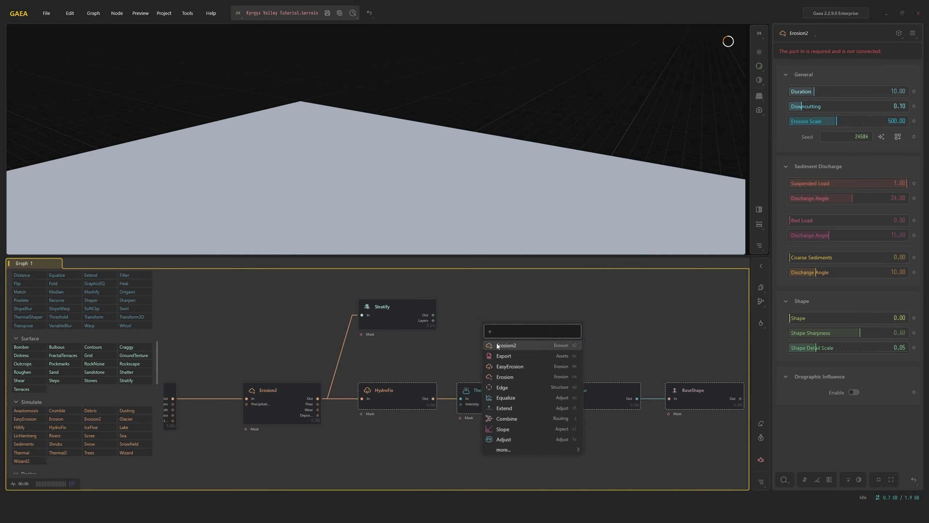
left_click(497, 345)
left_click_drag(482, 337, 482, 335)
left_click_drag(514, 341, 518, 320)
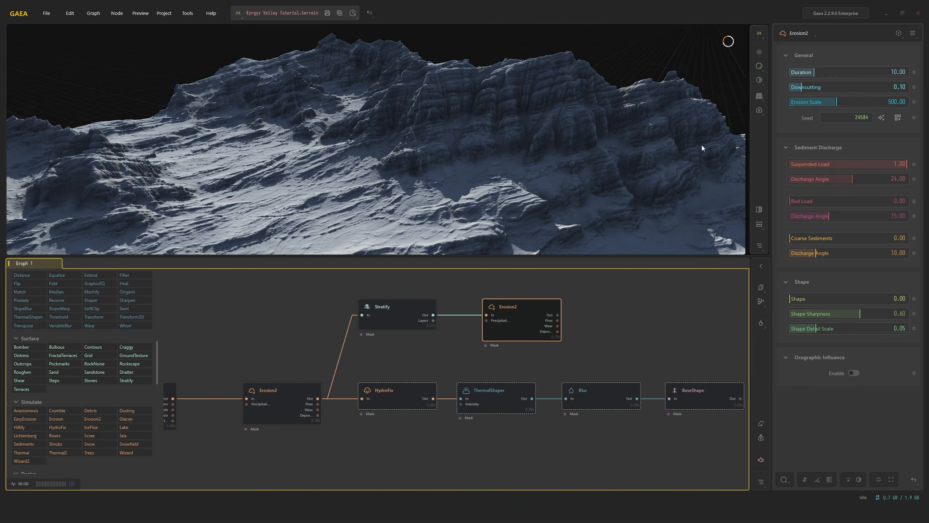
left_click_drag(610, 188, 576, 214)
left_click(395, 317)
left_click(519, 315)
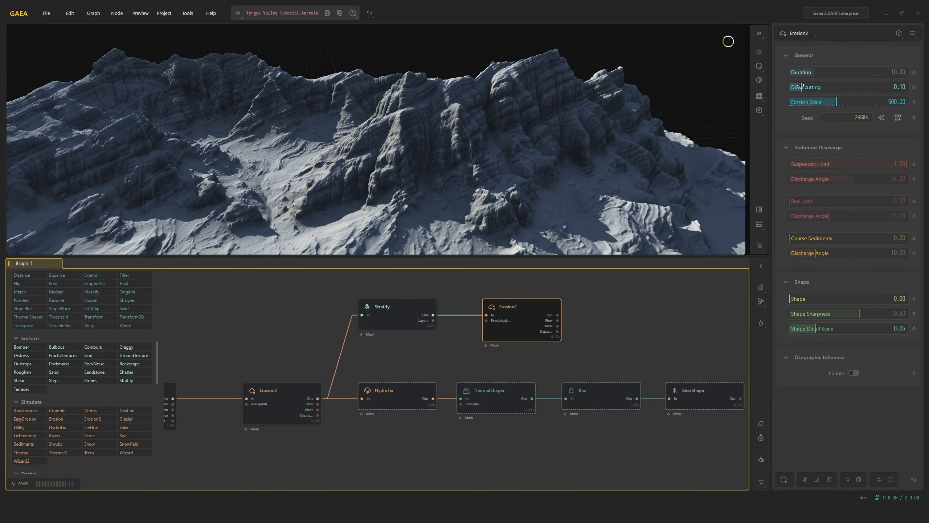
Try Downcutting at 0 on the new Erosion2 node, inspect the cliffs, and set Downcutting to 0.04
left_click_drag(800, 86, 748, 94)
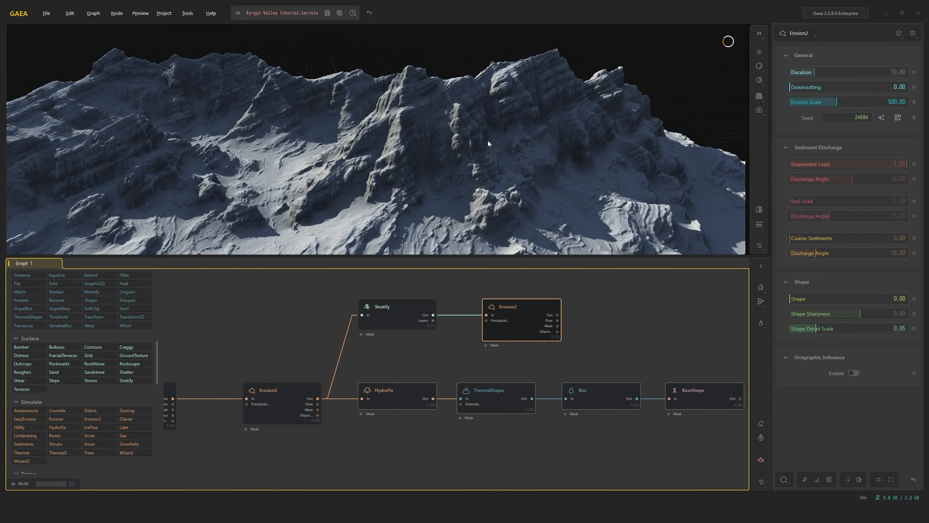
left_click_drag(488, 141, 602, 145)
left_click(794, 86)
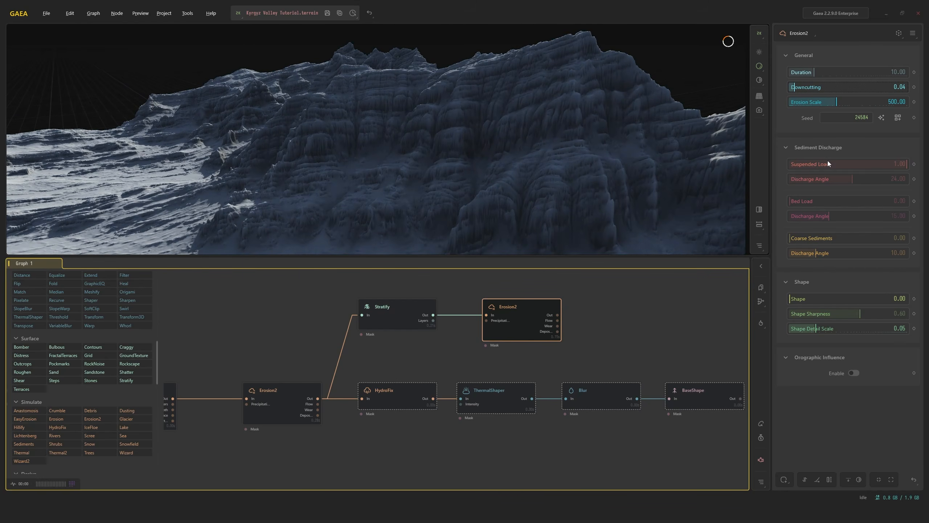
Set the new Erosion2's Suspended Load to 0, Coarse Sediments to 1.00, its Discharge Angle to about 41 and Erosion Scale to 253.96
left_click_drag(823, 165, 762, 167)
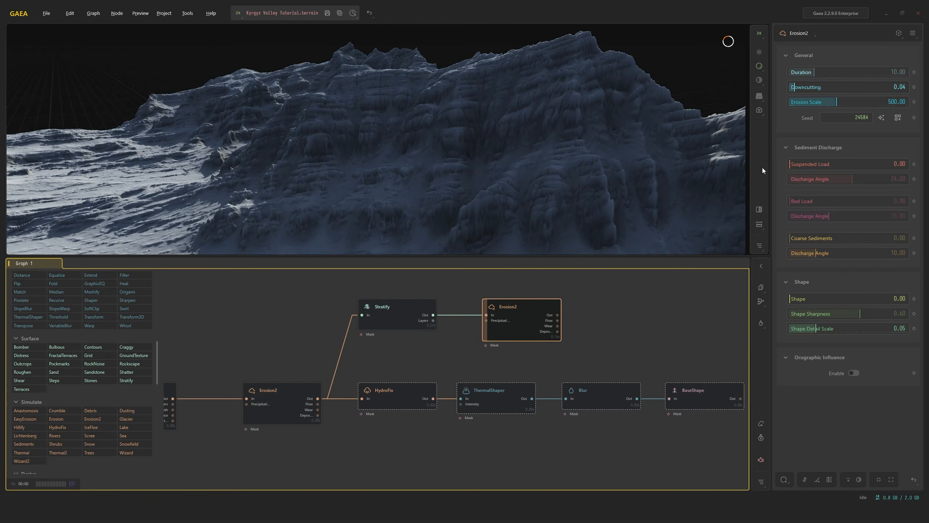
left_click_drag(863, 238, 910, 239)
left_click(859, 255)
left_click_drag(858, 254, 896, 254)
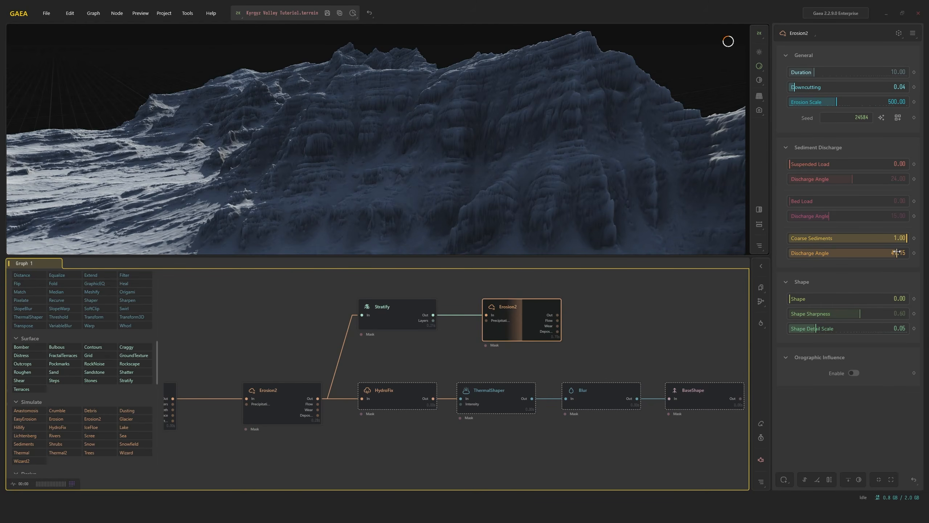
mouse_move(823, 104)
left_mouse_down()
mouse_move(815, 102)
mouse_move(825, 100)
left_mouse_up()
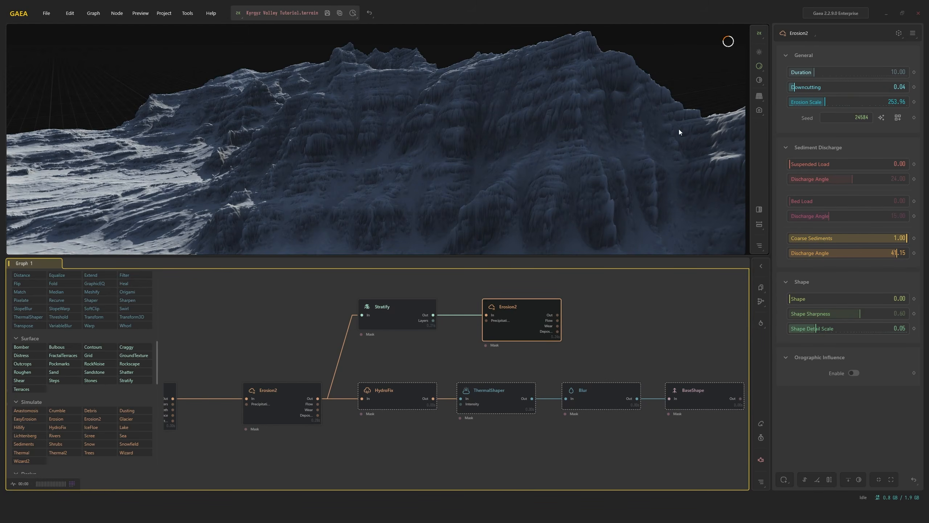
Compare the Stratify terrain with the retuned Erosion2 result from several angles
left_click_drag(680, 133, 571, 172)
left_click(431, 286)
left_click(420, 315)
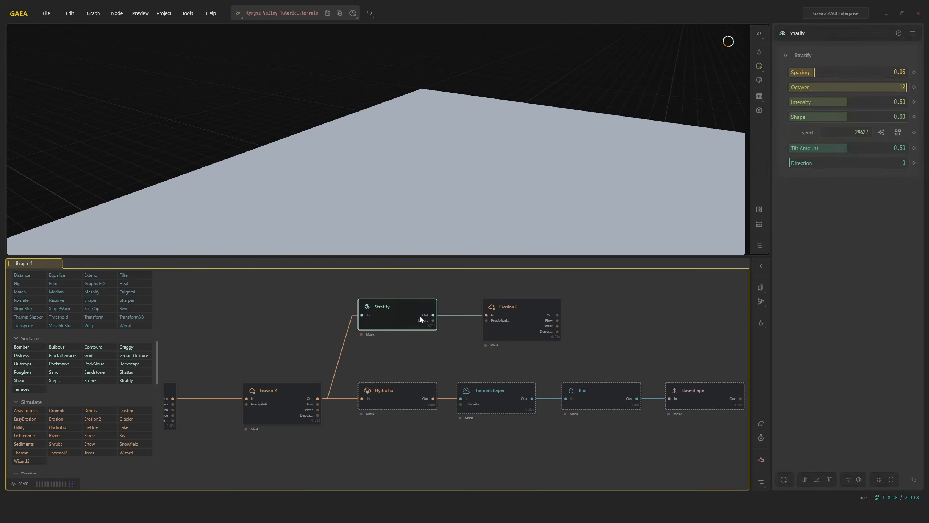
left_click(504, 308)
left_click_drag(469, 146, 609, 291)
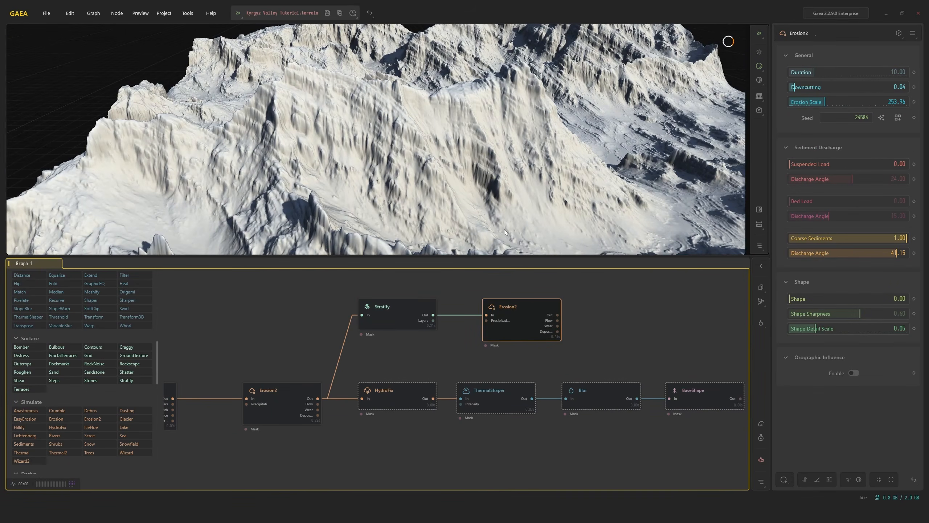
Apply the Max modifier to the new Erosion2 node and compare its cliffs with the Stratify result
left_click(891, 479)
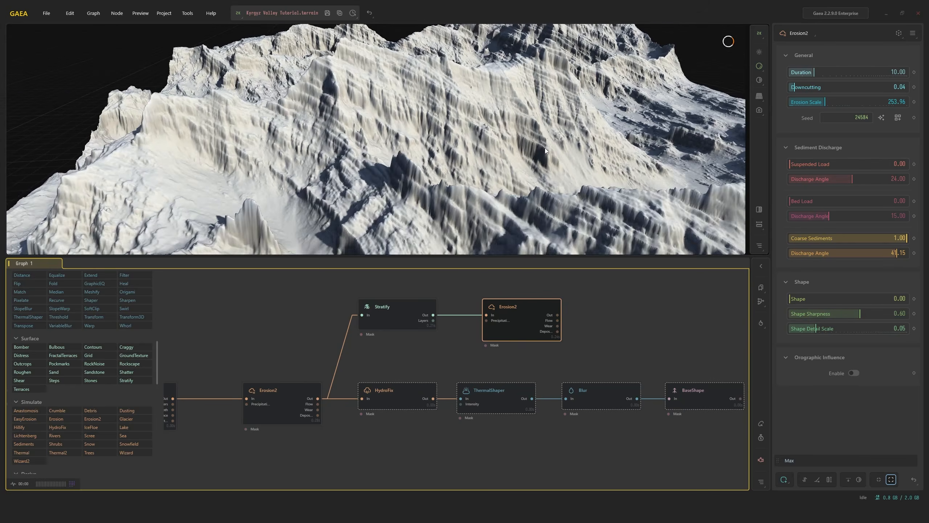
left_click_drag(545, 148, 460, 174)
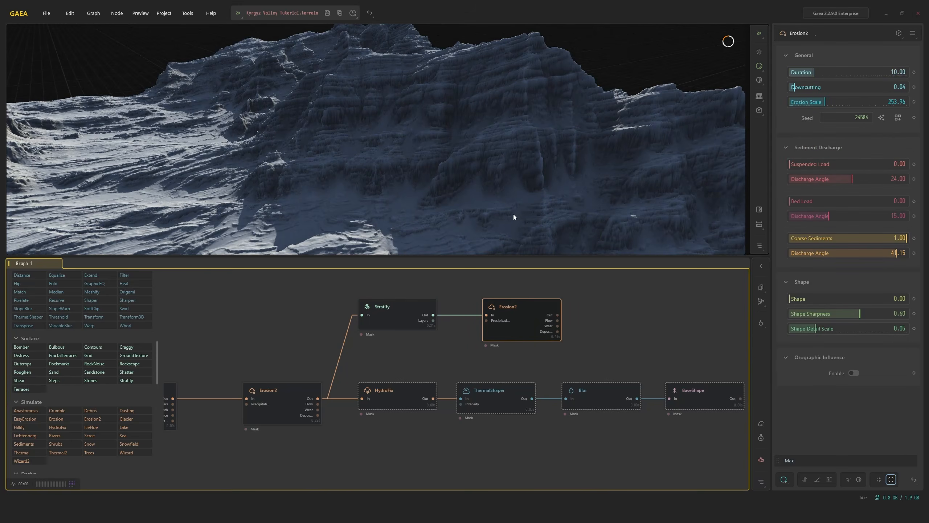
left_click_drag(536, 160, 600, 178)
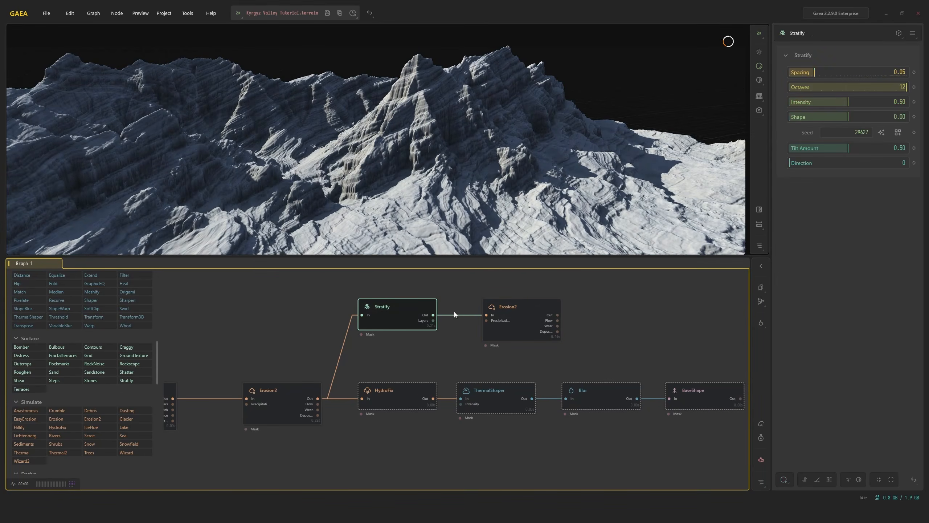
mouse_move(495, 147)
left_mouse_down()
mouse_move(461, 153)
mouse_move(484, 156)
left_mouse_up()
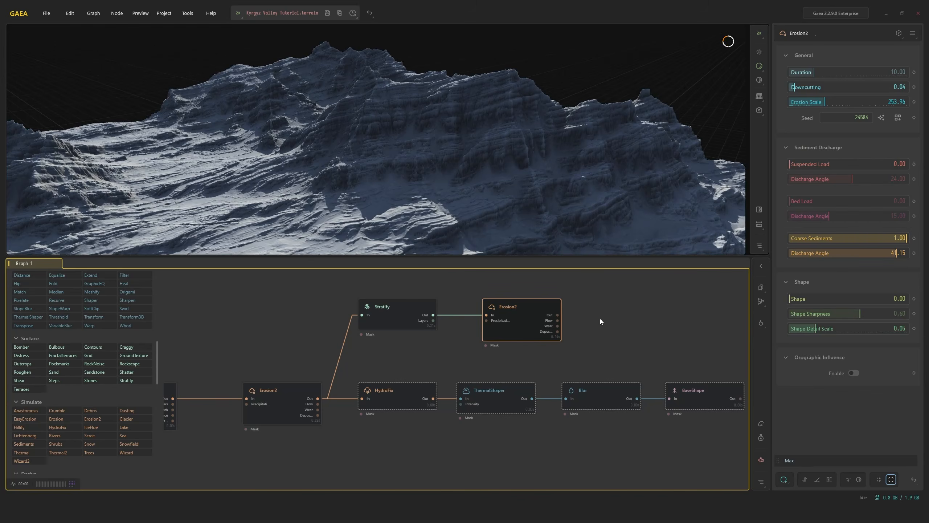
Add a Thermal2 node after the second Erosion2 and feed the Erosion2 output into it
type("th")
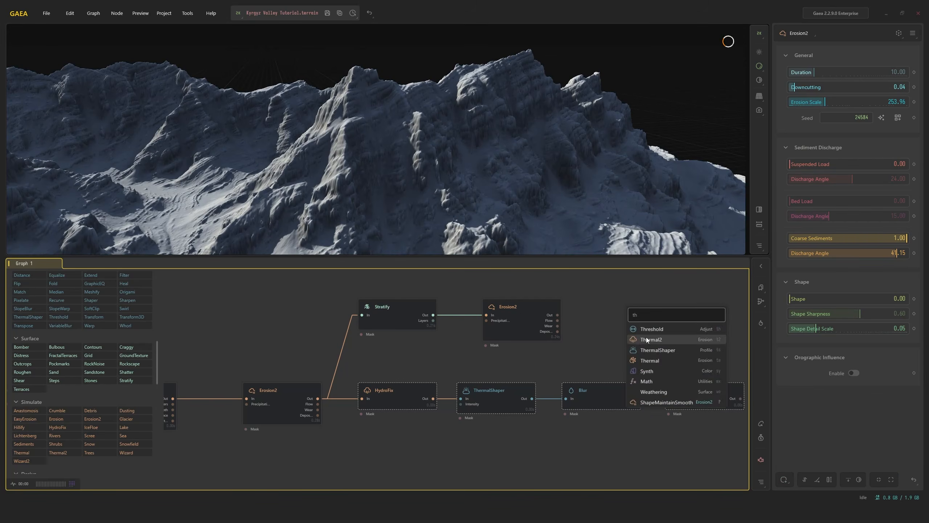
left_click(647, 339)
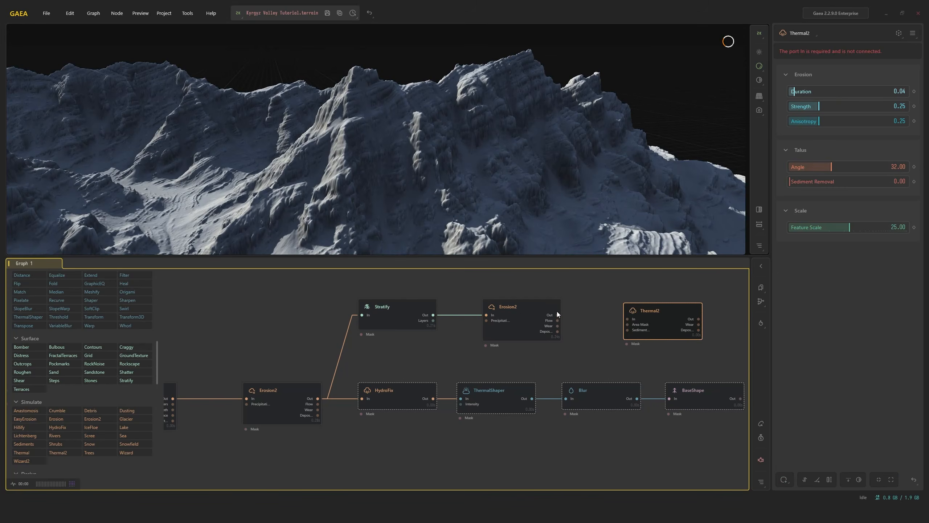
left_click_drag(557, 314, 724, 318)
left_click(618, 338)
key("Tab")
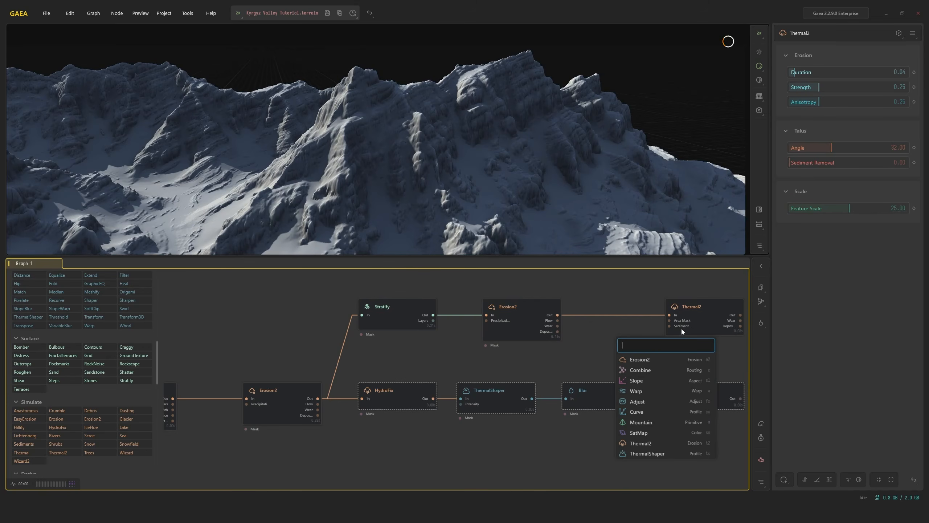
left_click(688, 320)
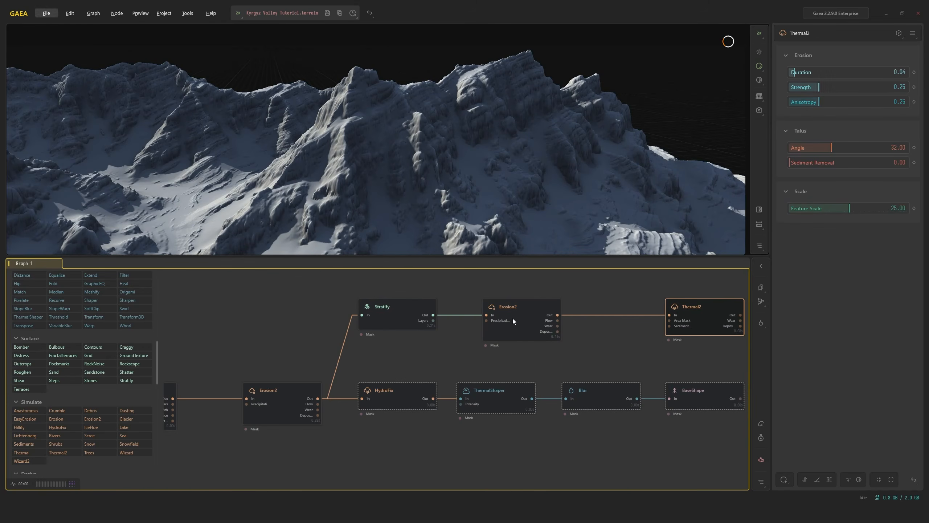
Compare the terrain at the second Erosion2, Thermal2 and Stratify nodes
left_click(512, 318)
left_click(697, 314)
left_click_drag(514, 80, 469, 153)
left_click(418, 313)
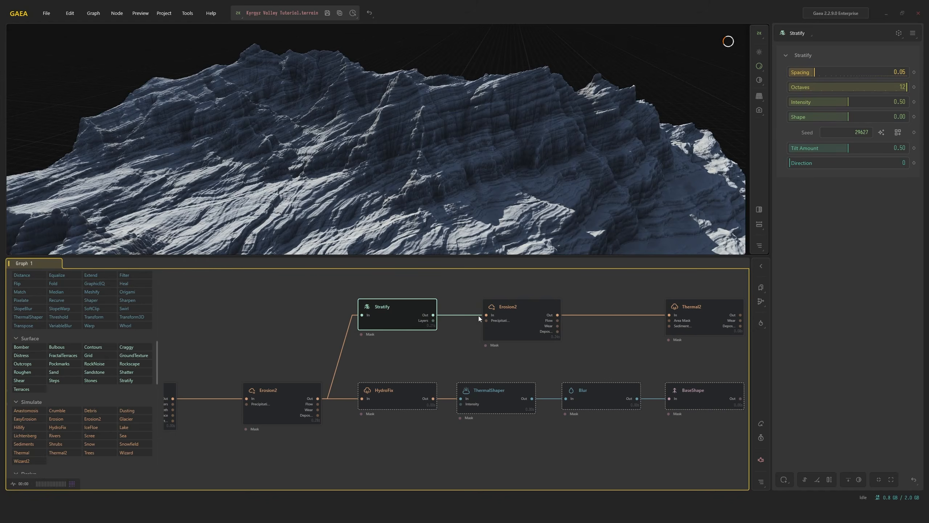
Delete the Stratify branch: the Stratify node, the Erosion2 after it and the Thermal2 node
key("Delete")
left_click(519, 318)
key("Delete")
left_click(676, 321)
key("Delete")
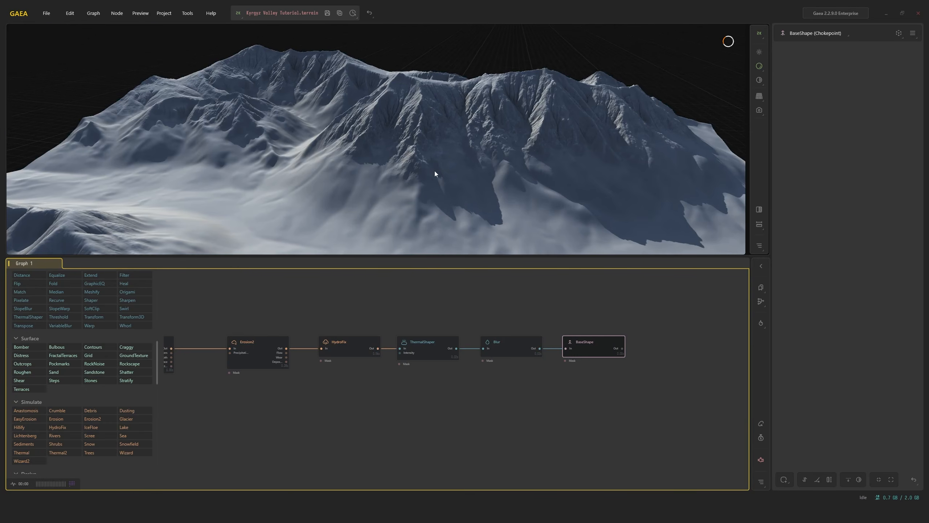
Examine the BaseShape terrain's ridges and valley floor from several angles
left_click_drag(434, 171, 545, 164)
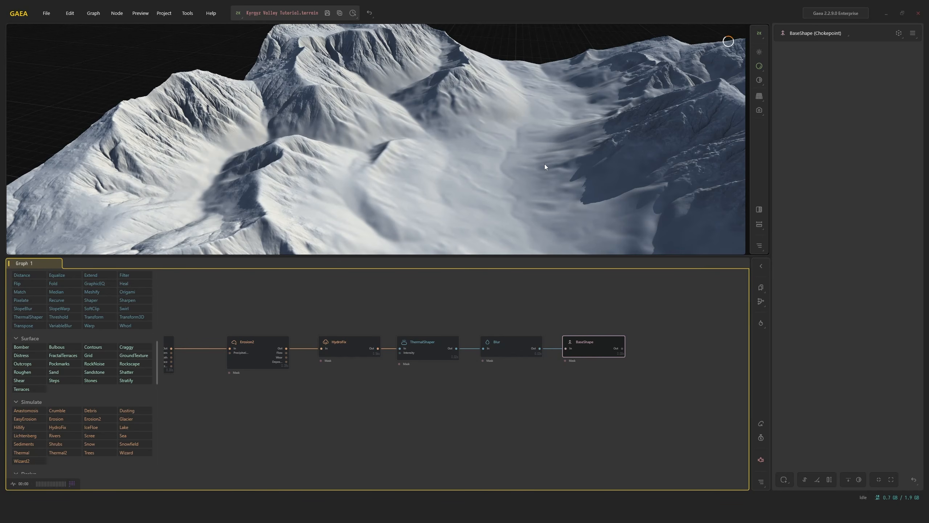
left_click_drag(544, 165, 613, 322)
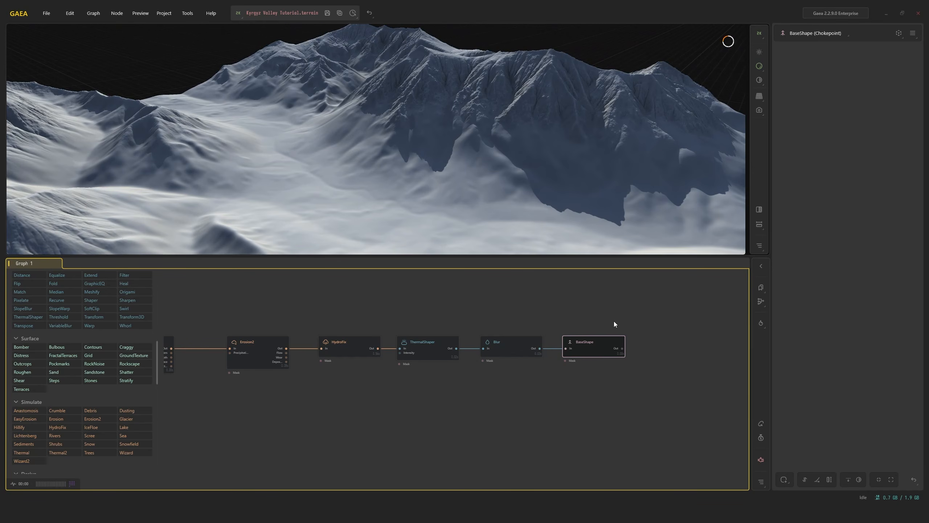
mouse_move(614, 321)
middle_mouse_down()
mouse_move(474, 326)
mouse_move(628, 330)
middle_mouse_up()
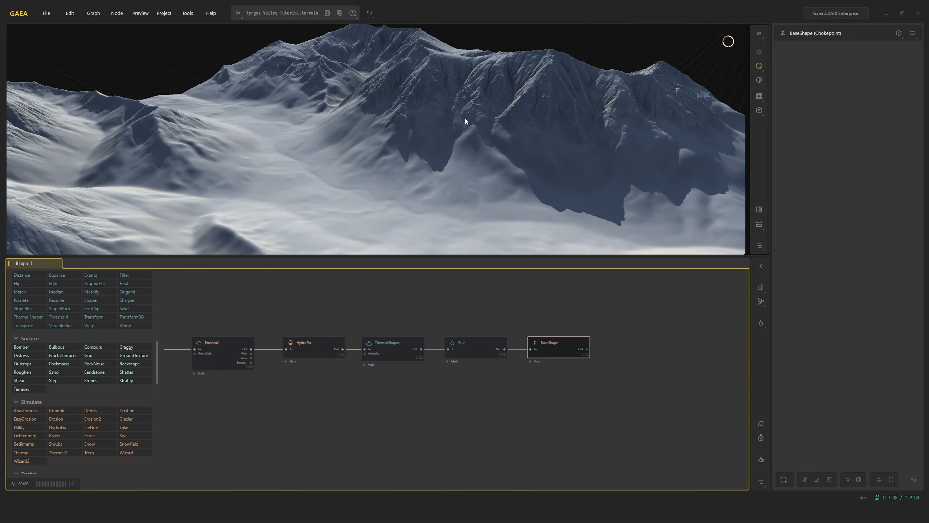
Add a Transpose node after BaseShape and connect the BaseShape output to its main input
middle_click_drag(604, 291, 499, 289)
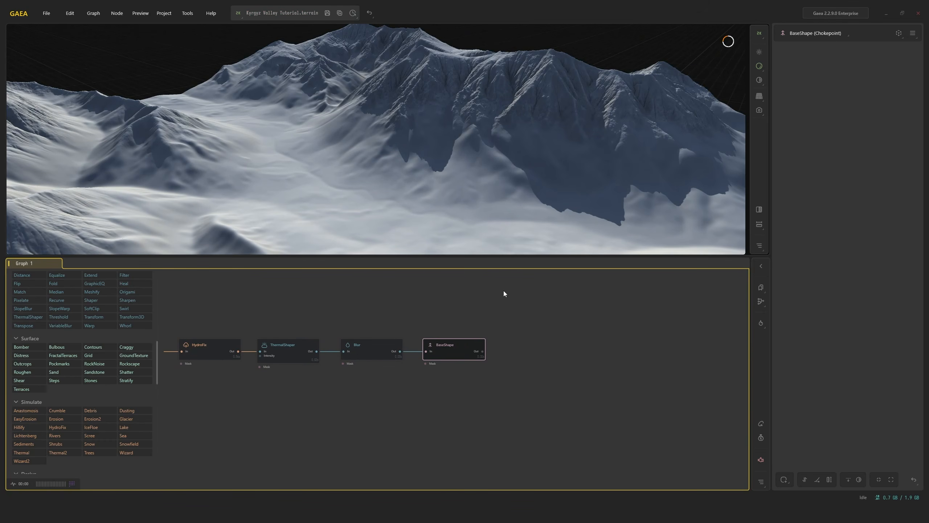
type("c")
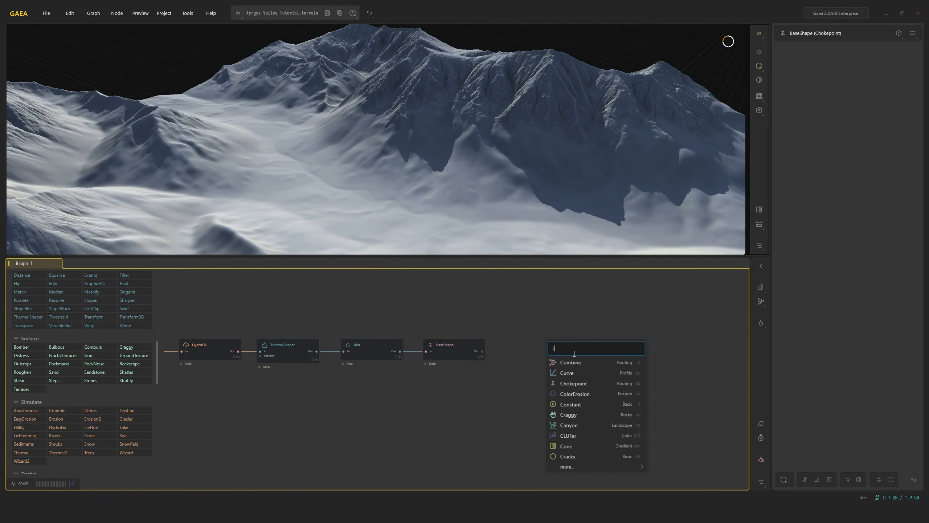
key("BackSpace")
type("tr")
left_click(577, 372)
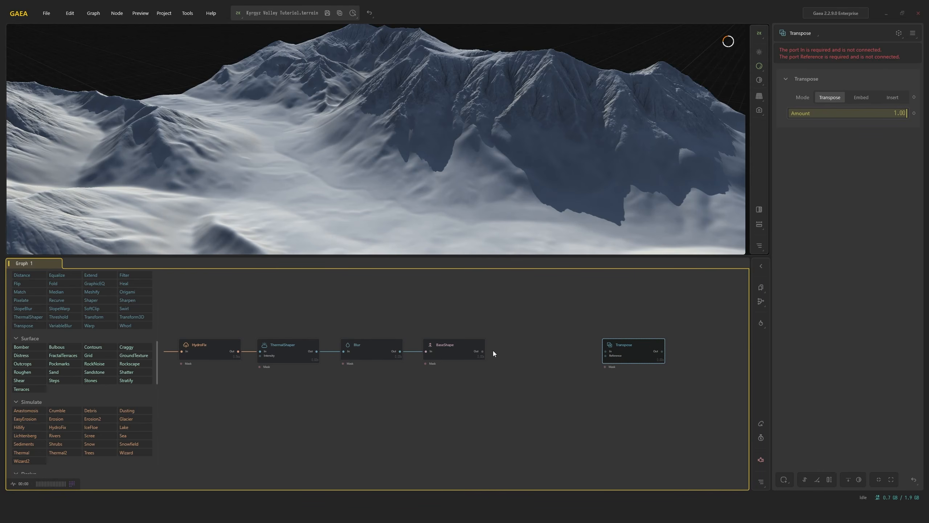
left_click_drag(482, 351, 655, 357)
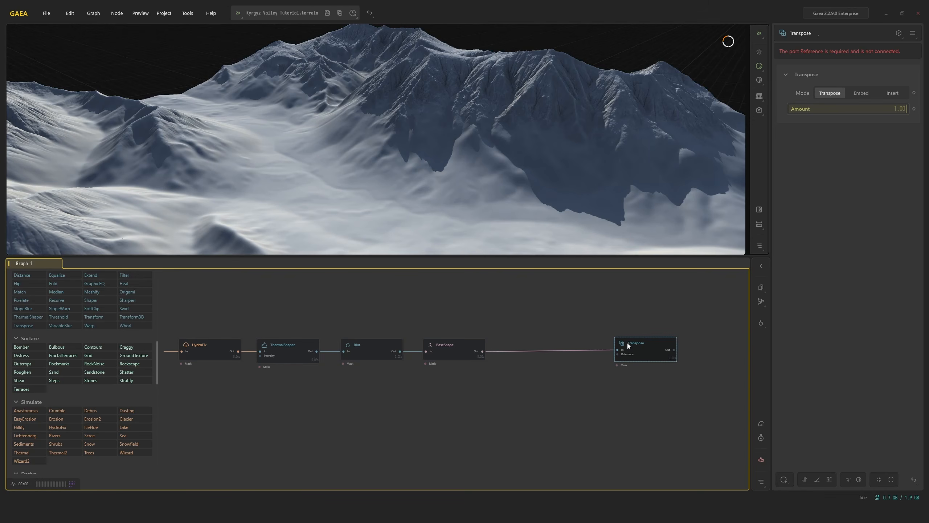
Add a Constant node with Height 0.00, expand it to full size and place it below the link between BaseShape and Transpose
scroll(97, 323, "up", 3)
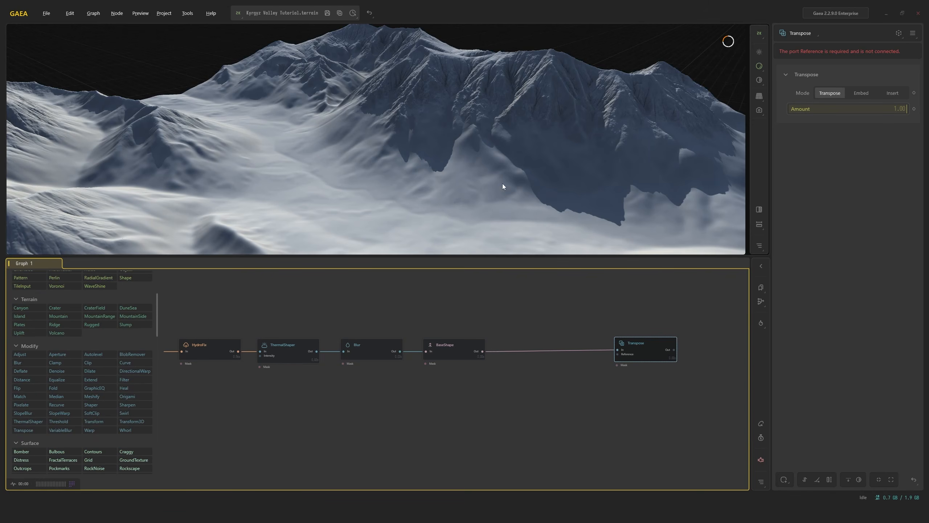
left_click_drag(500, 160, 551, 165)
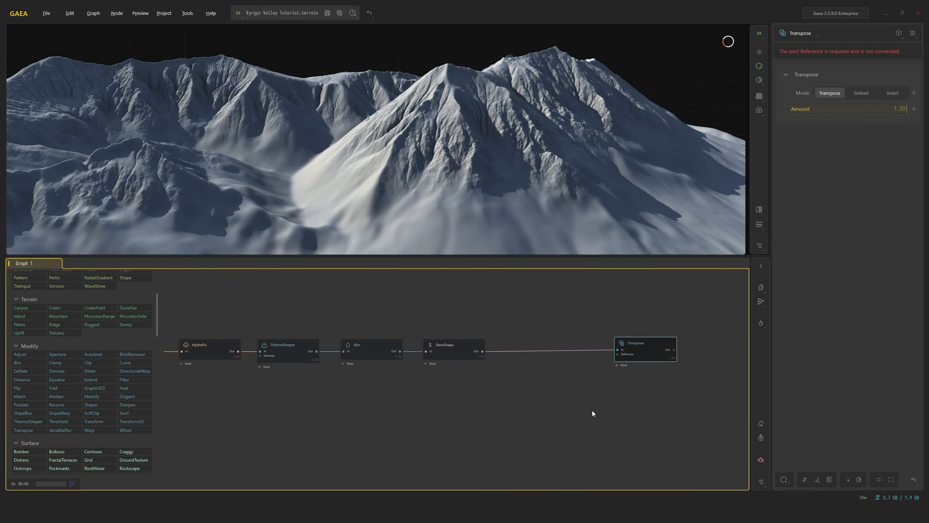
middle_click_drag(592, 410, 583, 380)
left_click_drag(629, 327, 639, 328)
double_click(513, 363)
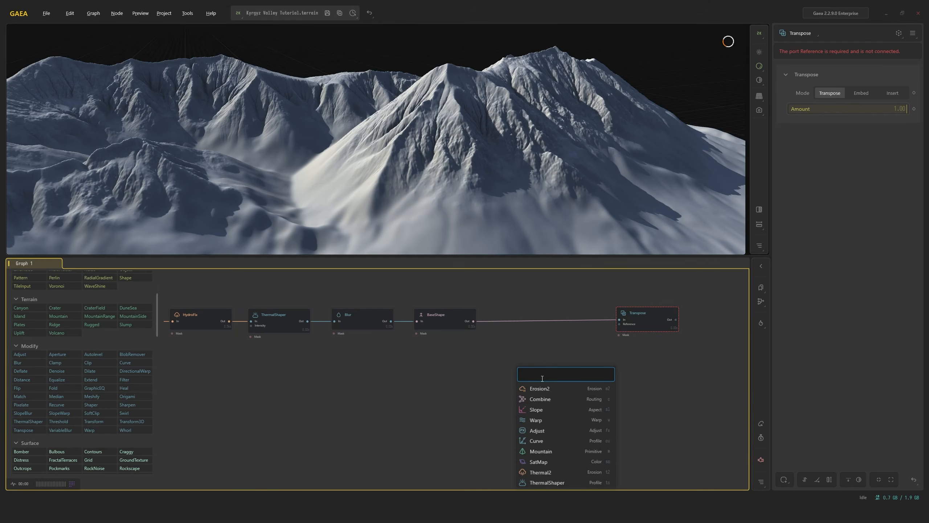
type("c")
left_click(548, 430)
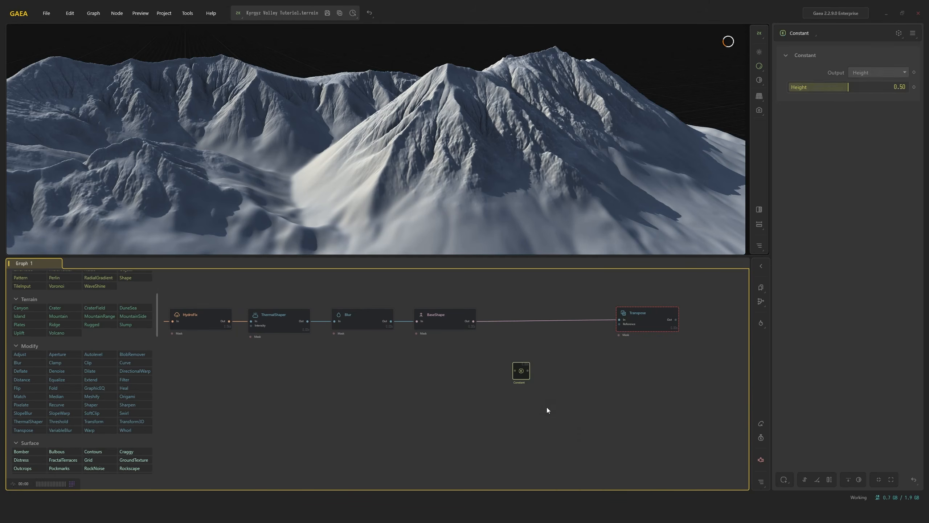
left_click_drag(843, 87, 537, 156)
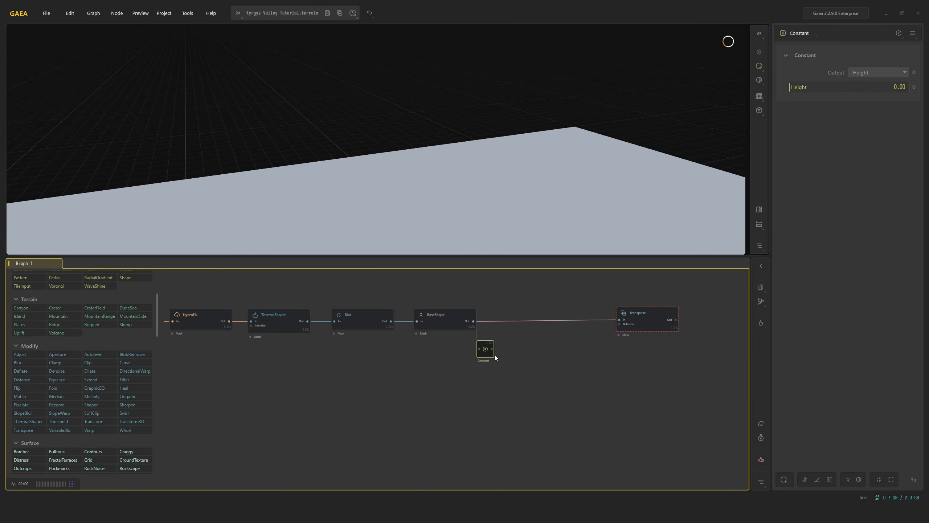
double_click(485, 354)
left_click_drag(502, 353, 523, 355)
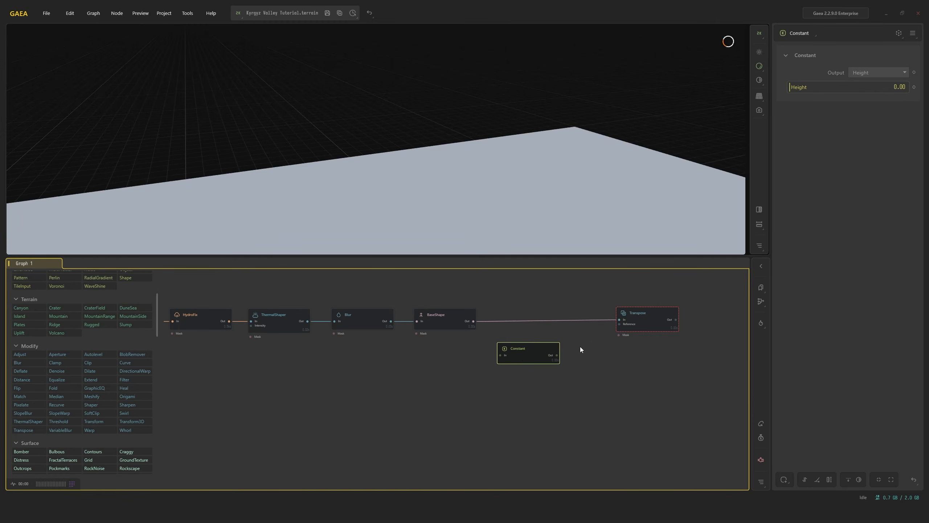
Add an Outcrops node after Constant, connect the Constant output to its input and move Transpose farther along to make room
double_click(625, 347)
type("ou")
left_click(623, 375)
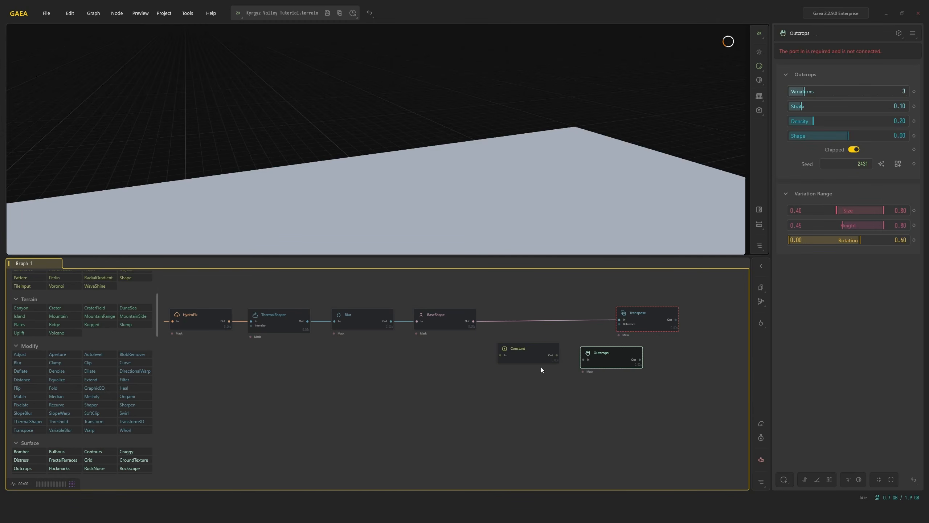
left_click(557, 359)
left_click_drag(581, 360, 582, 360)
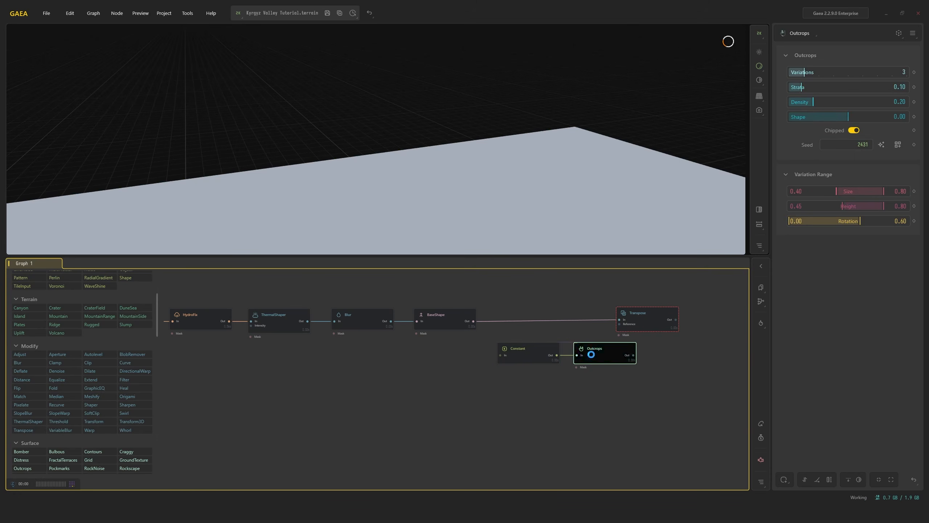
left_click_drag(655, 314, 685, 314)
left_click_drag(585, 353, 603, 352)
left_click(537, 352)
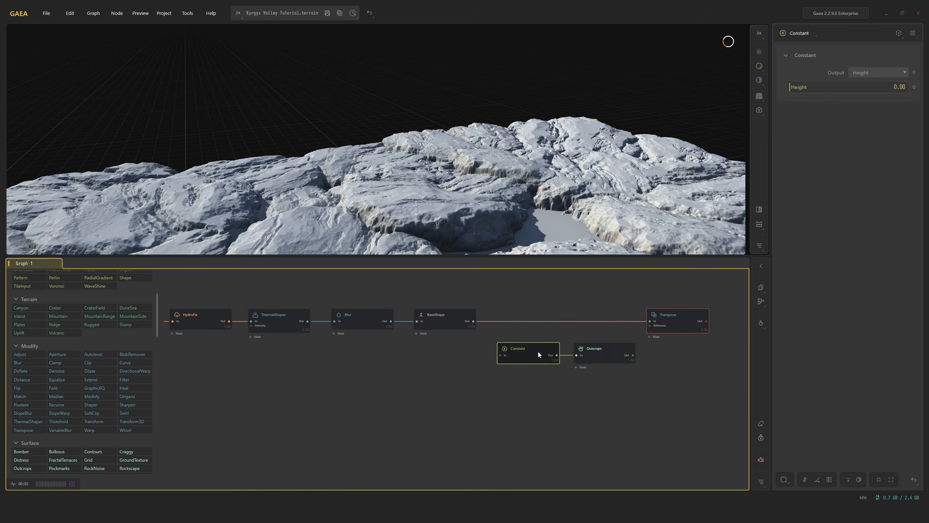
Set the Density of the Outcrops node to 1.00
left_click(596, 352)
scroll(458, 165, "down", 5)
left_click_drag(457, 165, 423, 156)
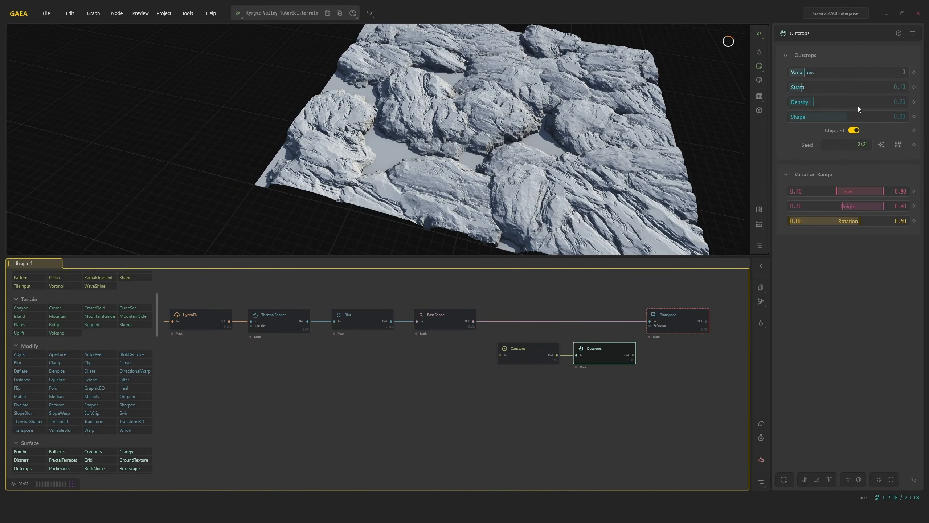
left_click_drag(817, 101, 907, 101)
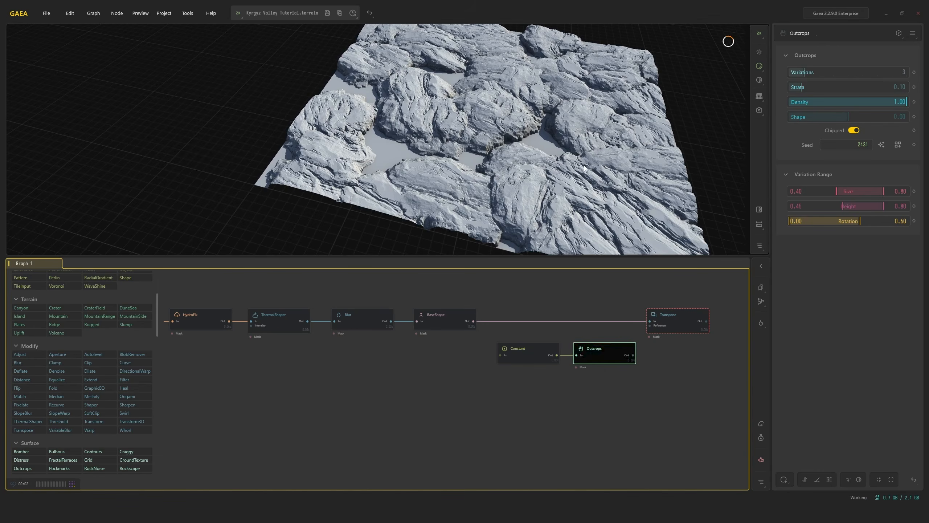
left_click_drag(568, 113, 582, 83)
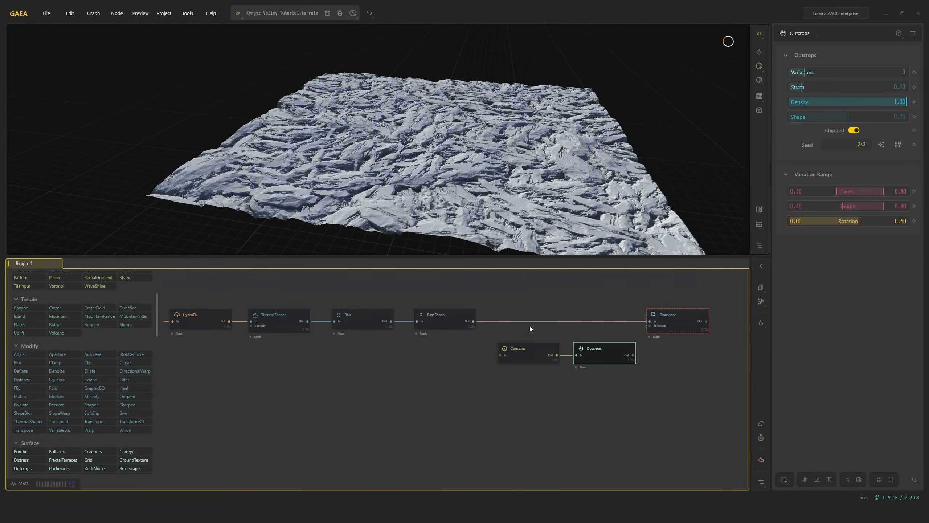
Connect the Outcrops output to the Reference input of the Transpose node
left_click(530, 348)
left_click(585, 350)
left_click_drag(661, 315, 668, 316)
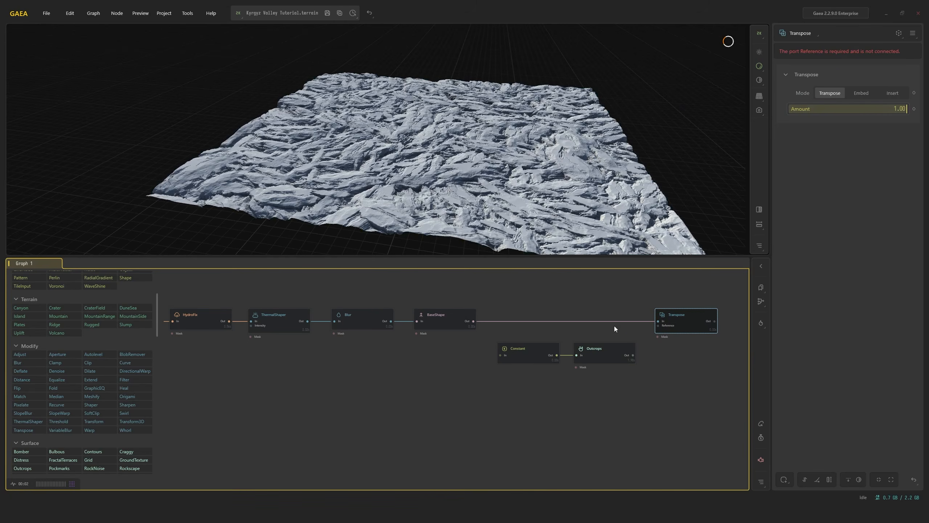
left_click(446, 317)
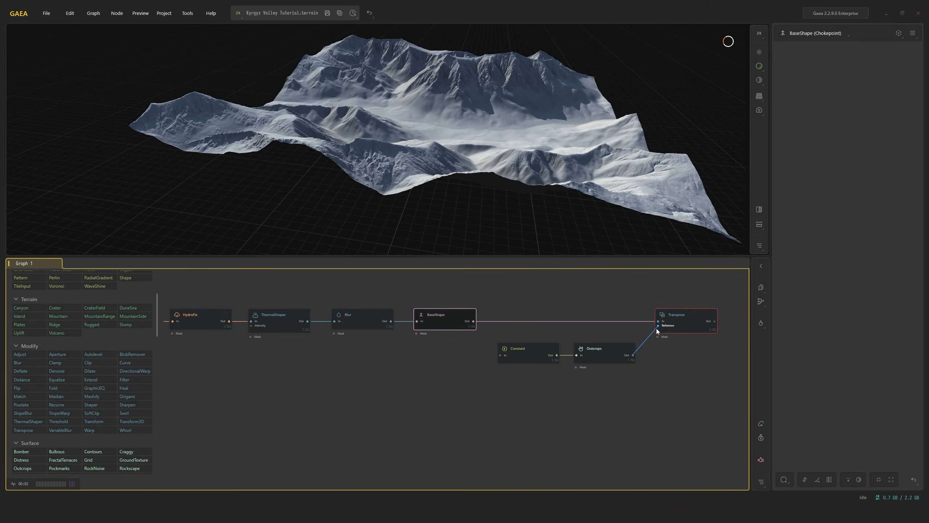
left_click_drag(656, 328, 658, 325)
Compare the rock detail of the Transpose terrain with the BaseShape terrain from several angles
left_click(656, 313)
scroll(491, 151, "up", 5)
left_click_drag(491, 151, 520, 157)
mouse_move(519, 157)
middle_mouse_down()
mouse_move(469, 152)
mouse_move(479, 164)
middle_mouse_up()
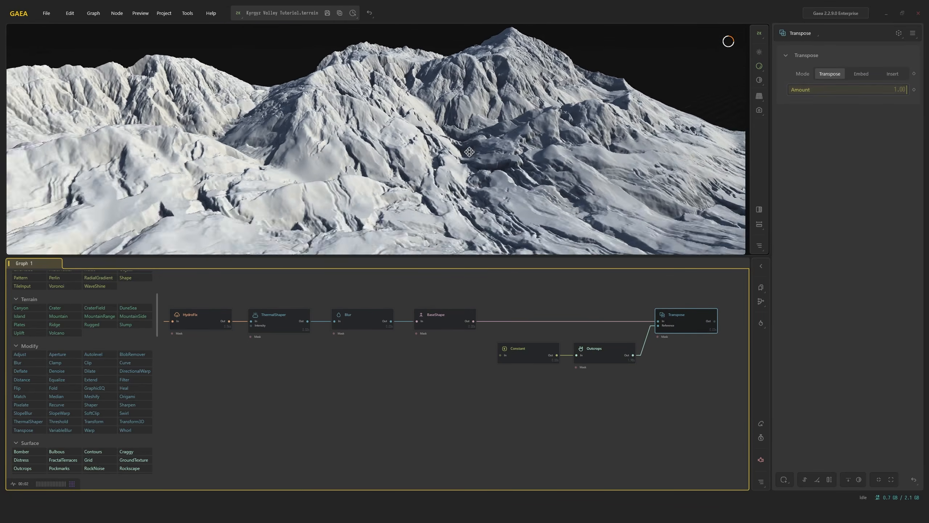
mouse_move(479, 164)
left_mouse_down()
mouse_move(575, 163)
mouse_move(578, 173)
mouse_move(605, 157)
left_mouse_up()
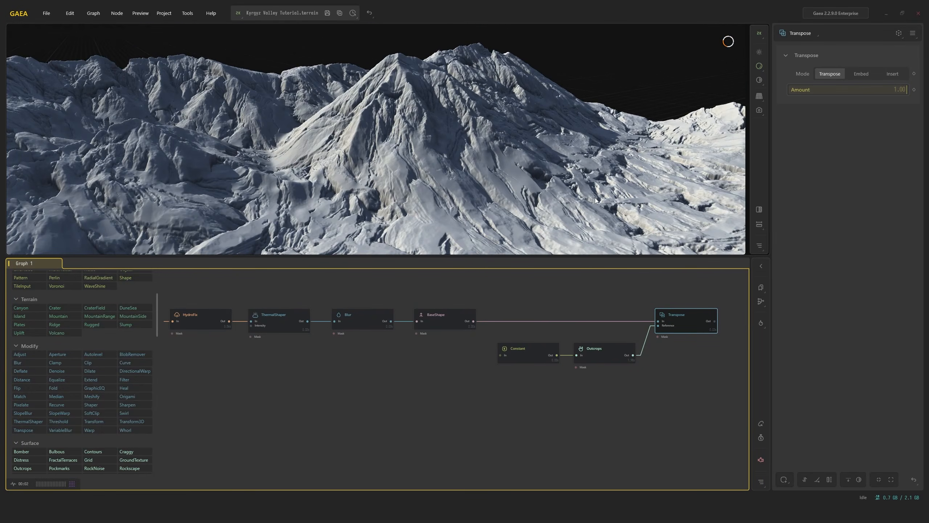
left_click(458, 311)
left_click(691, 324)
left_click_drag(524, 120, 502, 132)
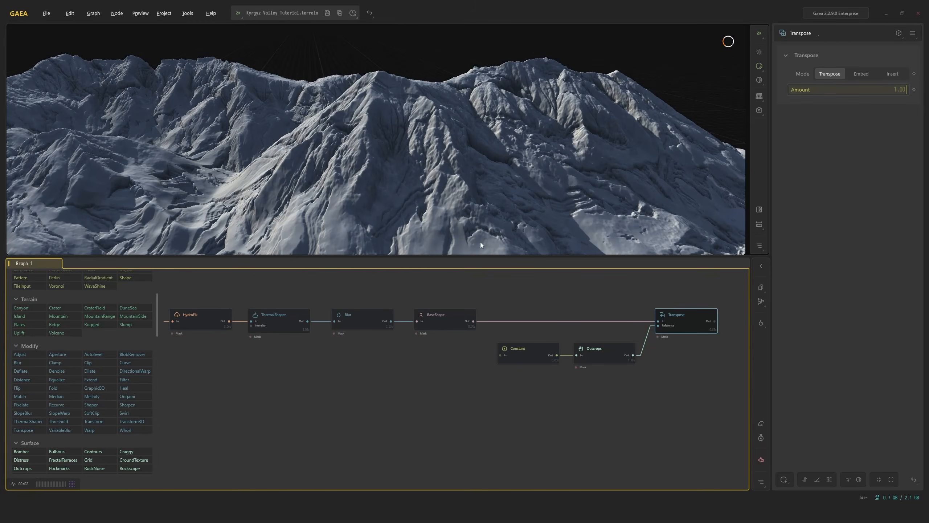
left_click(453, 314)
left_click(674, 320)
left_click_drag(606, 206, 615, 232)
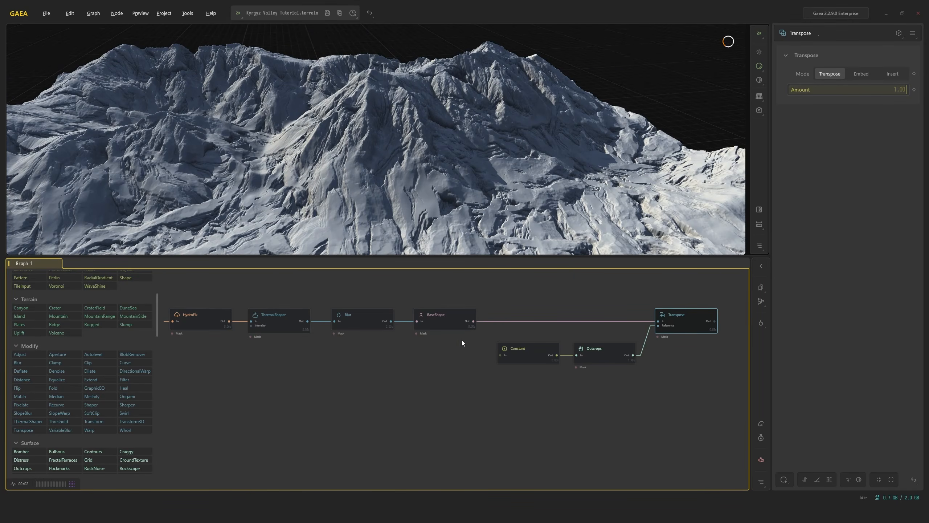
Add a Peaks node below Constant, feed it from the BaseShape output and enable Precise
left_click(454, 317)
double_click(504, 393)
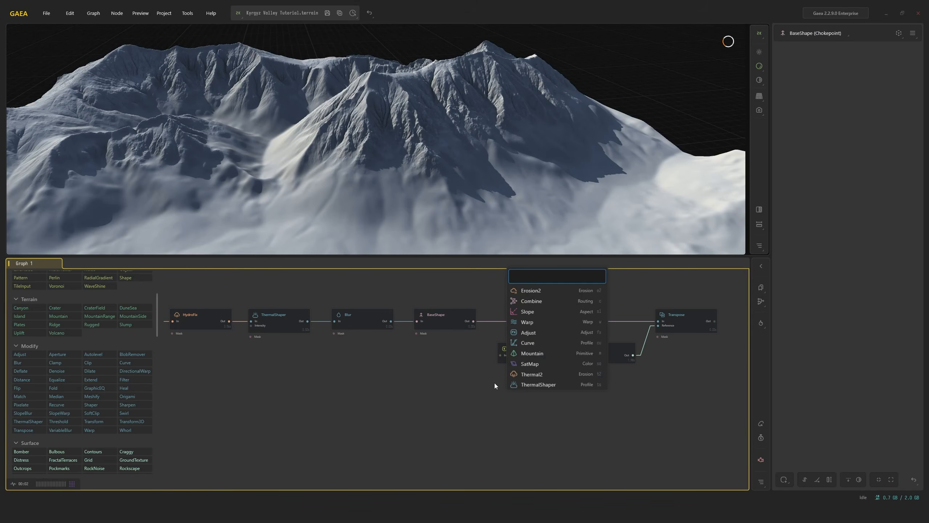
type("peaks")
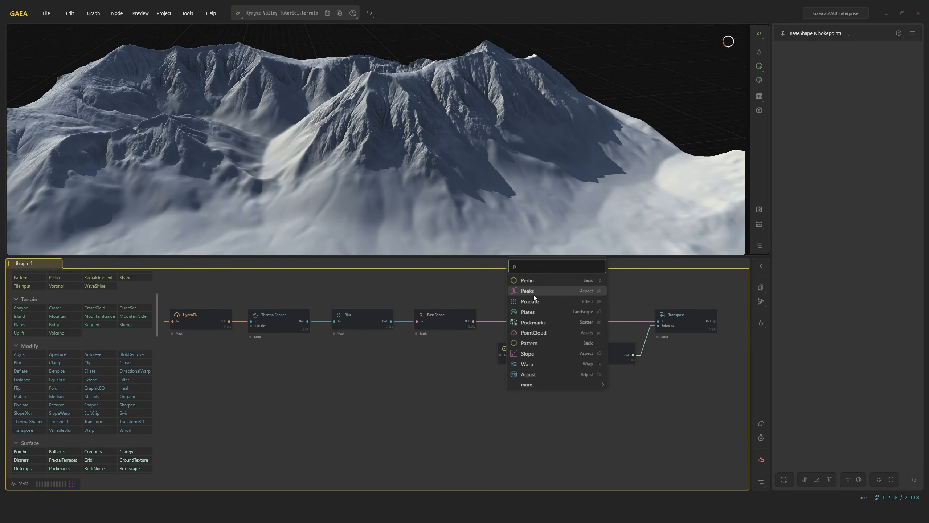
left_click(534, 295)
left_click_drag(527, 420, 532, 404)
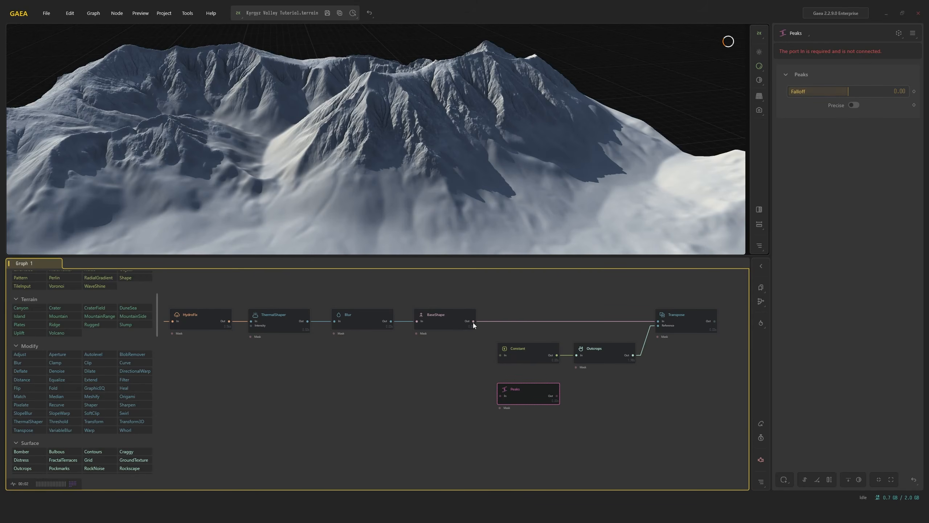
left_click_drag(473, 321, 500, 396)
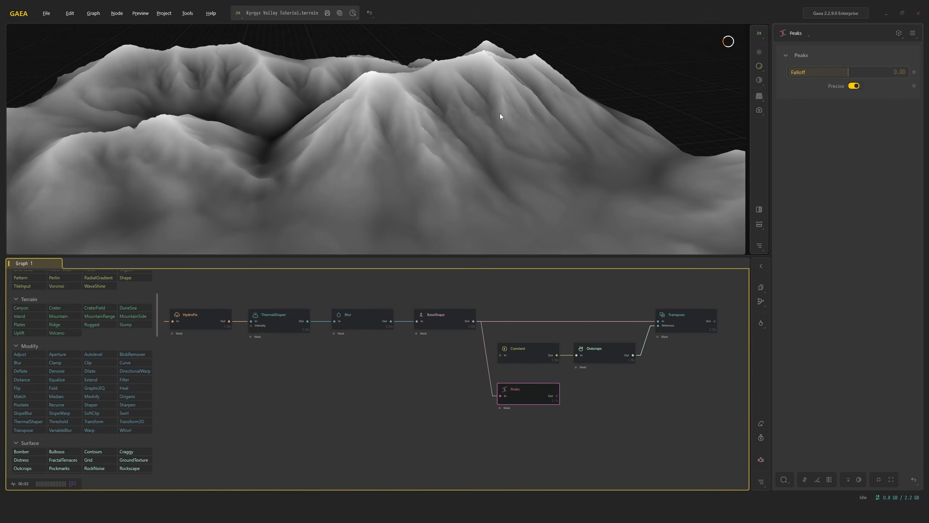
mouse_move(474, 116)
left_mouse_down()
mouse_move(459, 164)
mouse_move(552, 194)
mouse_move(468, 120)
left_mouse_up()
Add a Curve node after Peaks and connect the Peaks output to its input
right_click(591, 385)
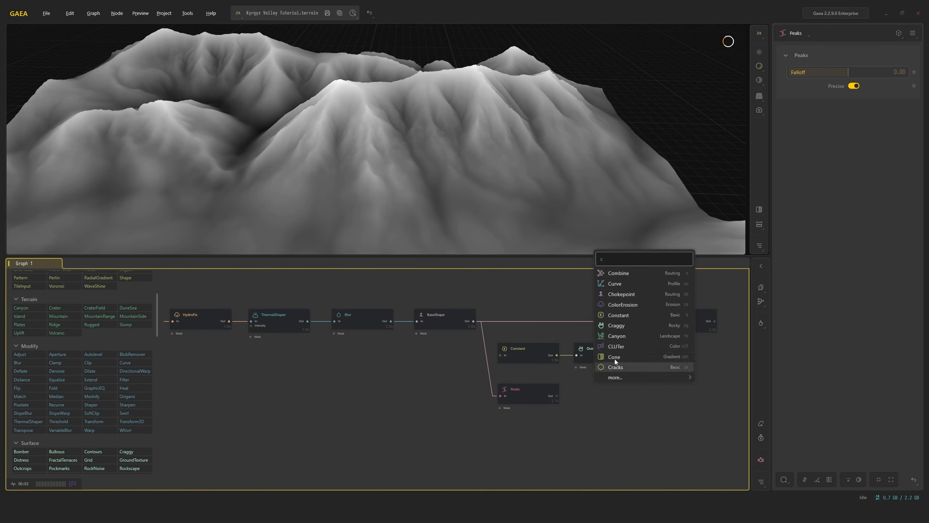
left_click(609, 282)
left_click(558, 399)
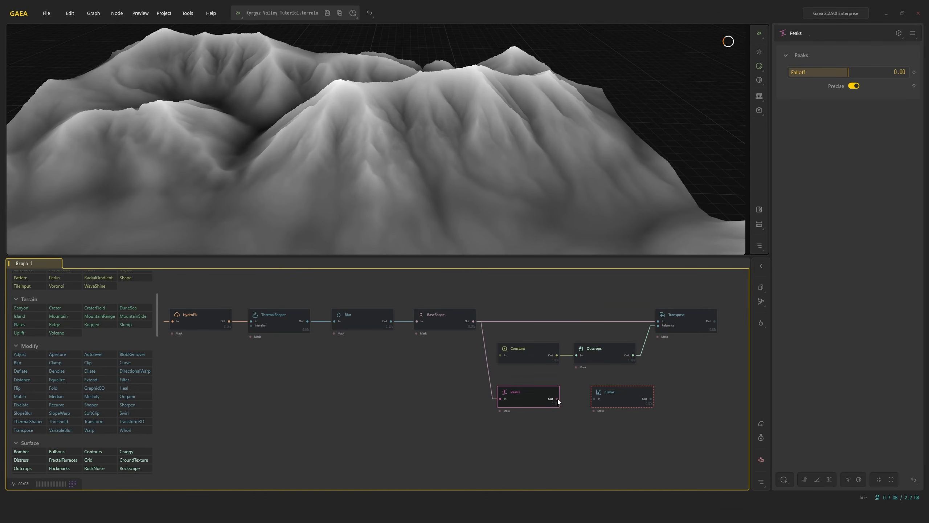
left_click_drag(557, 398, 589, 401)
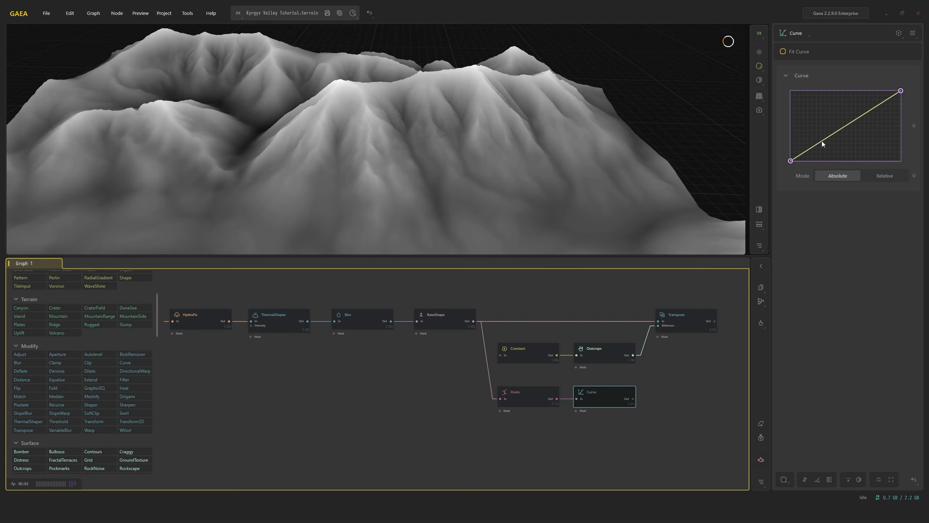
Shape the curve into a steep S with two added points and connect the Curve output to the Mask of Transpose
left_click_drag(822, 142, 823, 154)
left_click_drag(881, 106, 871, 96)
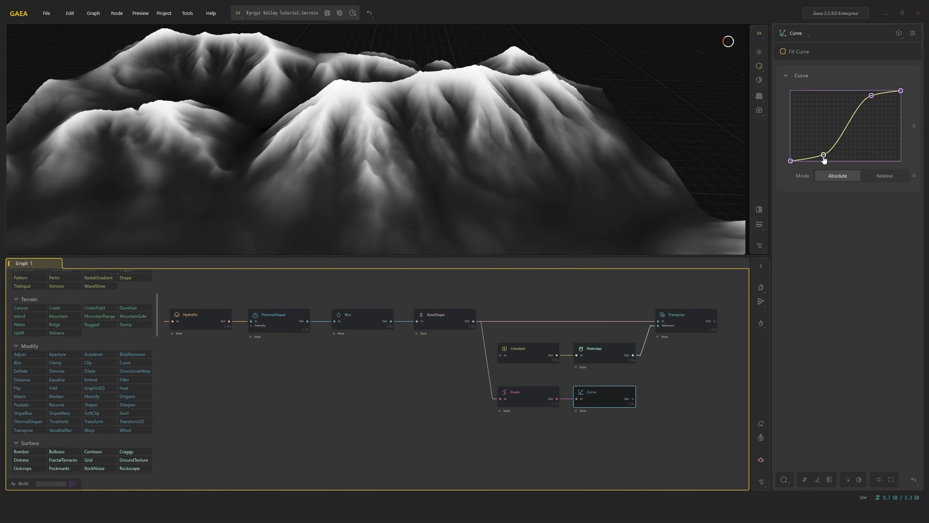
left_click_drag(824, 157, 840, 158)
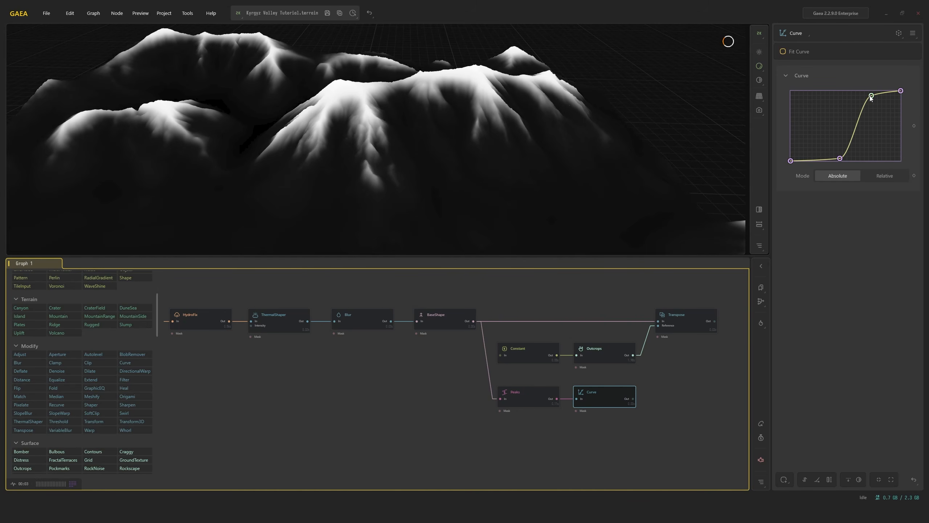
left_click_drag(871, 97, 869, 95)
scroll(678, 367, "up", 3)
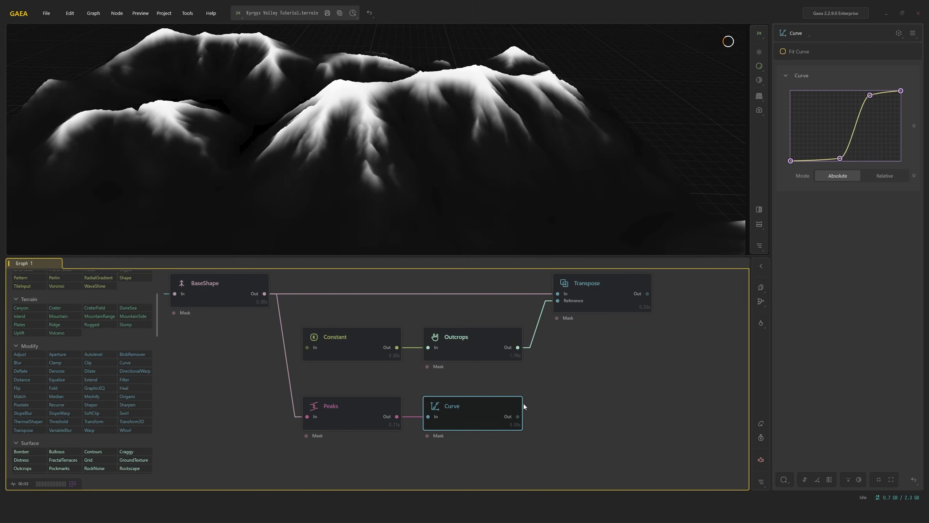
left_click_drag(517, 416, 557, 318)
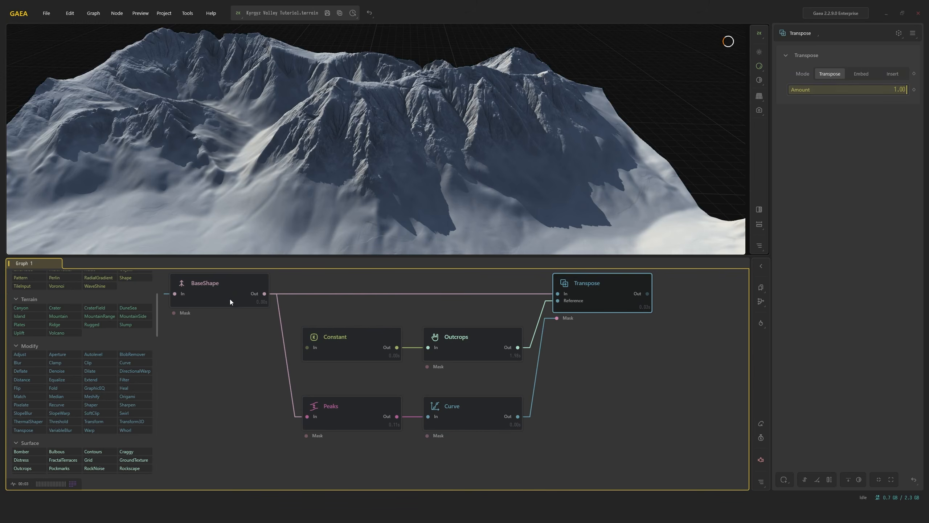
Examine the masked Transpose terrain's peaks and valley and compare them with the BaseShape terrain
scroll(523, 181, "up", 5)
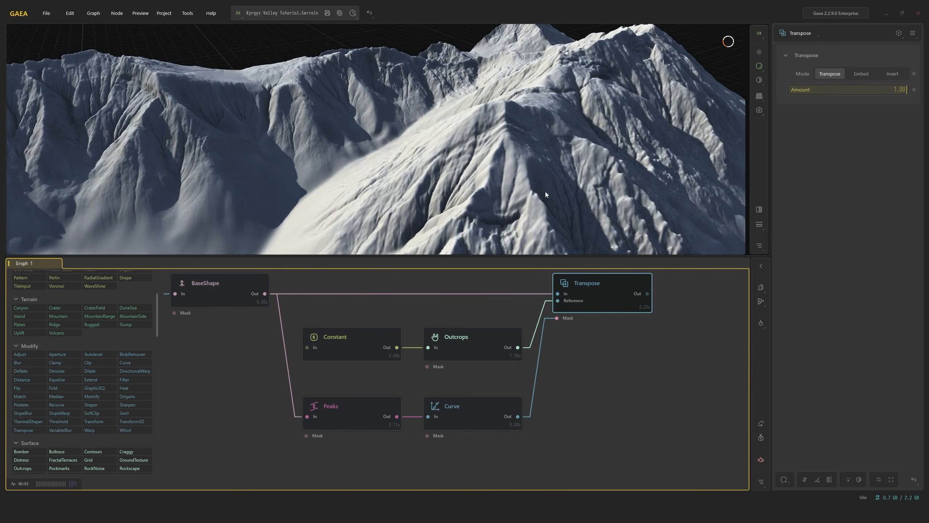
left_click_drag(545, 191, 477, 195)
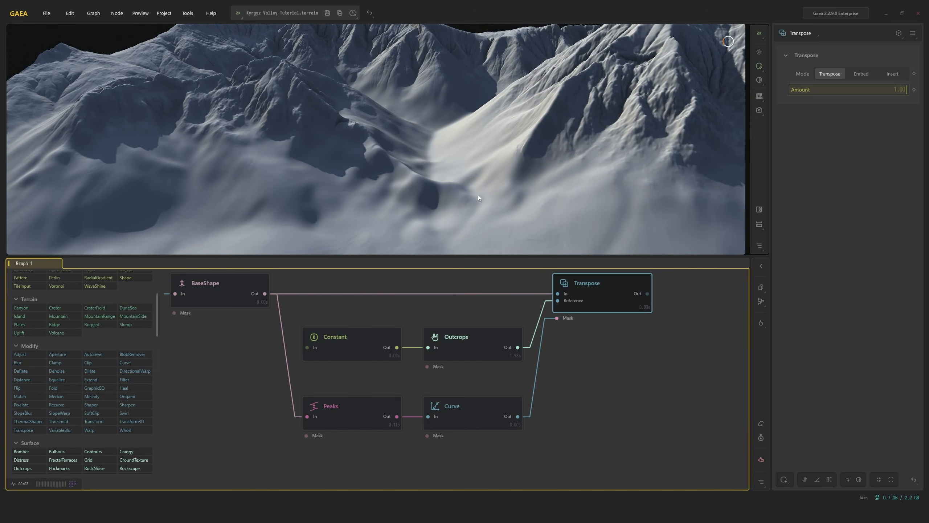
left_click(231, 282)
left_click(601, 291)
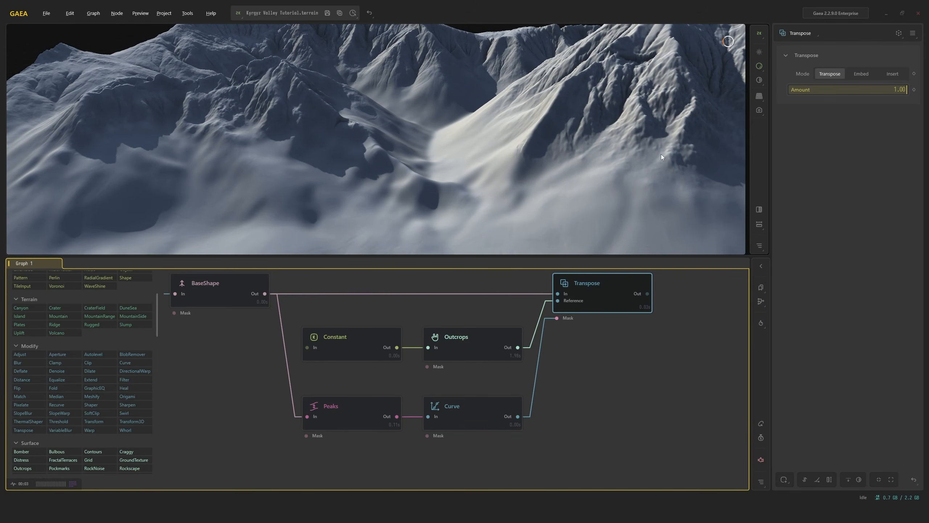
left_click_drag(661, 156, 610, 170)
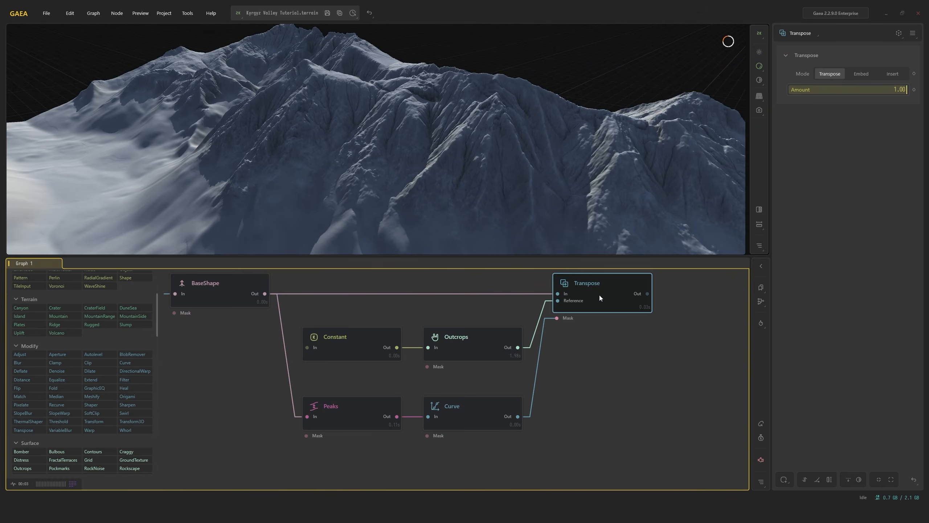
left_click_drag(589, 208, 608, 221)
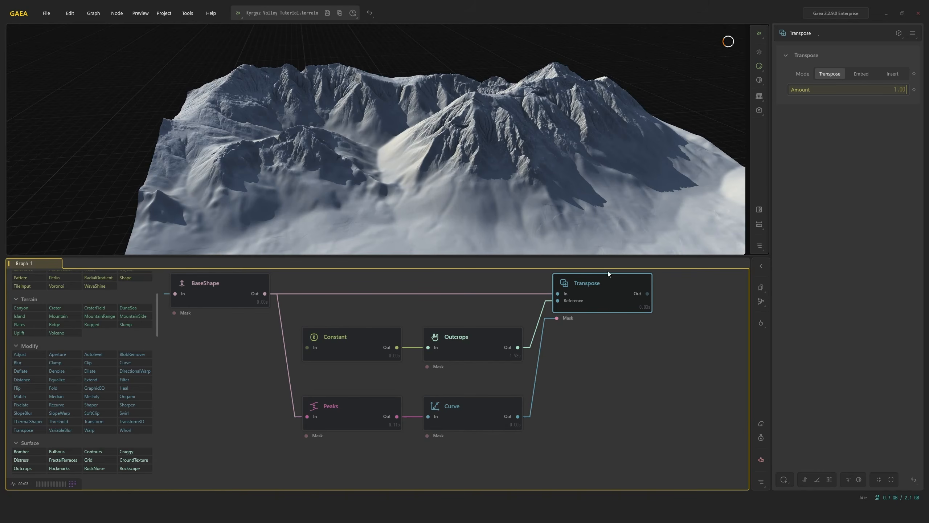
scroll(618, 324, "down", 6)
middle_click_drag(420, 354, 323, 355)
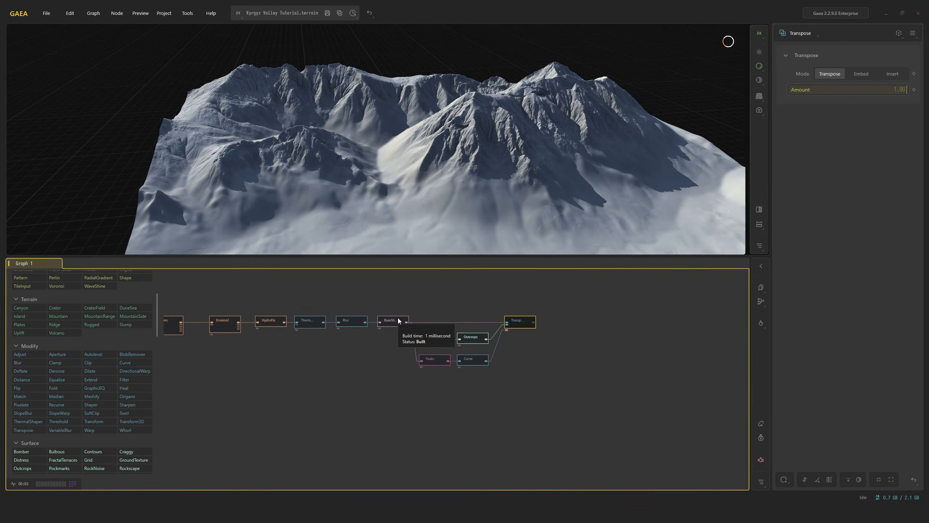
mouse_move(270, 336)
middle_mouse_down()
mouse_move(469, 337)
mouse_move(275, 339)
middle_mouse_up()
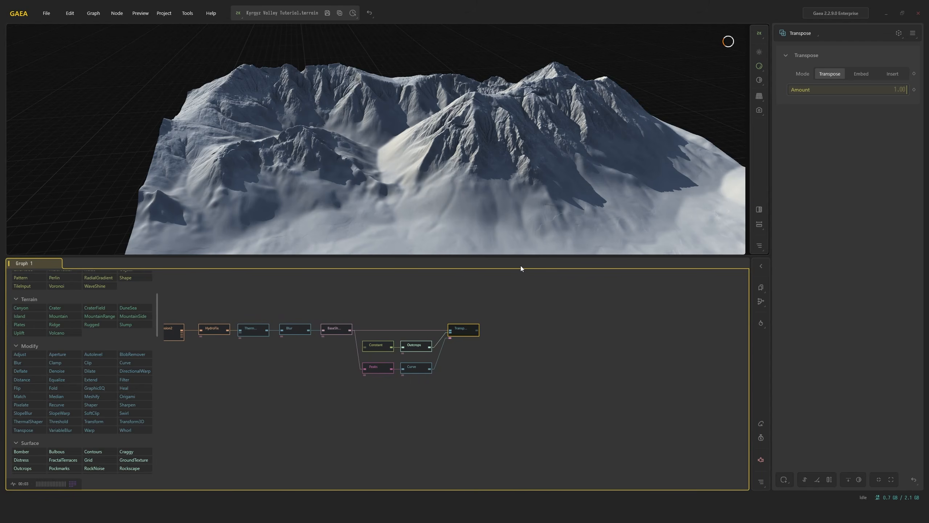
scroll(523, 175, "up", 3)
left_click_drag(522, 175, 485, 201)
left_click(345, 328)
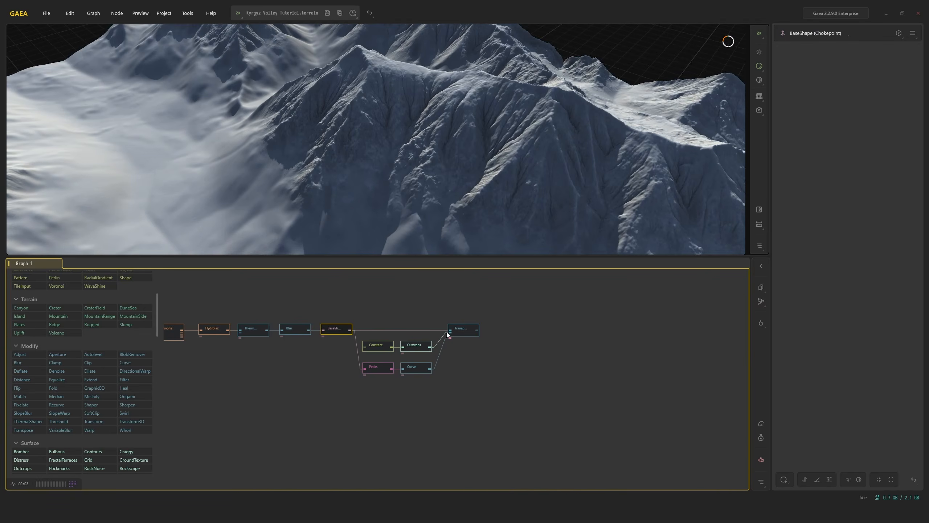
left_click(467, 333)
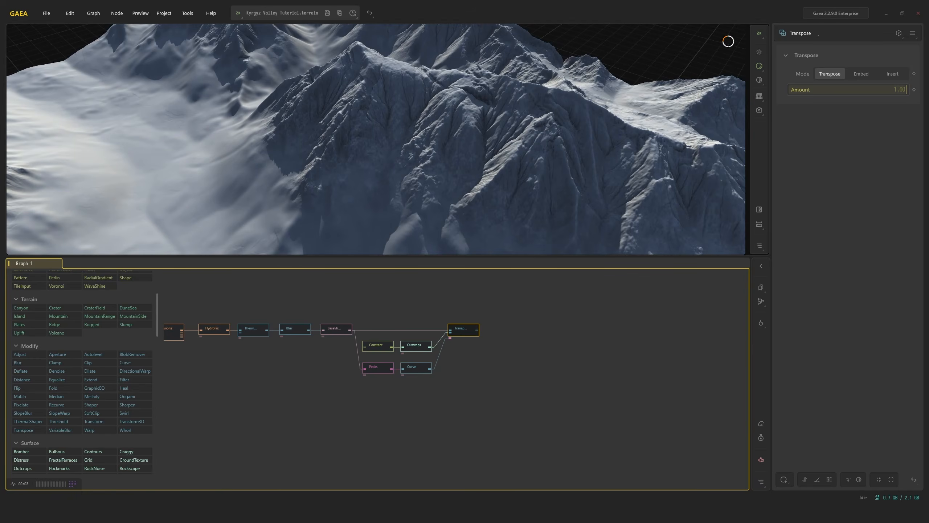
left_click_drag(519, 139, 518, 171)
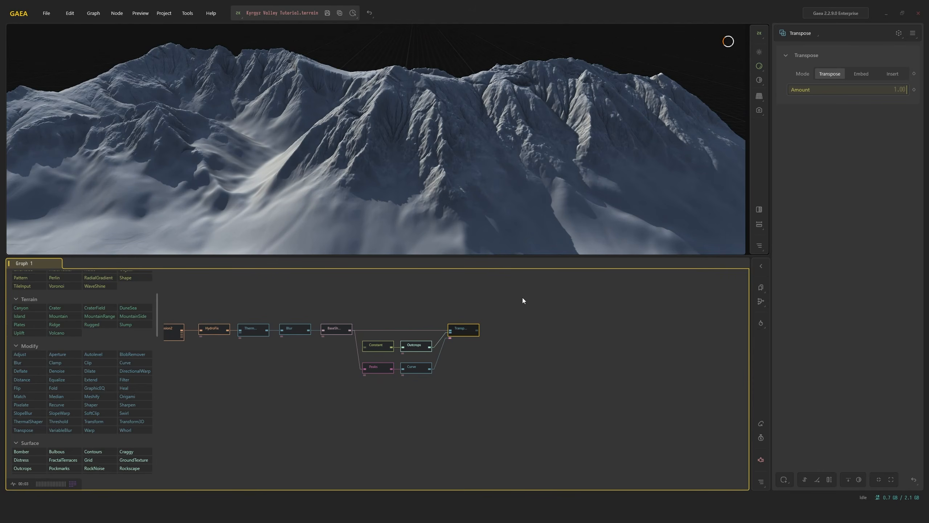
Add an Erosion2 node after Transpose and connect the Transpose output to its input
scroll(520, 325, "up", 4)
right_click(479, 327)
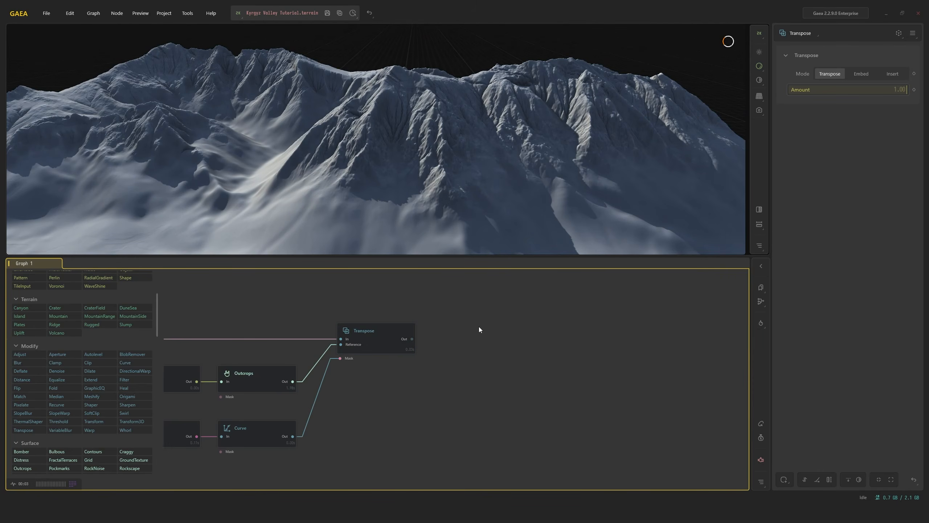
left_click(507, 352)
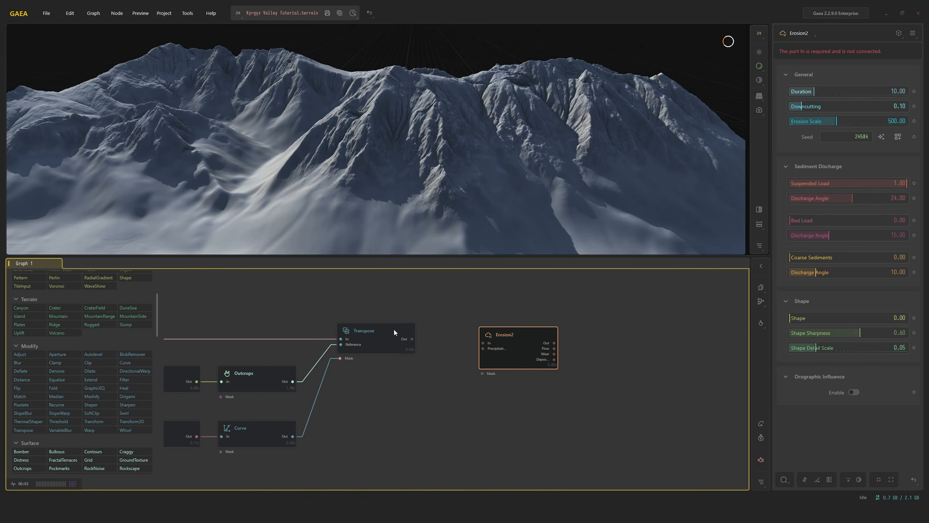
scroll(394, 329, "down", 3)
scroll(350, 320, "up", 1)
scroll(312, 325, "down", 1)
left_click(313, 325)
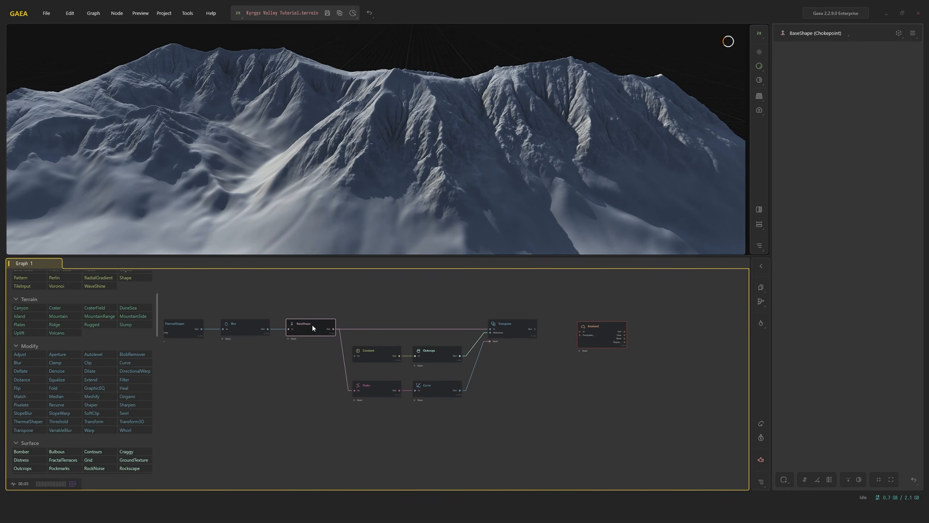
left_click(519, 328)
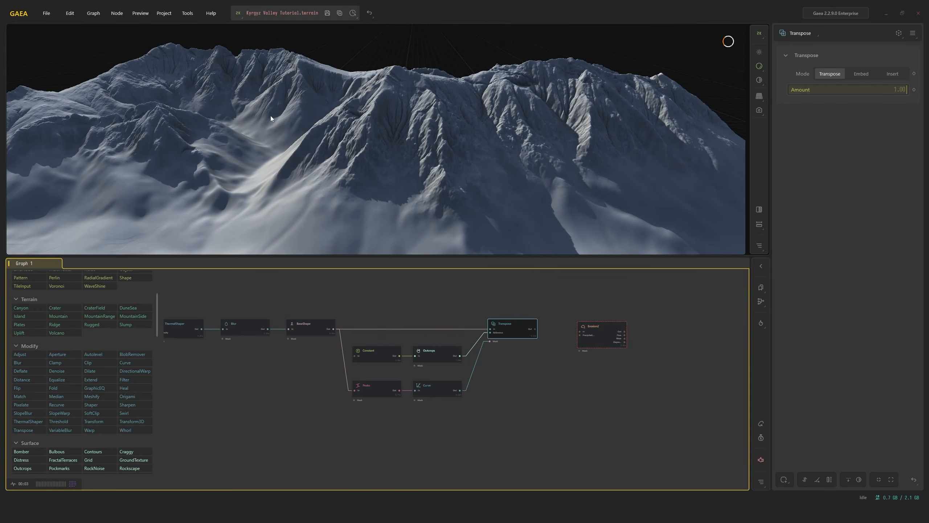
mouse_move(593, 336)
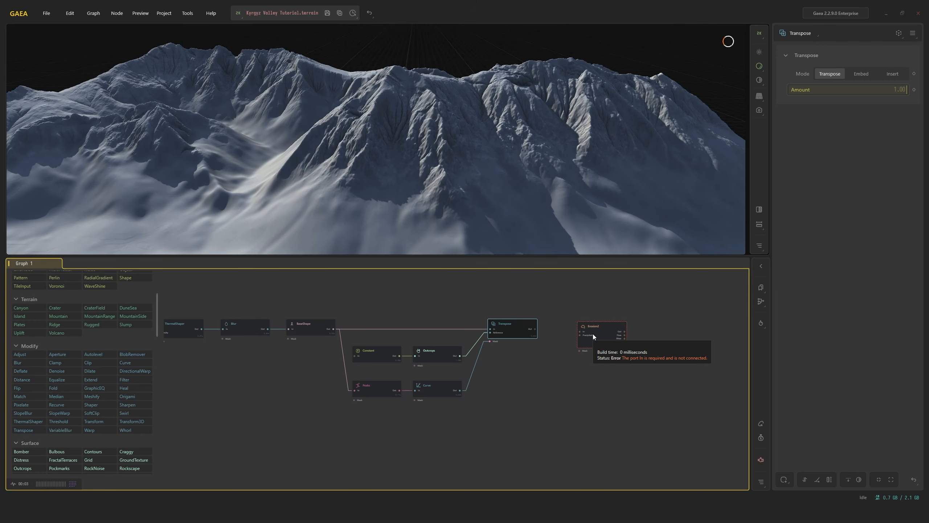
scroll(519, 333, "up", 3)
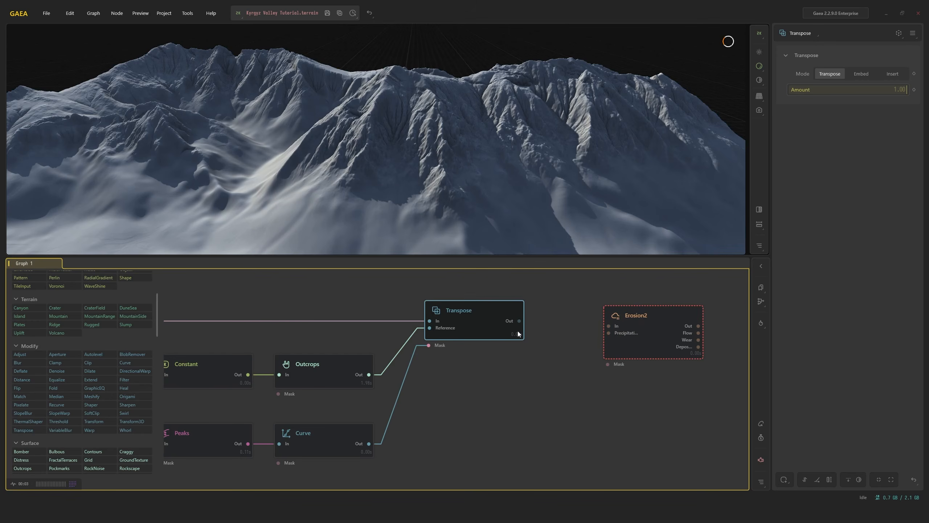
left_click_drag(519, 321, 624, 319)
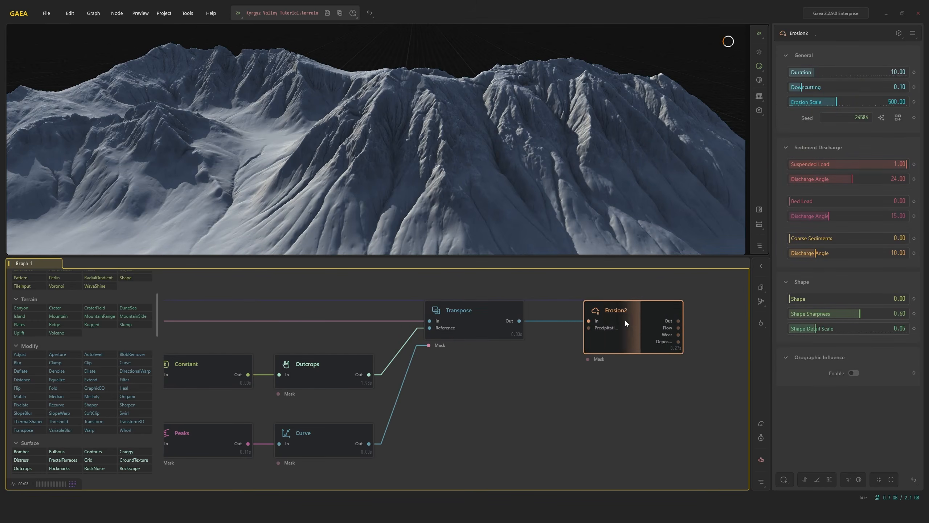
Apply a preset to Erosion2 with Downcutting 0.02, Erosion Scale 100, Coarse Sediments 1.00, Shape 0.10, Shape Sharpness 1.00 and Shape Detail Scale 0.15
left_click(899, 37)
left_click(904, 77)
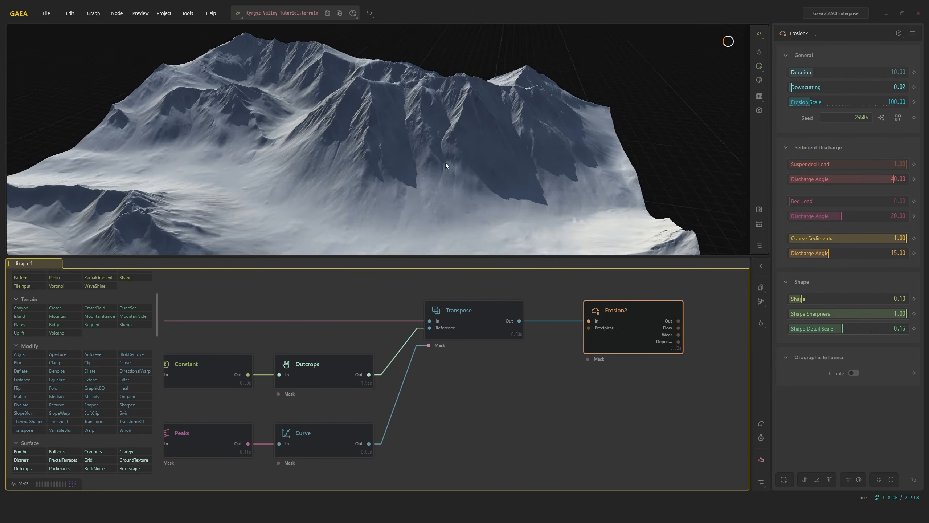
scroll(445, 165, "up", 8)
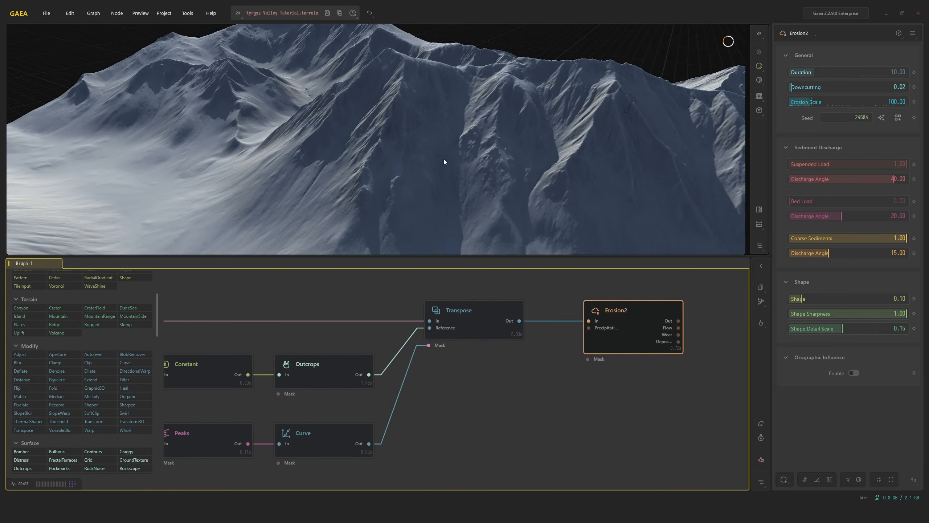
left_click_drag(444, 159, 473, 175)
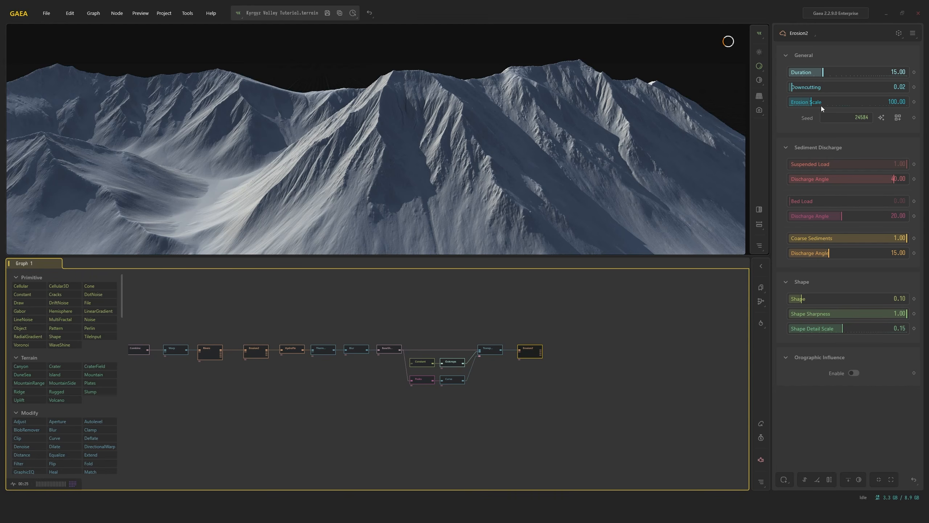
Try a Discharge Angle of about 14.63 for Suspended Load in Erosion2, and restore it to 40
left_click_drag(482, 162, 510, 162)
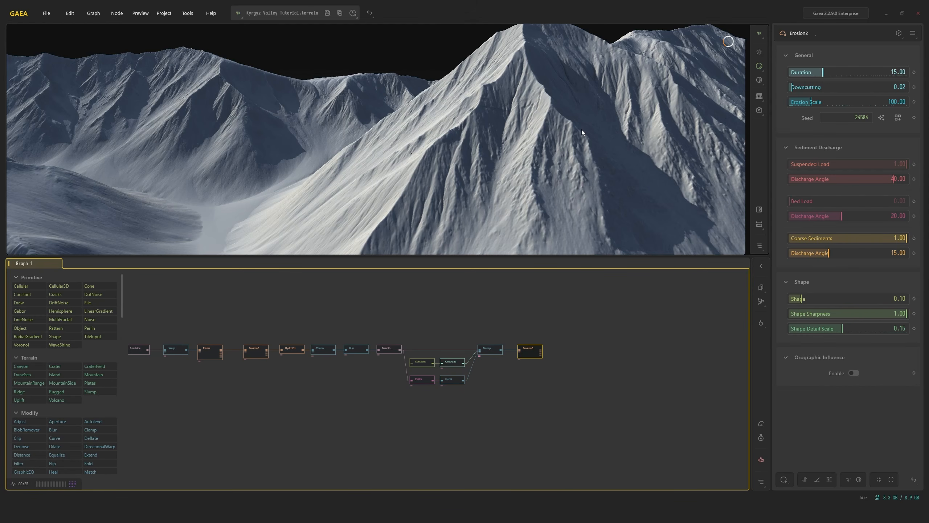
middle_click_drag(609, 154, 602, 152)
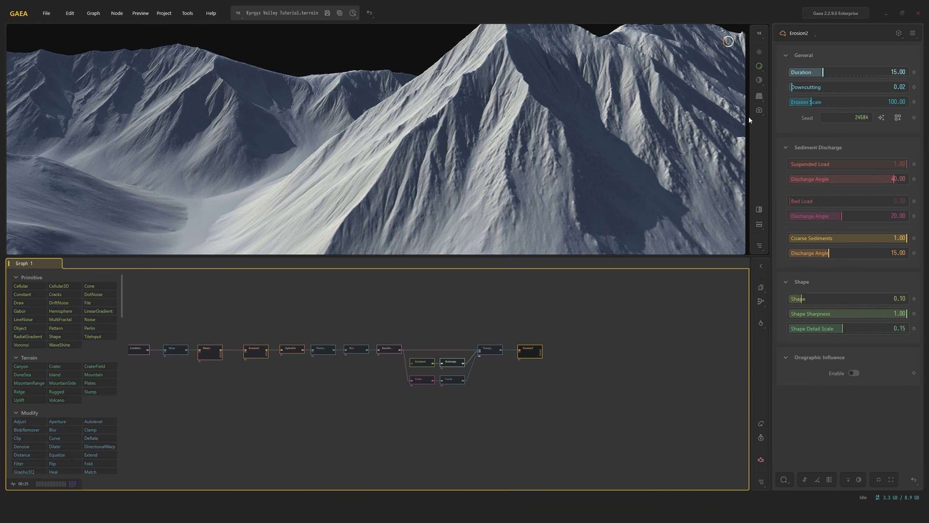
left_click_drag(605, 112, 360, 139)
left_click_drag(304, 150, 456, 145)
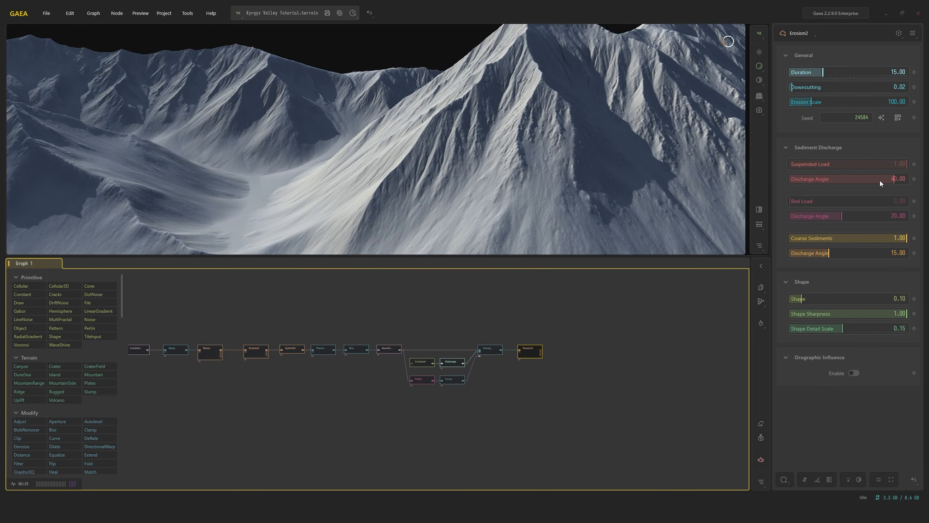
left_click_drag(894, 179, 828, 178)
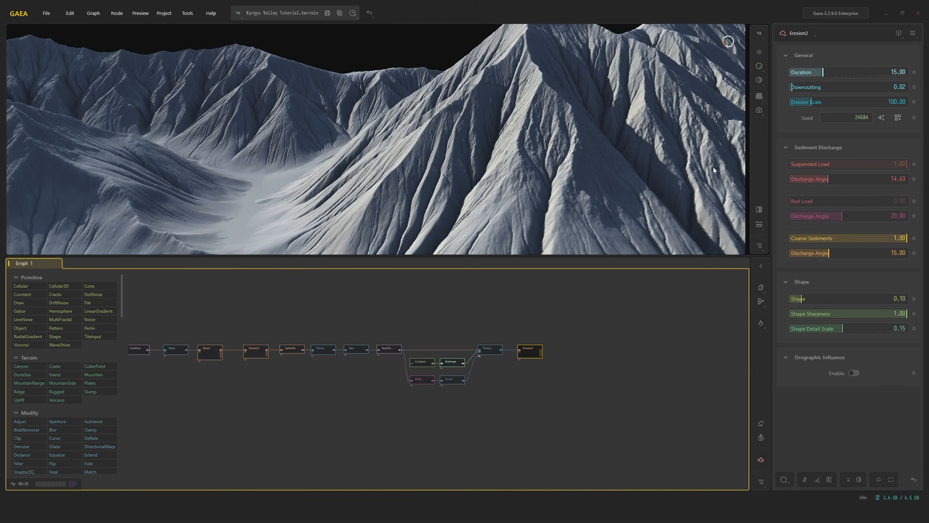
scroll(639, 149, "down", 6)
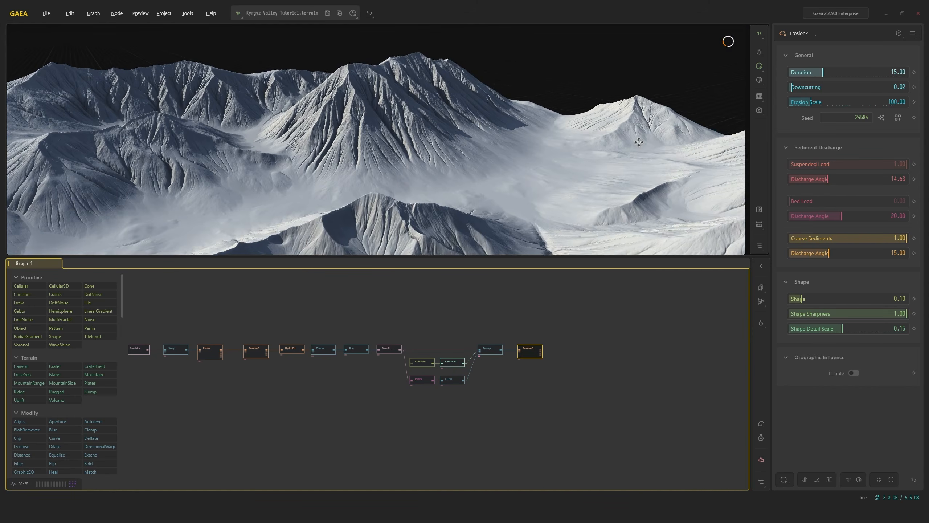
scroll(638, 146, "up", 3)
mouse_move(637, 146)
left_mouse_down()
mouse_move(667, 157)
mouse_move(624, 151)
mouse_move(654, 151)
left_mouse_up()
double_click(878, 183)
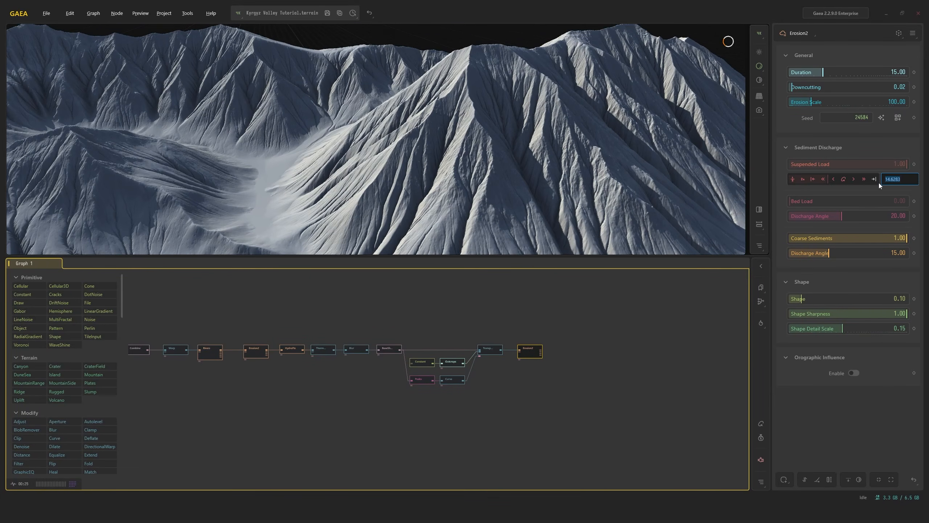
key("Return")
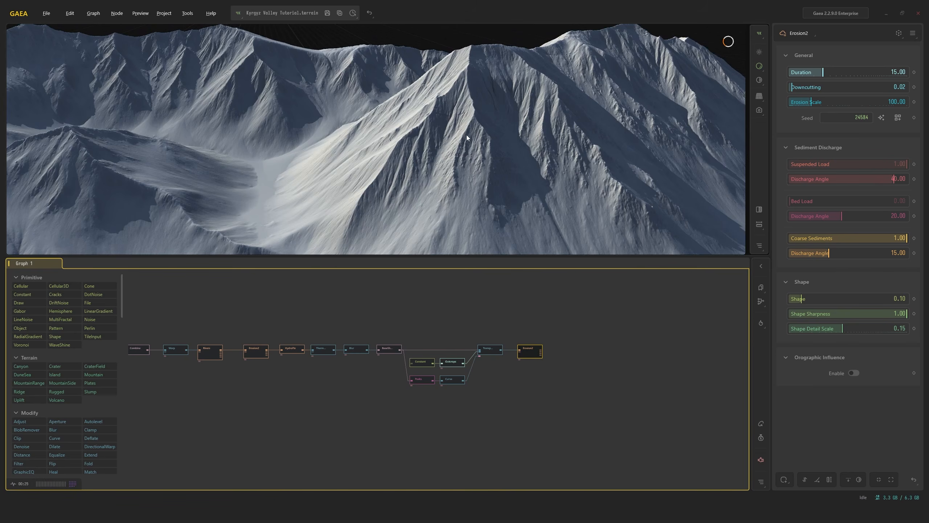
Examine the eroded peak, its sediment slopes and the valley floor up close
scroll(464, 110, "up", 5)
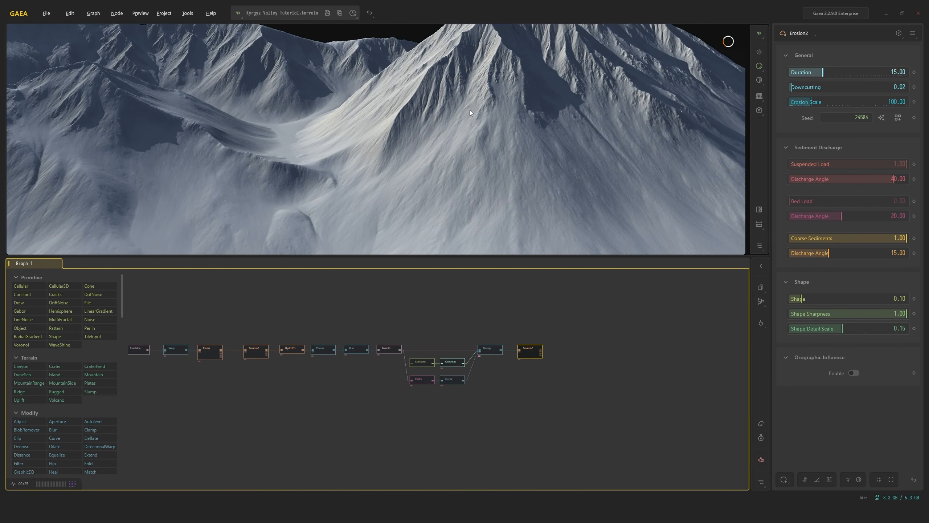
scroll(470, 111, "up", 3)
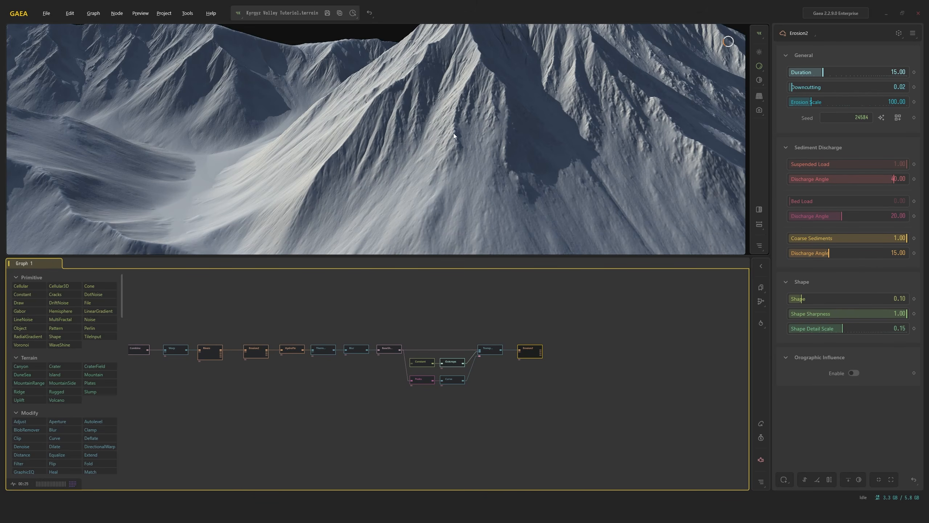
left_click_drag(453, 132, 506, 143)
scroll(486, 147, "up", 5)
scroll(475, 146, "up", 3)
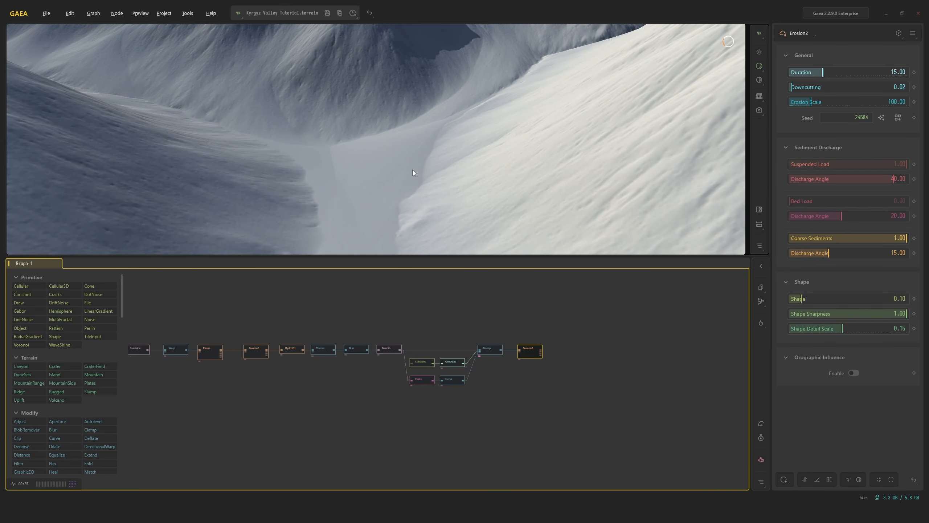
middle_click_drag(412, 169, 412, 164)
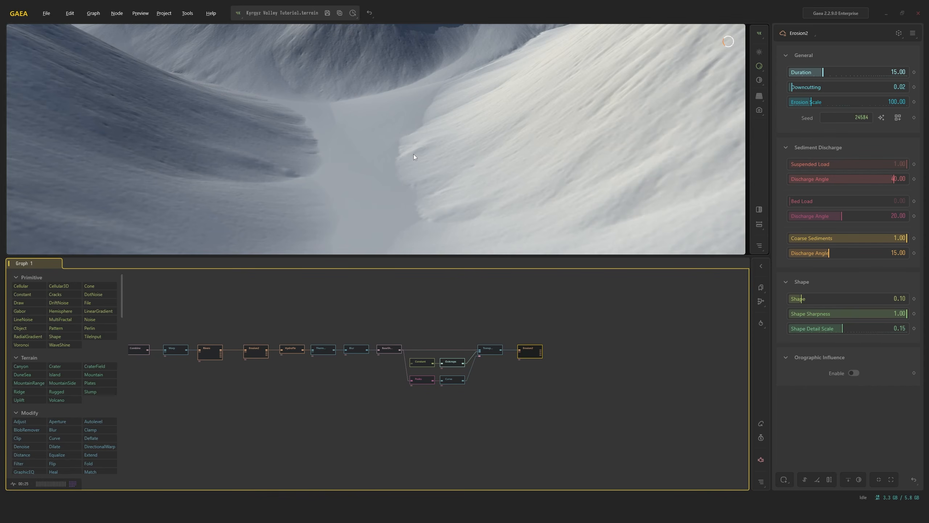
scroll(560, 110, "down", 3)
middle_click_drag(560, 109, 556, 133)
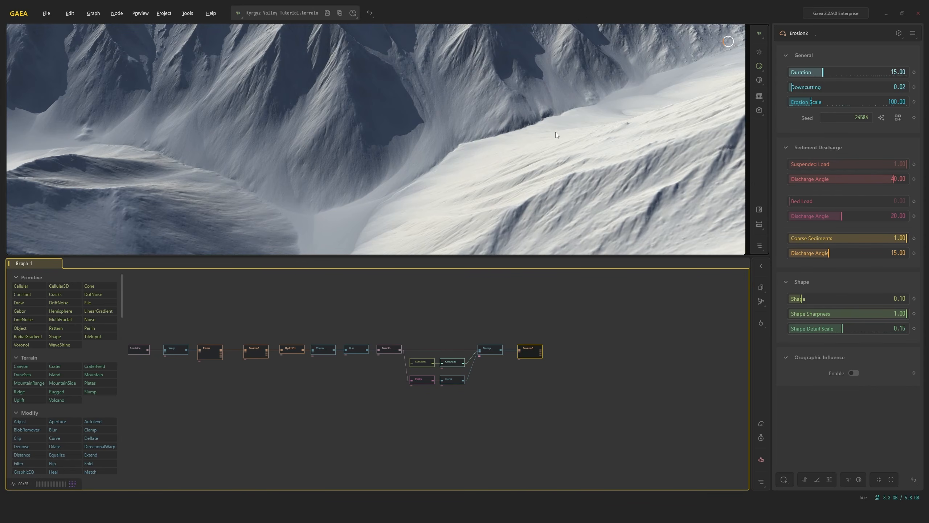
mouse_move(563, 148)
left_mouse_down()
mouse_move(576, 145)
mouse_move(570, 132)
mouse_move(620, 141)
mouse_move(562, 131)
mouse_move(563, 141)
left_mouse_up()
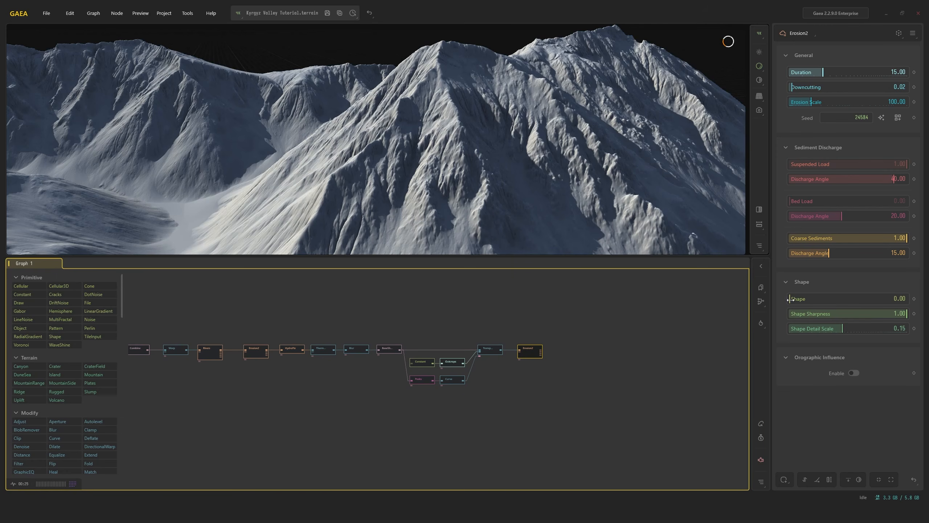
Set the Shape value of Erosion2 to 0.1
double_click(847, 298)
key("BackSpace")
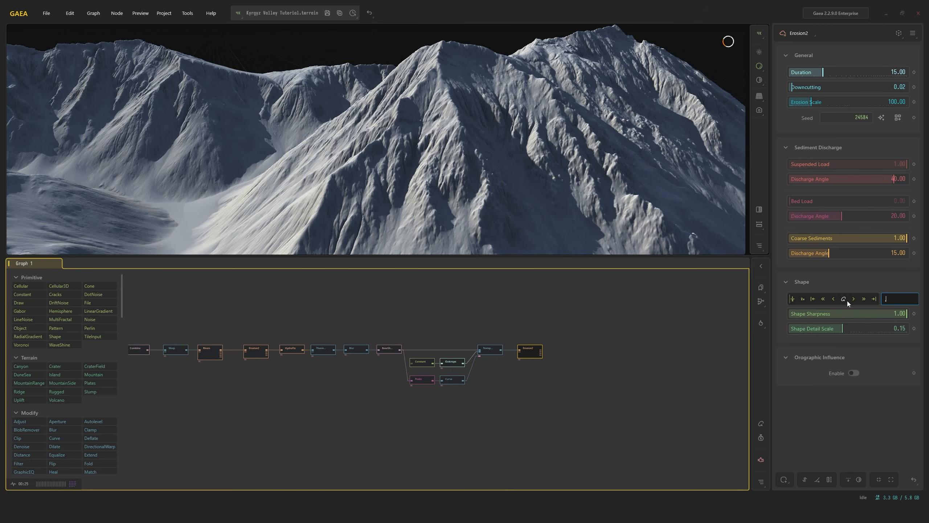
type("0.1")
key("Return")
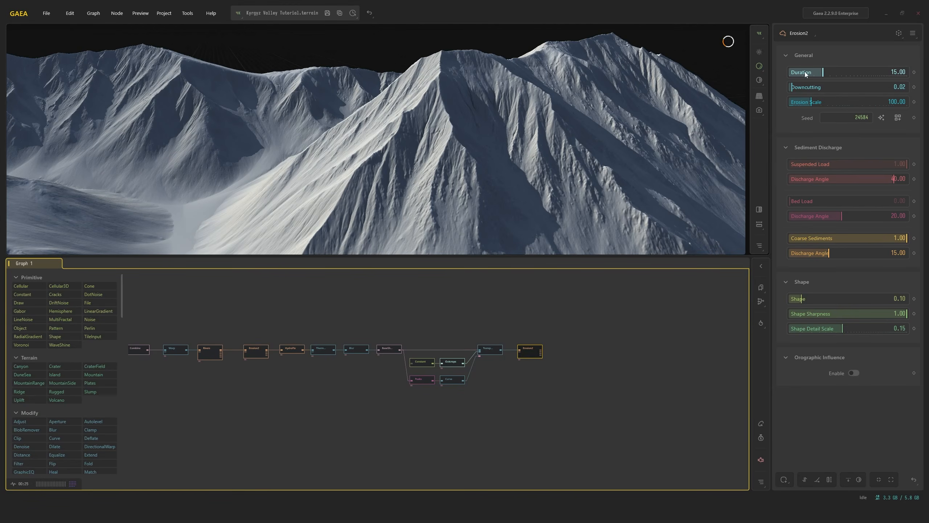
Try stronger Shape values of 0.40 and 0.71 on Erosion2, inspect the mountain, and return Shape to 0.1
left_click(836, 299)
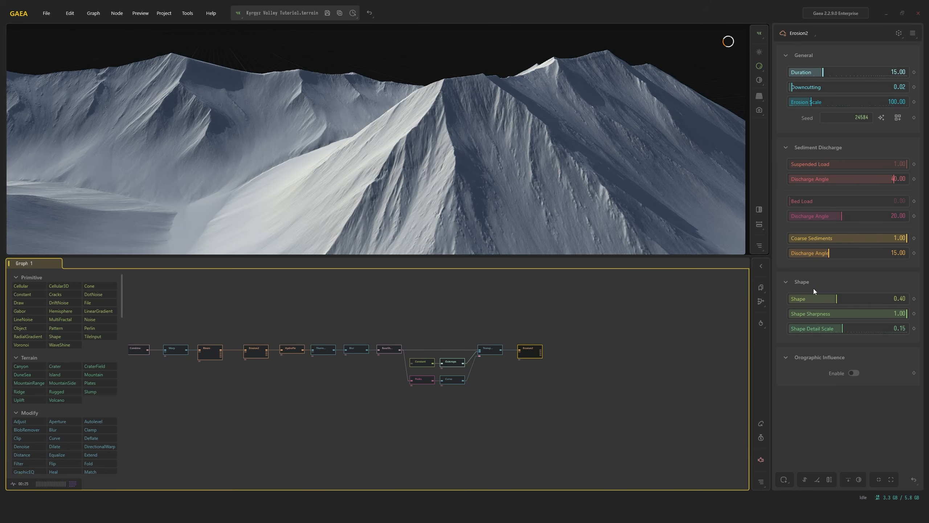
left_click(871, 298)
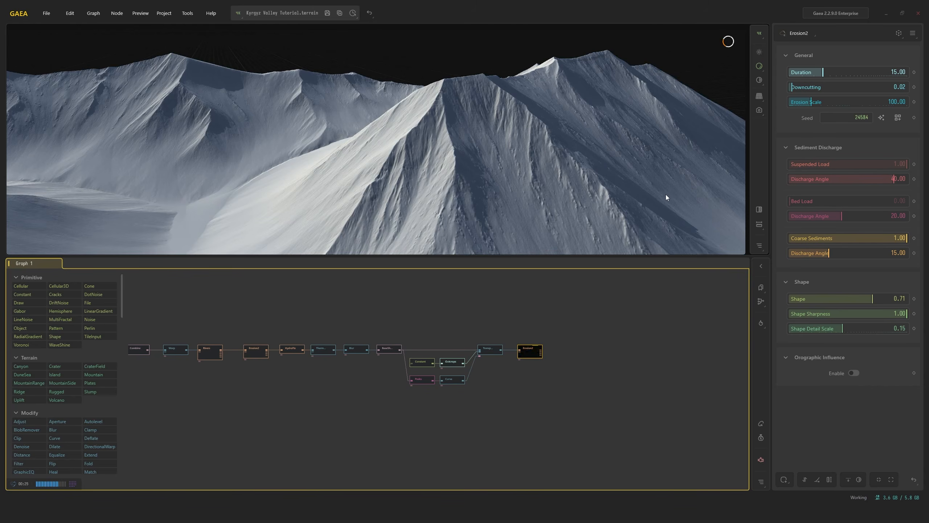
left_click_drag(653, 206, 595, 222)
middle_click_drag(596, 222, 621, 183)
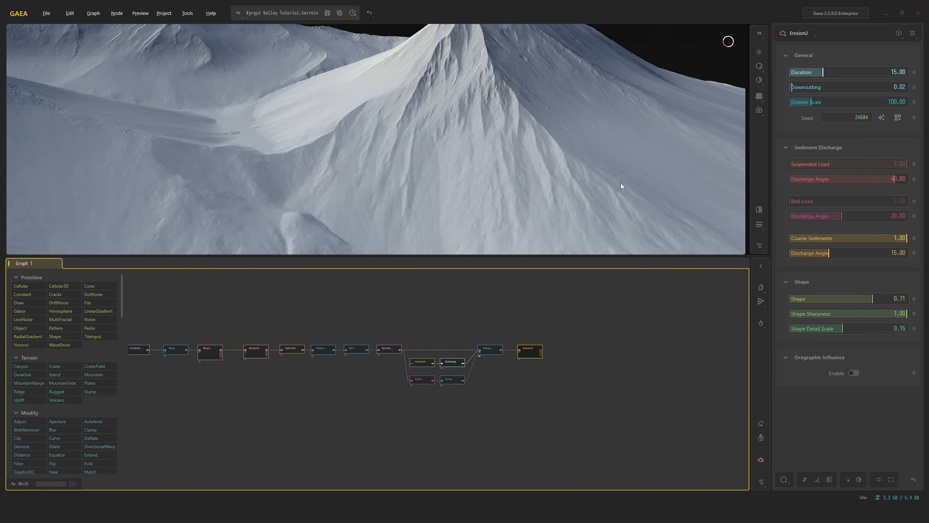
scroll(621, 196, "down", 4)
left_click_drag(621, 199, 635, 194)
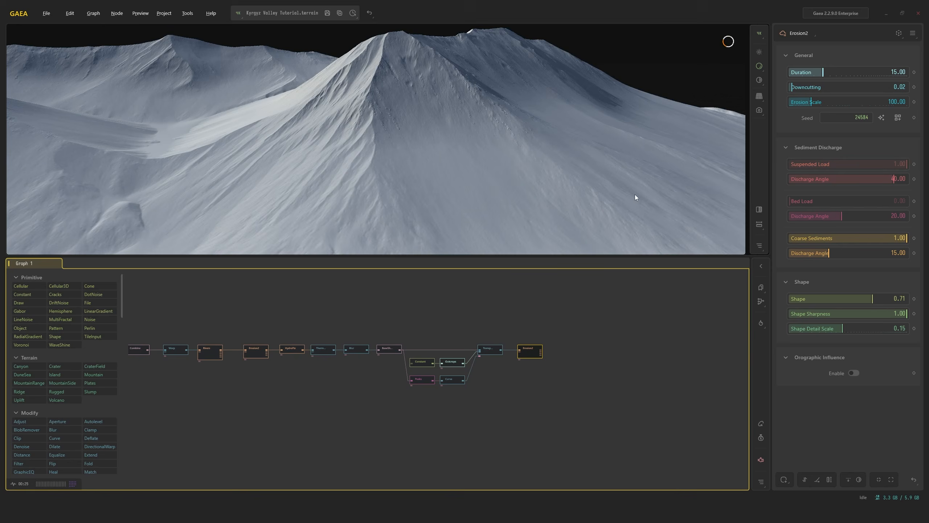
double_click(882, 293)
type("0.1")
key("Return")
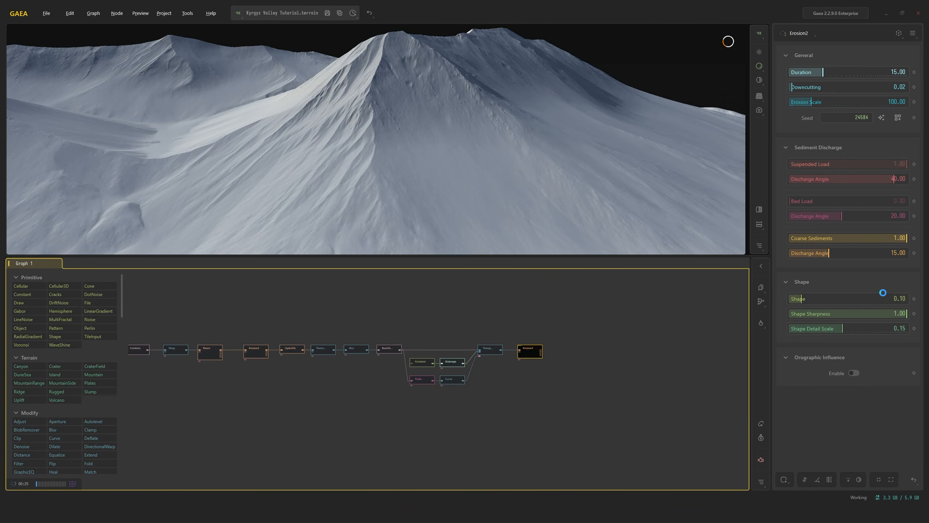
Examine the eroded ridges, rocky peaks and valley from several angles and distances
left_click_drag(537, 138, 597, 140)
mouse_move(475, 106)
left_mouse_down()
mouse_move(491, 126)
mouse_move(467, 114)
mouse_move(450, 121)
mouse_move(459, 121)
mouse_move(394, 114)
mouse_move(400, 120)
mouse_move(384, 106)
mouse_move(460, 115)
left_mouse_up()
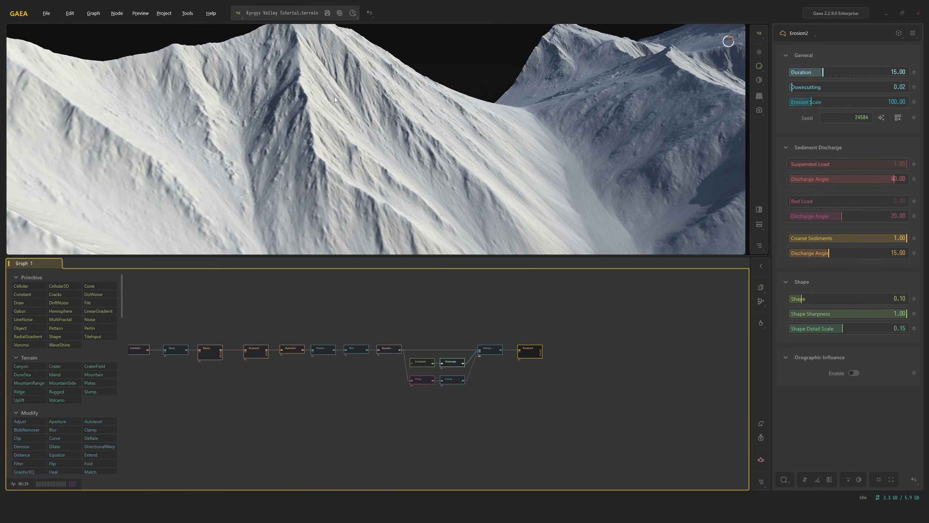
left_click_drag(355, 101, 469, 138)
left_click_drag(490, 103, 494, 103)
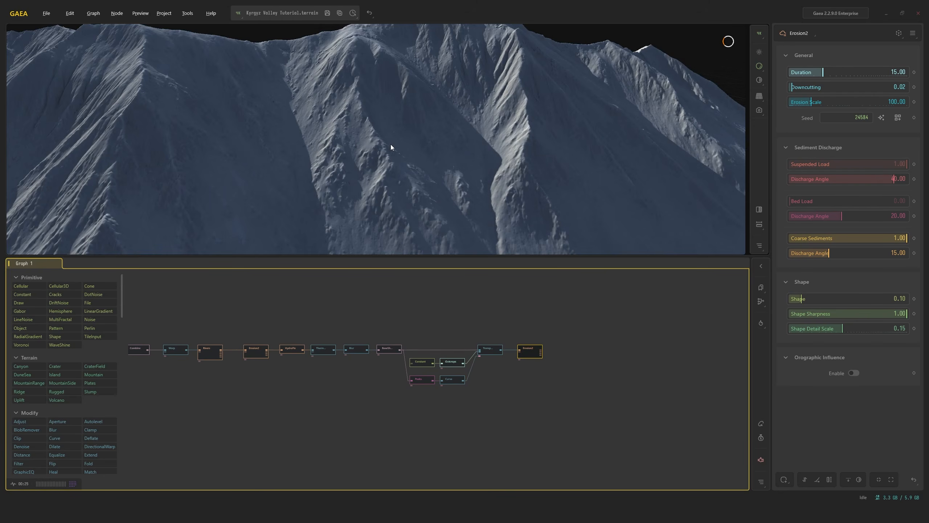
mouse_move(473, 117)
left_mouse_down()
mouse_move(466, 131)
mouse_move(431, 117)
mouse_move(412, 127)
mouse_move(460, 126)
left_mouse_up()
scroll(460, 127, "up", 3)
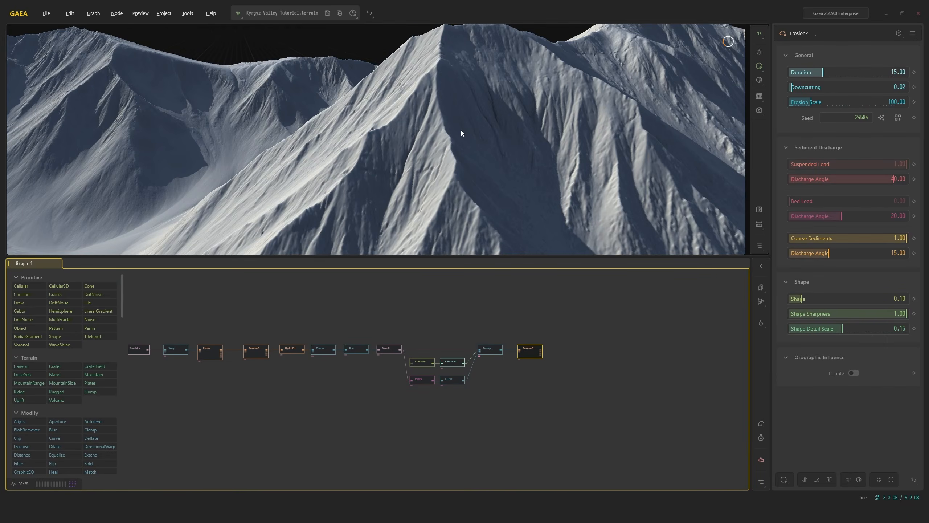
scroll(473, 135, "up", 5)
scroll(473, 134, "down", 8)
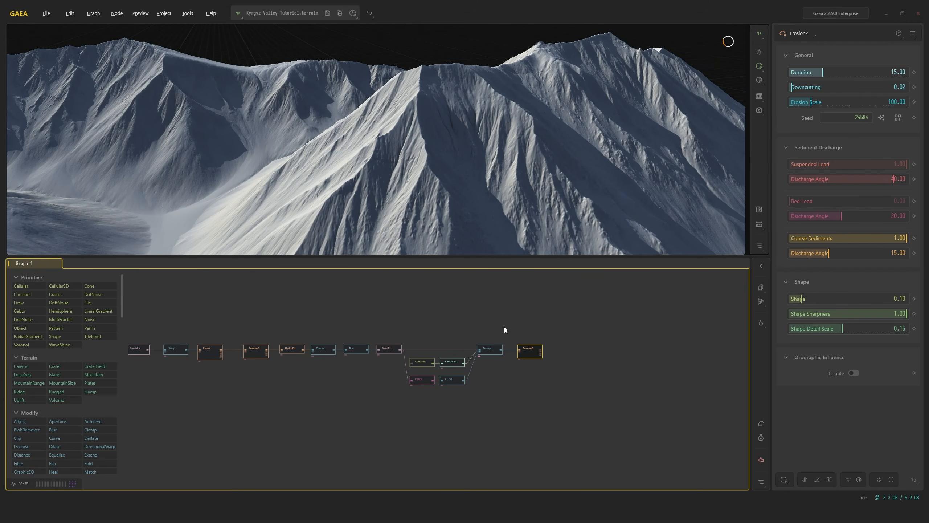
scroll(506, 334, "up", 5)
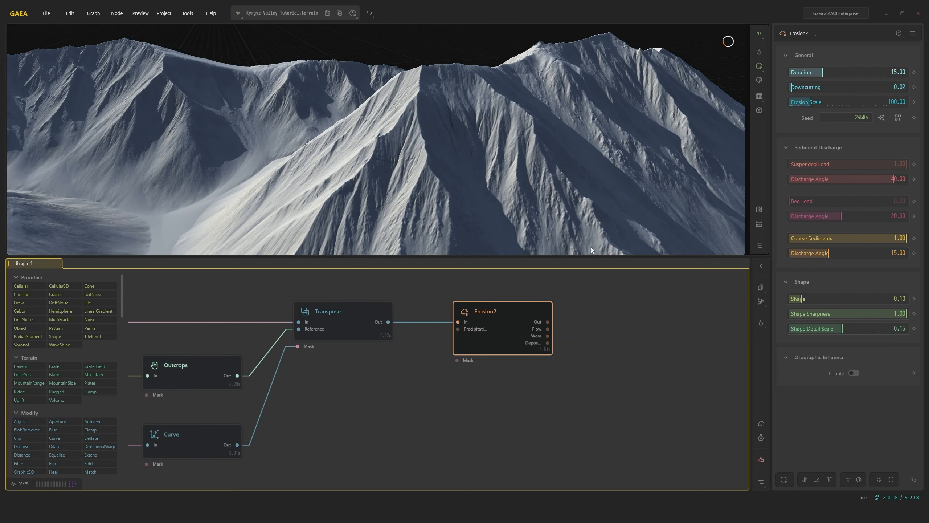
Compare the mountain before and after erosion by previewing the Transpose and Erosion2 nodes alternately
left_click(372, 312)
left_click(499, 323)
left_click(371, 327)
left_click(527, 312)
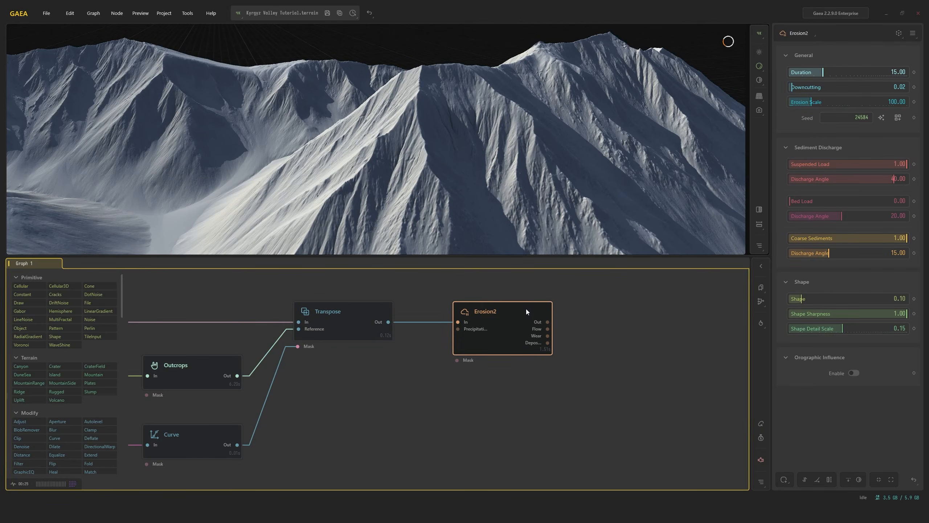
left_click_drag(496, 180, 499, 174)
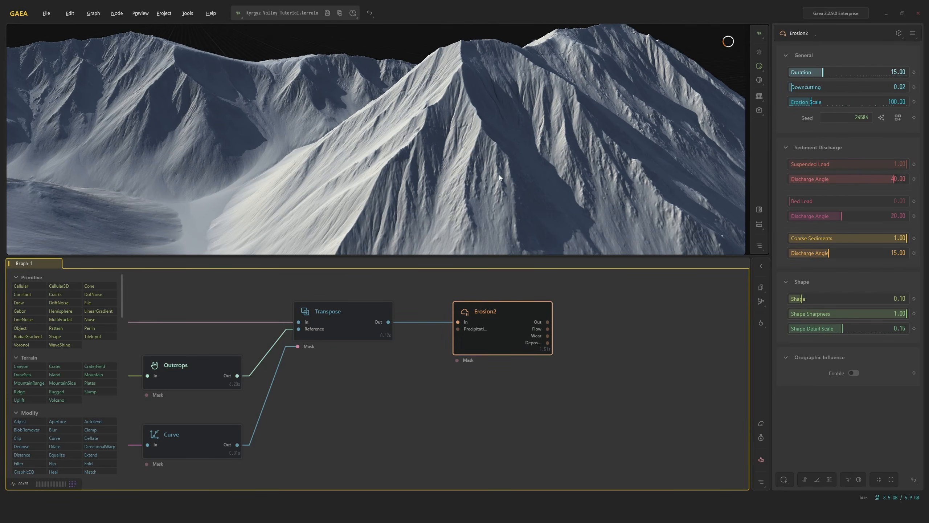
Try a Shape value of 0 on Erosion2, compare the slopes with the Transpose output, and return Shape to 0.1
left_click_drag(801, 300, 791, 299)
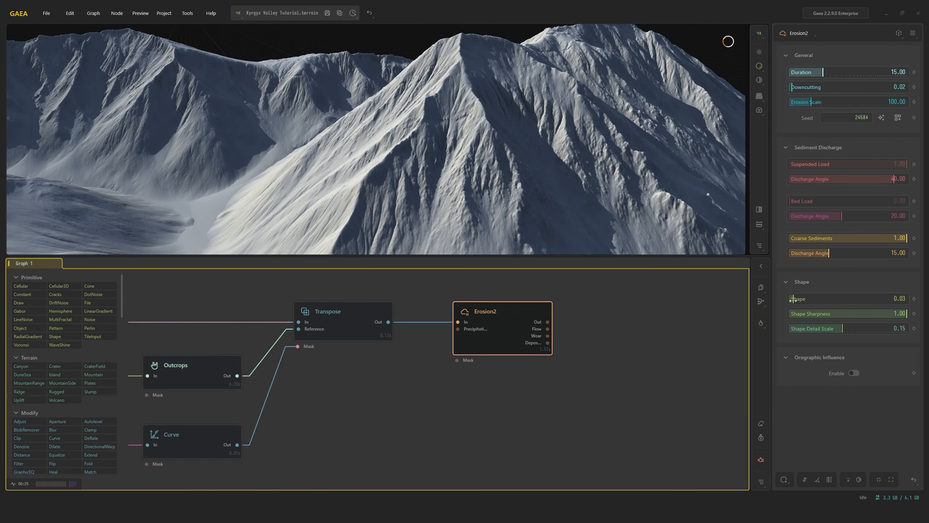
left_click_drag(792, 299, 789, 300)
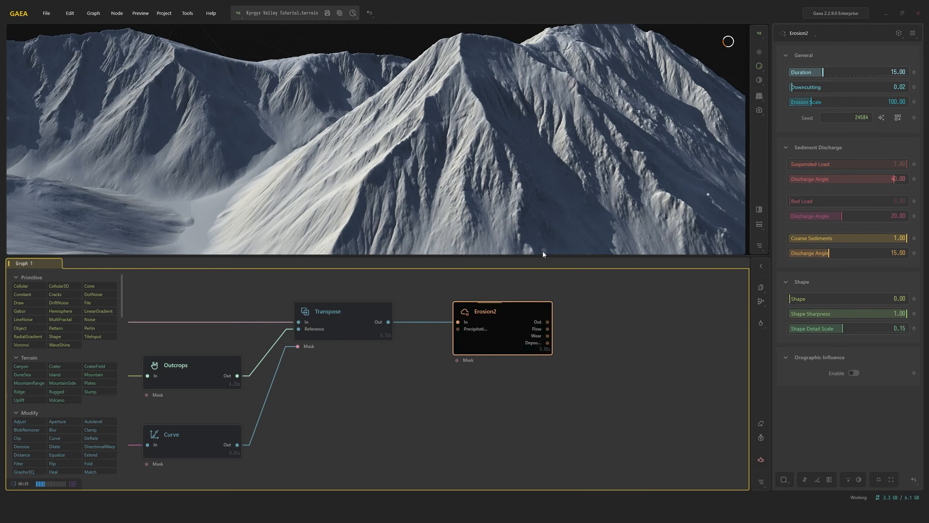
scroll(526, 205, "up", 3)
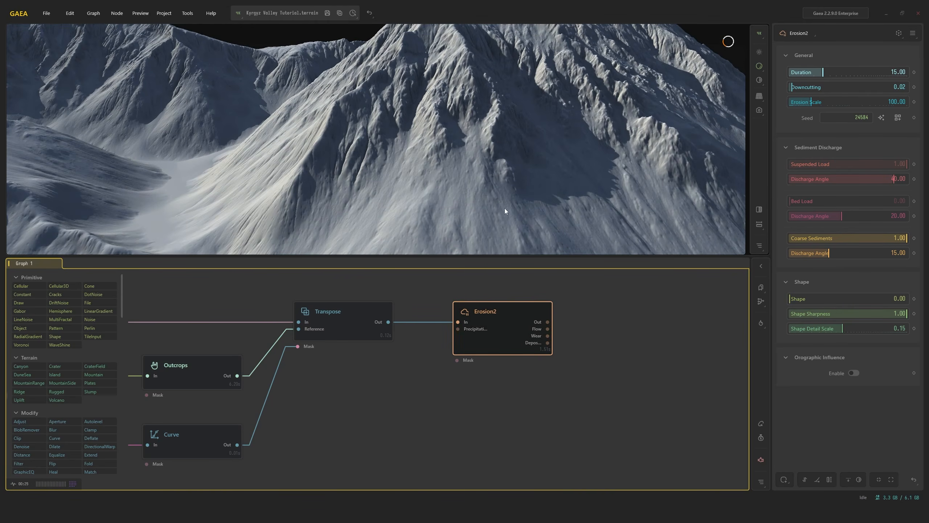
left_click(350, 321)
left_click(496, 321)
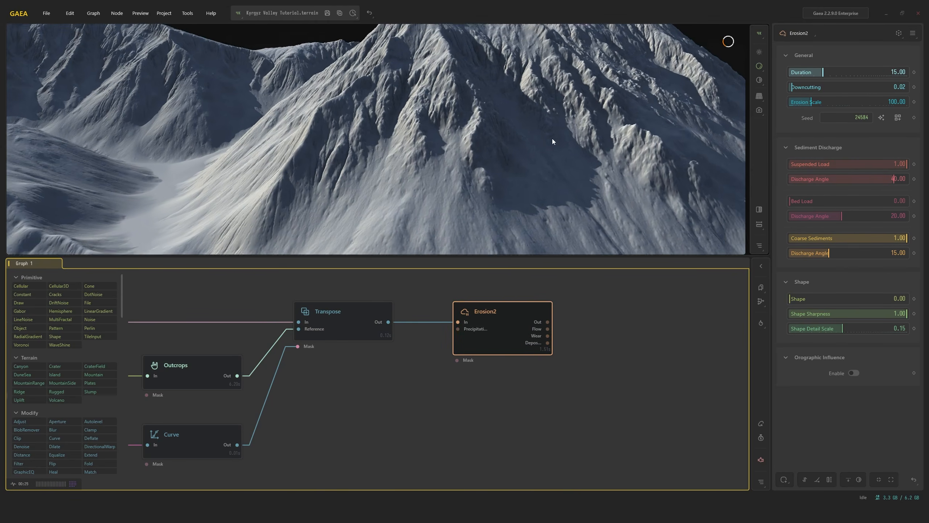
left_click_drag(528, 170, 619, 207)
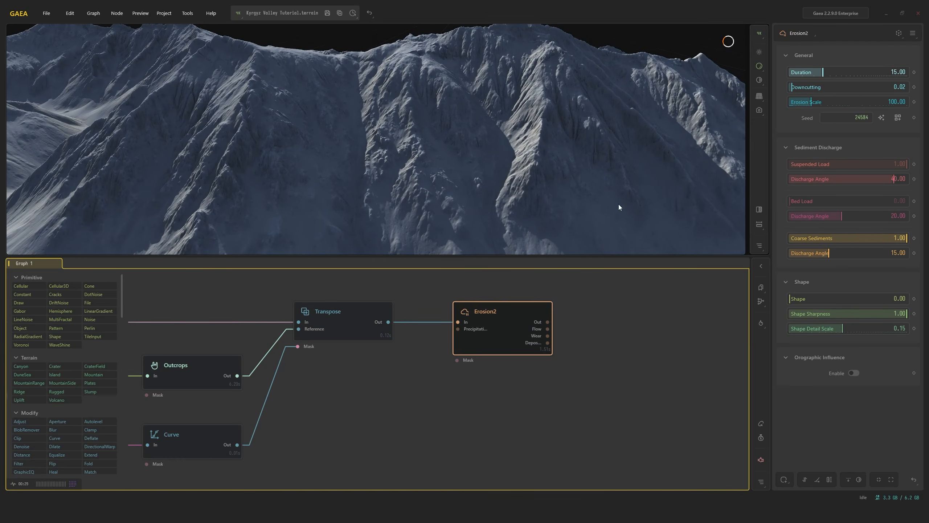
right_click(840, 302)
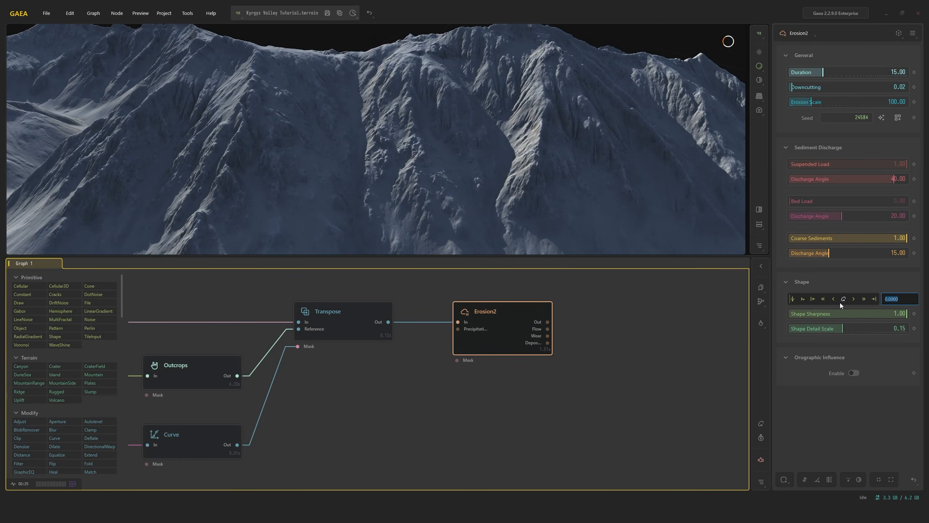
type(".1")
key("Return")
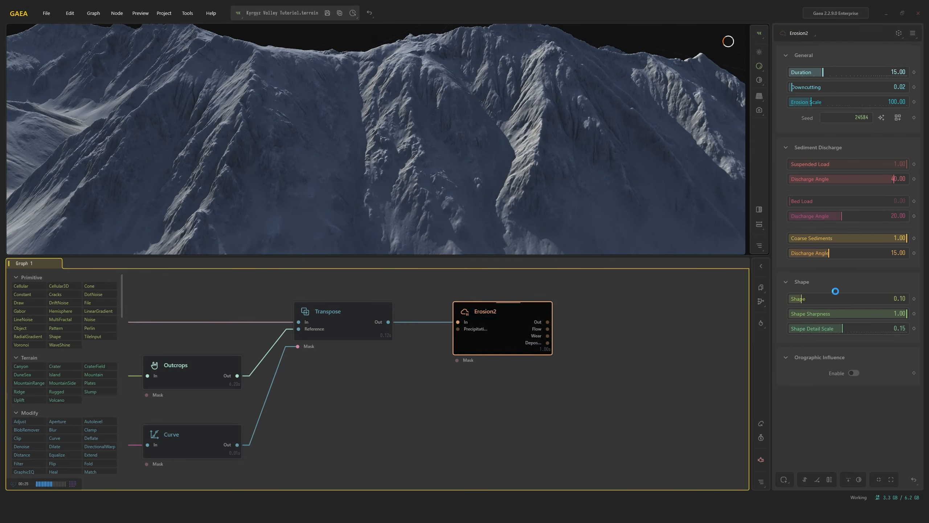
Try a Shape Detail Scale of 0.71 on Erosion2, inspect the ridges, and return it to 0.15
left_click_drag(841, 329, 892, 329)
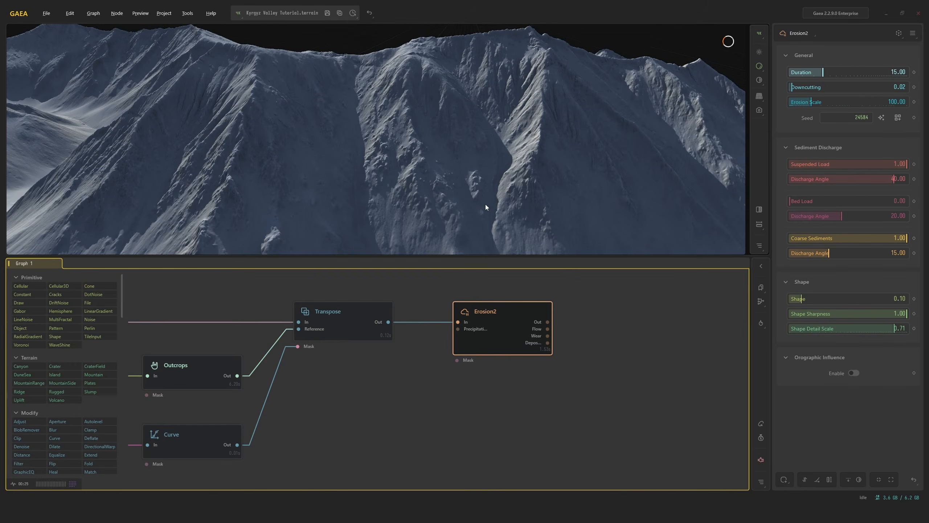
mouse_move(485, 204)
left_mouse_down()
mouse_move(511, 200)
mouse_move(501, 196)
mouse_move(512, 210)
mouse_move(500, 207)
left_mouse_up()
scroll(511, 200, "up", 3)
scroll(500, 201, "down", 3)
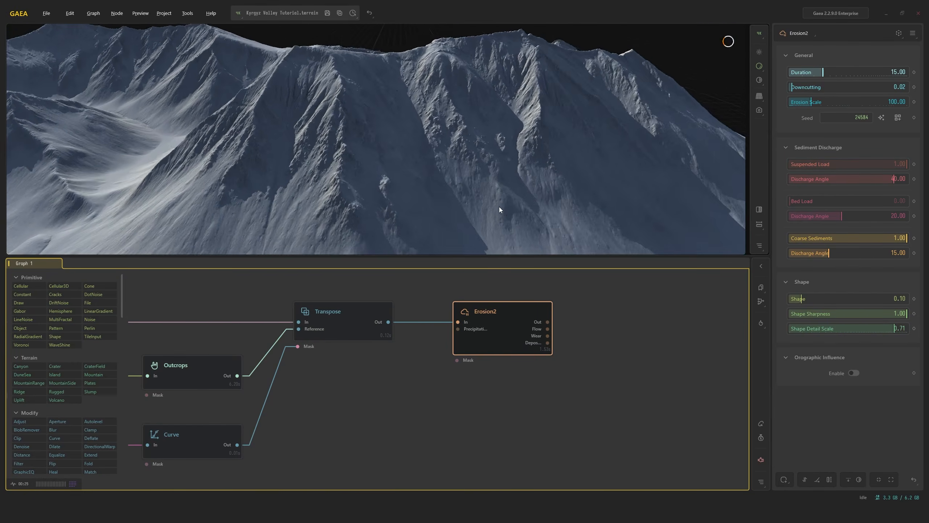
scroll(501, 203, "down", 3)
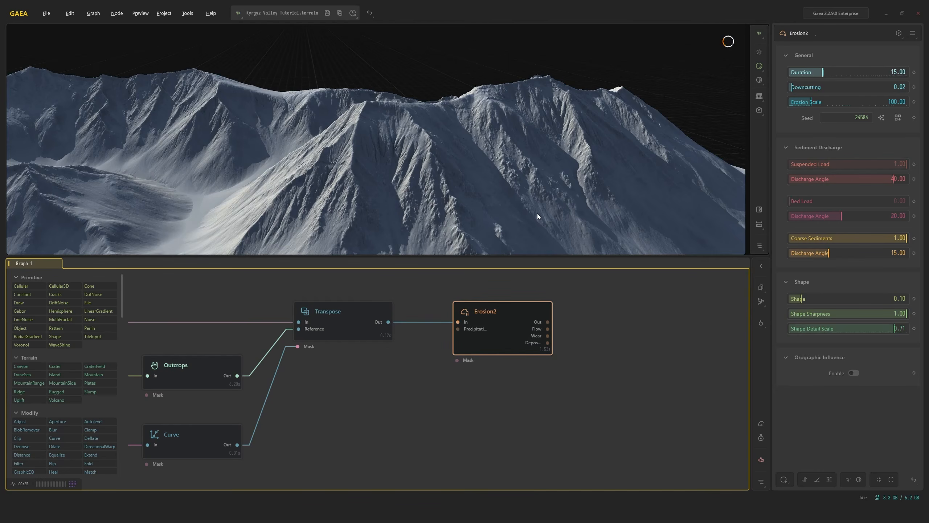
right_click(882, 328)
type(".15")
key("Return")
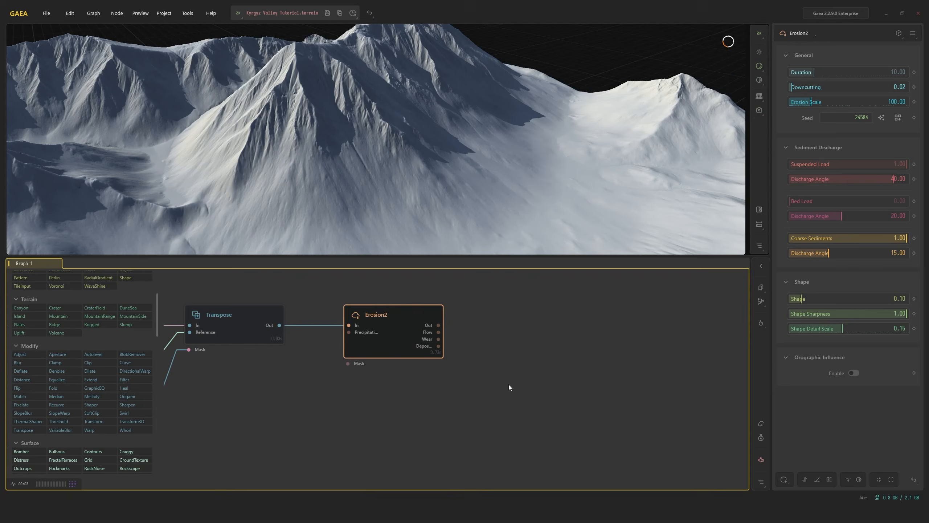
right_click(508, 384)
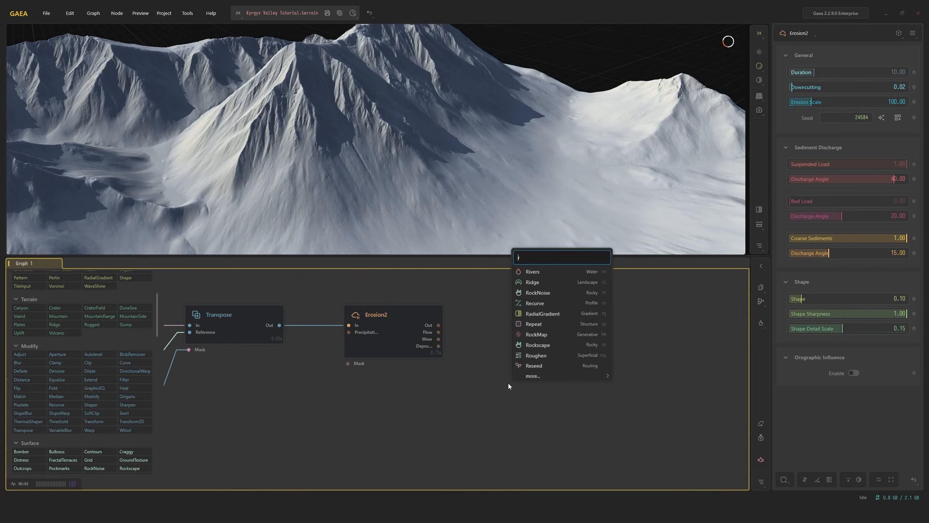
left_click(560, 289)
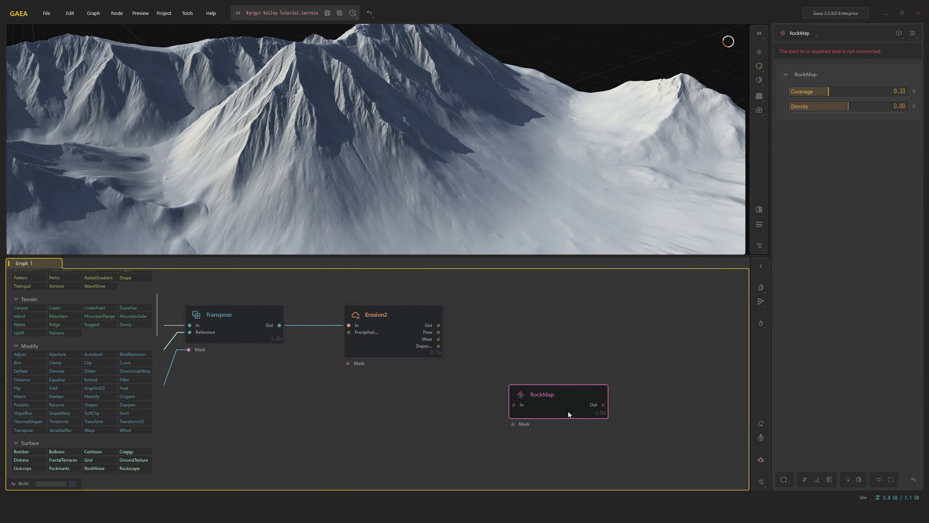
key("Delete")
Add an unconnected RockNoise node to the graph below Erosion2 and view its rock surface
right_click(544, 378)
type("ro")
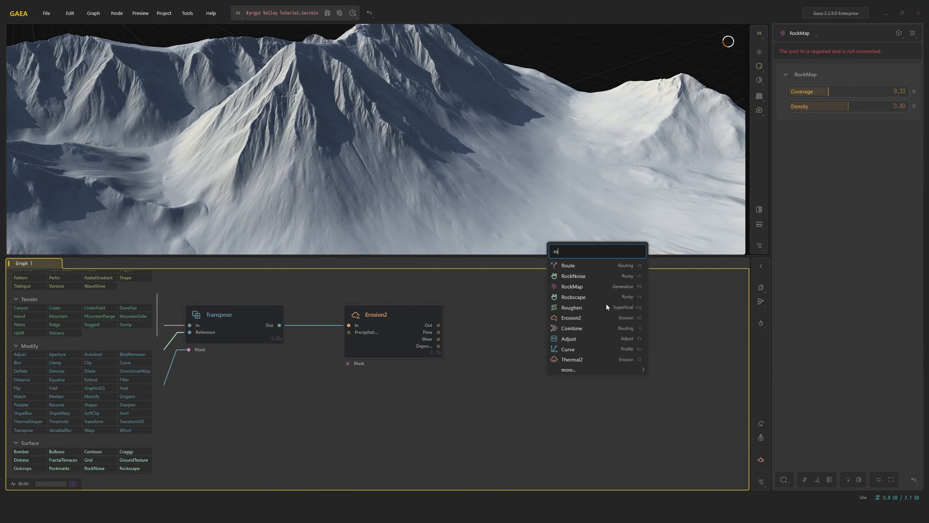
left_click(587, 276)
left_click_drag(575, 393, 526, 388)
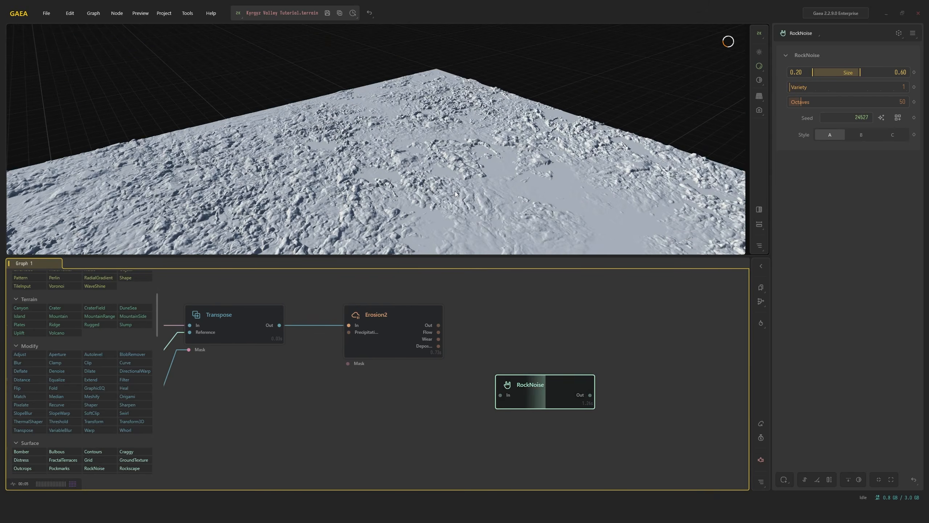
scroll(413, 171, "down", 3)
left_click_drag(413, 172, 550, 145)
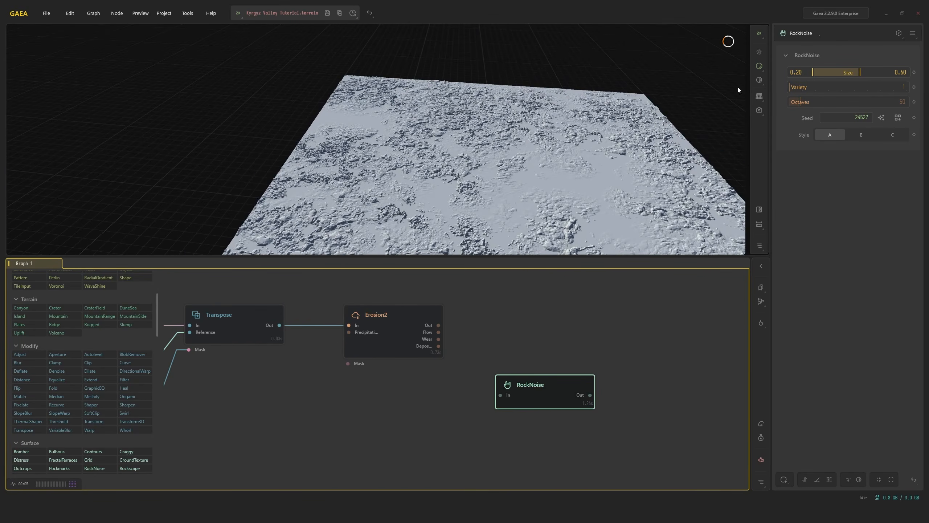
Set the RockNoise Octaves to 500 and inspect the rock coverage from several angles
left_click_drag(800, 102, 902, 102)
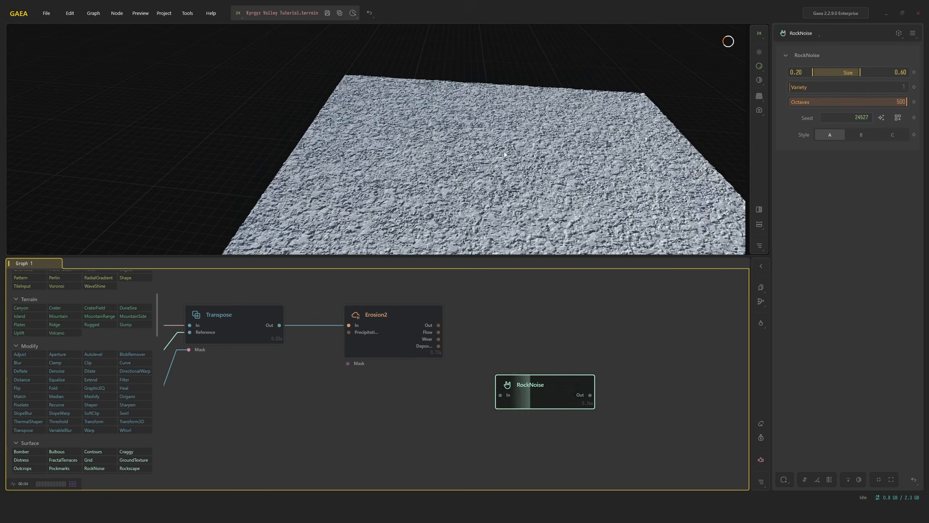
left_click_drag(503, 151, 519, 223)
mouse_move(570, 391)
left_mouse_down()
mouse_move(592, 410)
mouse_move(566, 392)
mouse_move(576, 417)
mouse_move(569, 406)
left_mouse_up()
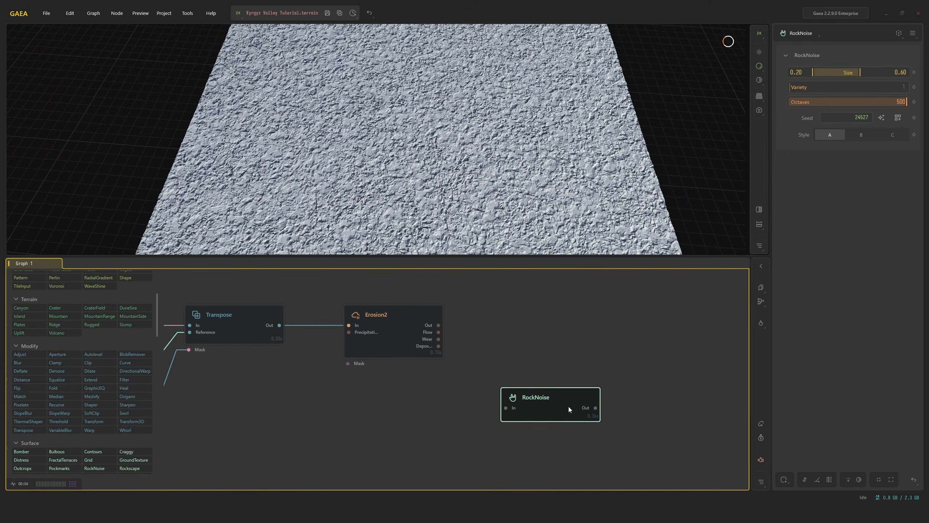
left_click_drag(446, 220, 510, 236)
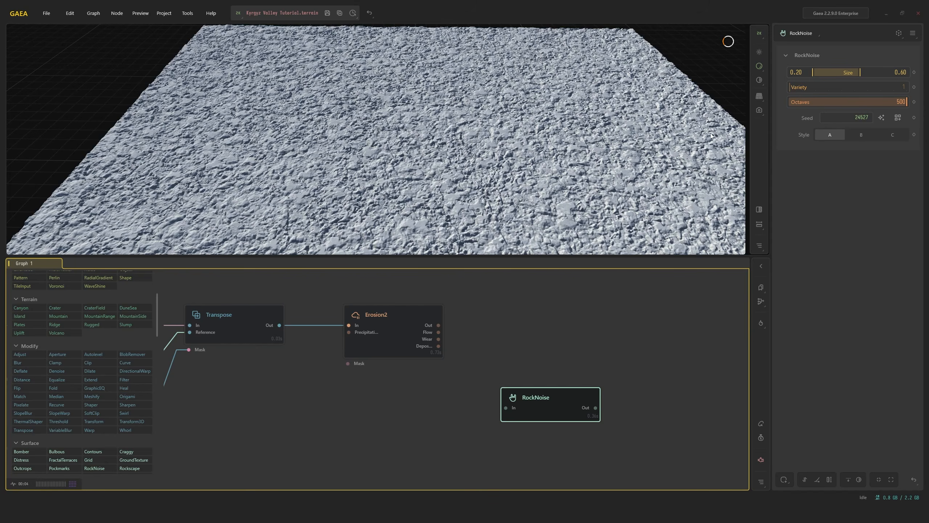
left_click_drag(661, 180, 526, 250)
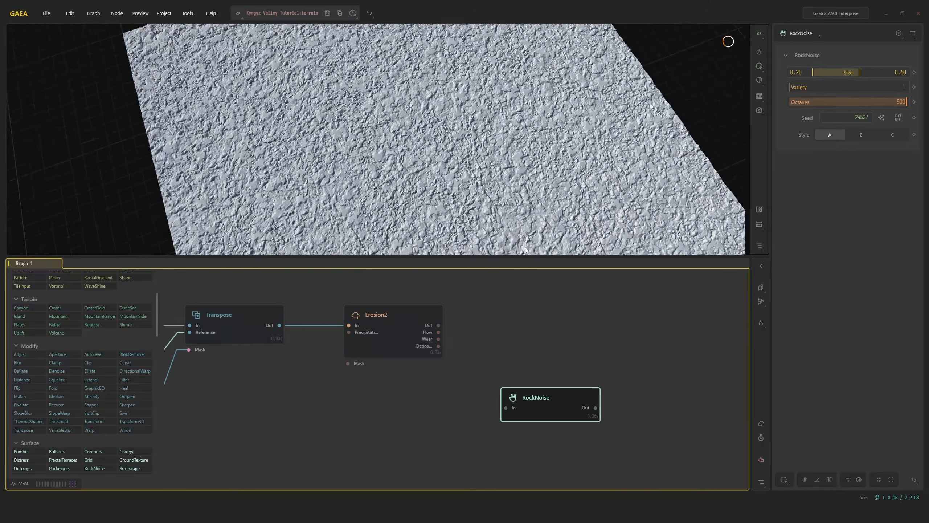
left_click_drag(473, 170, 521, 159)
scroll(502, 198, "up", 3)
scroll(511, 205, "down", 3)
scroll(514, 172, "down", 1)
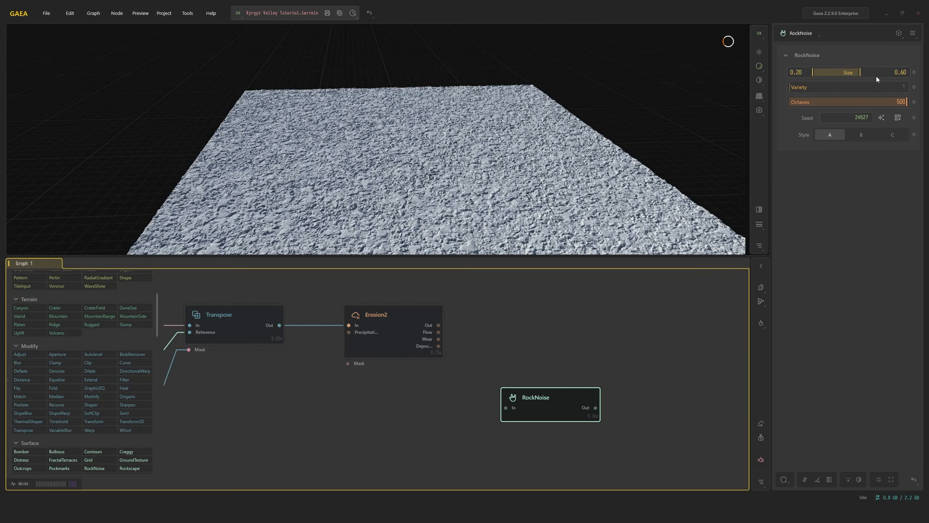
Set the upper limit of the RockNoise Size range to 0.4 and check the surface up close
double_click(900, 72)
type("0.4")
key("Return")
scroll(524, 175, "up", 3)
left_click_drag(524, 174, 529, 225)
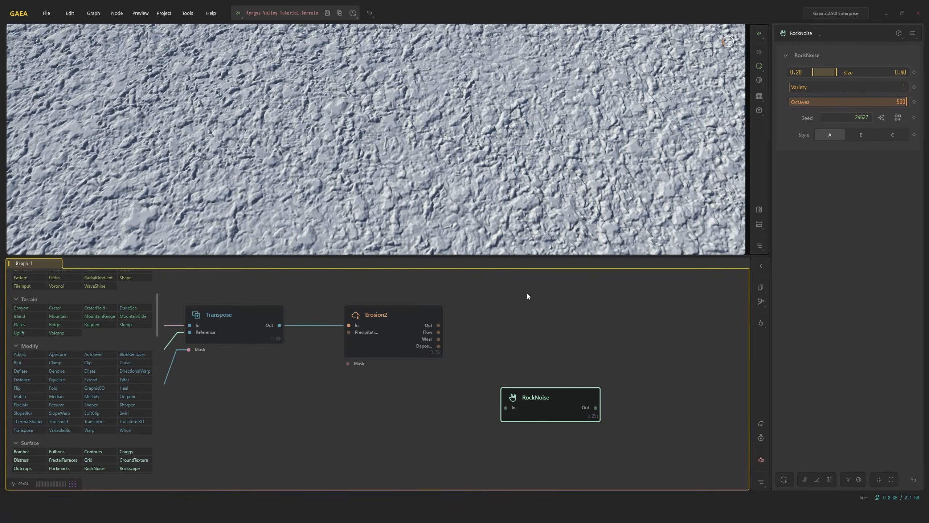
Add a Warp node fed by the RockNoise output, and compare the warped surface with the original rocks
middle_click_drag(616, 296, 481, 299)
right_click(508, 383)
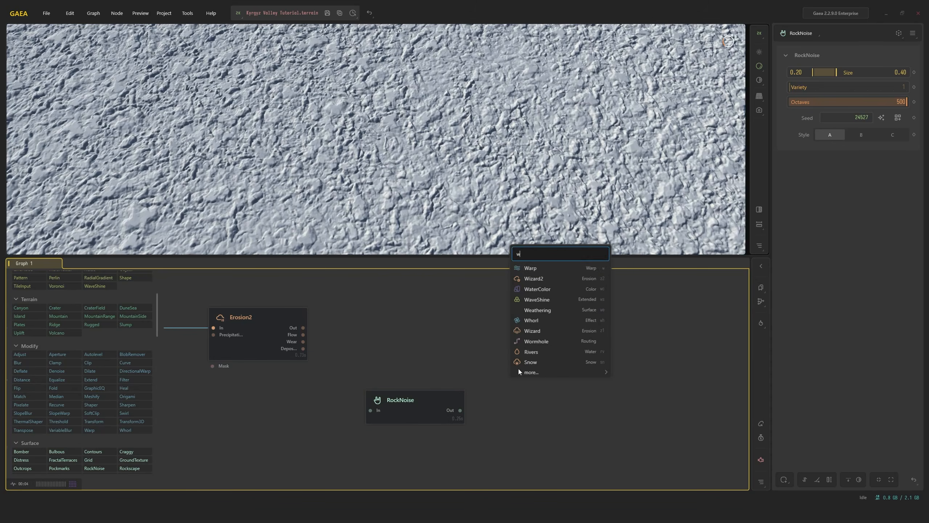
left_click(529, 268)
left_click_drag(461, 410, 512, 401)
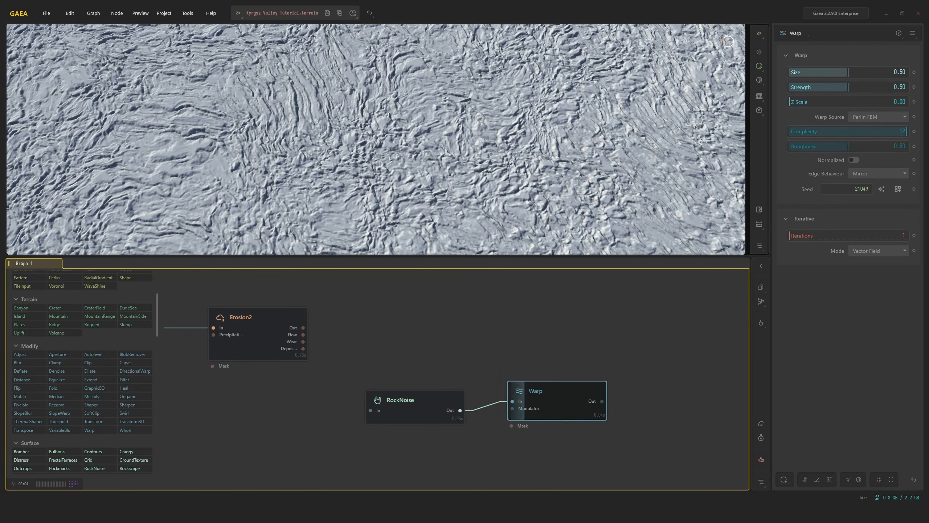
left_click_drag(570, 402, 576, 411)
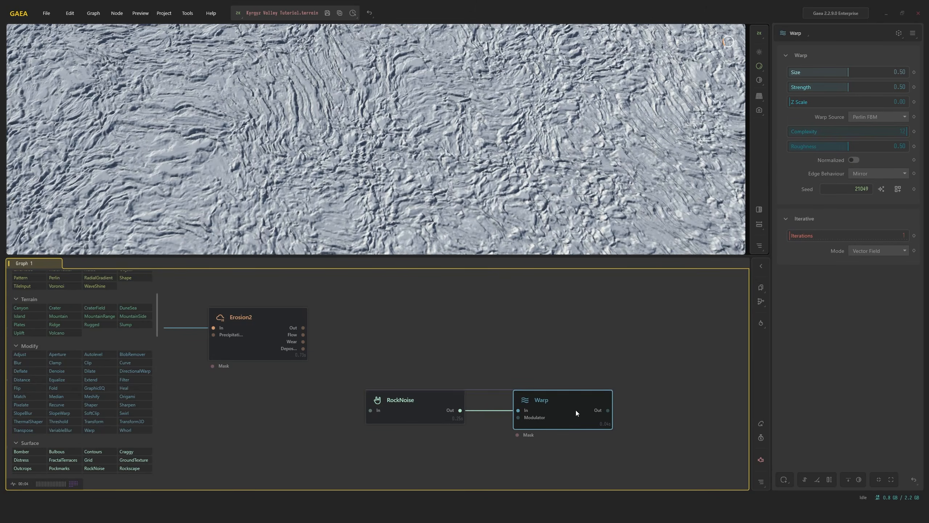
left_click_drag(298, 95, 381, 143)
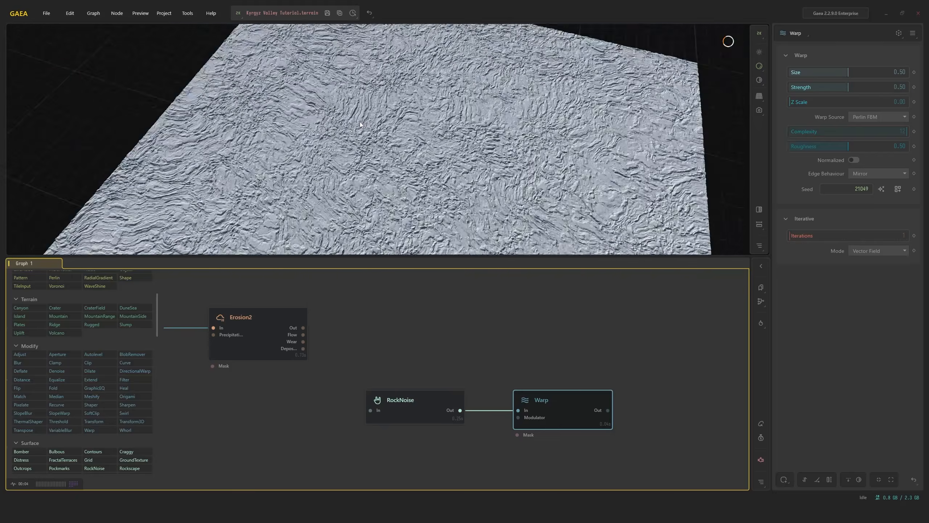
scroll(381, 142, "up", 5)
left_click(451, 408)
left_click(549, 403)
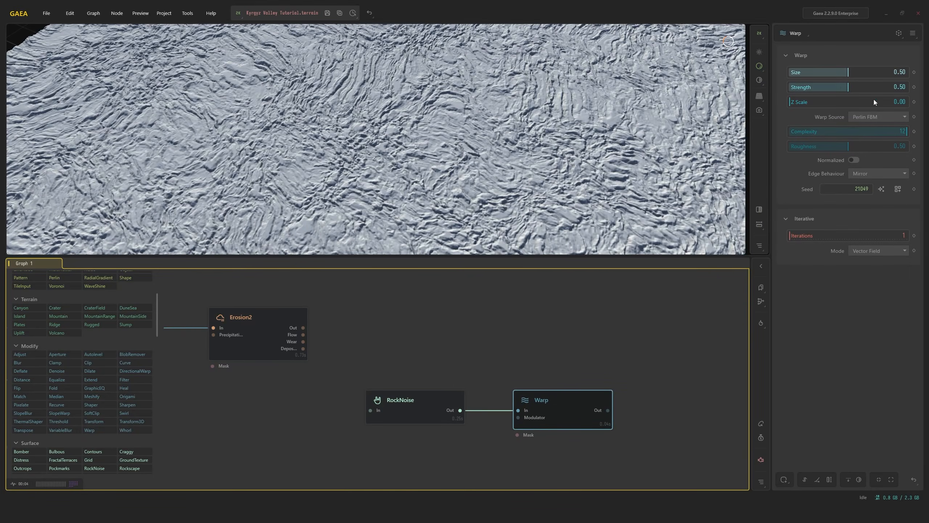
Set the Warp node's Size to 0.01, Strength to 0.15 and Roughness to 0.6, and compare it with RockNoise
double_click(890, 74)
type("0.01")
key("Return")
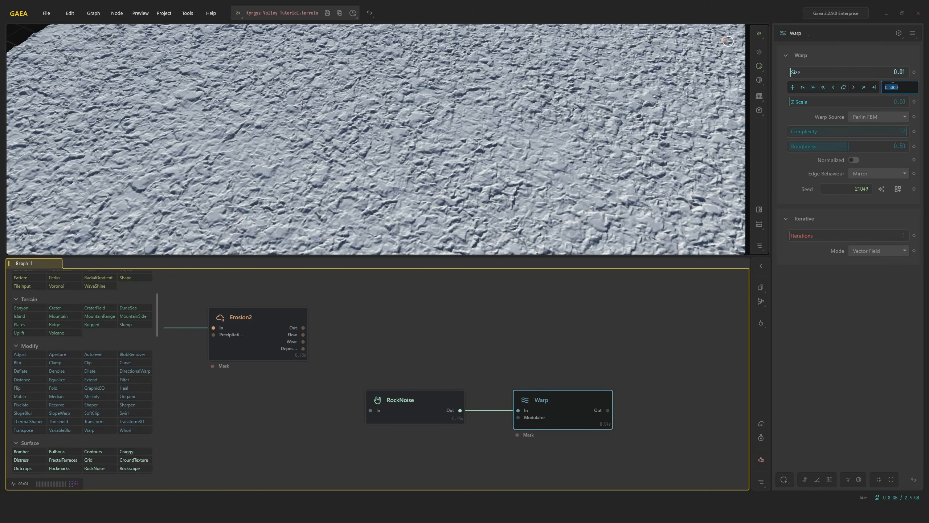
type("0.15")
key("Return")
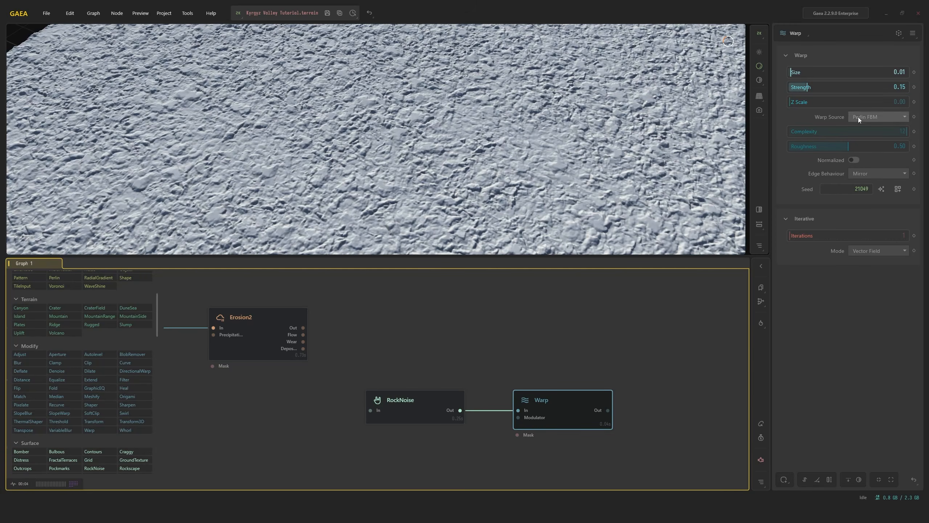
double_click(888, 146)
type(".6")
key("Return")
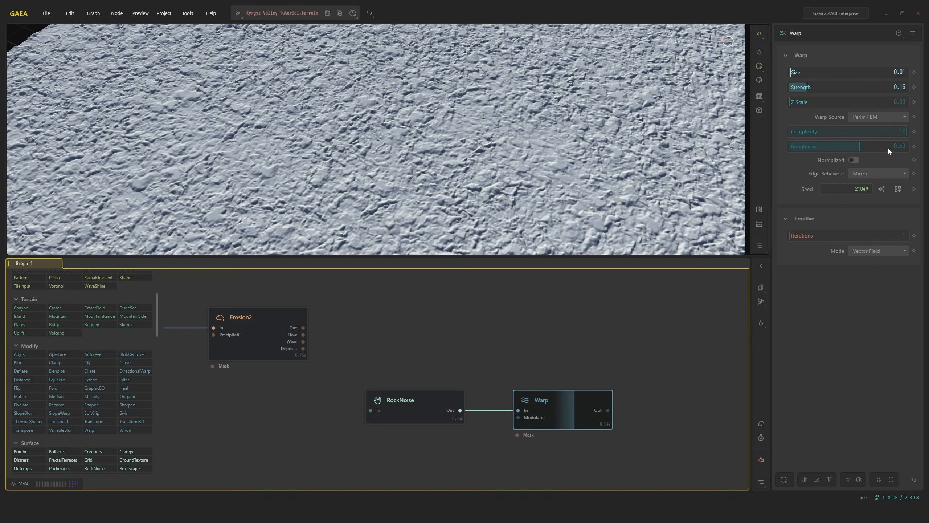
left_click(423, 399)
left_click(554, 411)
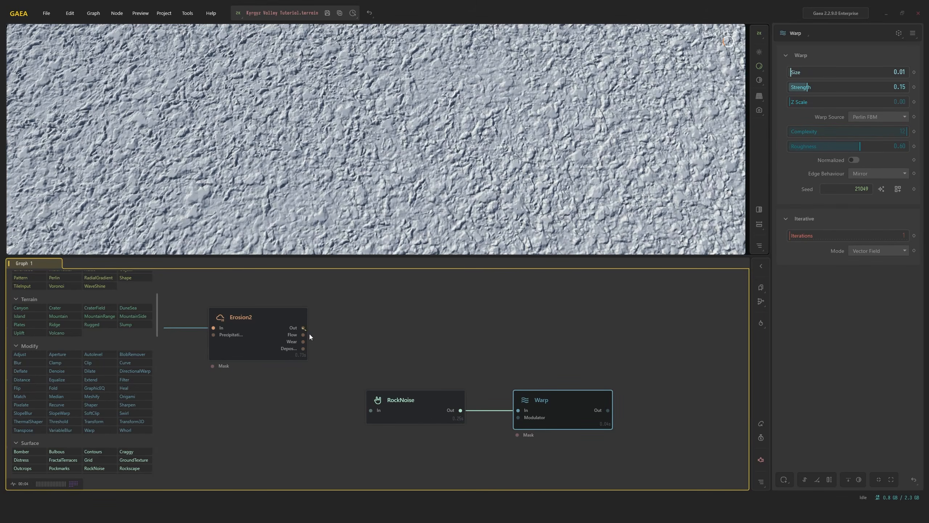
Connect the Erosion2 output to the RockNoise input and preview the resulting terrain through RockNoise and Warp
left_click_drag(303, 327, 370, 409)
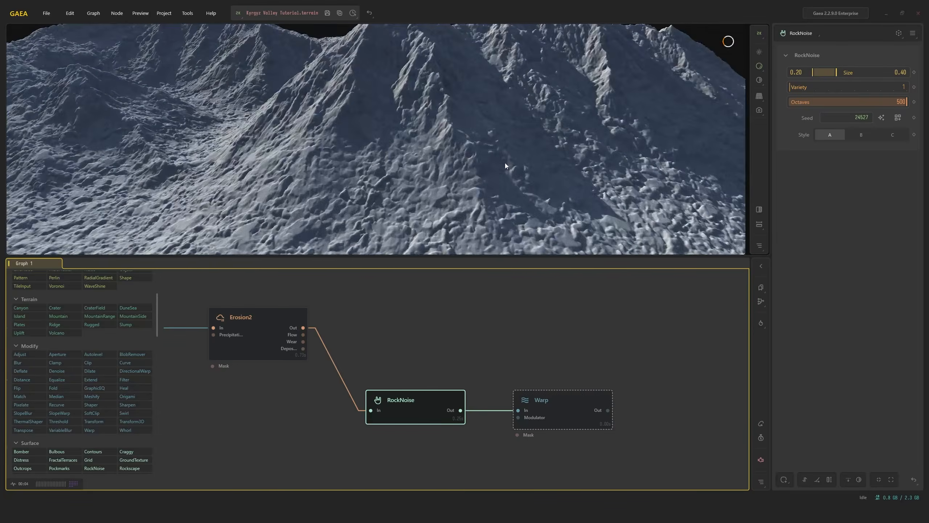
left_click_drag(505, 166, 525, 174)
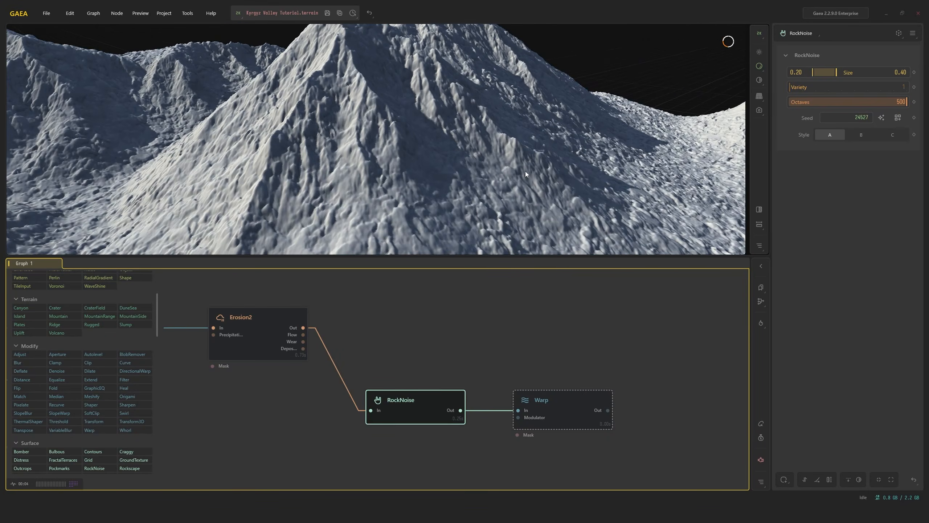
left_click(538, 406)
left_click(433, 404)
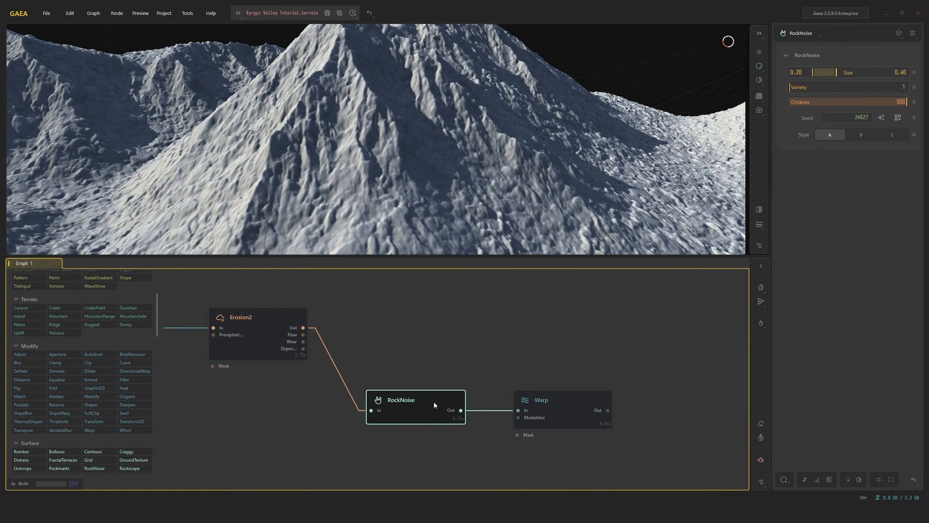
left_click(288, 343)
left_click(549, 416)
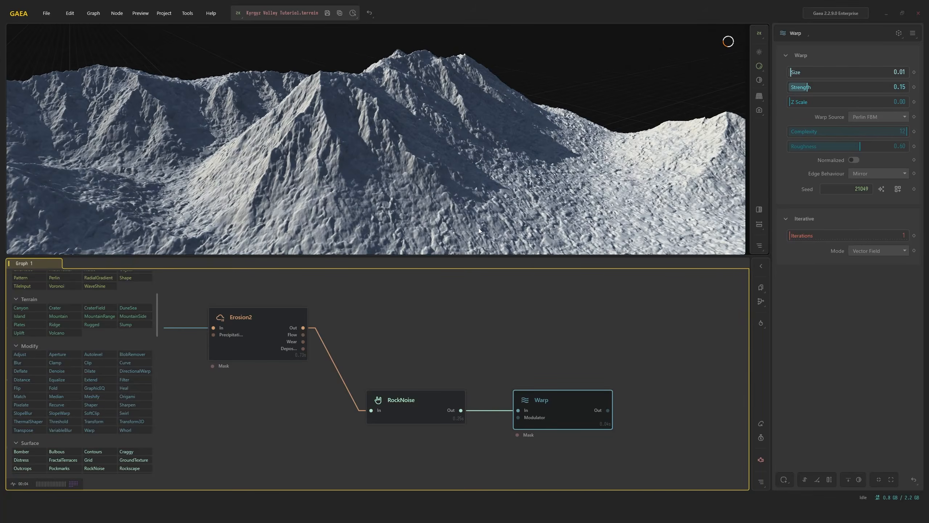
Compare the smooth terrain from Erosion2 with the rocky surface from RockNoise in the viewport
left_click(240, 333)
middle_click_drag(241, 334, 401, 339)
left_click(292, 329)
left_click(393, 327)
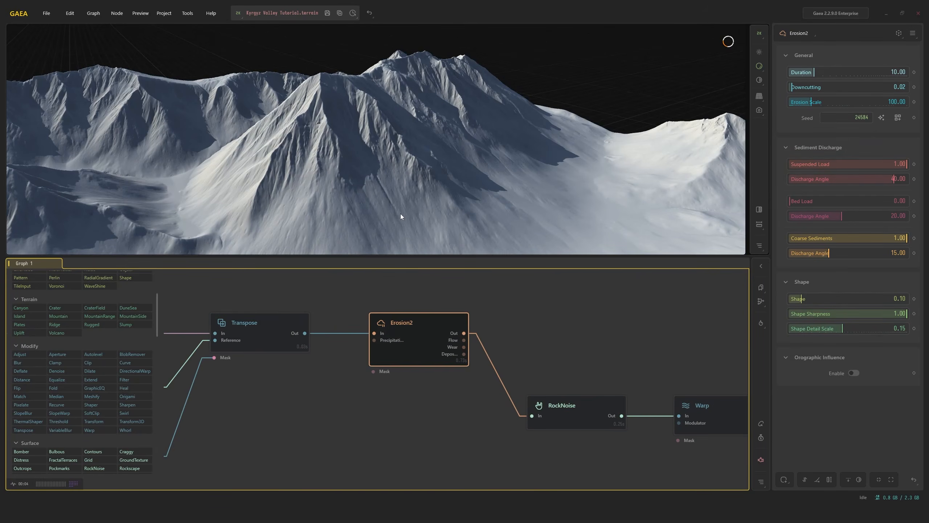
left_click_drag(435, 142, 420, 149)
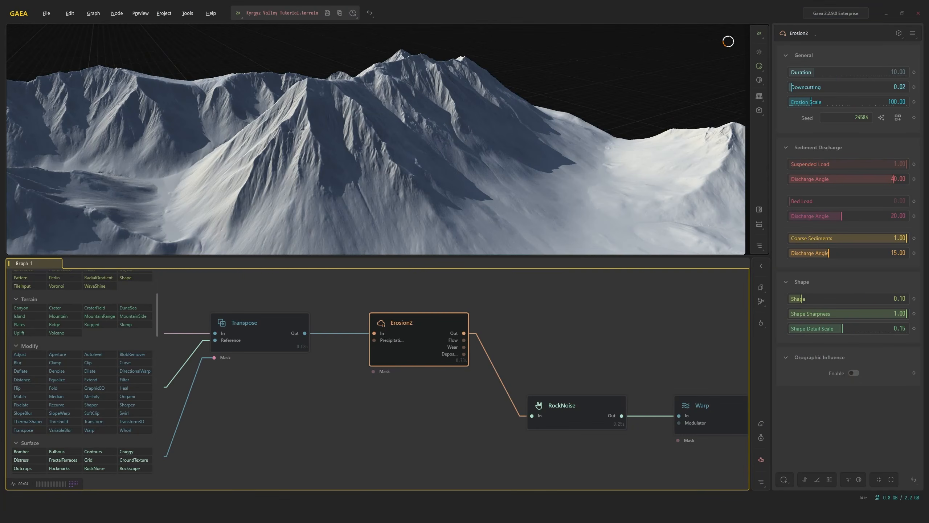
left_click(598, 426)
middle_click_drag(658, 417, 594, 378)
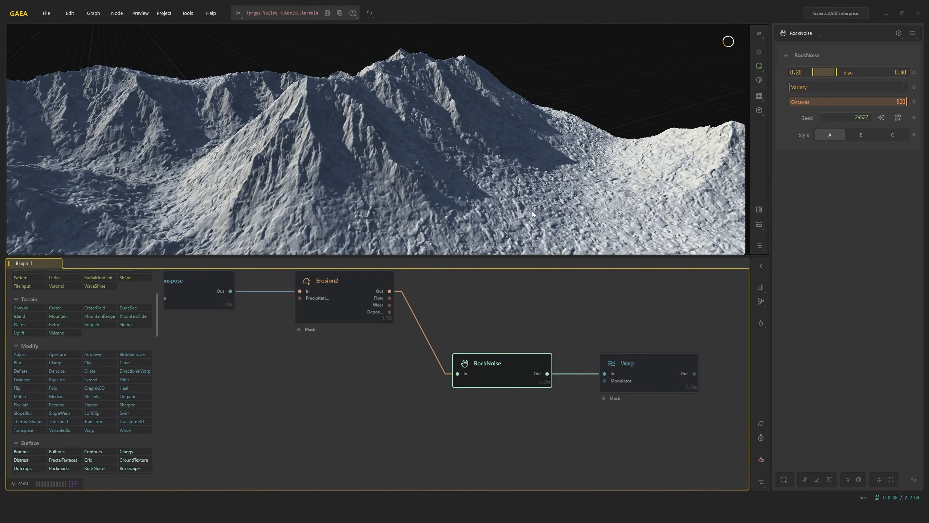
left_click_drag(532, 211, 563, 223)
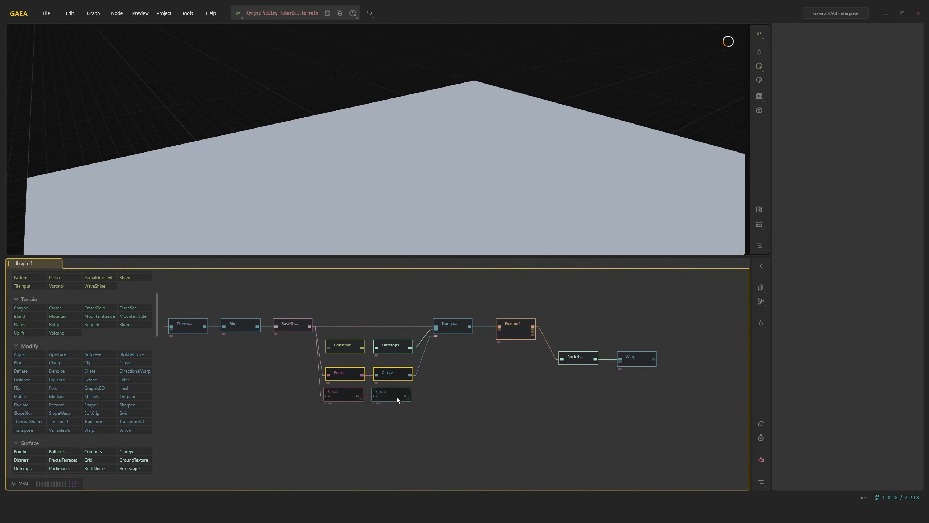
Place the copied Peaks and Curve nodes below RockNoise and Warp, and feed the copied Peaks from the Erosion2 output
left_click_drag(396, 396, 629, 386)
scroll(597, 366, "up", 3)
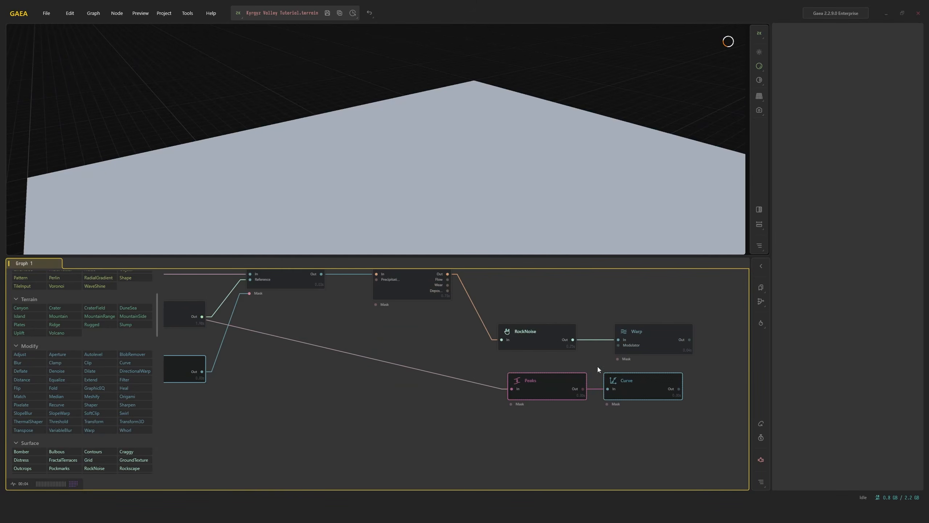
left_click_drag(447, 274, 533, 376)
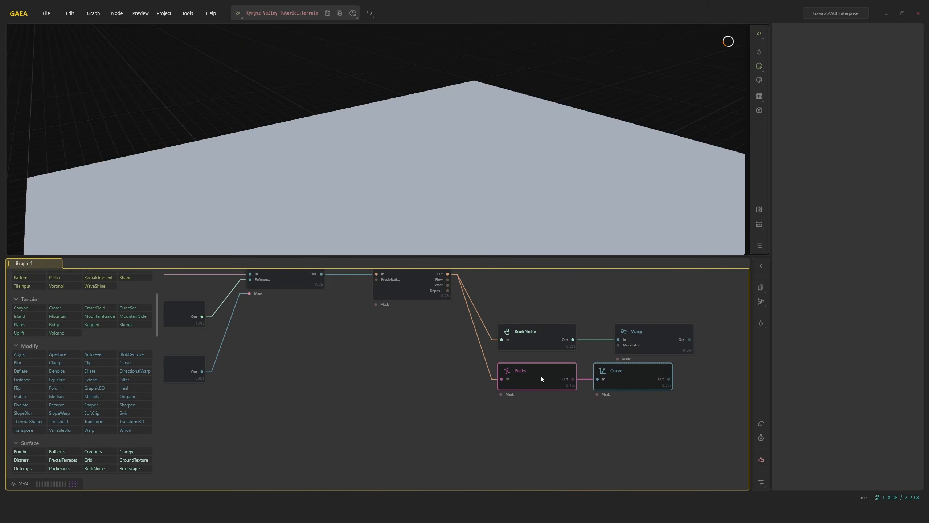
left_click_drag(646, 345, 634, 347)
left_click(631, 376)
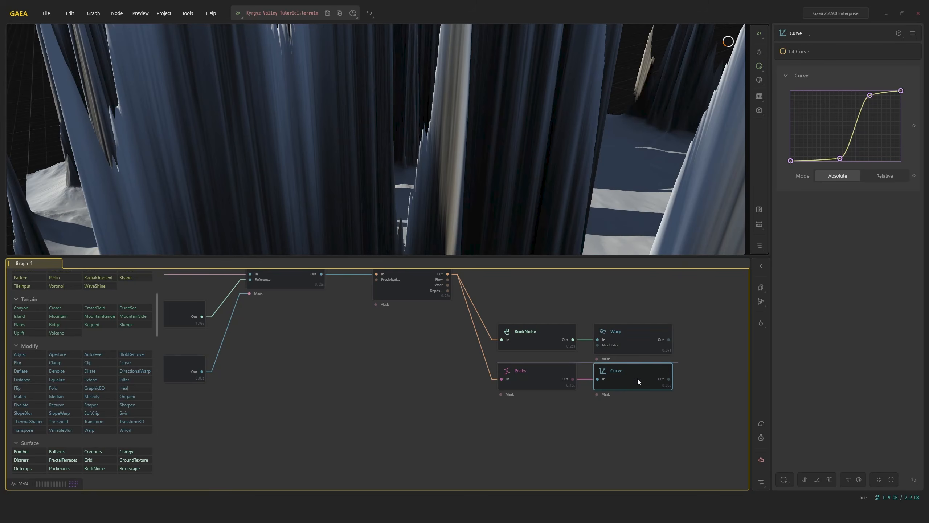
Add a Slope node below the copied Peaks and Curve nodes and feed it from the Erosion2 output
right_click(555, 422)
type("s")
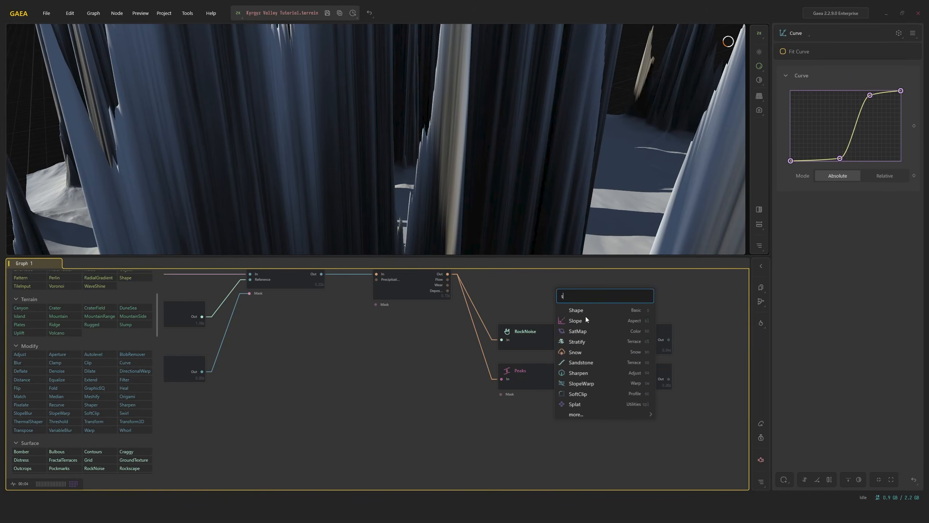
left_click(585, 317)
left_click(539, 375)
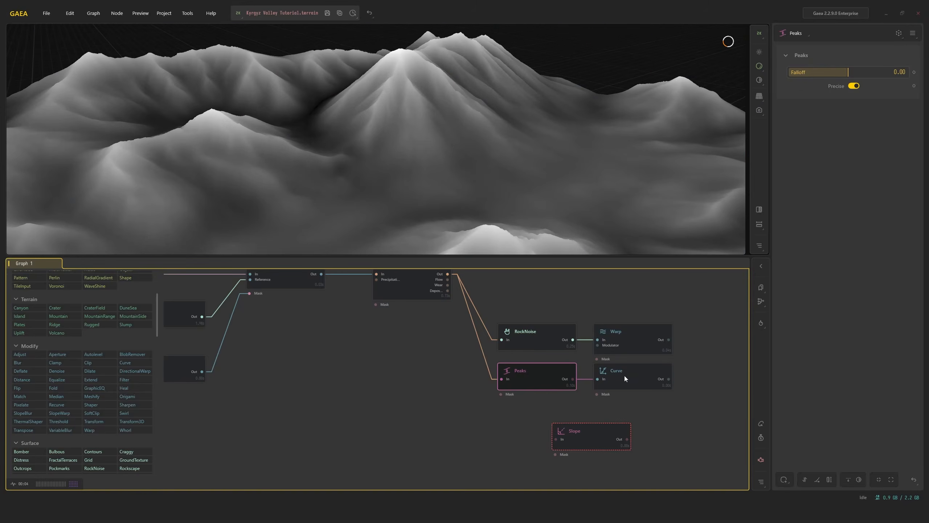
left_click(624, 376)
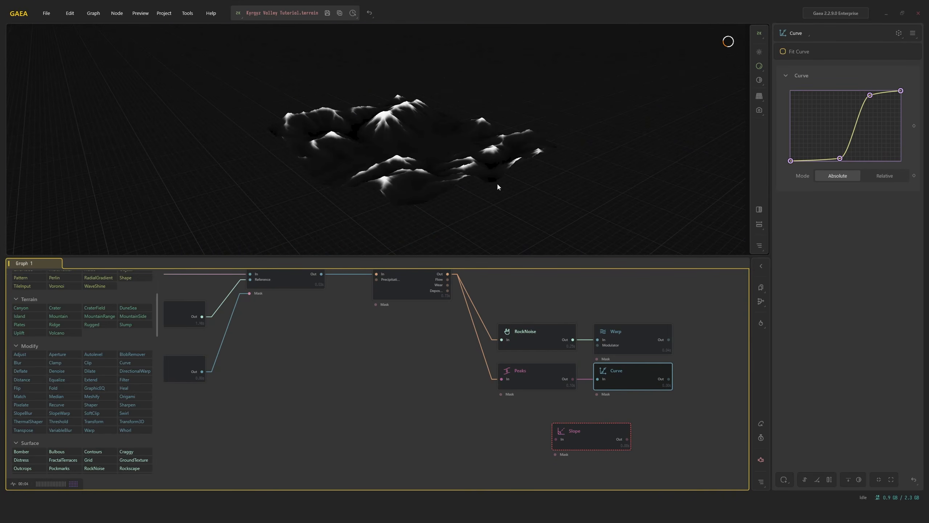
left_click_drag(498, 184, 460, 163)
scroll(430, 200, "up", 4)
left_click_drag(448, 274, 556, 441)
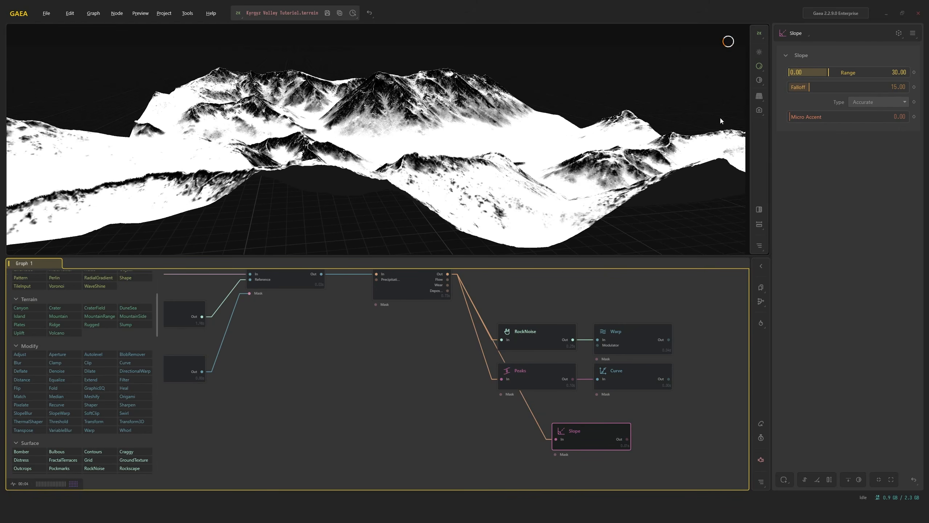
Set the Slope node's range to 45–90
left_click_drag(807, 72, 854, 74)
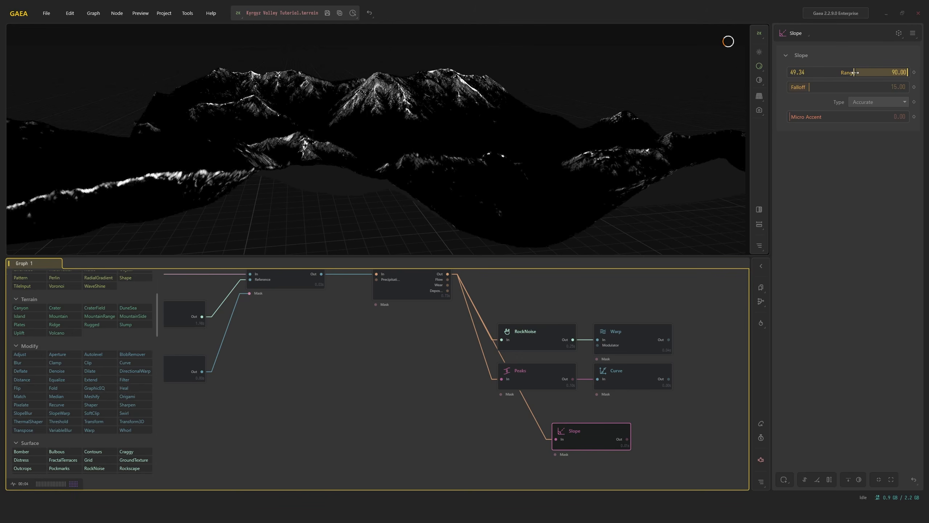
double_click(807, 72)
type("45")
key("Return")
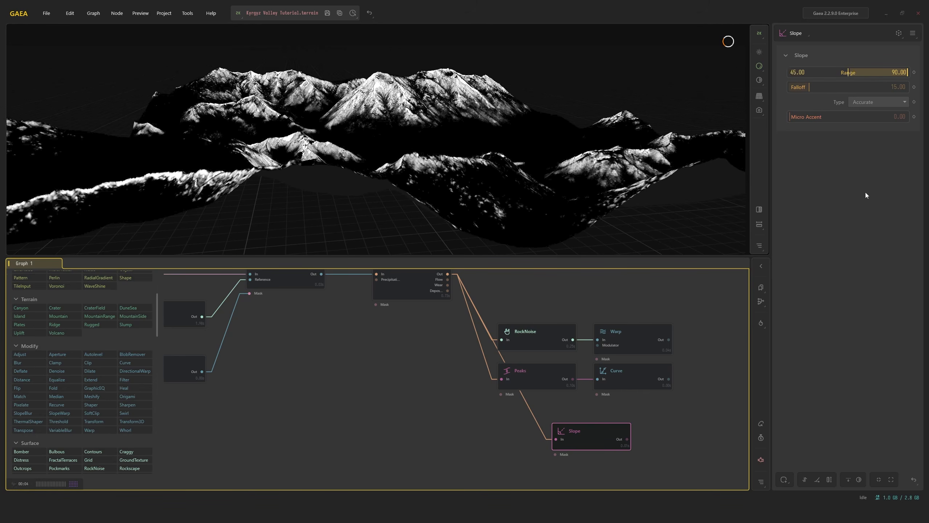
Compare the Slope mask up close with the Curve mask and the Warp and Erosion2 terrains
left_click(784, 479)
scroll(434, 125, "up", 10)
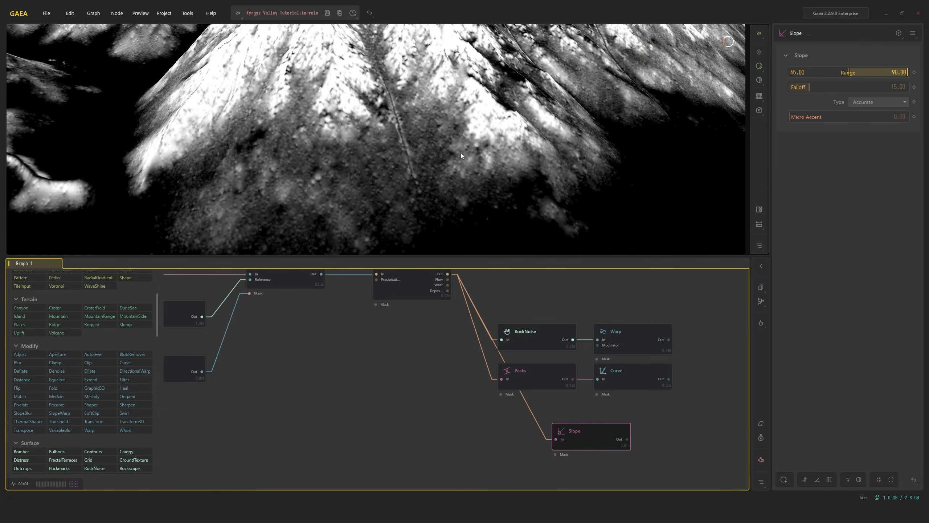
left_click_drag(460, 153, 489, 171)
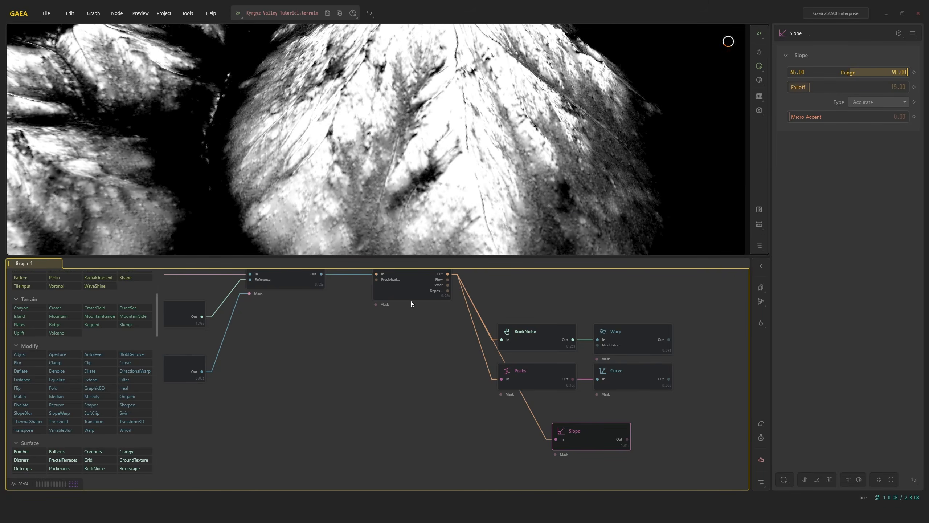
left_click(614, 339)
left_click(402, 275)
left_click(633, 376)
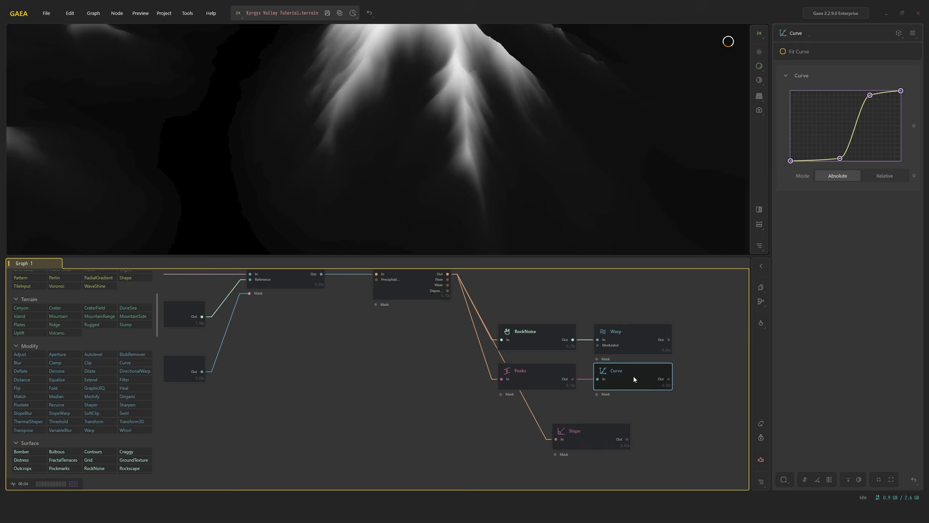
left_click(593, 428)
left_click_drag(517, 204, 565, 223)
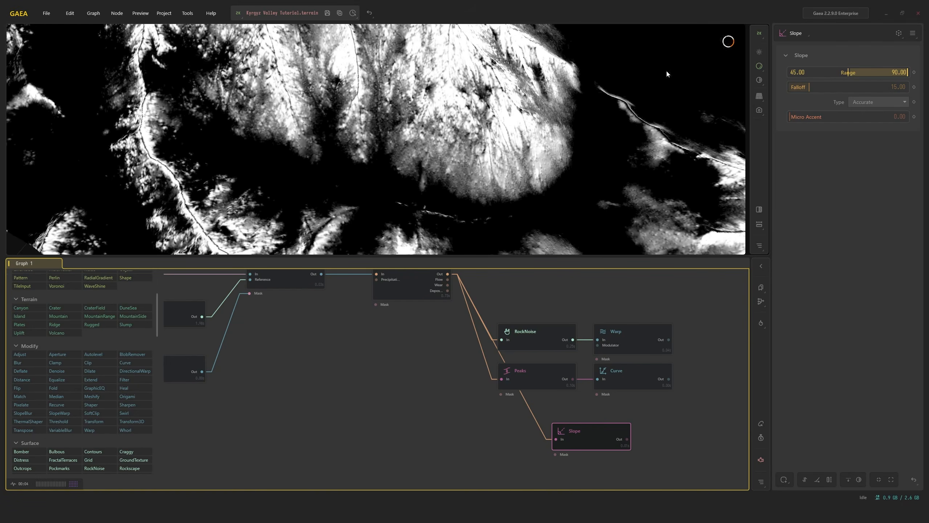
left_click_drag(642, 145, 576, 132)
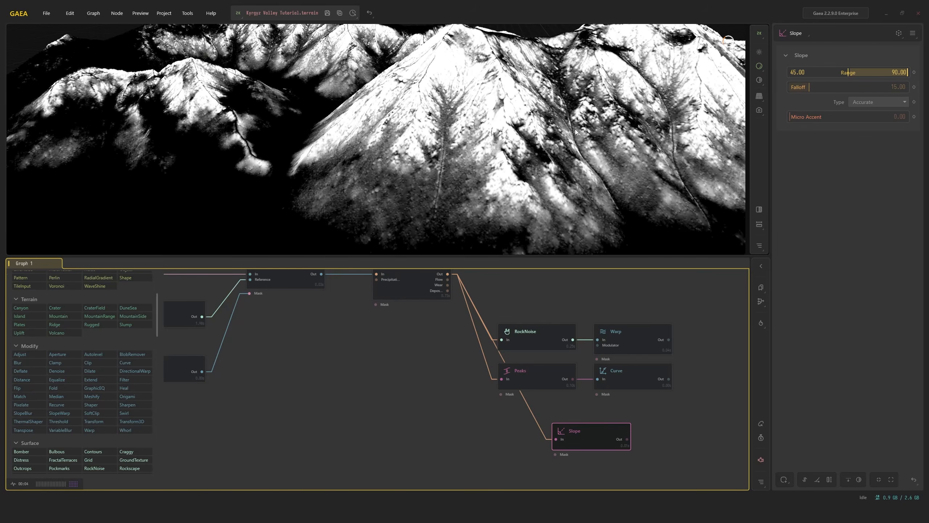
Add a Blur modifier to the Slope node and set its blur to 0.15
left_click(783, 479)
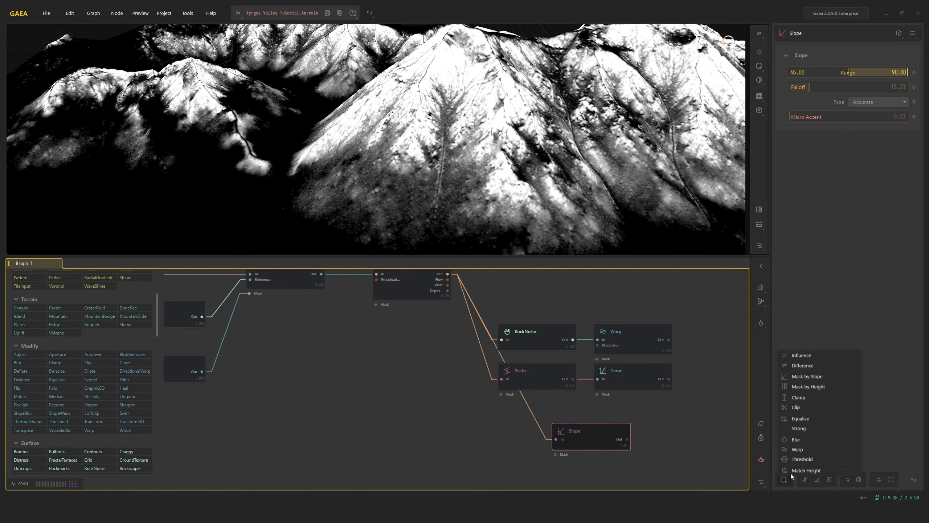
left_click(797, 439)
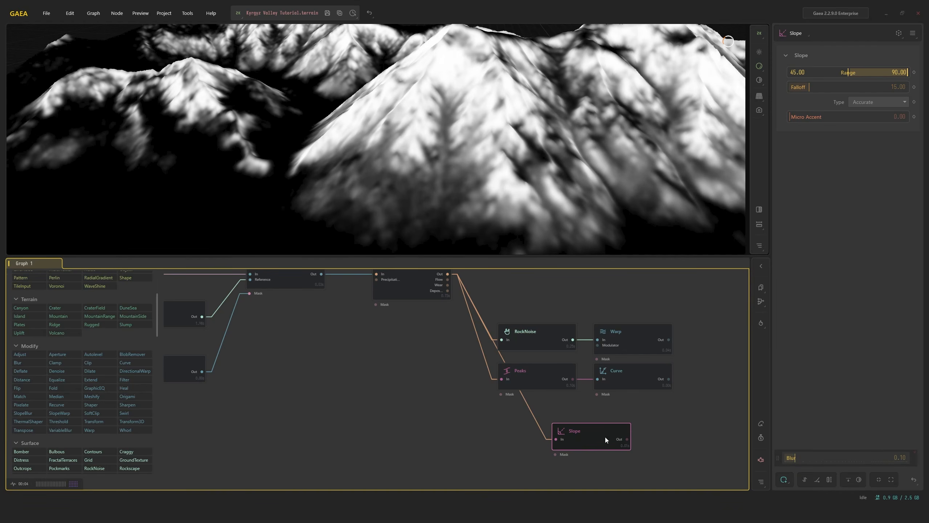
left_click(401, 278)
left_click(589, 431)
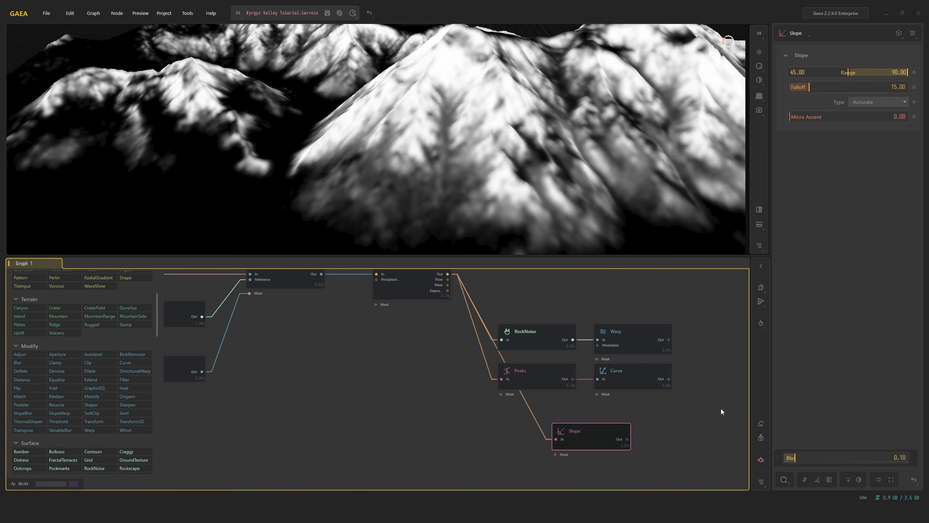
double_click(900, 461)
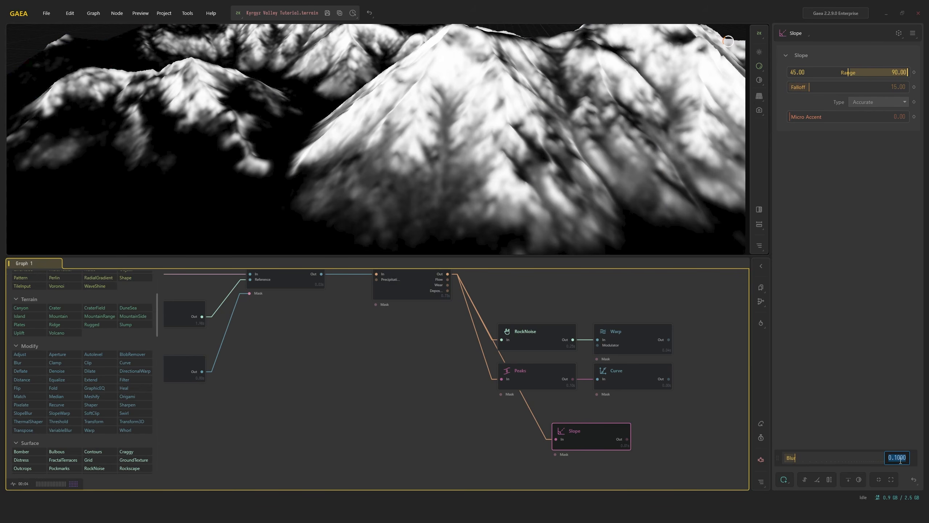
type(".3")
key("Return")
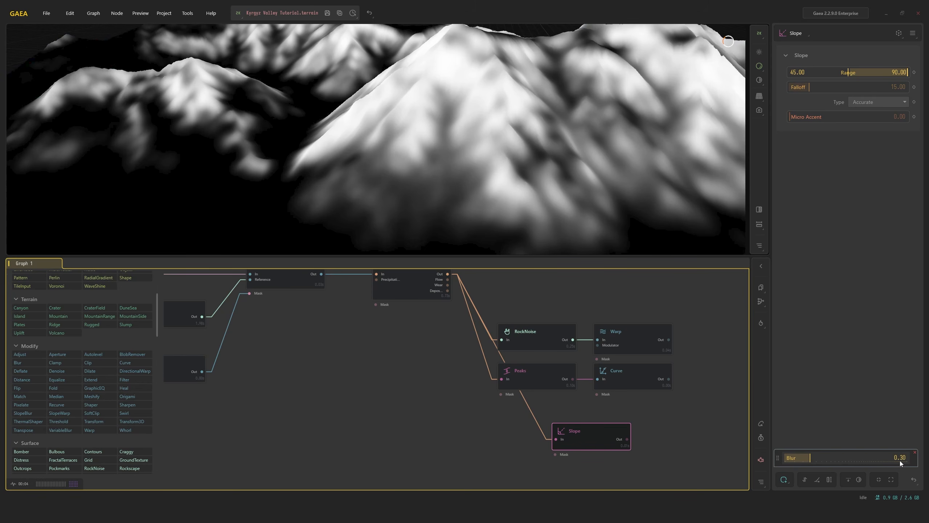
double_click(900, 461)
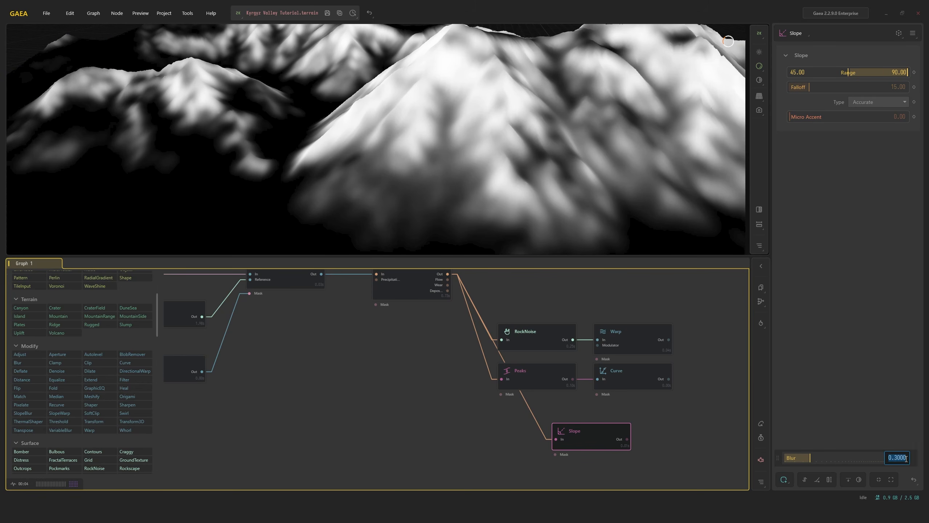
type(".15")
key("Return")
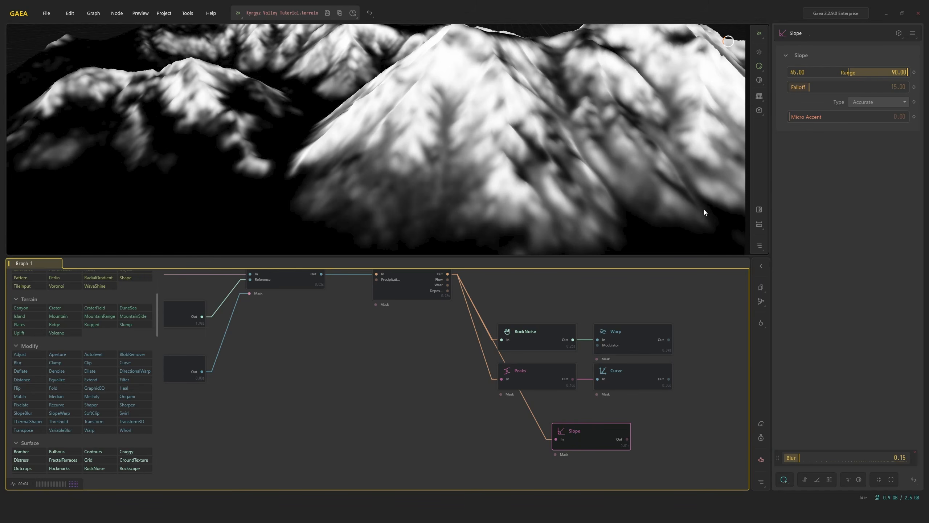
Raise the Slope range's lower limit to 50 and set the falloff to 10, checking the mask on the mountains
left_click_drag(608, 439, 600, 431)
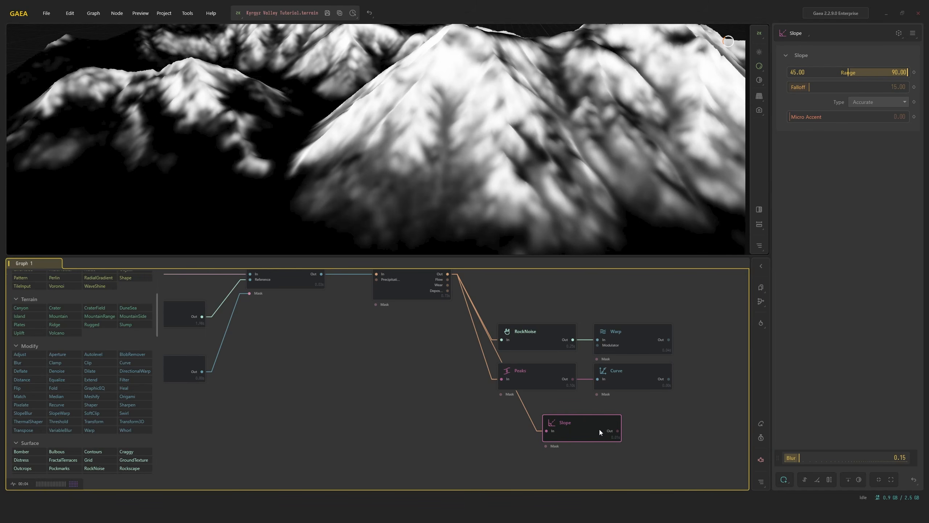
double_click(798, 73)
type("50")
key("Return")
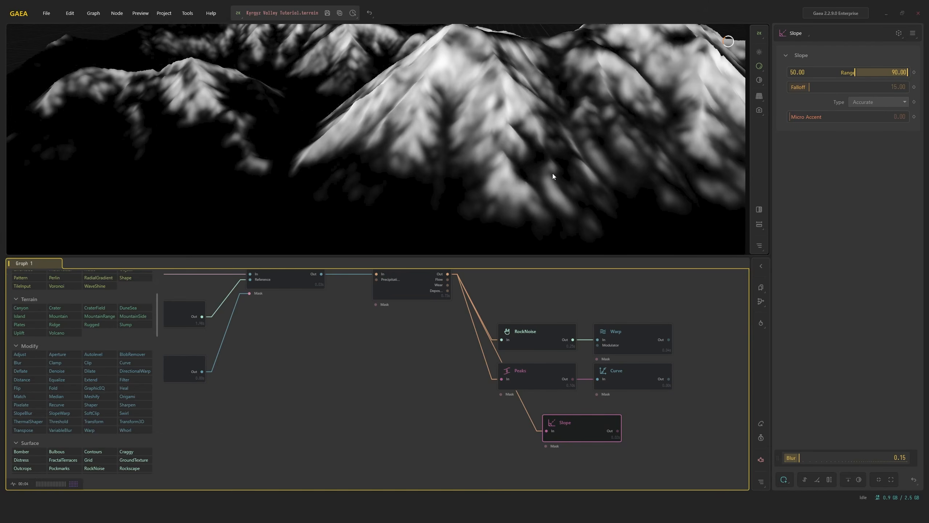
left_click_drag(547, 157, 756, 128)
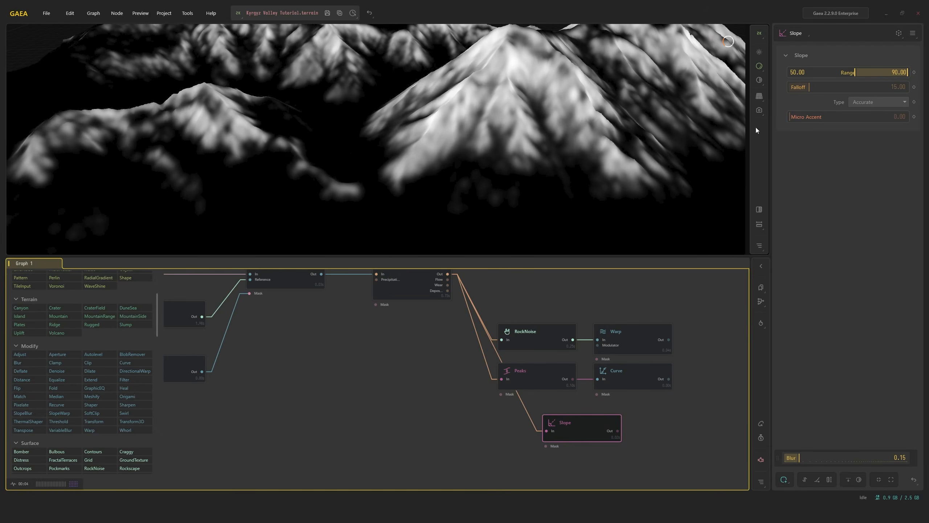
double_click(902, 88)
type("10")
key("Return")
left_click_drag(717, 111, 532, 108)
scroll(608, 118, "down", 3)
middle_click_drag(613, 348, 506, 356)
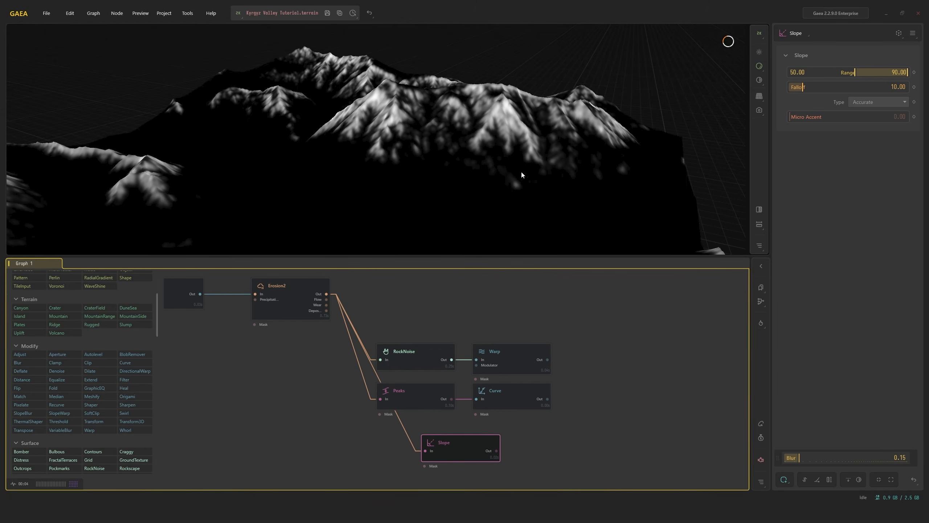
Check the Erosion2 terrain against the Slope mask and add a Combine node in the free area beyond Warp
left_click(286, 297)
left_click(481, 448)
left_click(278, 289)
middle_click_drag(591, 298, 553, 298)
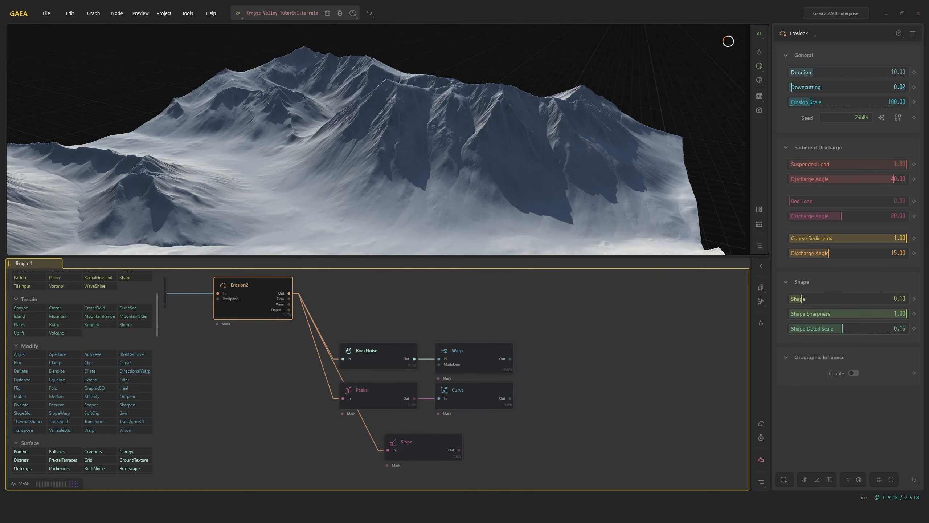
right_click(577, 304)
left_click(605, 324)
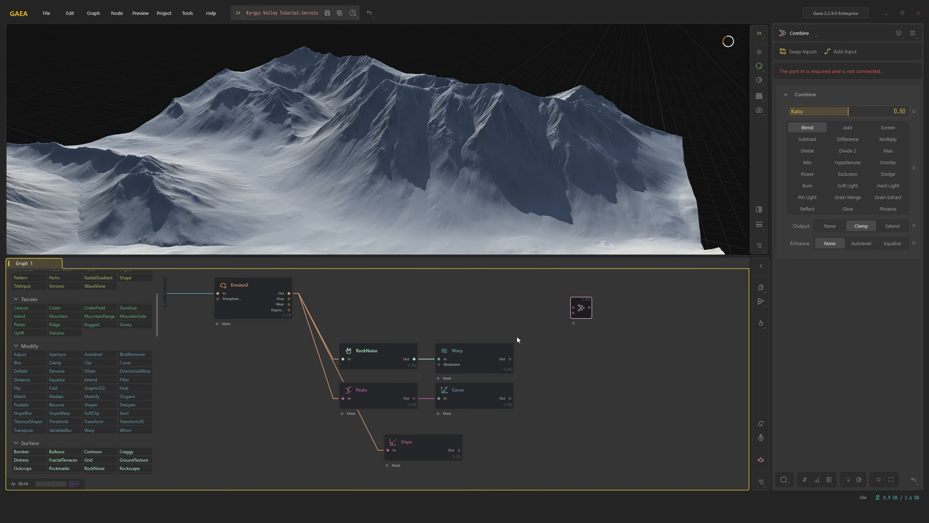
Connect the Erosion2 output to Combine's first input and the Warp output to its second input
left_click(437, 355)
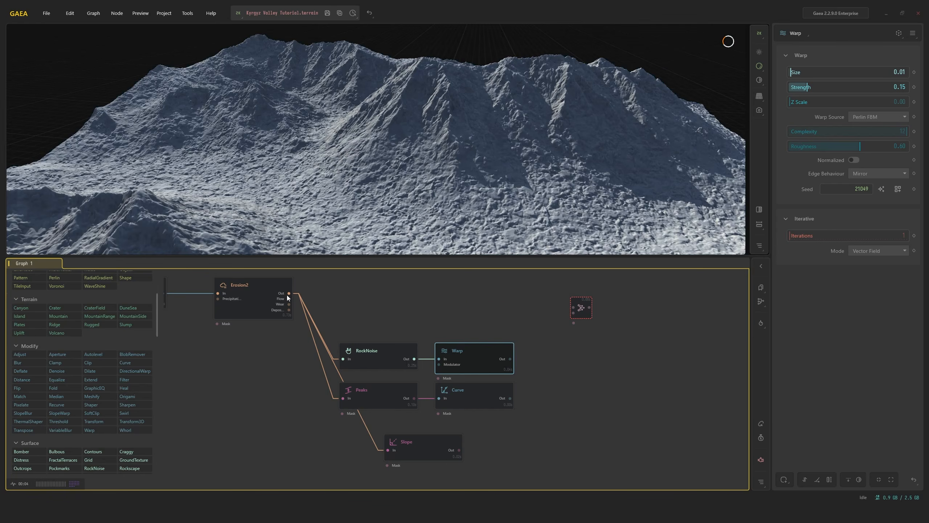
left_click_drag(289, 293, 573, 308)
left_click_drag(581, 309, 606, 294)
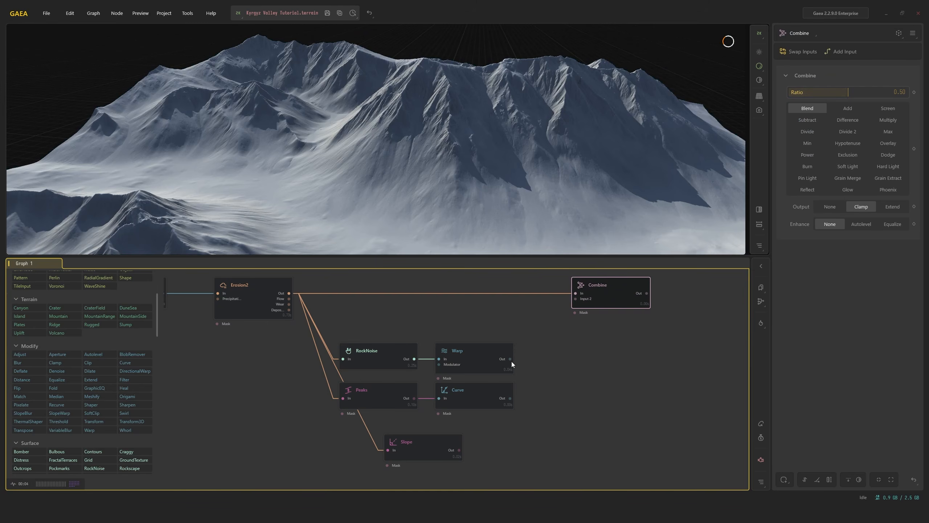
left_click_drag(510, 359, 576, 298)
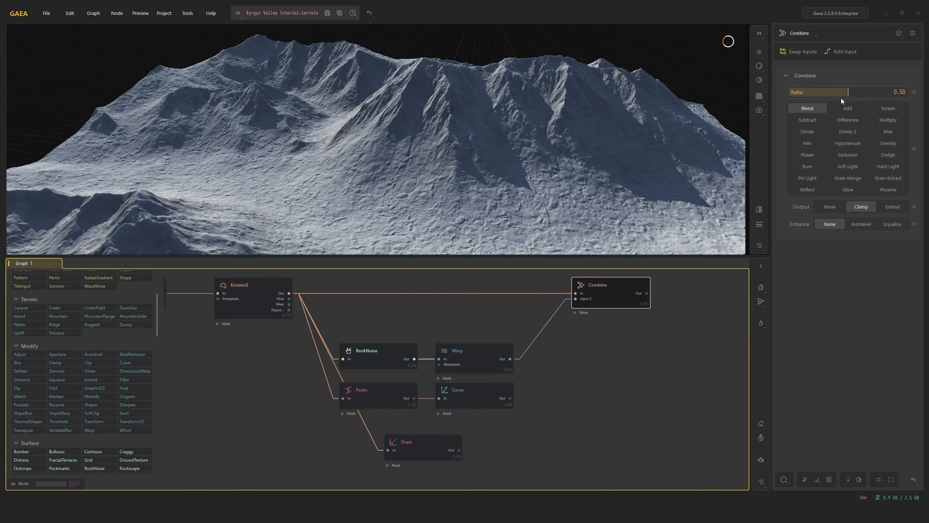
Set the Combine ratio to 1.00 and mask the blend with the Slope node's output
left_click_drag(841, 101, 907, 95)
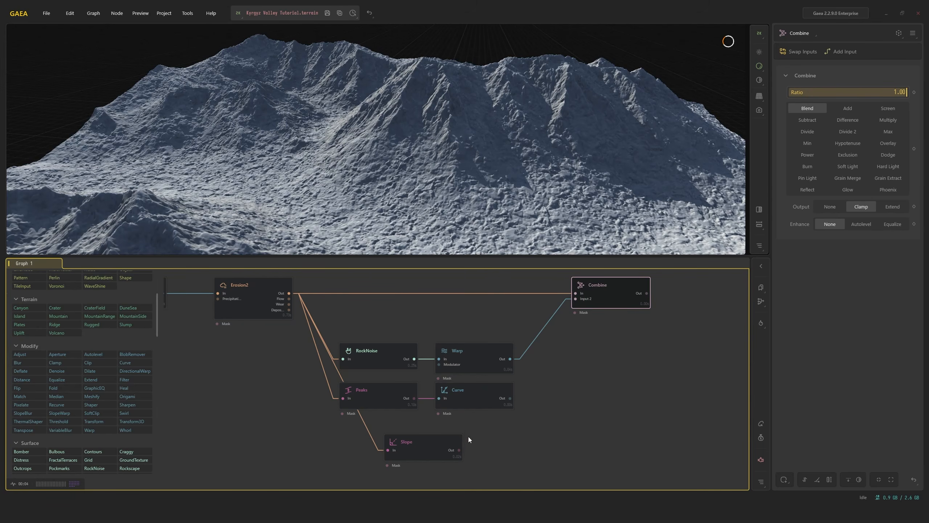
left_click_drag(459, 450, 575, 312)
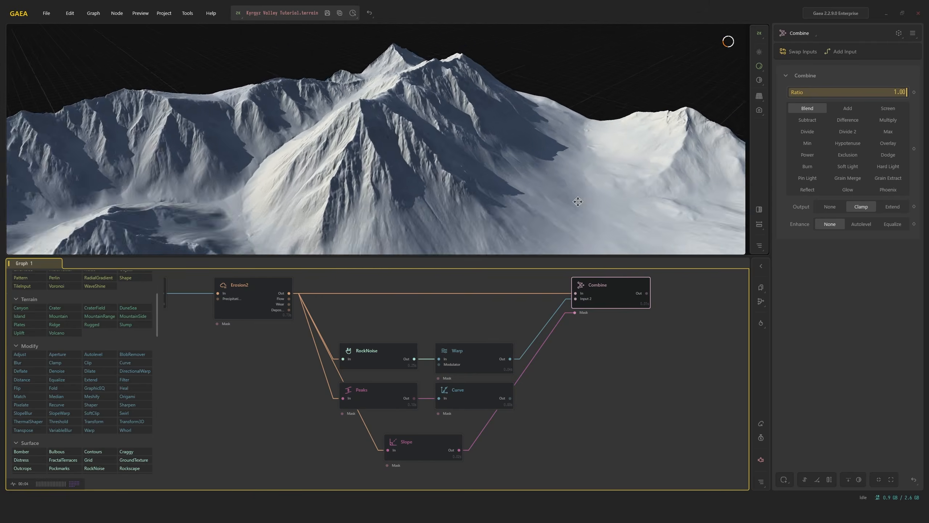
mouse_move(578, 187)
left_mouse_down()
mouse_move(572, 181)
mouse_move(581, 184)
left_mouse_up()
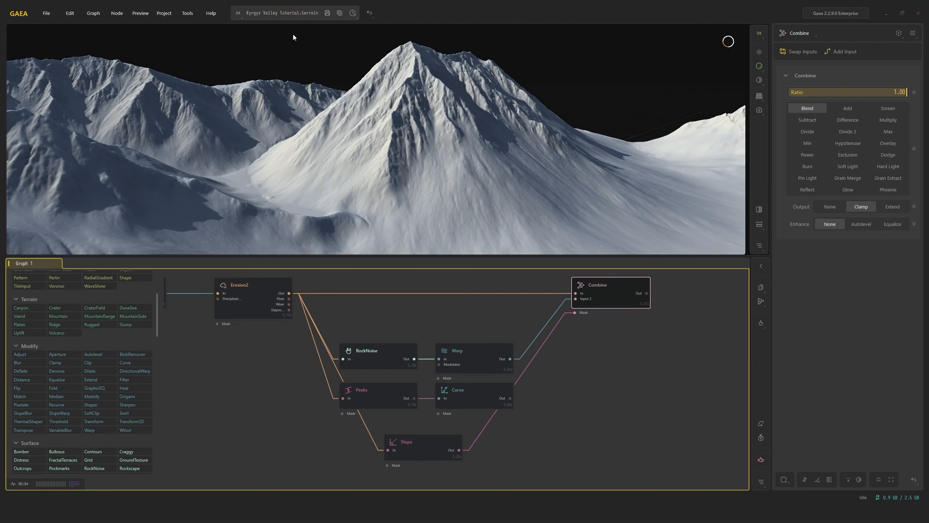
Raise the preview resolution to 4096 x 4096 and inspect the combined mountains up close
mouse_move(426, 151)
left_mouse_down()
mouse_move(343, 181)
mouse_move(363, 153)
mouse_move(431, 161)
mouse_move(444, 174)
mouse_move(462, 165)
left_mouse_up()
scroll(360, 176, "up", 3)
left_click(242, 16)
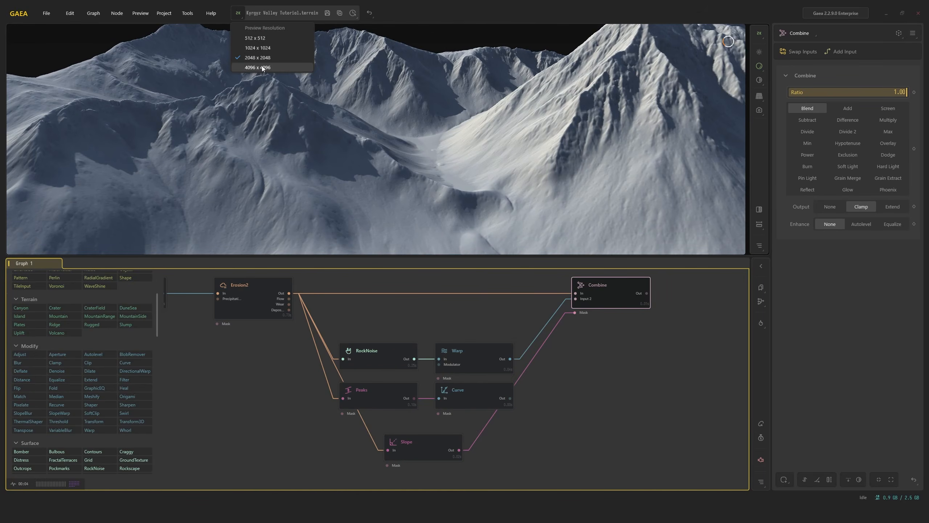
left_click(262, 65)
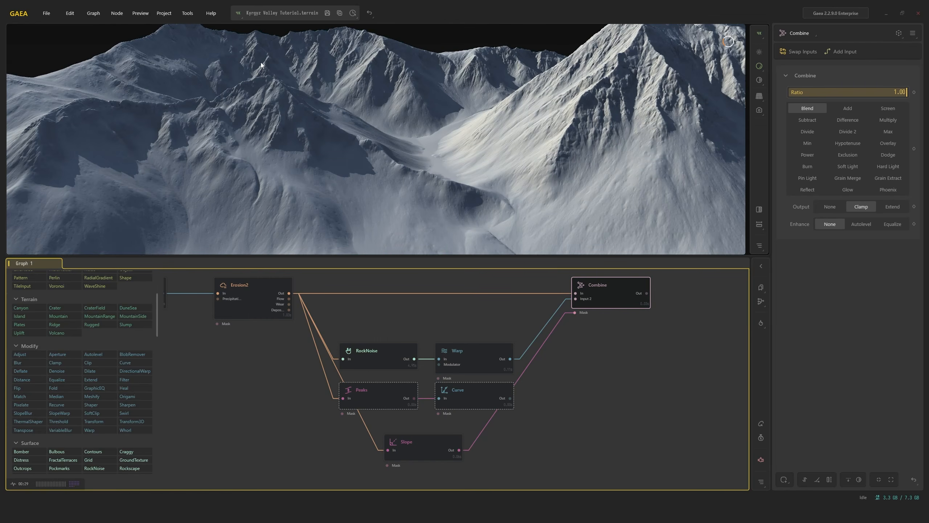
mouse_move(575, 154)
left_mouse_down()
mouse_move(552, 176)
mouse_move(563, 161)
mouse_move(568, 176)
mouse_move(556, 175)
mouse_move(579, 171)
mouse_move(564, 163)
mouse_move(605, 179)
mouse_move(629, 174)
mouse_move(521, 149)
mouse_move(528, 157)
mouse_move(516, 145)
left_mouse_up()
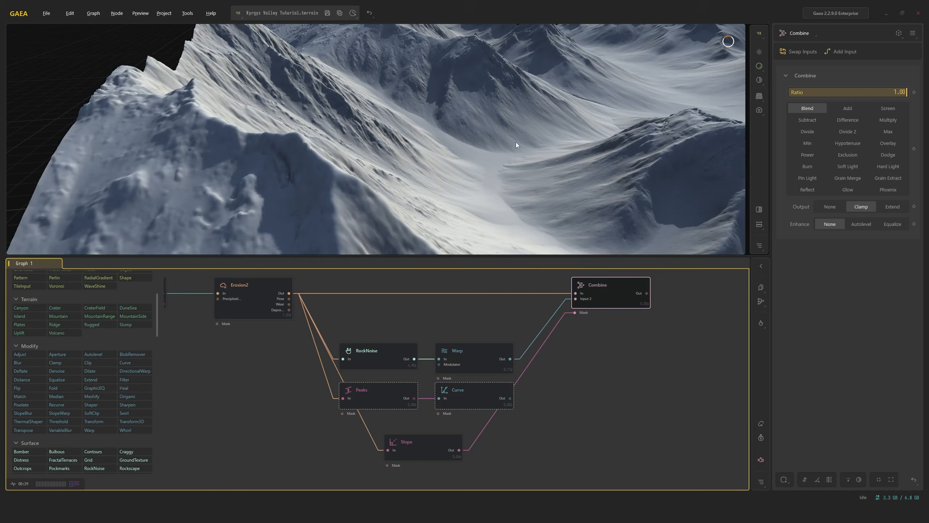
Compare the RockNoise, Warp and Combine terrains and examine the Curve mask along the ridges
left_click(395, 355)
left_click(481, 351)
left_click(590, 306)
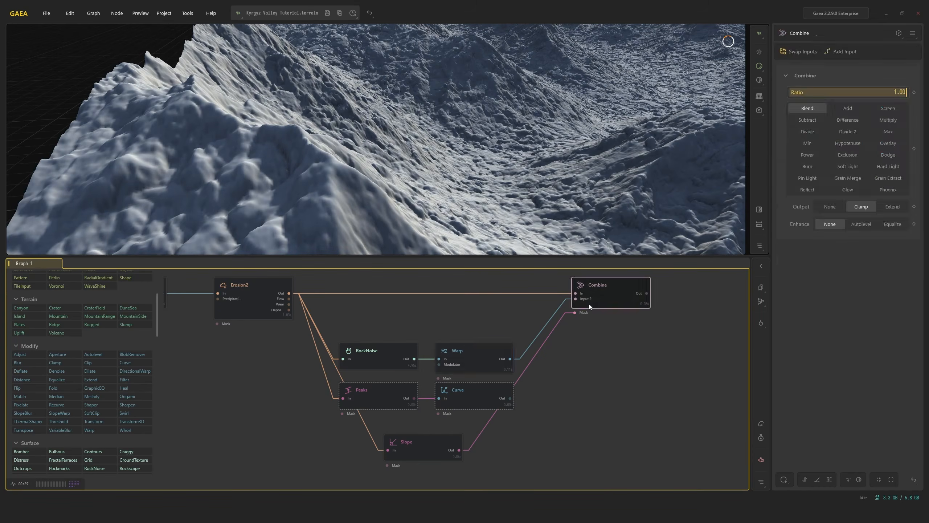
left_click(465, 365)
left_click(472, 389)
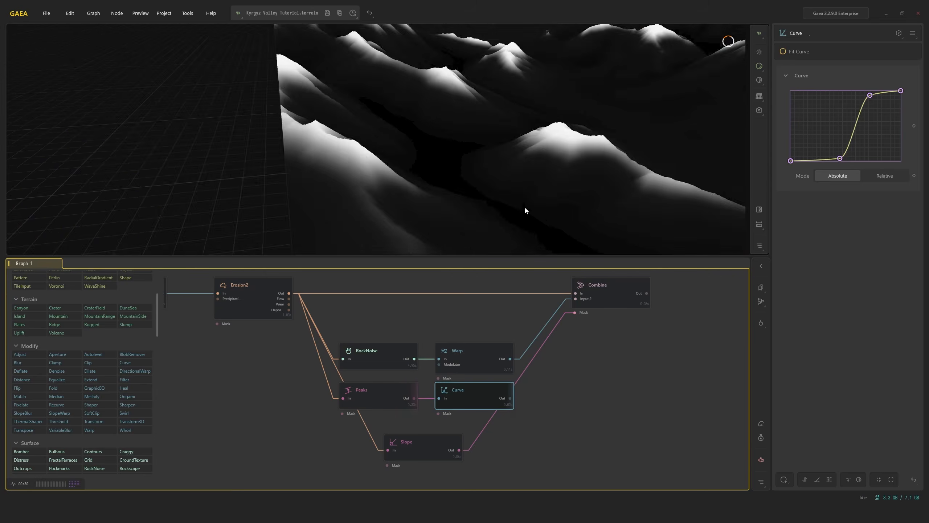
left_click_drag(525, 207, 507, 303)
Add a Shaper modifier to the Slope node and set it to 0.25
left_click(459, 443)
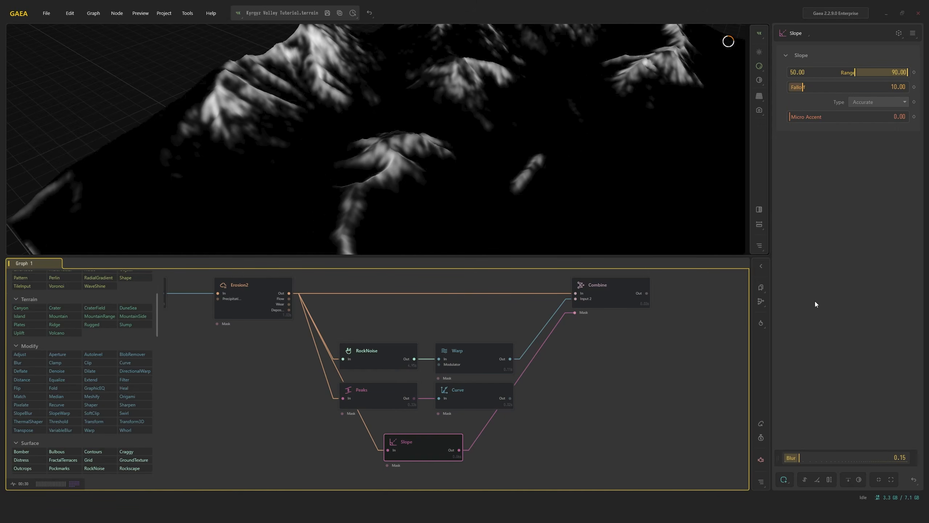
left_click(816, 480)
left_click(897, 458)
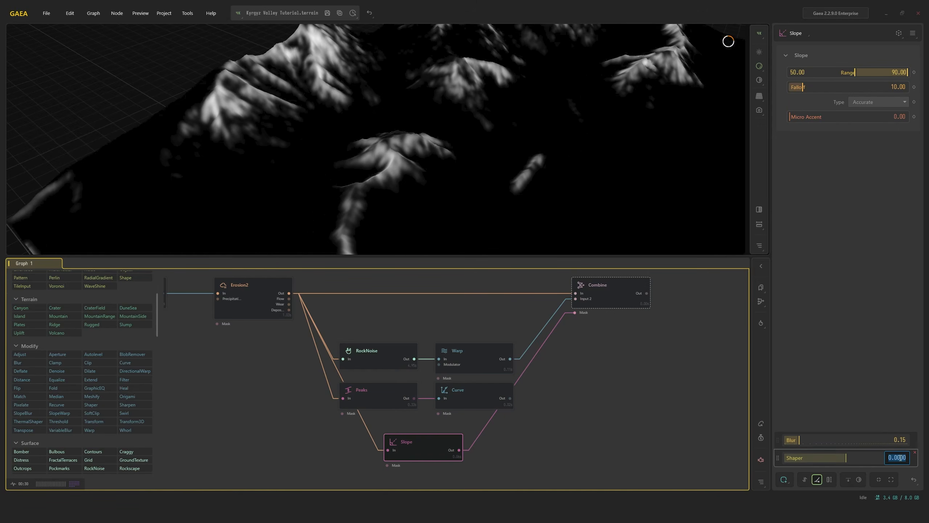
type("0.25")
key("Return")
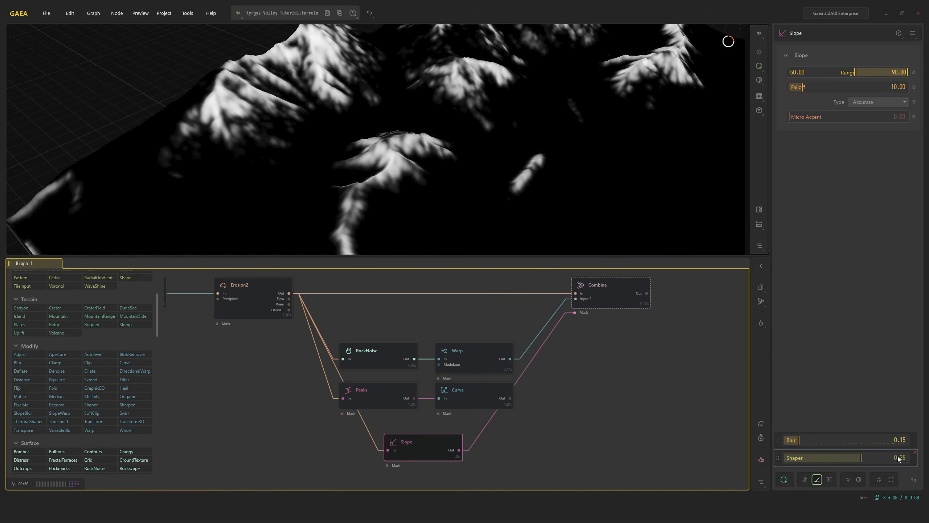
mouse_move(591, 184)
left_mouse_down()
mouse_move(620, 176)
mouse_move(598, 207)
mouse_move(552, 192)
mouse_move(556, 181)
mouse_move(586, 175)
left_mouse_up()
Compare the Combine terrain with the Erosion2 terrain to examine the rock detail on the steep faces
left_click(615, 284)
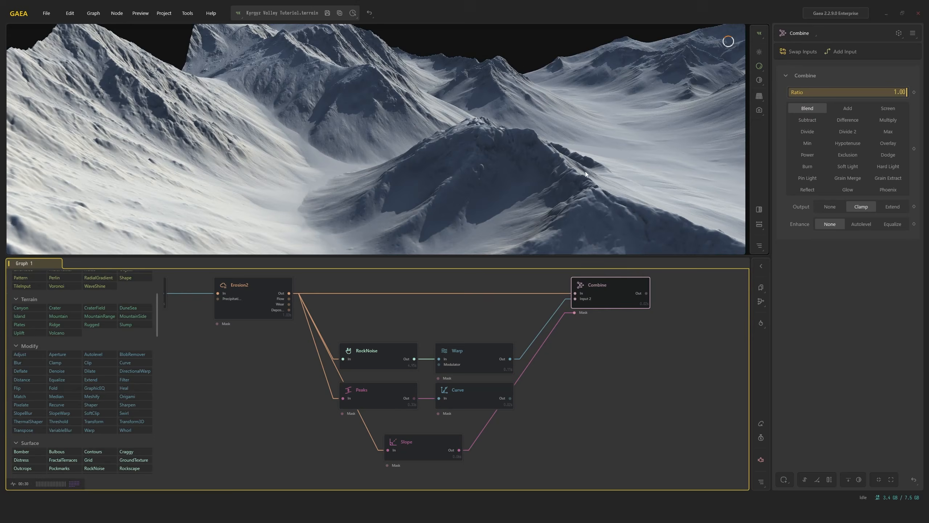
left_click(266, 296)
left_click(607, 293)
left_click(264, 292)
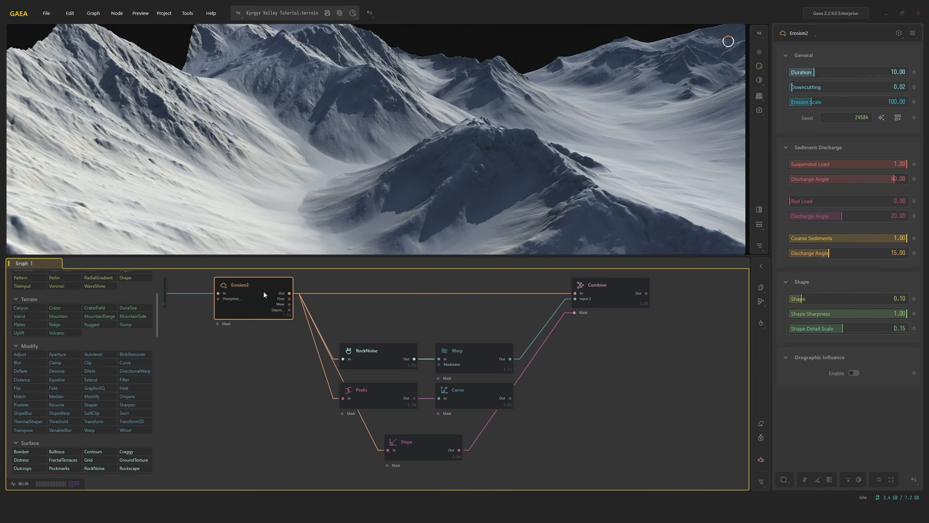
left_click(604, 296)
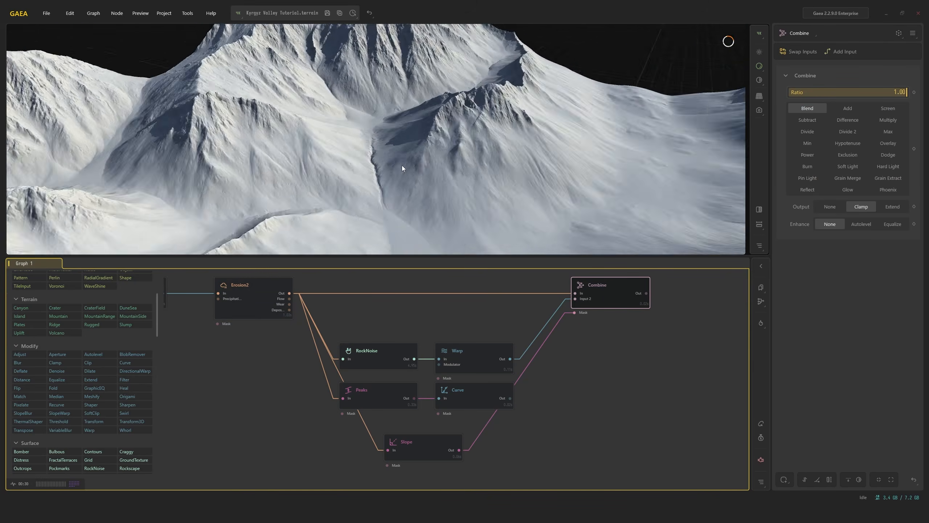
left_click_drag(402, 165, 420, 168)
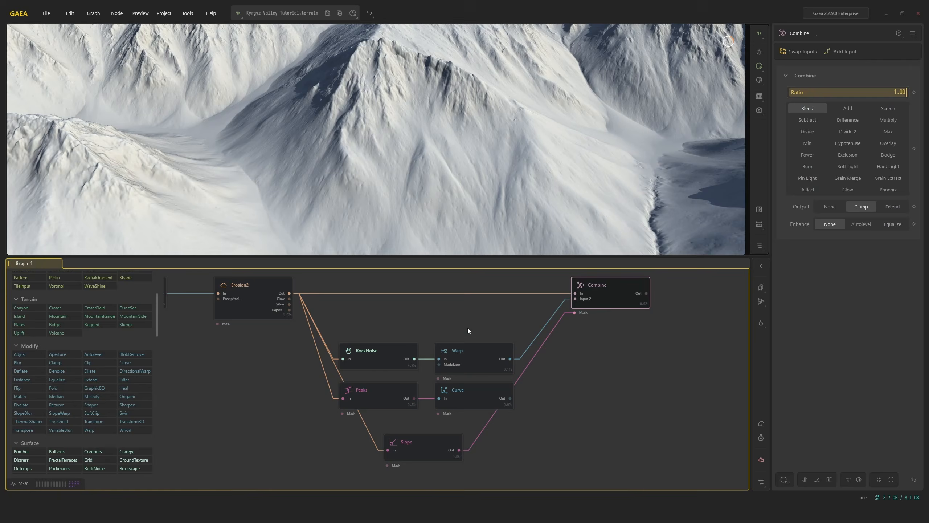
Set the Warp strength to 0.25 and compare the Erosion2 terrain with the combined result
left_click(393, 384)
left_click(399, 358)
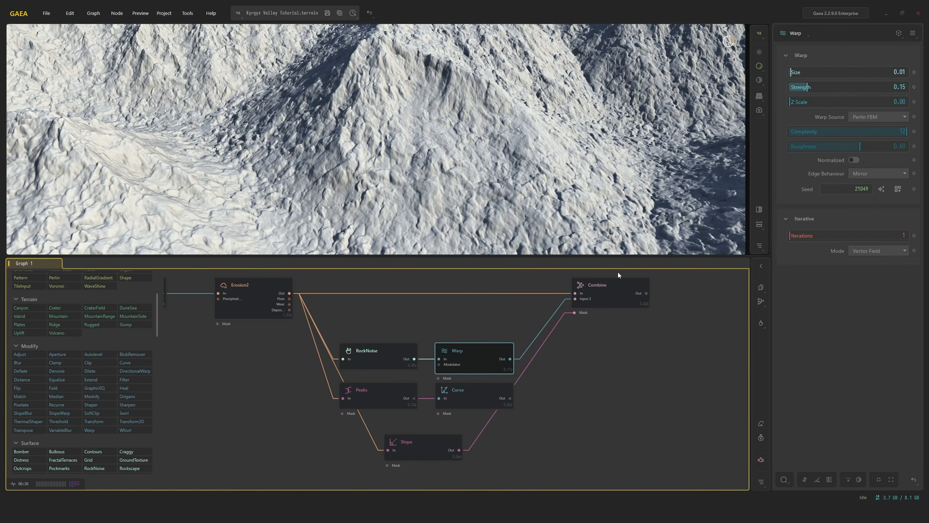
left_click_drag(833, 85, 856, 92)
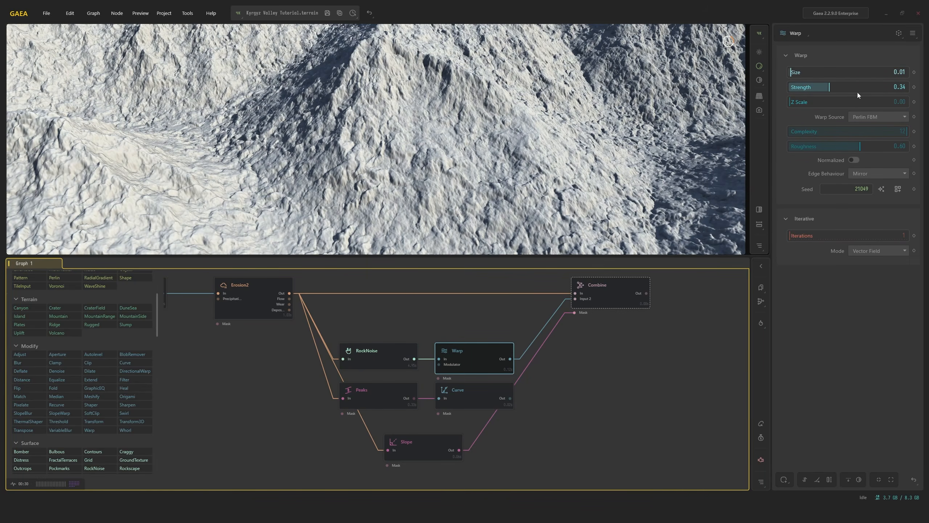
right_click(857, 92)
type(".25")
key("Return")
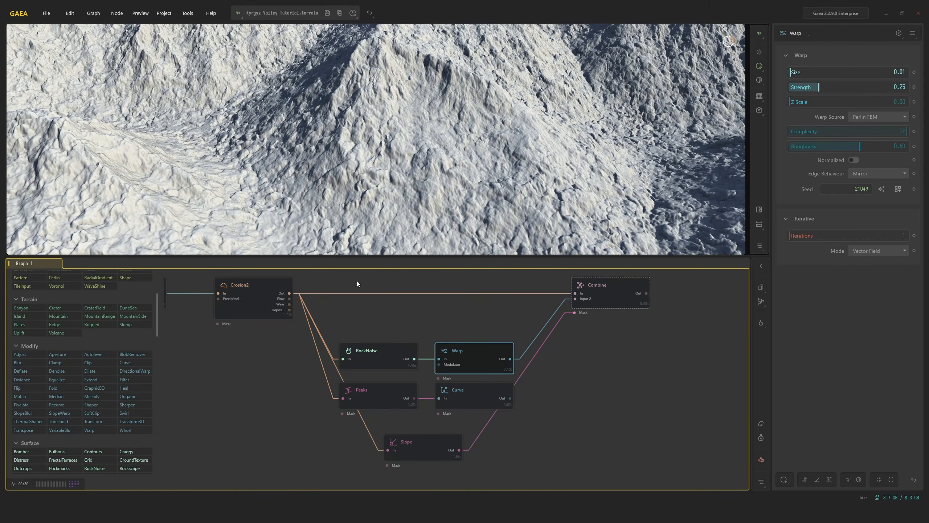
left_click(264, 296)
left_click(600, 296)
left_click_drag(552, 181, 604, 208)
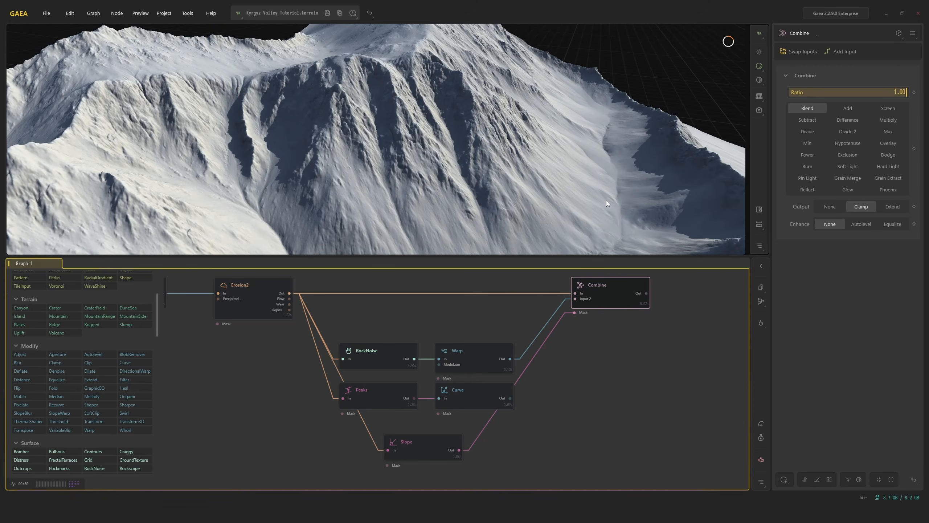
Try the Curve output as the Combine node's mask and inspect the mountains
left_click_drag(510, 398, 574, 312)
left_click_drag(454, 148, 568, 210)
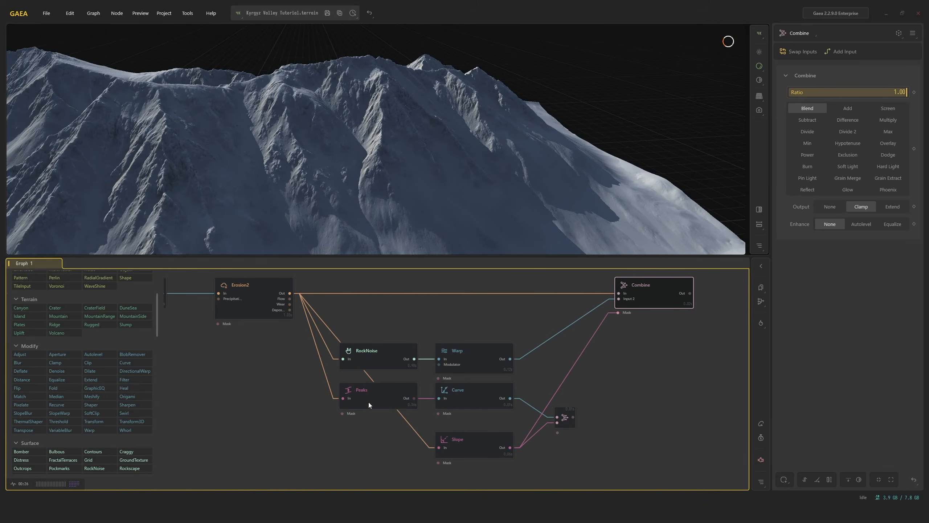
Delete the Peaks and Curve nodes and the small Combine node beside them, and move Slope closer beneath RockNoise and Warp
left_click(369, 402)
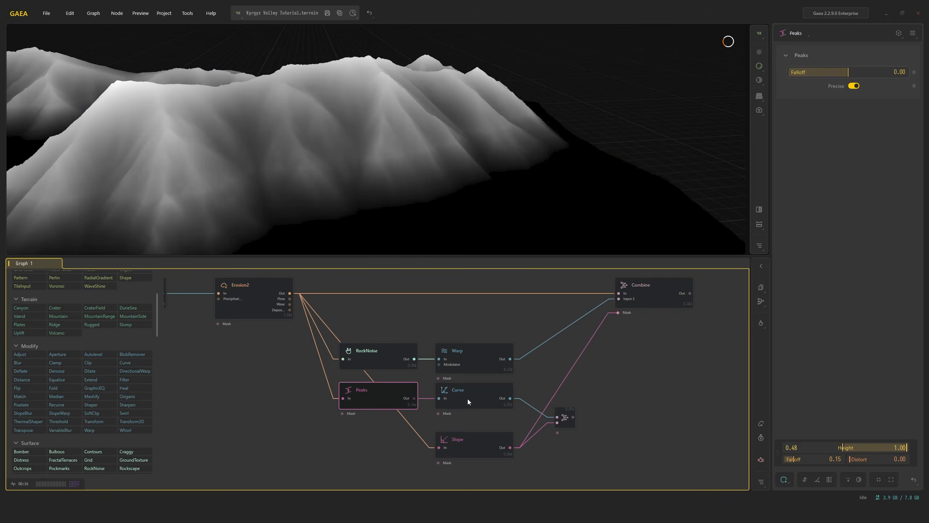
left_click(470, 399, "shift")
key("Delete")
left_click(568, 421)
key("Delete")
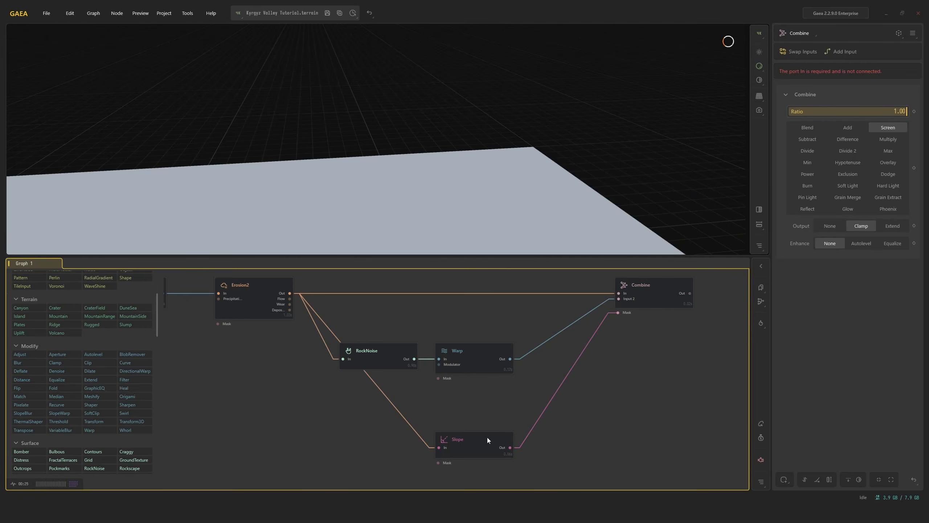
left_click_drag(487, 437, 431, 388)
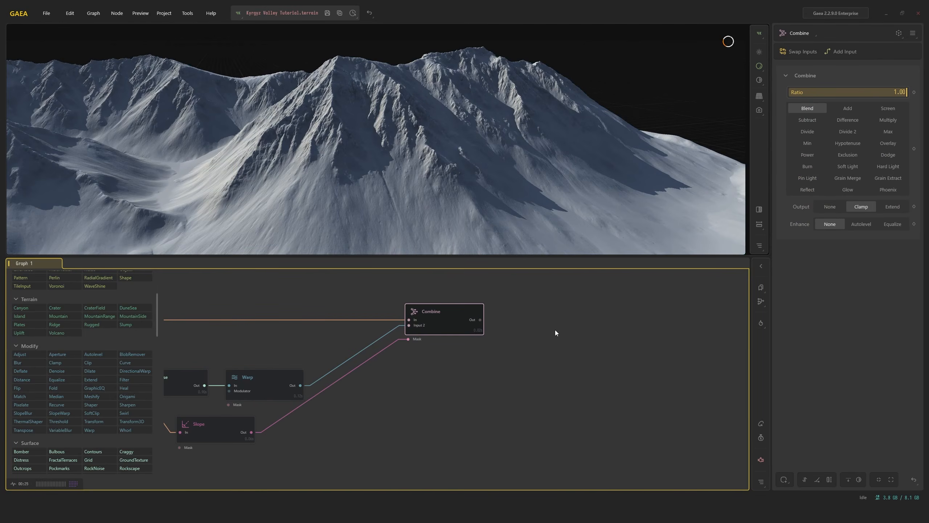
Add a Thermal2 node after Combine, feed it the Combine output, and inspect the eroded slopes up close
type("th")
left_click(588, 364)
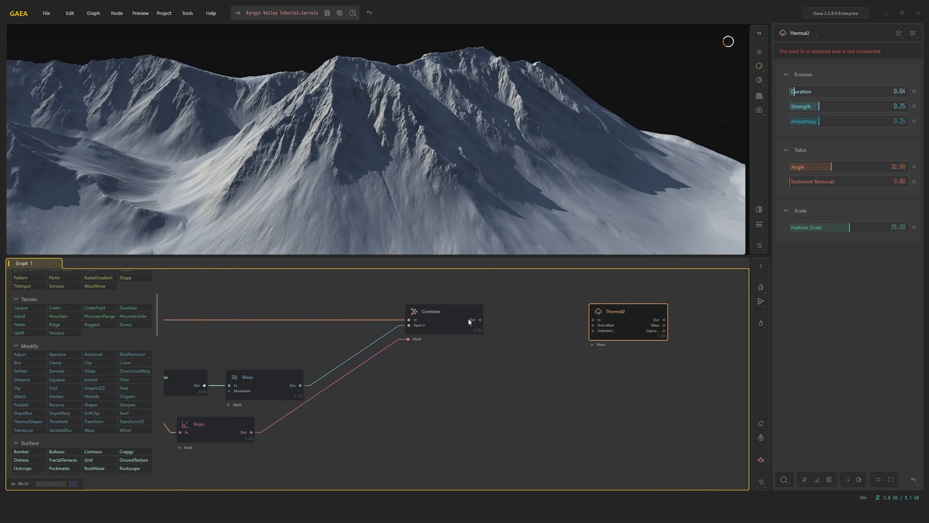
left_click_drag(506, 323, 635, 320)
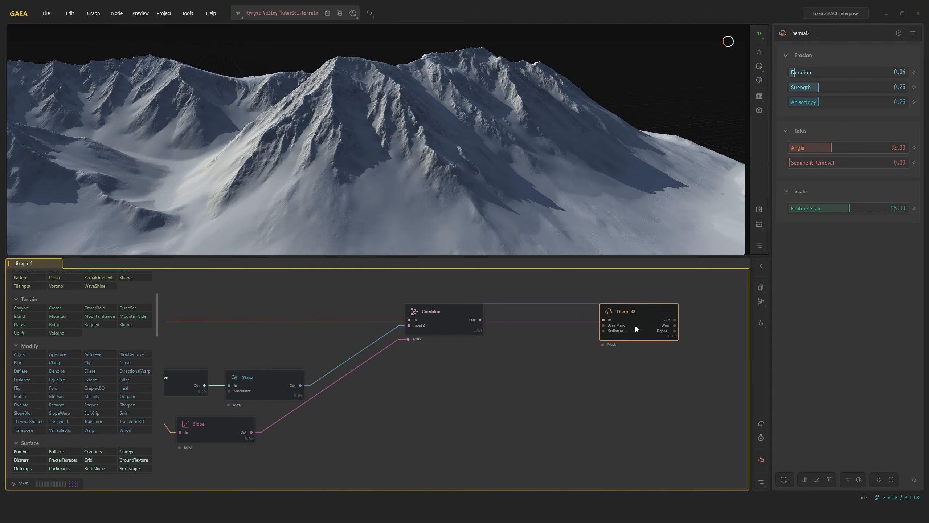
middle_click_drag(524, 194, 502, 231)
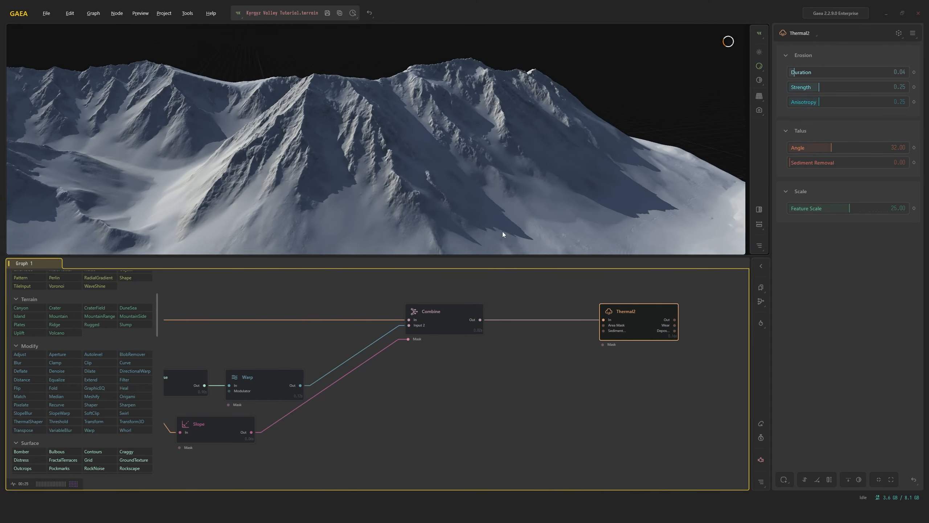
scroll(502, 231, "up", 5)
left_click_drag(527, 219, 559, 210)
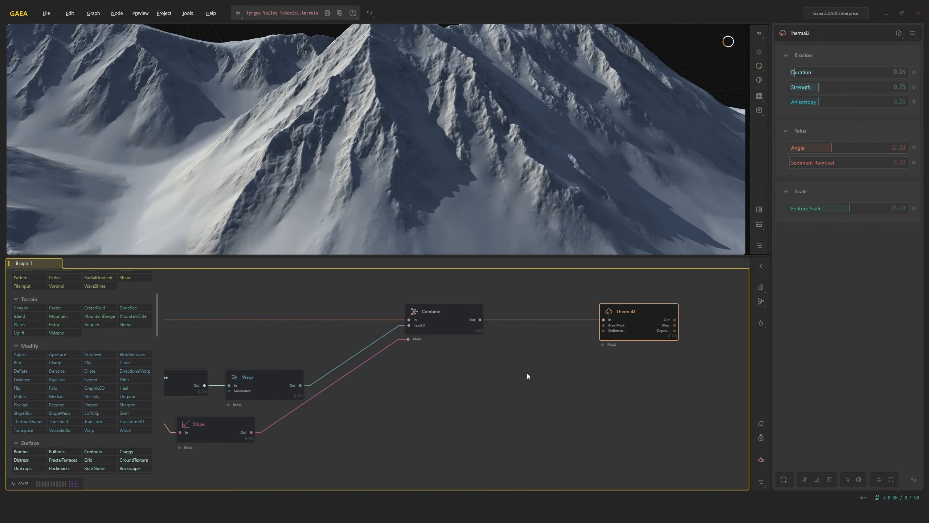
Add a second Slope node fed by Combine and connect its output to Thermal2's Area Mask
double_click(524, 355)
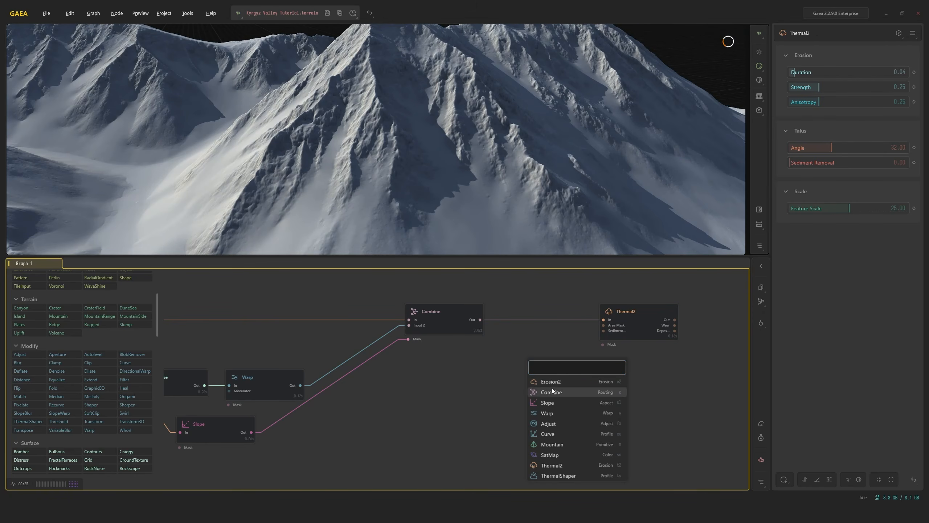
left_click(547, 402)
left_click_drag(532, 383, 559, 376)
left_click_drag(624, 332, 646, 331)
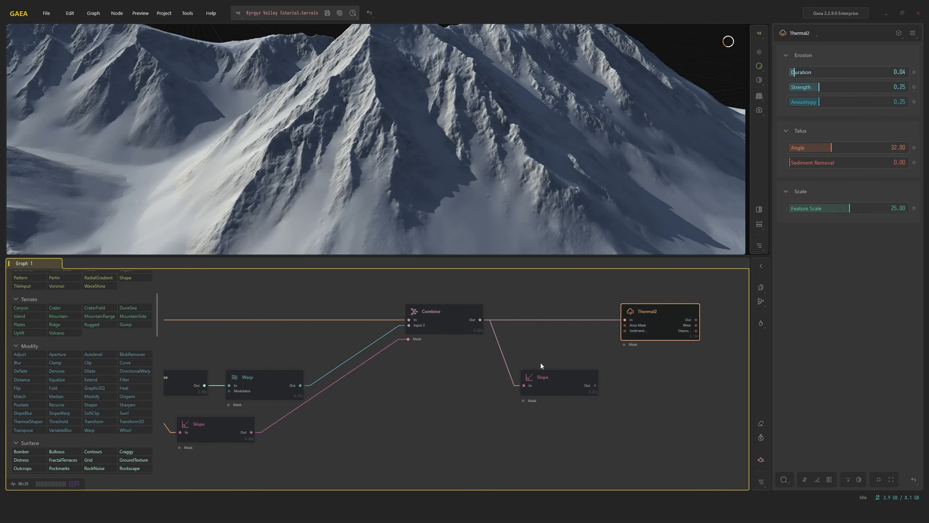
left_click(585, 384)
left_click_drag(591, 385, 625, 325)
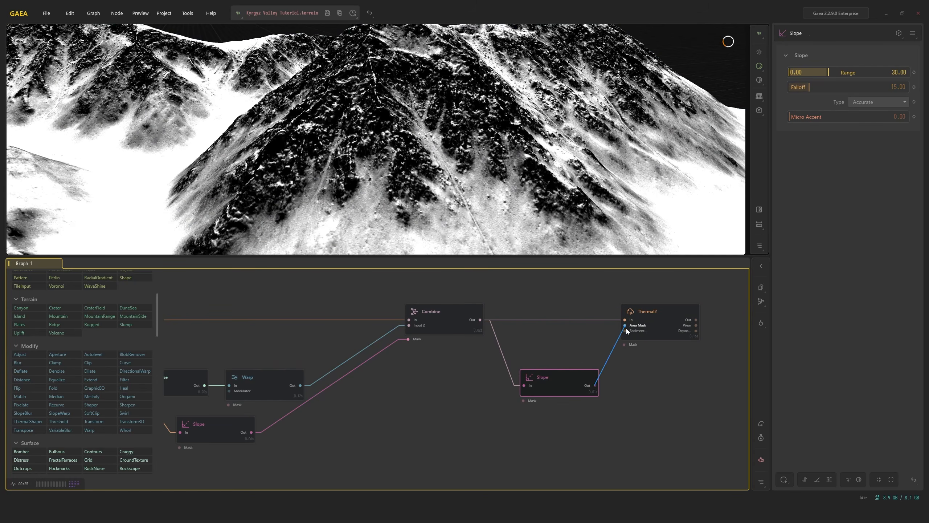
Set the second Slope node's falloff to 10 and its upper range to 45, then compare the Combine and Thermal2 terrain
left_click(658, 317)
left_click(571, 384)
double_click(885, 89)
type("10")
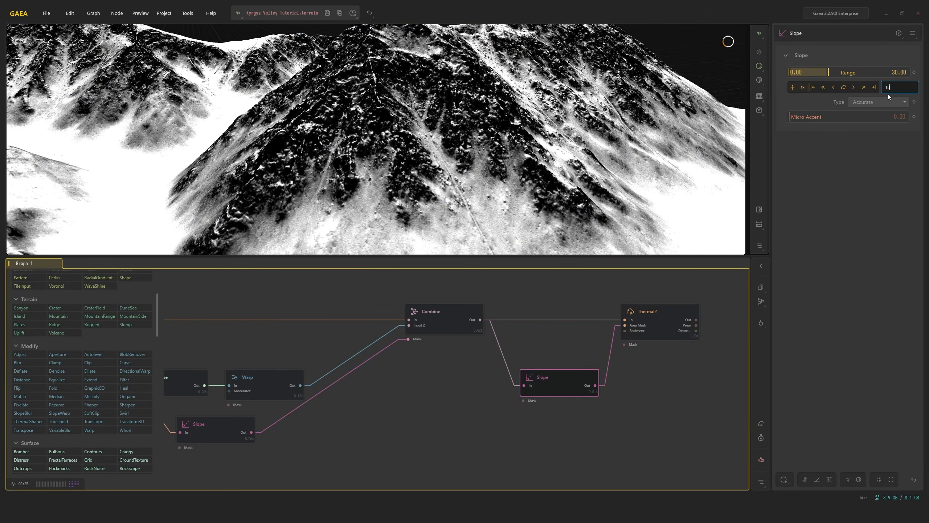
key("Return")
double_click(906, 72)
type("4")
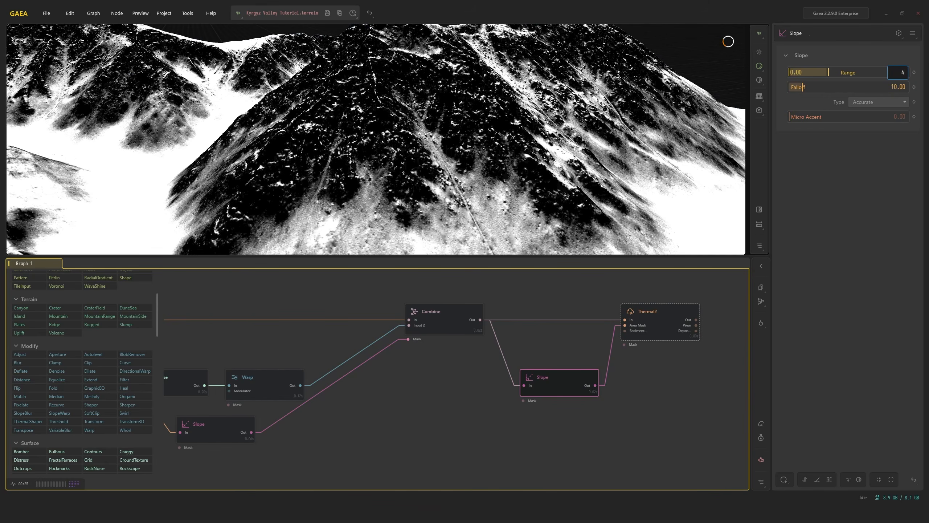
key("Return")
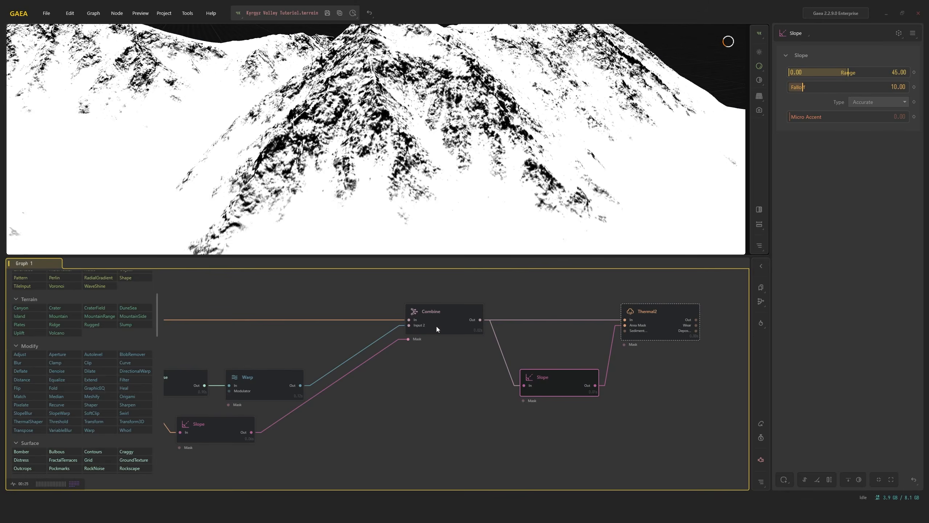
left_click(436, 322)
left_click(645, 315)
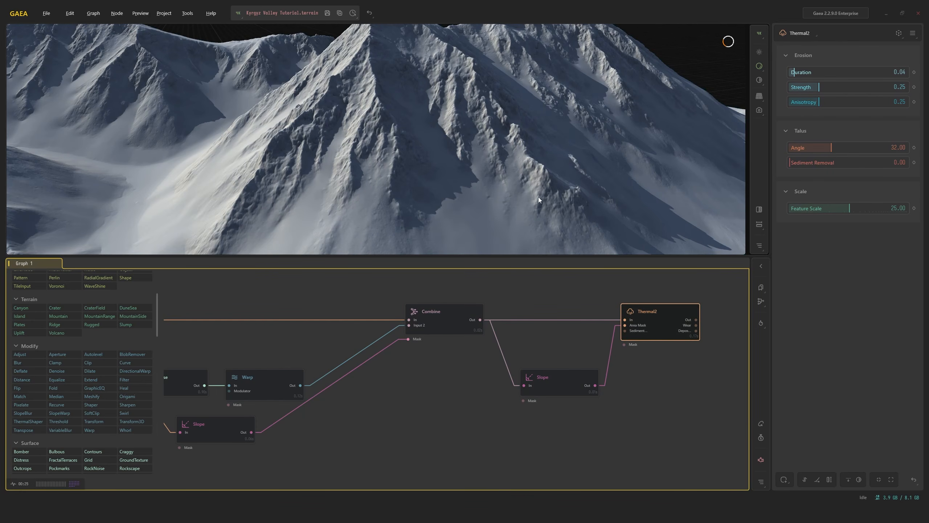
mouse_move(611, 210)
left_mouse_down()
mouse_move(576, 202)
mouse_move(585, 190)
mouse_move(566, 184)
mouse_move(572, 197)
mouse_move(587, 187)
mouse_move(603, 193)
left_mouse_up()
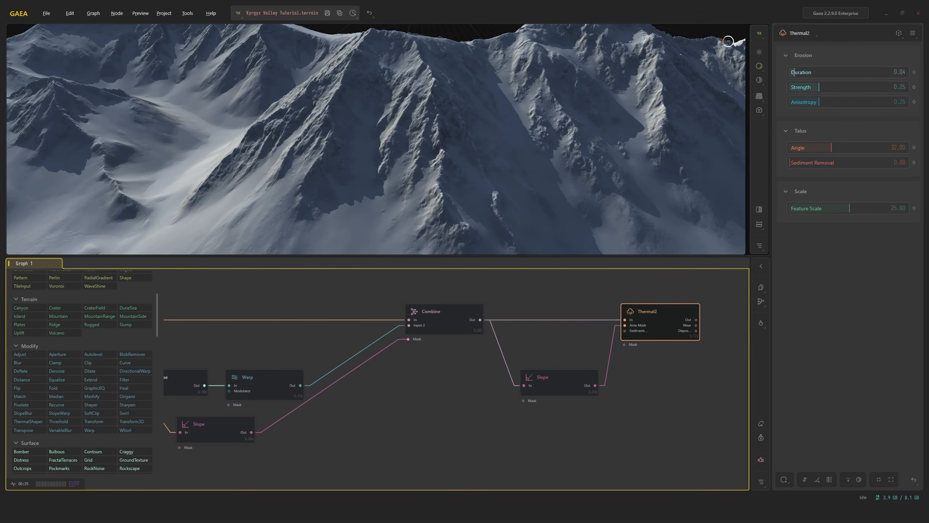
Set Thermal2's talus angle to 60 and inspect the slopes from another side
double_click(892, 150)
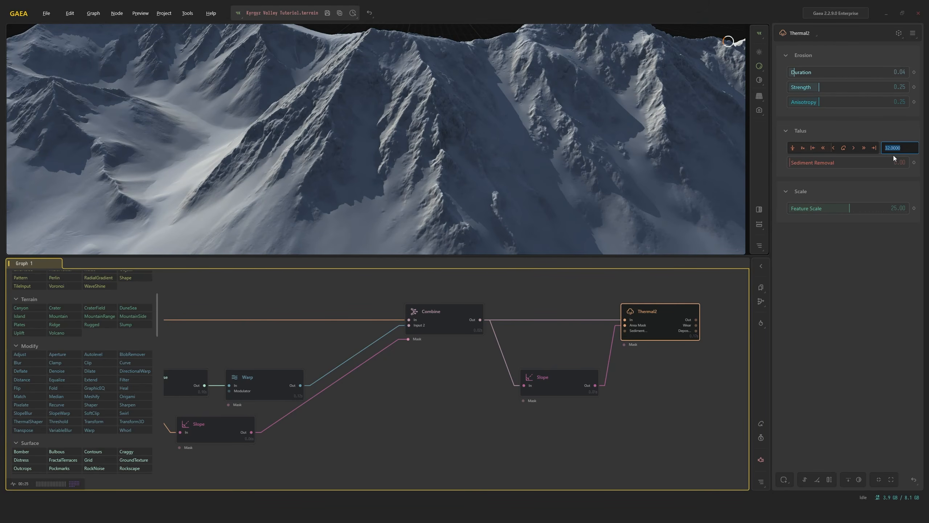
type("60")
key("Return")
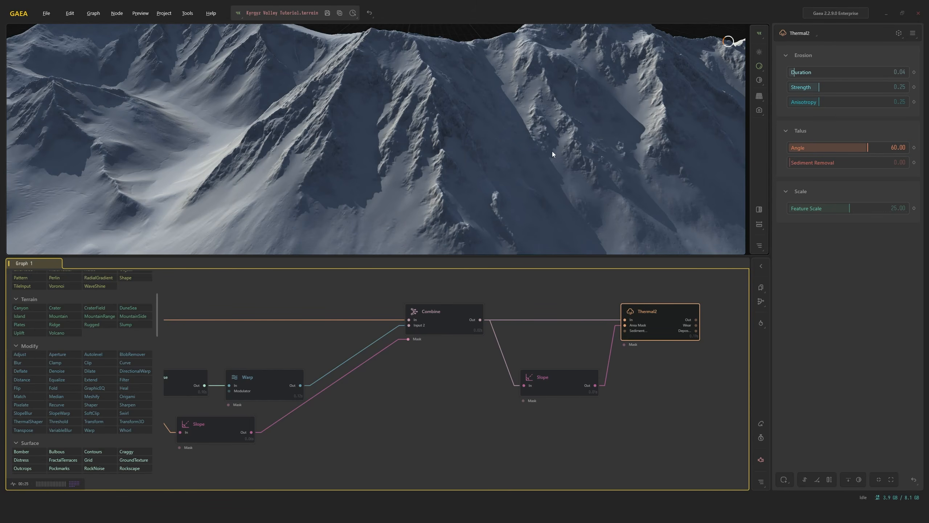
left_click_drag(560, 135, 636, 139)
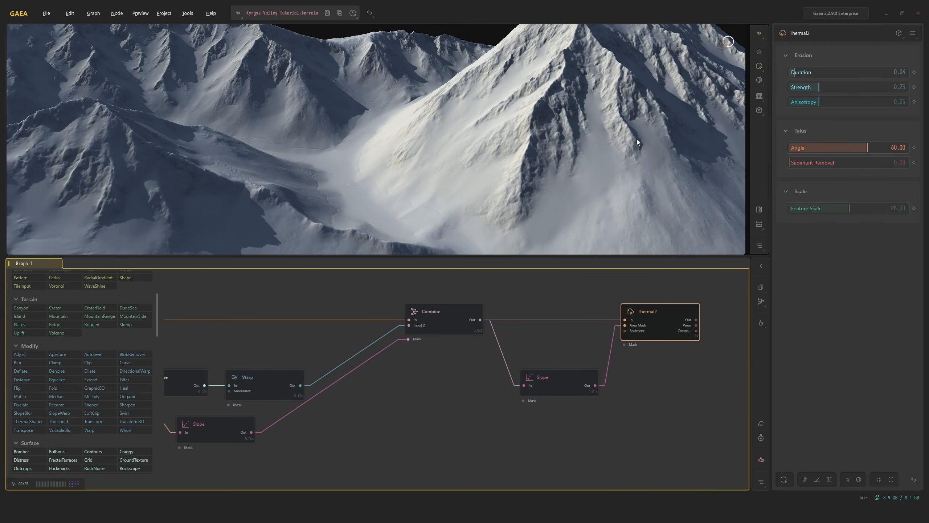
Set Thermal2's feature scale to 5 and compare its terrain with the Combine result
left_click(861, 205)
type("5")
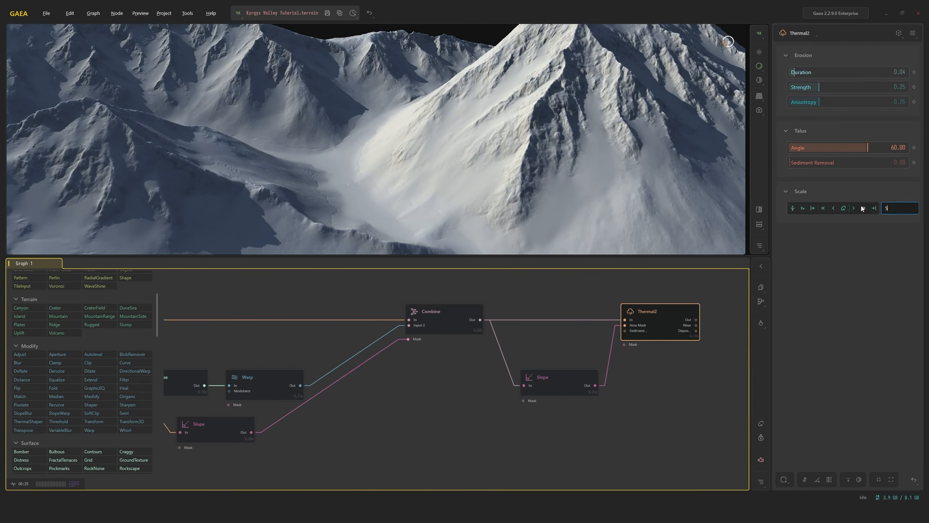
key("Return")
left_click(465, 316)
left_click(628, 315)
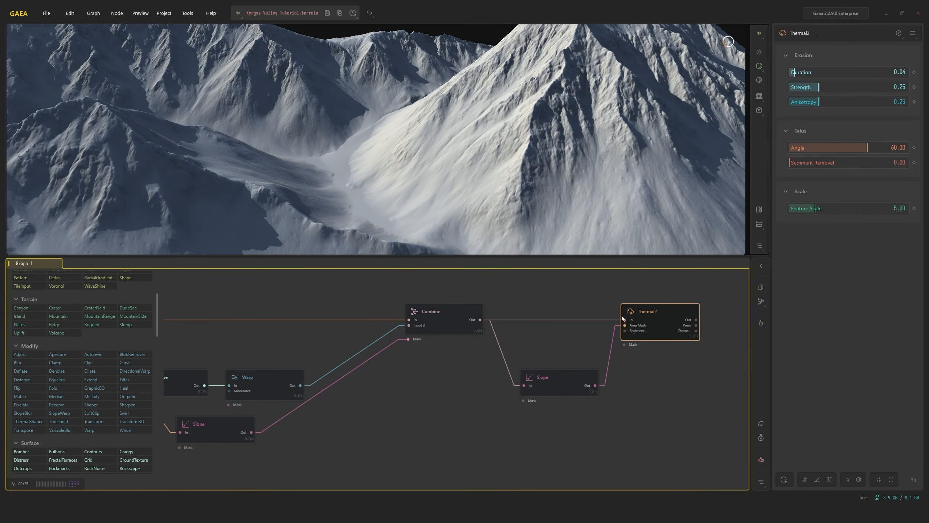
mouse_move(621, 223)
left_mouse_down()
mouse_move(589, 204)
mouse_move(624, 192)
mouse_move(643, 207)
mouse_move(658, 205)
mouse_move(517, 164)
mouse_move(521, 158)
mouse_move(544, 158)
mouse_move(471, 209)
mouse_move(470, 200)
mouse_move(479, 201)
mouse_move(473, 209)
mouse_move(460, 208)
mouse_move(458, 249)
left_mouse_up()
left_click(462, 310)
Set Thermal2's erosion duration to 0.15 and compare the slopes with the Combine result
left_click(661, 319)
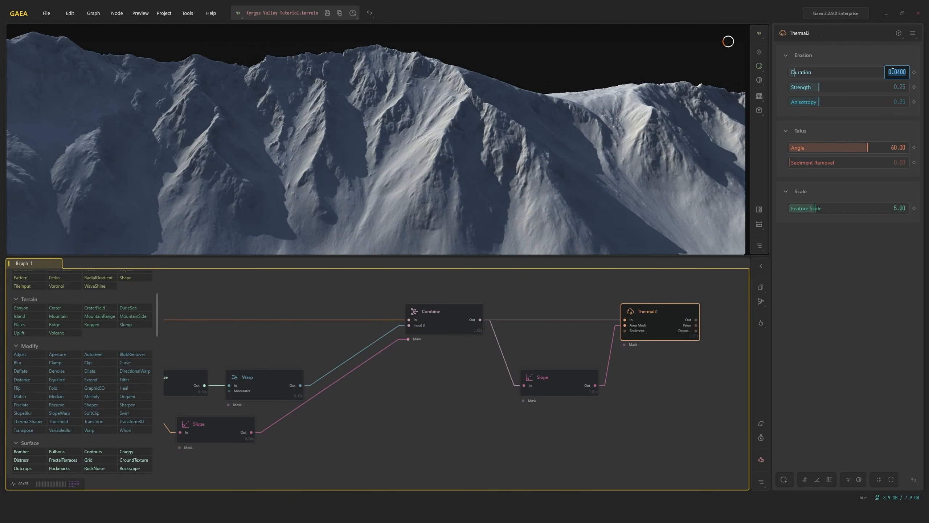
type("0.15")
key("Return")
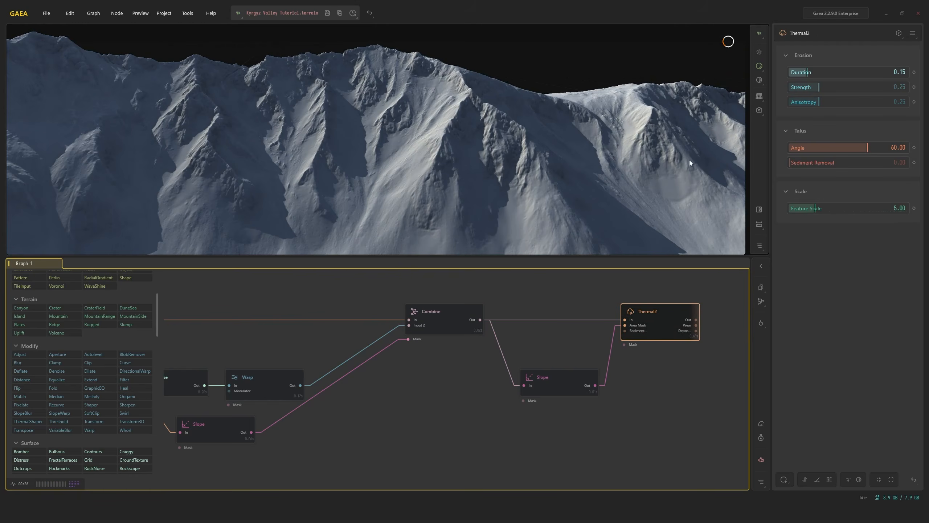
left_click(450, 324)
left_click(630, 312)
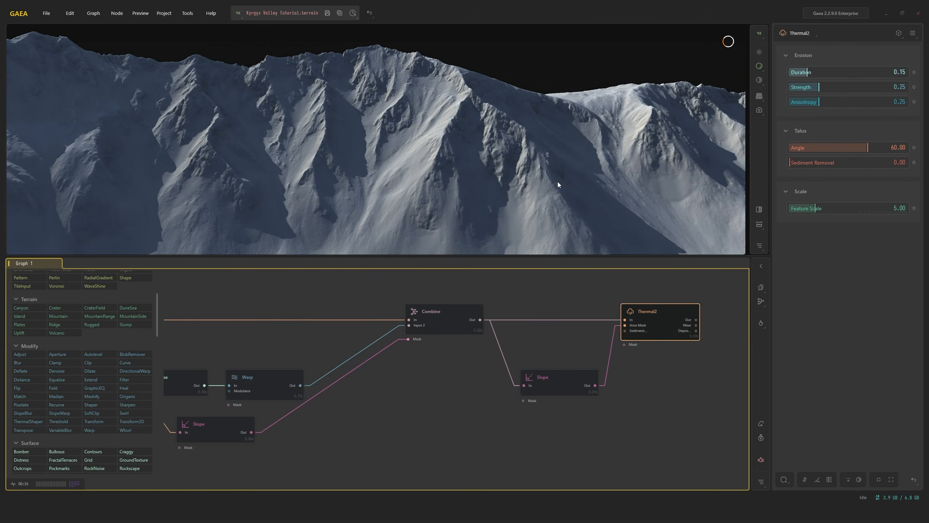
left_click(440, 327)
left_click(650, 320)
Set the upper range of the Slope node masking Thermal2 to 40 and check the erosion against Combine
left_click(563, 388)
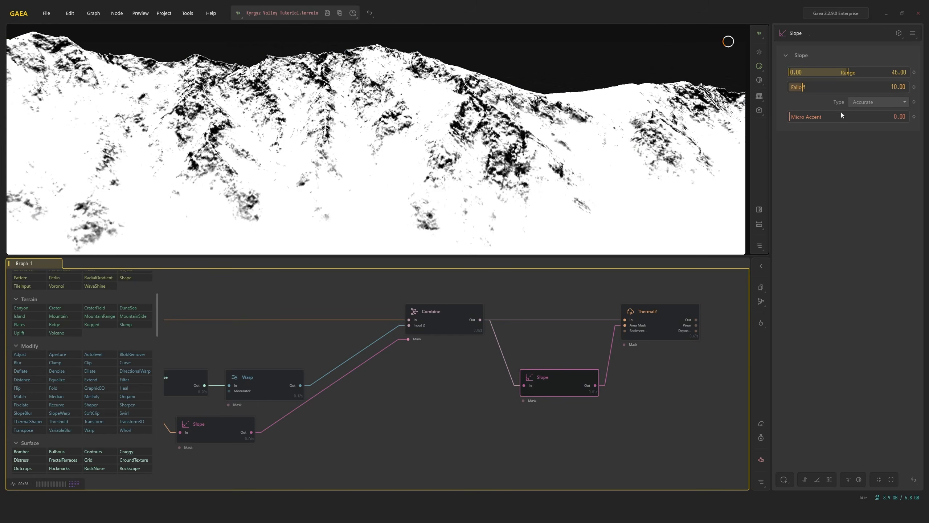
double_click(894, 72)
type("40")
key("Return")
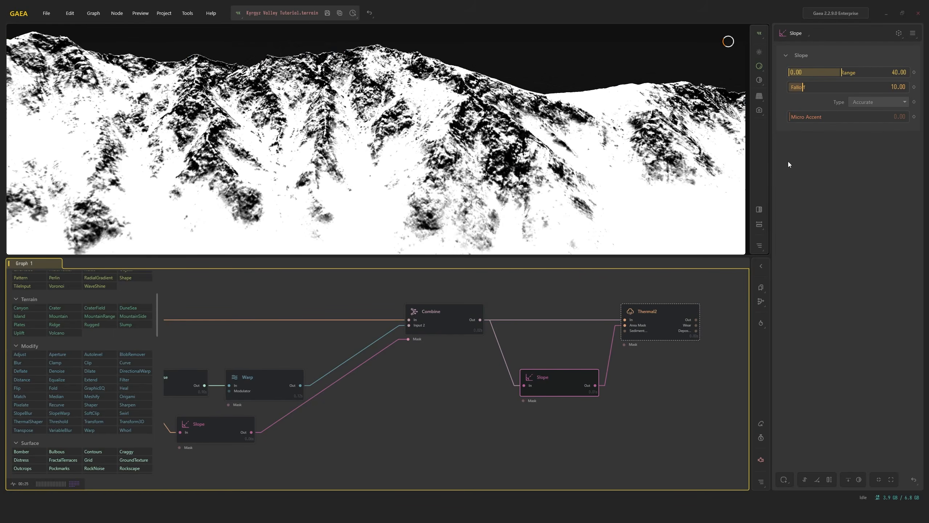
left_click(466, 331)
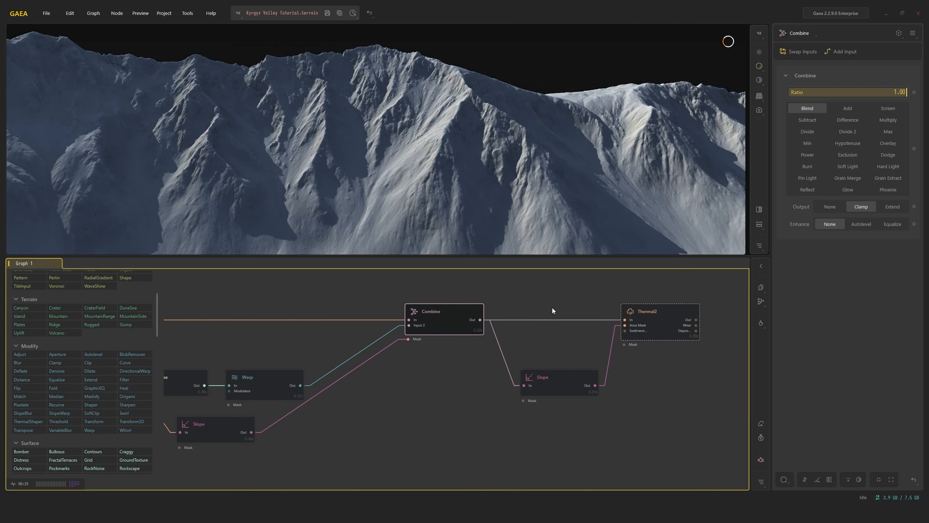
left_click(666, 325)
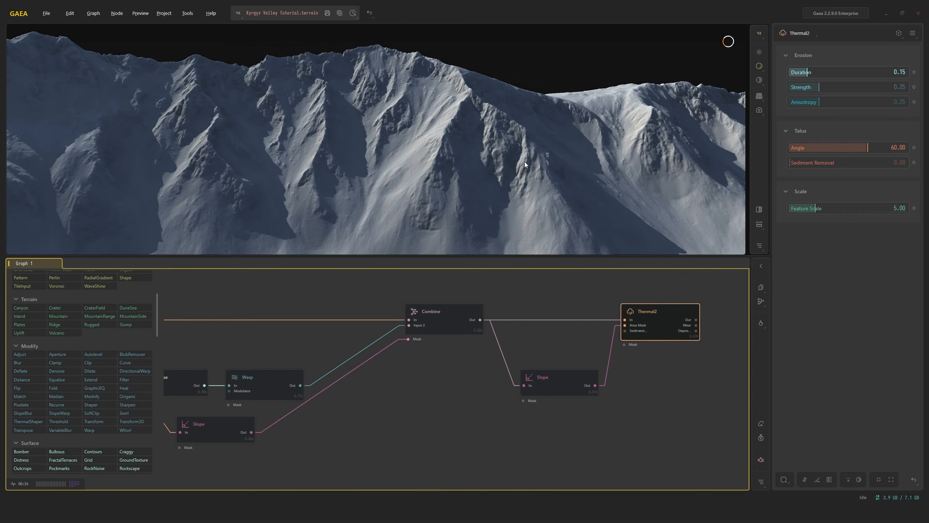
Examine the mountain ridges up close, comparing the surface before and after the Thermal2 erosion
scroll(538, 154, "up", 5)
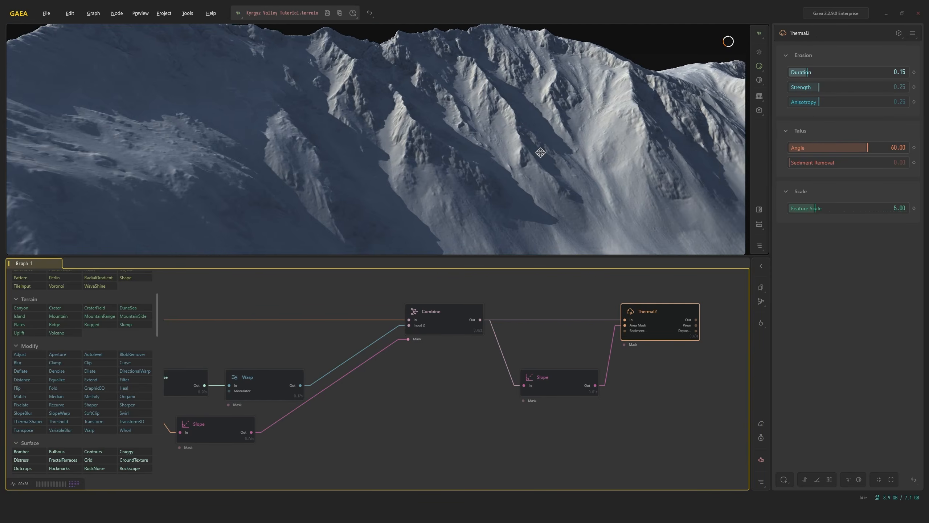
left_click(437, 309)
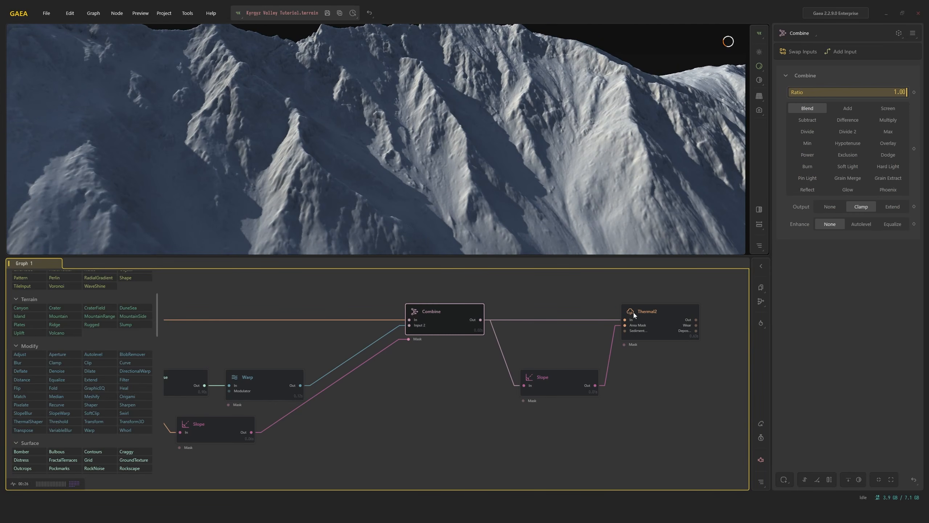
left_click(622, 312)
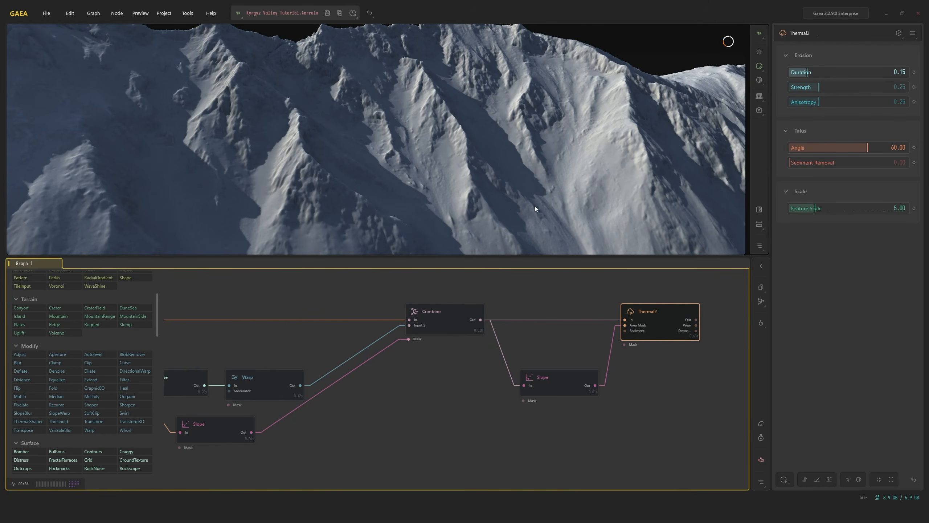
left_click(448, 311)
left_click(627, 321)
scroll(595, 200, "down", 3)
left_click_drag(589, 204, 524, 224)
scroll(603, 210, "up", 3)
left_click(438, 327)
left_click(661, 316)
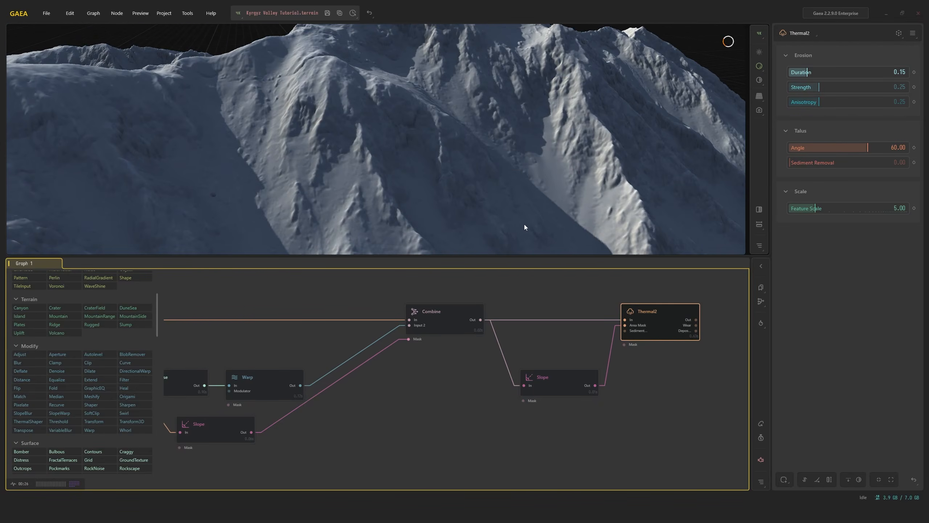
left_click(438, 322)
left_click(638, 313)
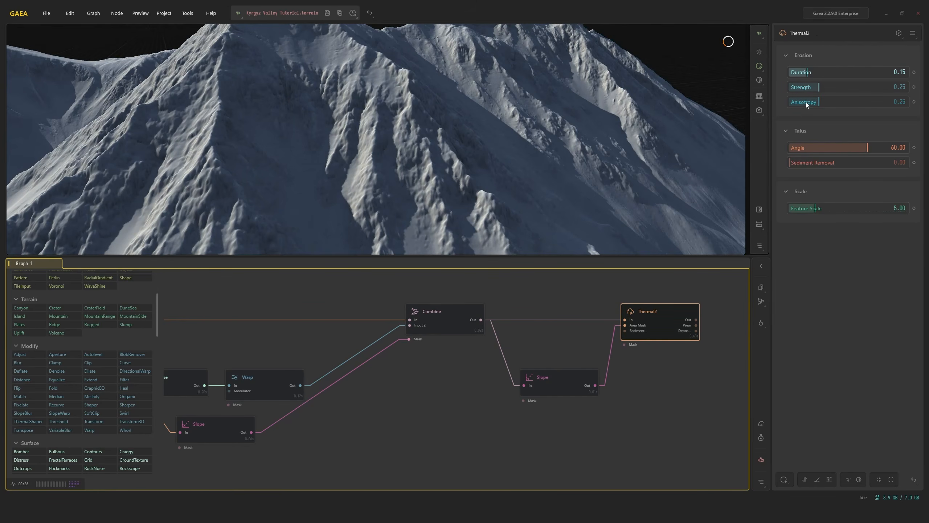
Try a sediment removal of 0.1 on Thermal2 and inspect the mountains from several sides against Combine
double_click(876, 164)
type("0.1")
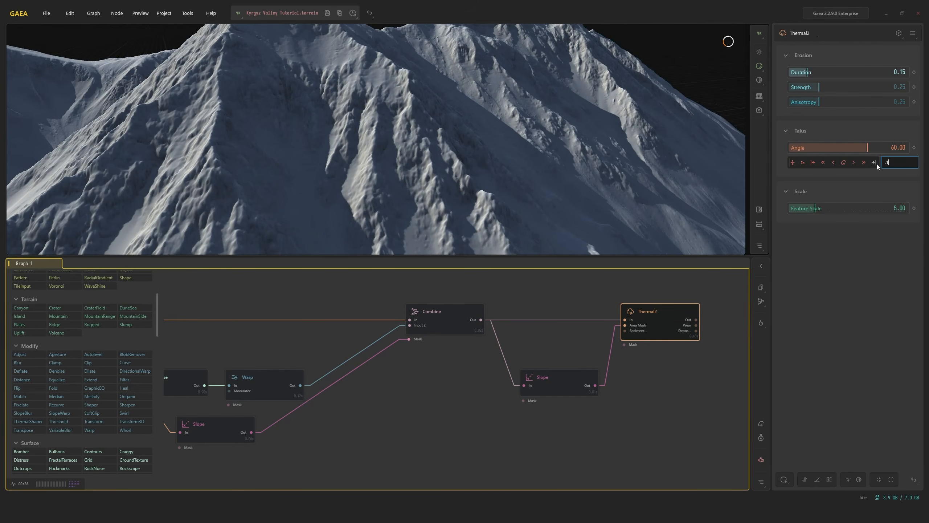
key("Return")
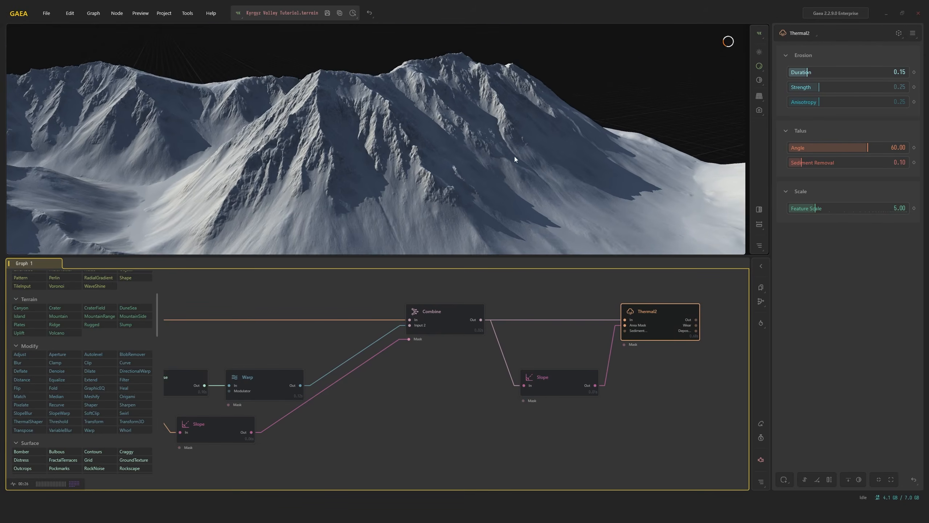
left_click(482, 314)
left_click(625, 316)
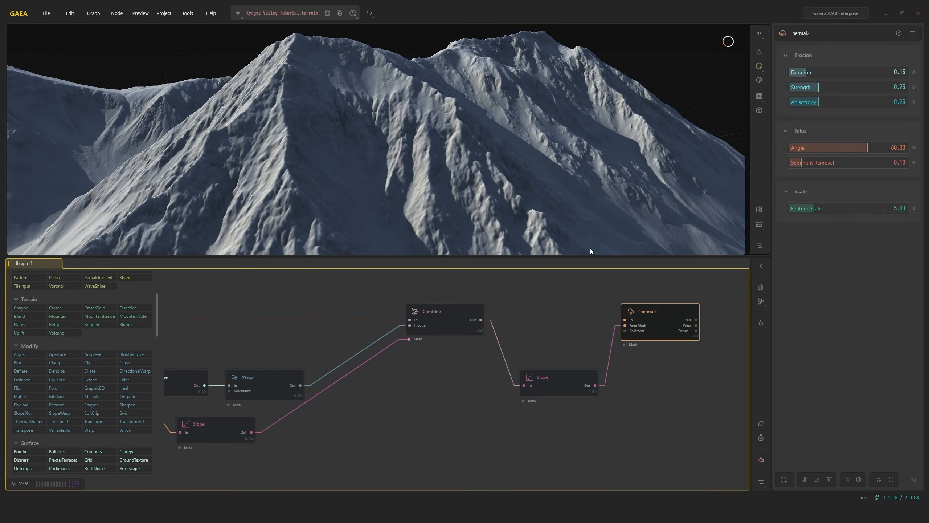
left_click(435, 309)
left_click(659, 309)
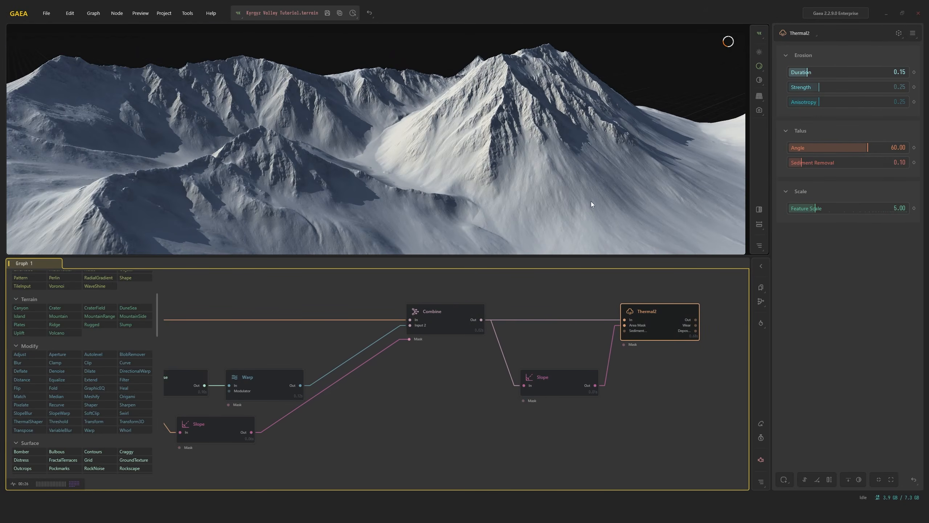
left_click_drag(594, 199, 535, 203)
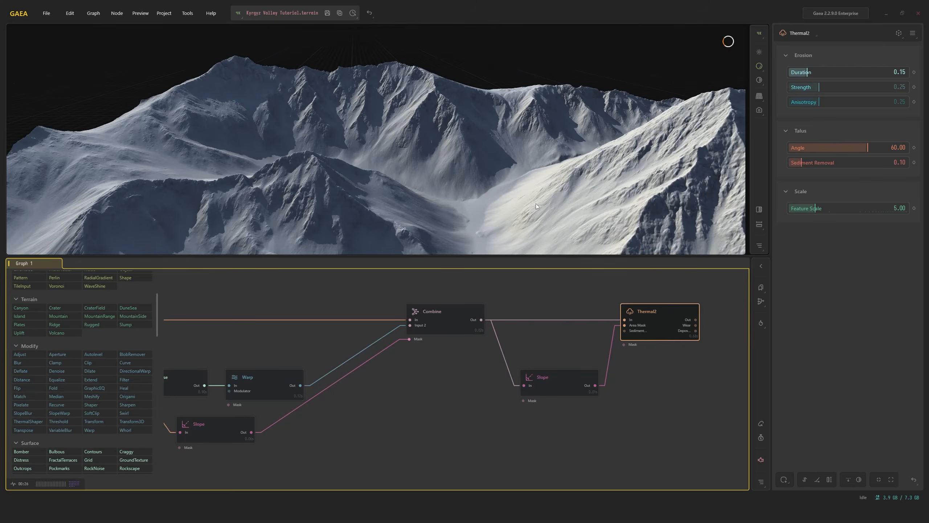
middle_click_drag(536, 204, 560, 205)
scroll(559, 205, "up", 2)
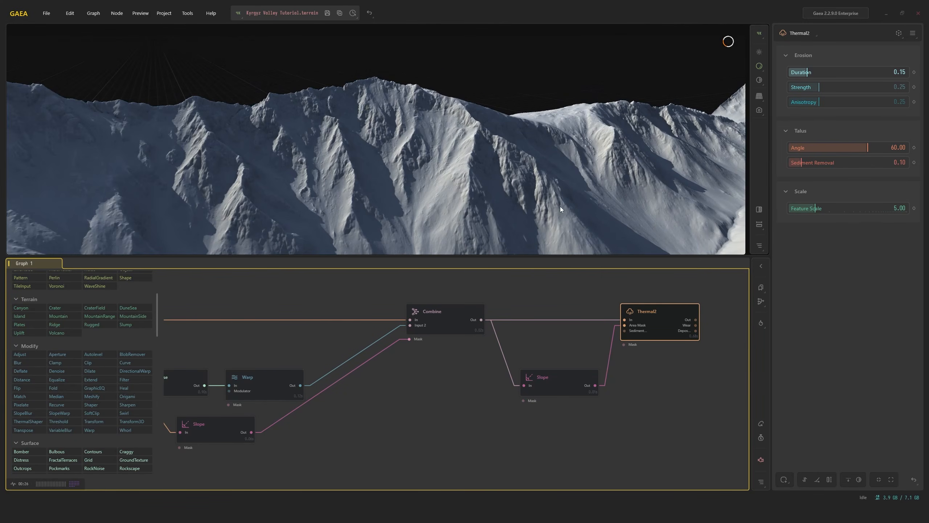
Set Thermal2's sediment removal to 0.05 and compare the result with Combine
left_click(897, 163)
type(".05")
key("Return")
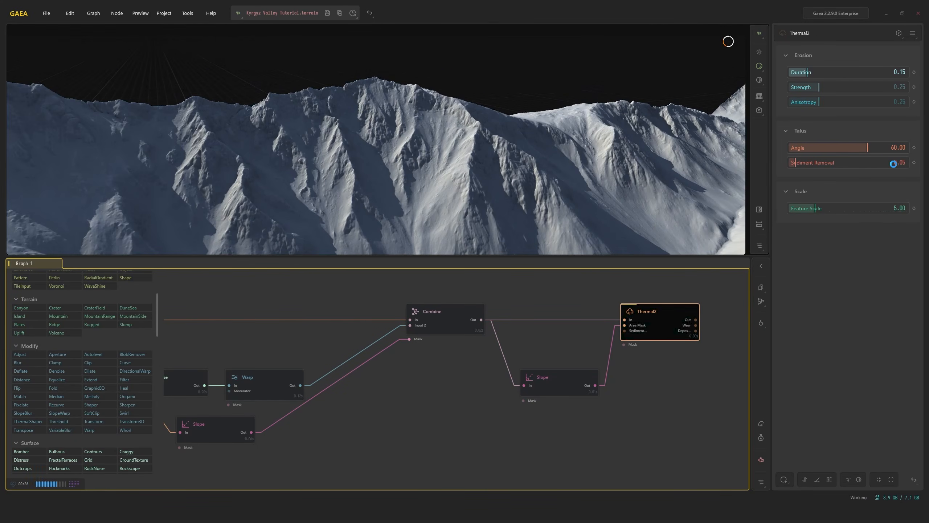
left_click(439, 309)
left_click(639, 315)
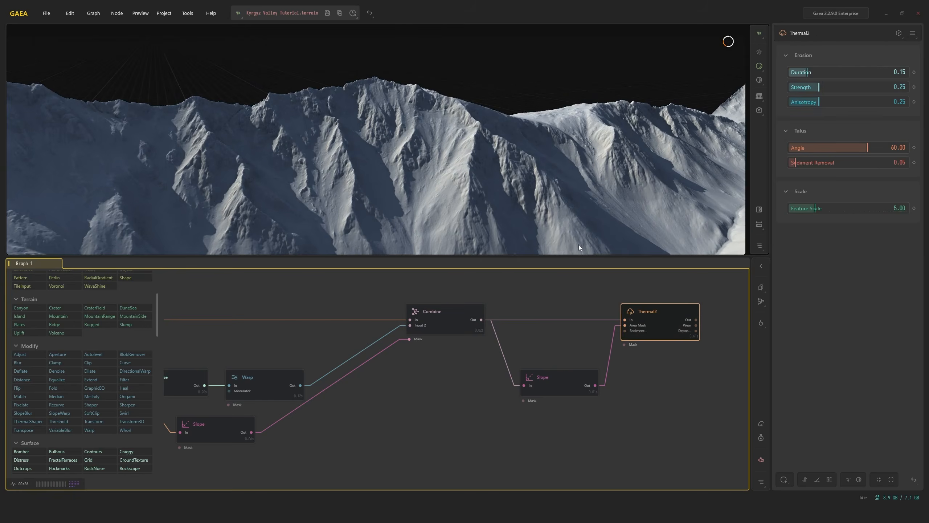
Examine the ridges and valley up close, comparing the Thermal2 erosion with the Combine terrain
scroll(533, 221, "up", 5)
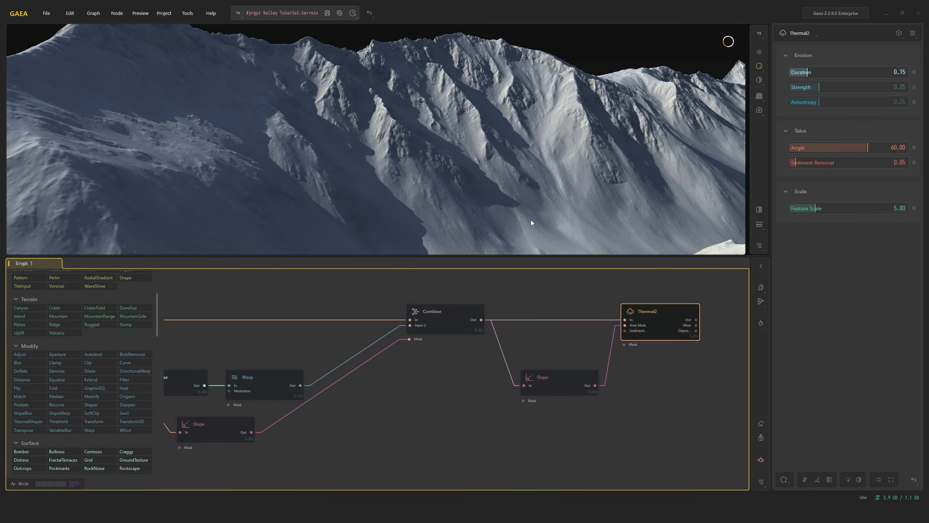
scroll(532, 220, "down", 3)
scroll(530, 216, "up", 3)
left_click(466, 330)
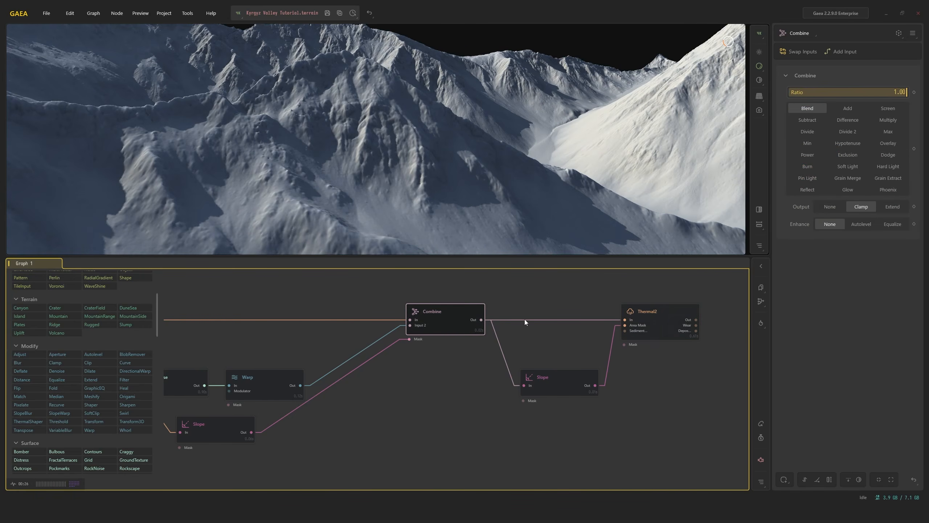
left_click(647, 320)
left_click_drag(488, 213, 504, 222)
scroll(502, 222, "up", 3)
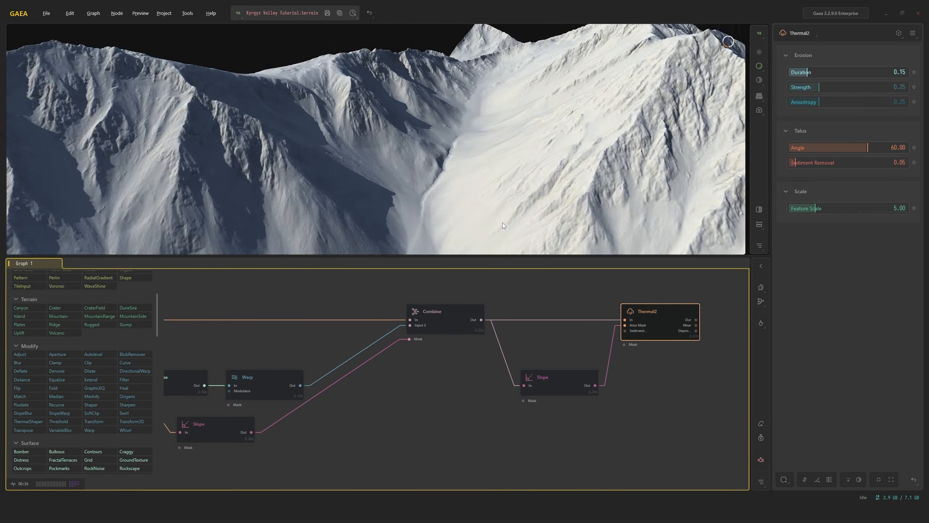
middle_click_drag(498, 218, 494, 195)
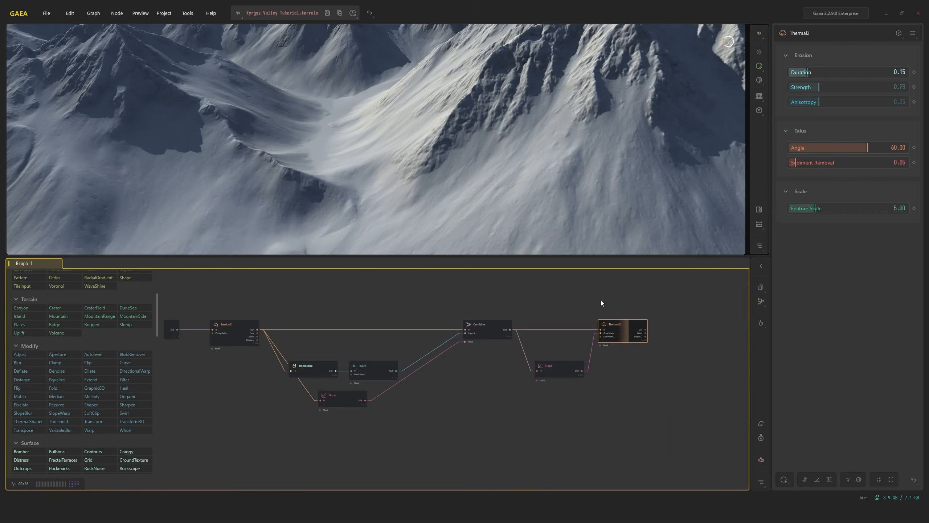
left_click(494, 324)
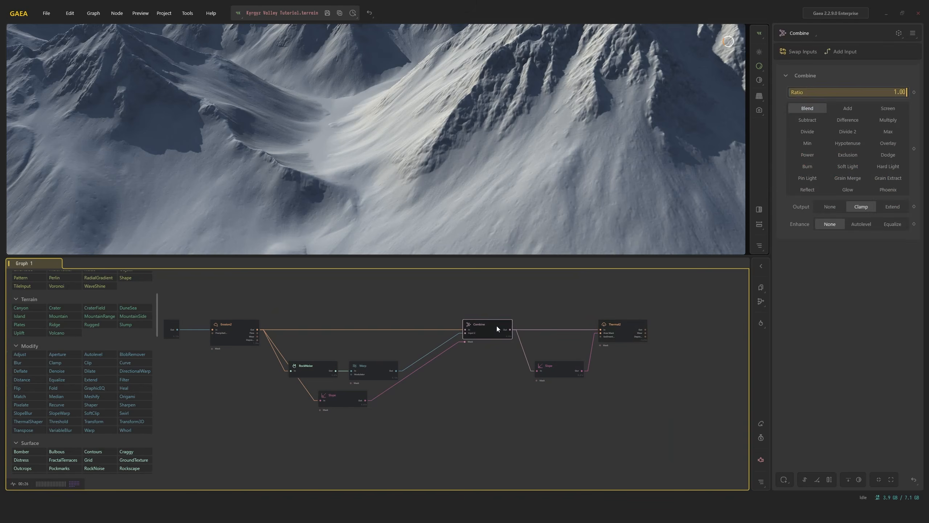
Add a Rivers node to the graph beyond Thermal2
left_click(624, 325)
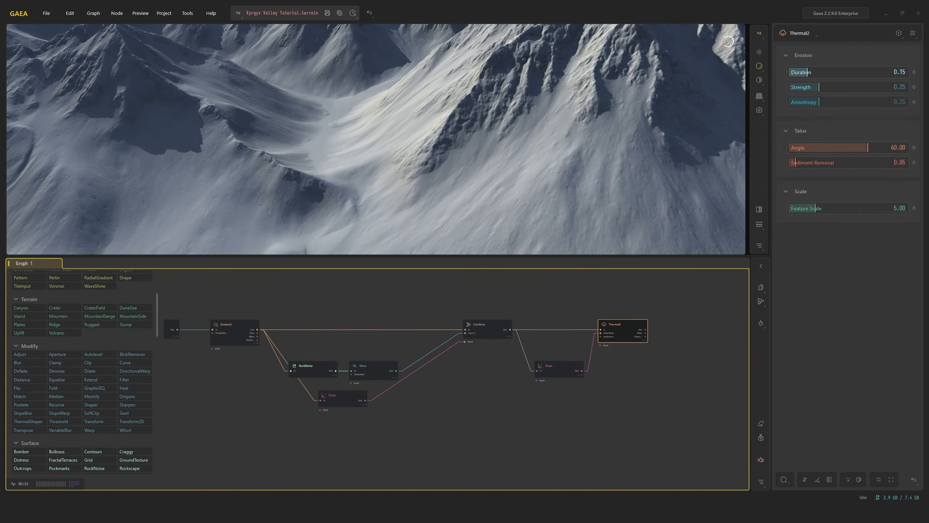
middle_click_drag(621, 317, 488, 314)
left_click(602, 318)
key("Tab")
type("r")
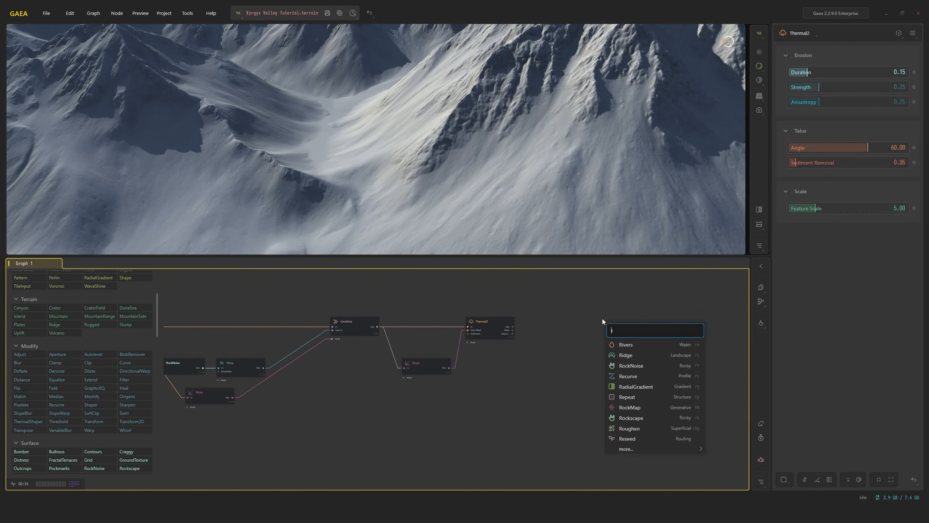
left_click(633, 346)
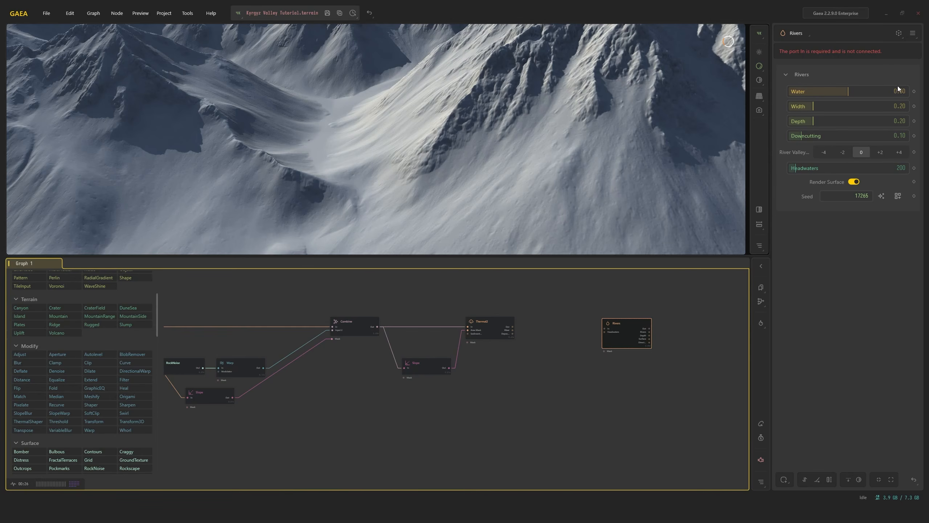
Set the Rivers node's water to 0.05 and connect Thermal2's output to its input
type("0.05")
key("Return")
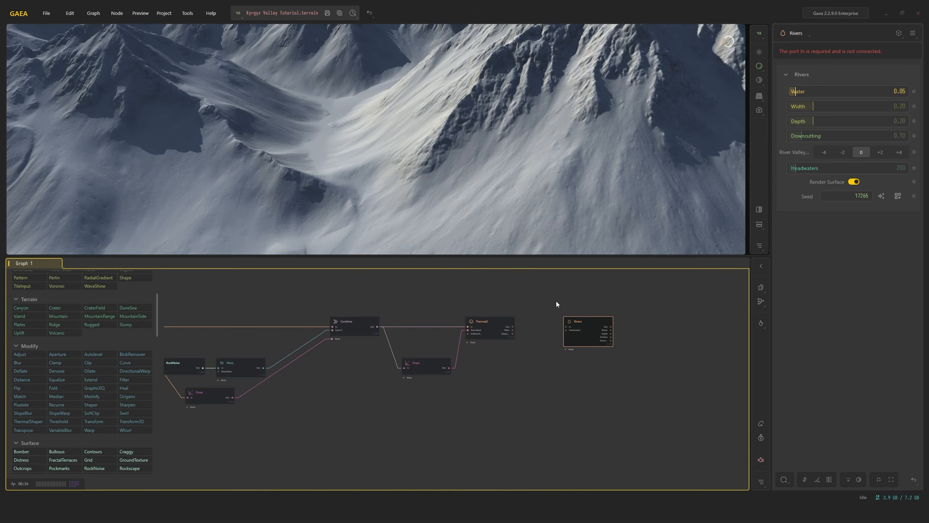
left_click_drag(489, 184, 468, 86)
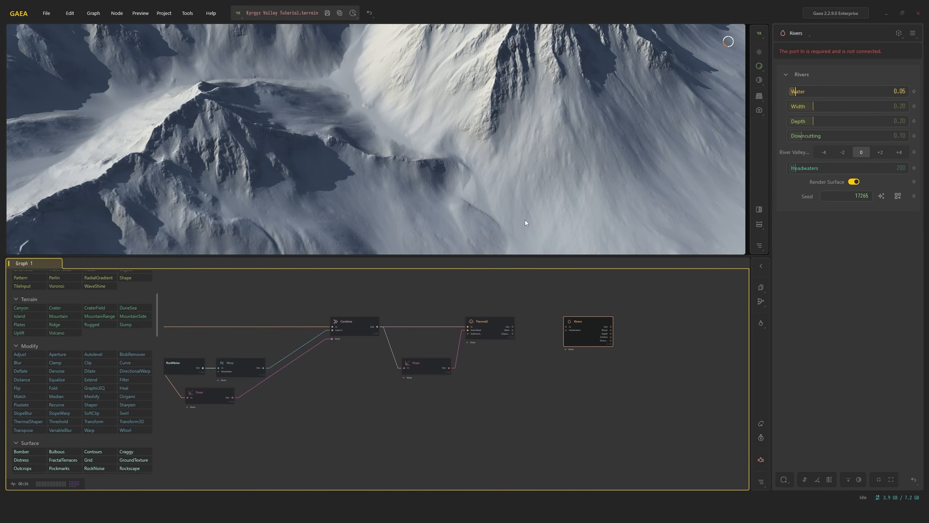
left_click_drag(525, 222, 444, 154)
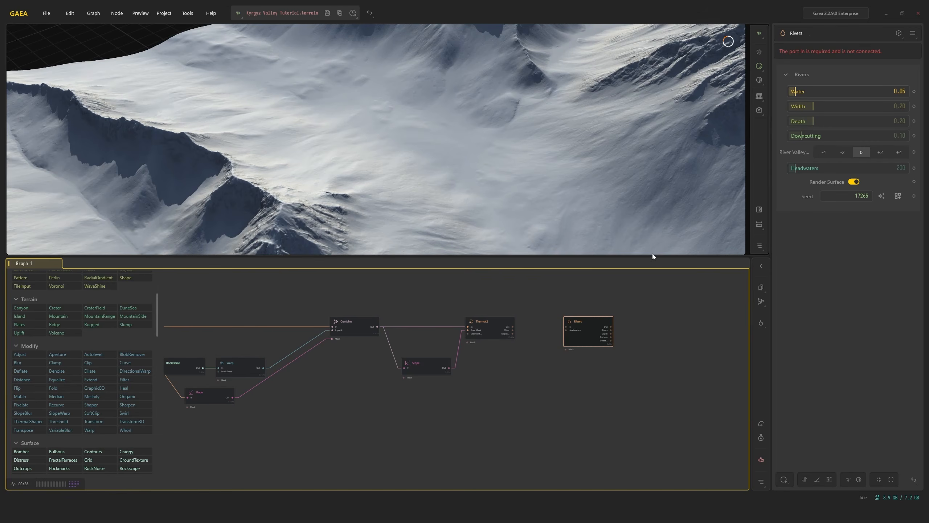
left_click_drag(653, 255, 650, 164)
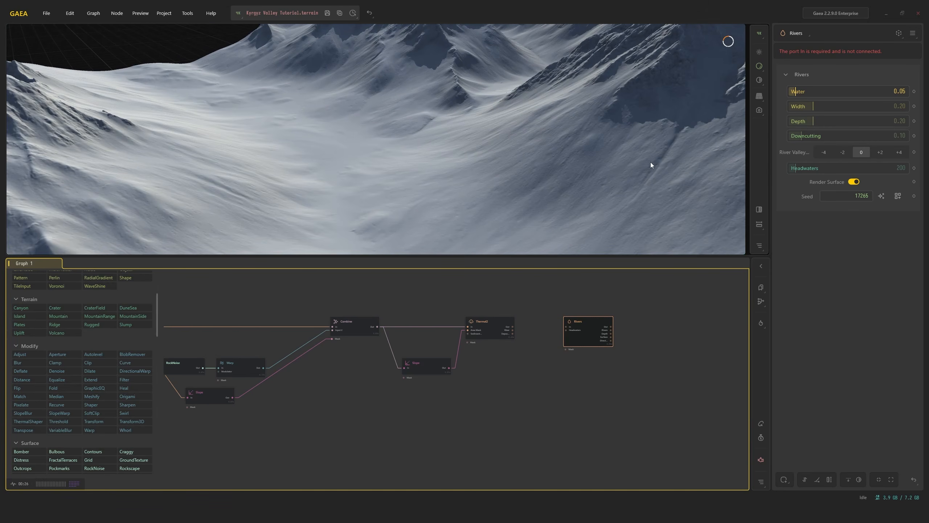
left_click_drag(514, 327, 578, 328)
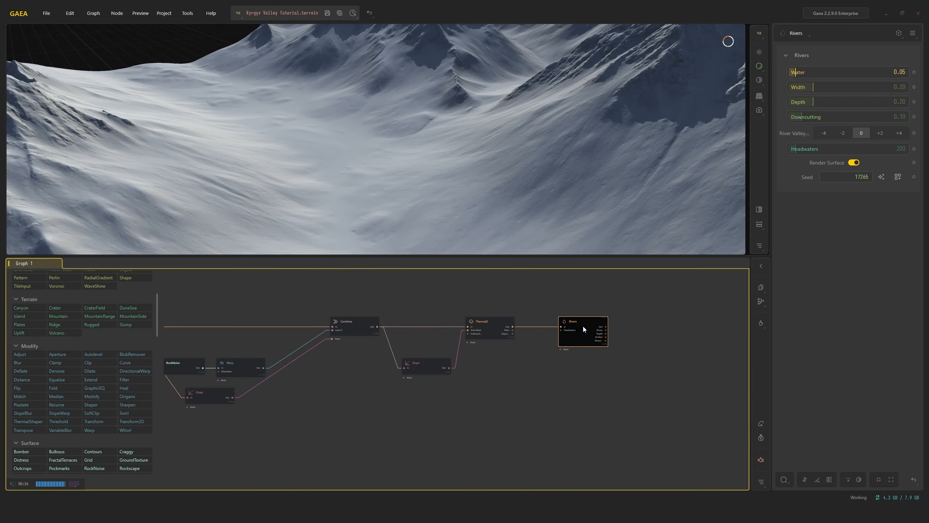
Examine the river network through the valleys from above and up close with Rivers' water at 1.00
left_click_drag(655, 247, 587, 124)
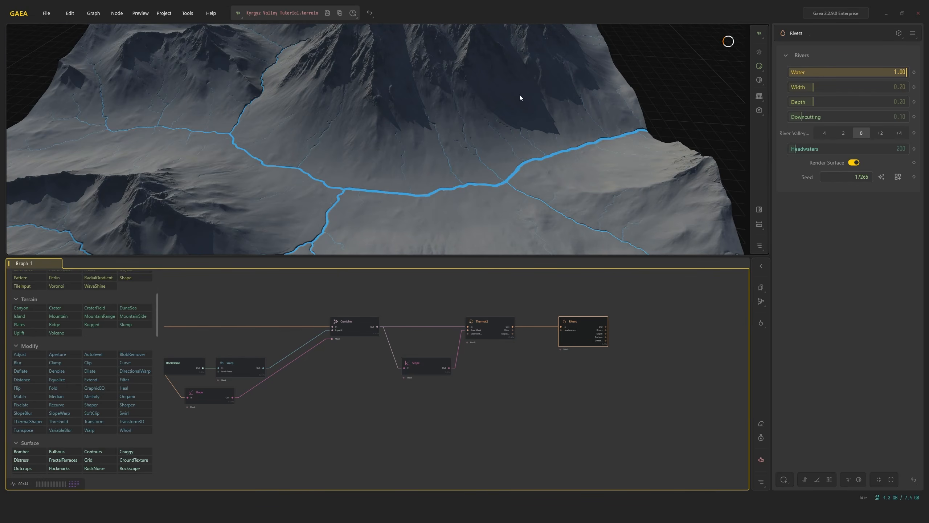
scroll(519, 95, "down", 5)
left_click_drag(511, 108, 469, 155)
scroll(471, 155, "up", 6)
middle_click_drag(473, 134, 450, 118)
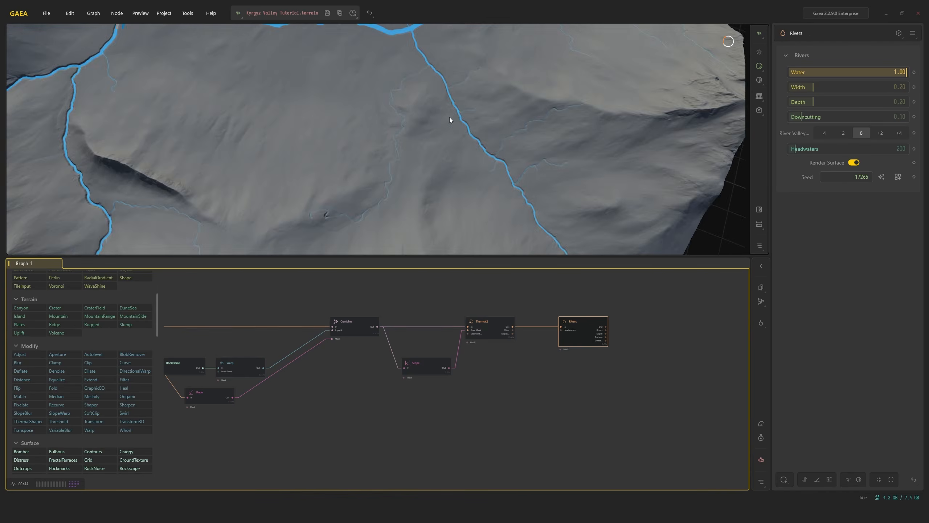
left_click_drag(450, 117, 491, 141)
scroll(490, 141, "up", 4)
middle_click_drag(490, 141, 475, 137)
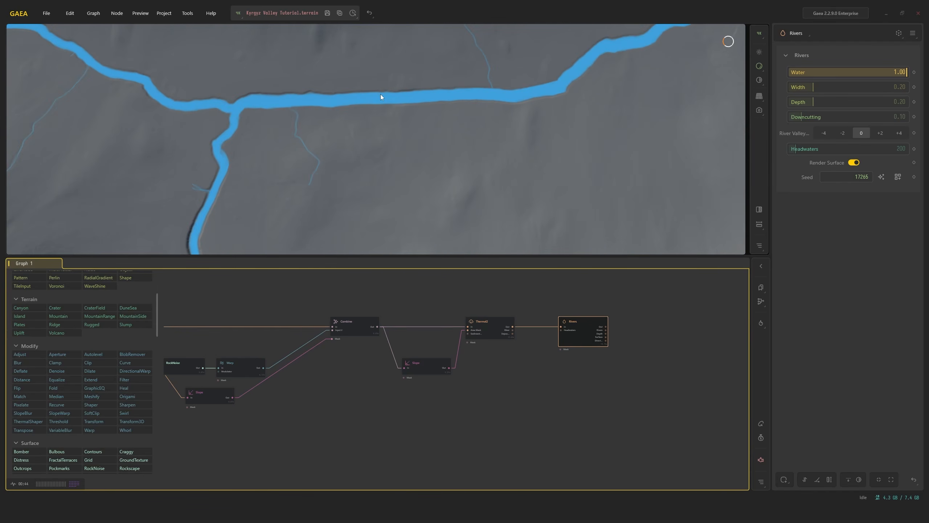
scroll(497, 92, "down", 3)
left_click_drag(497, 92, 523, 32)
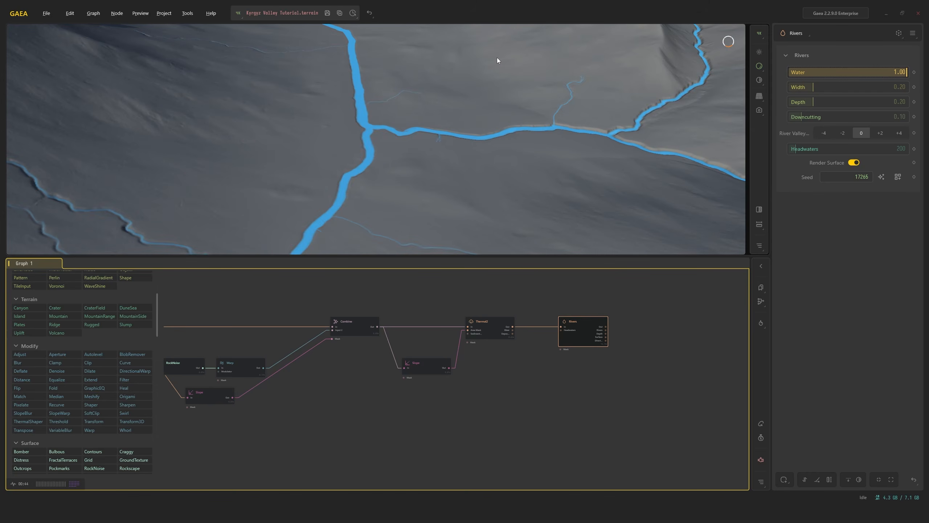
scroll(495, 95, "down", 3)
left_click_drag(494, 93, 518, 94)
Set Rivers' water to 0.1 and inspect the river's course through the valley from several sides
left_click(897, 72)
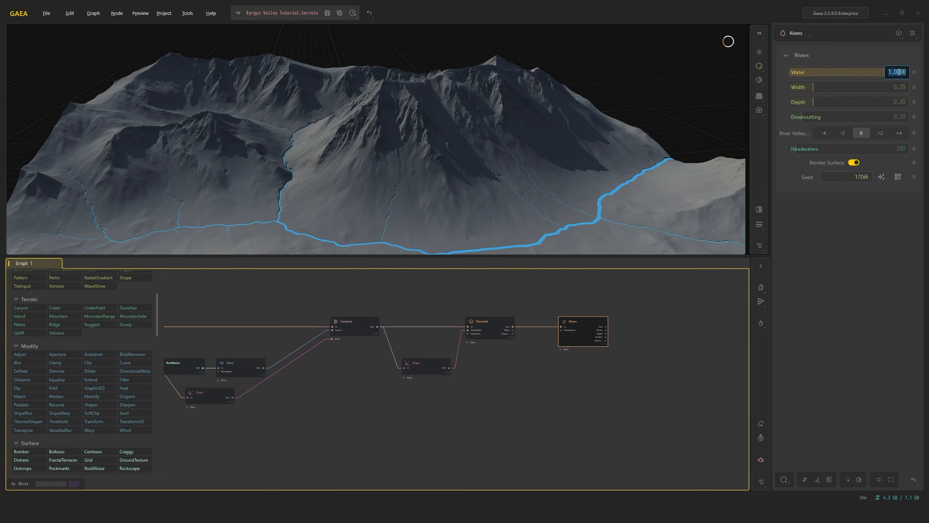
type("0.1")
key("Return")
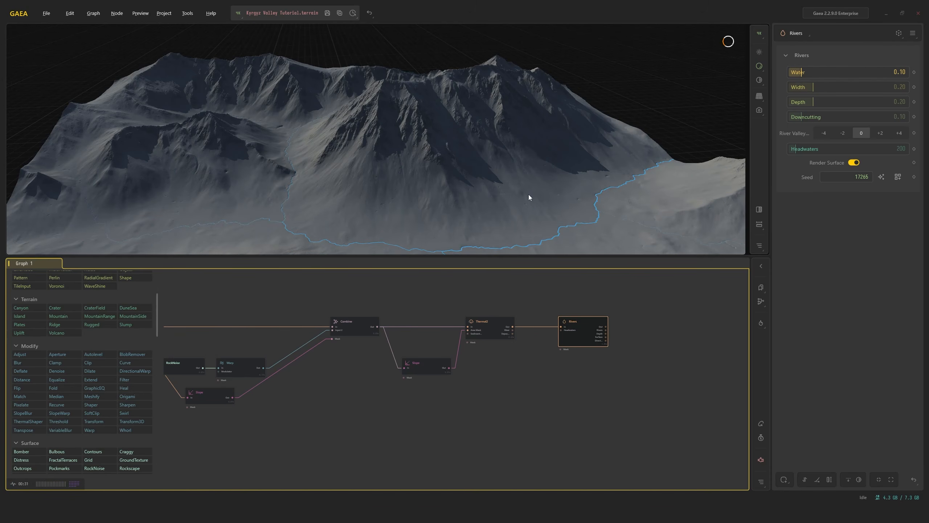
left_click_drag(529, 195, 483, 130)
scroll(479, 195, "up", 4)
scroll(504, 163, "up", 3)
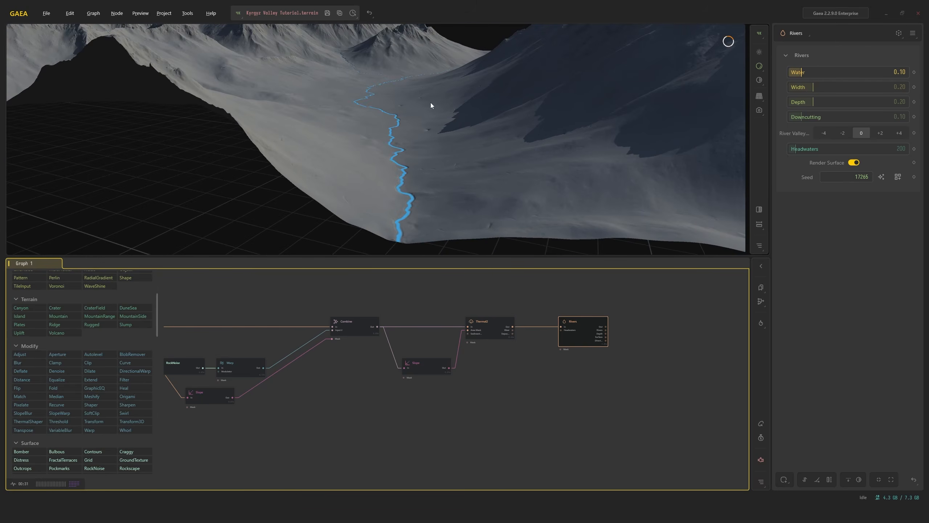
left_click_drag(431, 105, 537, 123)
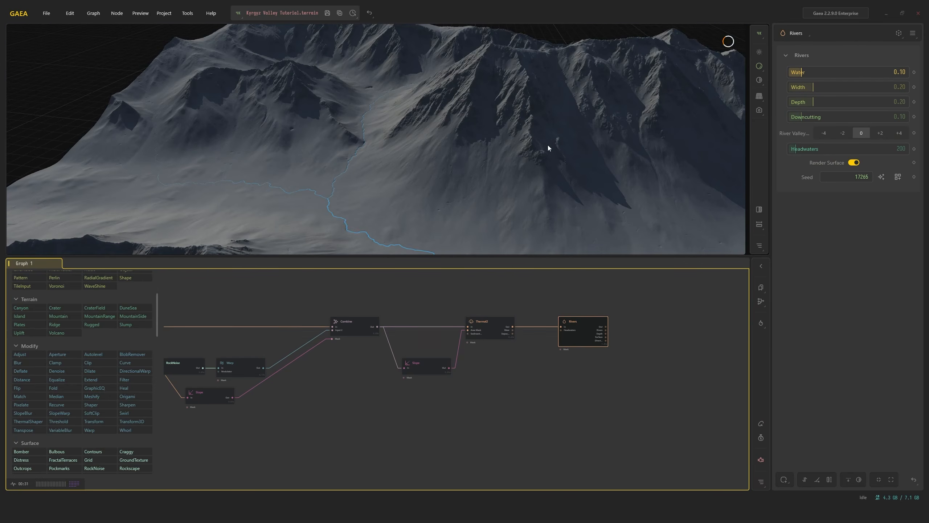
left_click_drag(547, 145, 537, 209)
Compare the valley floor with and without rivers by alternating between the Thermal2 and Rivers previews
left_click(482, 332)
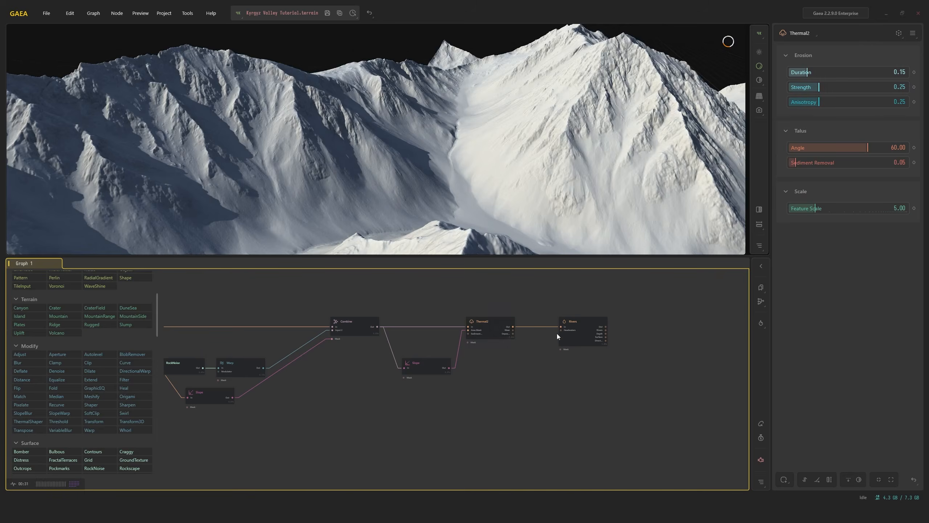
left_click(566, 330)
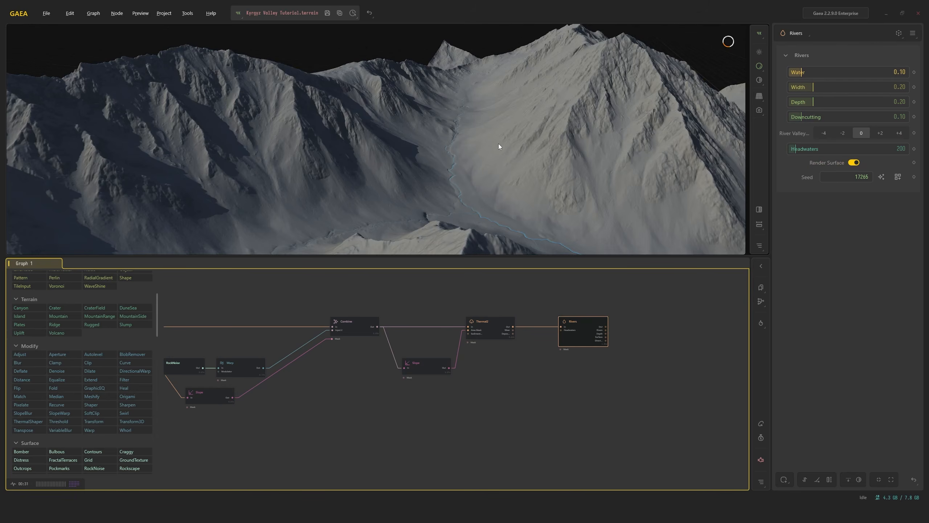
left_click_drag(468, 186, 448, 195)
scroll(463, 207, "up", 5)
left_click(477, 329)
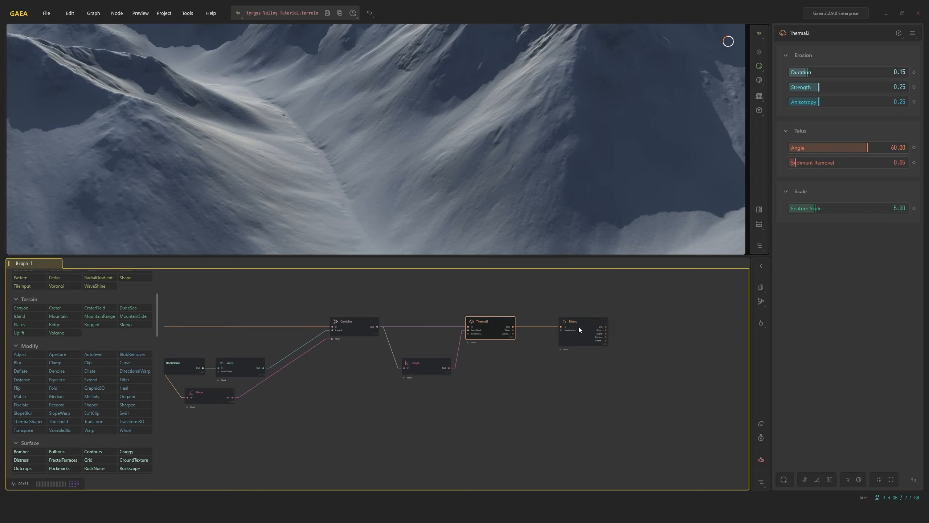
left_click(579, 327)
left_click_drag(500, 208, 572, 191)
left_click(496, 321)
left_click(569, 318)
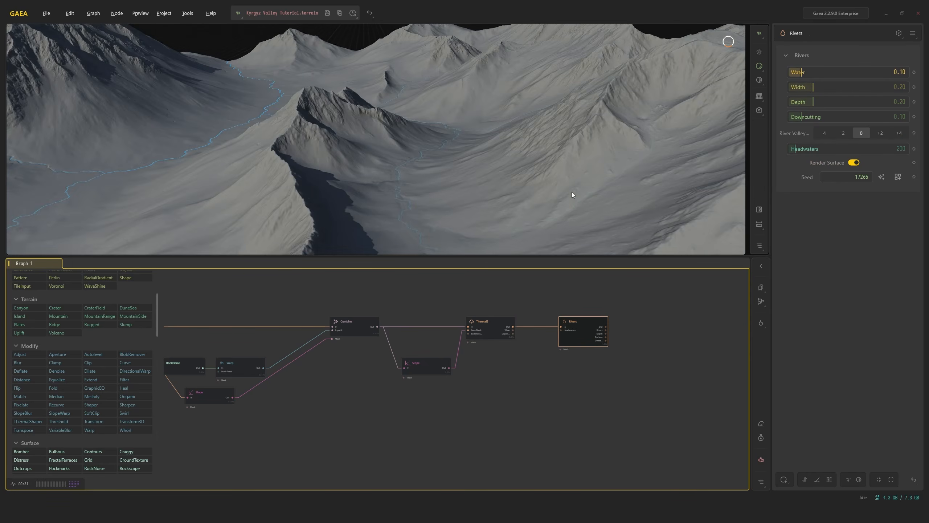
Compare Rivers with Thermal2 again from wider viewpoints across the mountain range
left_click(496, 328)
left_click(581, 329)
left_click_drag(504, 208, 344, 195)
left_click_drag(290, 141, 557, 208)
left_click(503, 328)
left_click(578, 327)
left_click_drag(583, 239, 543, 105)
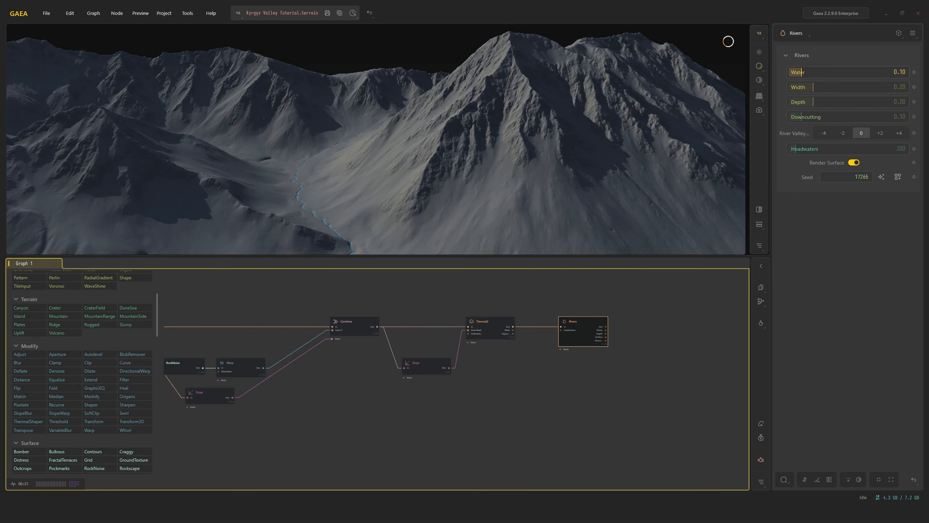
Review the earlier terrain stages by previewing the upstream nodes, including Transpose, the erosion nodes, ThermalShaper and BaseShape
scroll(521, 312, "down", 3)
middle_click_drag(522, 312, 728, 313)
middle_click_drag(326, 321, 452, 330)
scroll(452, 331, "up", 3)
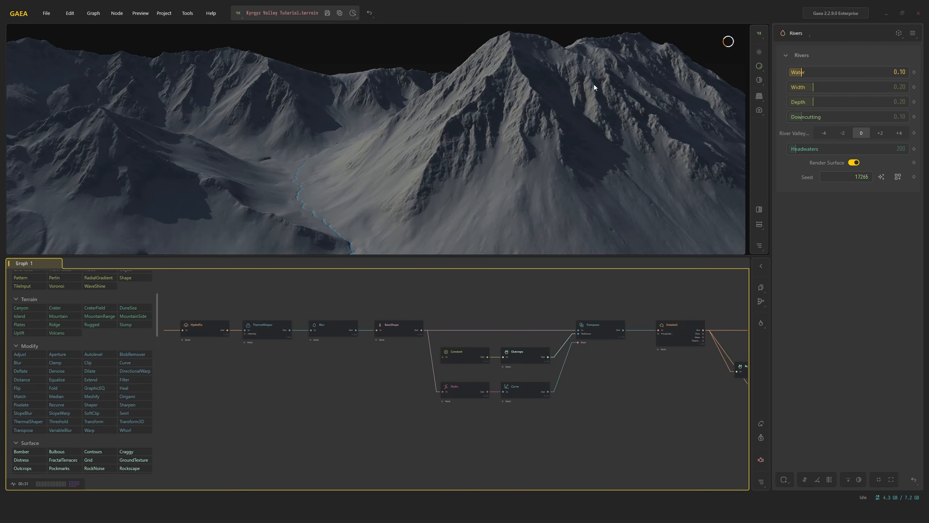
left_click(662, 335)
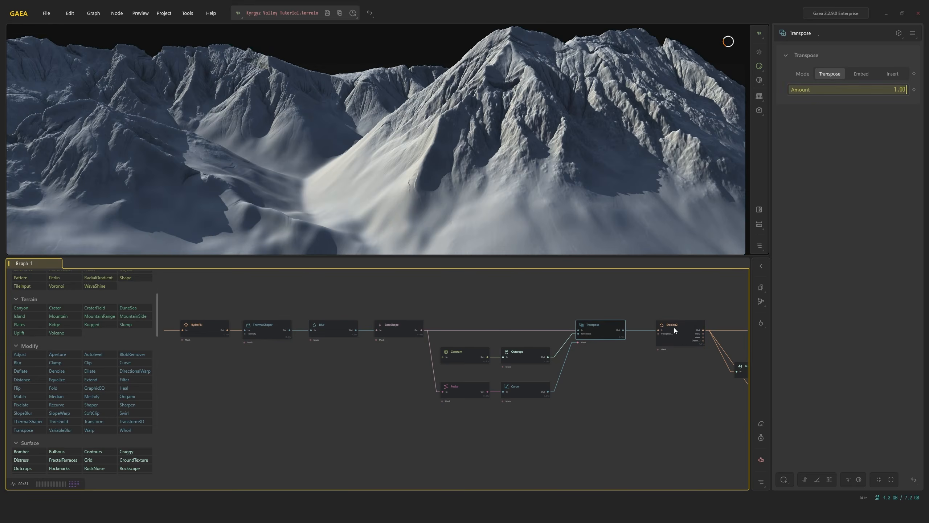
middle_click_drag(420, 304, 615, 294)
scroll(614, 294, "down", 2)
middle_click_drag(365, 321, 563, 318)
scroll(563, 318, "up", 2)
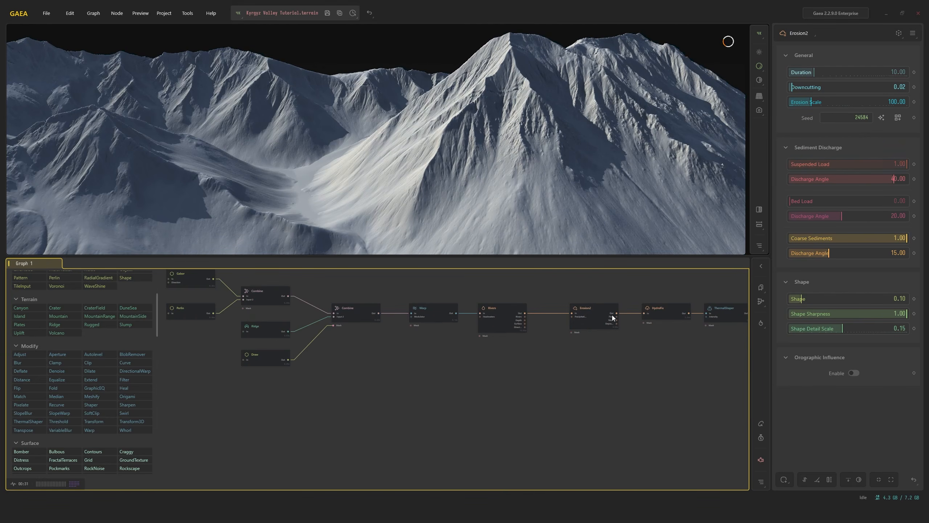
left_click(595, 315)
left_click(655, 310)
left_click(715, 316)
middle_click_drag(715, 316, 364, 296)
left_click(639, 310)
left_click(617, 304)
left_click(443, 302)
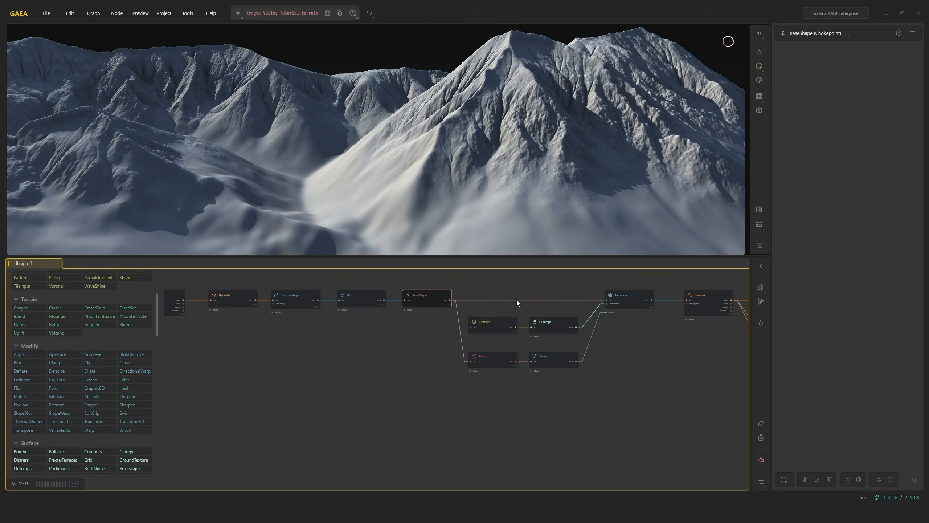
Set Transpose's amount to 0.5 and compare the result with BaseShape
left_click(632, 300)
double_click(875, 94)
type("0.5")
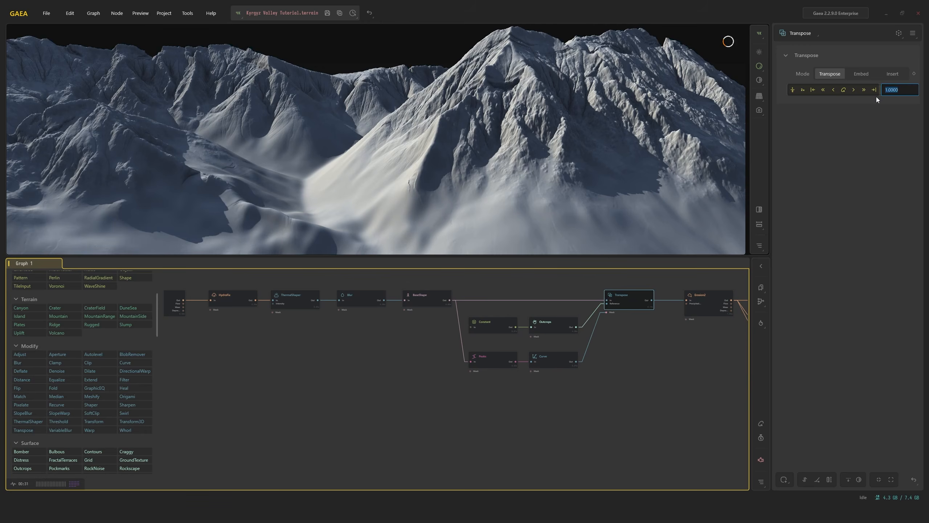
key("Return")
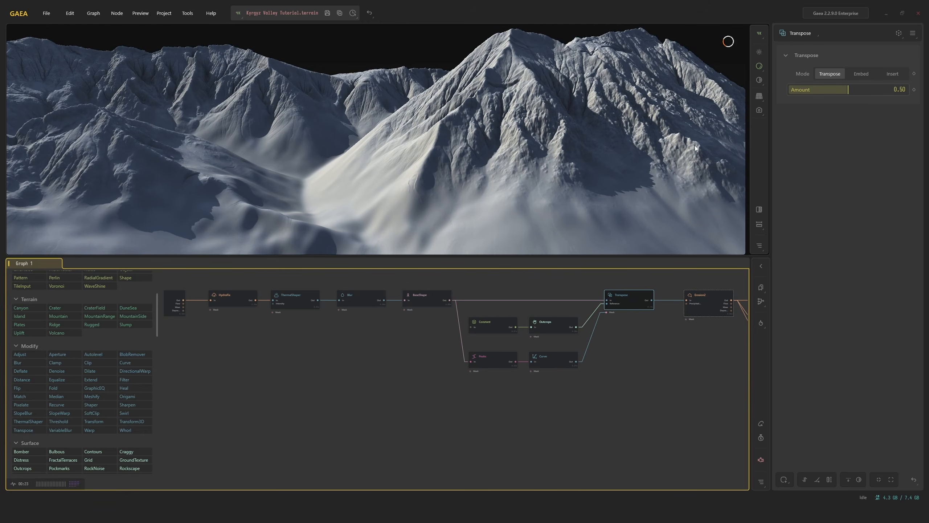
left_click(430, 293)
left_click(624, 303)
Return to the end of the graph and inspect the updated mountains in the Rivers and Thermal2 previews
middle_click_drag(625, 304, 223, 308)
scroll(575, 281, "down", 1)
middle_click_drag(575, 280, 334, 286)
left_click(503, 309)
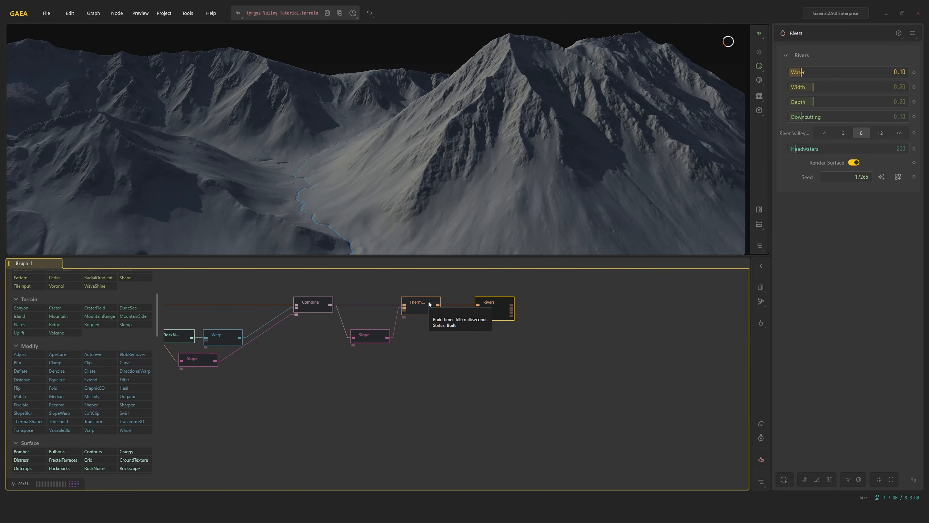
mouse_move(475, 166)
left_mouse_down()
mouse_move(447, 174)
mouse_move(482, 176)
mouse_move(472, 177)
left_mouse_up()
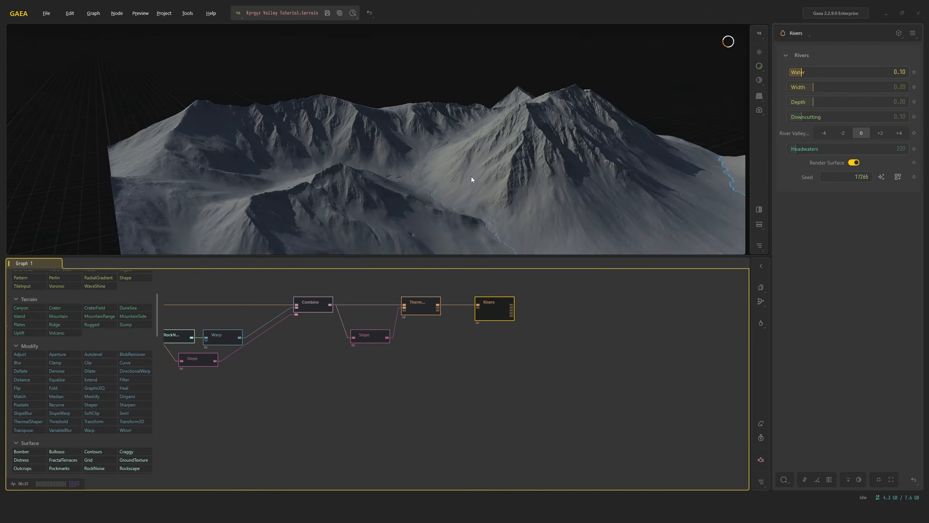
scroll(471, 176, "up", 3)
left_click(410, 305)
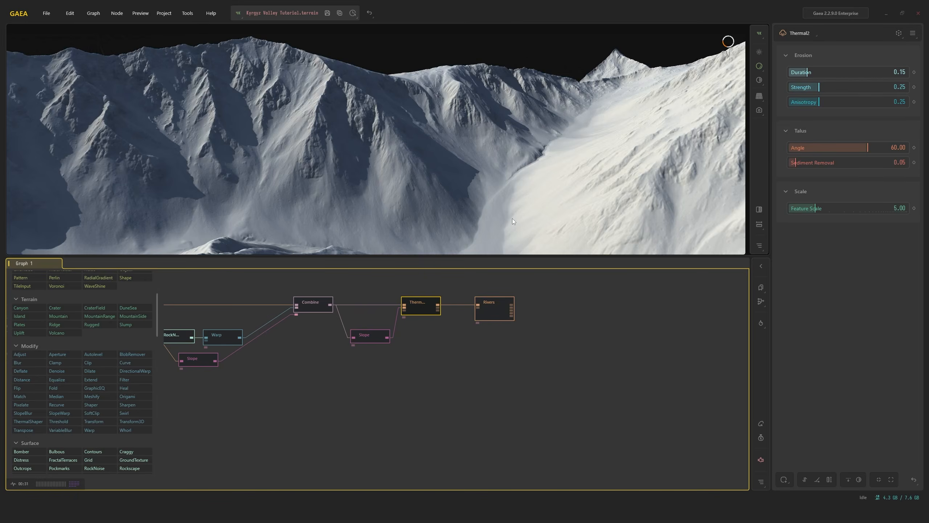
scroll(513, 217, "down", 4)
scroll(515, 216, "up", 4)
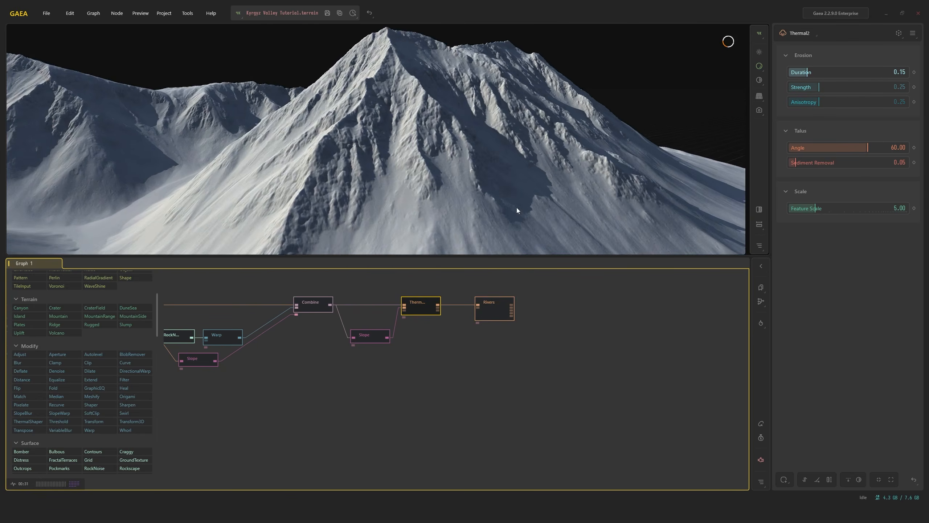
scroll(516, 211, "down", 4)
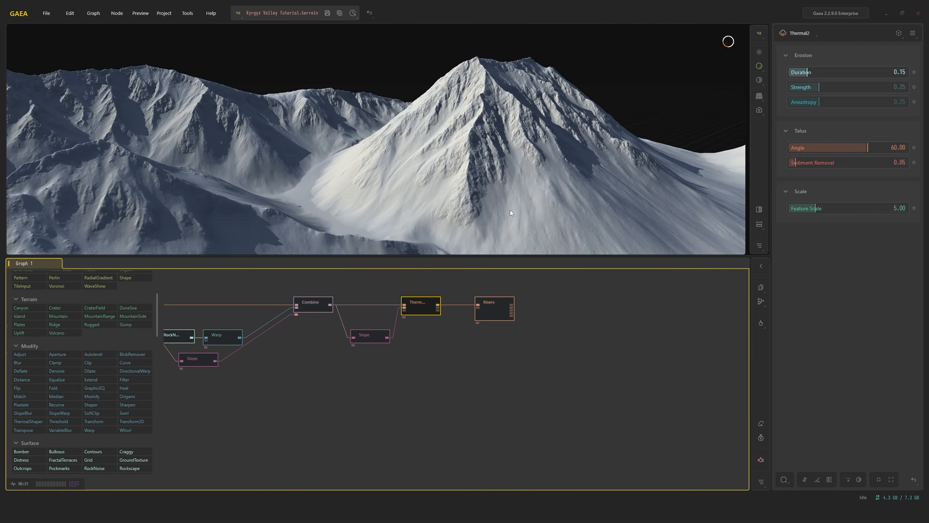
scroll(510, 210, "down", 4)
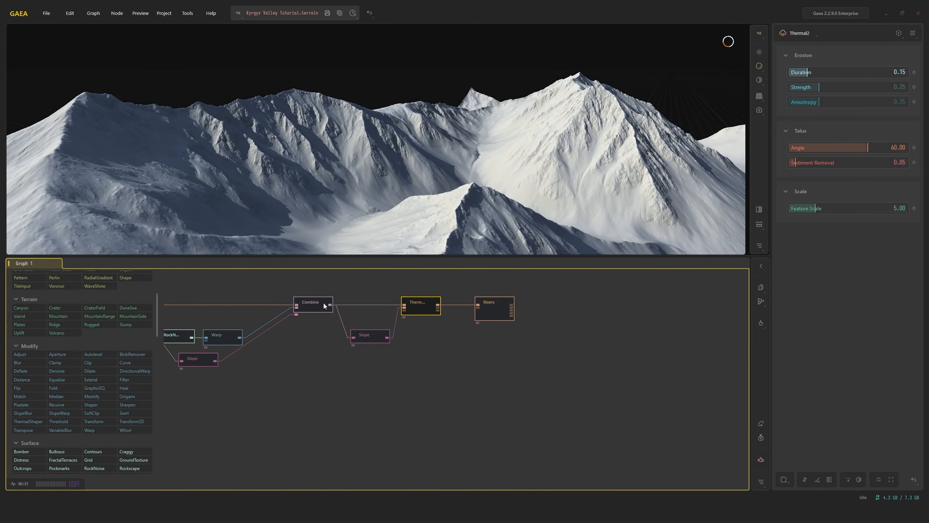
Preview Erosion2 and inspect the main peak's slopes
middle_click_drag(324, 305, 578, 293)
left_click(352, 303)
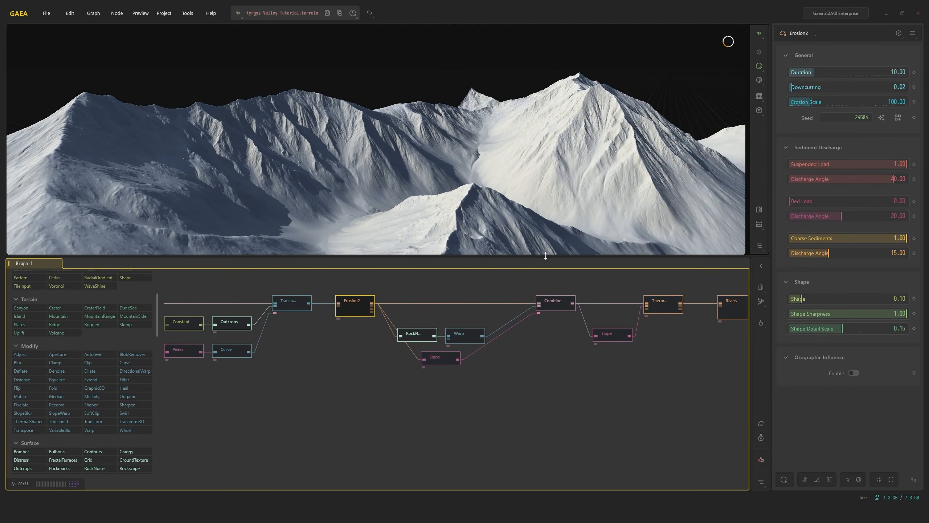
mouse_move(524, 208)
left_mouse_down()
mouse_move(507, 205)
mouse_move(523, 211)
left_mouse_up()
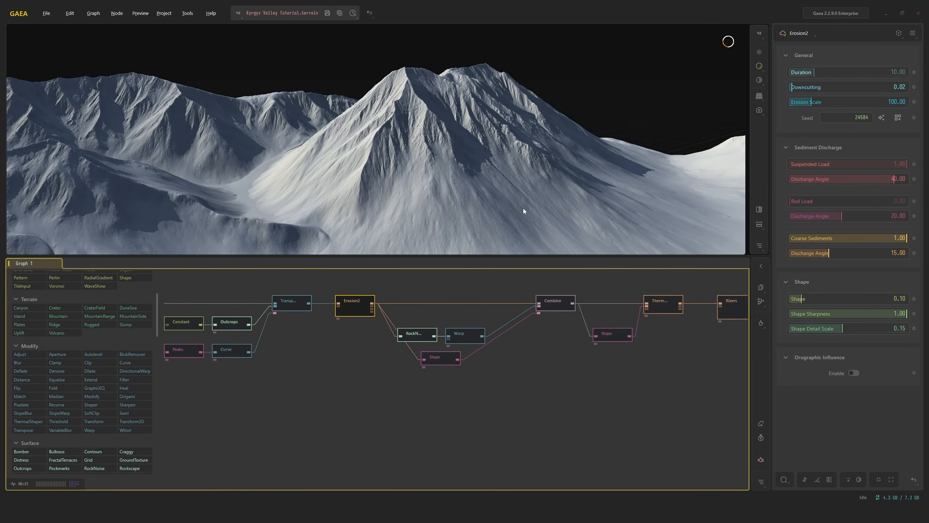
Set Erosion2's Shape Detail Scale to 0.45 and compare the result in the Combine and Thermal2 previews
left_click_drag(865, 330, 878, 329)
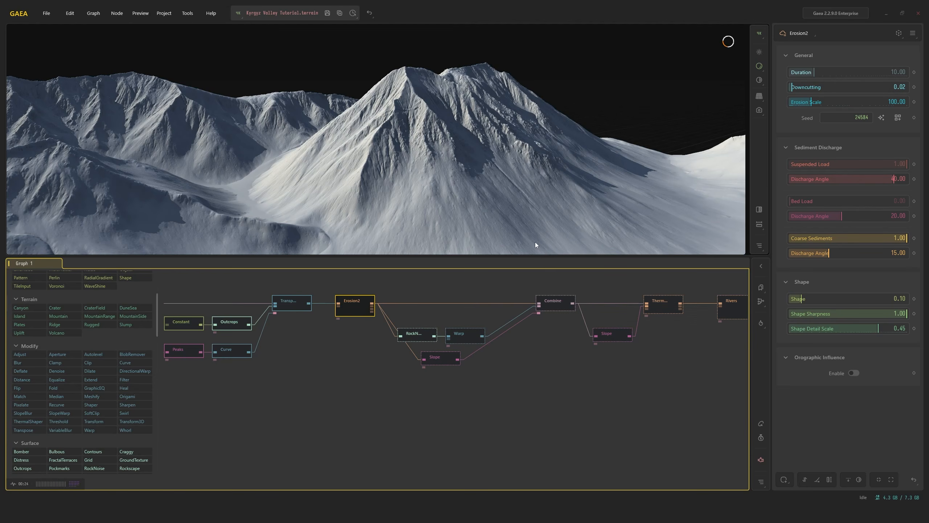
left_click(555, 299)
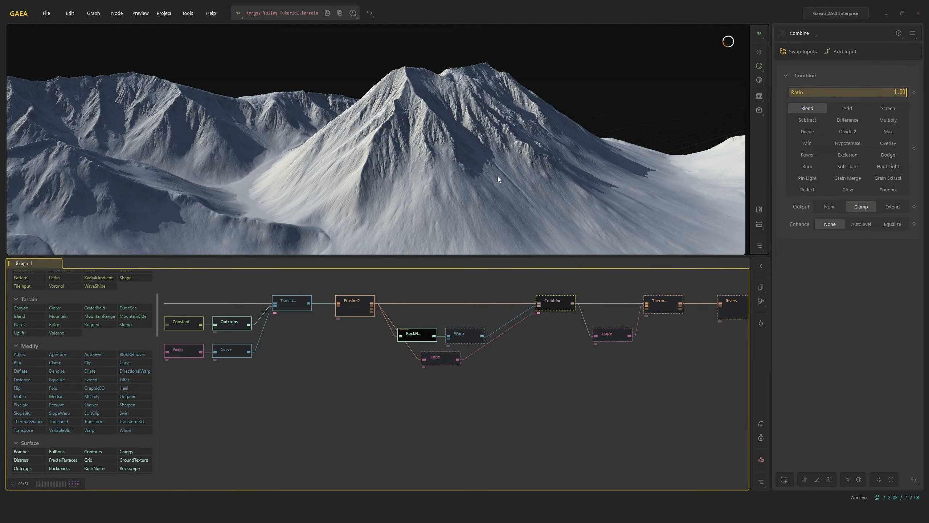
left_click_drag(498, 176, 496, 192)
left_click(657, 307)
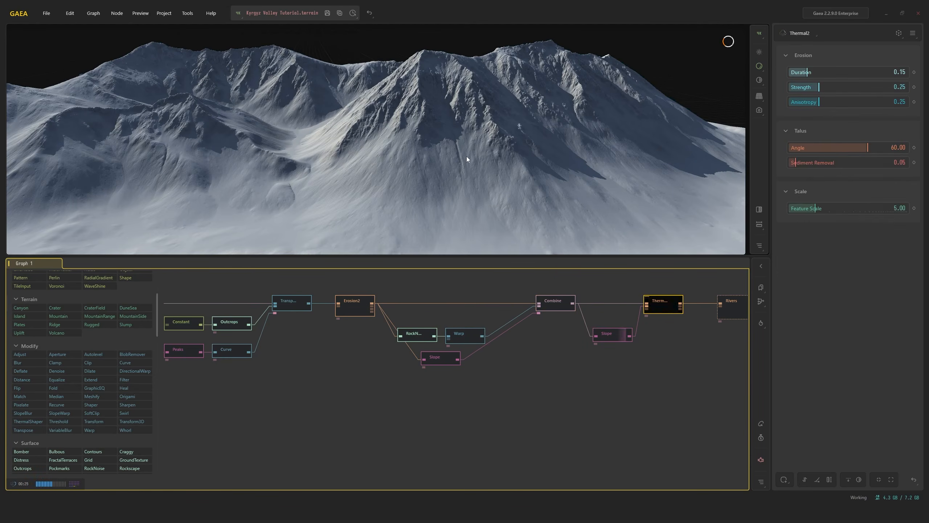
left_click_drag(466, 156, 477, 167)
left_click(553, 300)
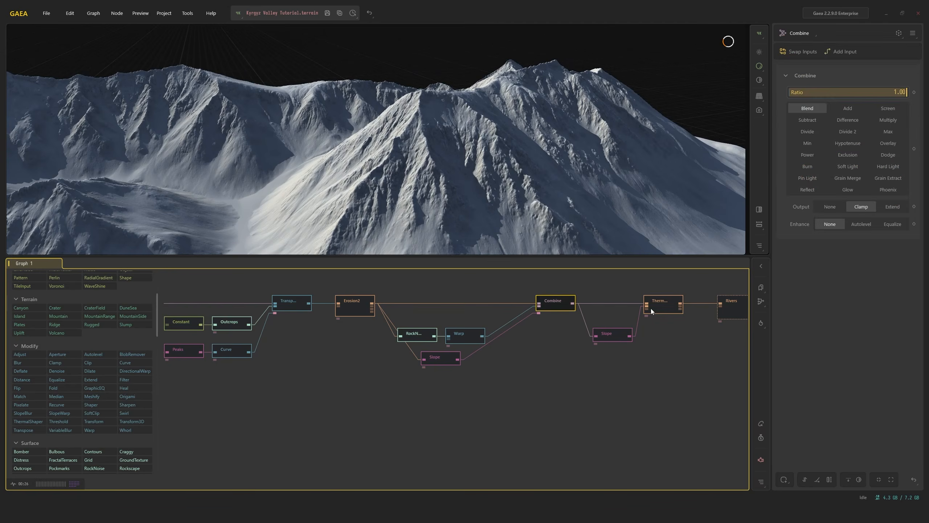
left_click(651, 308)
Set the upper range limit to 43, and finally to 45, on the Slope mask feeding Thermal2
left_click(614, 334)
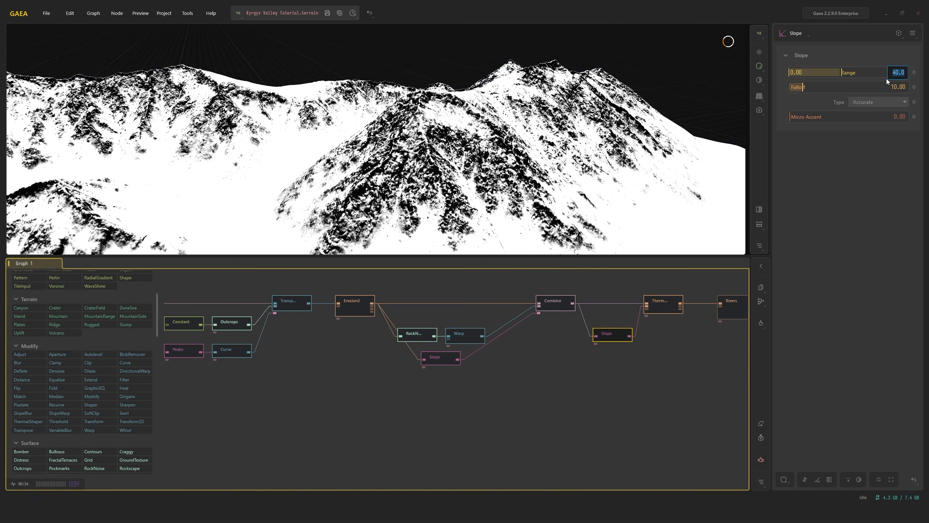
type("43")
key("Return")
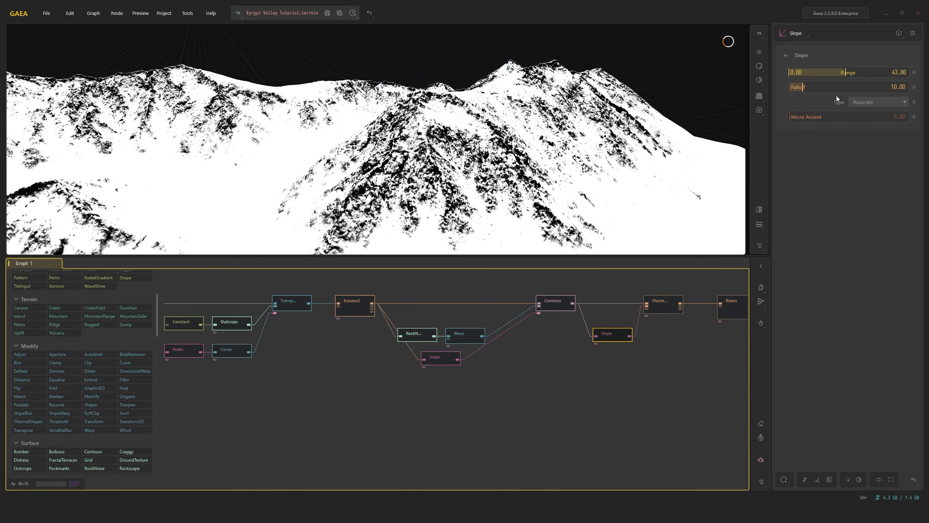
type("45")
key("Return")
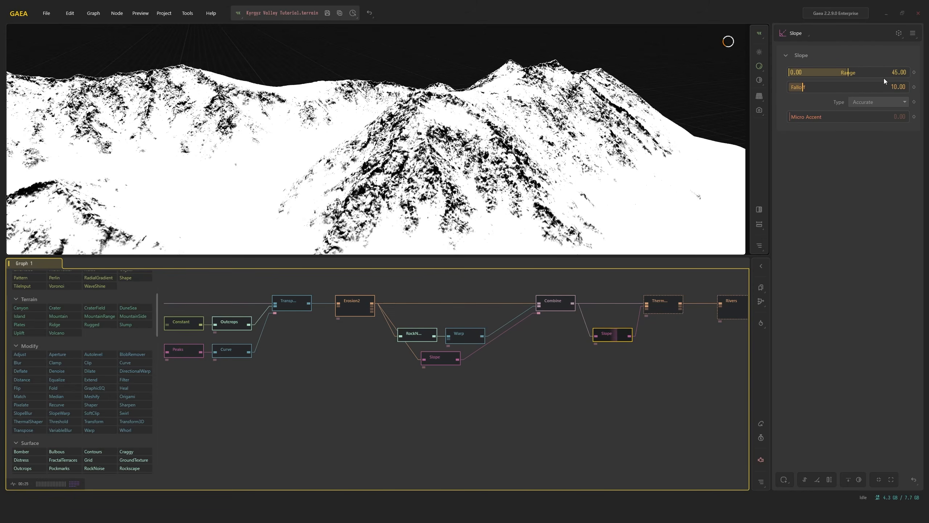
Preview Combine and Thermal2 and examine the rock detail on the main peak's slopes up close and from a distance
left_click(564, 310)
left_click(657, 306)
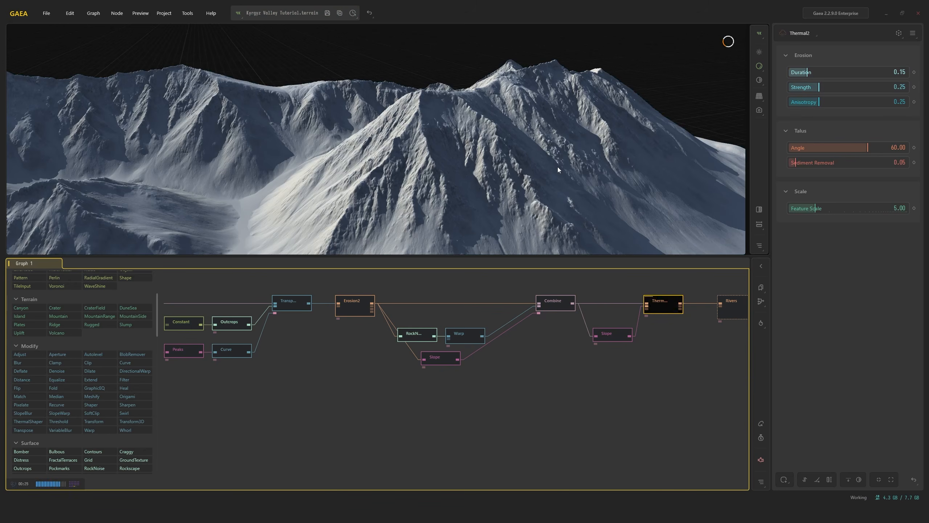
scroll(534, 166, "up", 5)
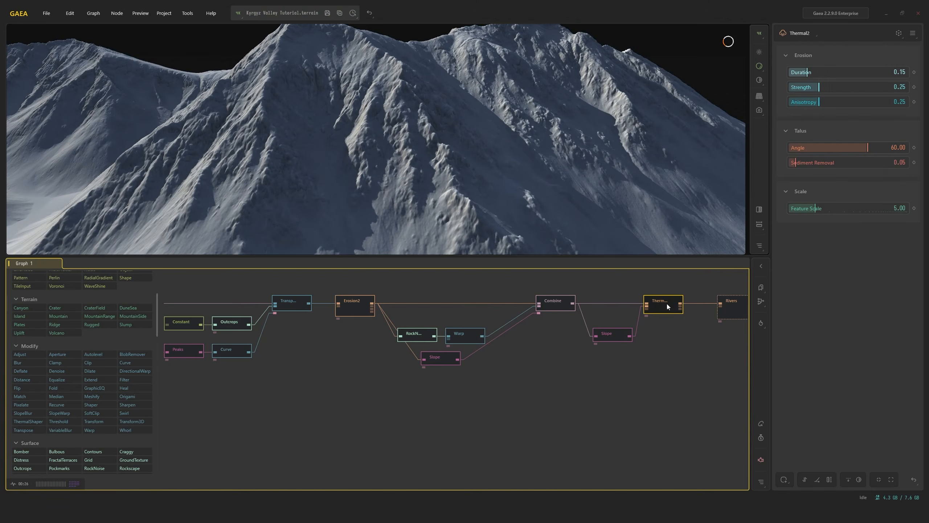
scroll(518, 177, "down", 3)
scroll(521, 175, "up", 4)
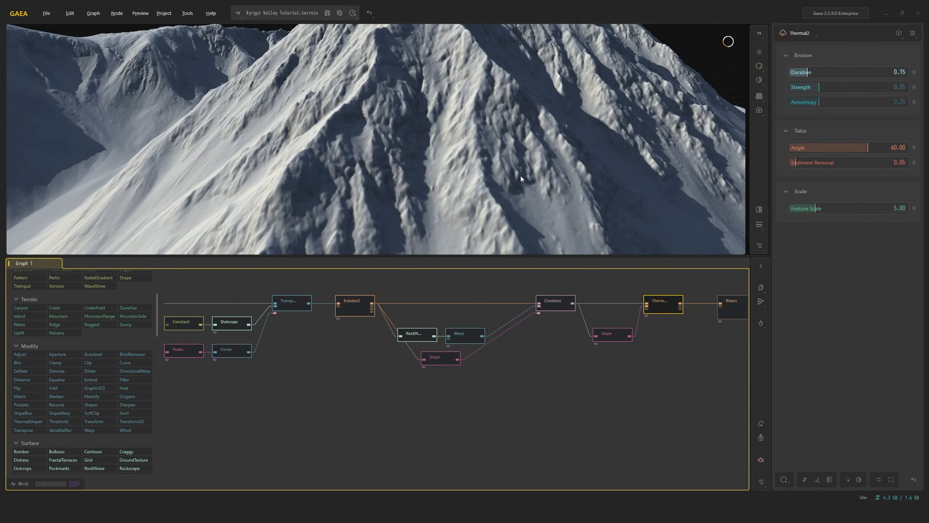
middle_click_drag(512, 174, 516, 172)
scroll(516, 171, "up", 3)
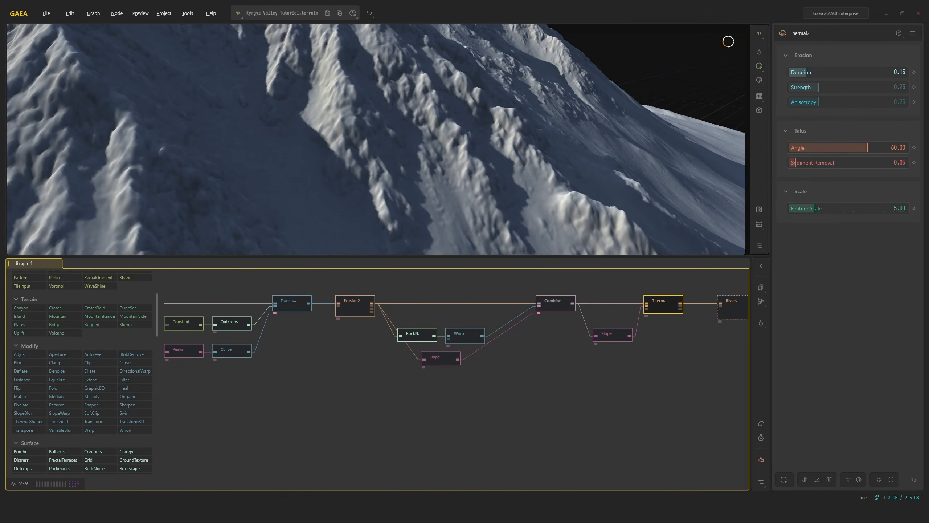
scroll(551, 183, "down", 5)
left_click_drag(509, 165, 565, 182)
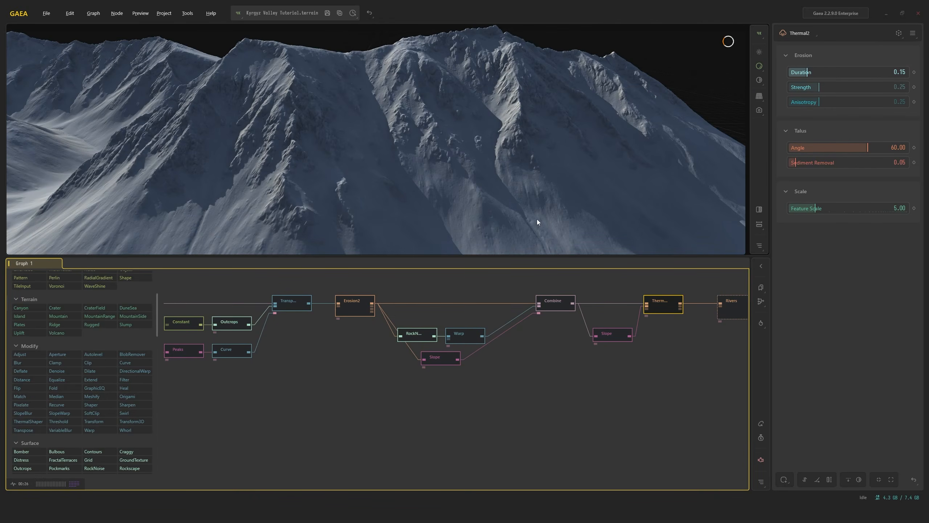
Set Erosion2's Duration to 15 and check the result in the Combine and Thermal2 previews
left_click(307, 298)
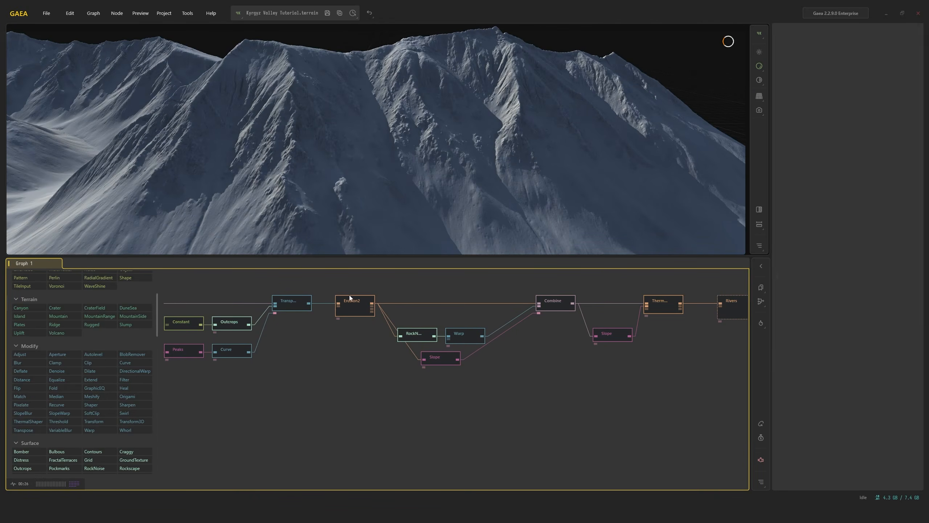
left_click(354, 303)
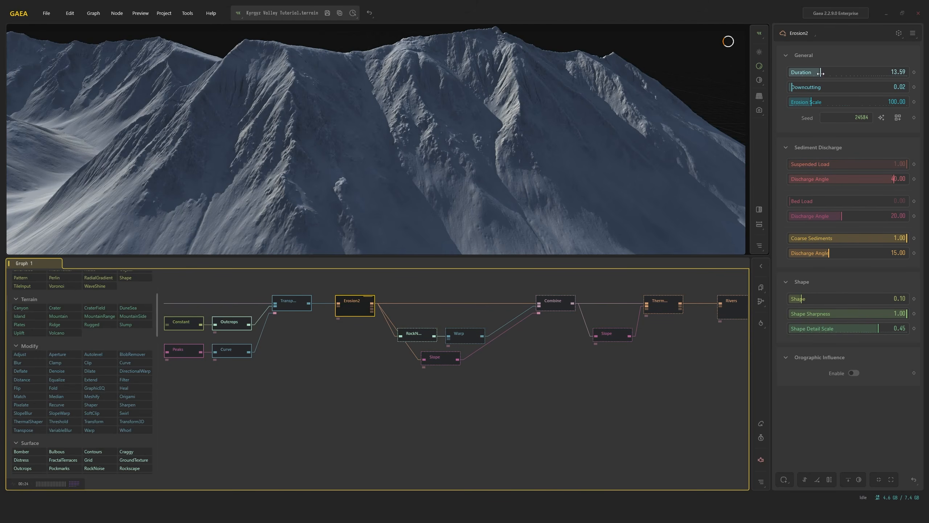
left_click_drag(822, 73, 823, 72)
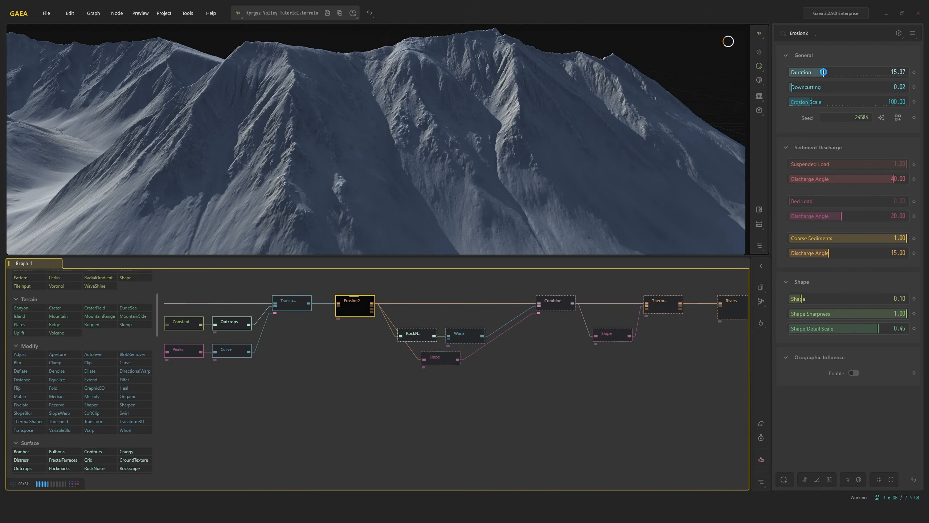
left_click(894, 72)
type("1")
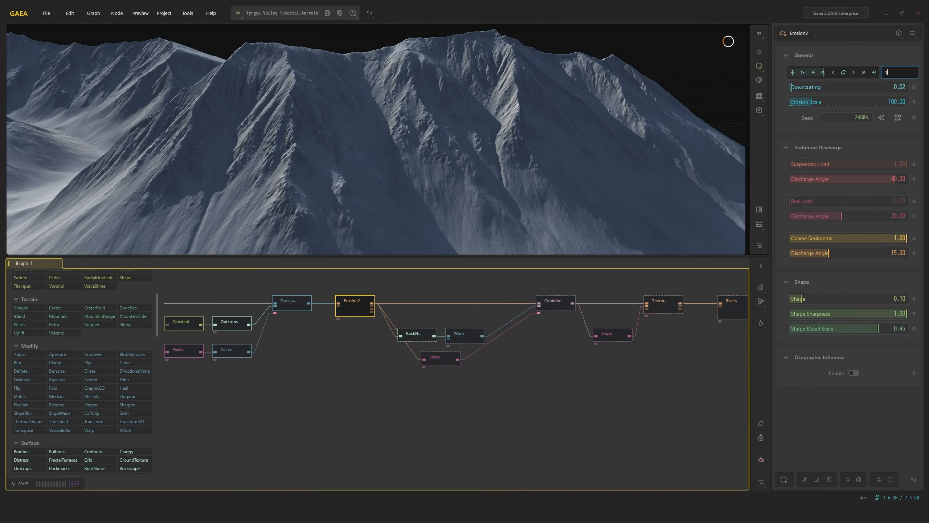
type("5")
key("Return")
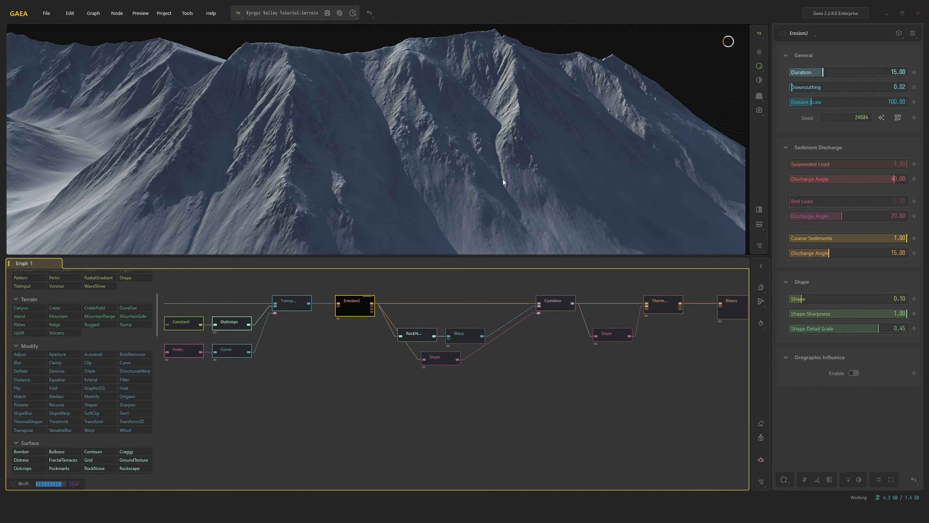
left_click(563, 307)
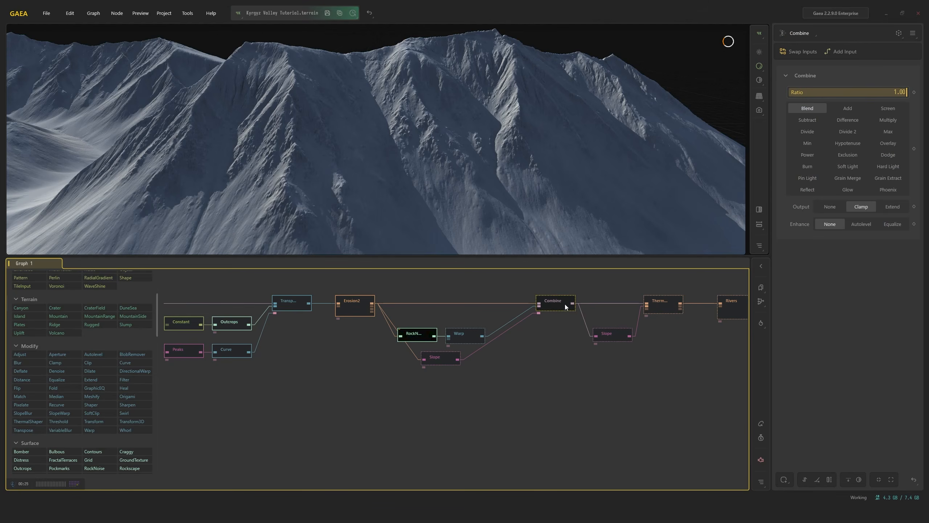
left_click(672, 300)
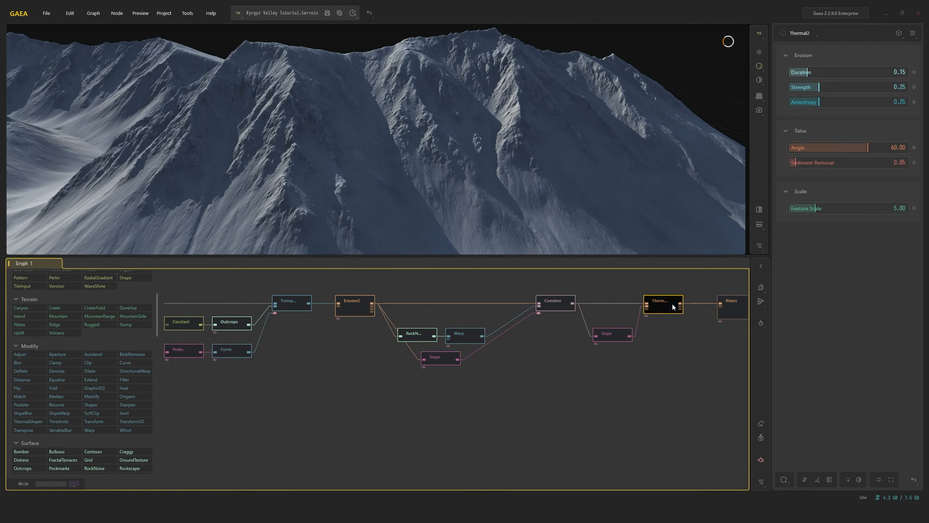
Preview the Rivers result, and add a Snow node with its input connected to the main output of Rivers
middle_click_drag(698, 324, 505, 315)
left_click(511, 292)
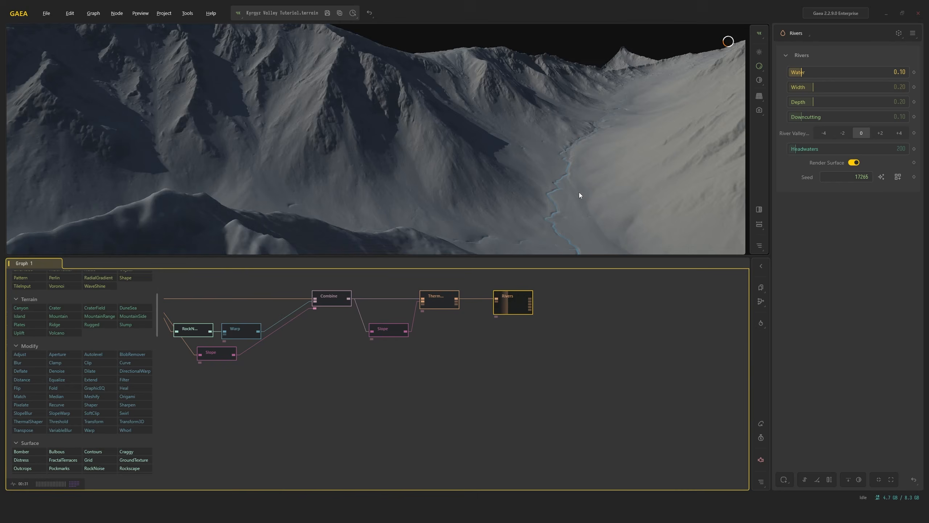
mouse_move(579, 192)
left_mouse_down()
mouse_move(554, 202)
mouse_move(597, 204)
mouse_move(505, 195)
mouse_move(586, 189)
mouse_move(473, 157)
mouse_move(511, 170)
mouse_move(530, 152)
mouse_move(326, 101)
left_mouse_up()
left_click_drag(556, 112, 553, 157)
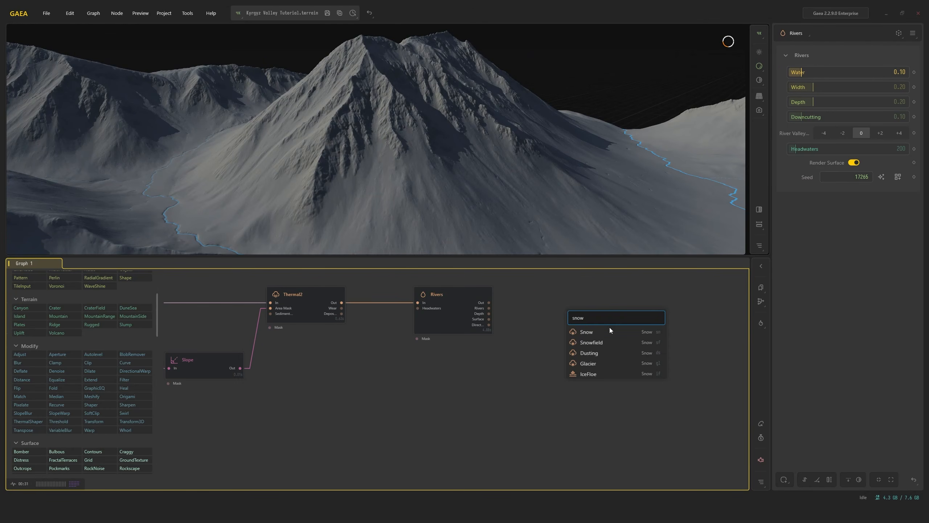
left_click(609, 331)
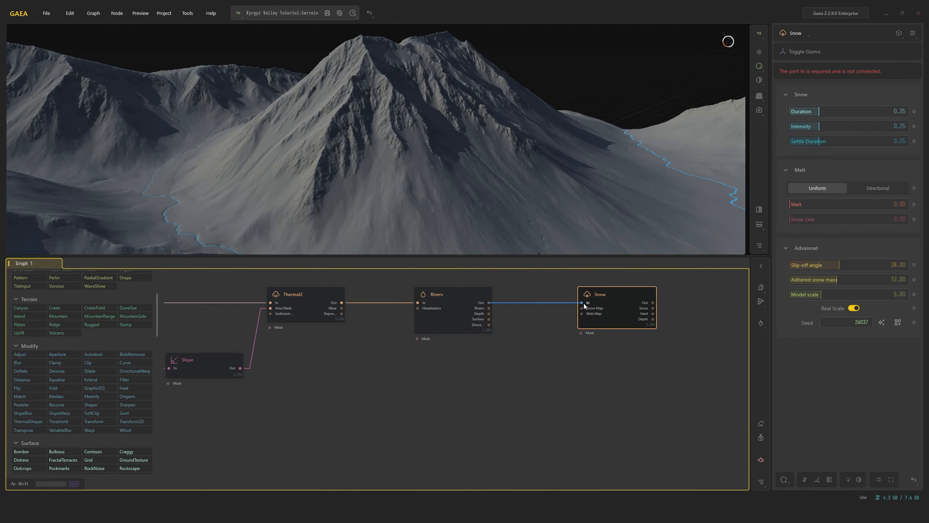
left_click_drag(584, 304, 584, 304)
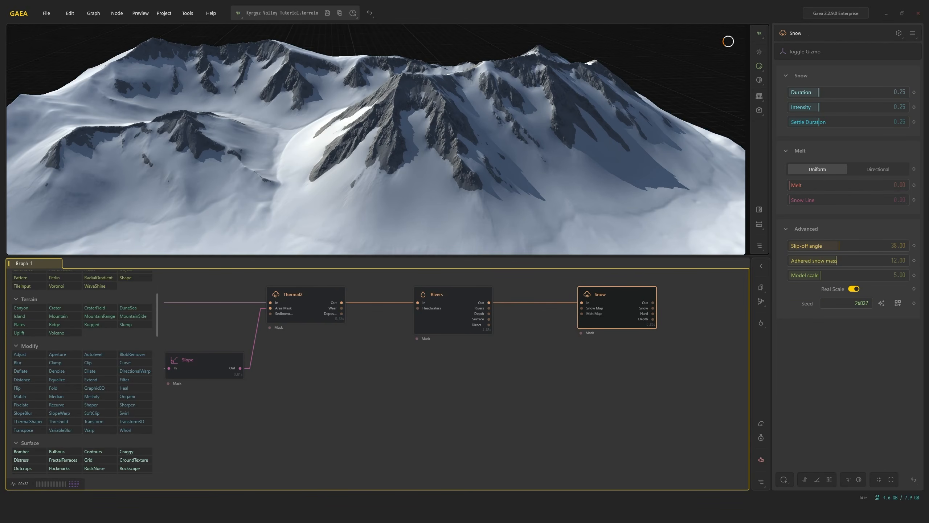
left_click_drag(353, 113, 380, 104)
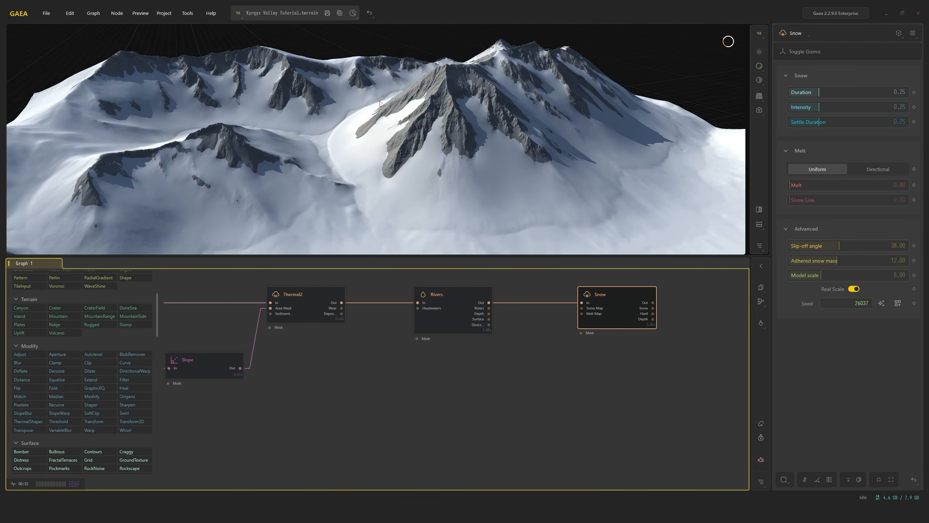
Set the Snow node's Duration to 0.1 and its Intensity to 0.15
left_click_drag(474, 74, 818, 47)
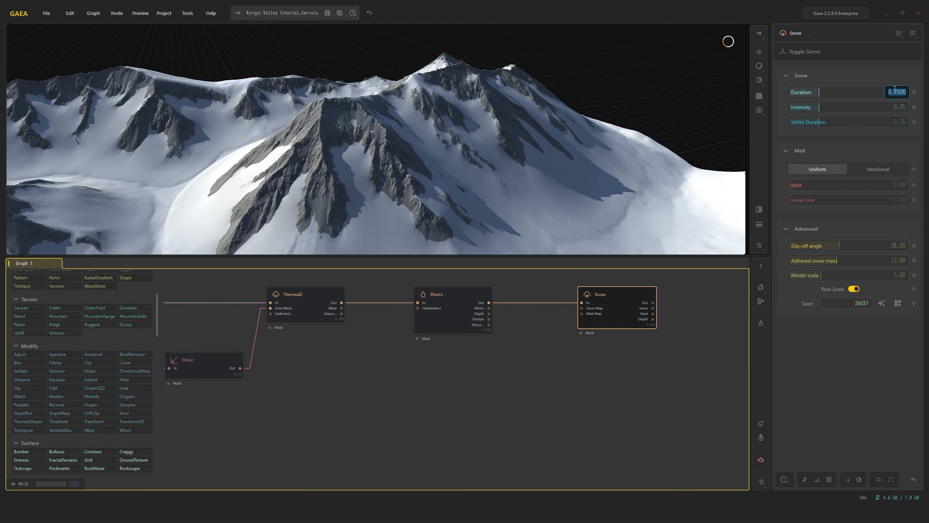
type("1")
key("Return")
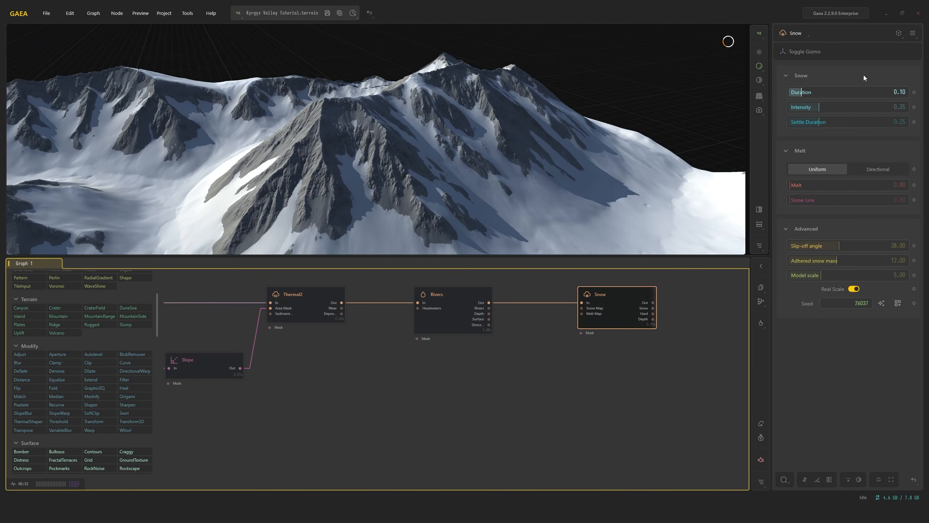
double_click(890, 108)
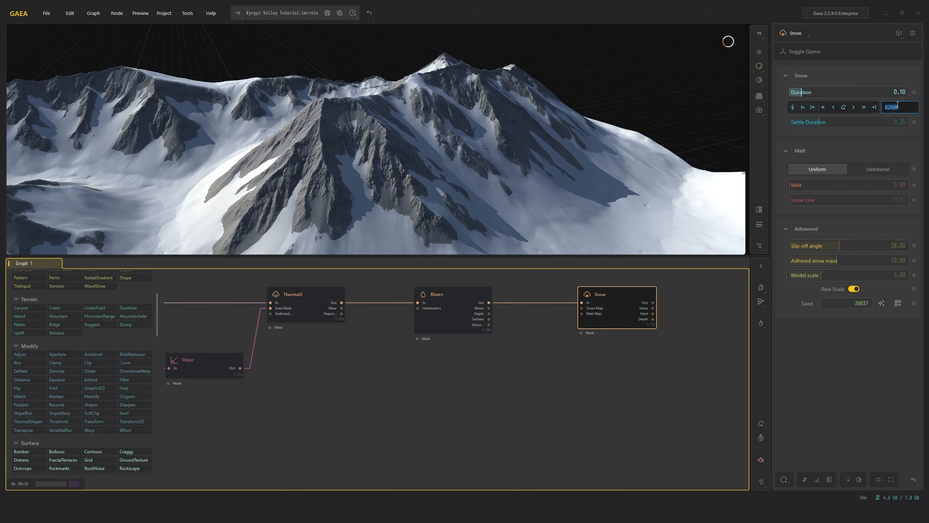
key("Return")
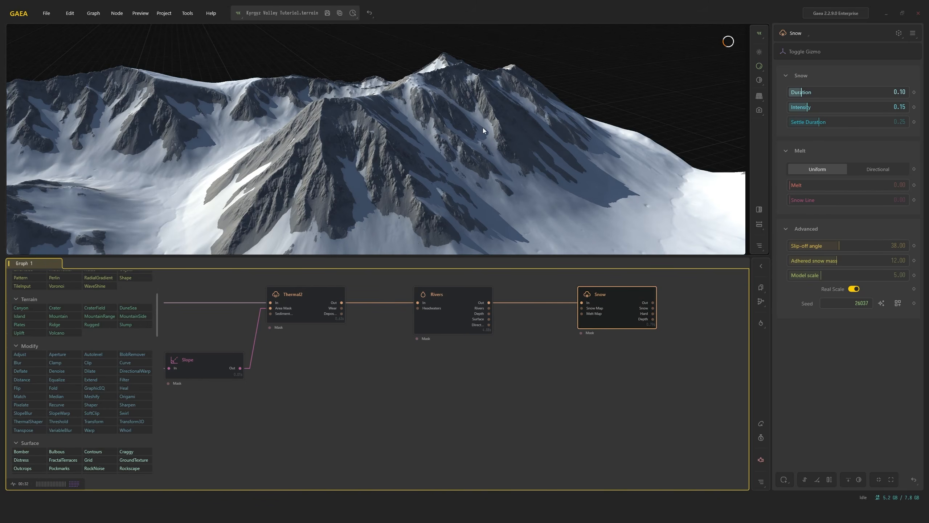
Lower the Snow node's Settle Duration to 0.03 and inspect the snow cover on the peaks
left_click_drag(508, 136, 534, 175)
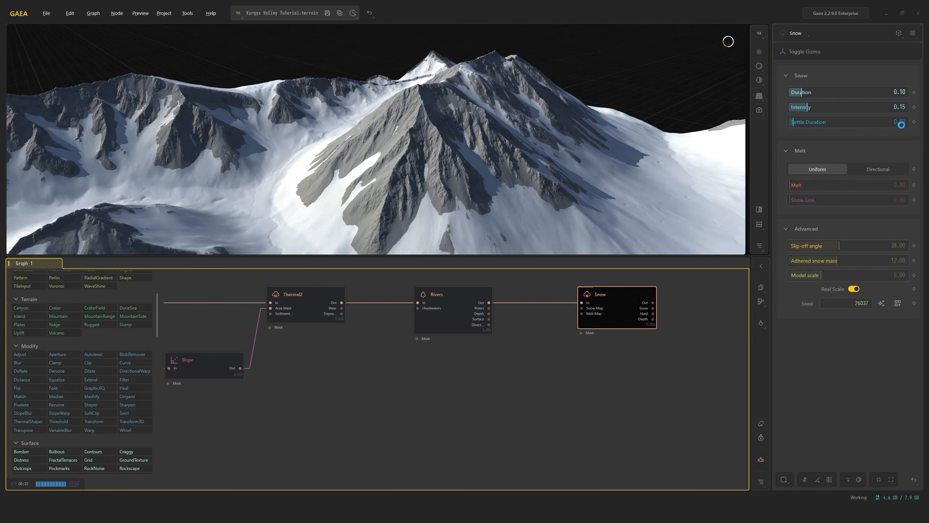
left_click_drag(571, 134, 516, 134)
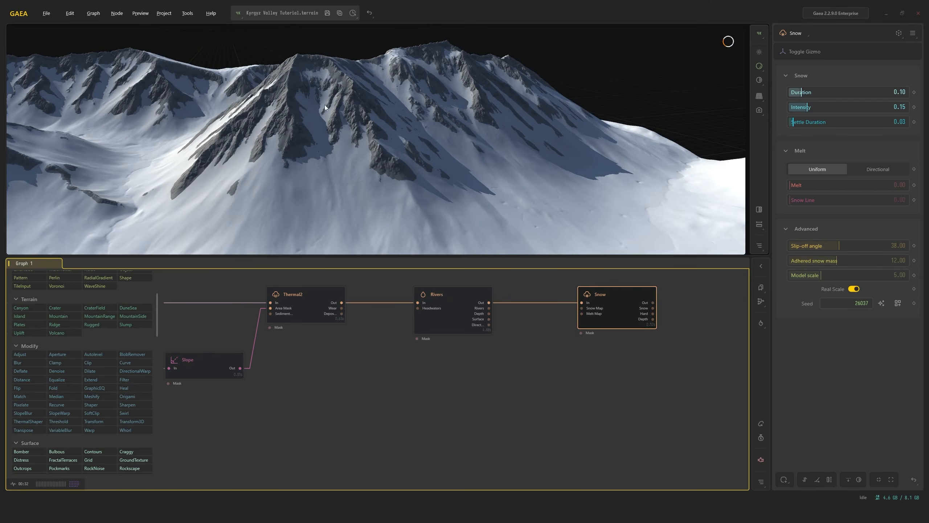
left_click_drag(325, 104, 371, 121)
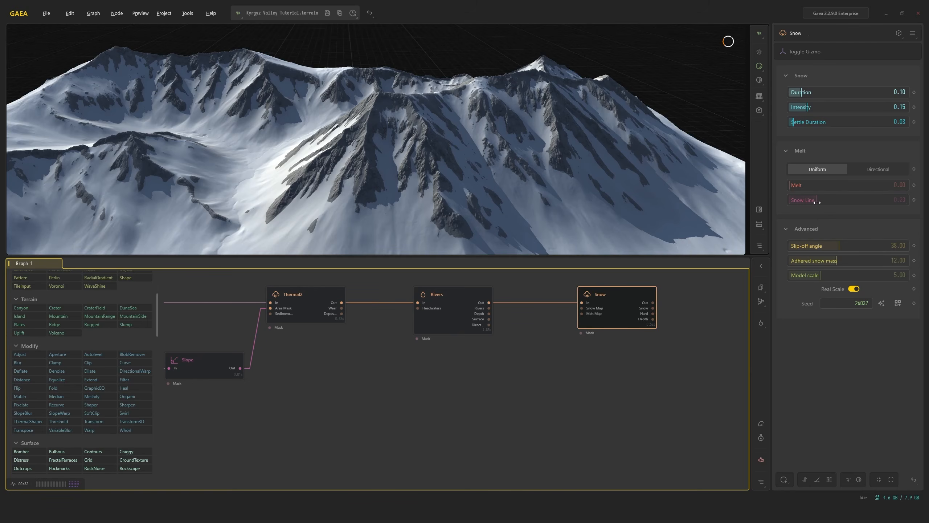
Set the Snow node's Snow Line to 0.31 and Melt to 0.07, and check the remaining summit snow
left_click_drag(816, 201, 826, 200)
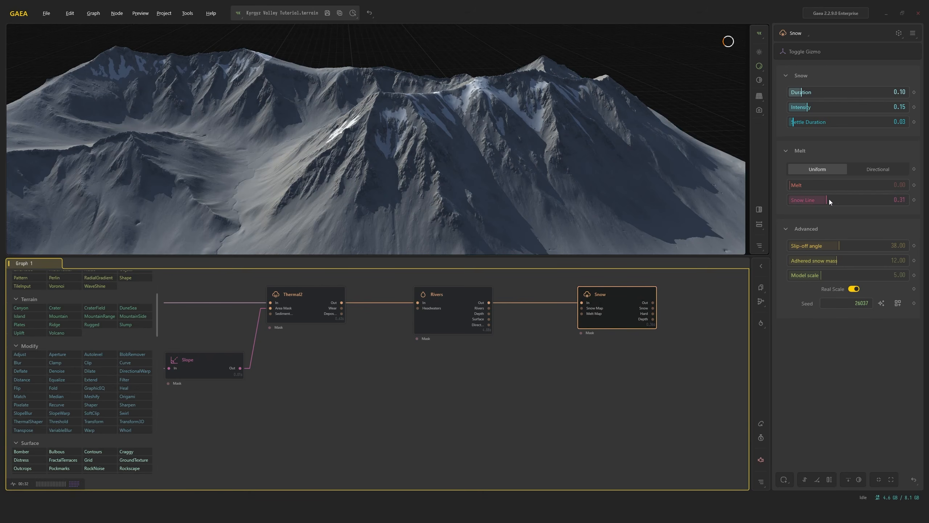
left_click_drag(563, 185, 578, 164)
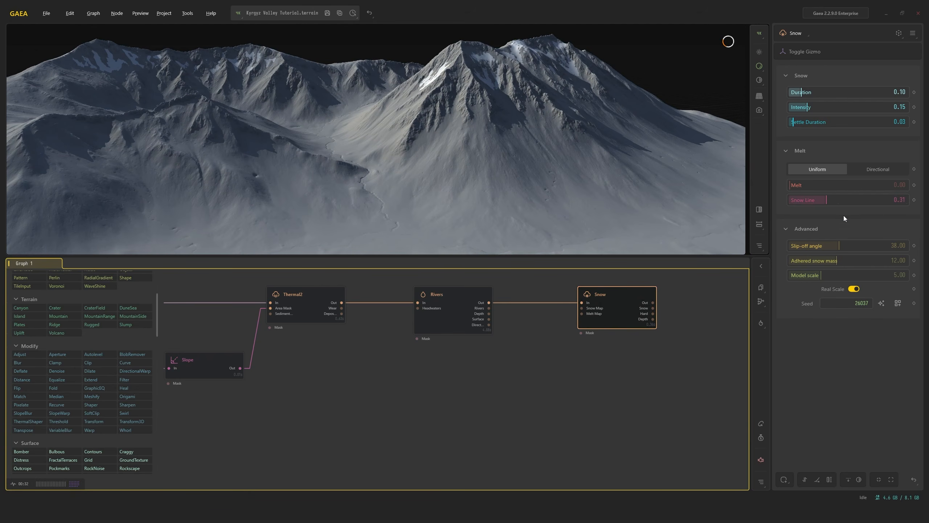
left_click(796, 185)
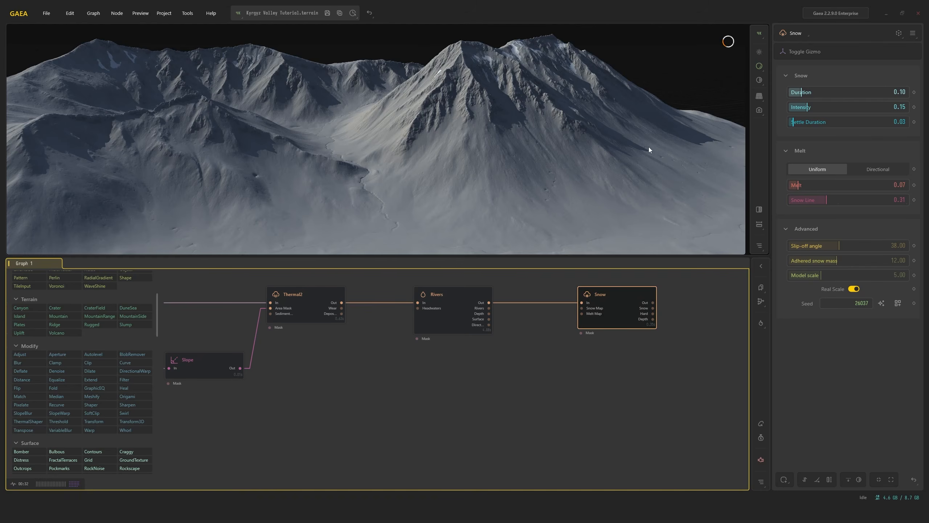
left_click_drag(649, 147, 638, 154)
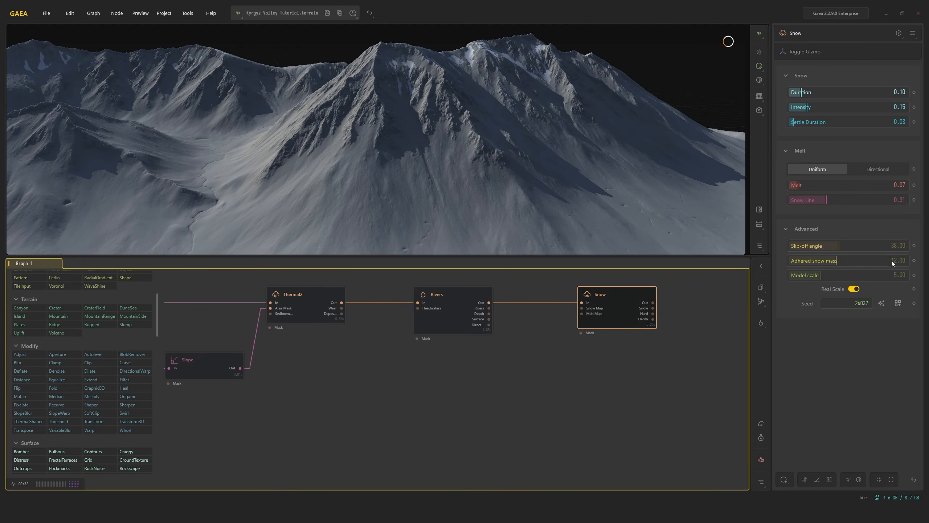
Set the Snow node's Adhered snow mass to 30 and Slip-off angle to 41.07, and check the snow on the far slopes
left_click_drag(891, 260, 909, 260)
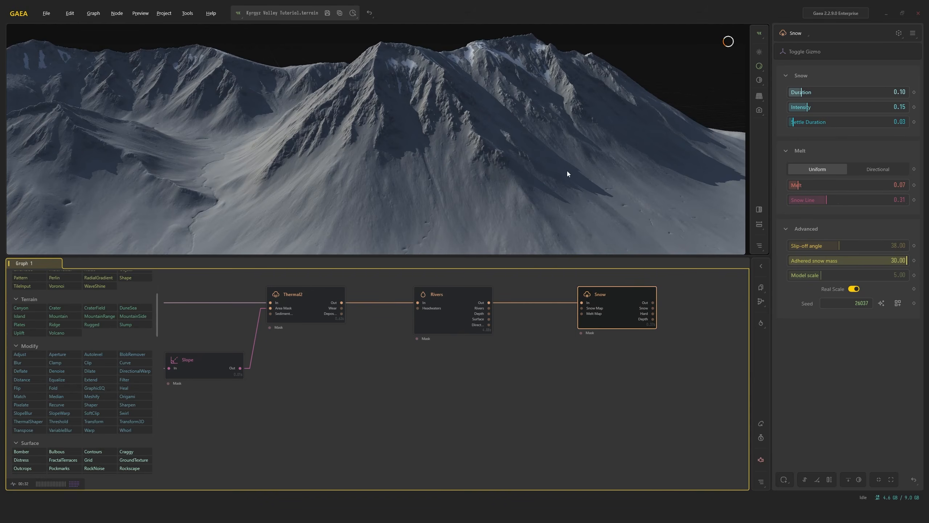
mouse_move(588, 186)
left_mouse_down()
mouse_move(604, 200)
mouse_move(590, 190)
left_mouse_up()
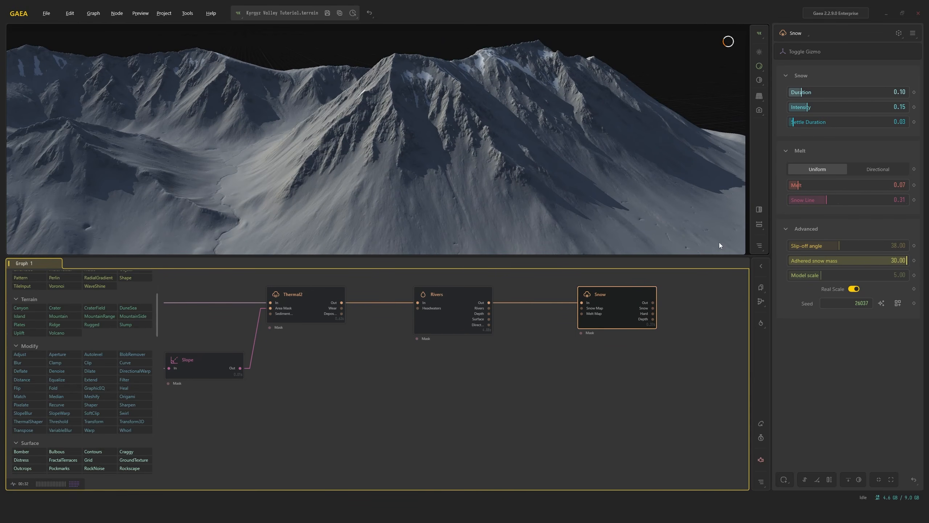
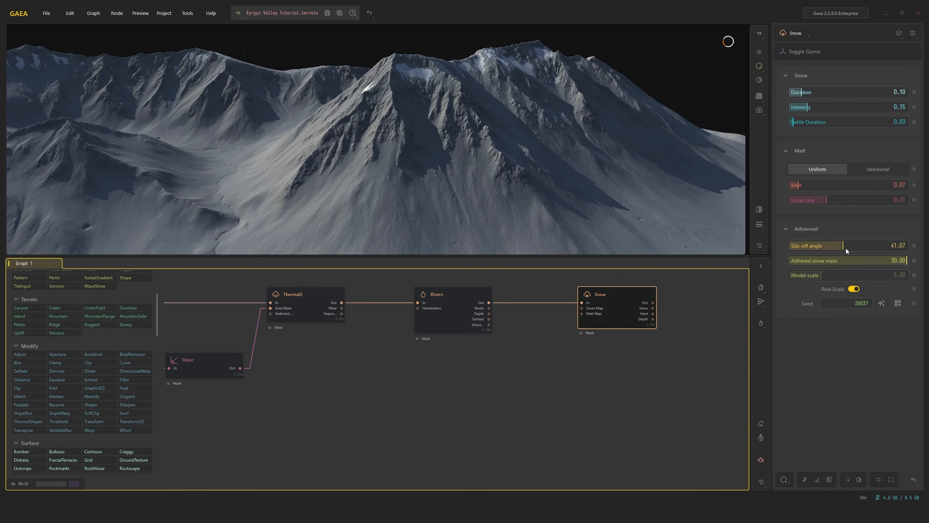
left_click_drag(604, 176, 701, 212)
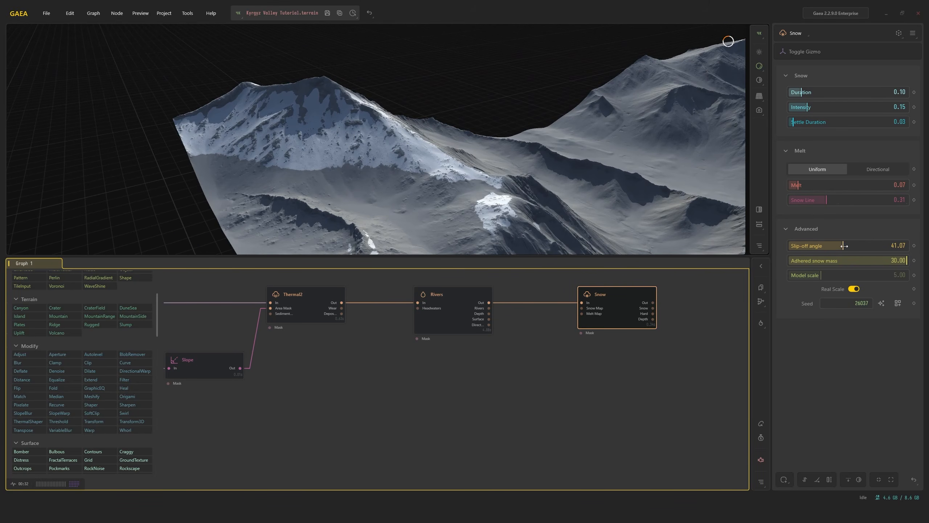
Set the Snow node's Settle Duration to 0 and Slip-off angle to 27.66, and inspect the snow patches on the peaks
left_click_drag(844, 246, 823, 246)
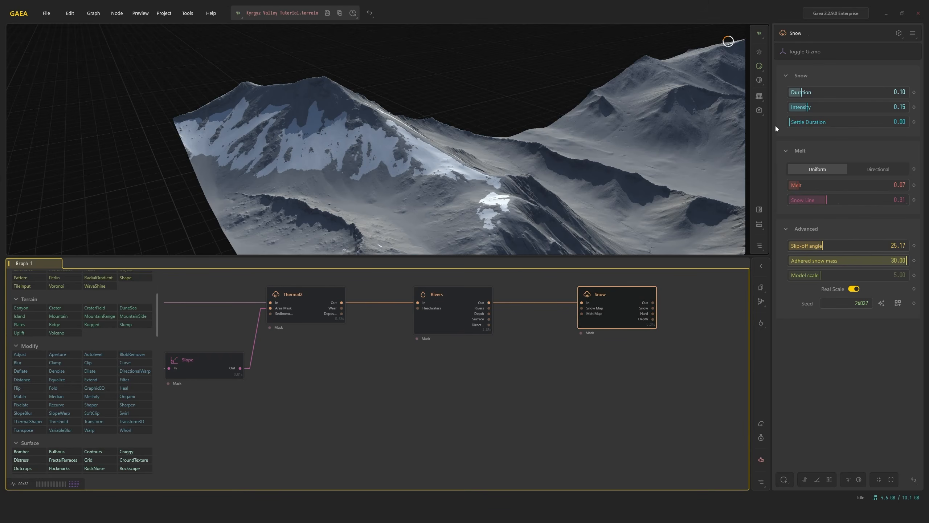
left_click_drag(832, 250, 908, 258)
left_click(859, 260)
left_click(825, 246)
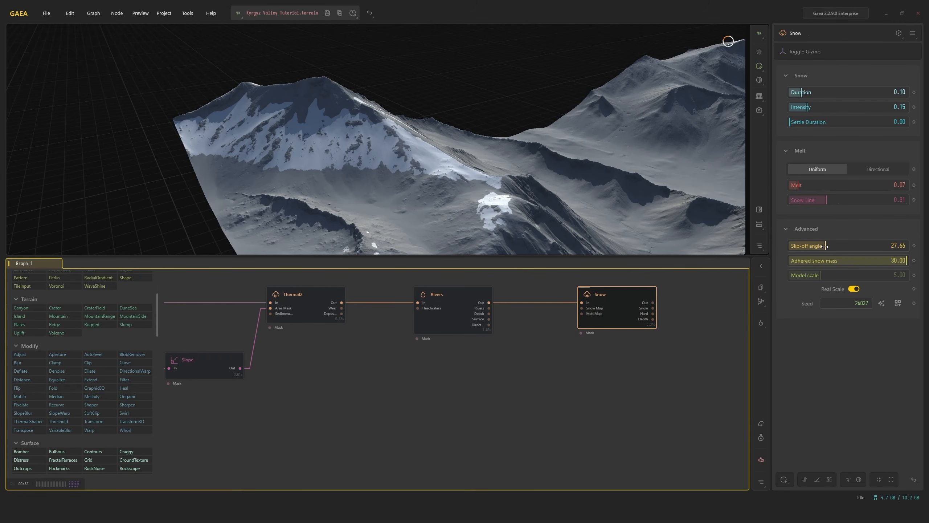
left_click_drag(656, 200, 635, 177)
scroll(660, 194, "up", 3)
scroll(644, 173, "down", 3)
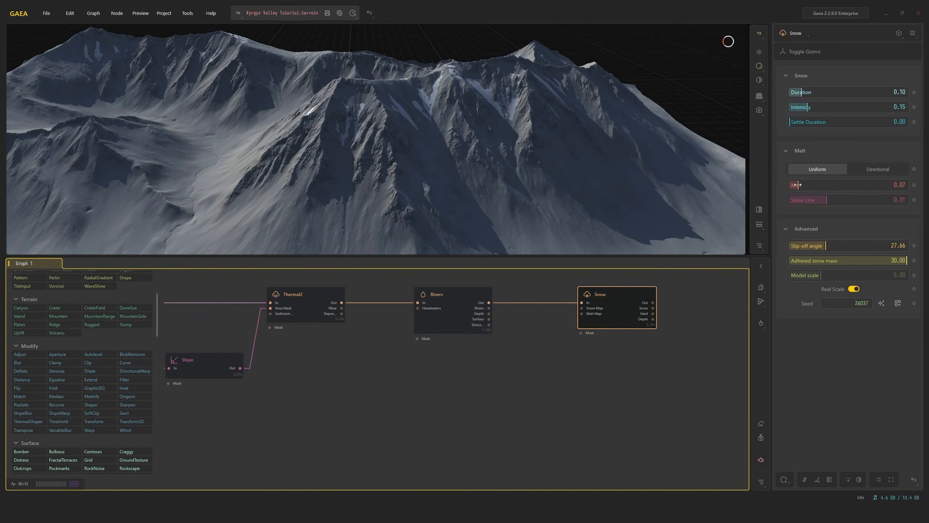
Lower the Snow node's Melt to 0.04 and, after trying a Settle Duration of 0.46, set it to 0.02
left_click_drag(797, 185, 794, 185)
left_click_drag(710, 170, 585, 160)
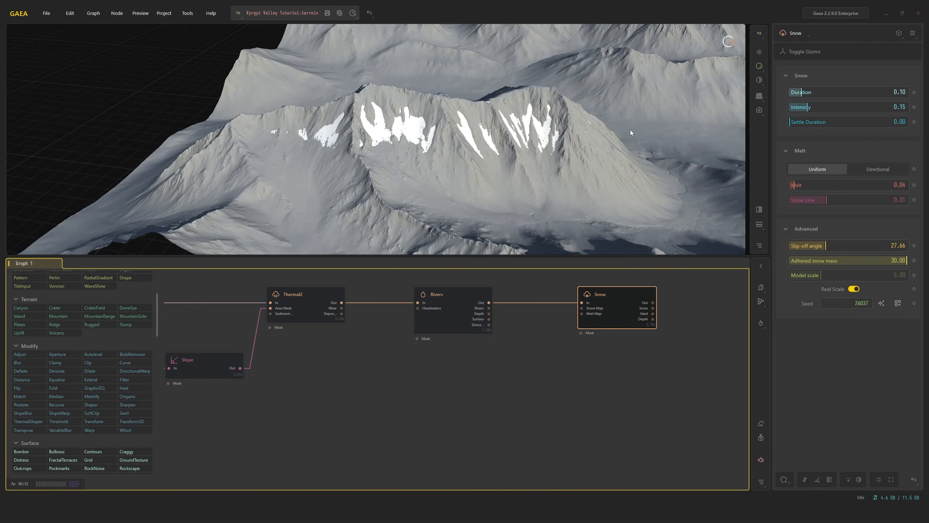
left_click_drag(631, 131, 555, 145)
left_click_drag(806, 125, 843, 123)
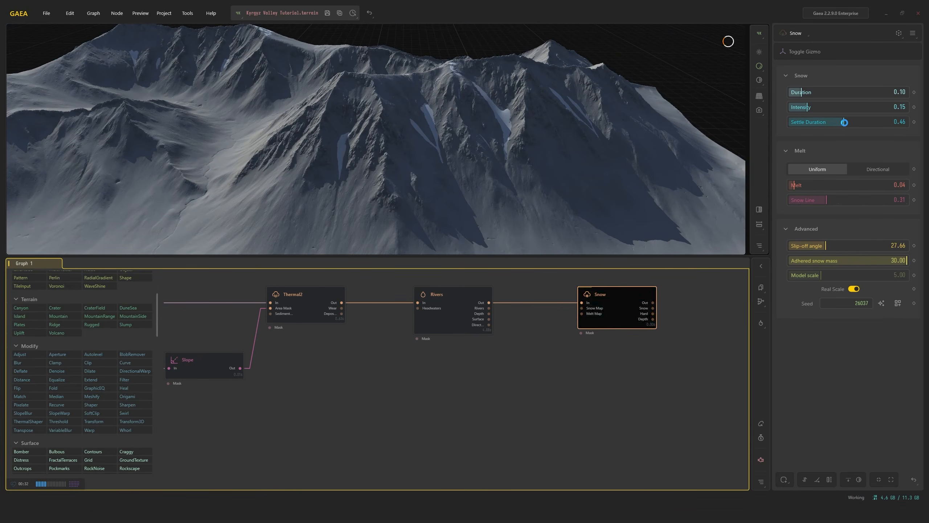
left_click(875, 124)
left_click_drag(875, 124, 697, 123)
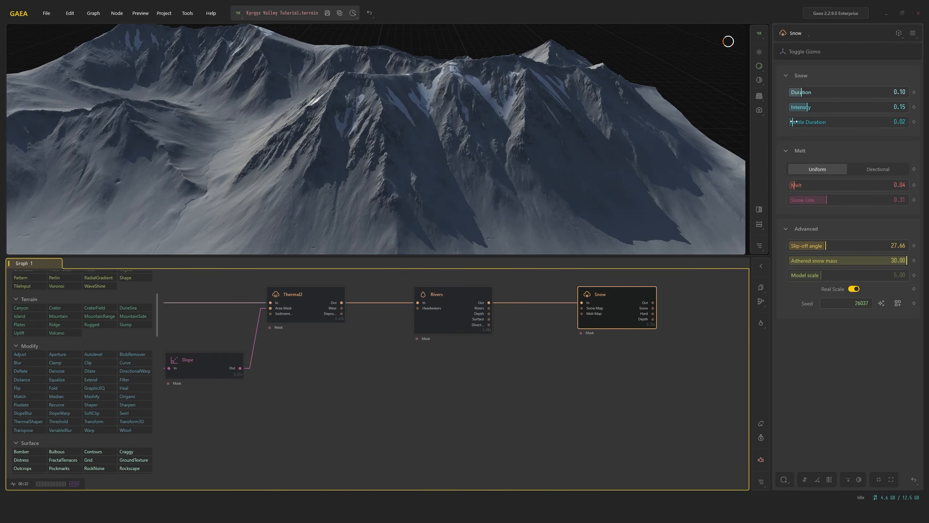
mouse_move(587, 122)
left_mouse_down()
mouse_move(602, 103)
mouse_move(574, 116)
mouse_move(635, 124)
mouse_move(636, 114)
mouse_move(662, 128)
mouse_move(657, 137)
mouse_move(680, 139)
mouse_move(573, 127)
mouse_move(578, 104)
mouse_move(605, 105)
left_mouse_up()
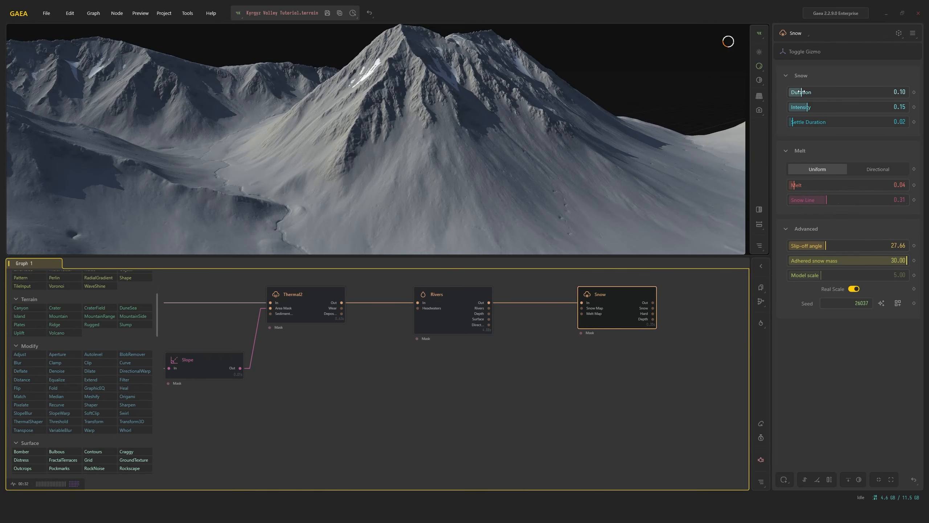
Set the Snow node's Intensity to 0.12 and, after trying a Duration of 0.35, lower the Duration to 0.06
mouse_move(806, 106)
left_mouse_down()
mouse_move(816, 106)
mouse_move(809, 91)
mouse_move(817, 93)
left_mouse_up()
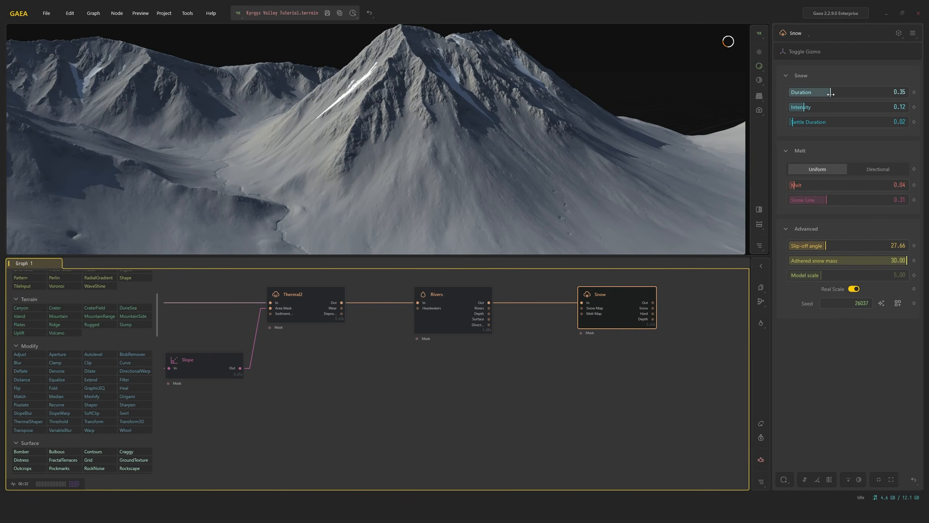
left_click_drag(565, 118, 551, 132)
left_click_drag(821, 92, 798, 92)
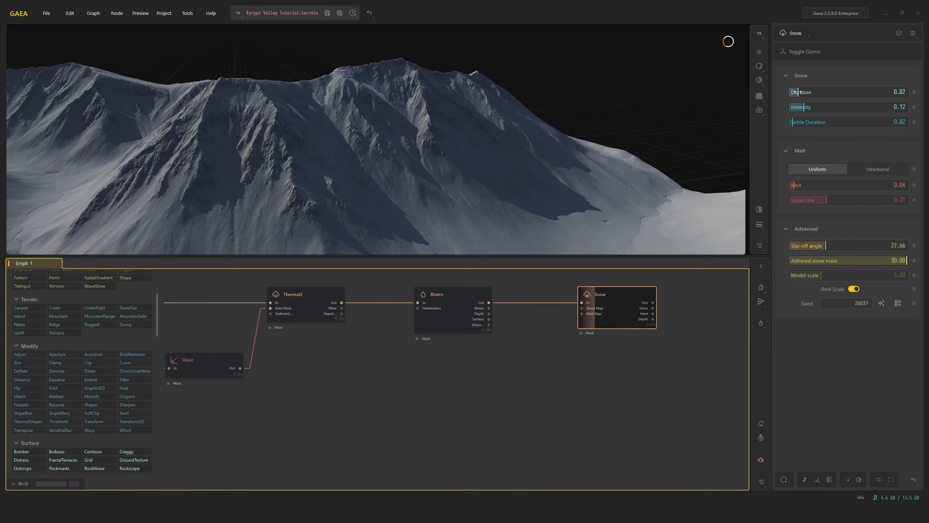
left_click_drag(797, 91, 796, 91)
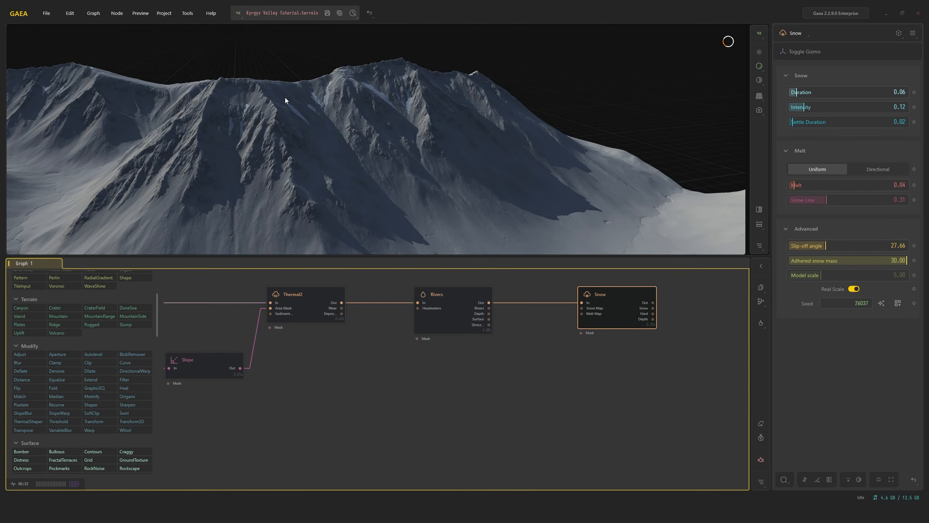
left_click_drag(472, 106, 434, 82)
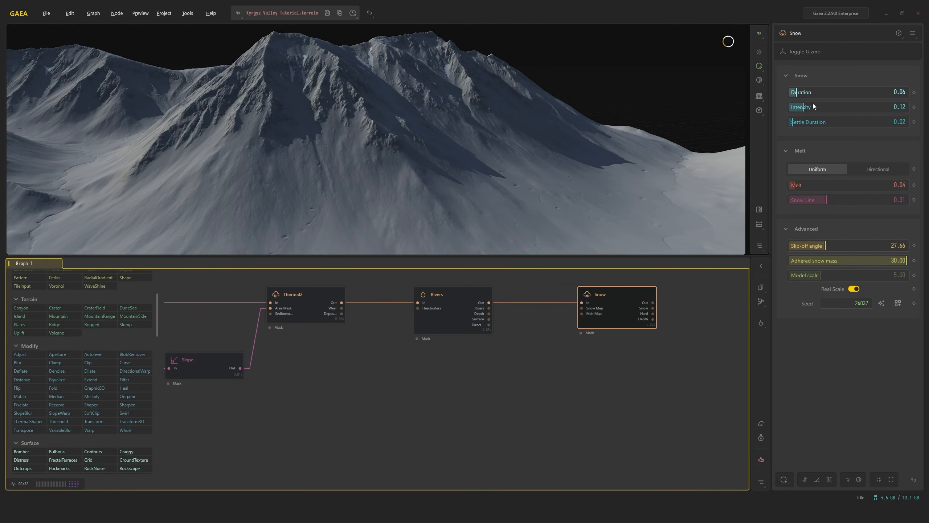
Raise the Snow node's Intensity to 0.38 and check the snow cover across the whole terrain
left_click_drag(805, 108, 834, 107)
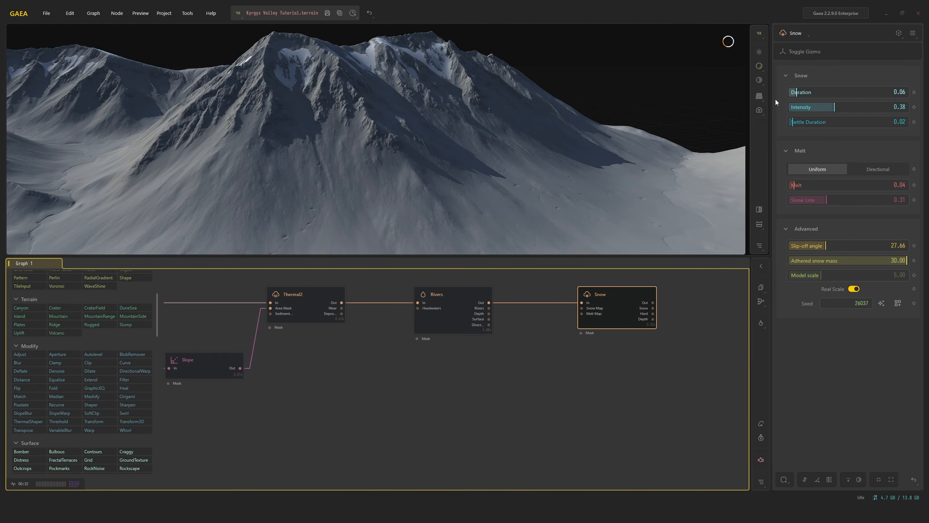
mouse_move(465, 114)
left_mouse_down()
mouse_move(538, 116)
mouse_move(481, 107)
left_mouse_up()
scroll(516, 94, "down", 4)
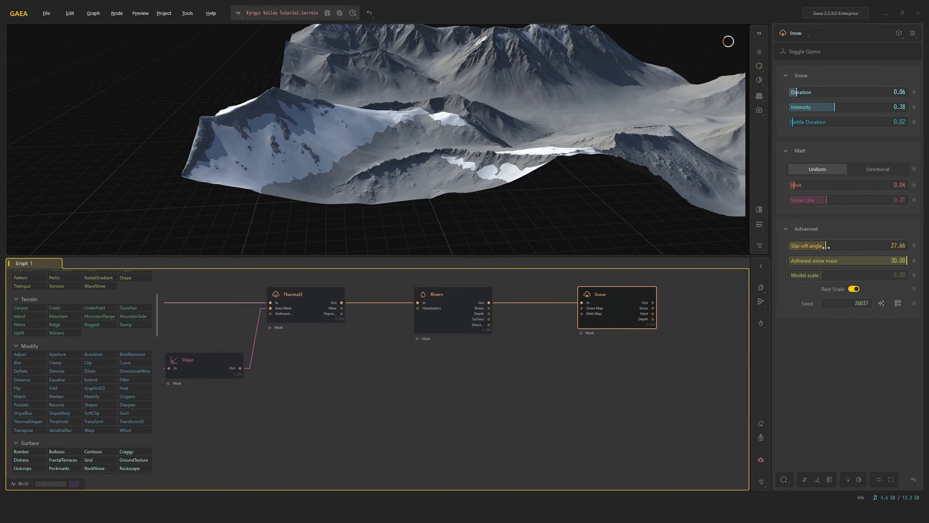
Set the Snow node's Slip-off angle to 24.59 and Melt to 0.09, and check the snow on the peaks
left_click_drag(825, 247, 821, 246)
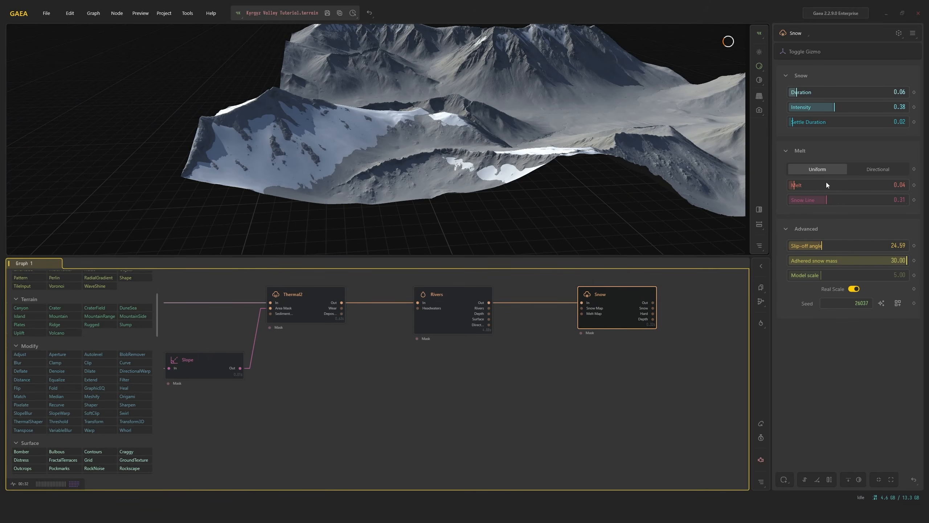
left_click_drag(796, 187, 800, 184)
scroll(600, 96, "up", 6)
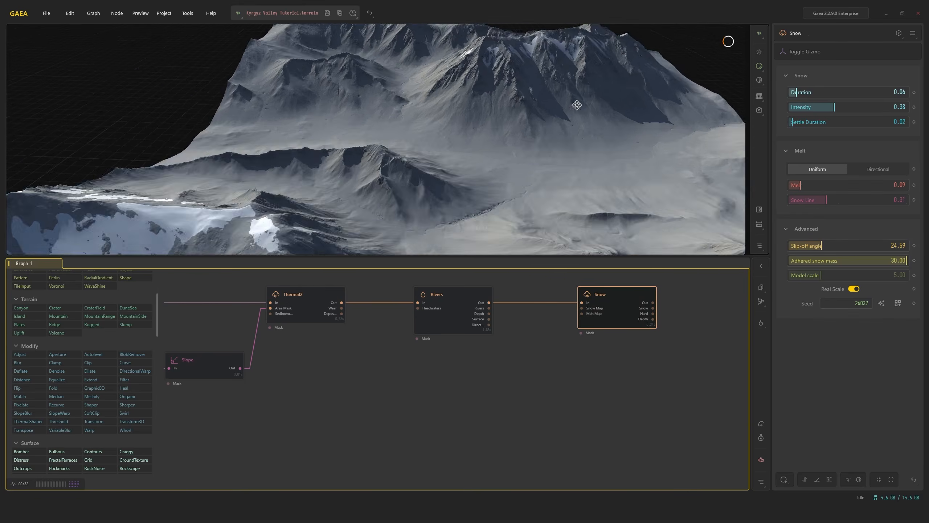
scroll(578, 108, "down", 5)
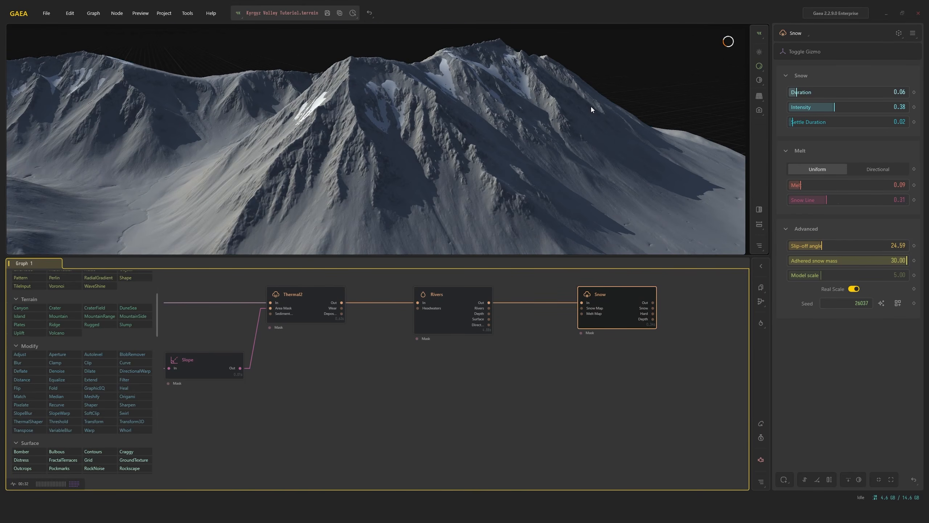
Increase the Snow node's Intensity to 0.50 and review the summit snow from different angles
left_click_drag(812, 106, 848, 106)
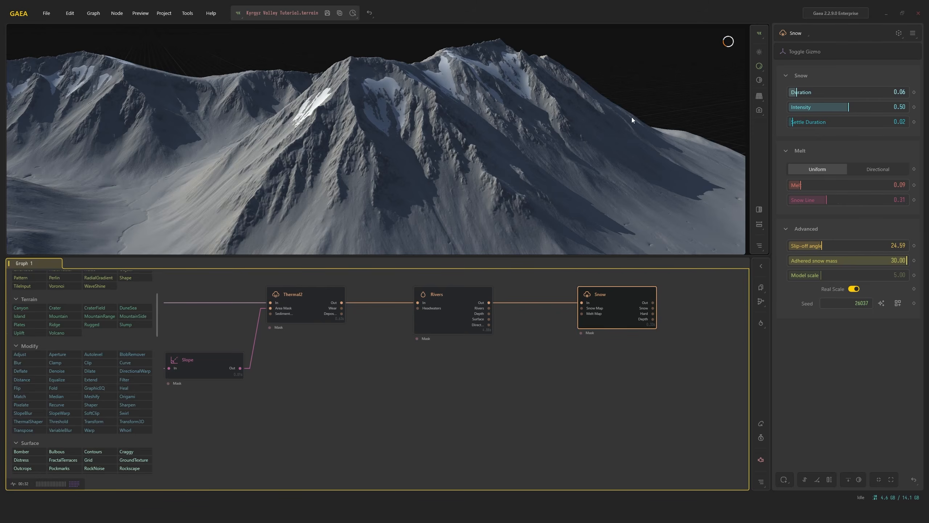
left_click_drag(631, 116, 611, 101)
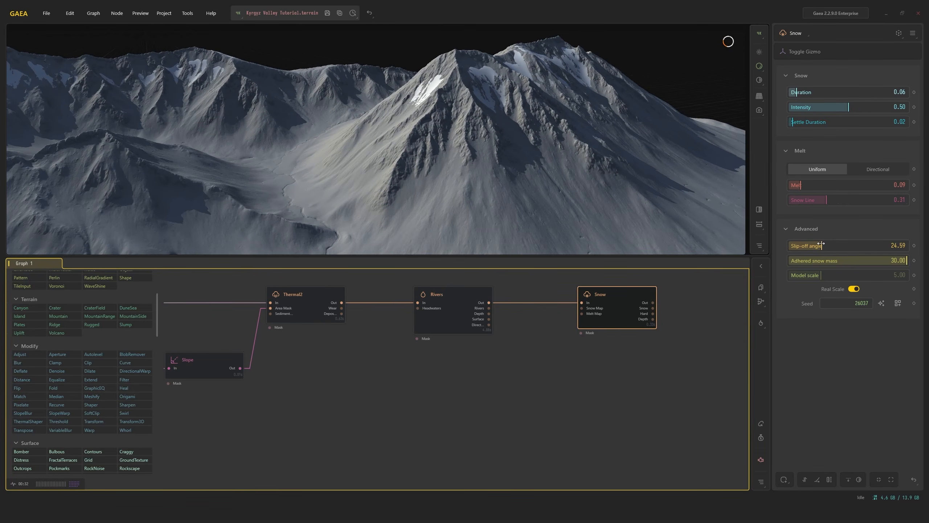
left_click_drag(465, 122, 493, 119)
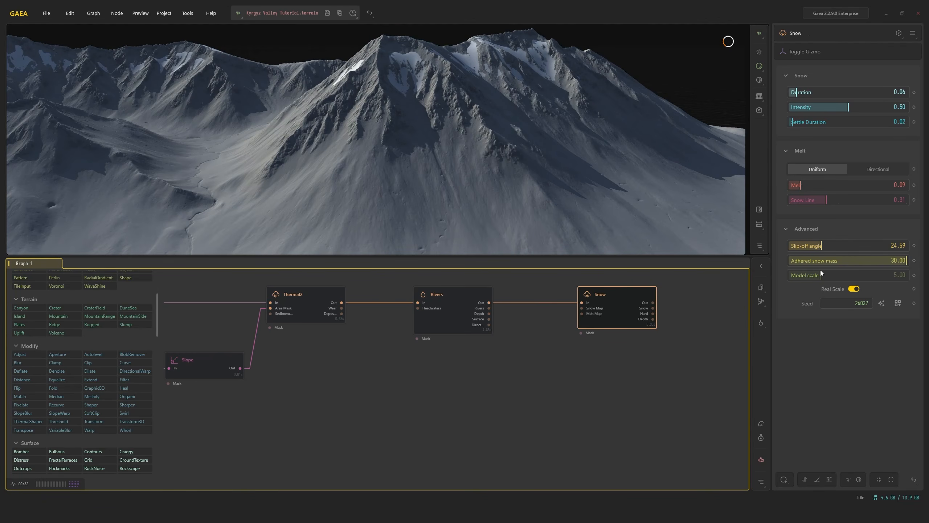
Try a Model scale of 4.54 on the Snow node and restore it to 5
mouse_move(818, 274)
left_mouse_down()
mouse_move(879, 276)
mouse_move(816, 274)
left_mouse_up()
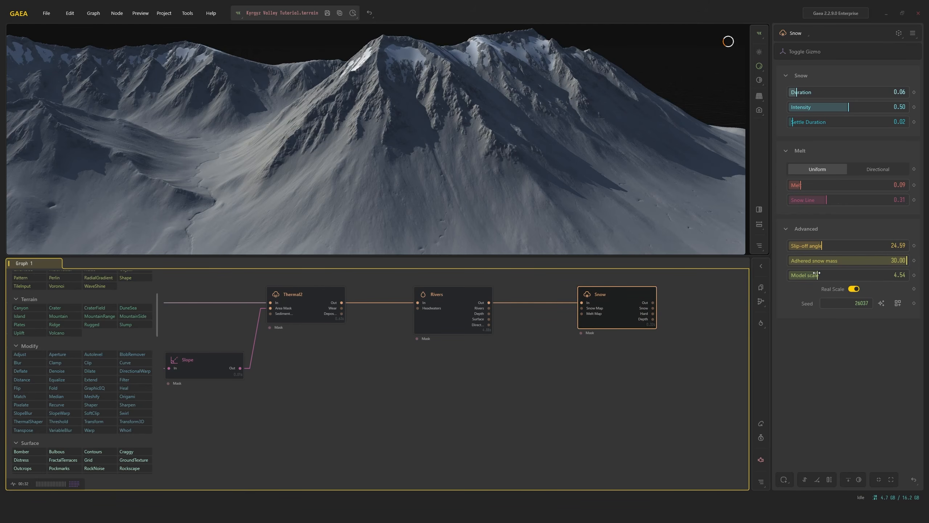
double_click(871, 273)
key("Return")
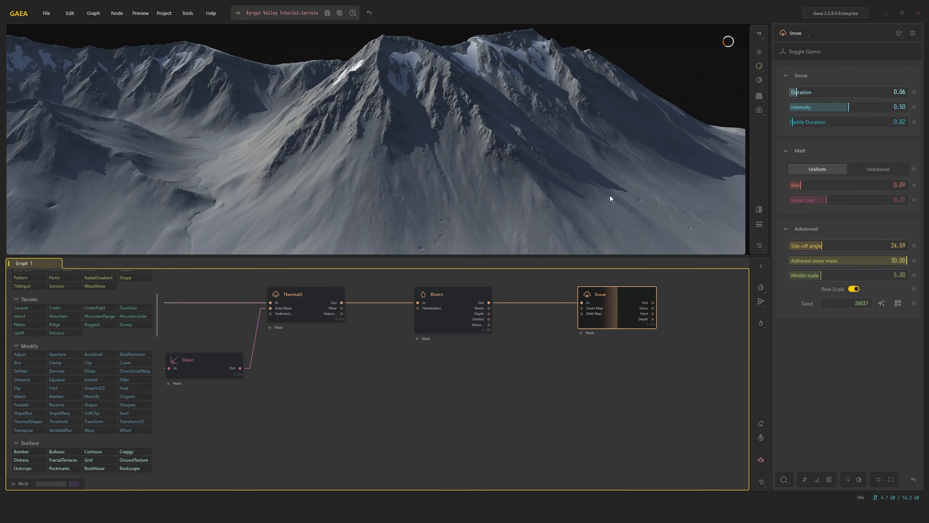
Add an Influence modifier to the Snow node and set its value to 0.8
left_click_drag(610, 196, 587, 200)
left_click(783, 479)
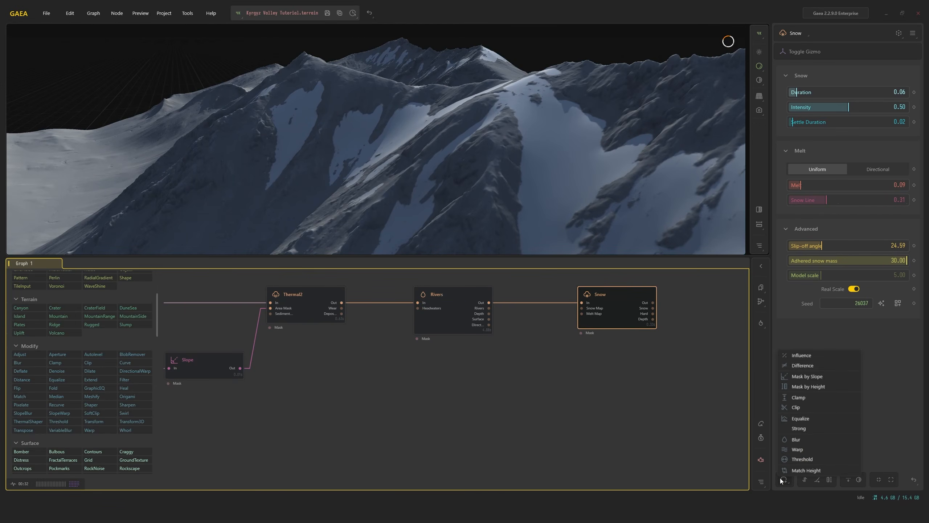
left_click(822, 357)
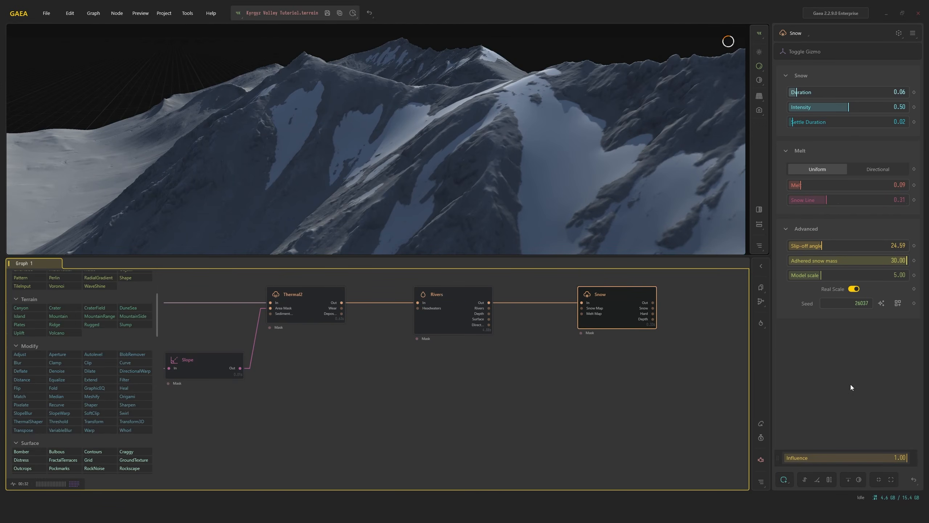
double_click(898, 457)
type(".8")
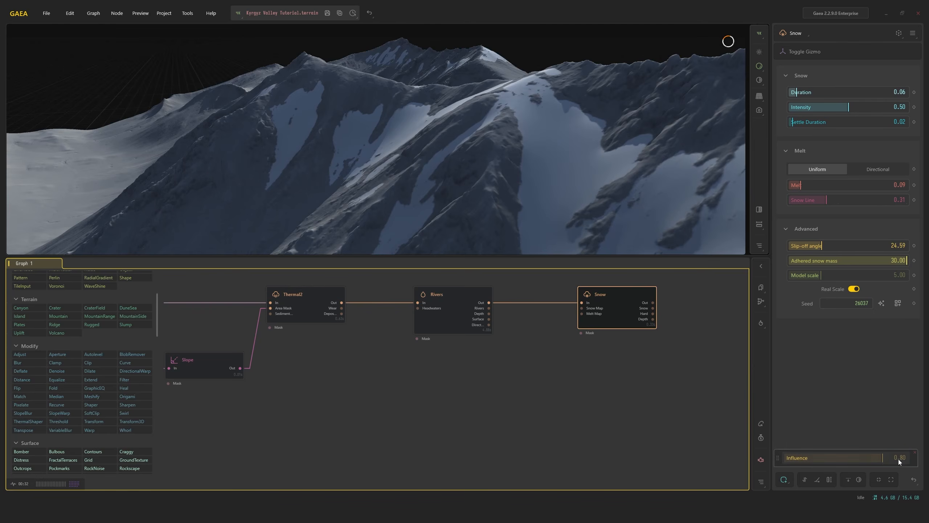
key("Return")
Examine the softened snow patches on the ridges and summits up close and from several sides
scroll(590, 188, "up", 5)
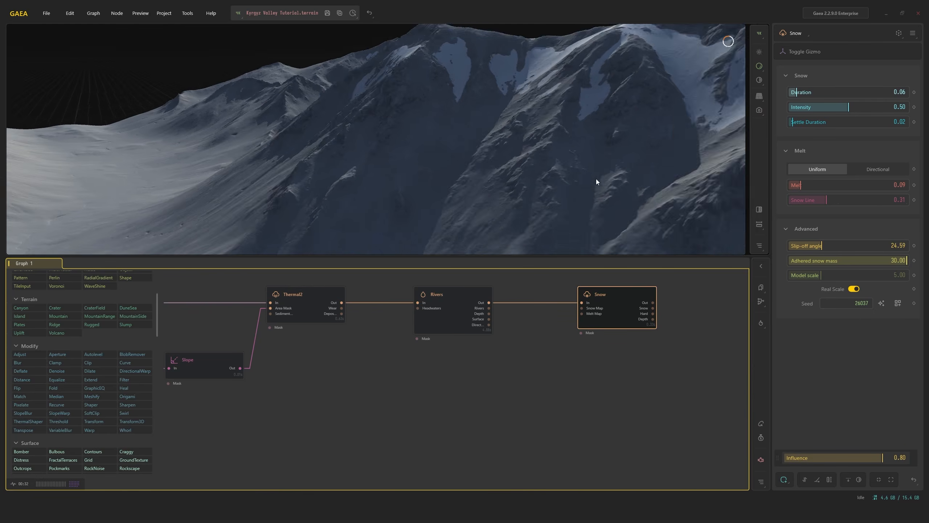
scroll(589, 170, "down", 5)
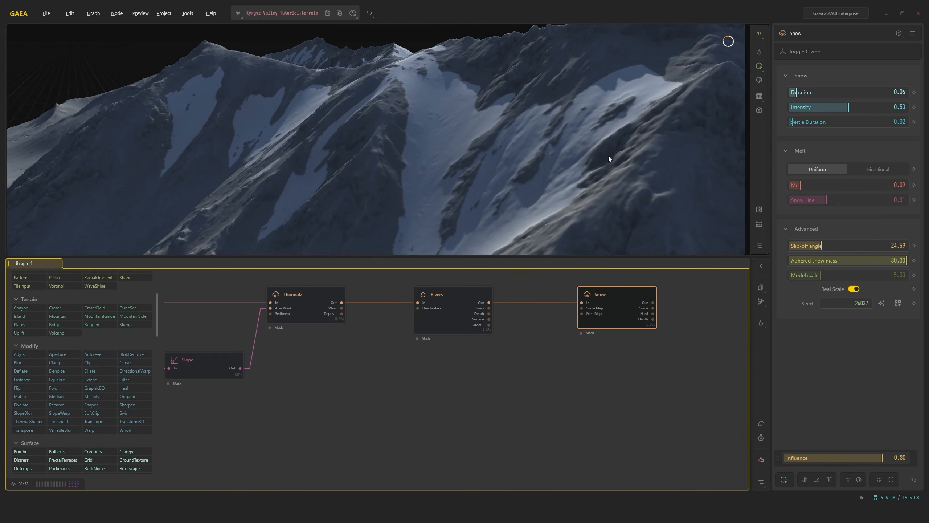
left_click_drag(608, 155, 553, 159)
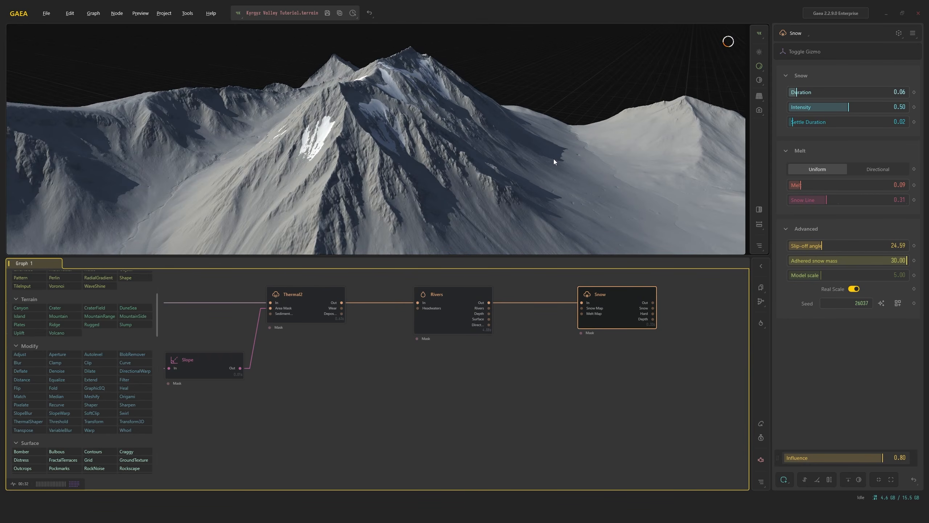
scroll(554, 160, "up", 6)
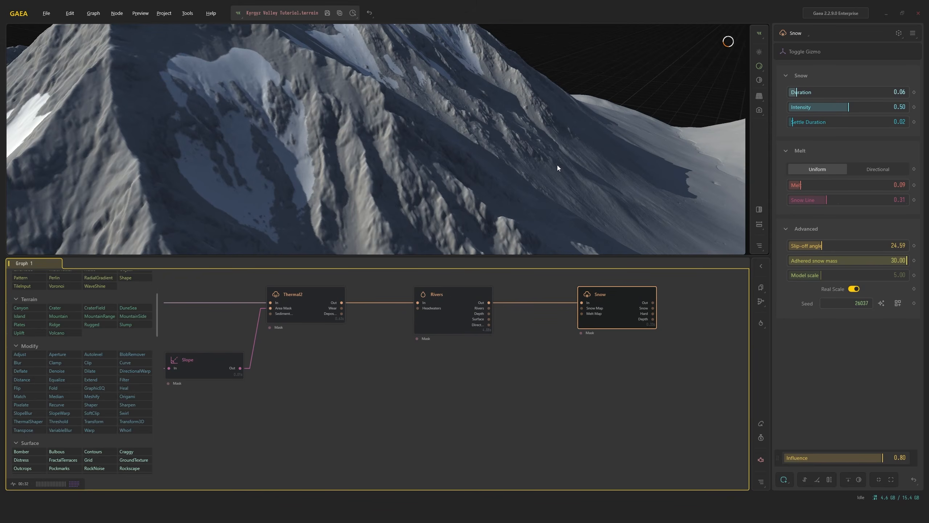
left_click_drag(557, 164, 530, 151)
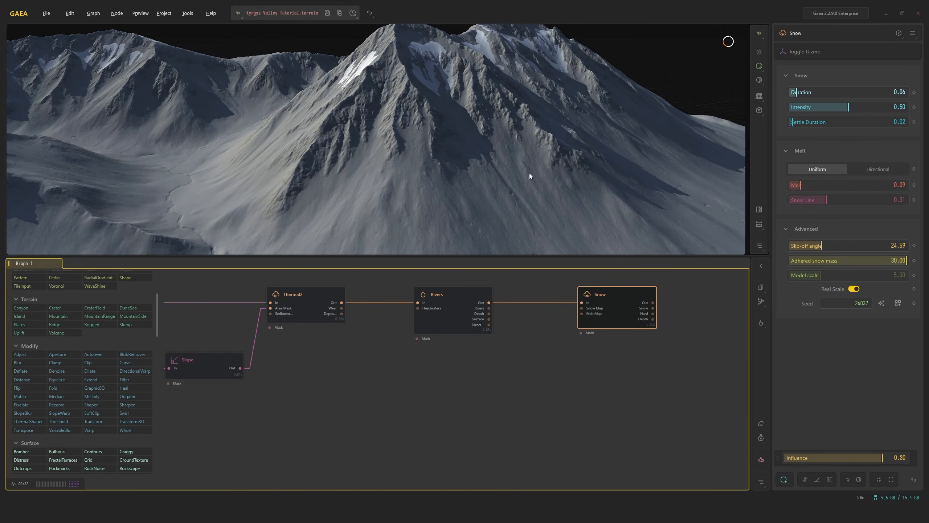
left_click_drag(558, 198, 540, 218)
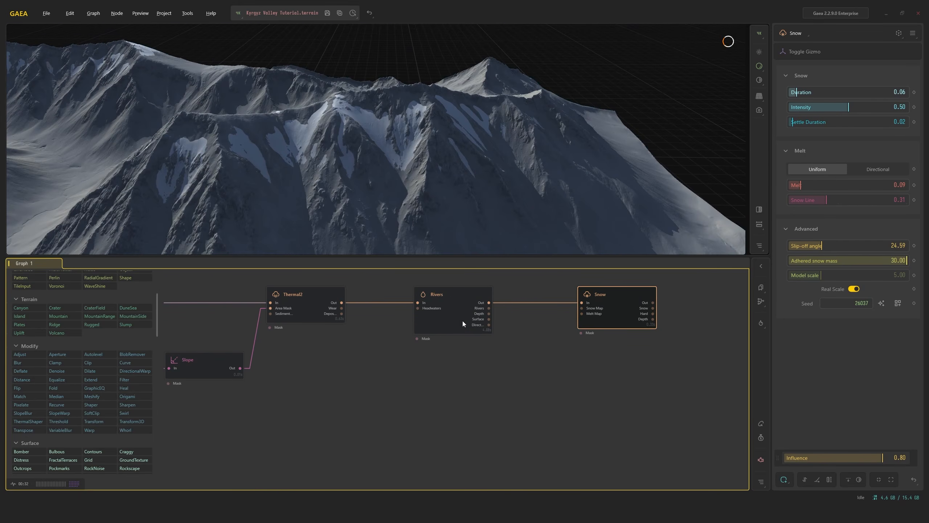
left_click_drag(477, 208, 541, 228)
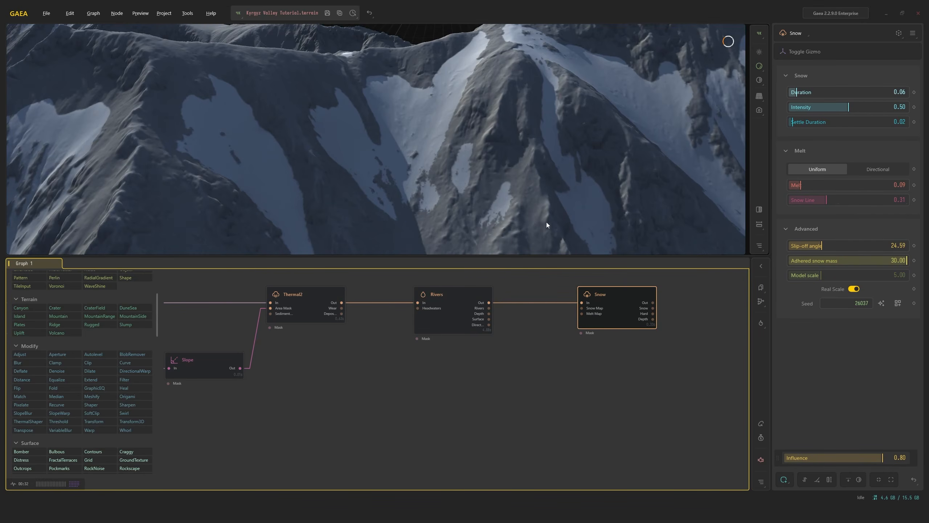
Try Influence values of 0 and 0.87 on the Snow node and restore it to 0.8
left_click(440, 311)
left_click(595, 303)
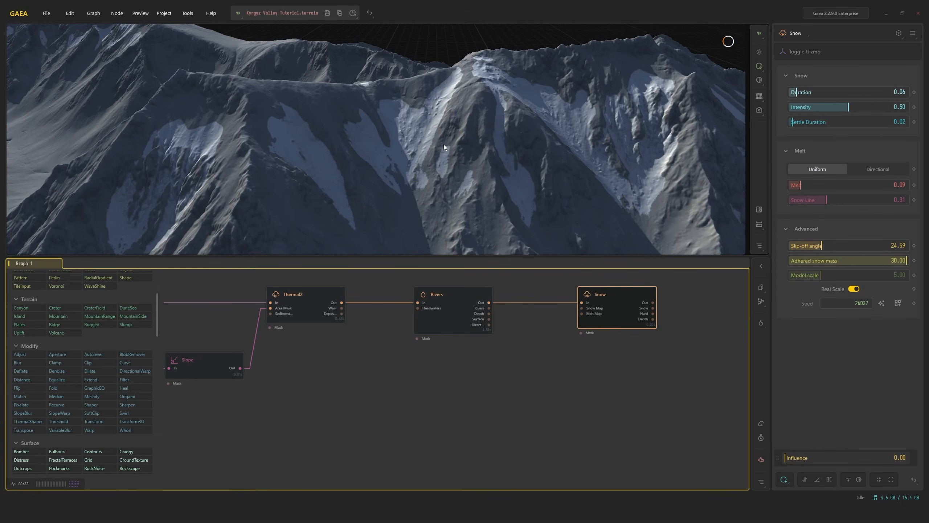
scroll(447, 150, "up", 5)
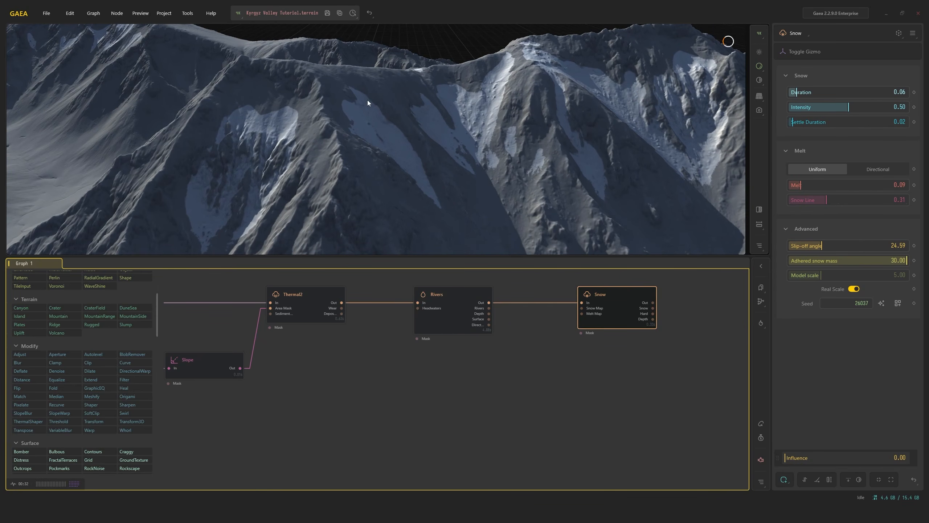
left_click(892, 460)
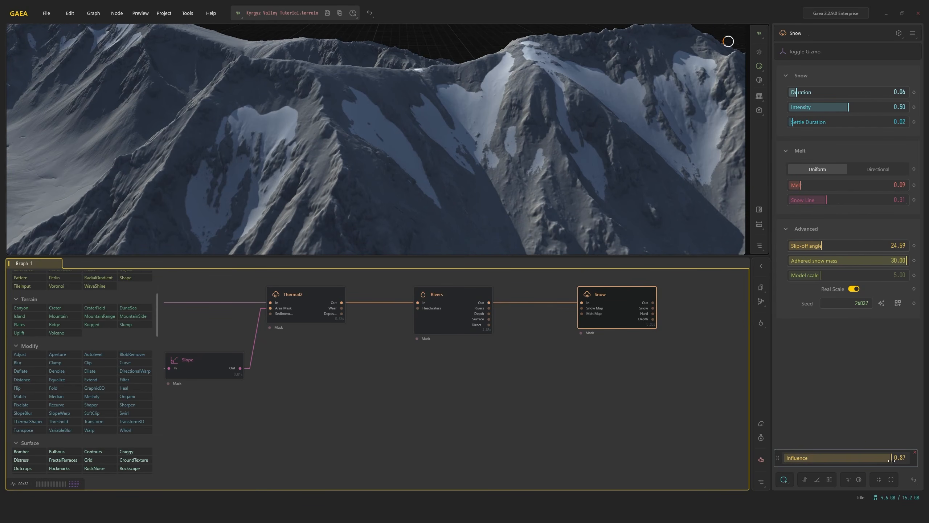
right_click(892, 461)
Compare the terrain at the Rivers node with the Snow result, examining the ridges up close and from several sides
left_click(478, 309)
left_click(597, 296)
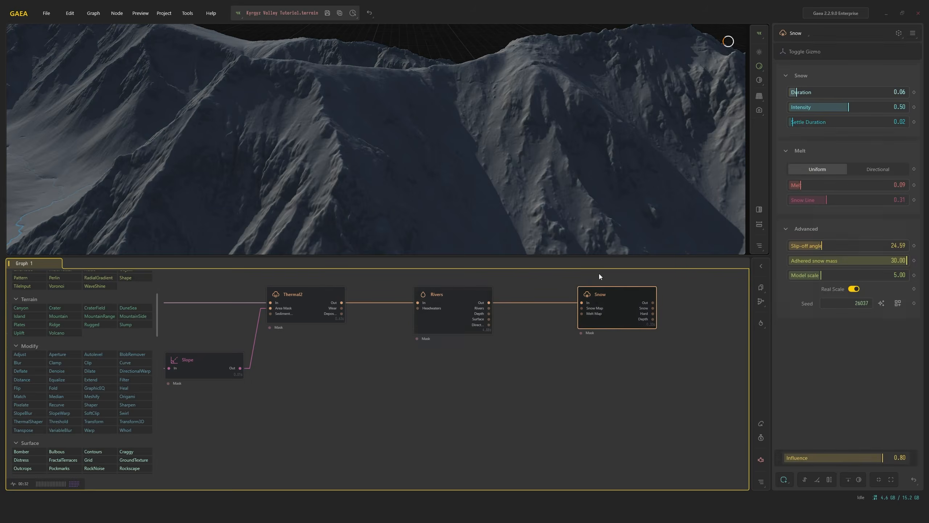
left_click_drag(607, 211, 604, 206)
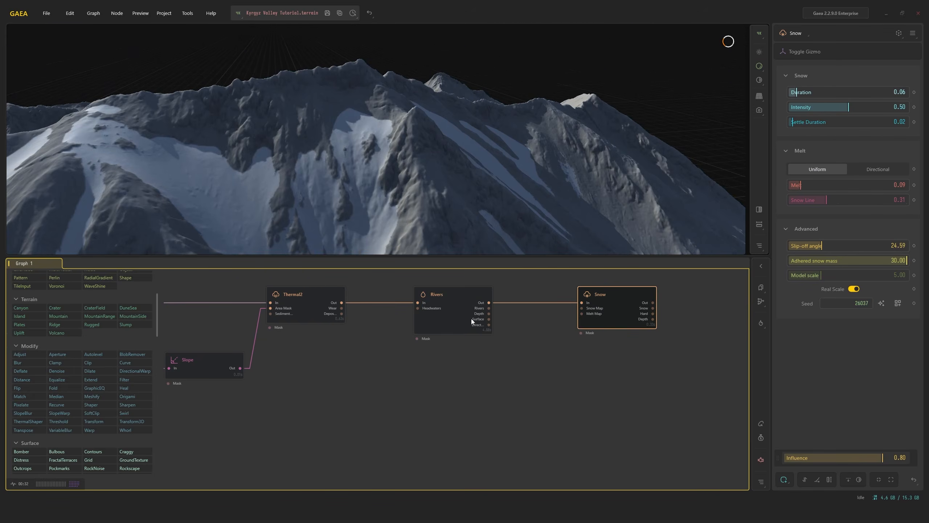
left_click(471, 318)
left_click(604, 292)
scroll(491, 205, "up", 3)
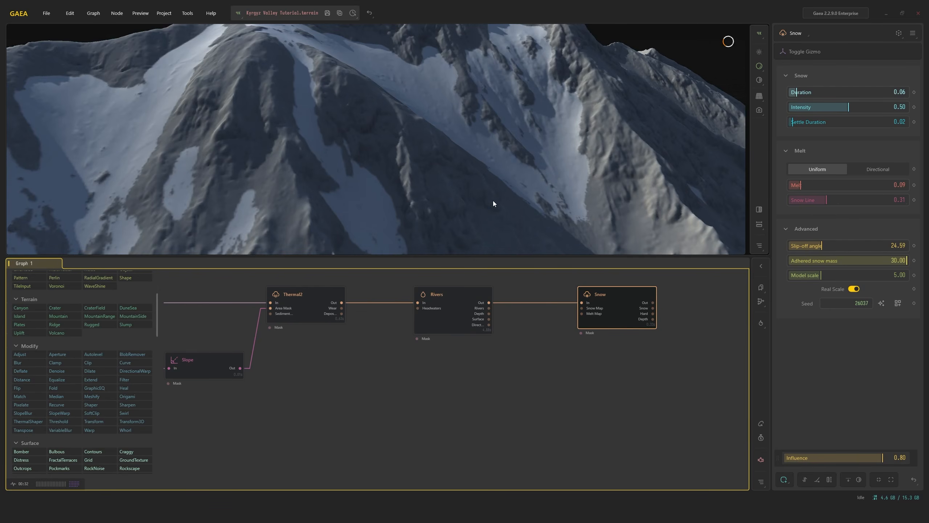
scroll(541, 149, "down", 3)
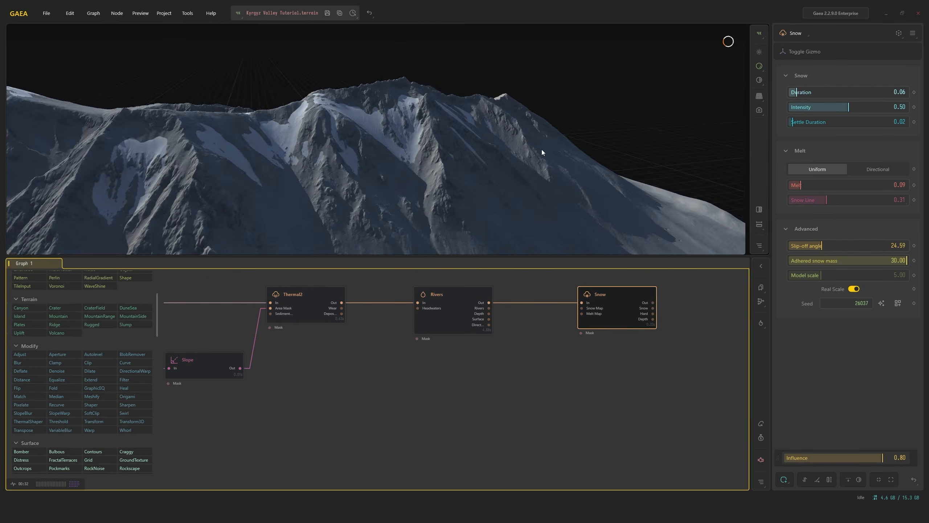
left_click_drag(541, 150, 424, 172)
scroll(551, 138, "down", 4)
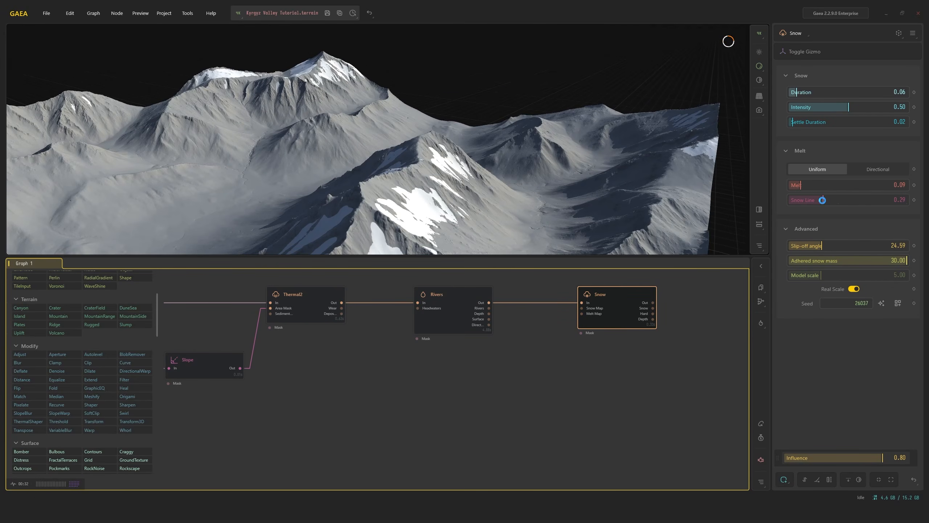
Set the Snow node's Snow Line to 0.28 and its Intensity to 0.26
left_click_drag(822, 200, 822, 200)
left_click_drag(703, 190, 516, 183)
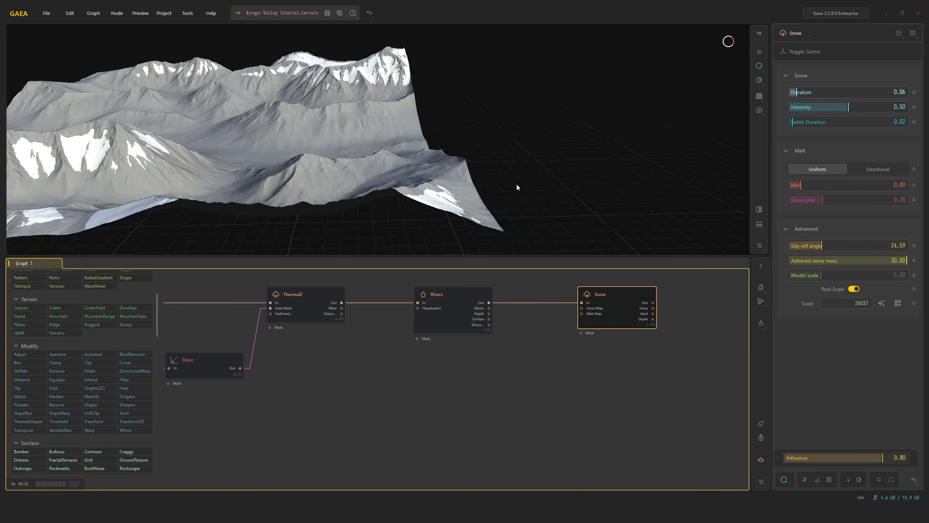
scroll(516, 183, "up", 8)
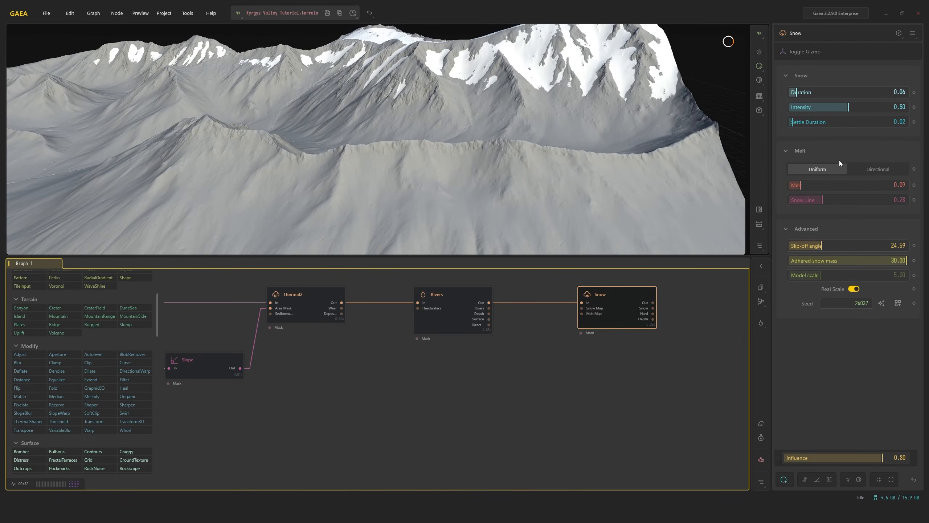
left_click_drag(830, 110, 820, 108)
left_click_drag(677, 112, 595, 126)
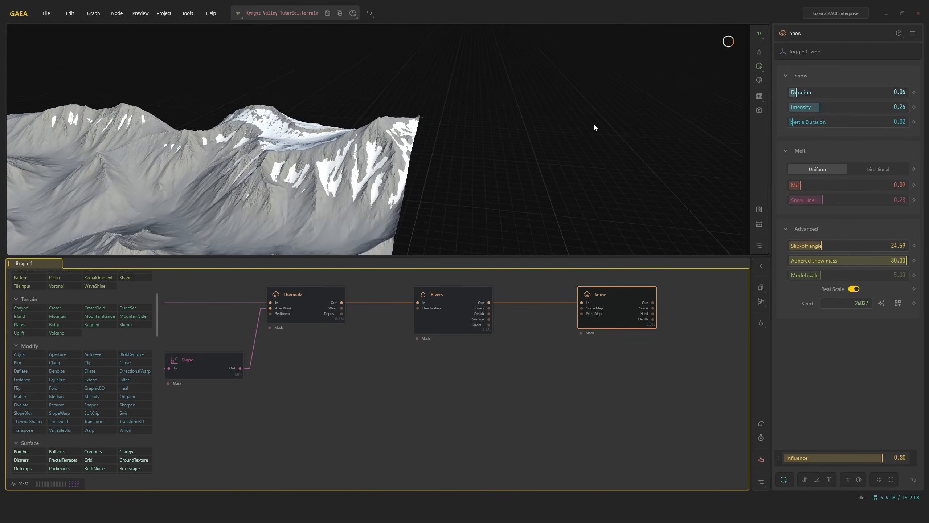
scroll(621, 132, "up", 4)
Set the Snow node's Melt to 0.16 and its Slip-off angle to 45.50
left_click(808, 185)
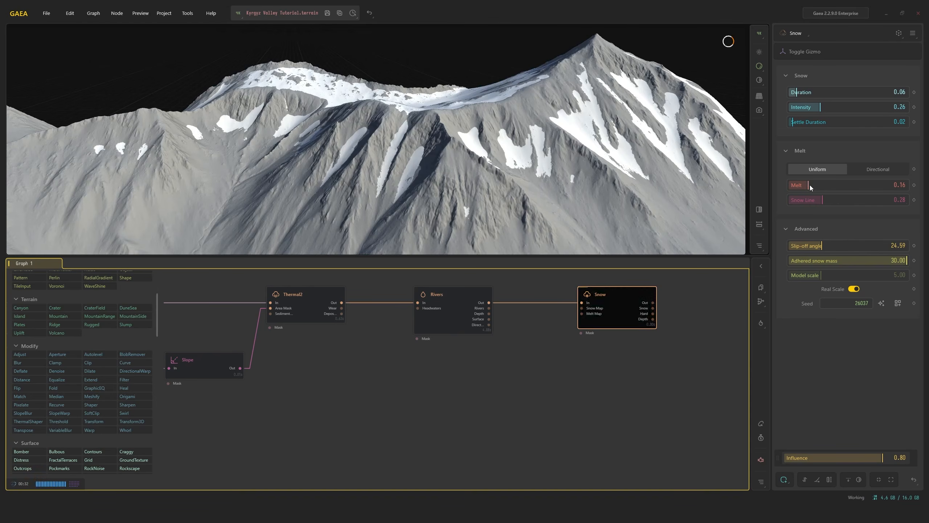
left_click_drag(695, 175, 632, 183)
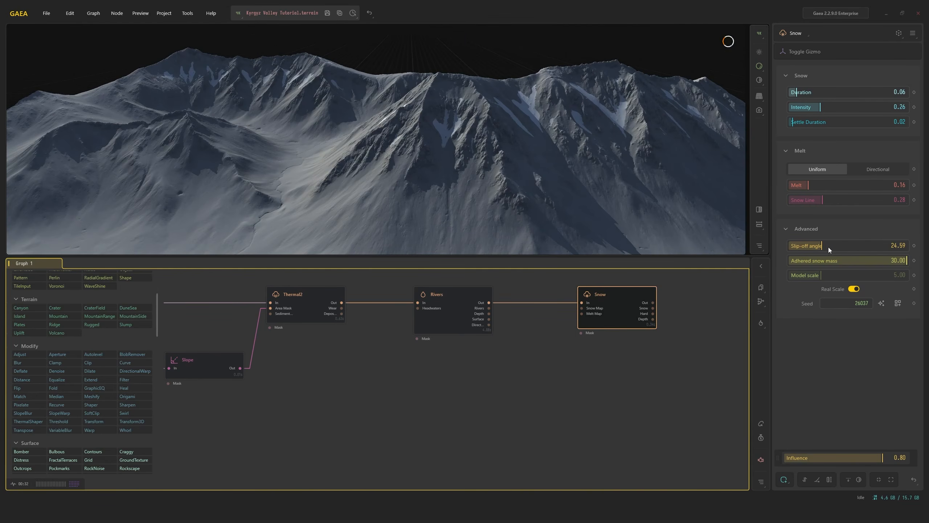
left_click_drag(828, 247, 848, 246)
left_click_drag(643, 191, 594, 172)
Duplicate the Snow node, chain the copy after the original with a Slip-off angle of 36.86, and compare both results
left_click(609, 320)
key("ctrl+d")
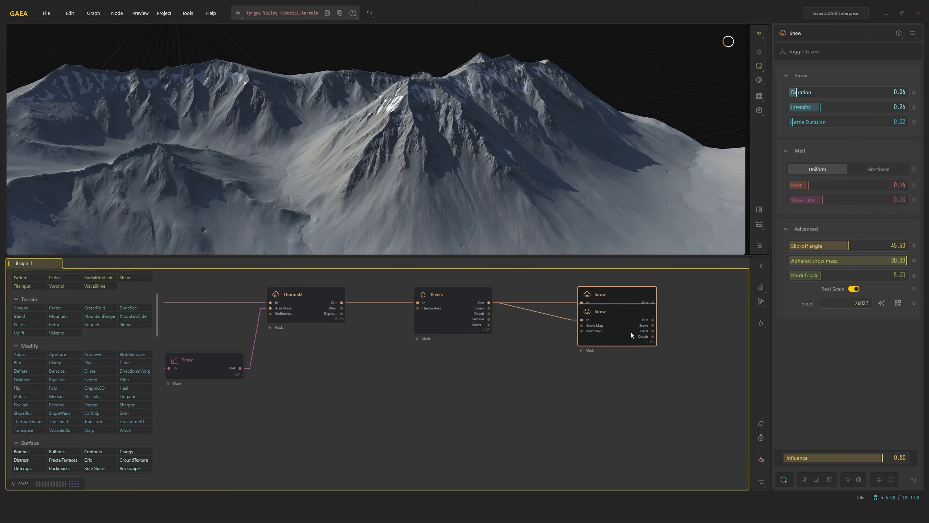
left_click_drag(631, 332, 697, 307)
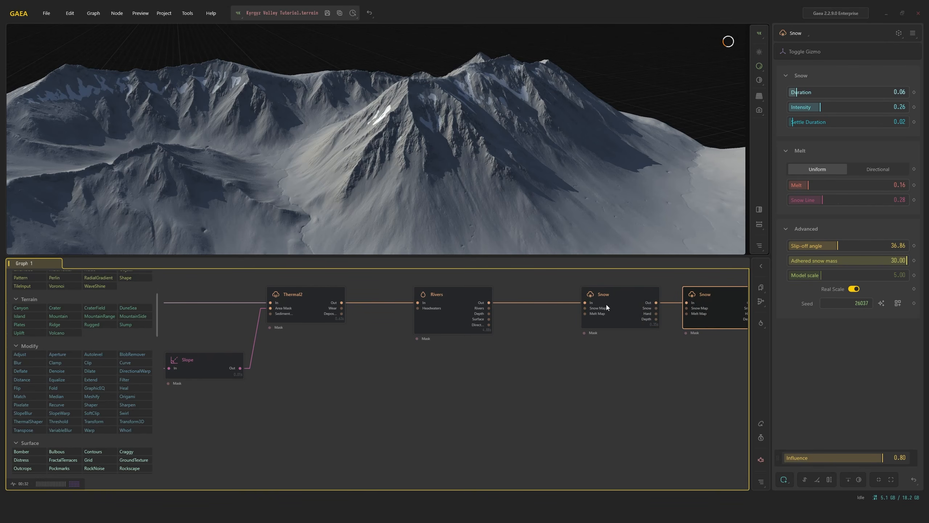
middle_click_drag(703, 305, 572, 317)
scroll(460, 160, "up", 5)
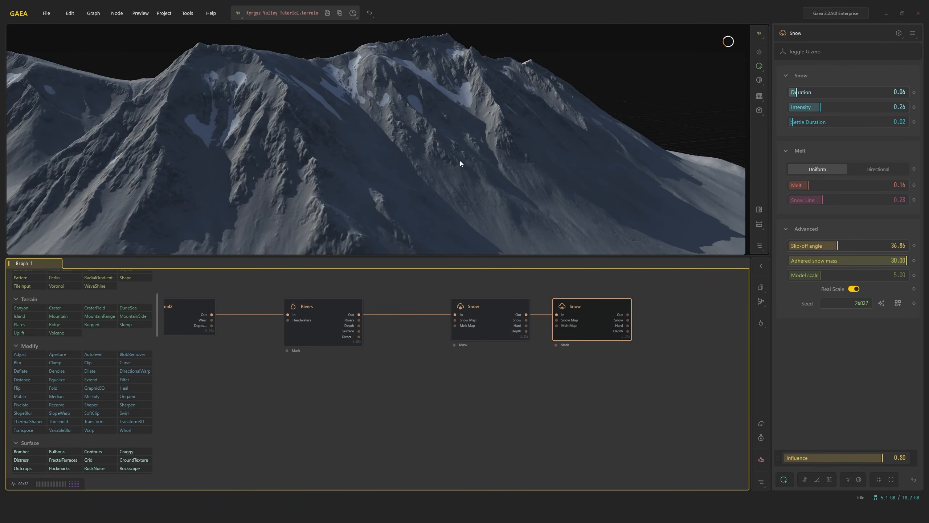
left_click(517, 320)
left_click(592, 322)
right_click_drag(546, 192, 573, 235)
Add an Accumulator node of type Snow Mask, connect it to the second Snow node's output and place it below the chain
right_click(674, 311)
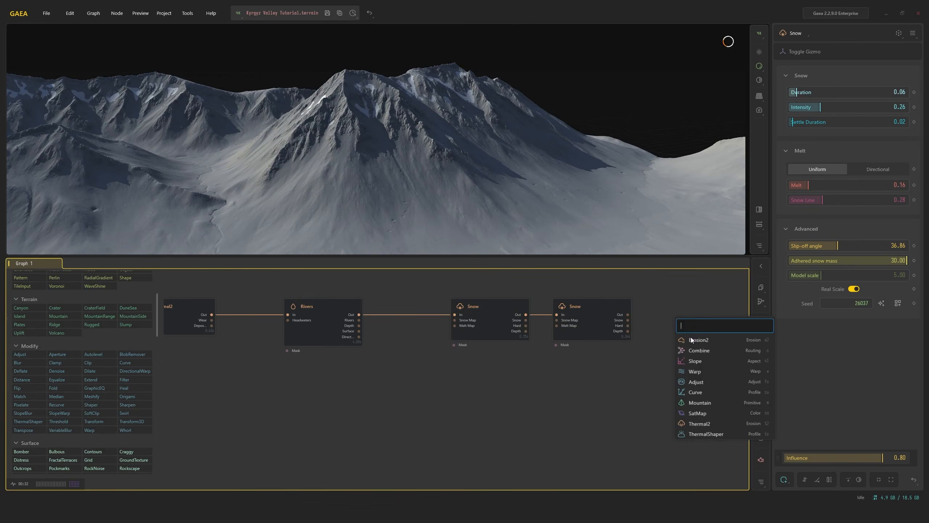
left_click(701, 345)
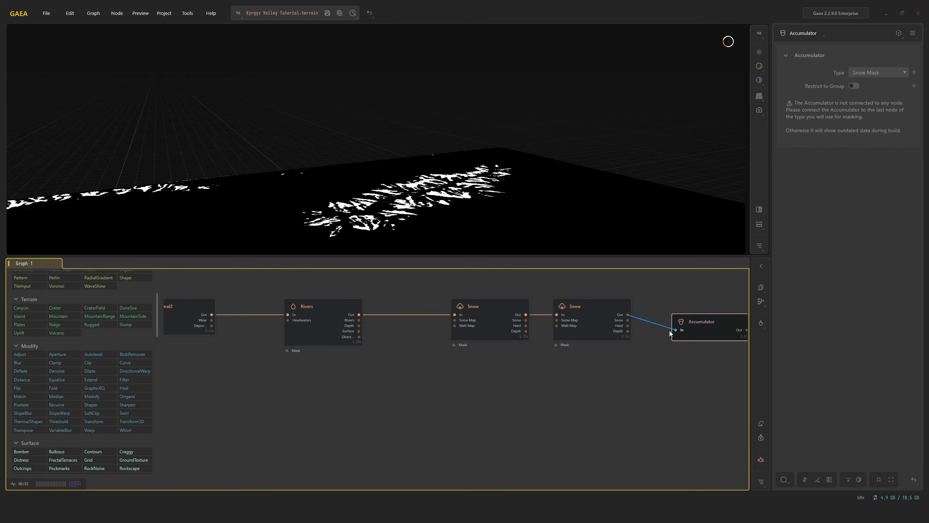
left_click_drag(669, 330, 674, 329)
left_click_drag(701, 335, 695, 384)
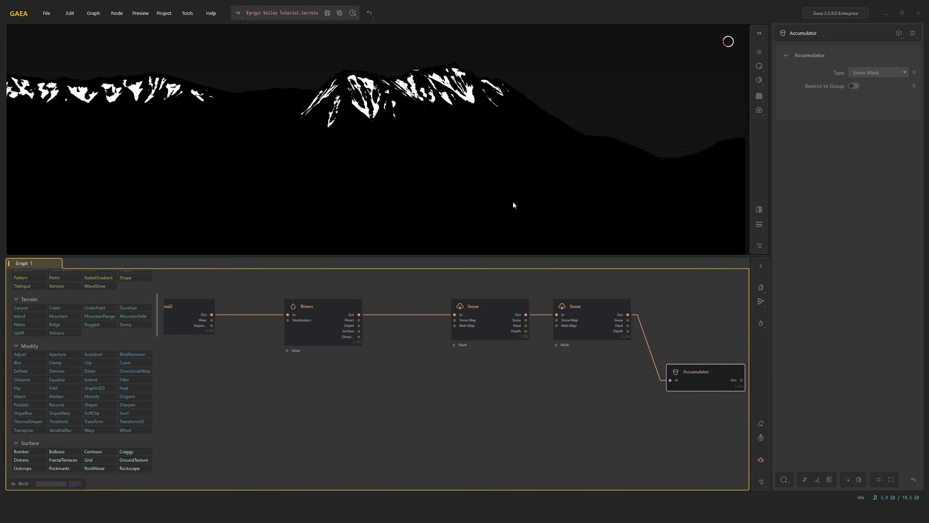
Compare the snow from each Snow node with the Accumulator's combined mask from several angles
left_click(504, 307)
left_click(599, 314)
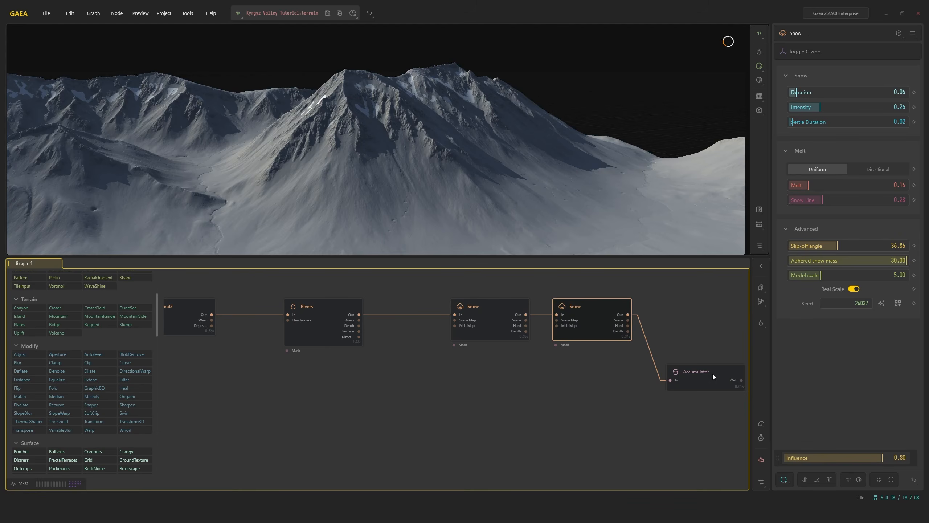
left_click(712, 374)
left_click_drag(434, 136, 506, 222)
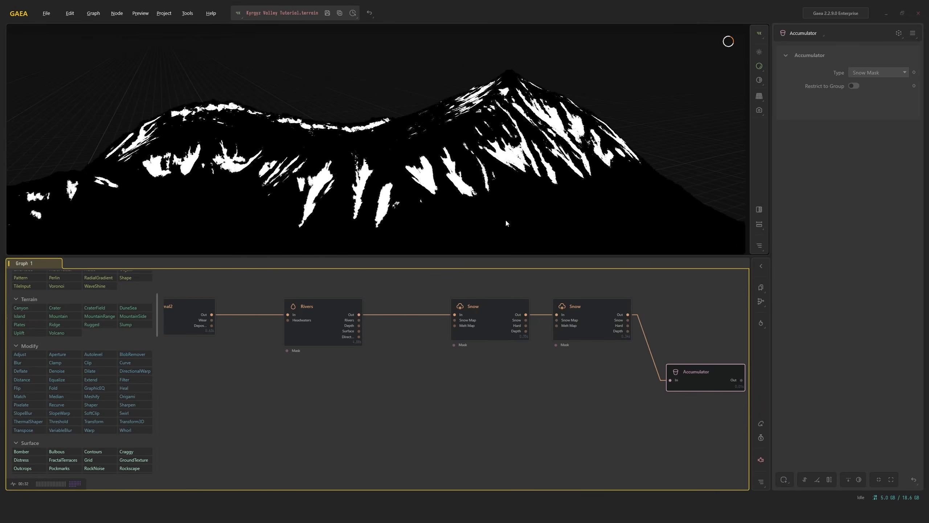
left_click(503, 306)
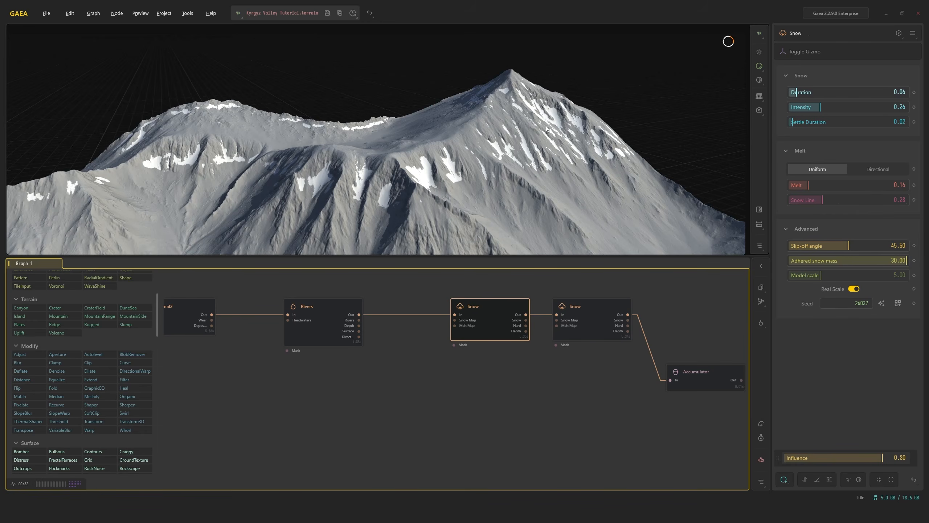
left_click_drag(547, 129, 423, 104)
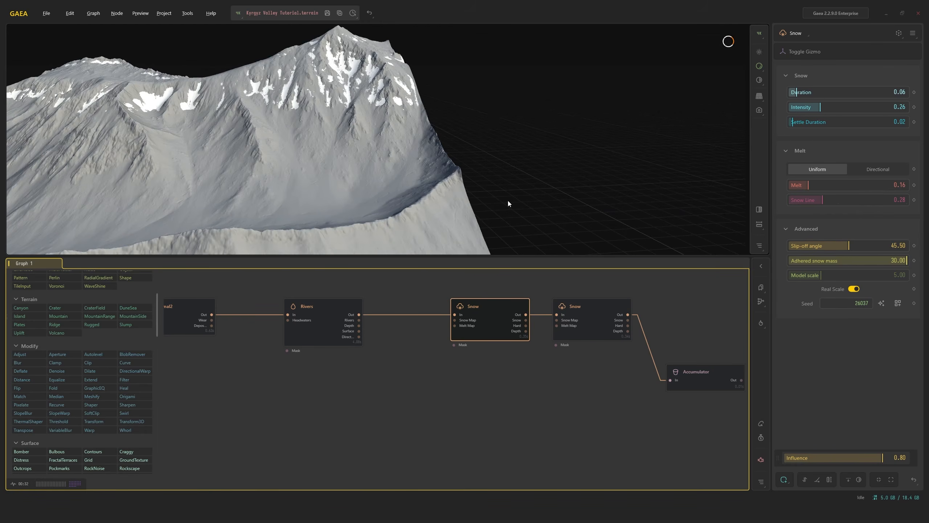
left_click(594, 324)
left_click_drag(408, 144, 415, 145)
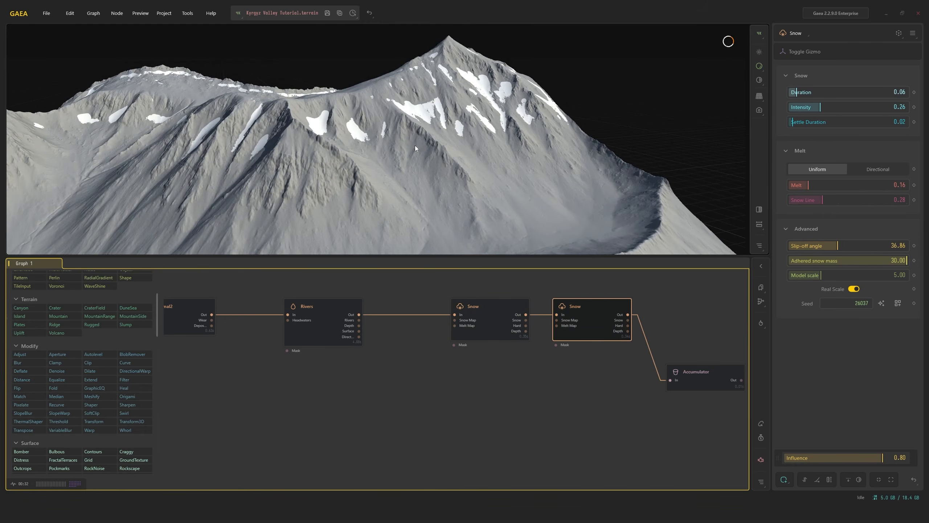
Set the second Snow node's Settle Duration to 0.04 and check the snow against the Accumulator's mask
left_click_drag(792, 124, 794, 122)
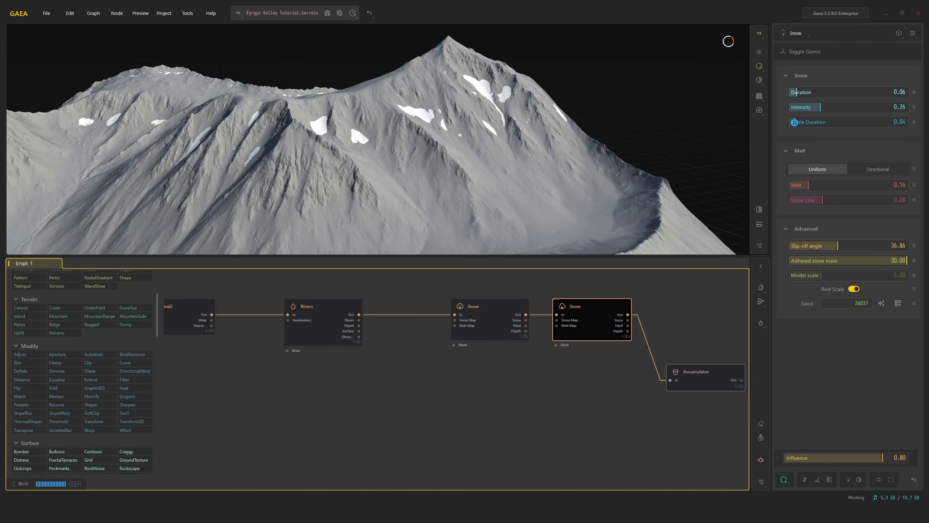
left_click(732, 387)
left_click_drag(520, 188, 444, 193)
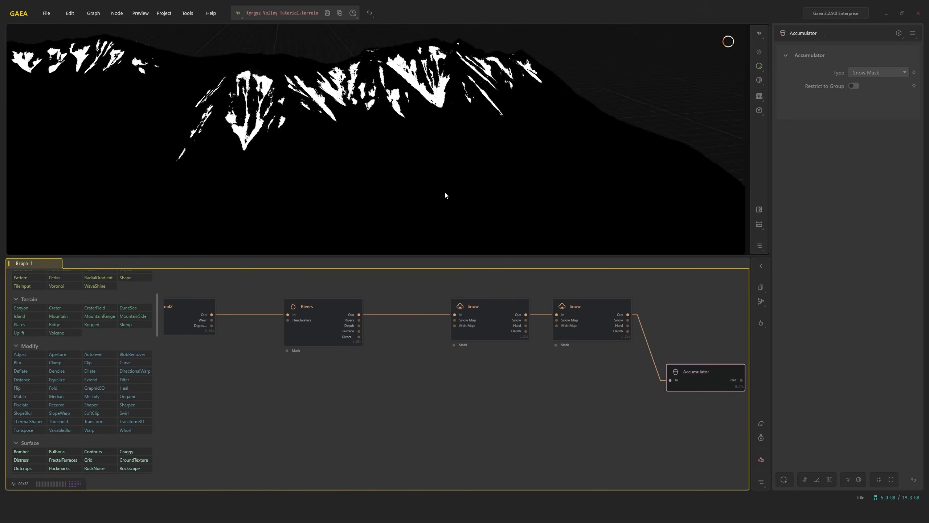
left_click(594, 326)
left_click(695, 368)
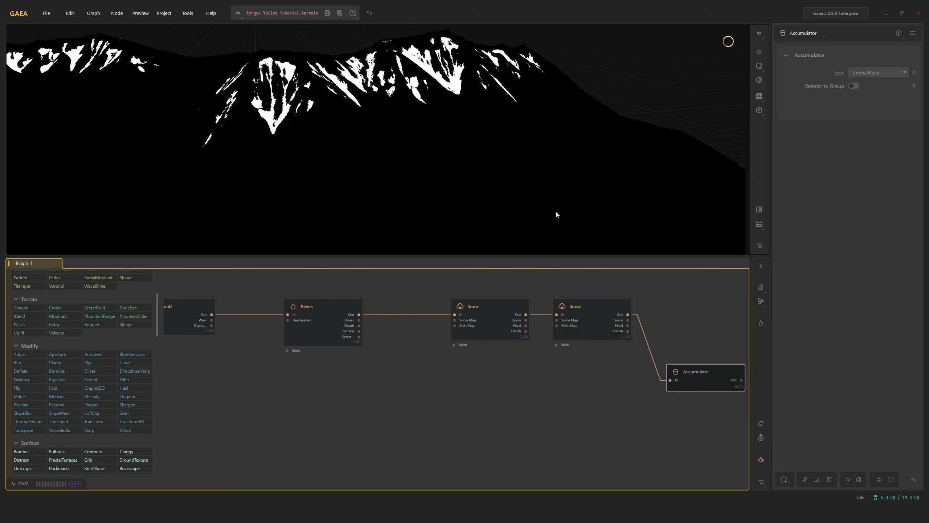
left_click(585, 311)
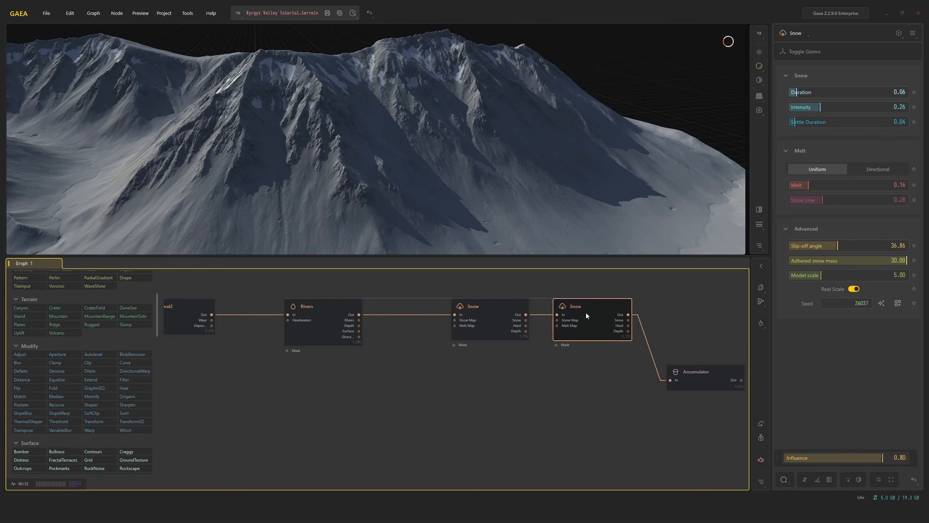
left_click(705, 388)
middle_click_drag(595, 313, 564, 325)
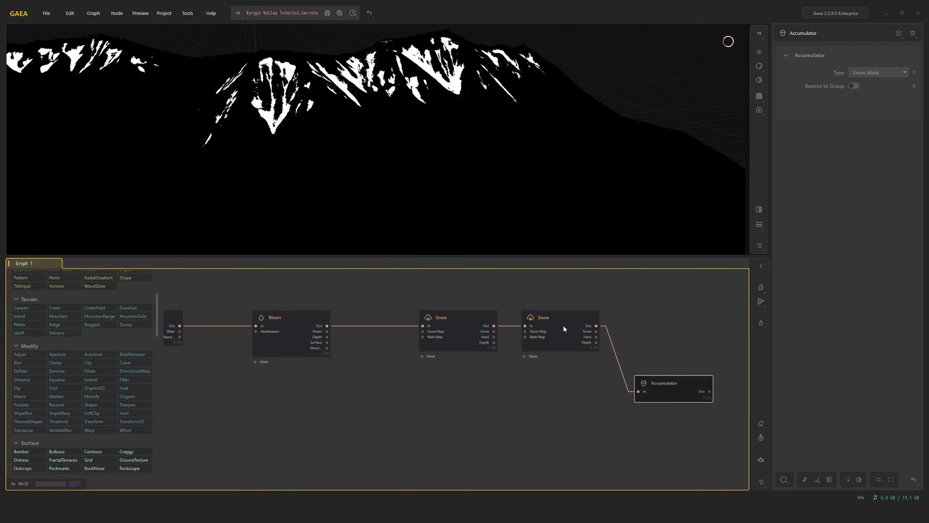
Add a Chokepoint node connected to the second Snow node's output and name it FinalShape
left_click(563, 325)
middle_click_drag(623, 323, 506, 332)
left_click_drag(511, 168, 594, 167)
right_click(550, 324)
type("c")
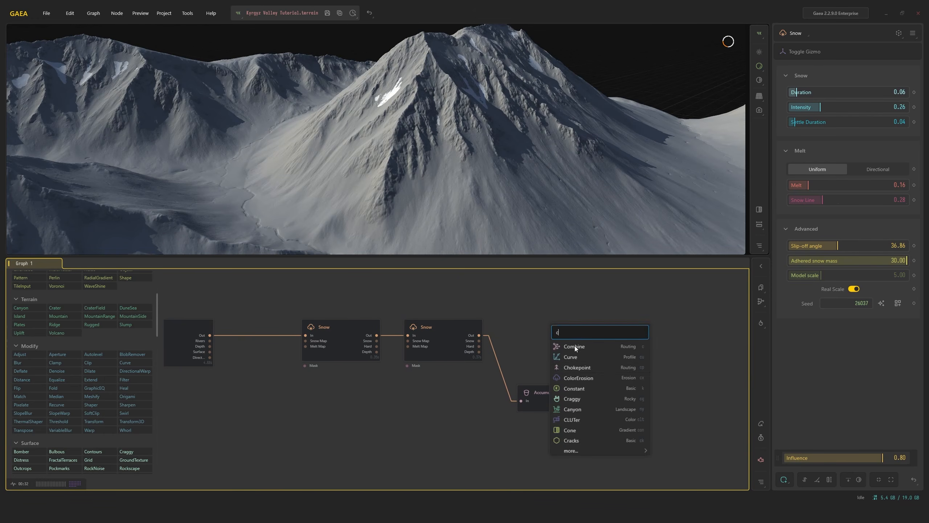
left_click(576, 365)
left_click_drag(544, 335, 553, 337)
double_click(553, 338)
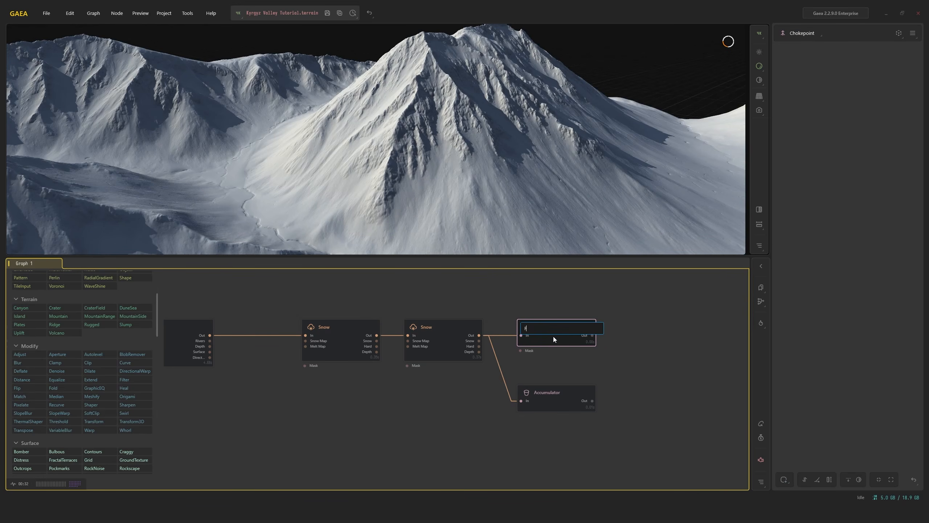
type("FinalShape")
key("Return")
Rename the Accumulator node as Snowmask
left_click(555, 398)
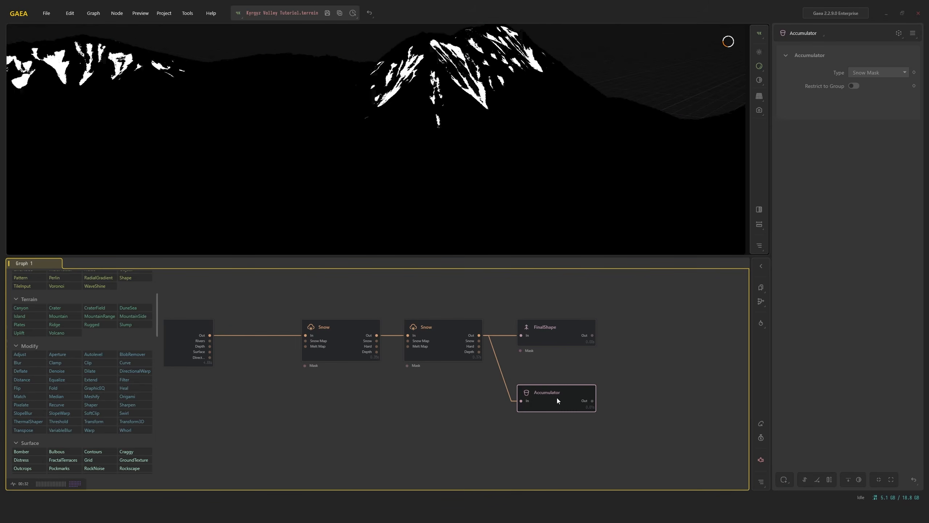
double_click(557, 398)
key("Home")
key("ctrl+a")
type("Sno")
key("Return")
Convert the Out ports of the Snowmask and FinalShape nodes to portals
left_click(538, 325)
left_click(559, 398)
right_click(559, 398)
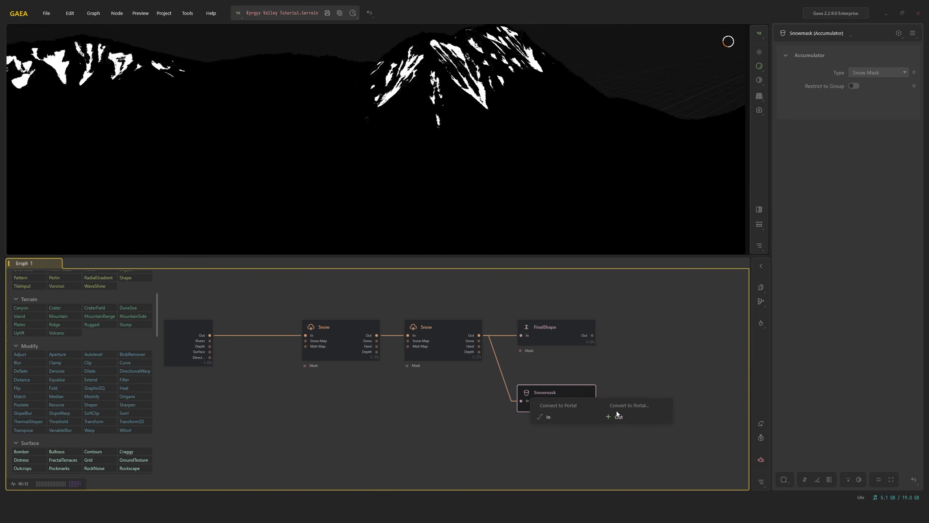
left_click(617, 416)
left_click(534, 325)
right_click(566, 350)
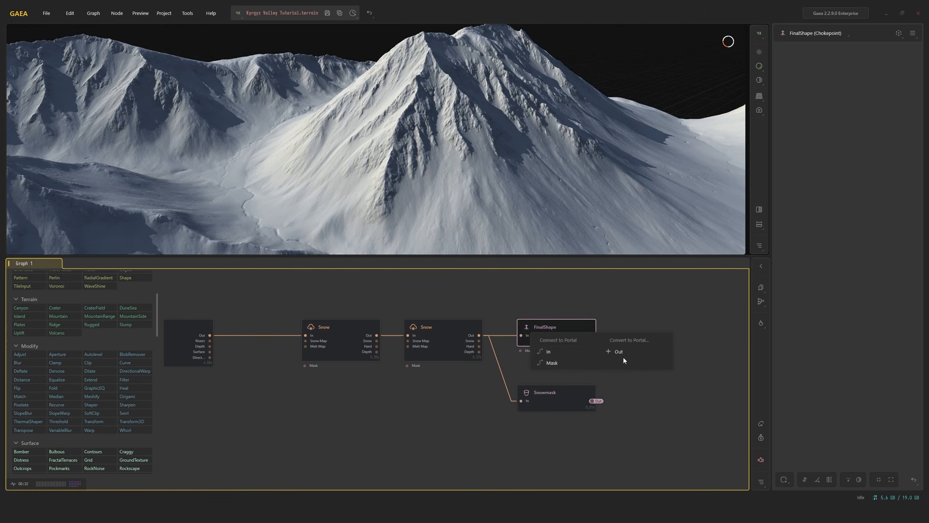
left_click(625, 352)
scroll(595, 321, "down", 5)
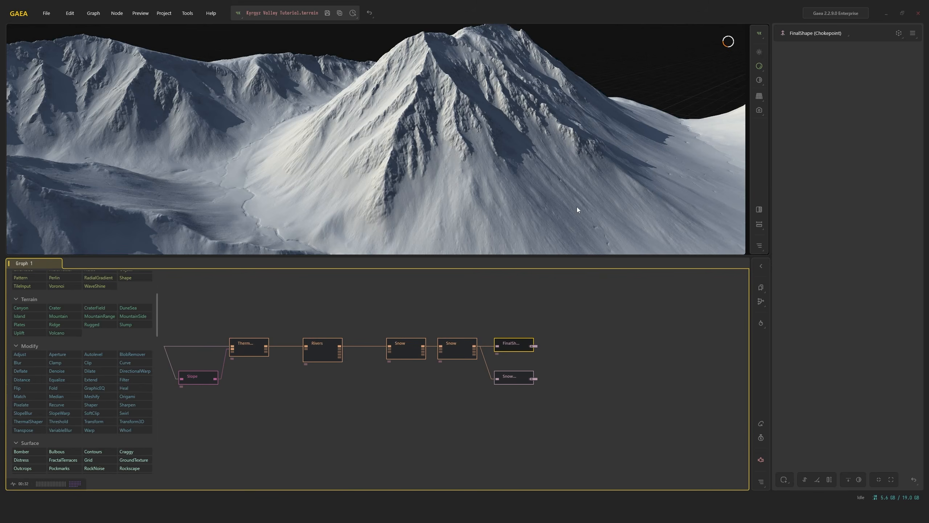
Add a TextureBase node and connect it to the FinalShape node's Out portal
left_click_drag(577, 209, 561, 184)
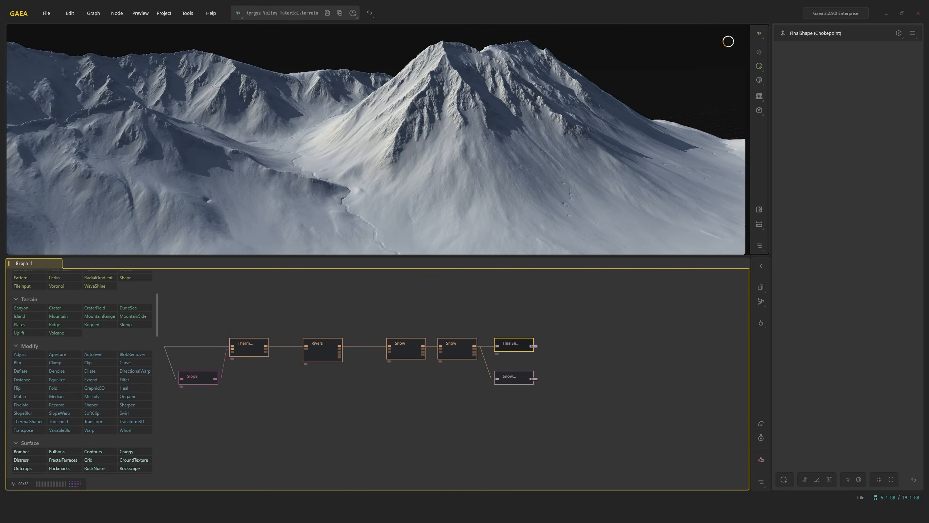
scroll(549, 365, "up", 3)
key("Tab")
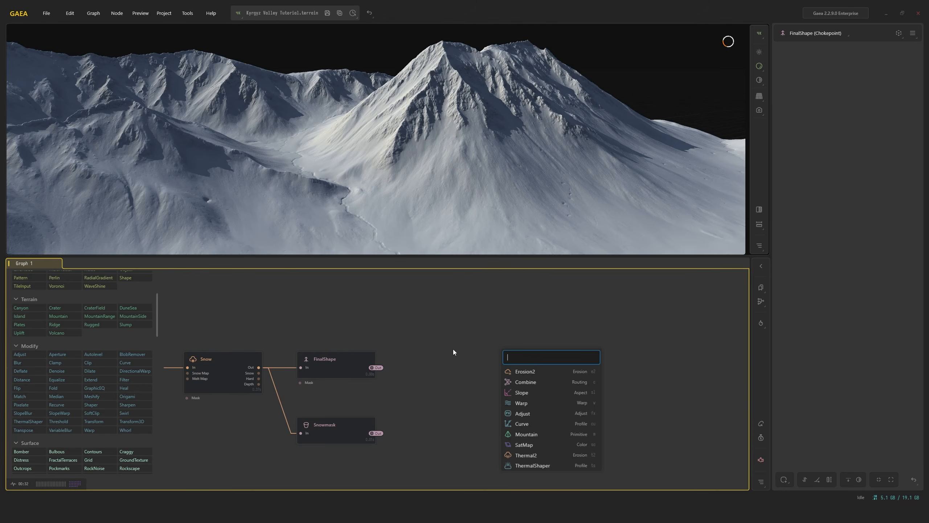
key("Escape")
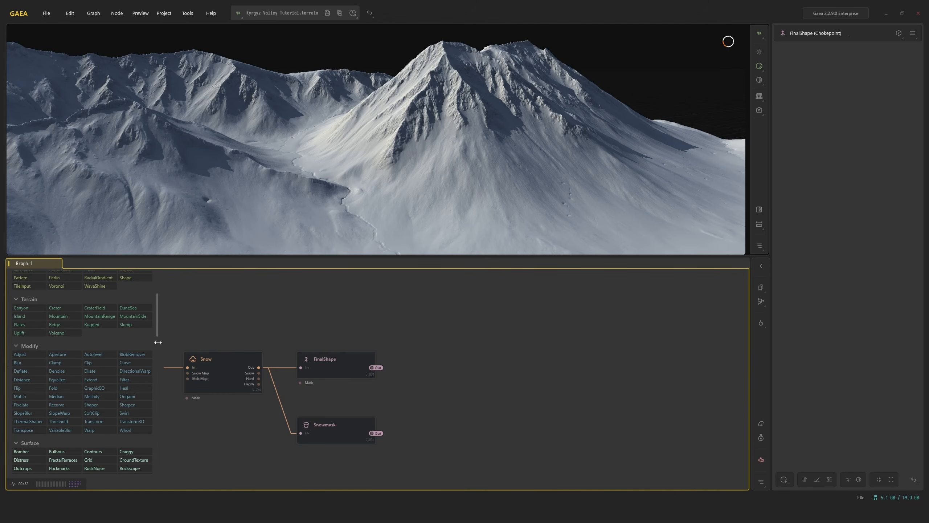
key("Tab")
type("te")
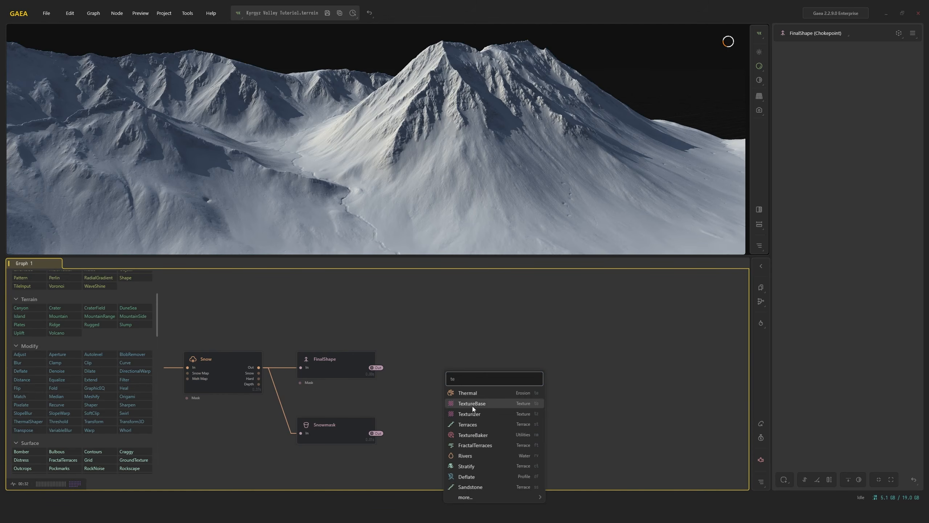
left_click(473, 404)
left_click_drag(375, 367, 445, 365)
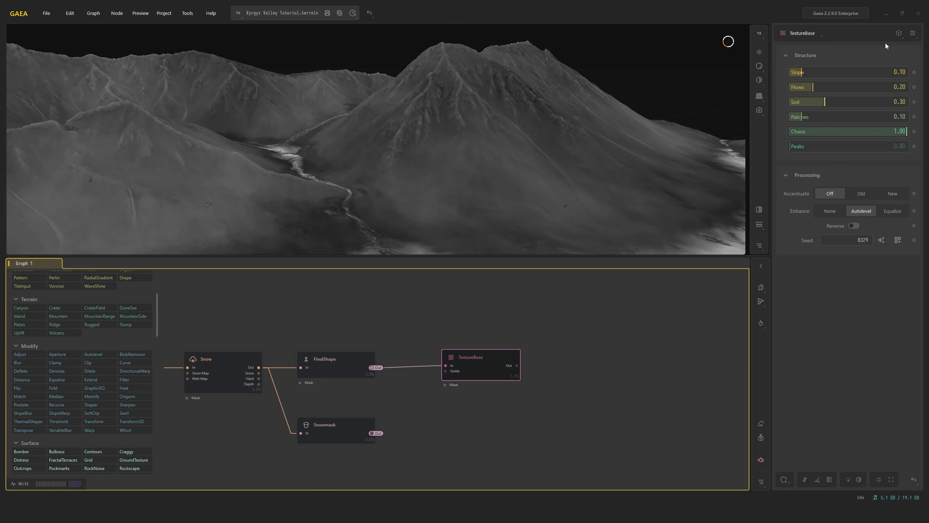
Align the TextureBase node with the FinalShape node and inspect its texture across the terrain from several angles
left_click_drag(527, 130, 457, 156)
left_click(898, 34)
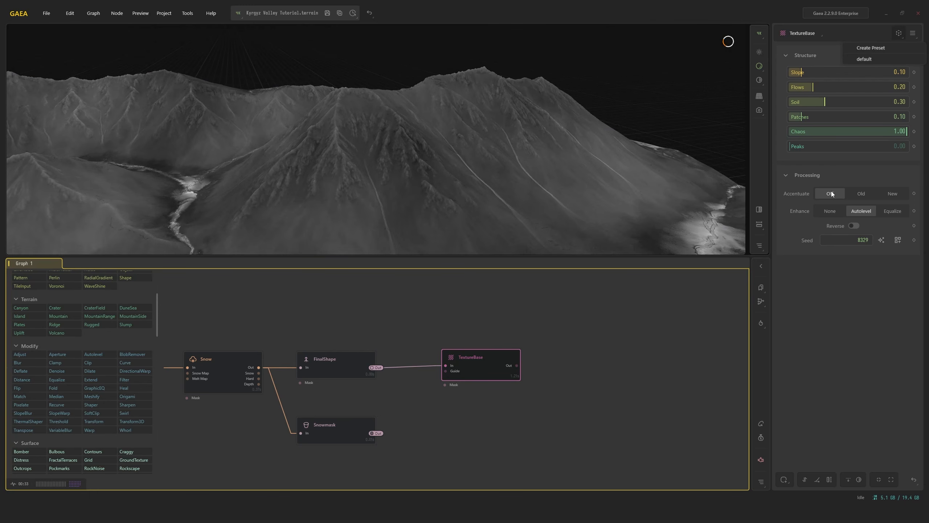
left_click(845, 270)
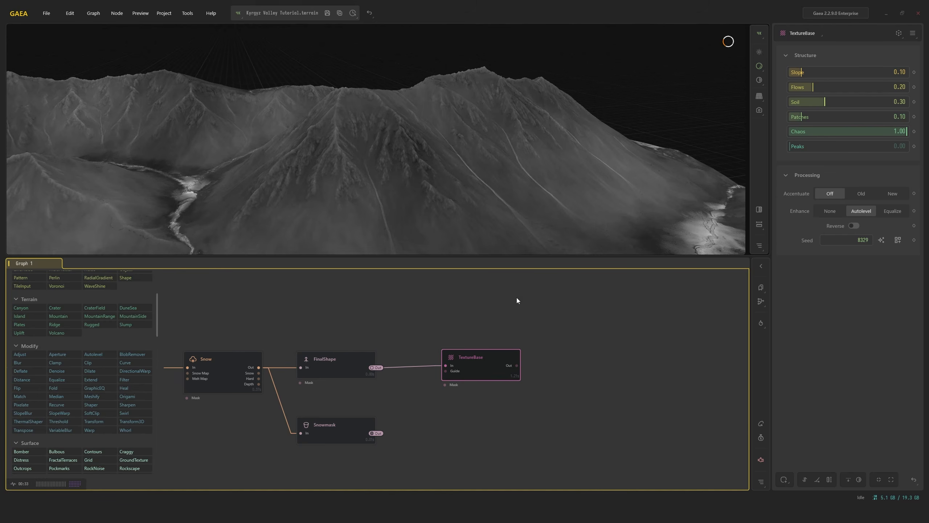
left_click(365, 371)
left_click(484, 363)
left_click_drag(481, 361, 480, 362)
left_click_drag(466, 208, 505, 268)
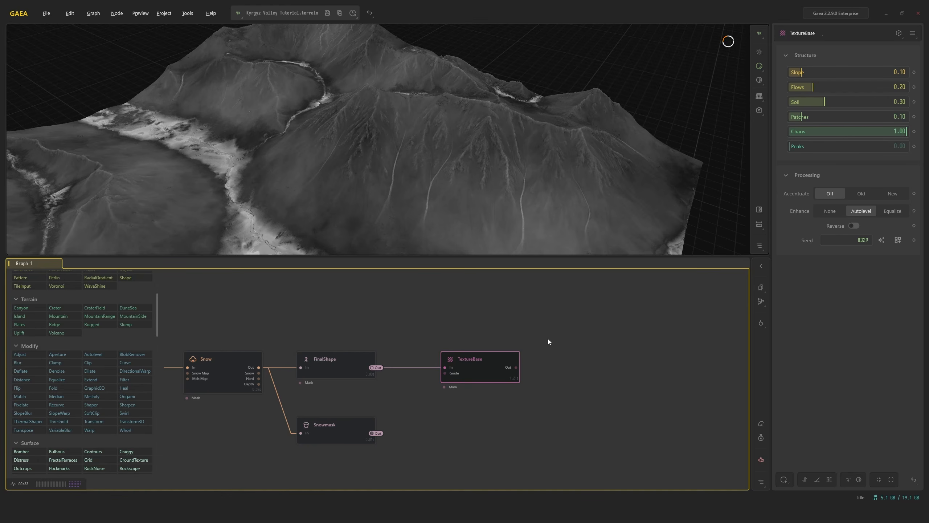
left_click_drag(462, 206, 443, 106)
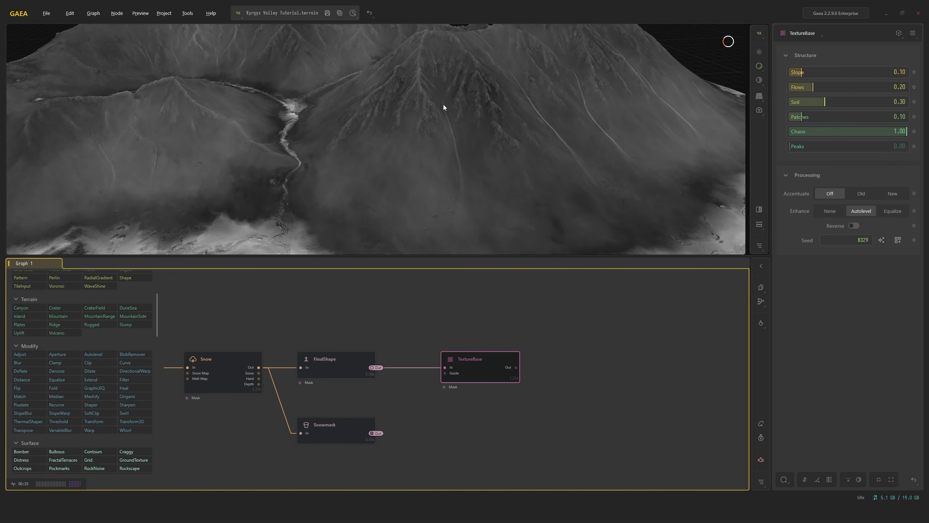
Add a SatMap node and connect it to the TextureBase node's output
double_click(577, 351)
type("sa")
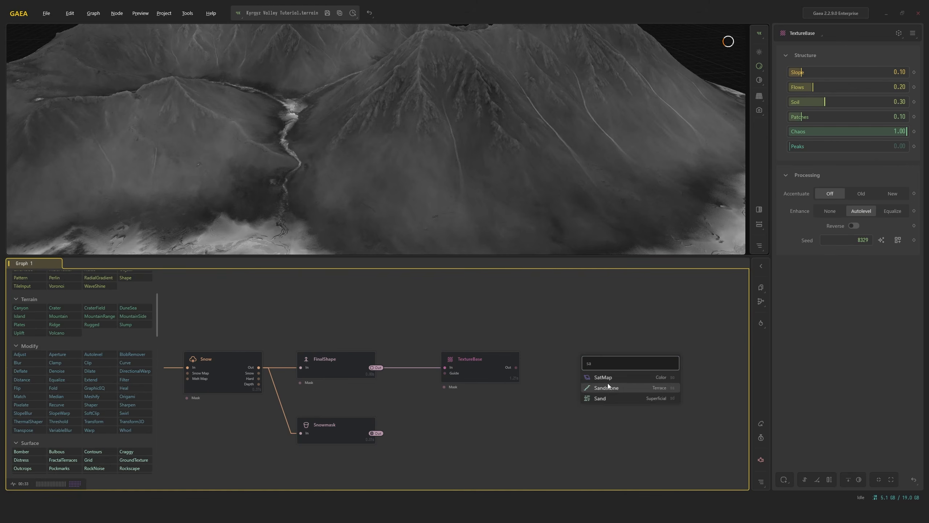
left_click(609, 379)
left_click_drag(516, 367, 582, 367)
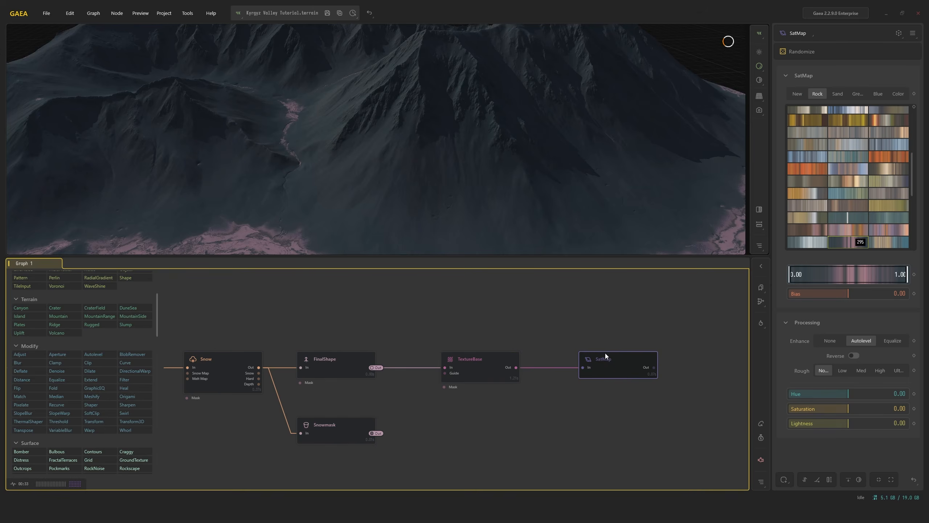
Switch the SatMap to the Green gradient category and try gradients 286, 284 and 290 on the terrain
left_click(862, 93)
left_click_drag(651, 156, 583, 146)
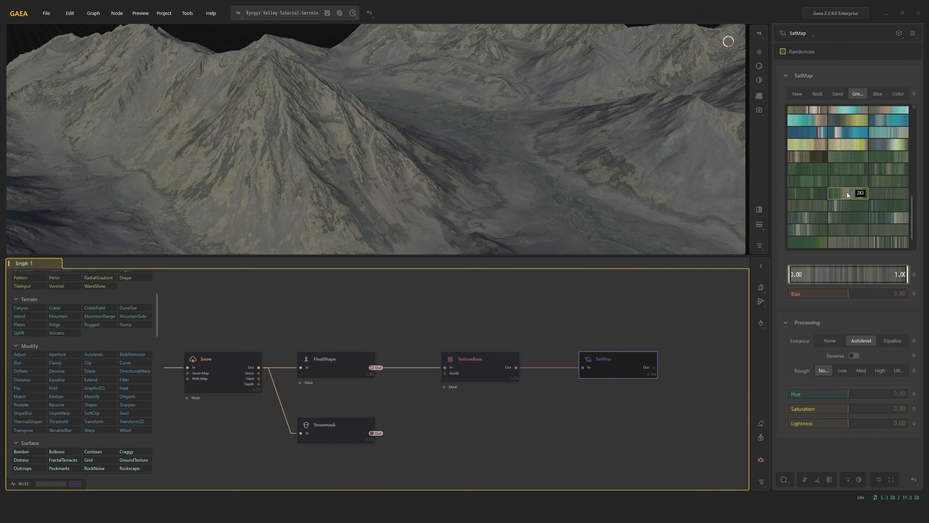
left_click(822, 206)
left_click(845, 202)
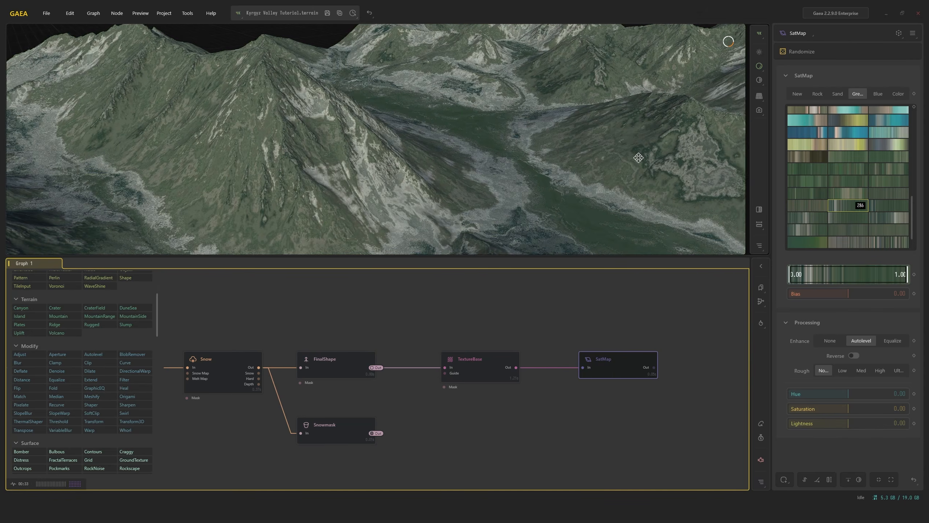
left_click_drag(634, 178, 611, 151)
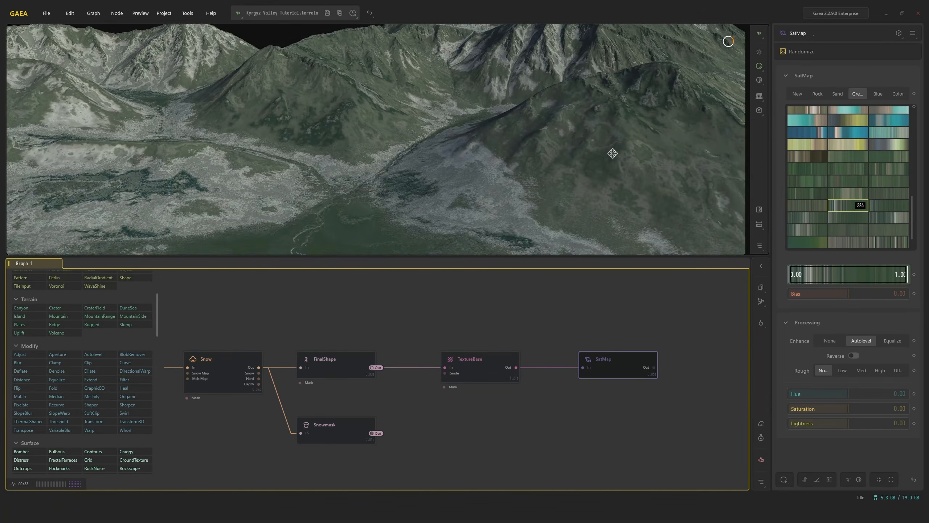
left_click(888, 193)
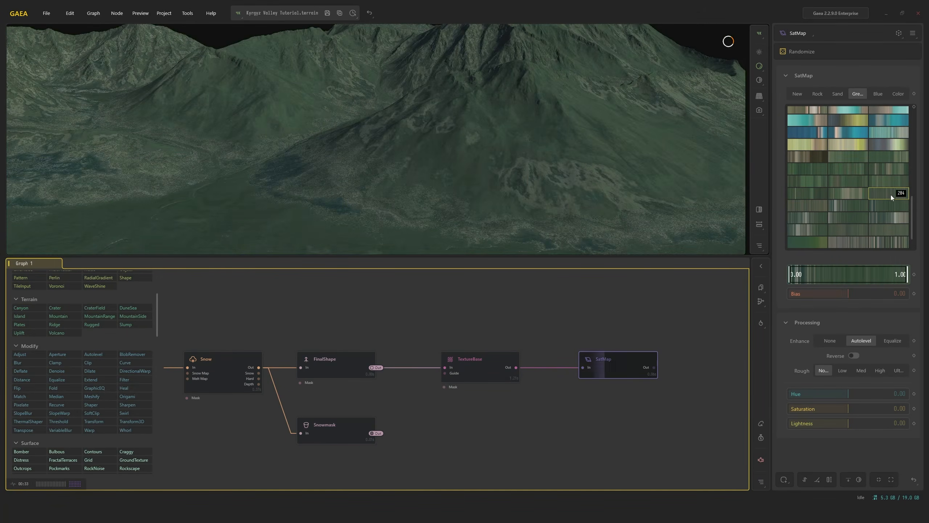
left_click(888, 219)
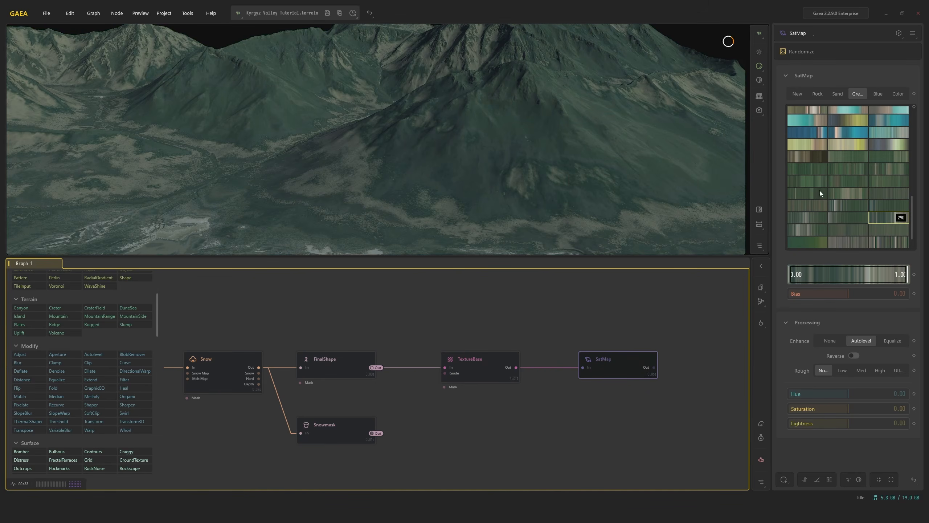
Set the TextureBase node's Flows to 0.49 and check the effect on the SatMap-colored terrain
left_click(472, 362)
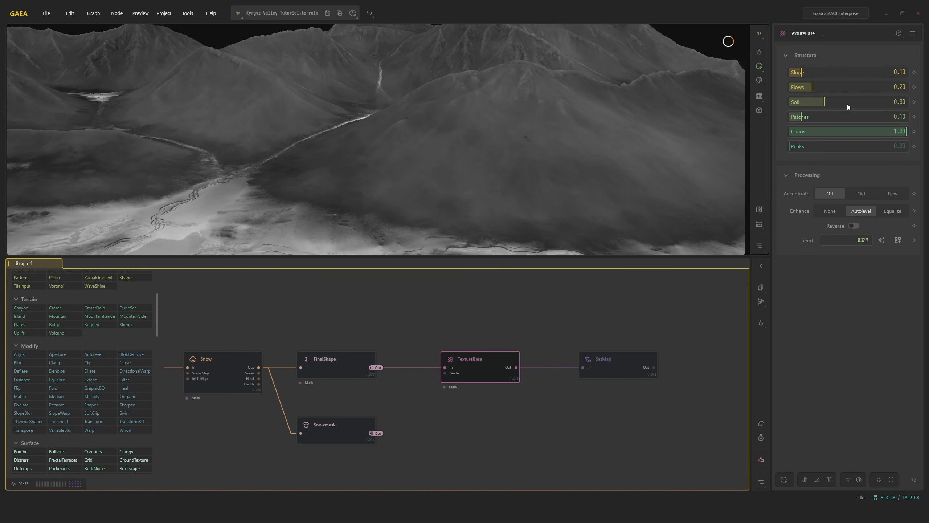
left_click(846, 84)
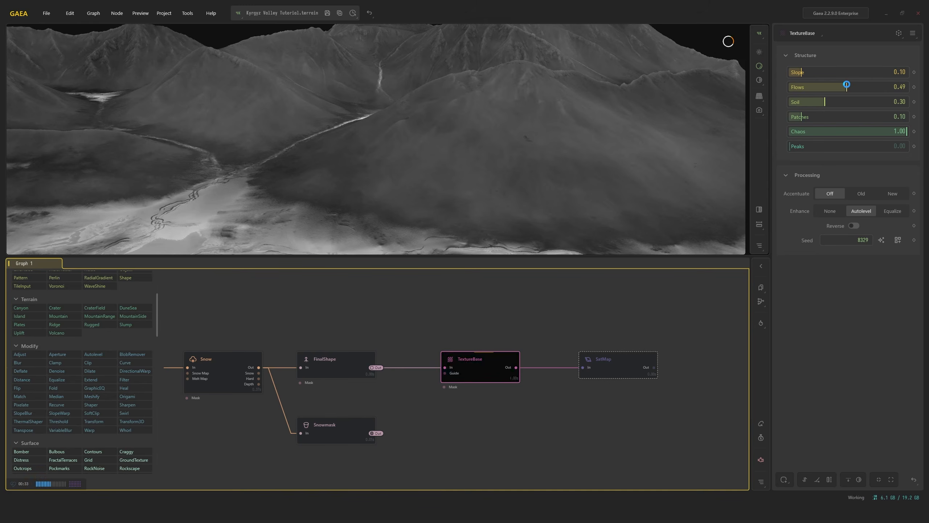
left_click(599, 367)
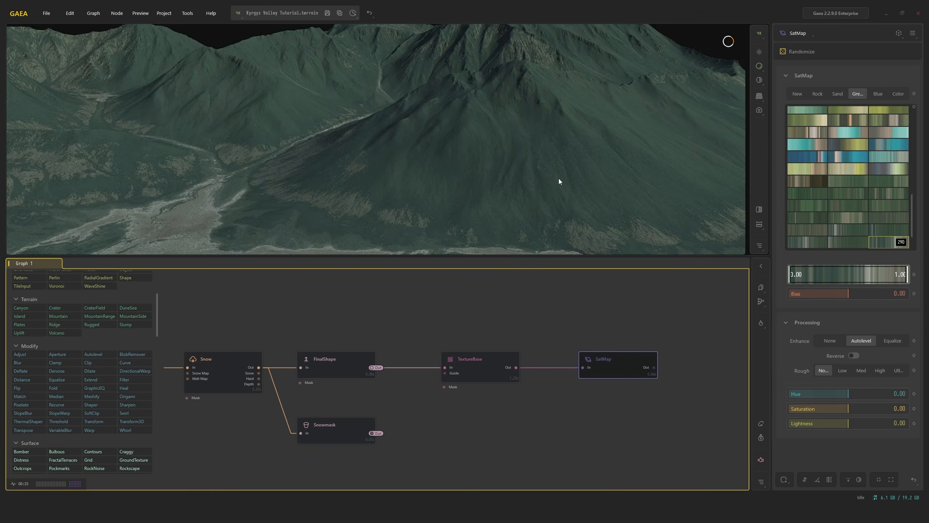
left_click_drag(559, 178, 552, 220)
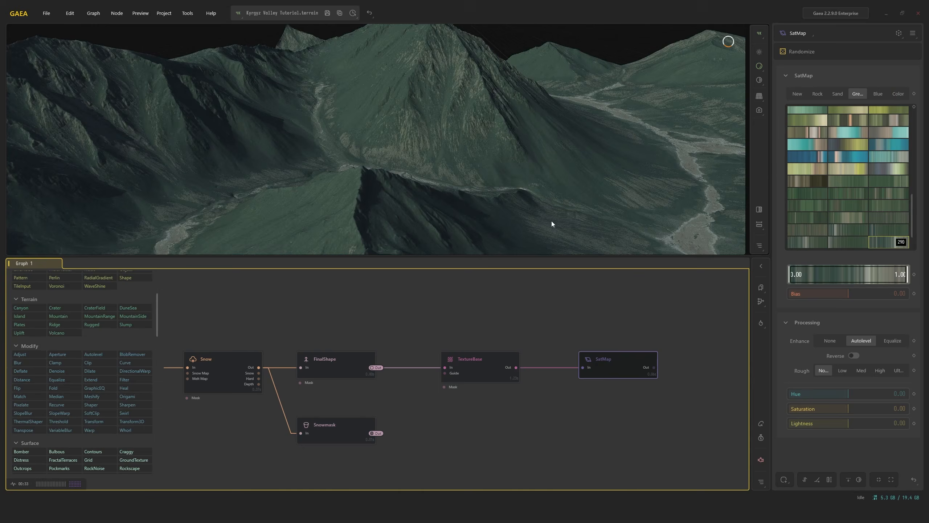
left_click(495, 353)
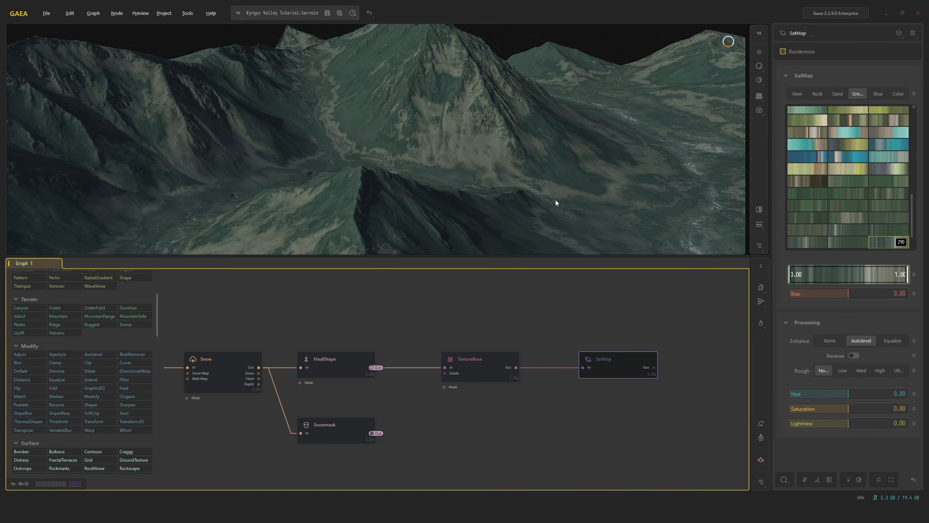
left_click_drag(555, 200, 619, 230)
Try further green SatMap gradients on the terrain, including 305 and 282
scroll(892, 187, "down", 3)
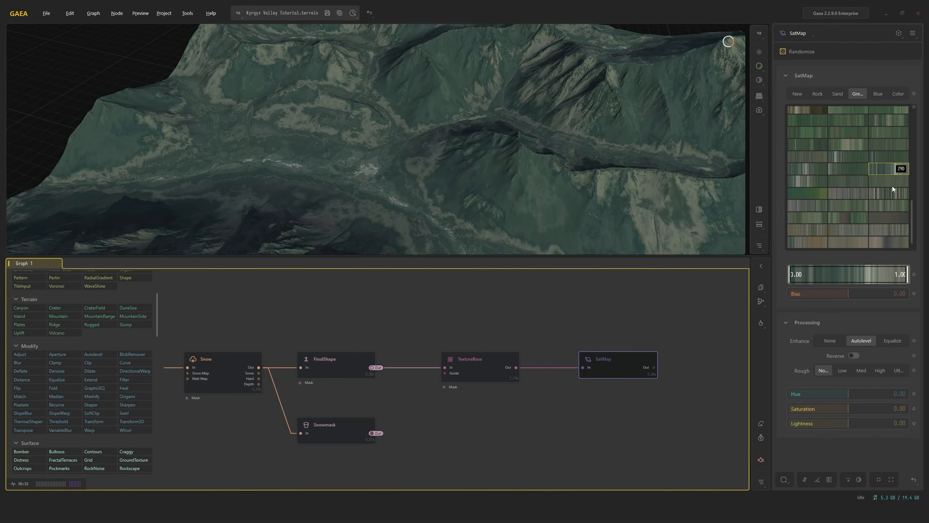
left_click(887, 230)
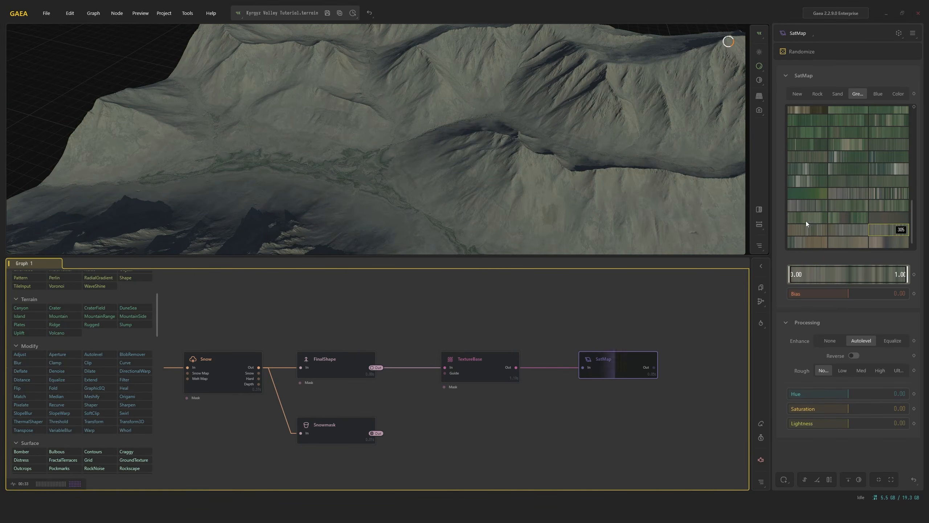
mouse_move(575, 151)
left_mouse_down()
mouse_move(616, 129)
mouse_move(564, 153)
left_mouse_up()
scroll(828, 174, "up", 2)
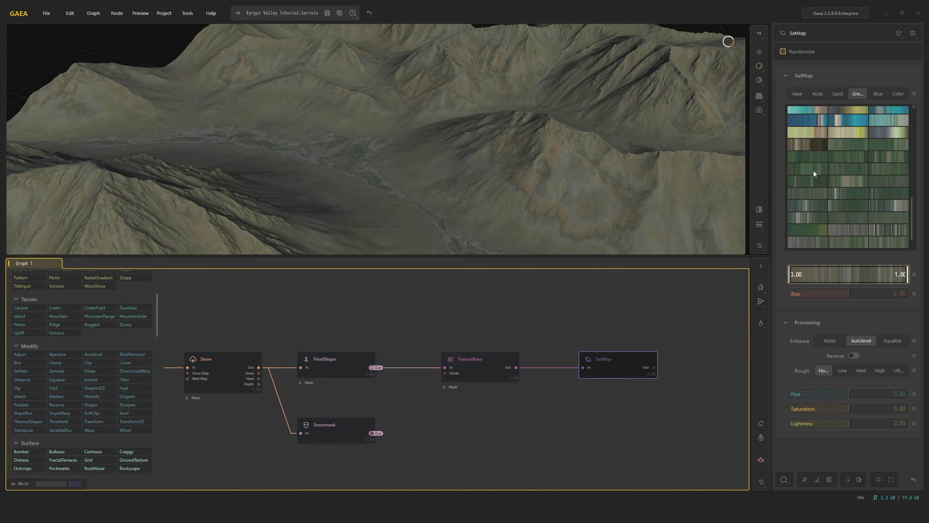
left_click(813, 171)
left_click(851, 171)
left_click(819, 179)
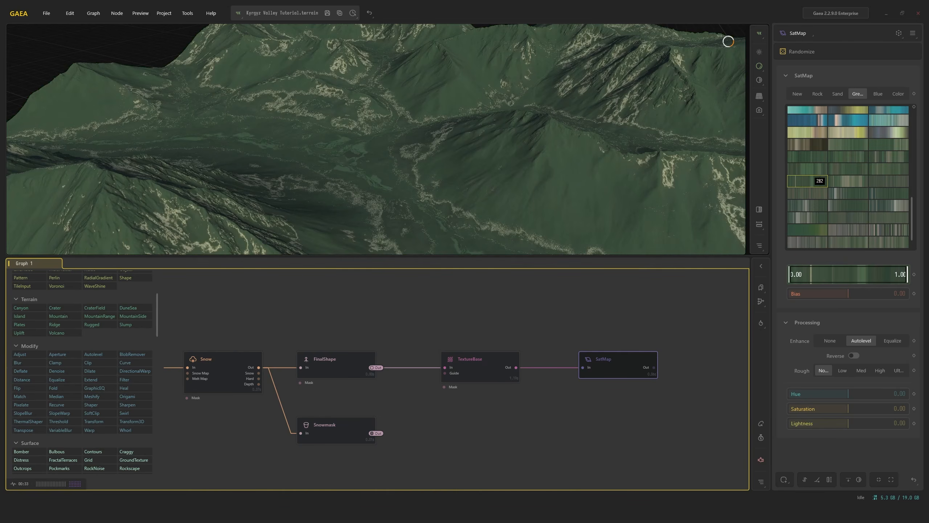
Apply green gradient 036 to the SatMap and inspect the colored valley and slopes from different angles
scroll(808, 154, "up", 3)
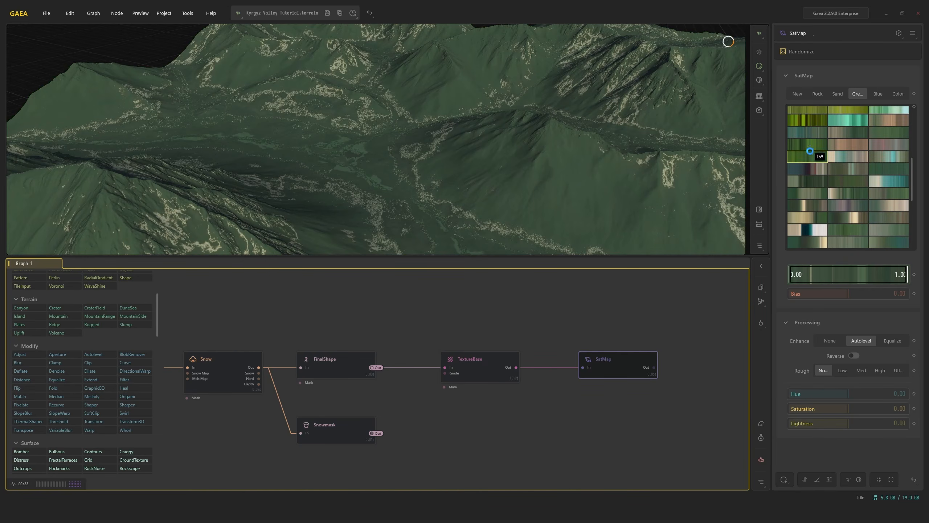
left_click(813, 145)
scroll(813, 146, "up", 3)
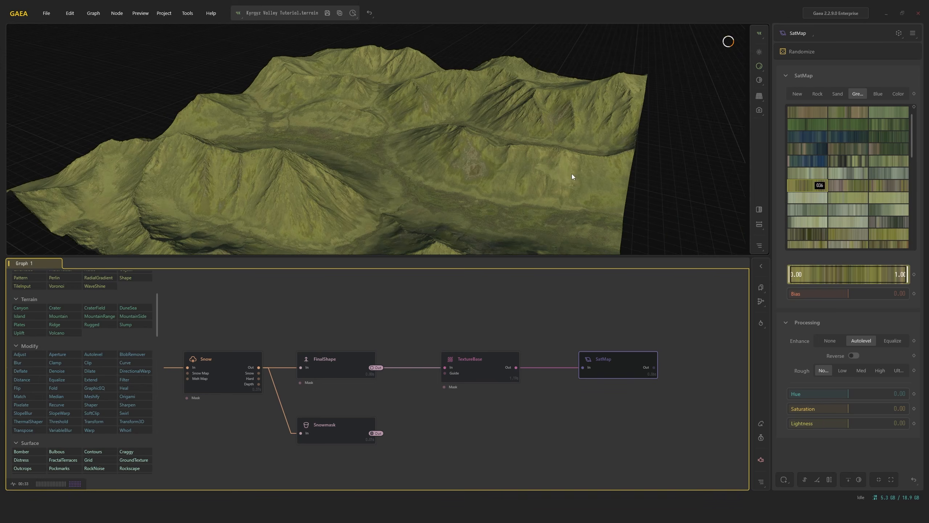
left_click_drag(556, 153, 598, 158)
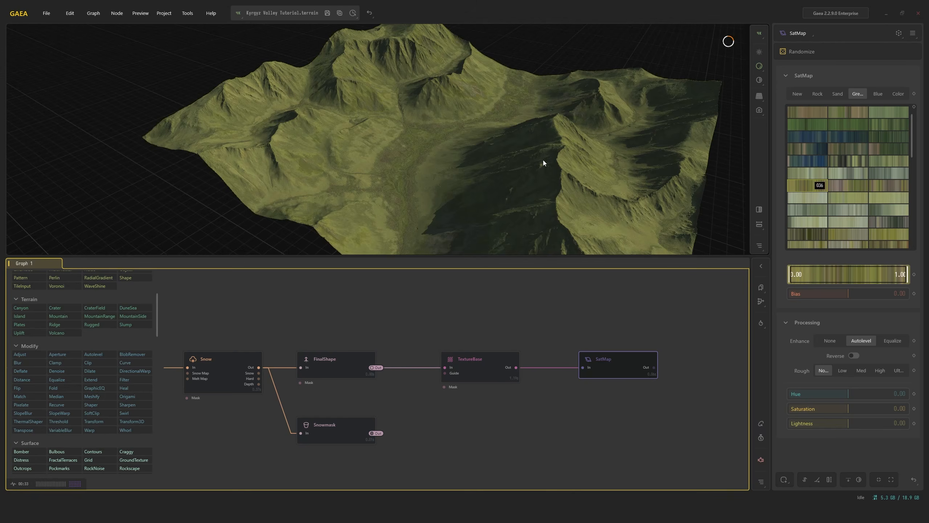
scroll(503, 166, "up", 3)
left_click_drag(502, 166, 566, 172)
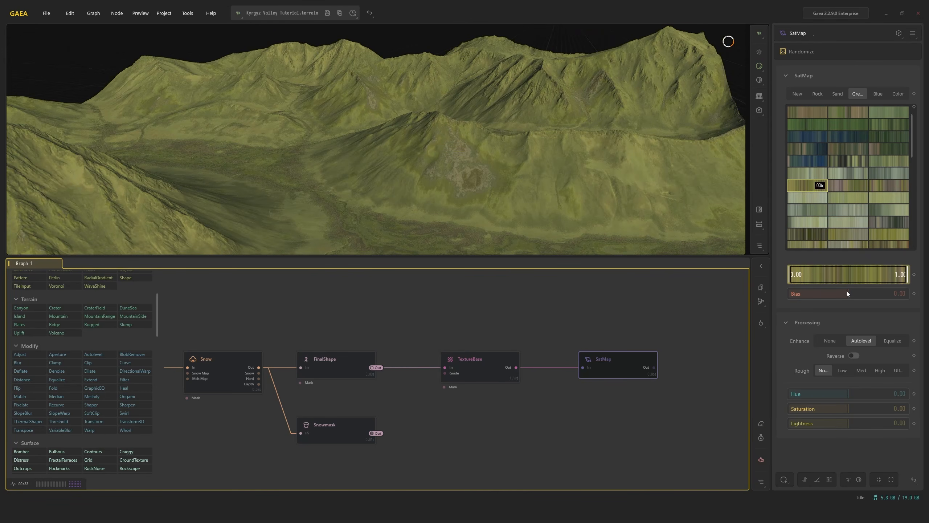
Set the SatMap's Bias to 0.10 and its Saturation to -0.40
left_click_drag(847, 292, 851, 292)
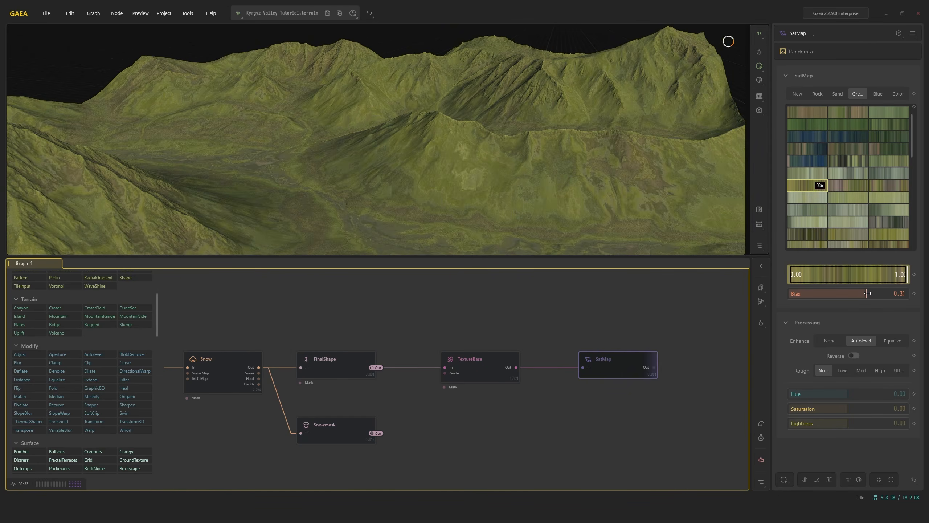
mouse_move(866, 292)
left_mouse_down()
mouse_move(889, 293)
mouse_move(800, 292)
mouse_move(851, 294)
left_mouse_up()
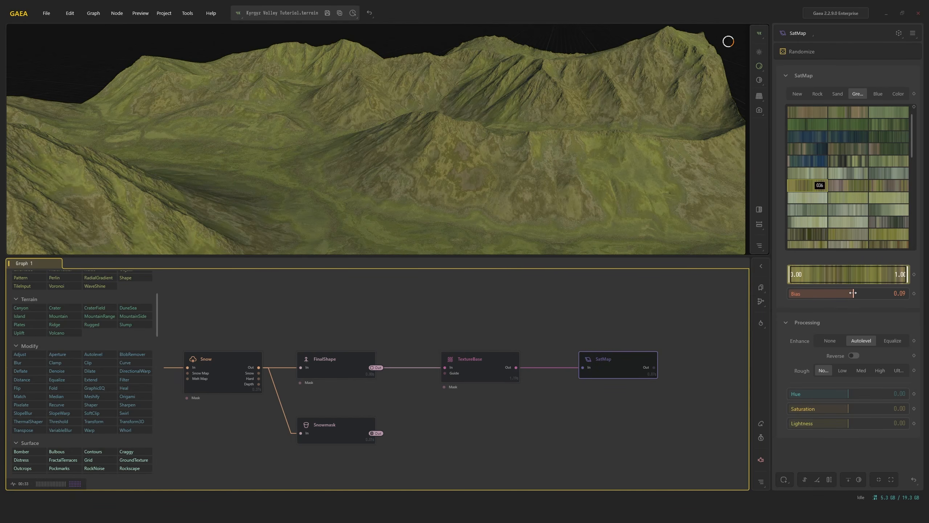
left_click(826, 411)
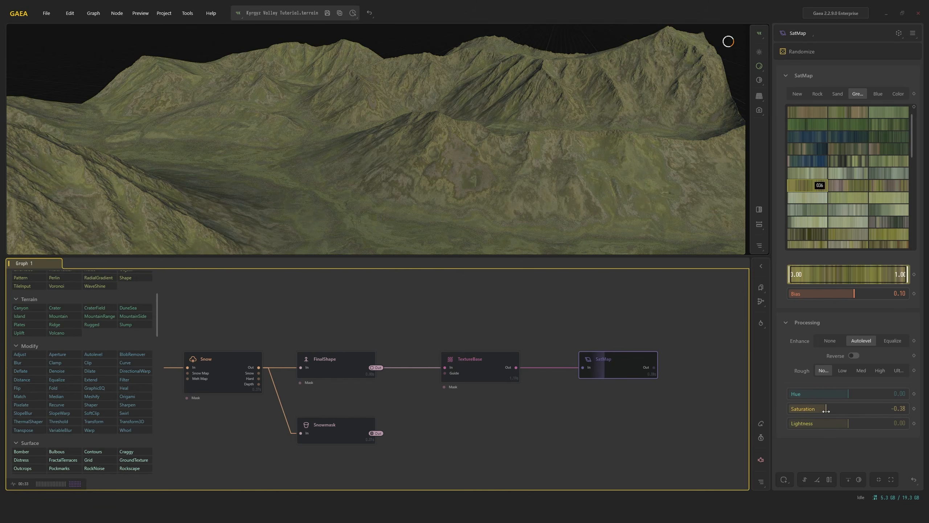
left_click_drag(826, 409, 824, 411)
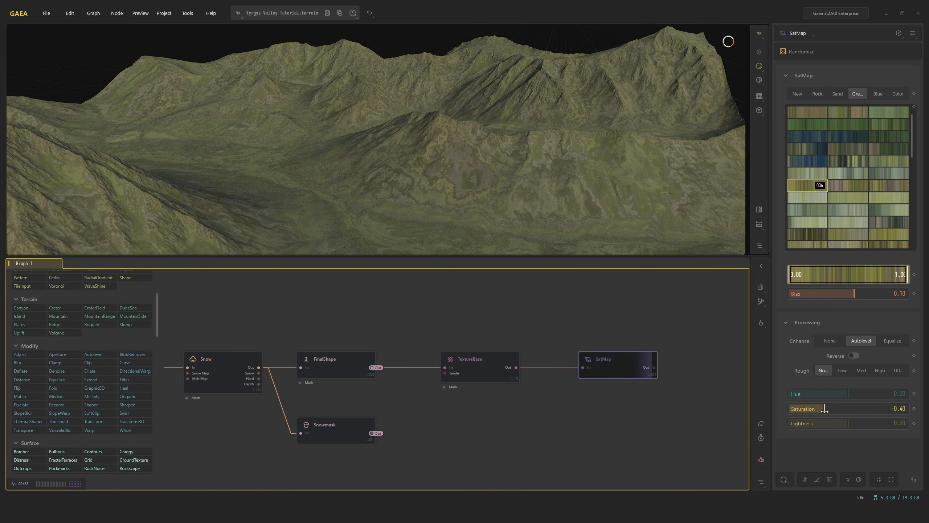
Try the SatMap's Rough setting at Low and Med, checking the terrain up close, and set it to High
left_click(839, 371)
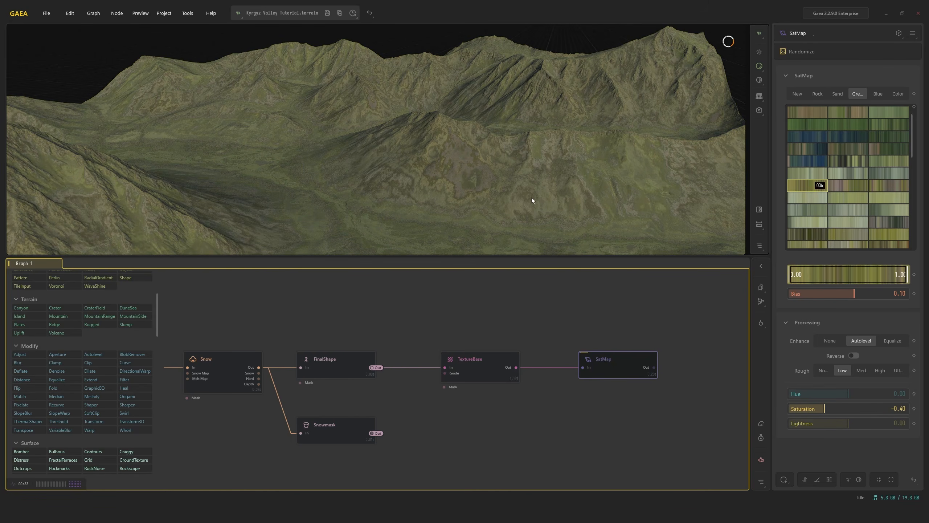
scroll(532, 207, "up", 5)
left_click(880, 371)
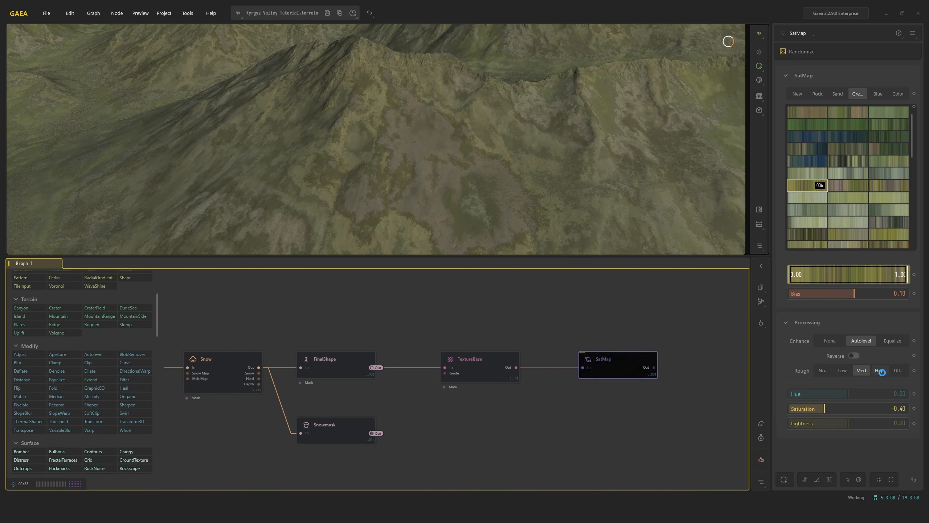
Set the SatMap's Rough to Low and check the slopes and valley up close
mouse_move(539, 178)
left_mouse_down()
mouse_move(558, 201)
mouse_move(537, 201)
mouse_move(541, 175)
left_mouse_up()
scroll(569, 196, "down", 5)
scroll(568, 194, "up", 5)
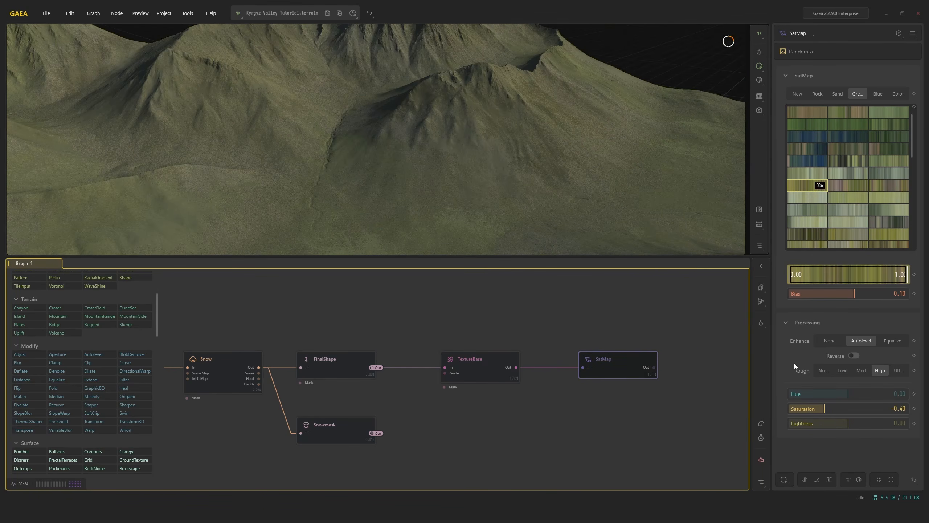
left_click(841, 369)
scroll(492, 146, "up", 5)
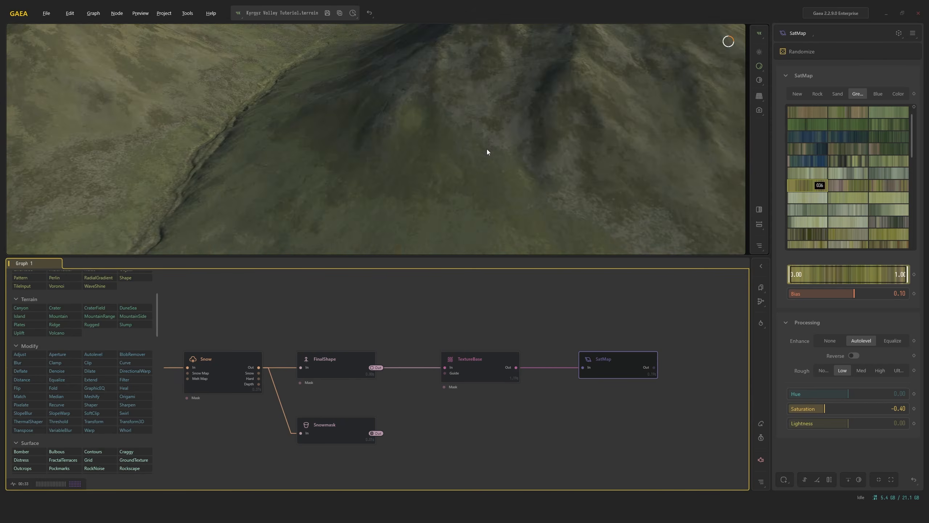
scroll(460, 150, "down", 4)
mouse_move(514, 187)
left_mouse_down()
mouse_move(474, 180)
mouse_move(467, 201)
mouse_move(475, 162)
mouse_move(507, 181)
left_mouse_up()
Compare the TextureBase output with the SatMap coloring and set the SatMap's Hue to -0.01
left_click(507, 357)
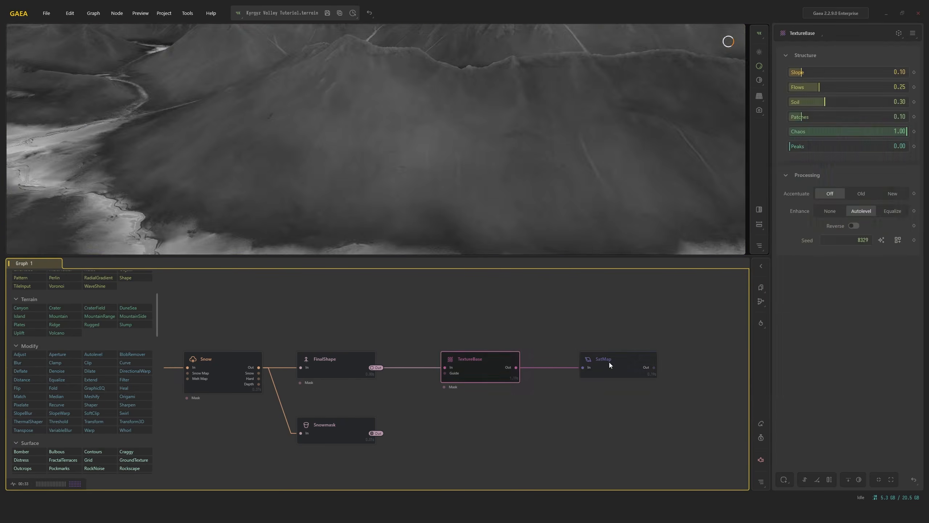
left_click(609, 361)
left_click_drag(847, 393, 847, 392)
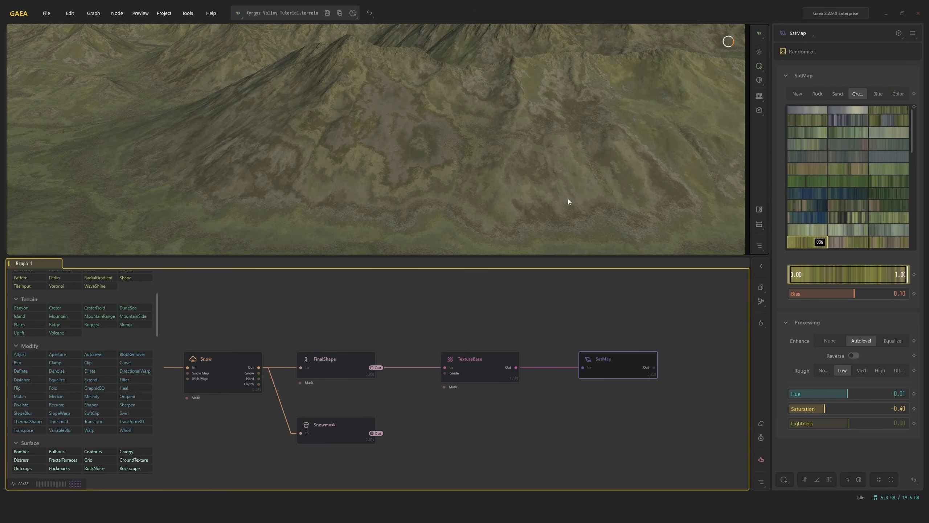
Set the TextureBase's Soil to 0.17, Patches to 0.49 and Slope to 0.22, and inspect the effect on the SatMap coloring
left_click_drag(567, 201, 546, 201)
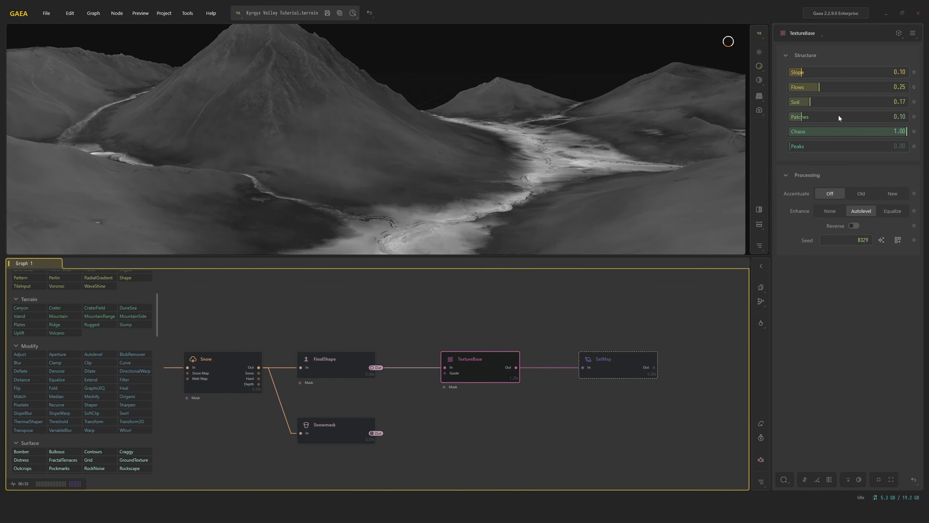
left_click_drag(838, 117, 847, 117)
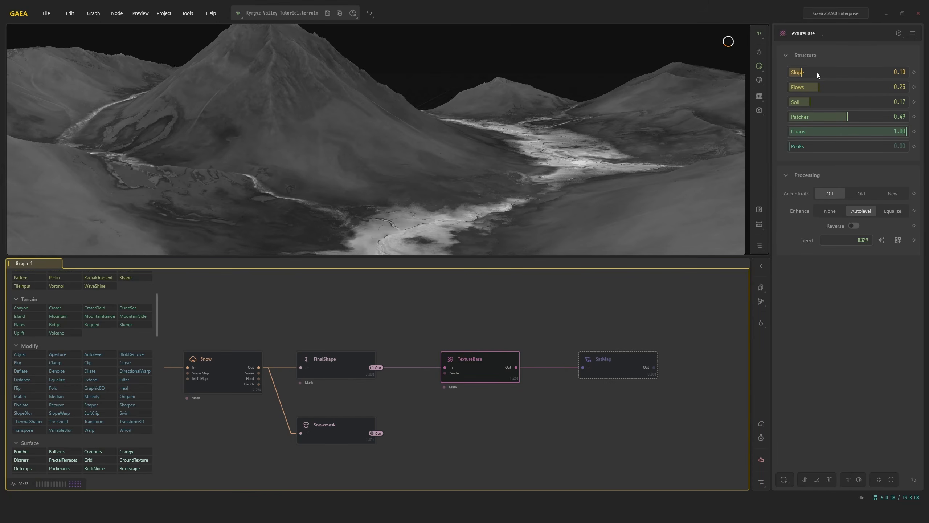
left_click_drag(818, 73, 815, 72)
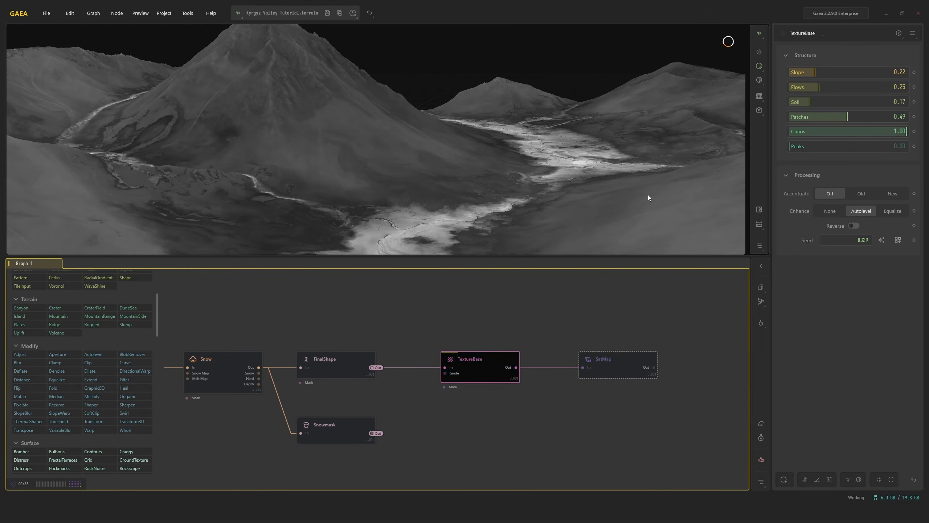
left_click(609, 362)
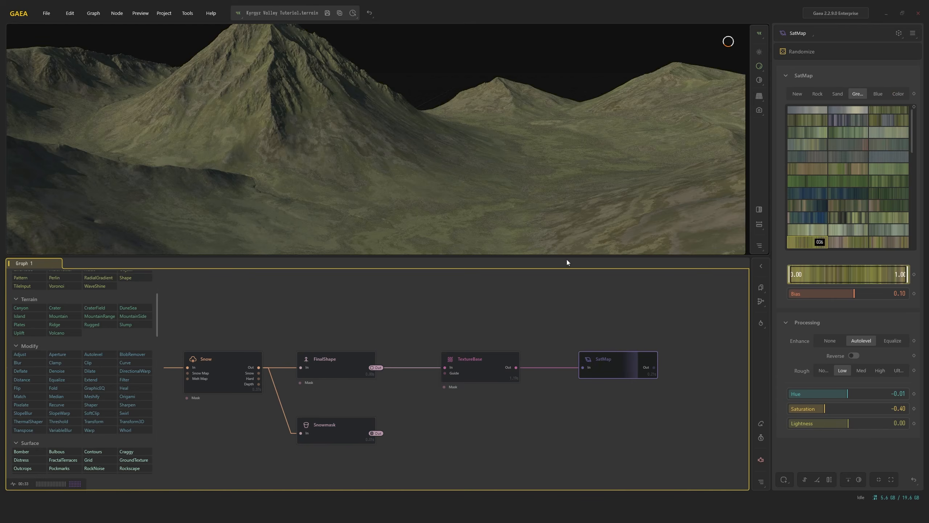
mouse_move(534, 173)
left_mouse_down()
mouse_move(535, 190)
mouse_move(539, 169)
left_mouse_up()
scroll(535, 191, "up", 3)
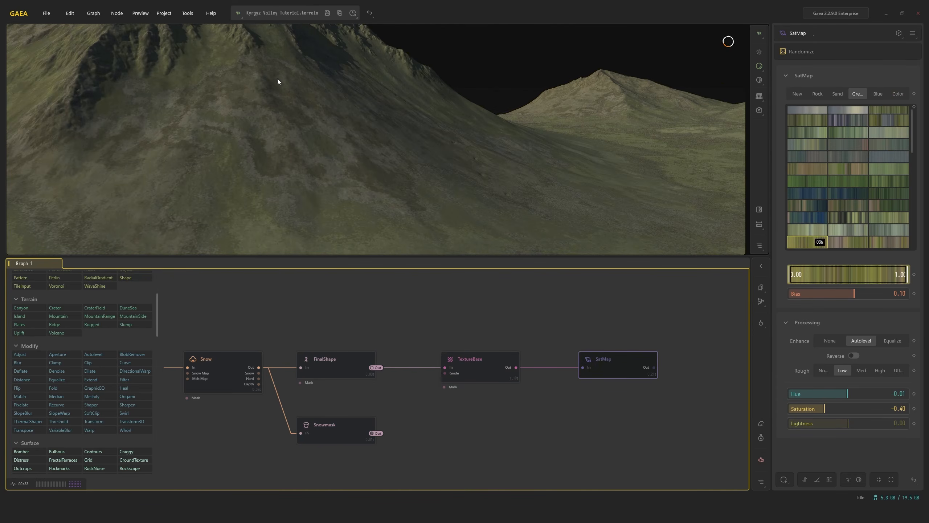
scroll(344, 174, "down", 5)
left_click_drag(344, 174, 463, 151)
scroll(418, 195, "up", 3)
Add a ColorErosion node and place it after the SatMap node
middle_click_drag(723, 368, 592, 356)
right_click(596, 356)
type("c")
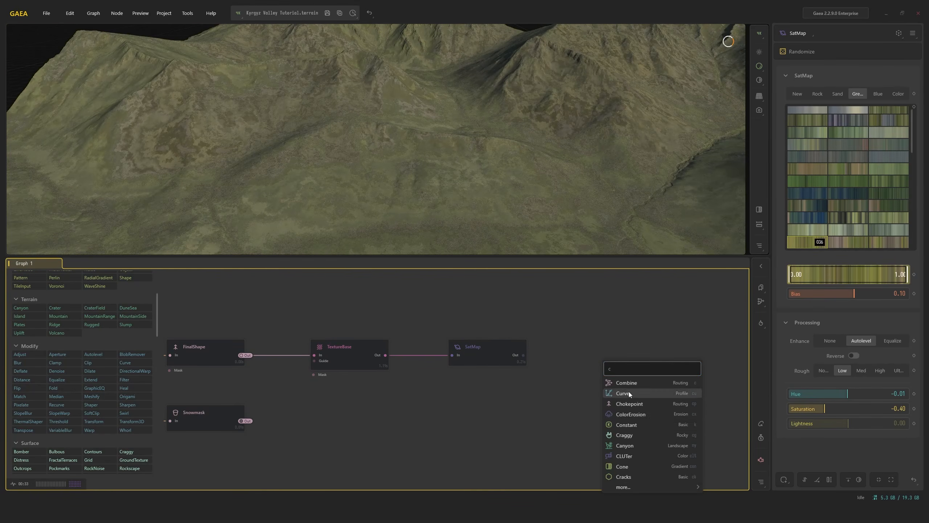
left_click(635, 415)
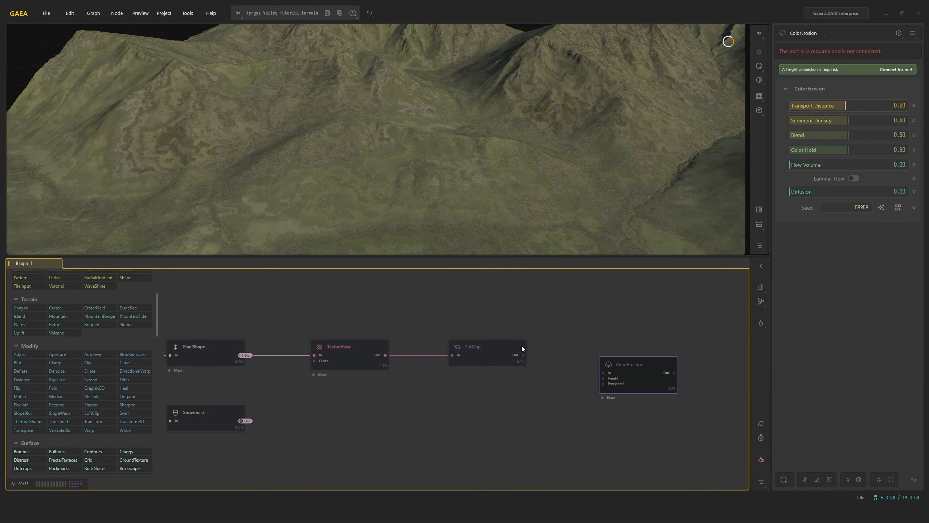
left_click_drag(635, 372, 627, 351)
Connect the ColorErosion node's Height input to the FinalShape portal
key("p")
left_click(638, 379)
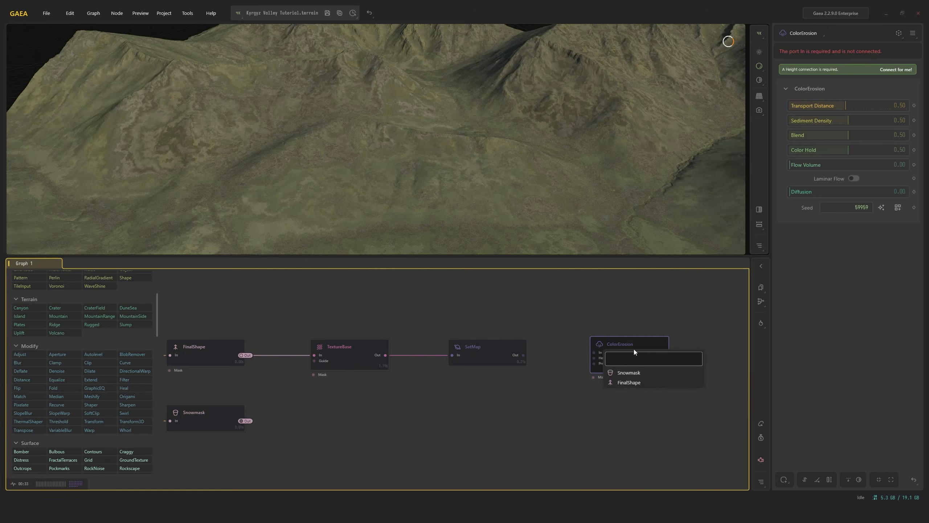
left_click(629, 382)
scroll(607, 362, "up", 5)
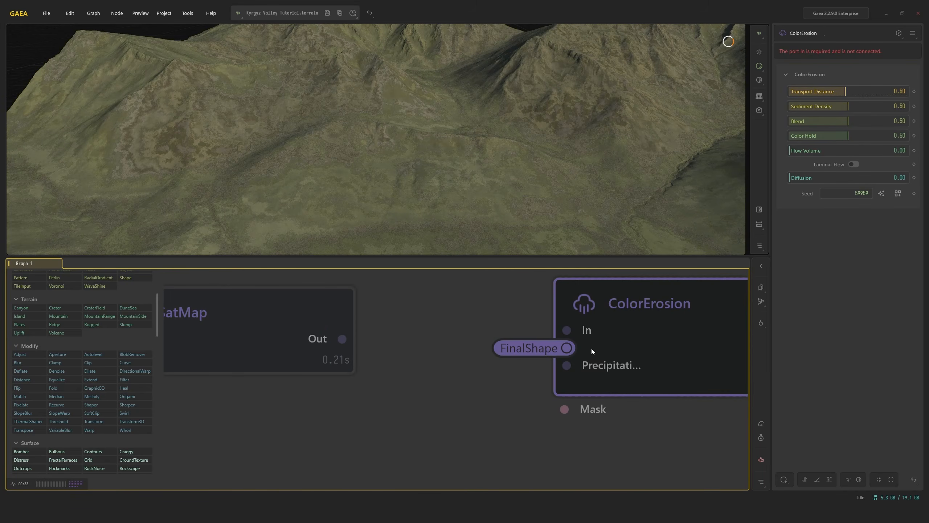
left_click_drag(637, 328, 599, 338)
key("p")
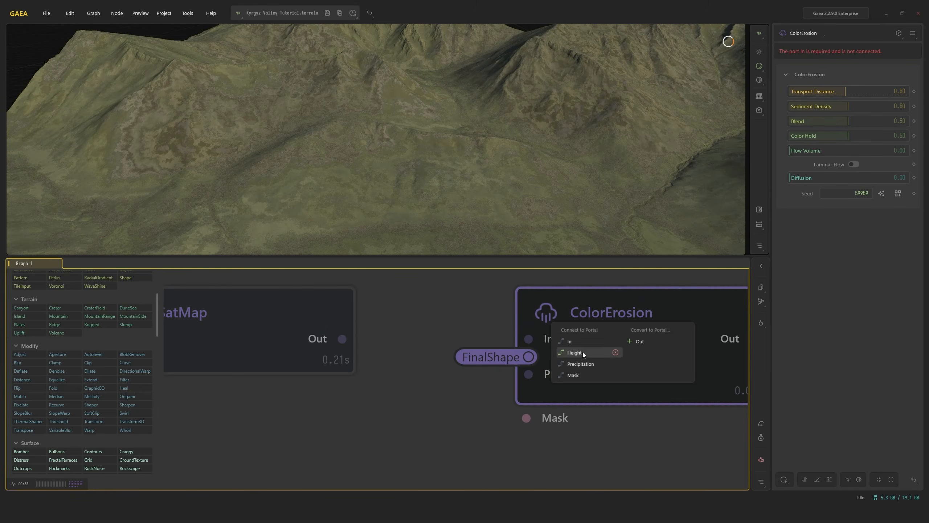
left_click(421, 342)
Connect the SatMap's output to the ColorErosion node's In port and inspect the eroded colors on the terrain
left_click_drag(342, 338, 528, 339)
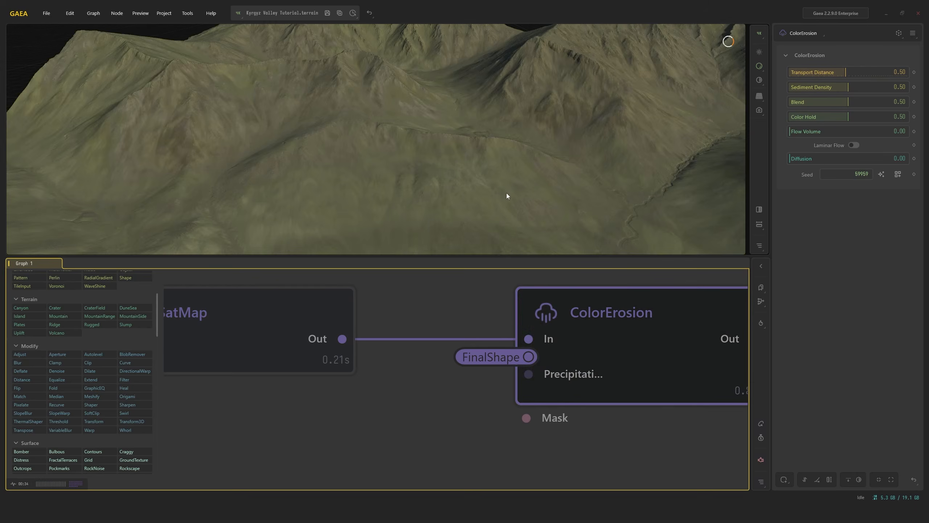
left_click_drag(506, 194, 523, 205)
left_click_drag(599, 208, 619, 221)
left_click_drag(523, 159, 493, 142)
scroll(570, 313, "down", 4)
Duplicate the SatMap node with its TextureBase connection and place the copy above the original
left_click_drag(545, 301, 552, 378)
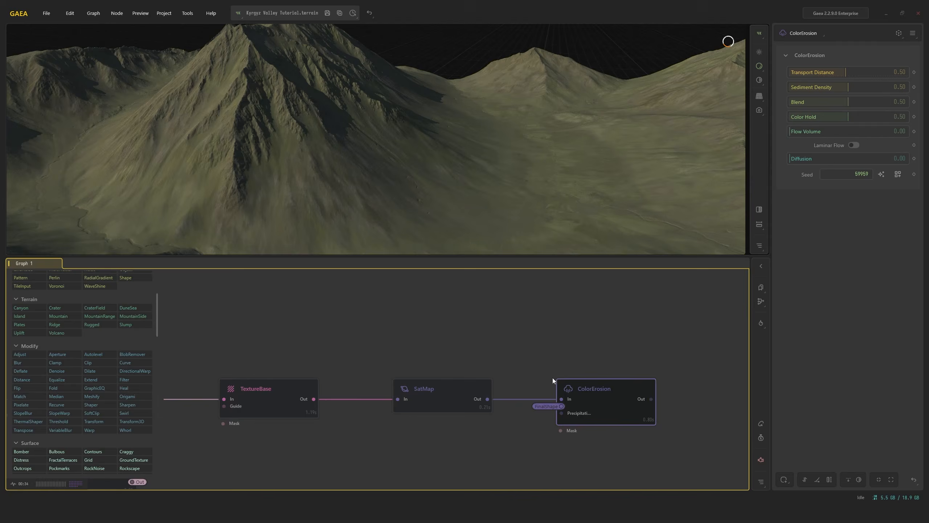
left_click(433, 382)
key("ctrl+d")
left_click_drag(450, 406, 463, 336)
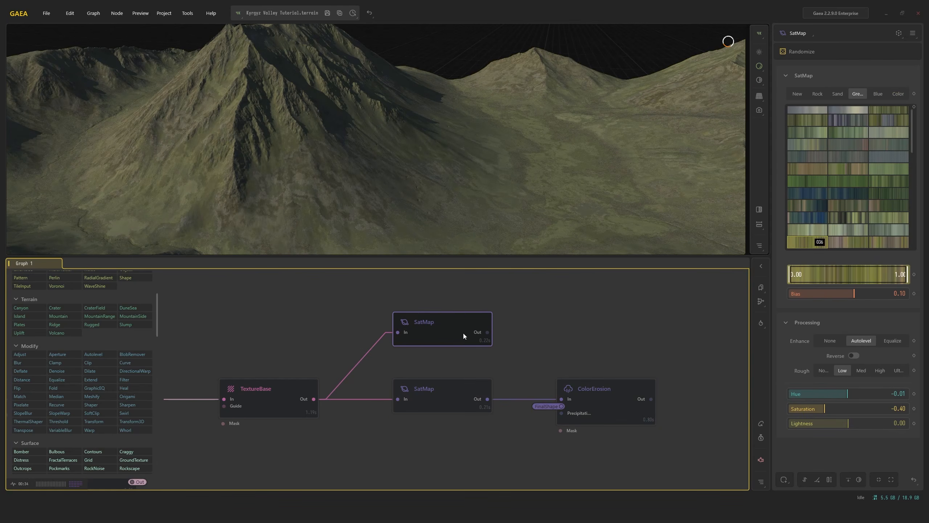
Switch the duplicated SatMap to Rock gradients and try several, including 095 and 122, viewing the mountains from different angles
left_click(817, 93)
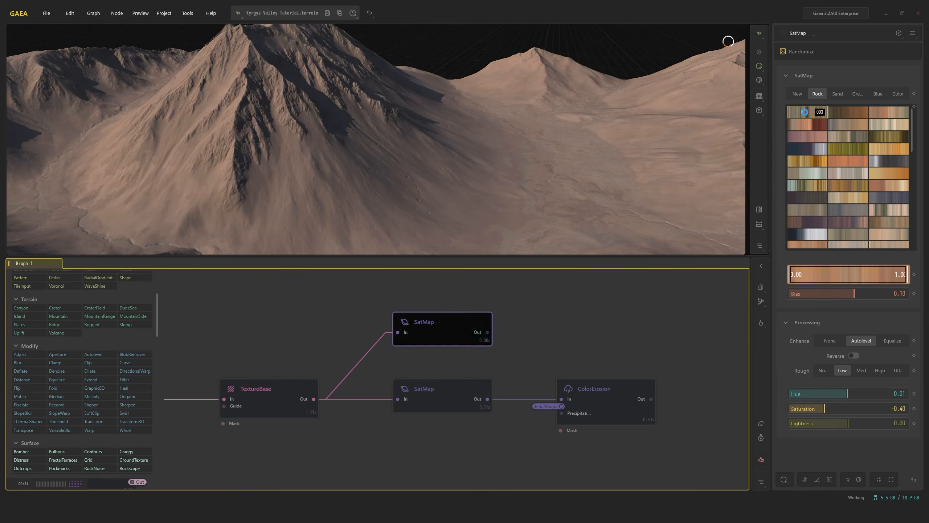
scroll(821, 202, "down", 5)
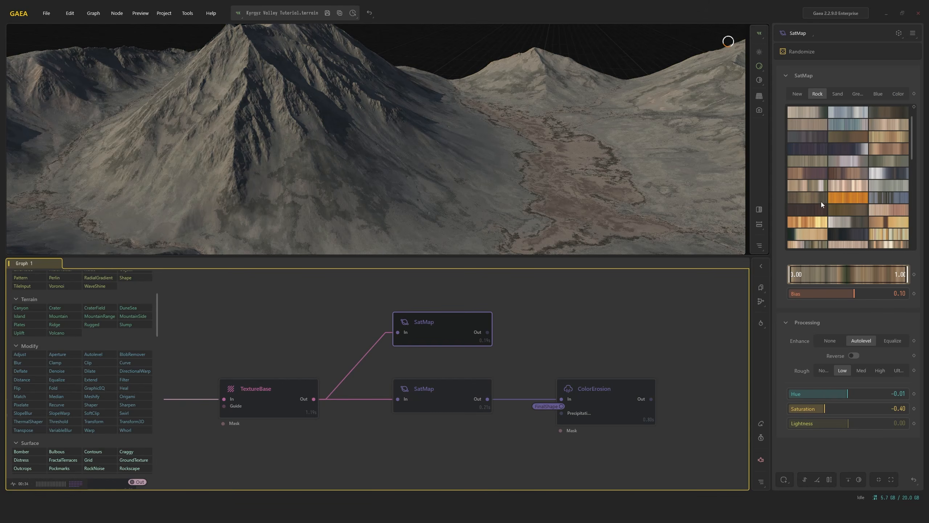
scroll(841, 170, "down", 4)
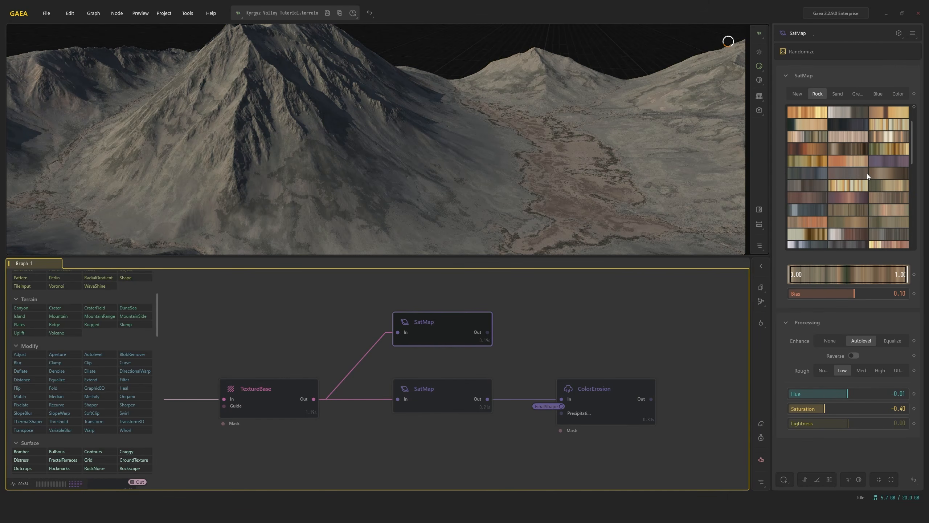
left_click_drag(538, 209, 575, 215)
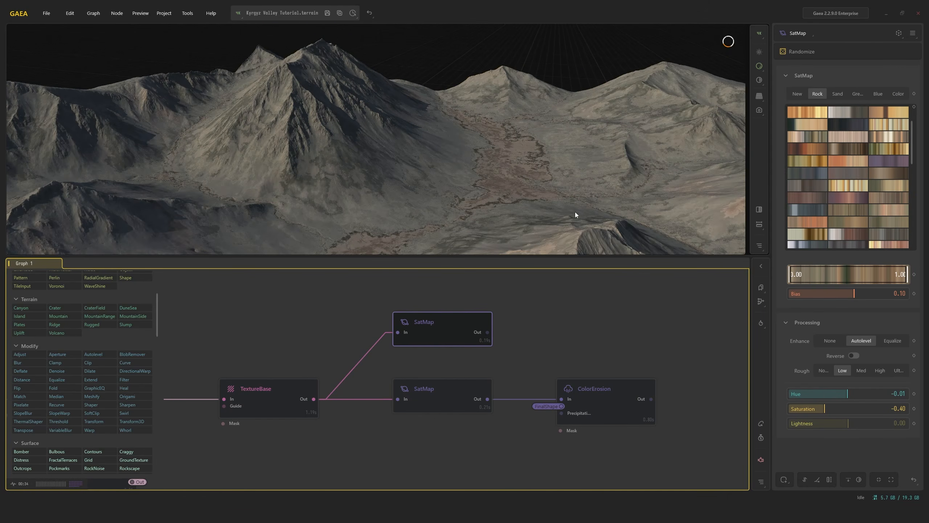
left_click(885, 186)
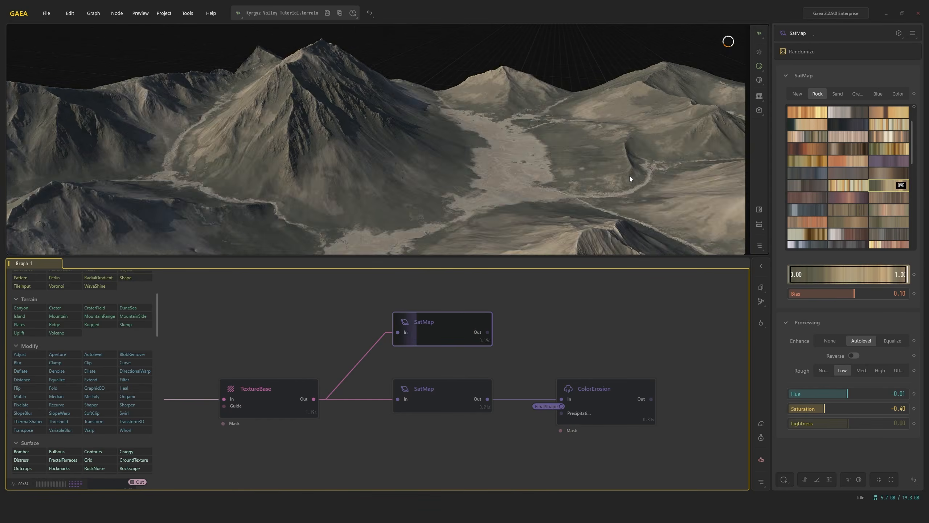
left_click_drag(630, 176, 639, 186)
middle_click_drag(640, 186, 421, 183)
scroll(843, 181, "down", 3)
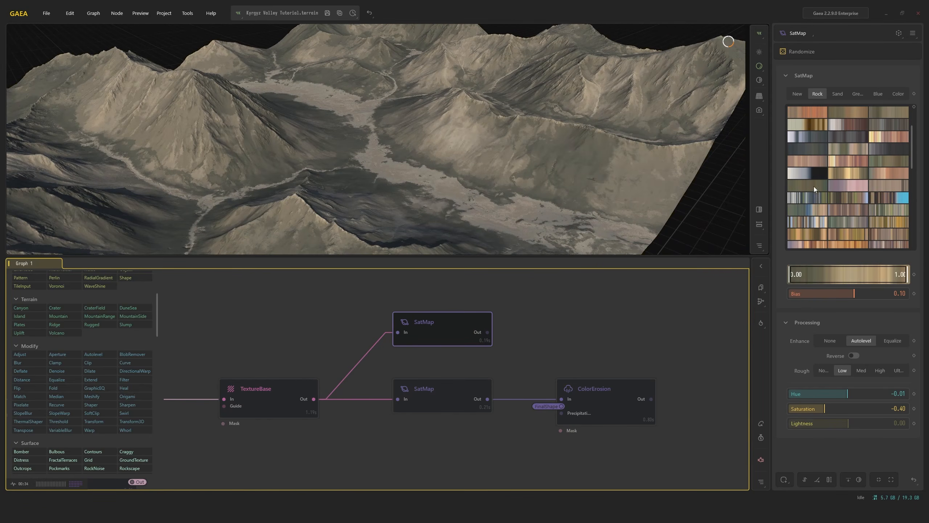
left_click(884, 186)
left_click_drag(682, 176, 541, 188)
scroll(491, 186, "up", 3)
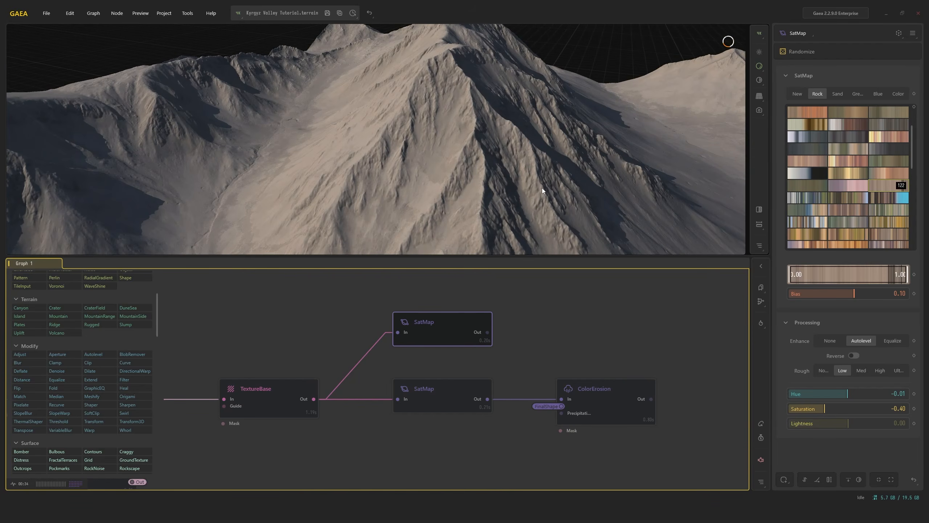
scroll(861, 184, "down", 3)
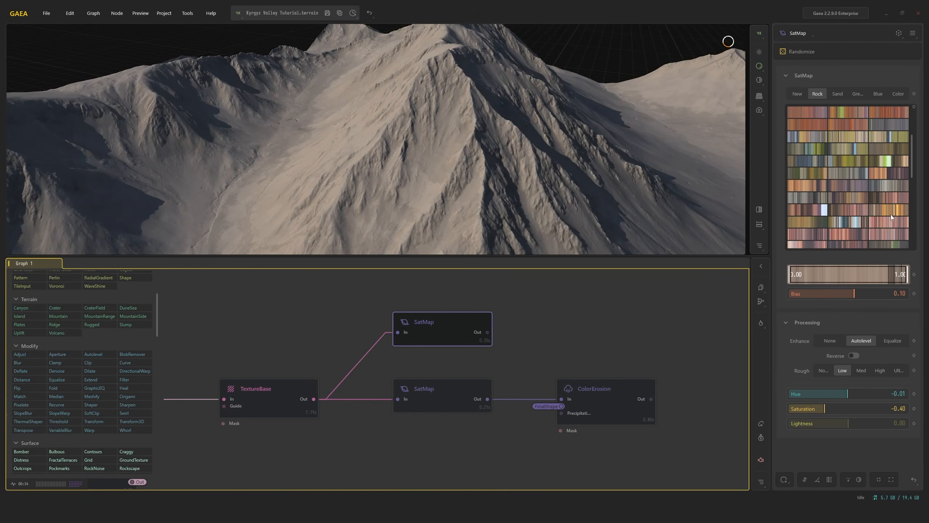
Compare Rock gradients 186 and 187 on the duplicated SatMap, keep 187 and set its Saturation to -0.83
left_click(888, 234)
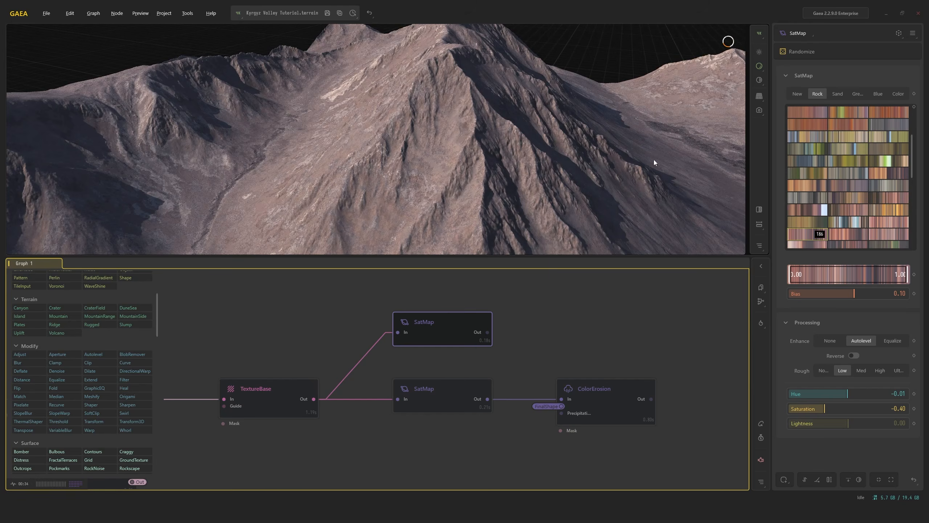
left_click_drag(653, 160, 638, 187)
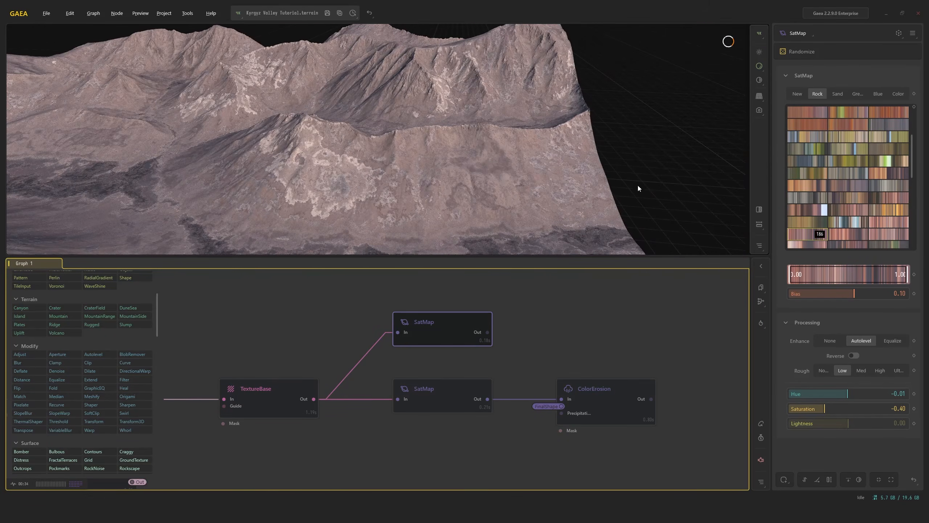
left_click_drag(537, 149, 553, 148)
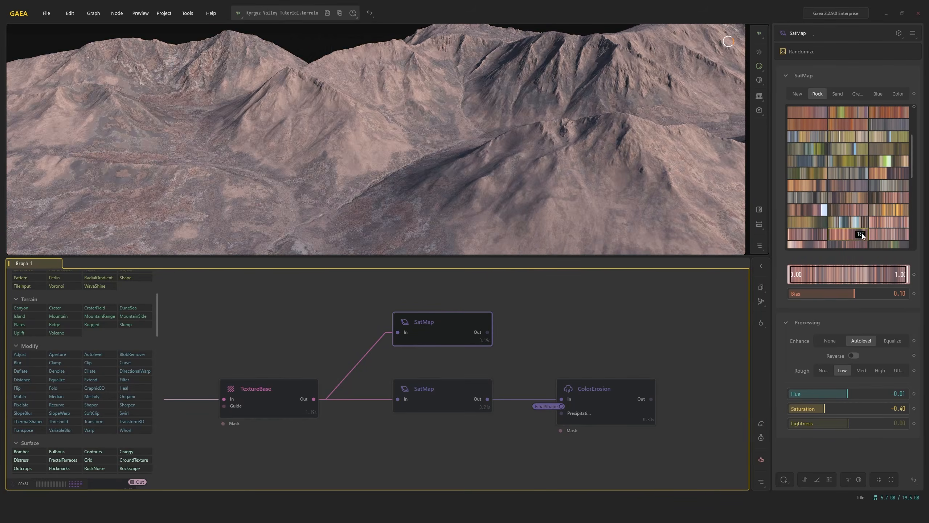
left_click_drag(823, 408, 799, 408)
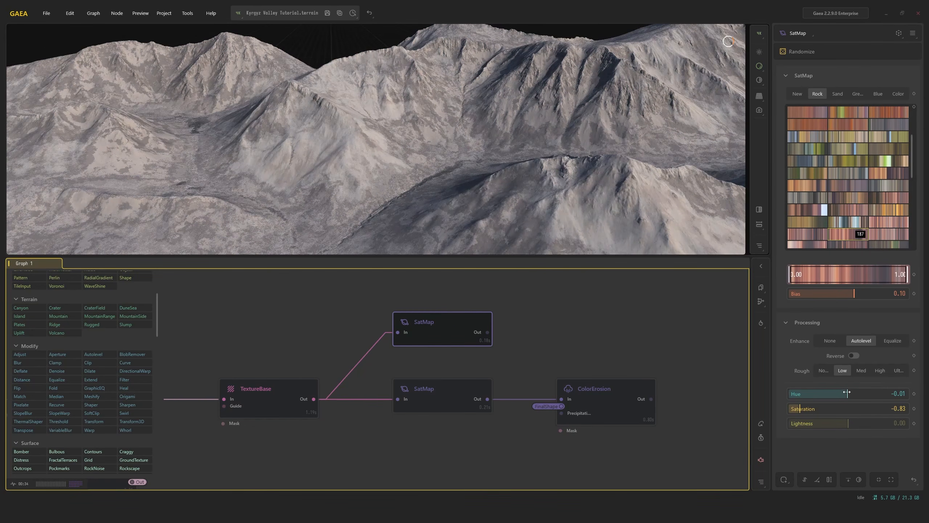
Set the upper SatMap's Hue to 0.02 while checking the rock colours from several angles
left_click_drag(850, 392, 848, 393)
left_click_drag(532, 173, 566, 209)
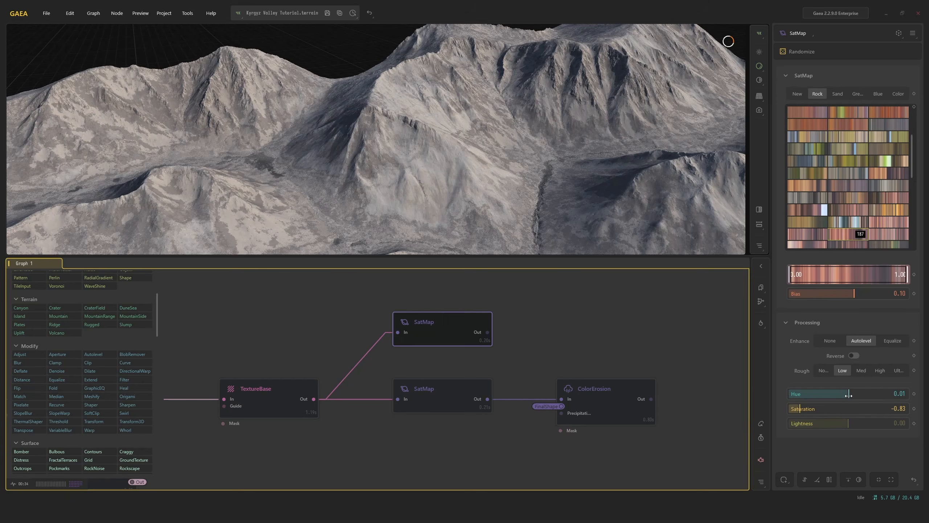
left_click_drag(848, 394, 849, 394)
left_click_drag(526, 178, 505, 160)
Duplicate the ColorErosion node, feed the copy from the upper SatMap, and compare its result with the SatMap
right_click(565, 320)
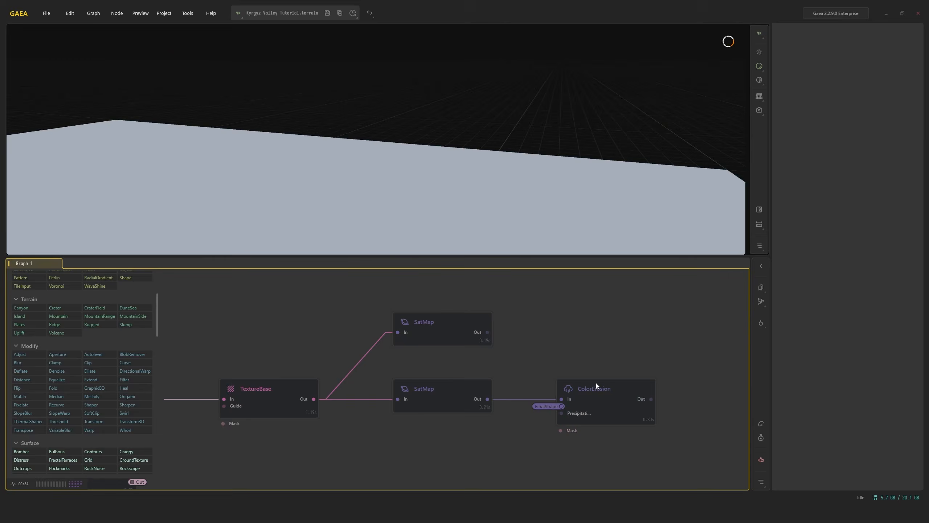
left_click(596, 383)
key("ctrl+d")
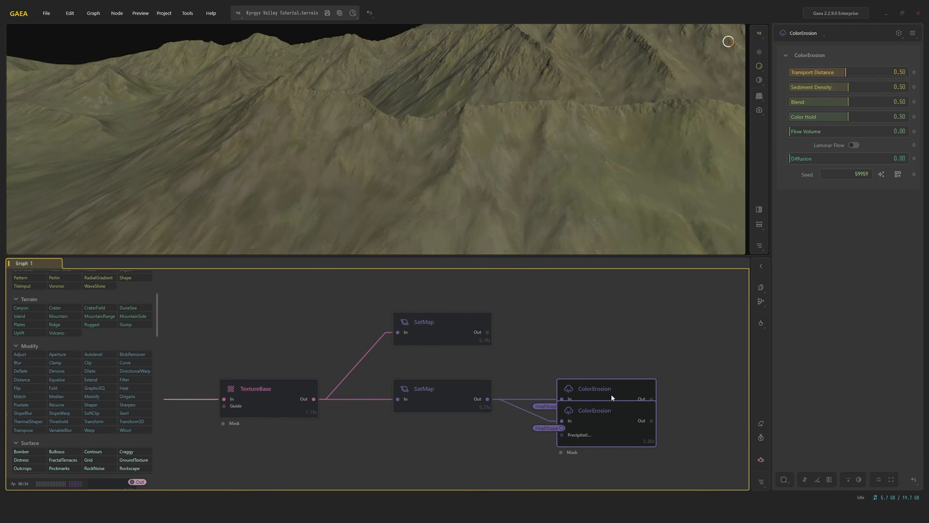
left_click_drag(610, 421, 606, 331)
left_click_drag(488, 332, 561, 326)
left_click_drag(618, 325, 618, 332)
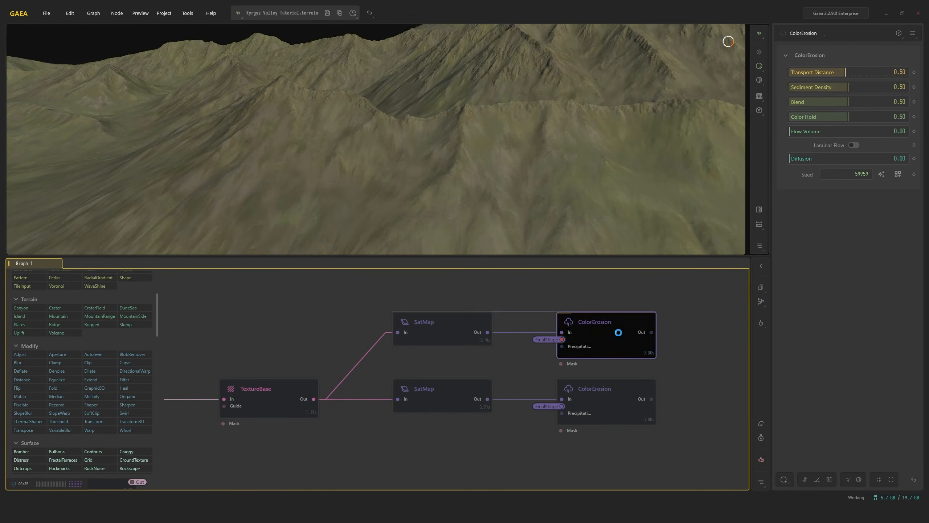
left_click(471, 325)
left_click(608, 334)
left_click_drag(527, 189, 509, 209)
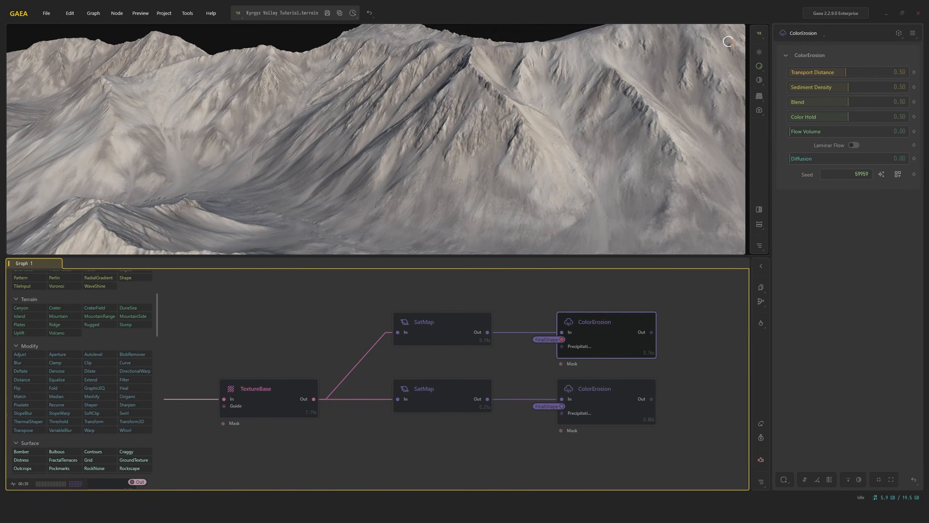
Add an Occlusion node above the upper SatMap and connect TextureBase's output to its input
middle_click_drag(376, 308, 387, 358)
left_click(424, 371)
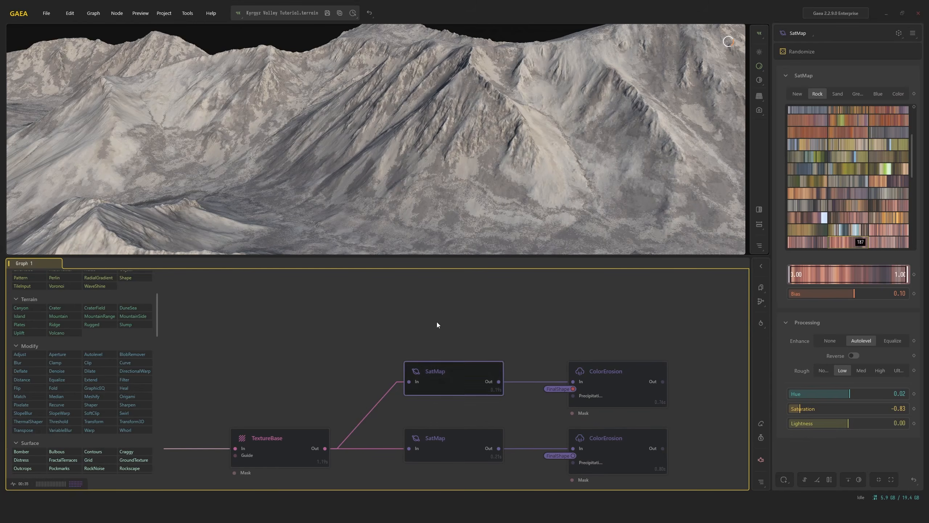
key("Tab")
type("occ")
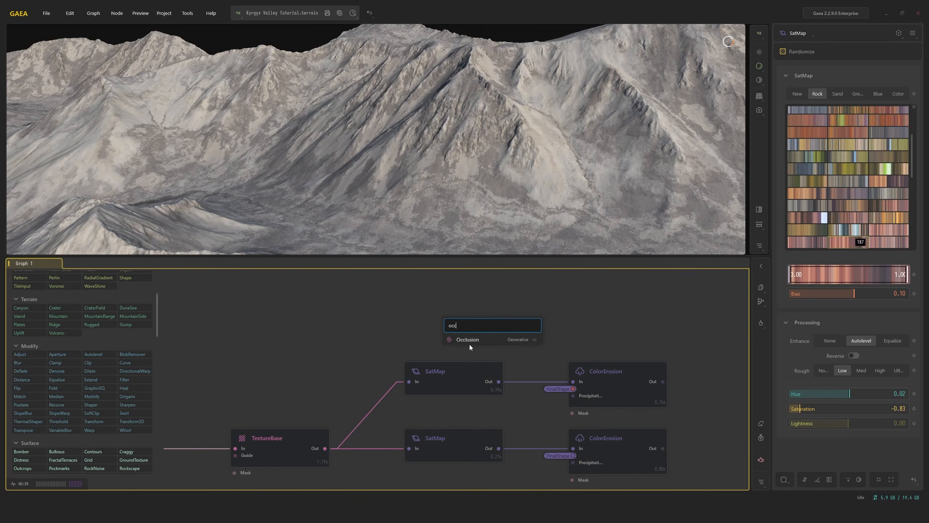
key("Return")
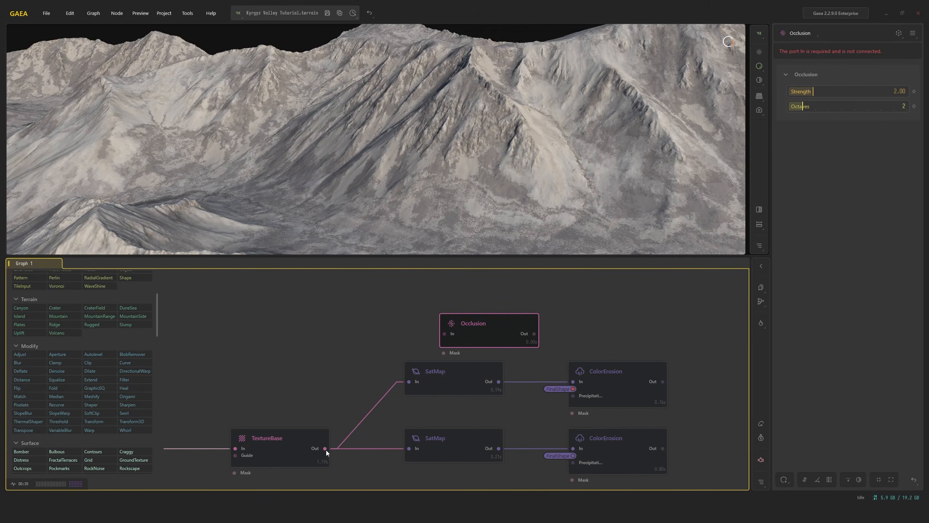
left_click_drag(325, 448, 445, 332)
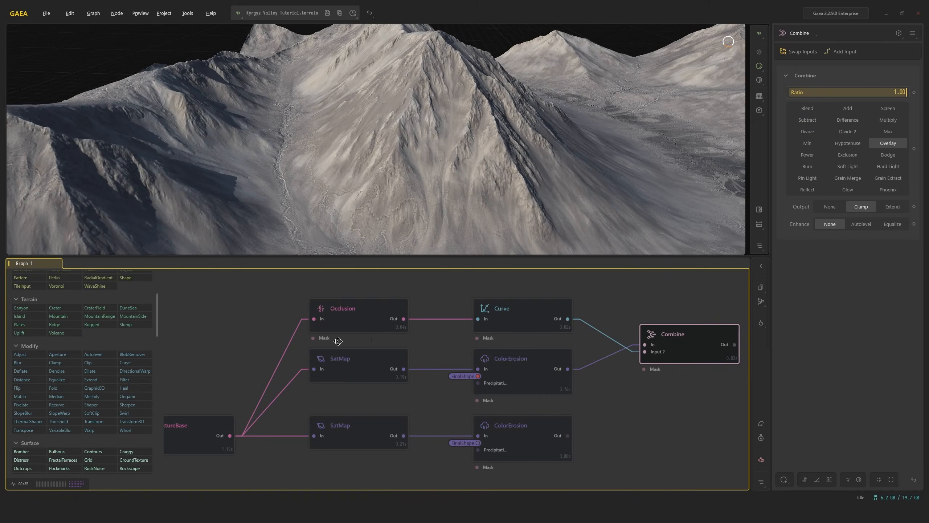
Rewire the Occlusion node's input to take FinalShape's output instead of TextureBase
middle_click_drag(336, 340, 546, 349)
scroll(546, 347, "down", 1)
left_click(546, 339)
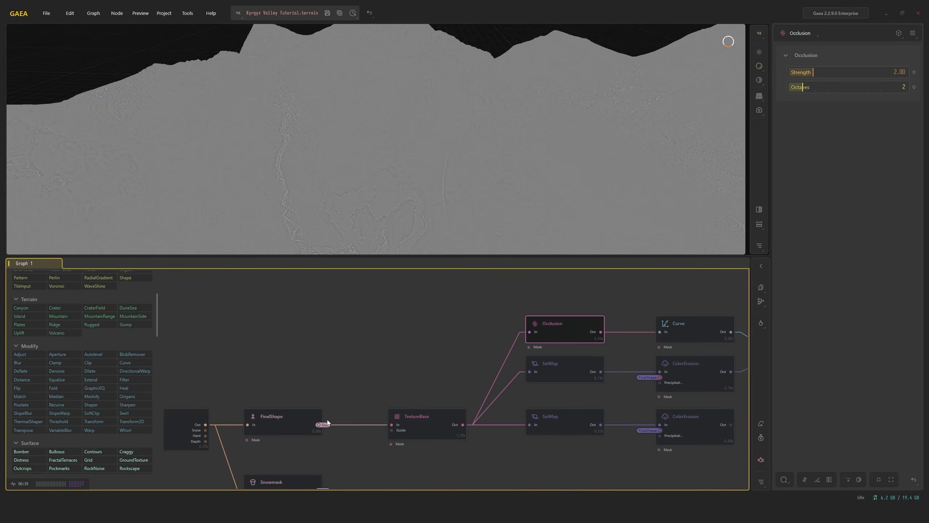
left_click_drag(529, 338, 528, 337)
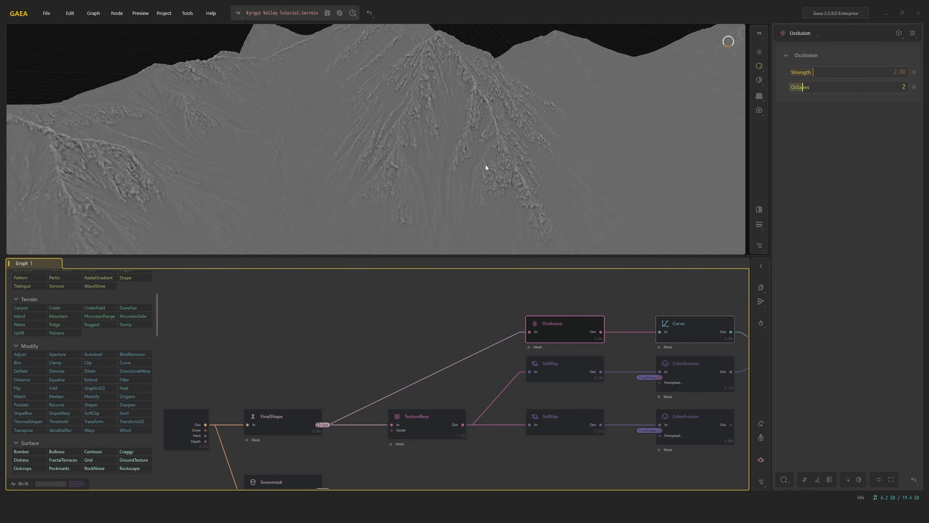
Examine the Occlusion detail before and after the Curve node, and how it affects the Combine result
left_click_drag(485, 164, 496, 273)
left_click(680, 326)
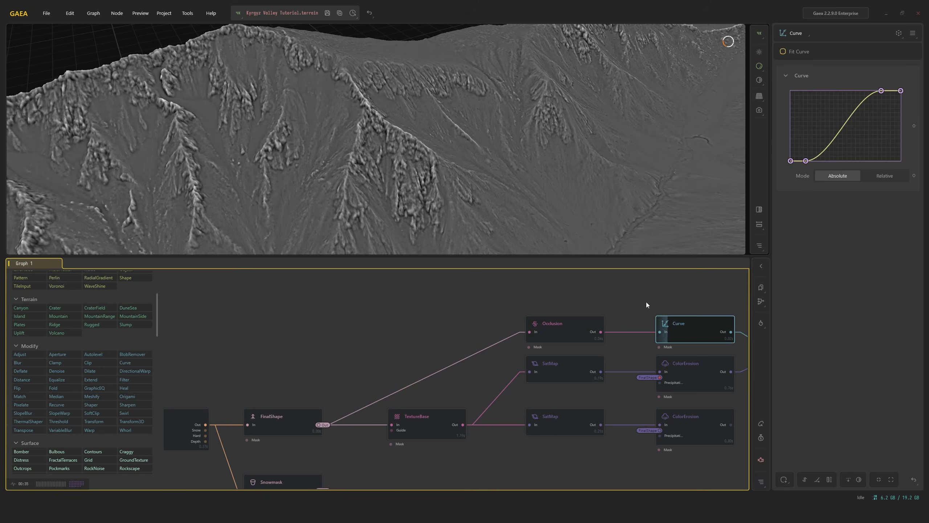
left_click_drag(549, 227, 515, 237)
left_click(564, 323)
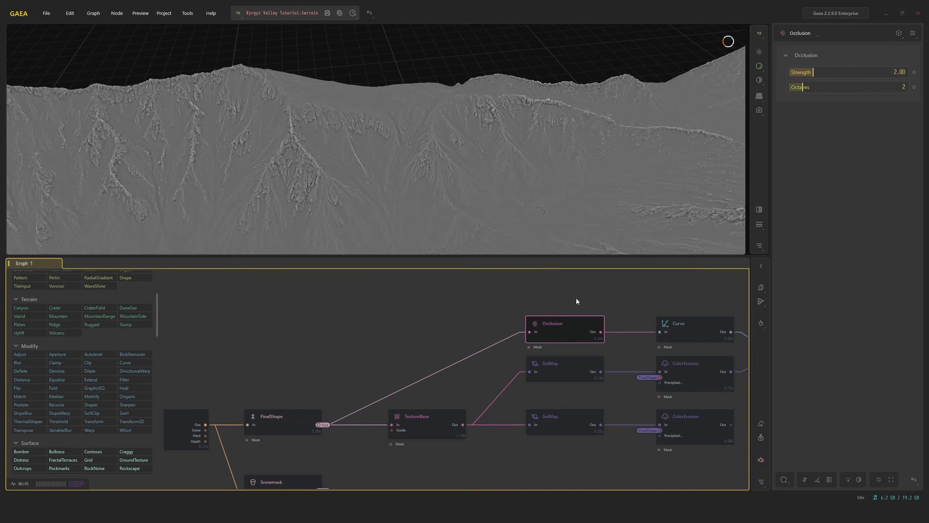
left_click(690, 318)
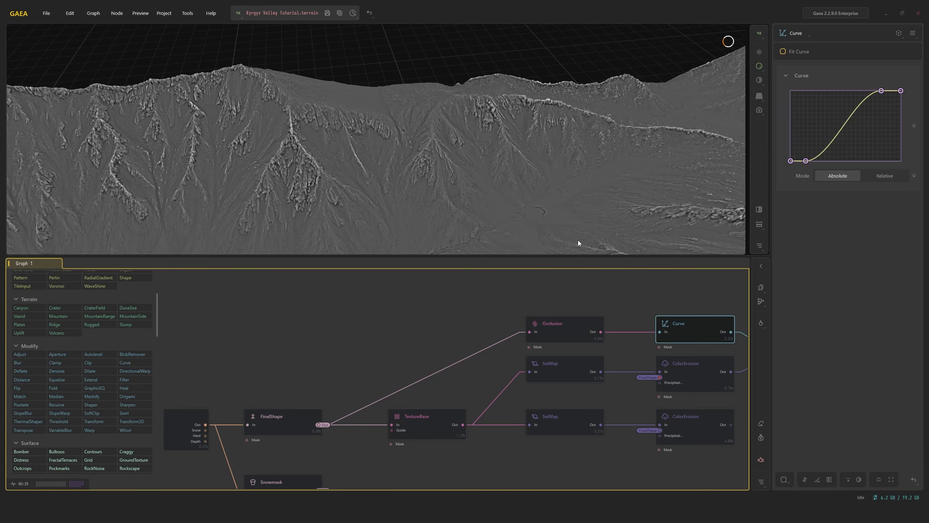
left_click_drag(544, 202, 585, 176)
middle_click_drag(679, 318, 473, 349)
left_click(499, 346)
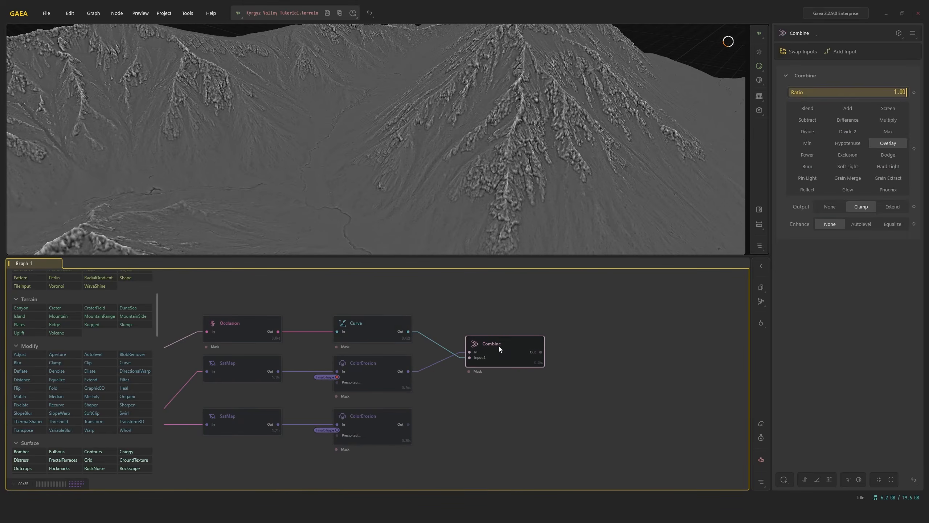
Try the Curve without its lower control point and with the upper point nearer the end, checking Combine against ColorErosion
left_click(386, 326)
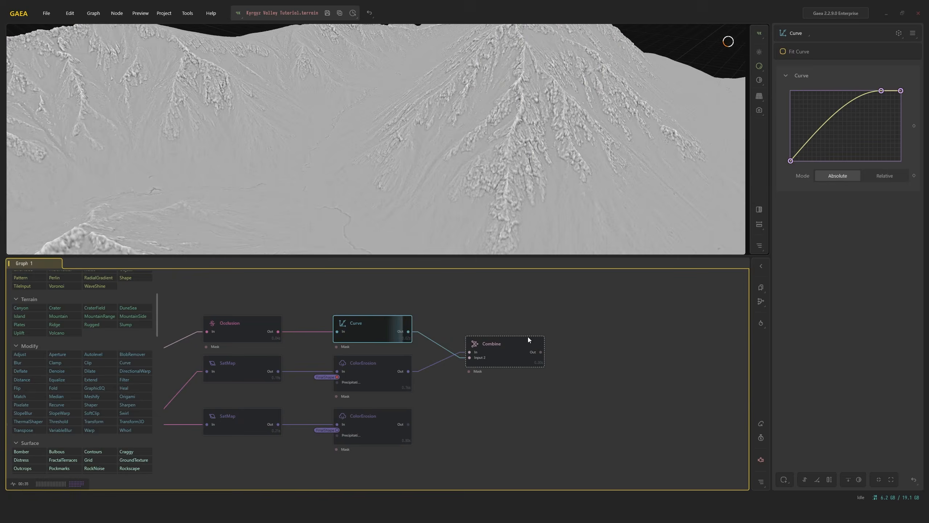
left_click(527, 339)
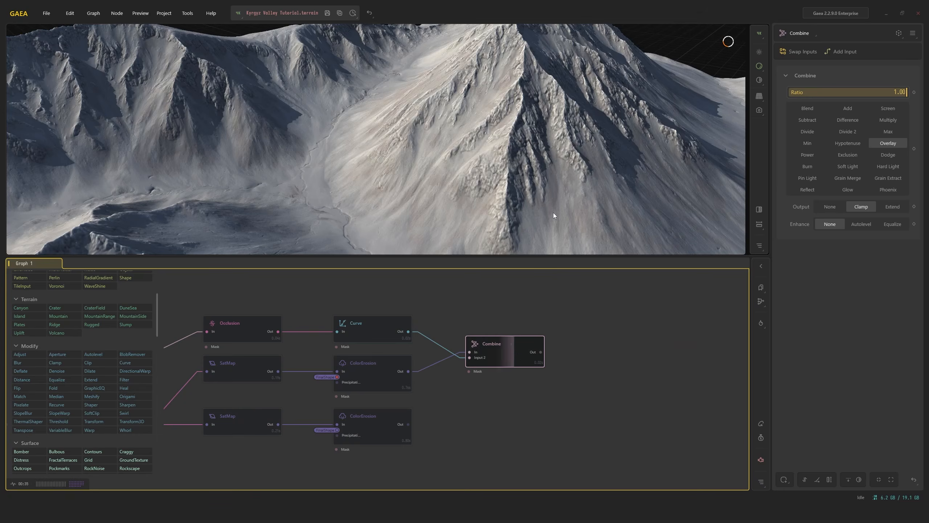
left_click(393, 362)
left_click(380, 323)
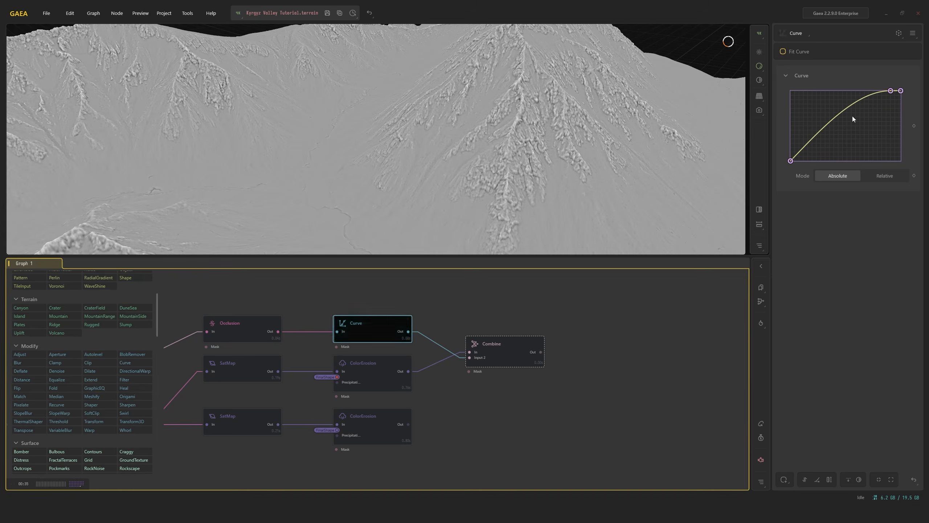
left_click(502, 342)
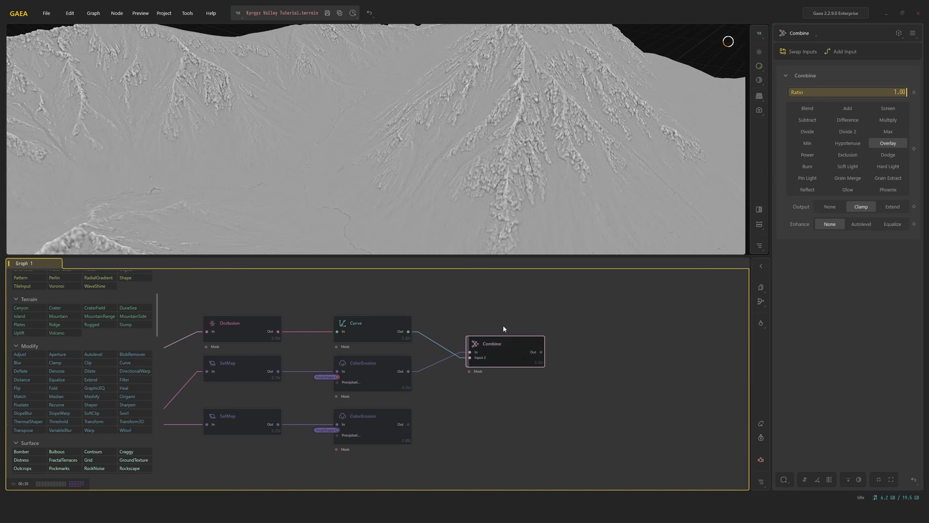
left_click(351, 362)
left_click_drag(527, 229, 439, 220)
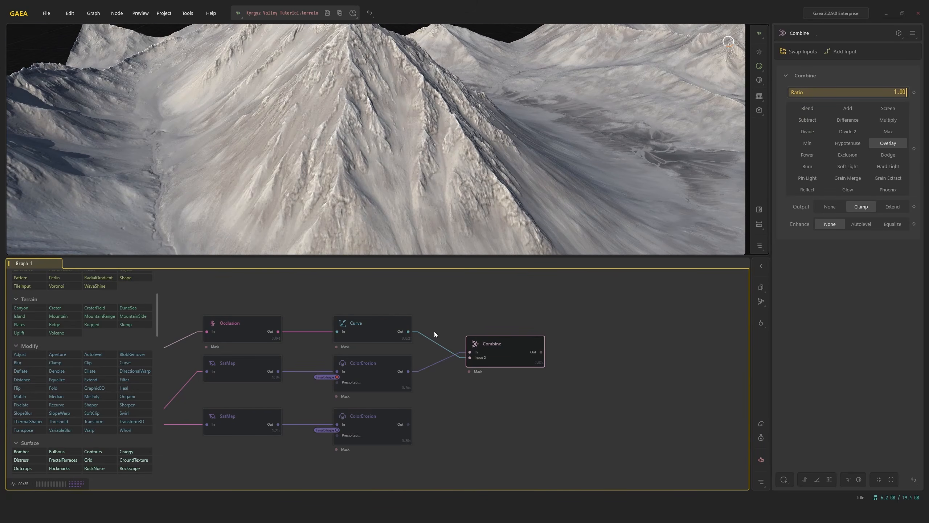
Straighten the Curve to a plain diagonal without intermediate points and compare the Combine and ColorErosion results
left_click(399, 335)
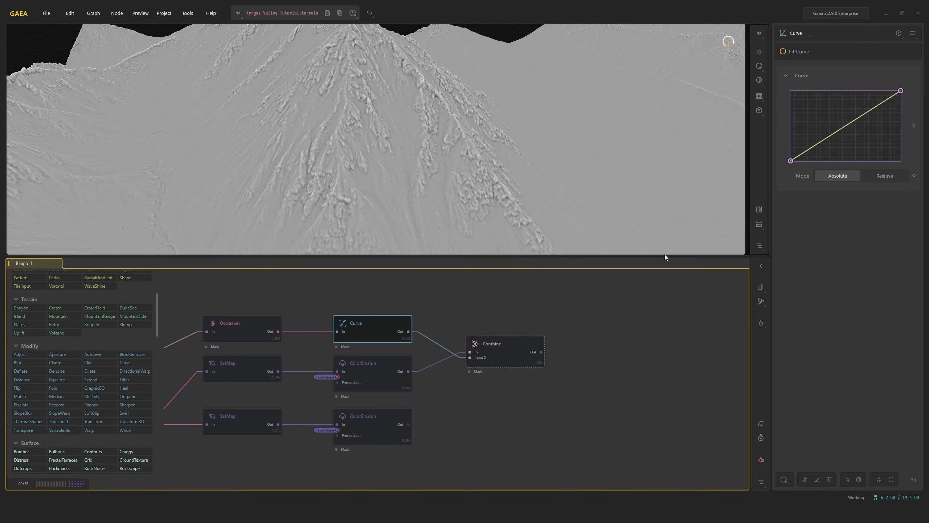
left_click(513, 349)
left_click(395, 363)
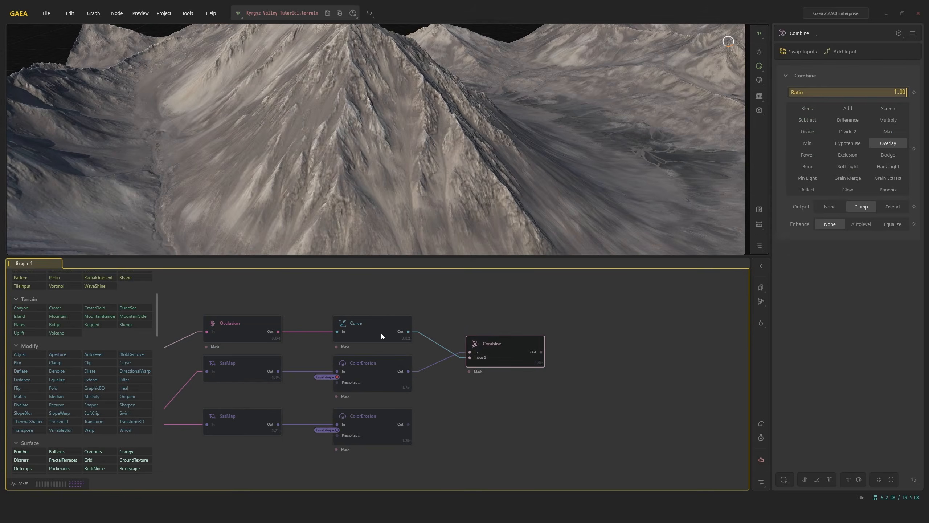
Shape the Curve into a soft S with a point at full height near its upper end and a low point near its start
left_click(381, 332)
left_click_drag(889, 99, 893, 83)
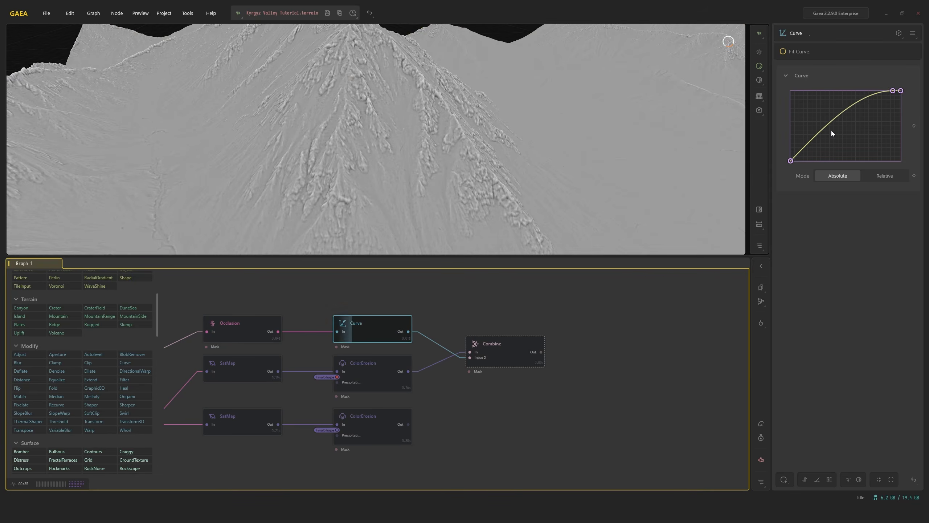
left_click_drag(799, 148, 804, 157)
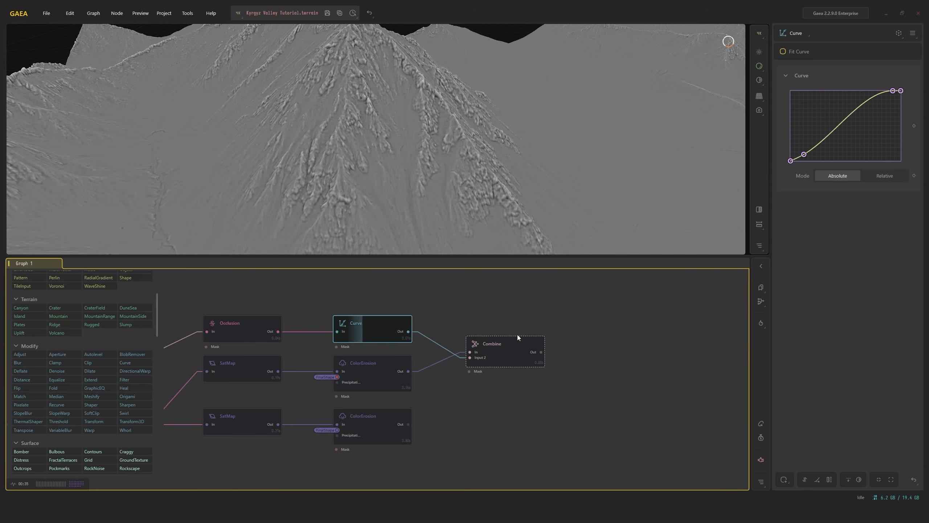
Compare the Combine result with the upper ColorErosion to judge the overlaid occlusion detail and brightness
left_click(509, 344)
left_click(408, 338)
left_click(472, 348)
left_click(394, 375)
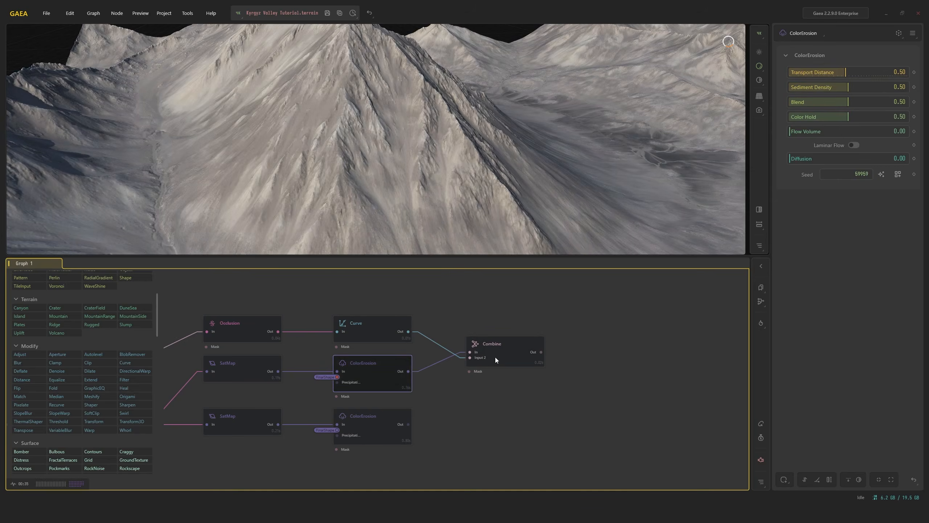
left_click(492, 357)
left_click(384, 371)
left_click(484, 357)
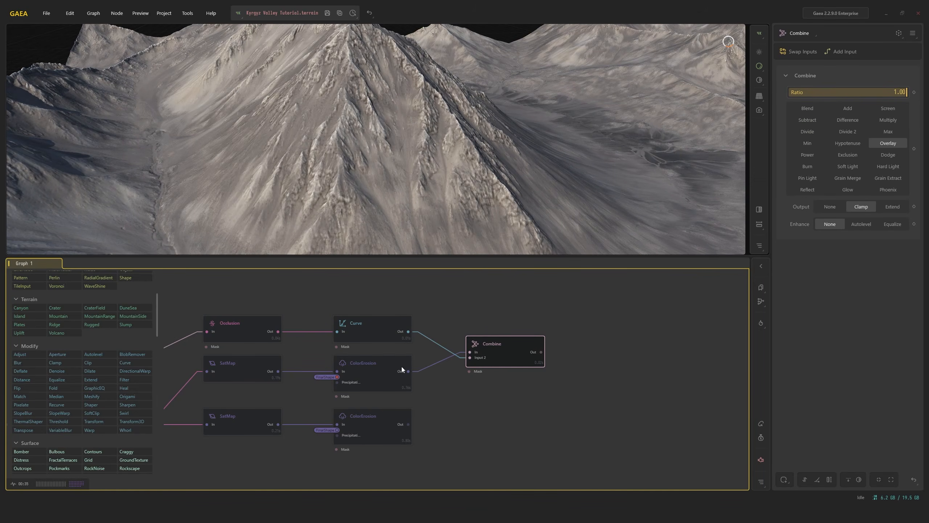
Raise the Curve's lower control point slightly and inspect the combined result on the surrounding ridges
left_click(394, 334)
left_click_drag(805, 155, 804, 154)
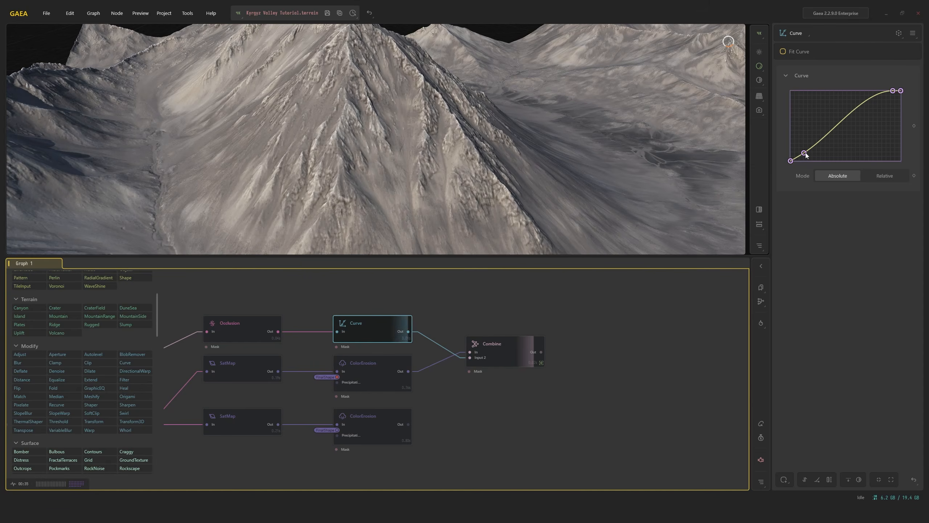
left_click_drag(476, 147, 398, 202)
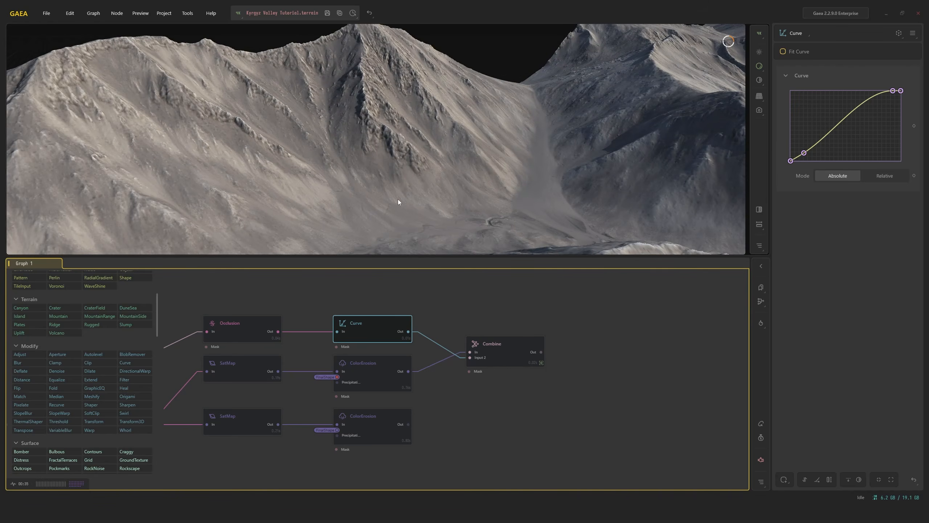
left_click_drag(431, 146, 441, 157)
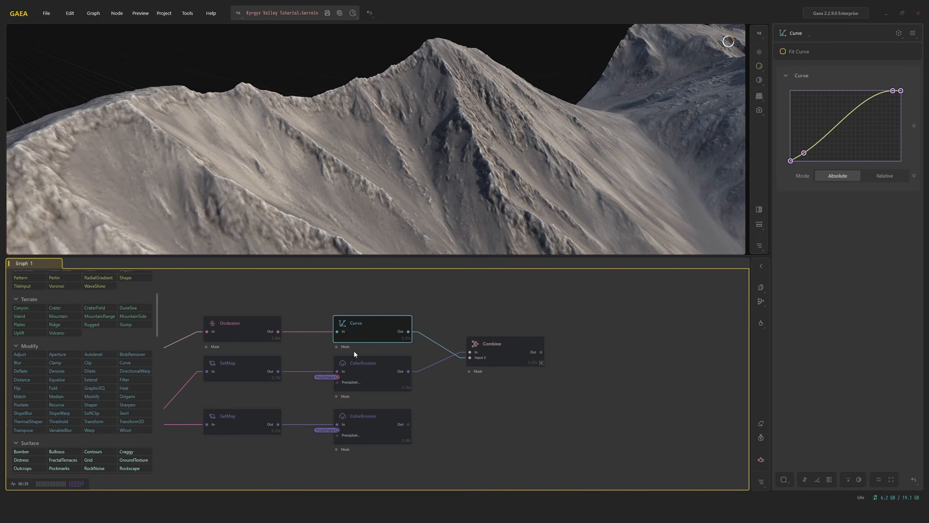
Set the Occlusion node's Octaves to 1 and check the result through the Curve and Combine nodes
left_click(353, 332)
left_click(264, 329)
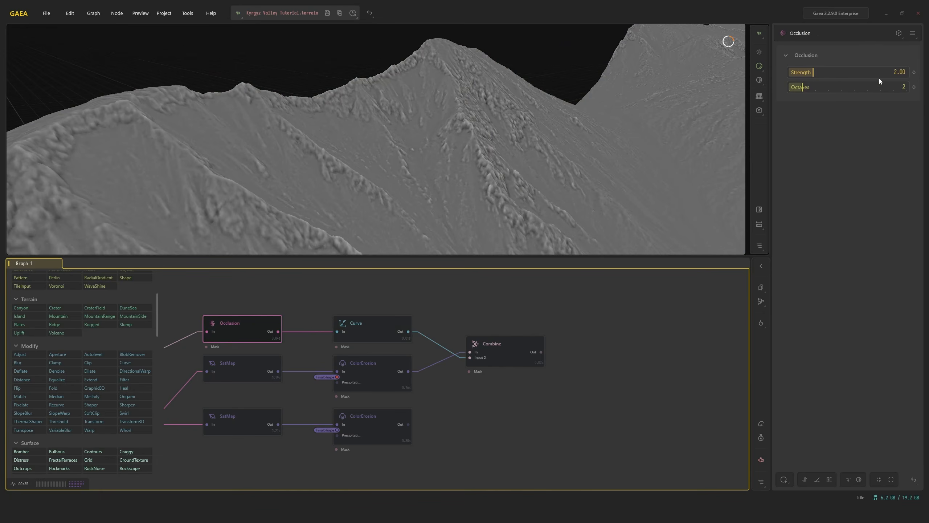
left_click_drag(895, 89, 871, 112)
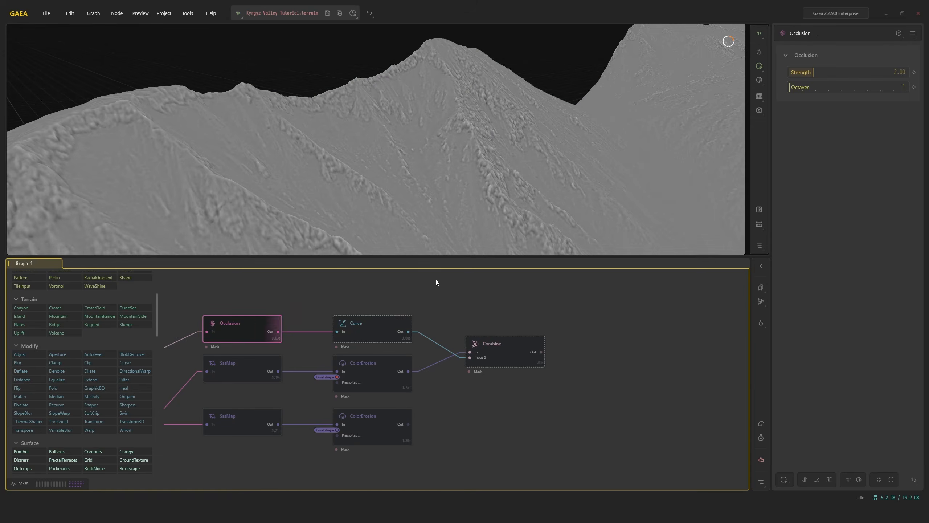
left_click(372, 336)
left_click(502, 361)
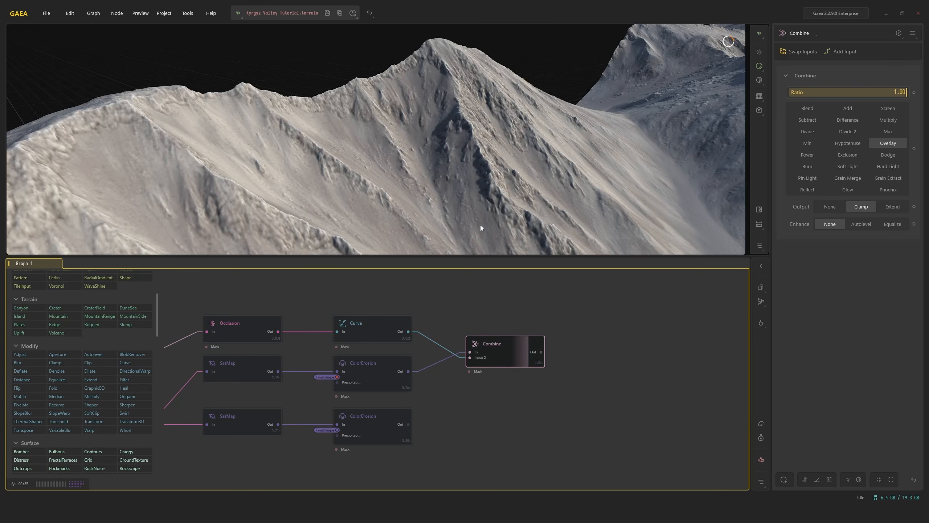
Set the Combine node's overlay Ratio to 0.6
left_click_drag(480, 225, 519, 198)
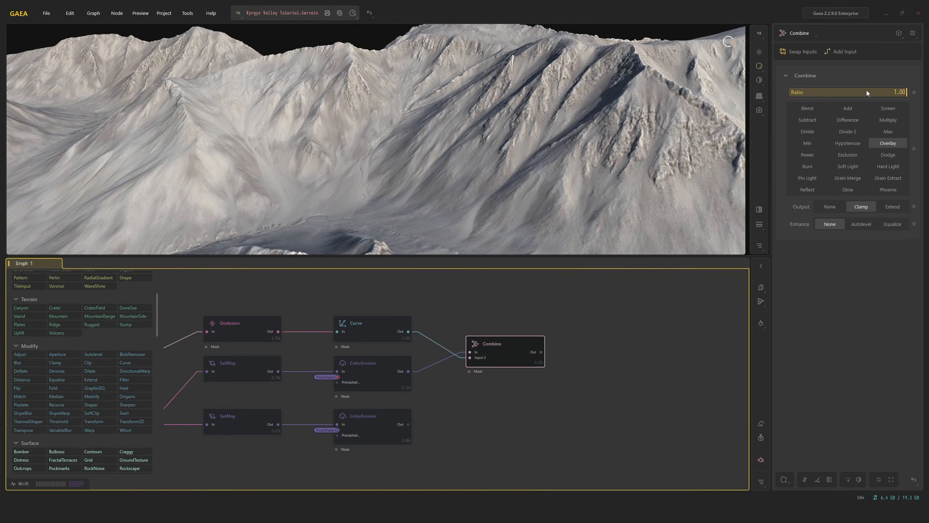
mouse_move(866, 90)
left_mouse_down()
mouse_move(834, 91)
mouse_move(869, 90)
left_mouse_up()
right_click(870, 91)
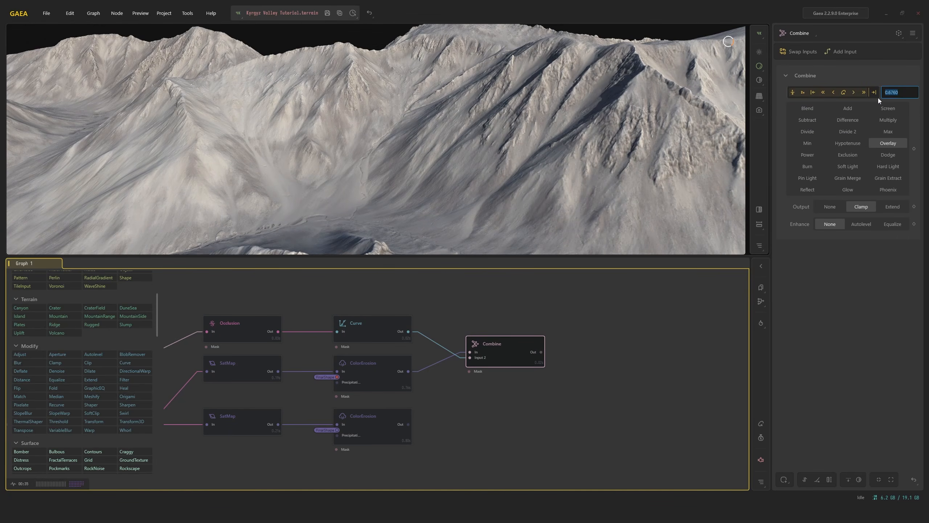
type("0.6")
key("Return")
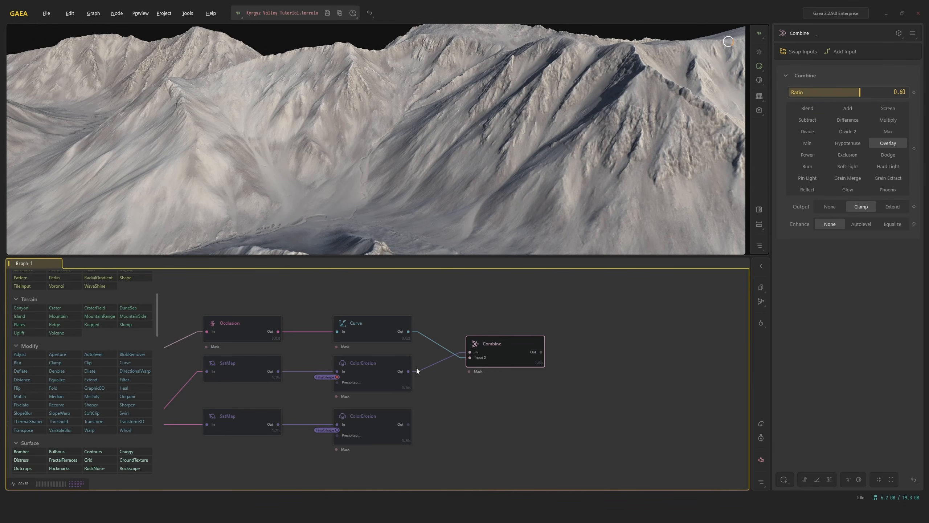
Compare the Combine result with the upper ColorErosion and the Curve, and inspect it across the surrounding ridges
left_click(409, 367)
left_click(492, 348)
left_click(392, 328)
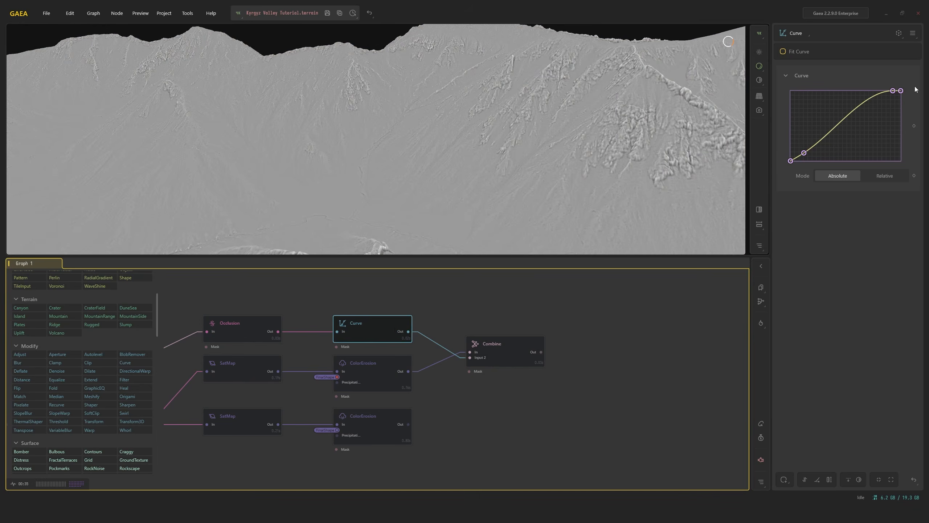
left_click(475, 353)
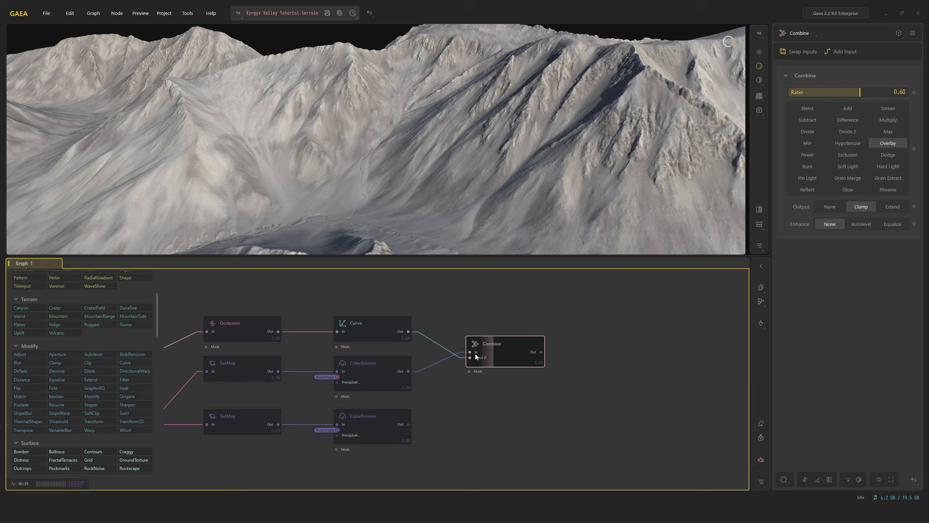
mouse_move(591, 208)
left_mouse_down()
mouse_move(567, 199)
mouse_move(606, 227)
mouse_move(629, 216)
mouse_move(616, 224)
mouse_move(547, 151)
mouse_move(462, 240)
left_mouse_up()
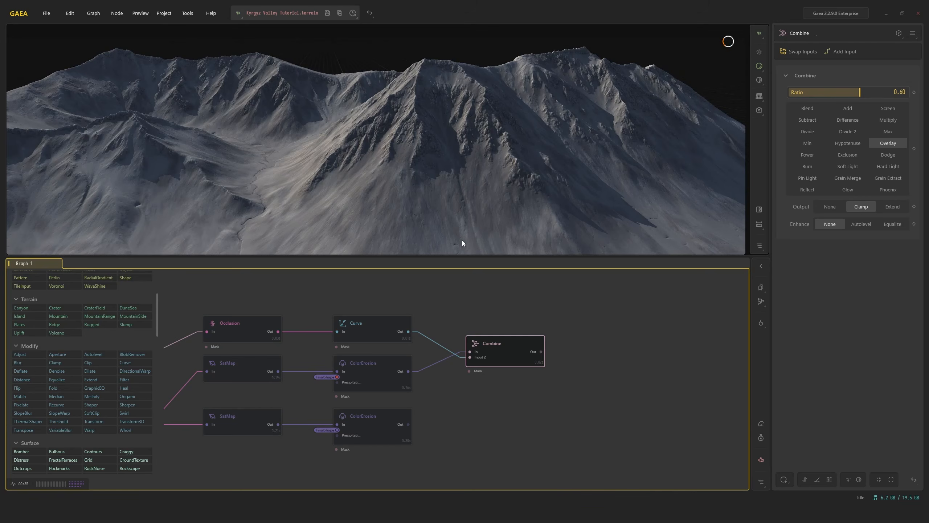
left_click_drag(506, 145, 470, 151)
scroll(533, 142, "up", 3)
scroll(535, 142, "down", 2)
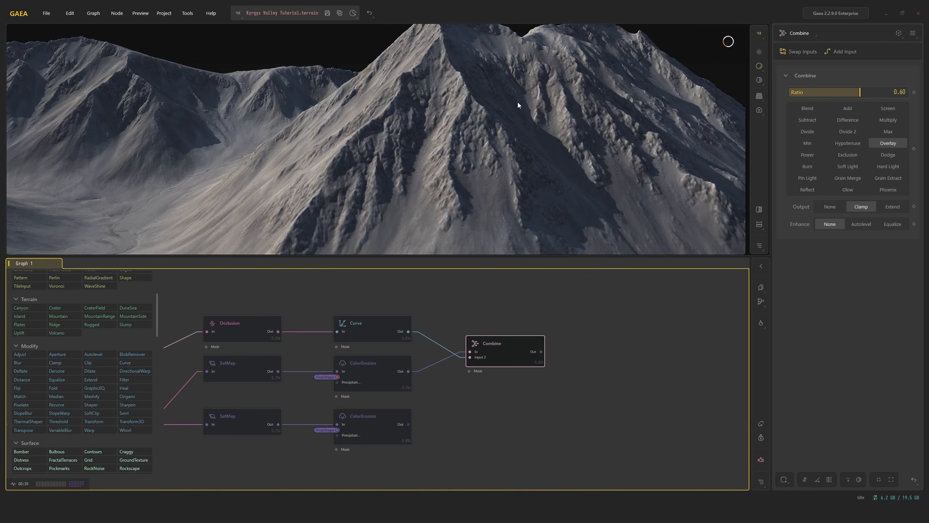
Examine the overlaid rock detail close up on the central peak against the plain ColorErosion output
left_click(376, 377)
left_click(498, 351)
left_click_drag(504, 182, 521, 209)
scroll(474, 213, "up", 3)
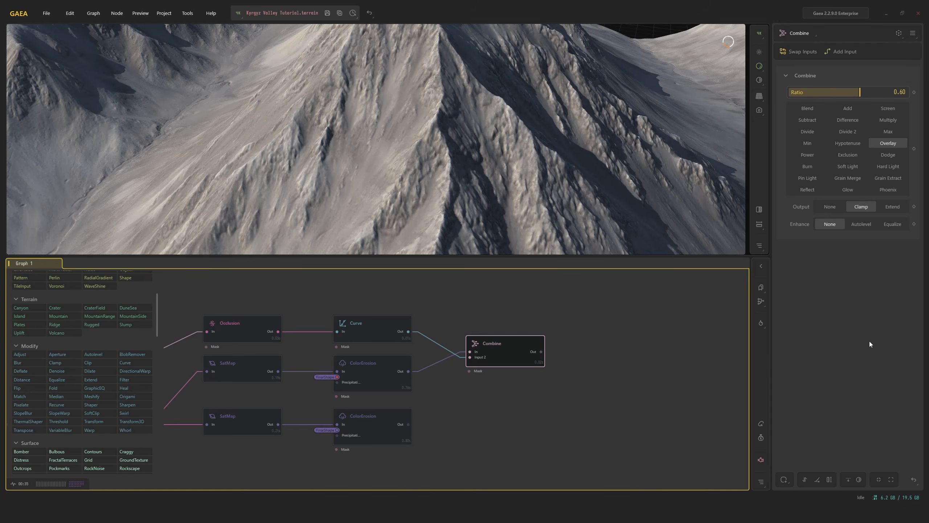
scroll(446, 170, "down", 5)
left_click_drag(446, 170, 436, 155)
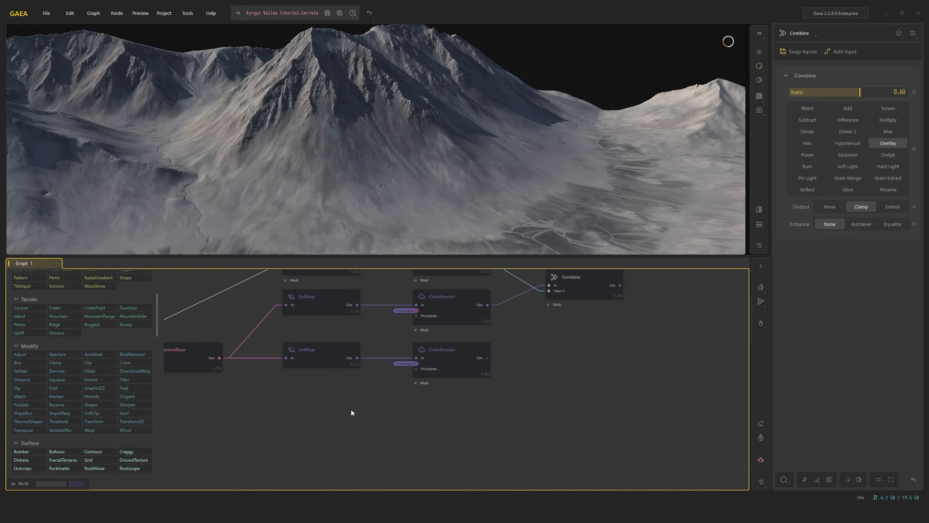
Add a Slope node below the second SatMap and feed it from the FinalShape output
right_click(352, 410)
left_click(384, 327)
left_click_drag(220, 357, 356, 435)
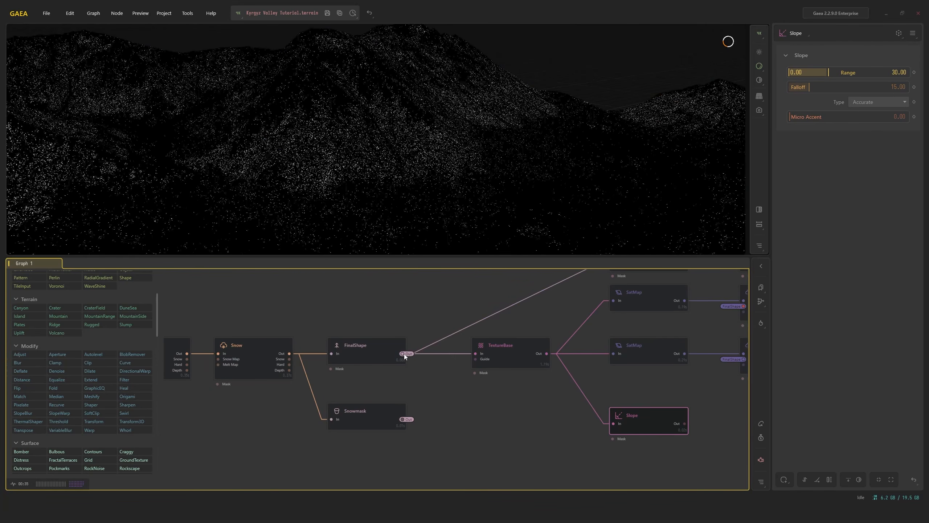
left_click_drag(404, 354, 613, 424)
middle_click_drag(736, 397, 561, 395)
mouse_move(499, 430)
left_mouse_down()
mouse_move(455, 409)
mouse_move(497, 426)
left_mouse_up()
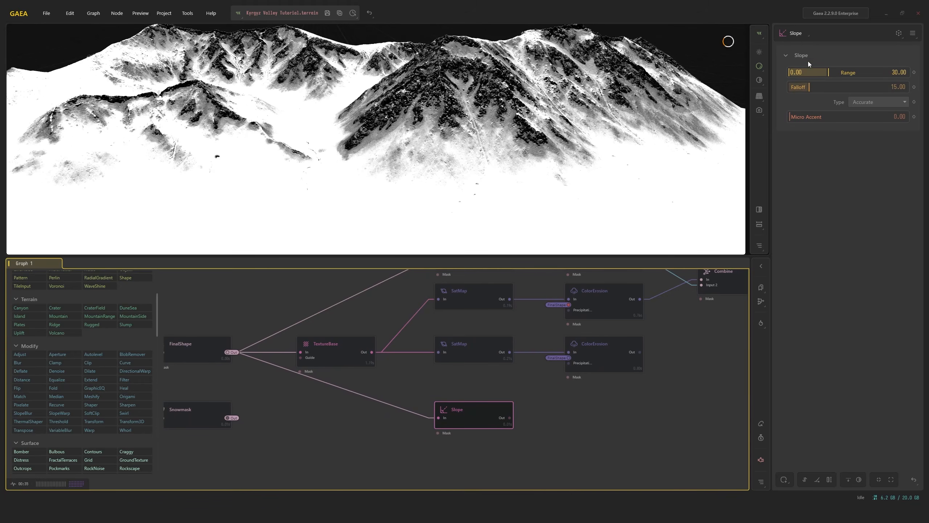
Add a Height modifier to the Slope node and set its range from 0 to 0.45
left_click(784, 481)
left_click(835, 391)
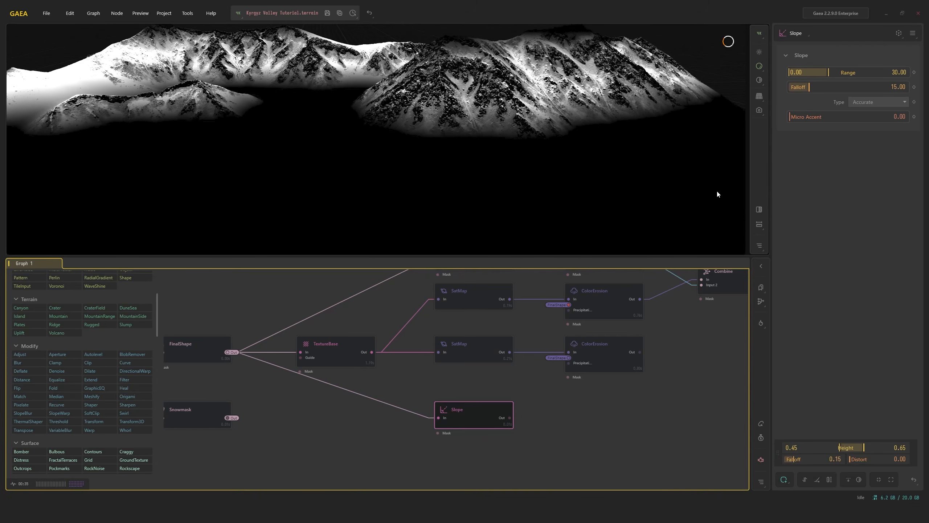
left_click_drag(838, 448, 754, 437)
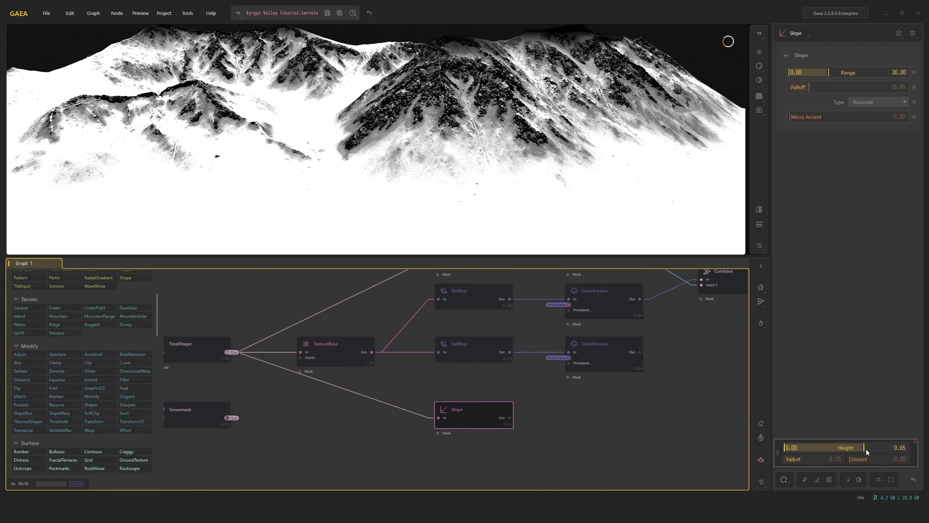
left_click_drag(866, 448, 840, 447)
Set the Height modifier's Distort to 0.15 and its upper height limit to 0.42
mouse_move(892, 463)
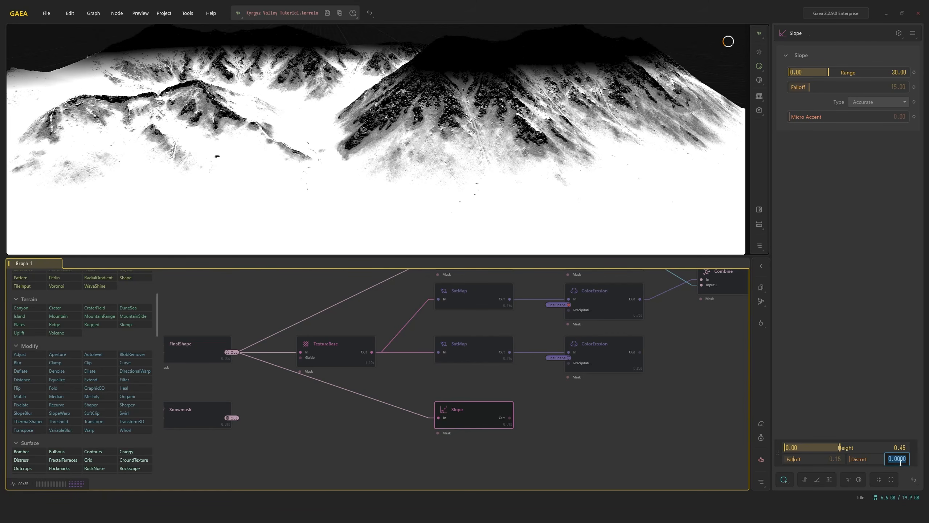
double_click(896, 459)
type(".15")
key("Return")
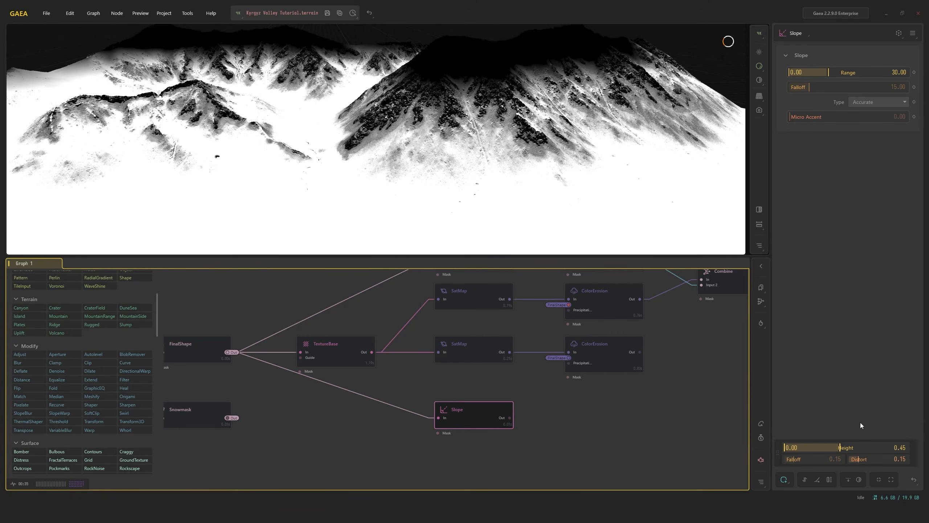
left_click_drag(840, 447, 835, 447)
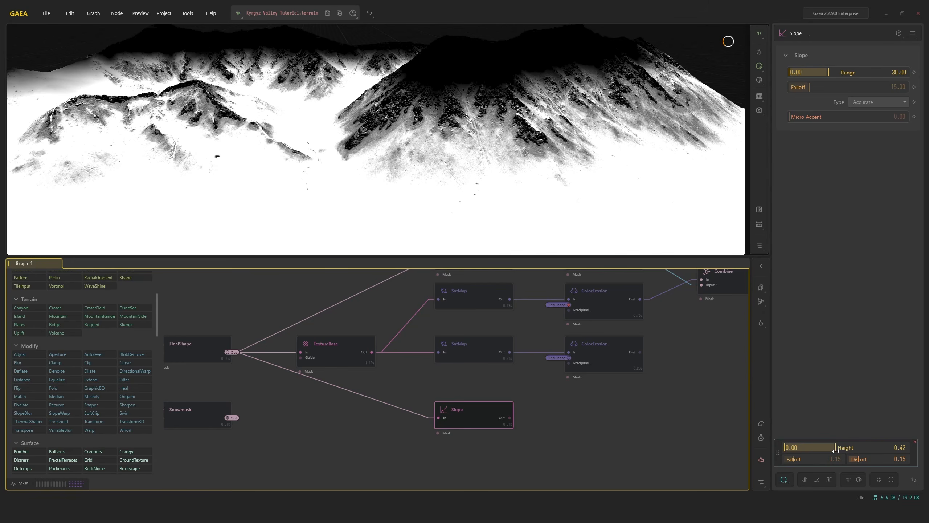
Set the upper limit of the Slope node's Range to 35
left_click_drag(828, 73, 835, 72)
double_click(889, 74)
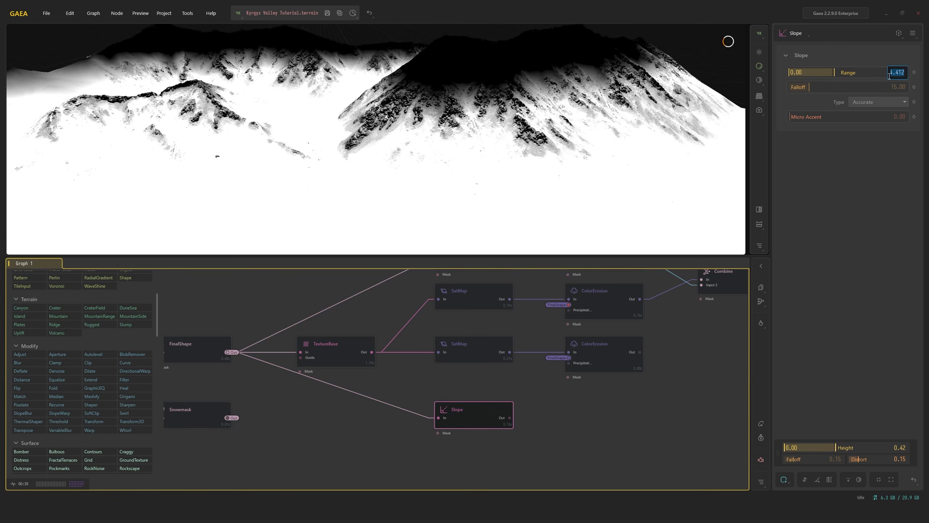
type("35")
key("Return")
Add a ColorErosion node beside the Slope node and connect the Slope output to its input
right_click(586, 407)
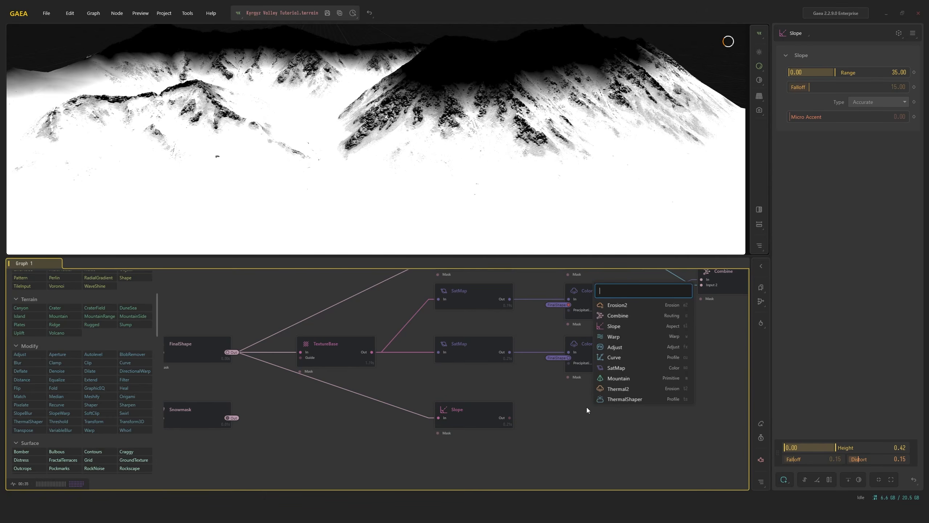
type("c")
left_click(621, 325)
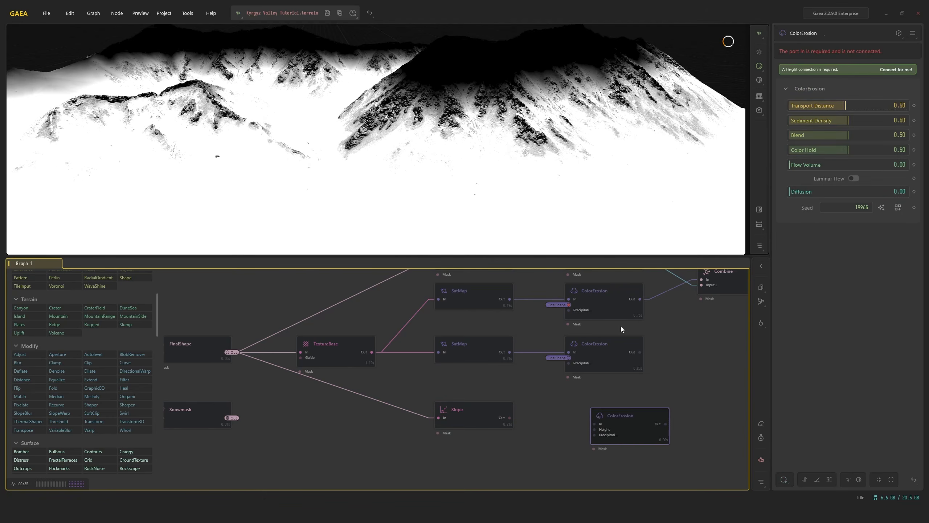
left_click_drag(635, 430, 563, 419)
Connect the FinalShape portal to the Height input of the lower ColorErosion node
key("p")
left_click(604, 445)
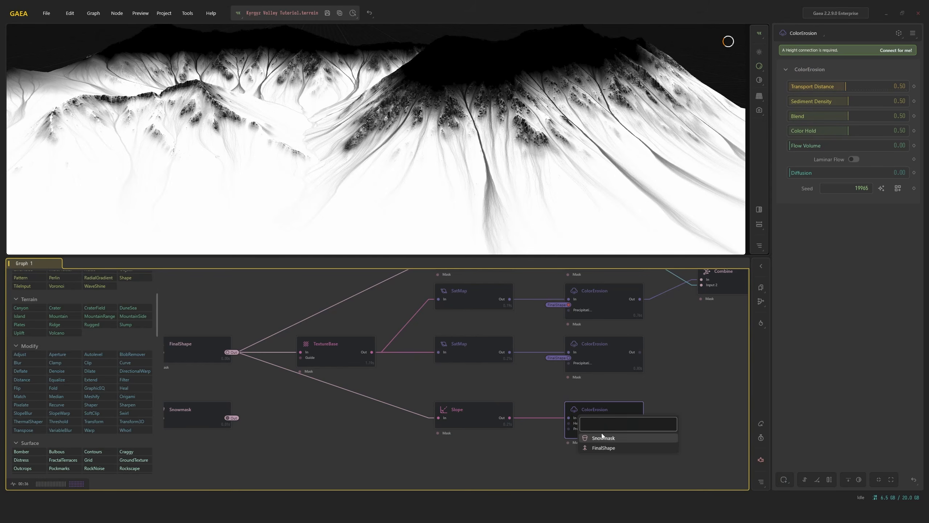
left_click(589, 395)
left_click(604, 418)
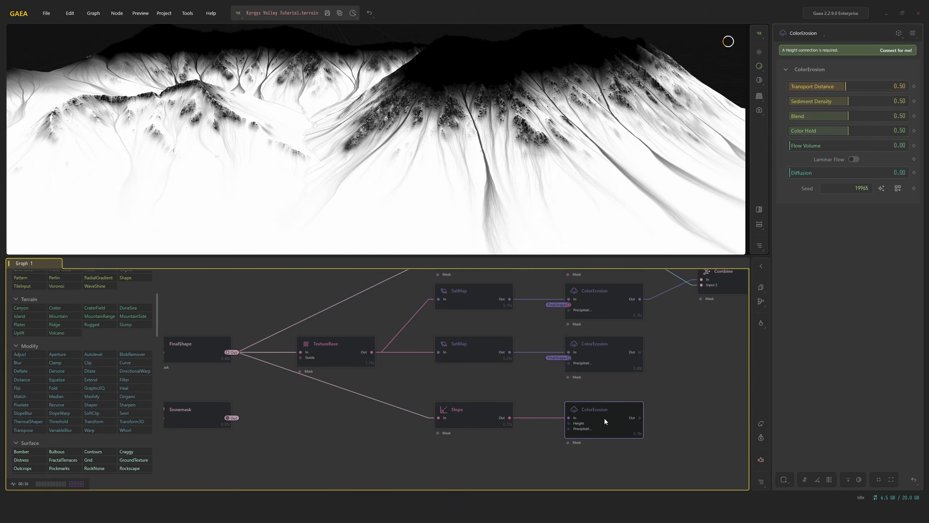
key("p")
left_click(614, 445)
left_click(622, 448)
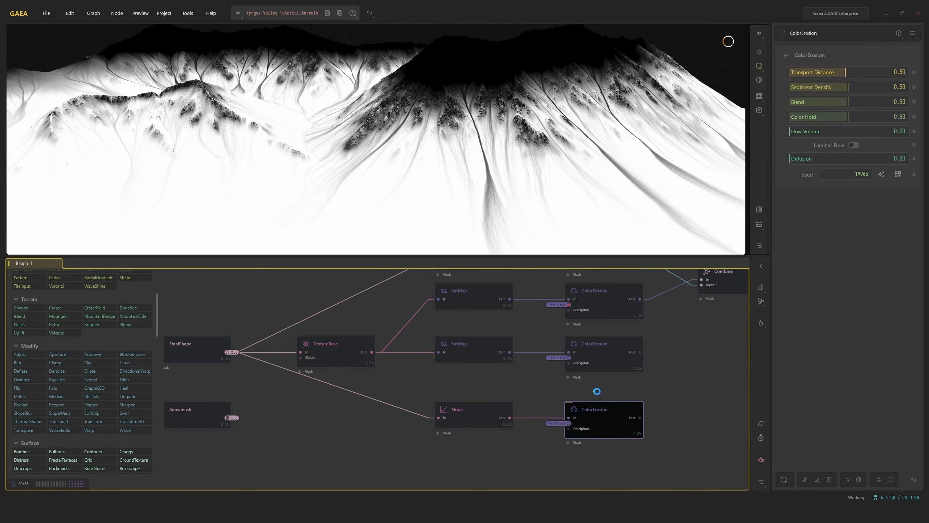
Apply the Min modifier to the lower ColorErosion node and compare its mask with the Slope output
left_click(490, 414)
left_click(601, 411)
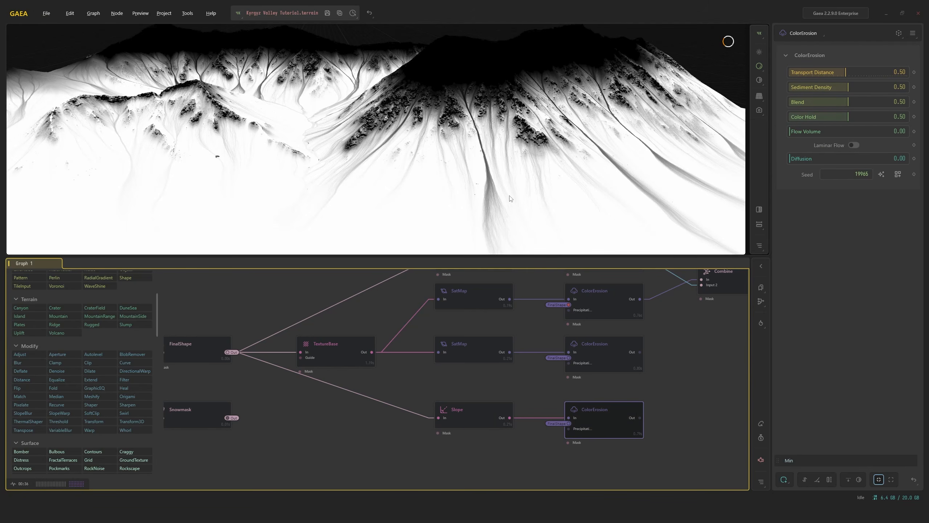
left_click(504, 405)
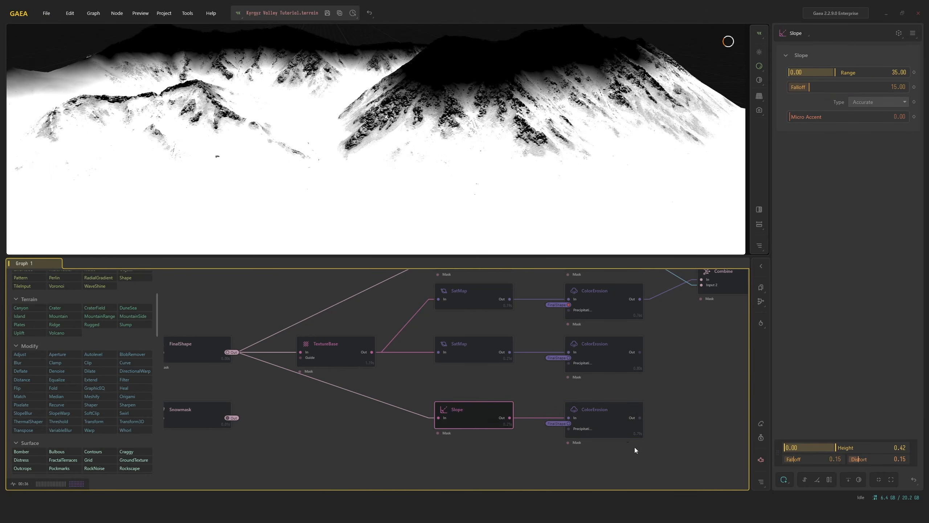
left_click(629, 432)
scroll(598, 149, "up", 3)
mouse_move(597, 149)
left_mouse_down()
mouse_move(591, 160)
mouse_move(603, 137)
left_mouse_up()
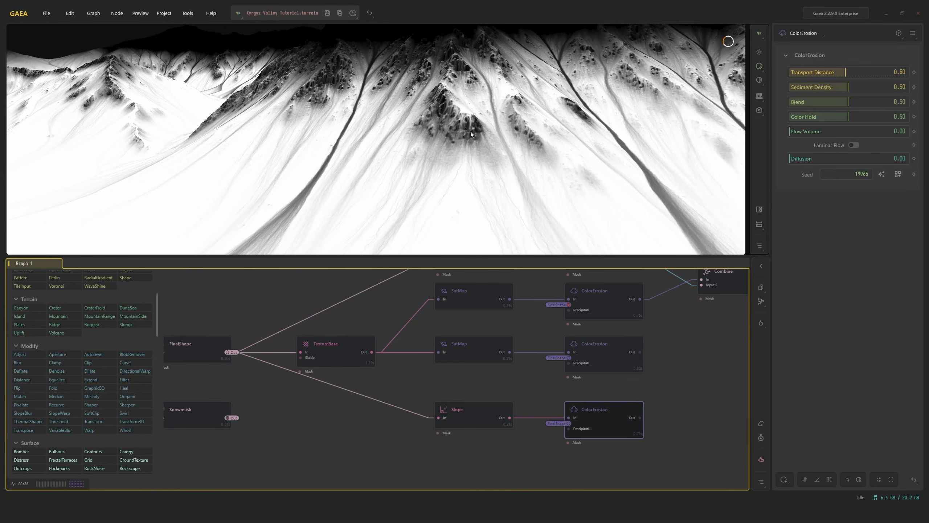
scroll(468, 121, "up", 2)
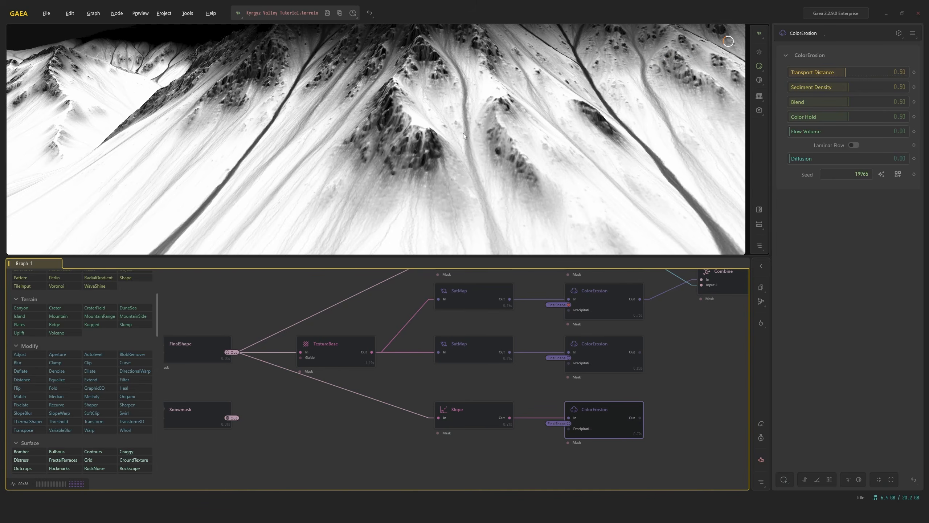
left_click(878, 480)
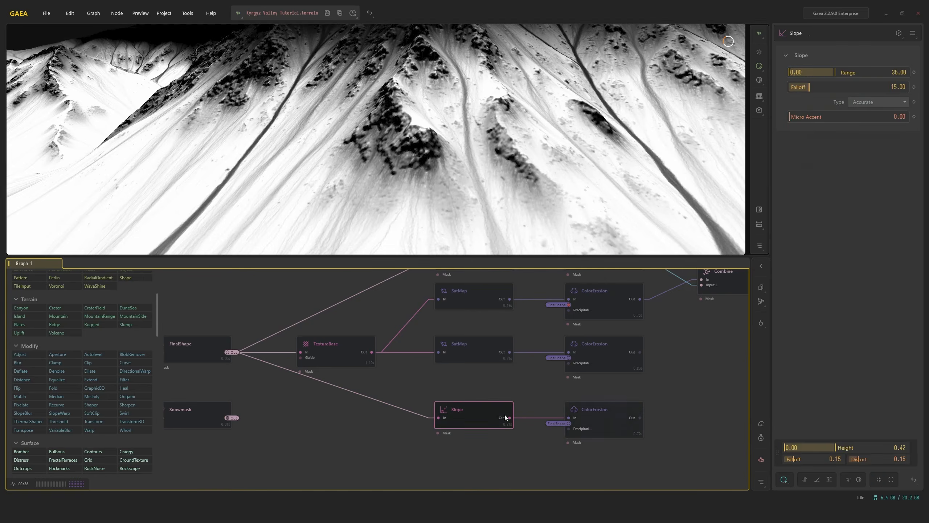
left_click_drag(535, 196, 531, 220)
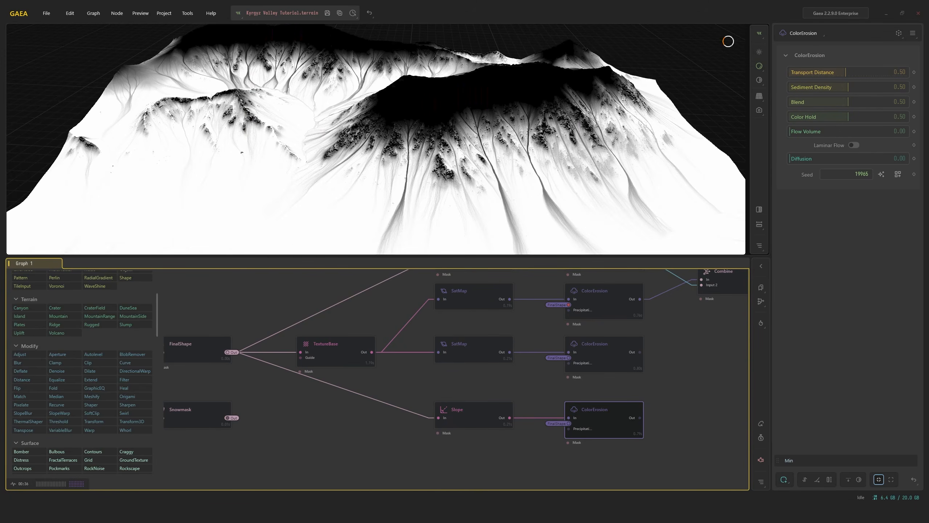
Blend the existing Combine output with the middle ColorErosion output in a new Combine node
middle_click_drag(582, 392, 454, 395)
right_click(505, 384)
left_click(464, 351)
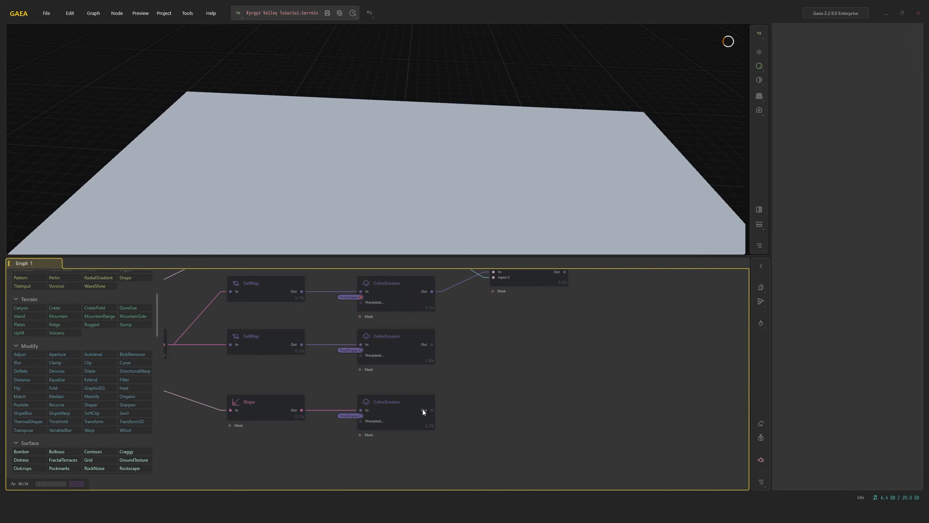
left_click(524, 282)
scroll(437, 298, "down", 4)
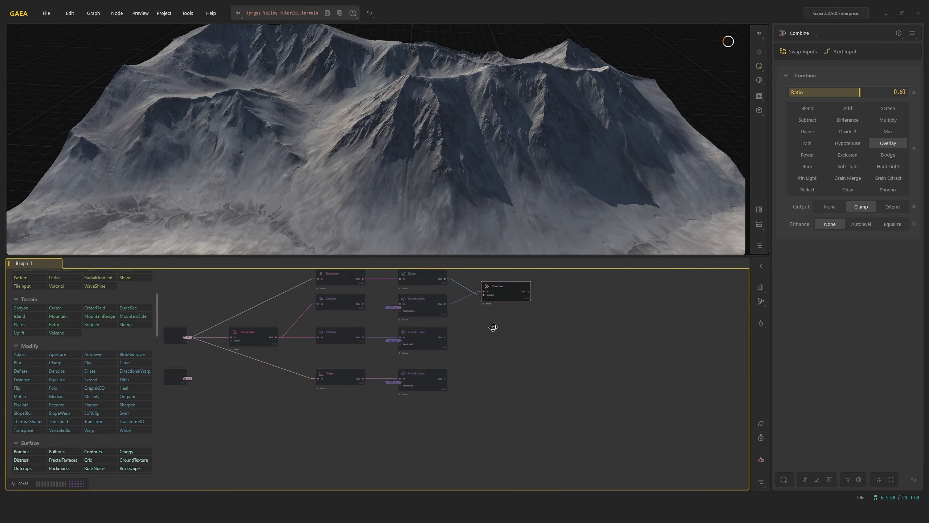
left_click(408, 371)
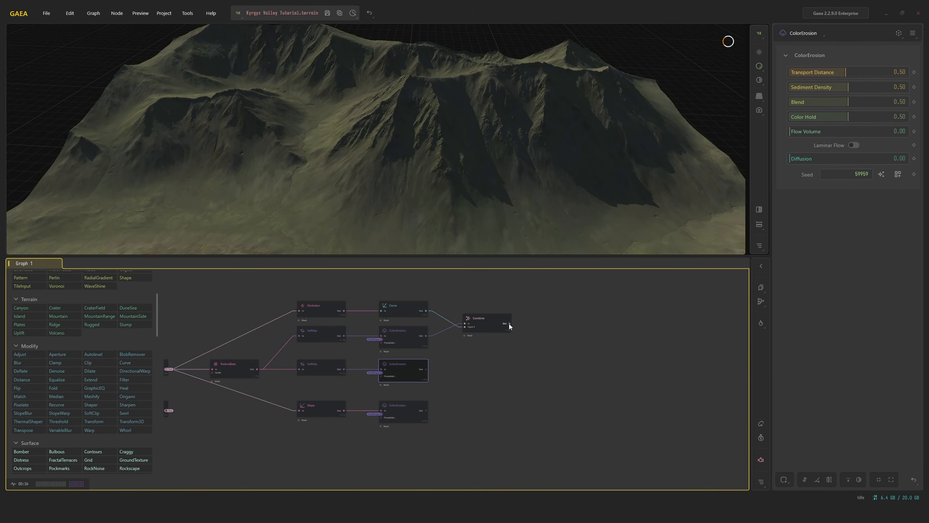
left_click_drag(508, 324, 426, 370)
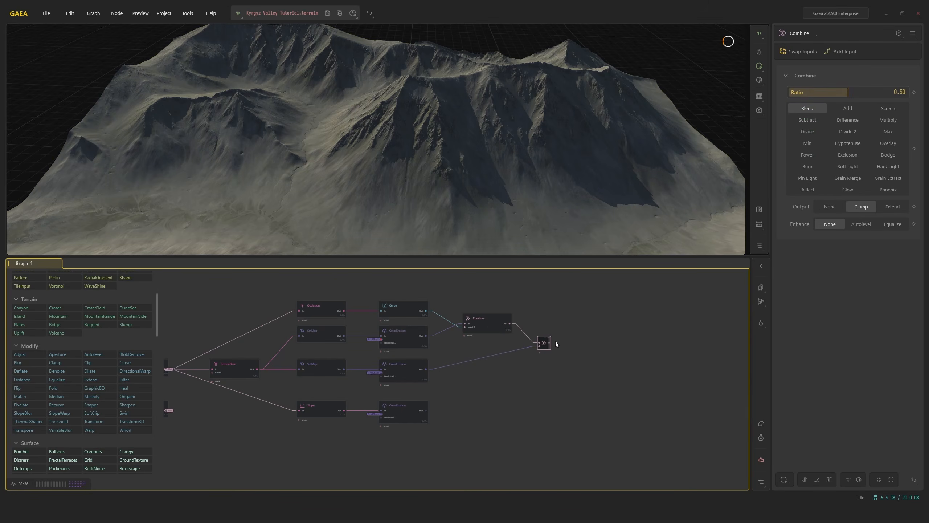
Mask the new Combine node with the lower ColorErosion, set its Ratio to 1, and inspect the blended slopes
left_click_drag(427, 409, 540, 351)
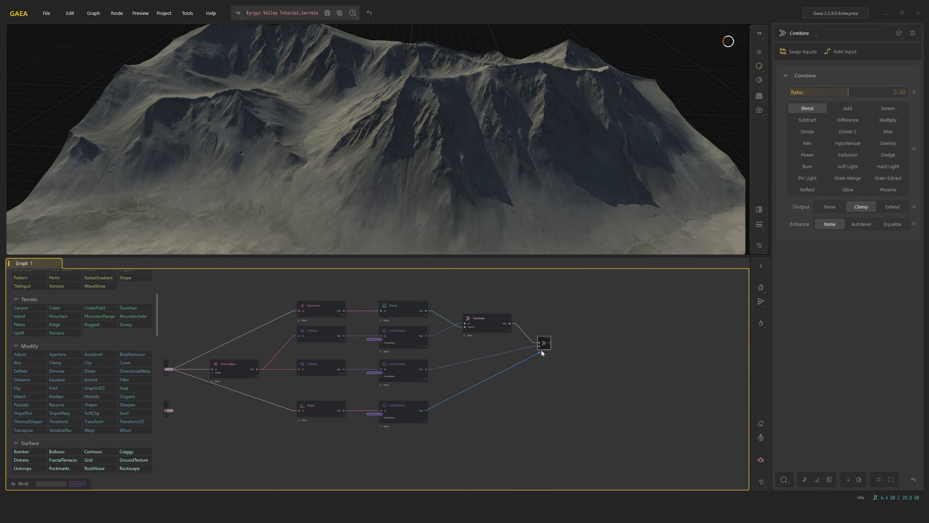
scroll(563, 197, "up", 3)
left_click_drag(886, 92, 925, 93)
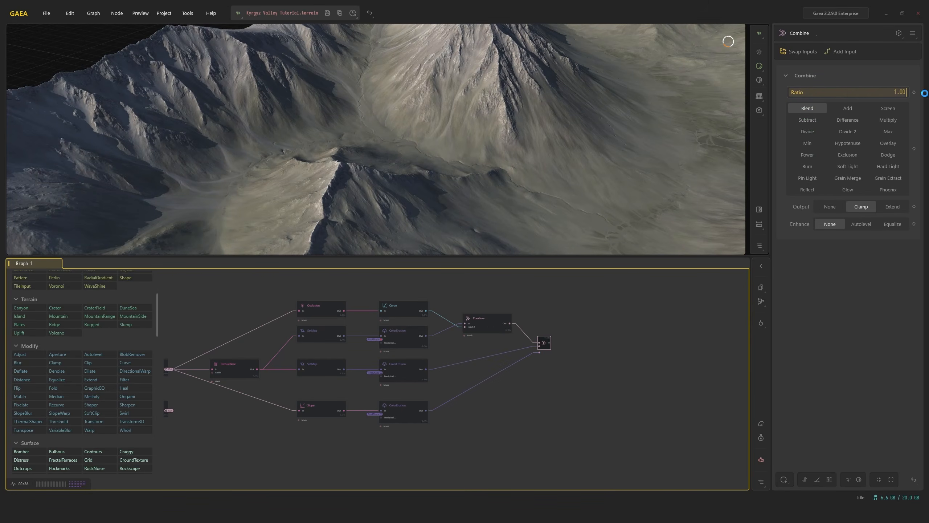
left_click_drag(595, 110, 586, 163)
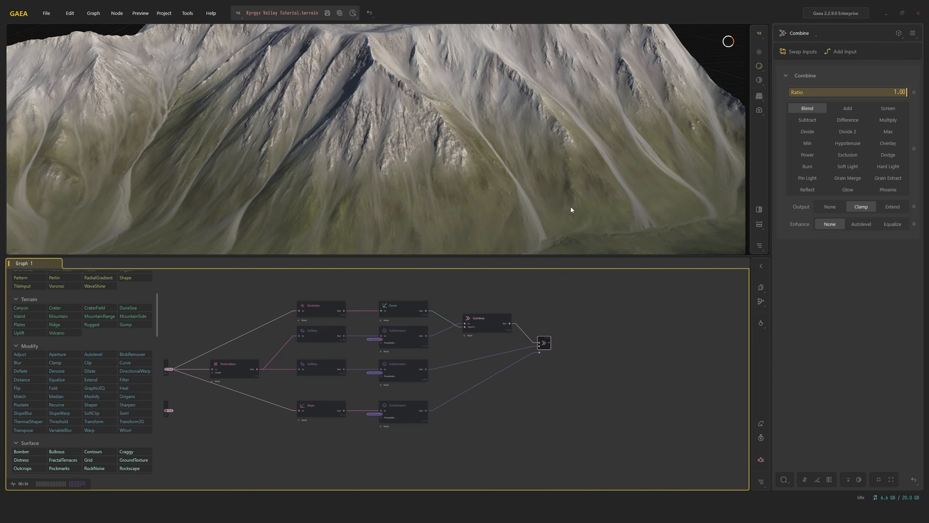
left_click_drag(571, 208, 464, 110)
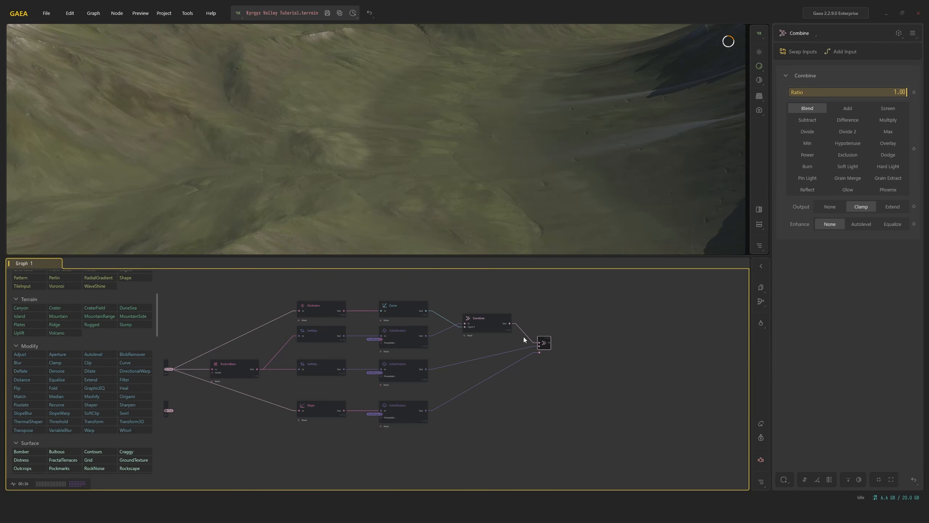
Add a Flow (FlowMap) node below the Slope node
scroll(523, 339, "up", 3)
type("f")
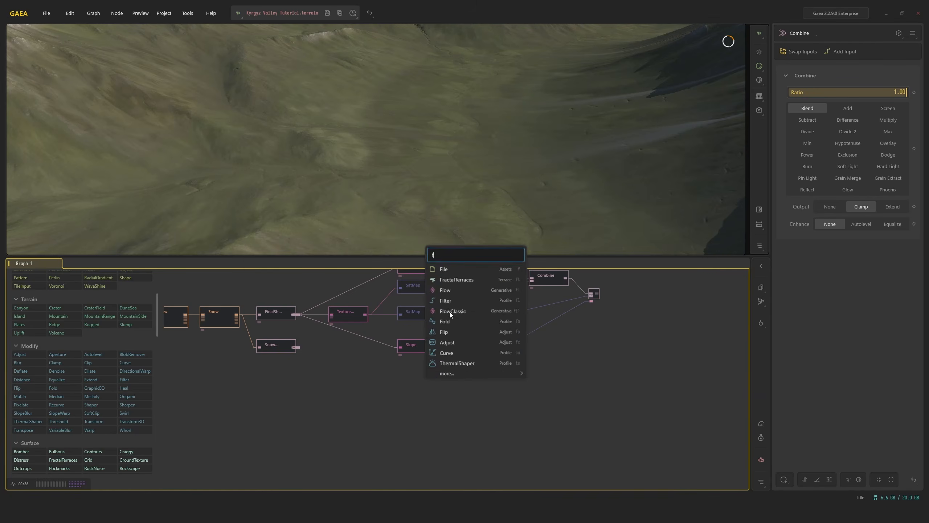
type("l")
left_click(444, 408)
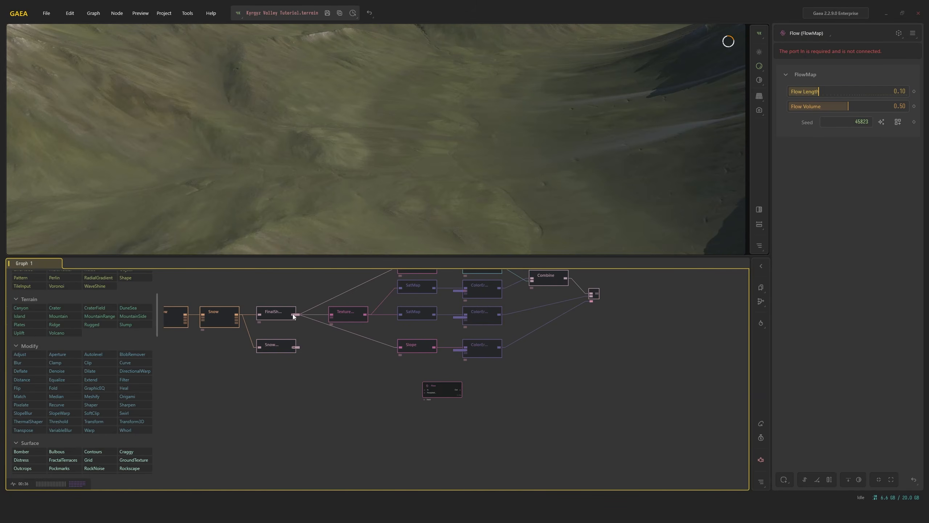
Place the Flow node beneath the lower ColorErosion node and feed its input from the FinalShape portal
scroll(442, 389, "up", 3)
left_click_drag(440, 388, 518, 350)
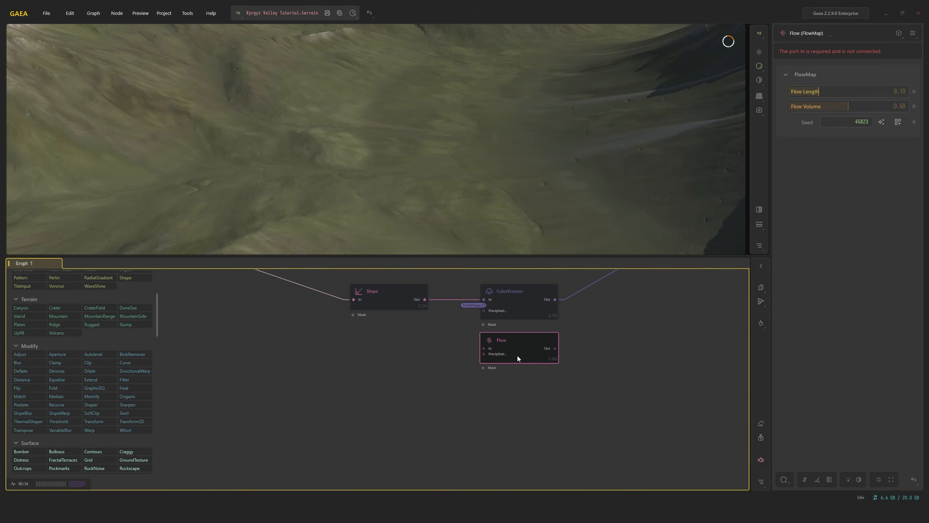
right_click(517, 355)
left_click(512, 364)
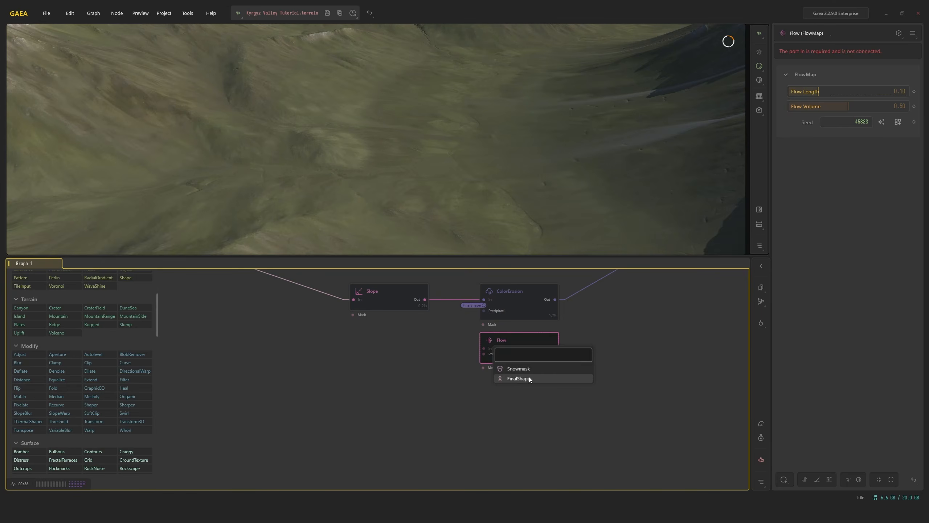
left_click(528, 376)
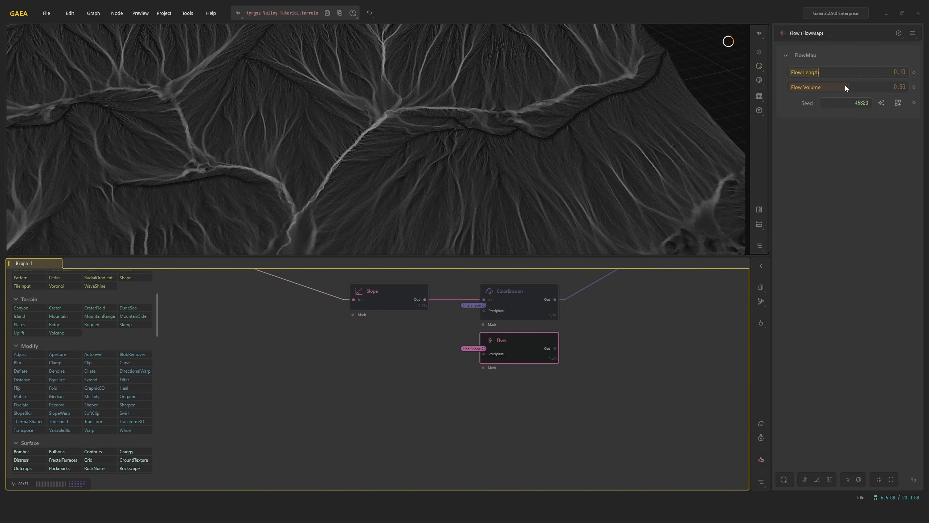
Set the Flow node's Flow Volume to 0 and inspect the thin drainage lines in the valley
left_click_drag(846, 87, 641, 86)
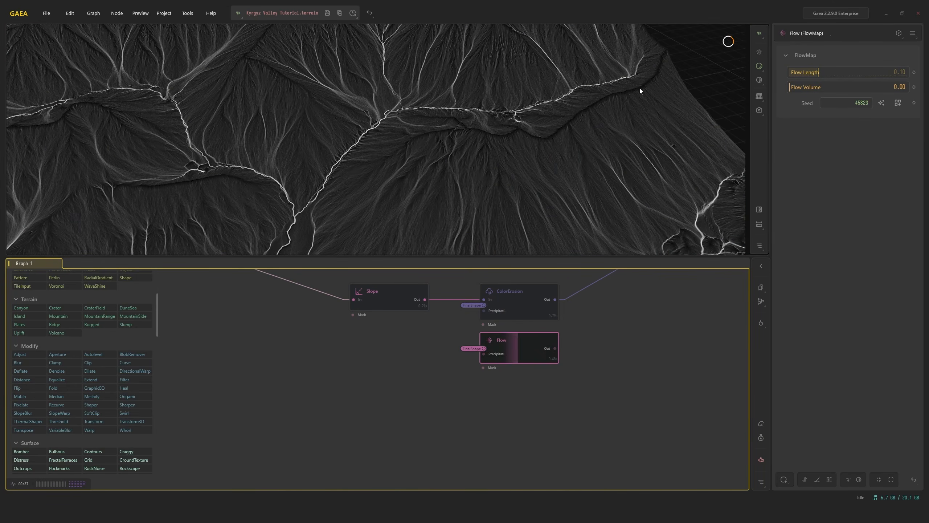
middle_click_drag(598, 158, 614, 126)
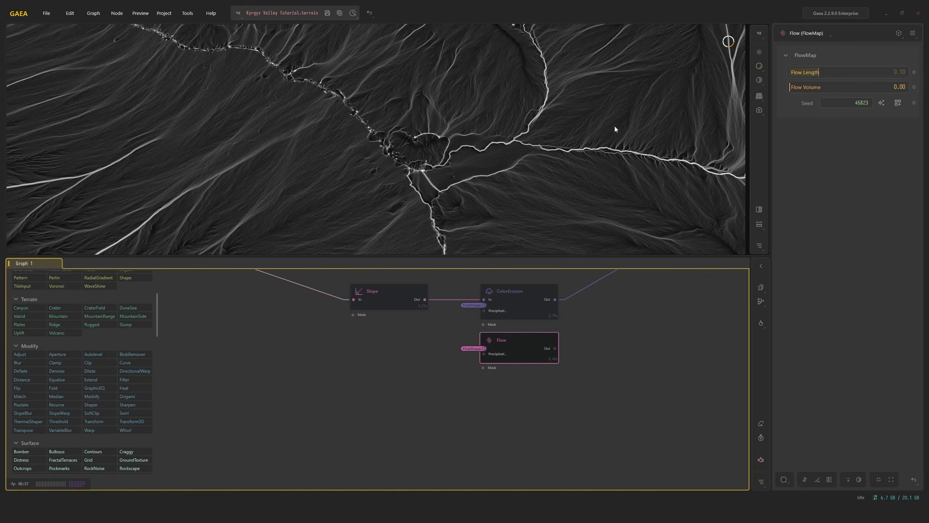
scroll(610, 131, "up", 3)
left_click_drag(606, 137, 569, 106)
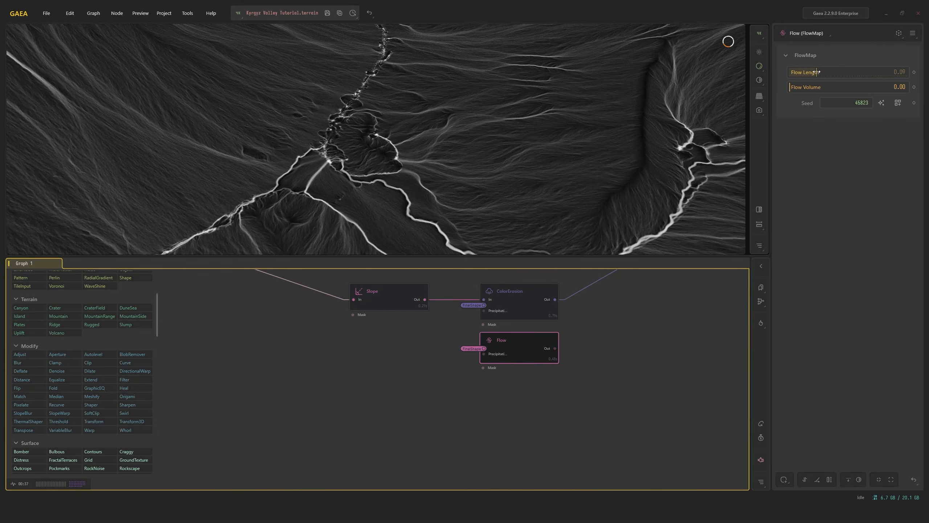
Set the Flow node's Flow Length to 0.15, checking the flow lines up close and from farther away
left_click_drag(816, 72, 860, 72)
scroll(697, 83, "down", 4)
left_click_drag(697, 83, 631, 130)
scroll(631, 130, "up", 4)
mouse_move(863, 73)
left_mouse_down()
mouse_move(798, 74)
mouse_move(853, 72)
left_mouse_up()
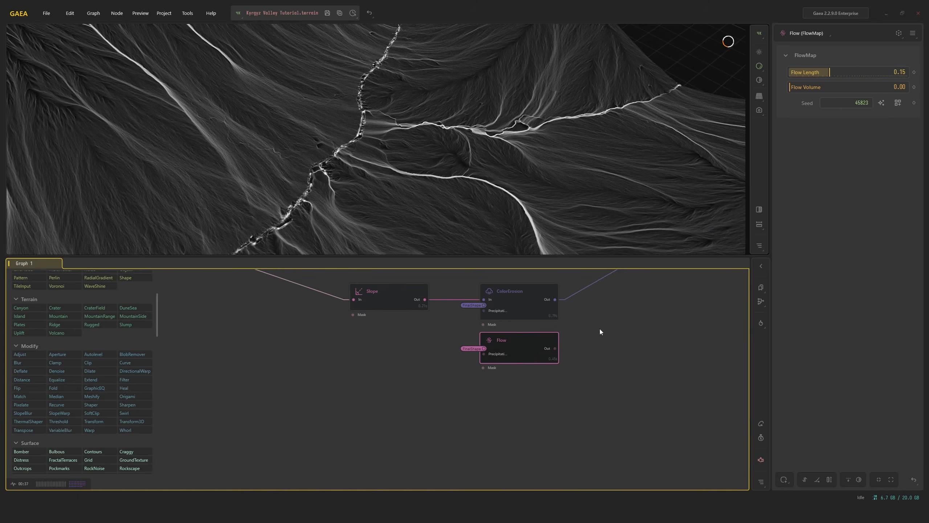
Connect a Curve node to the Flow output and shape it into an S-curve with extra points near both ends
right_click(600, 330)
left_click(632, 364)
left_click_drag(605, 350, 606, 347)
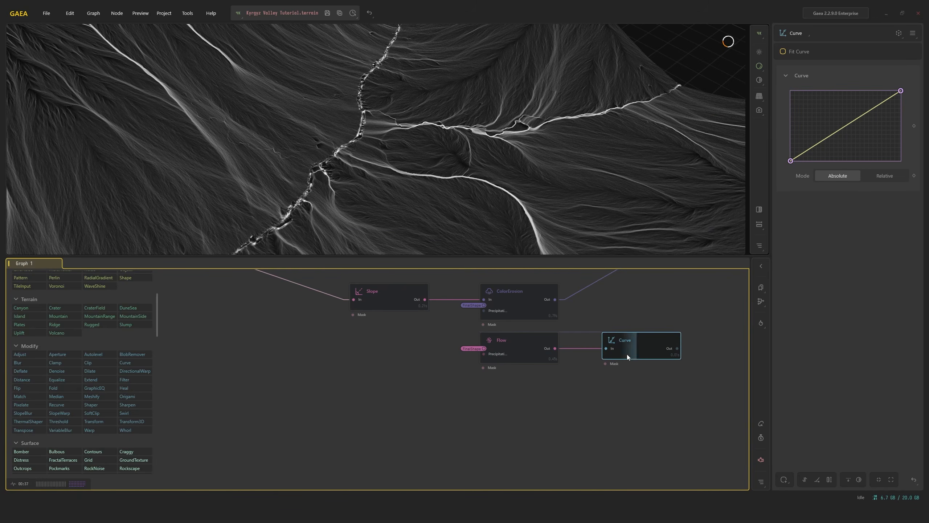
left_click_drag(820, 156, 819, 161)
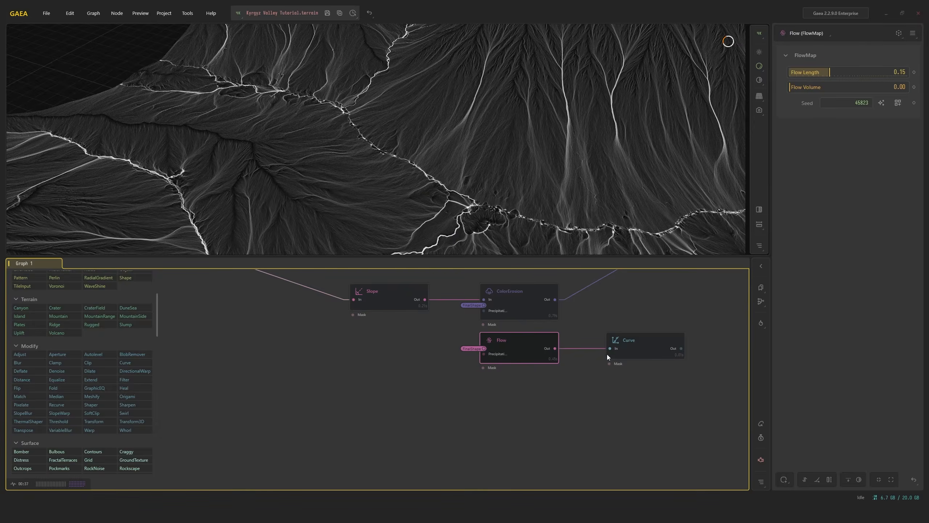
left_click(616, 348)
Align the Flow and Curve nodes in a row beneath the Slope and lower ColorErosion nodes
middle_click_drag(635, 321, 404, 383)
scroll(436, 367, "down", 3)
scroll(410, 366, "up", 3)
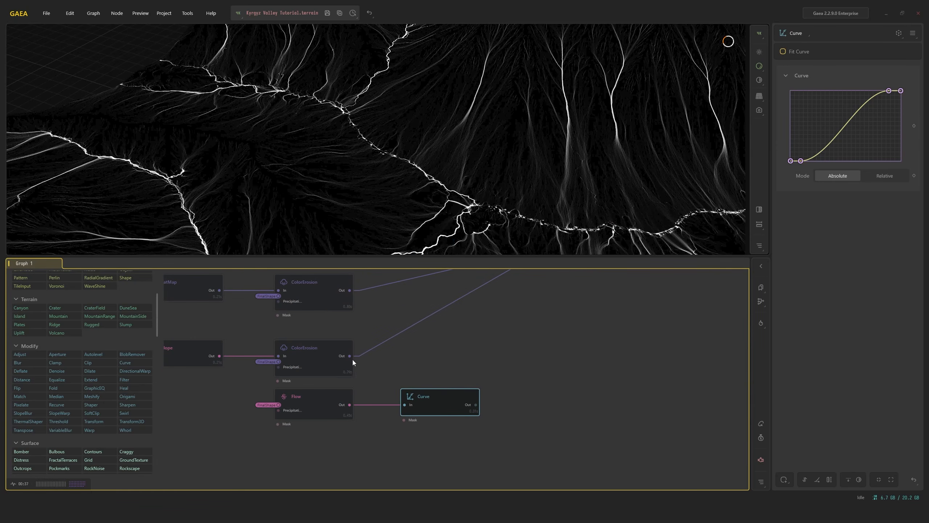
left_click_drag(318, 444, 468, 402)
middle_click_drag(467, 409, 576, 395)
left_click_drag(439, 401, 319, 410)
left_click(431, 389)
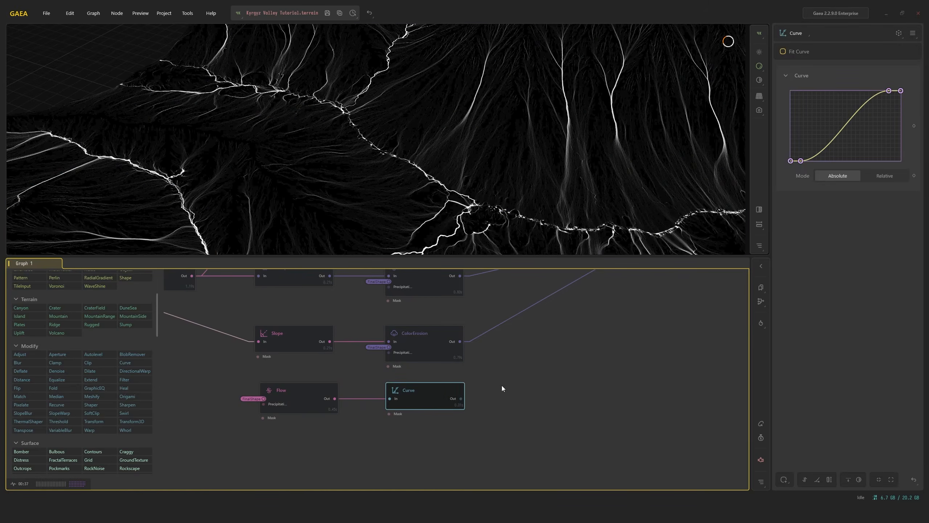
Apply the Invert modifier to the Curve node and preview its mask
left_click(436, 337)
left_click(434, 384)
left_click(858, 479)
left_click(441, 357)
left_click(429, 379)
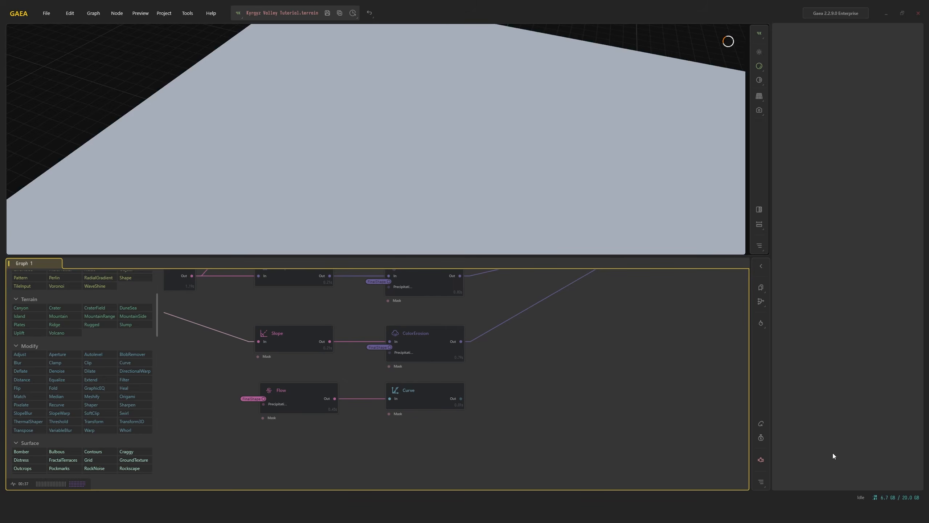
left_click(451, 402)
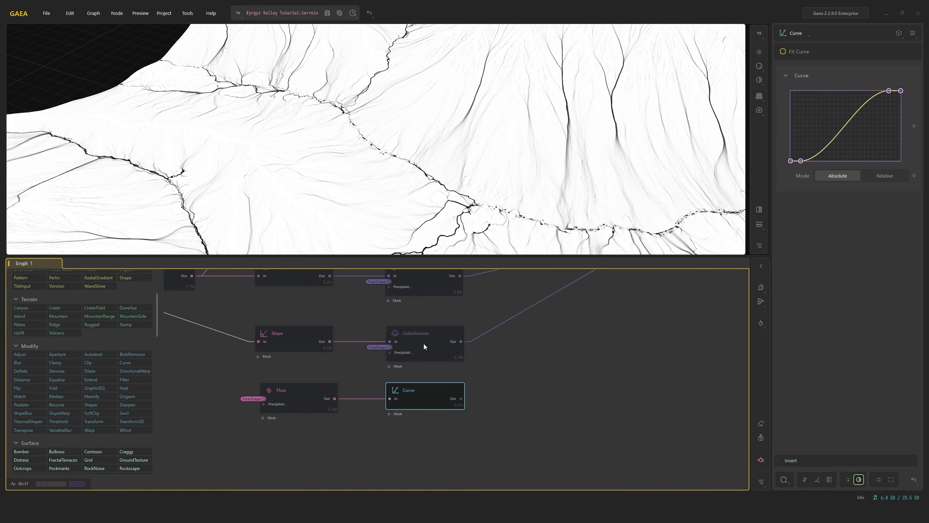
Combine the lower ColorErosion and the Curve outputs in a new Combine node set to Multiply with Ratio 1
right_click(514, 335)
left_click(543, 356)
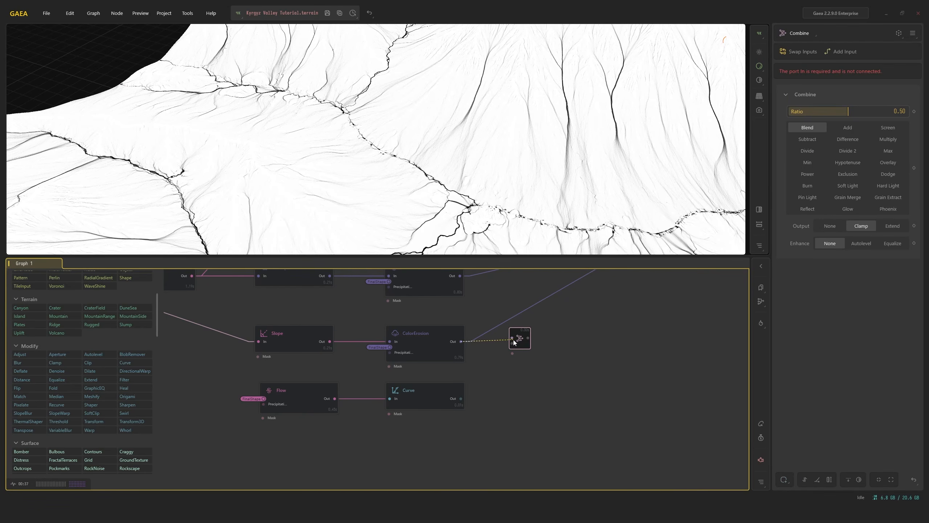
left_click_drag(514, 341, 512, 338)
left_click_drag(460, 397, 510, 344)
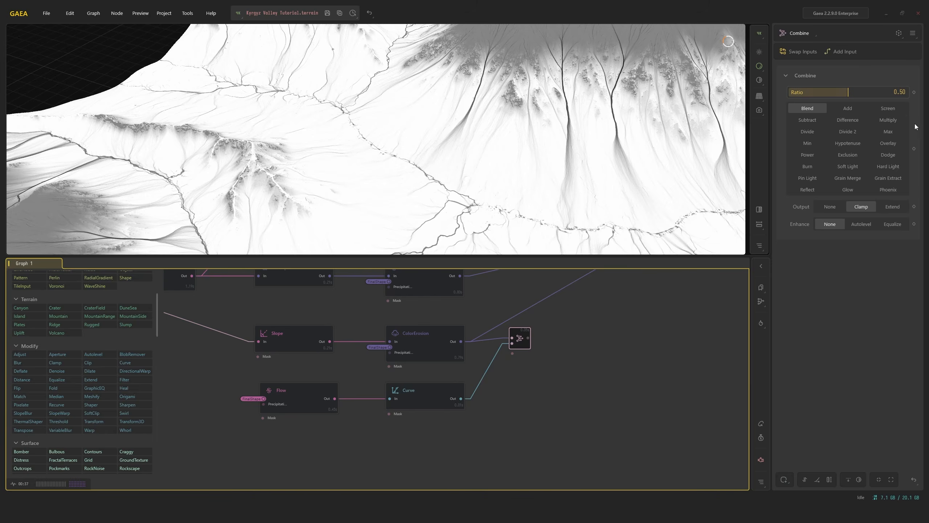
left_click(888, 120)
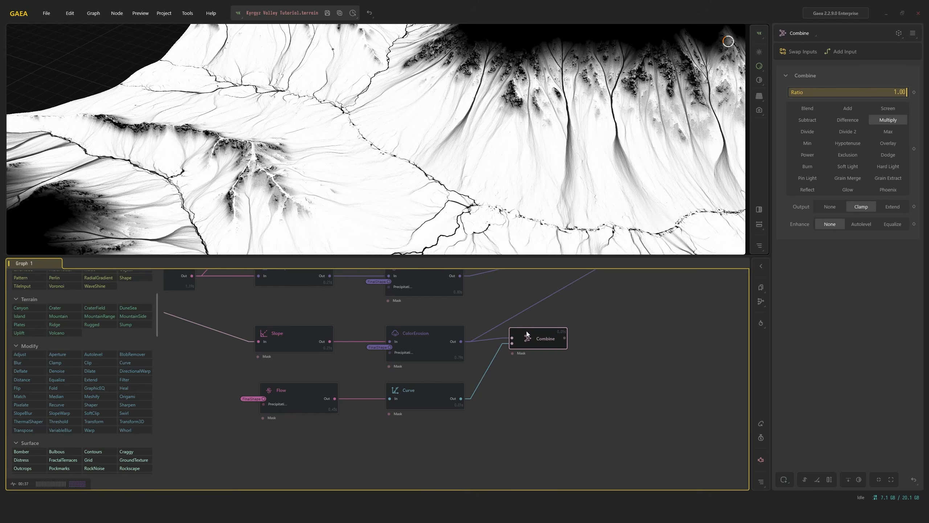
Connect the Multiply Combine output to the final blend Combine's mask input and tidy the Multiply node's position
middle_click_drag(598, 305, 528, 386)
left_click_drag(579, 337, 570, 329)
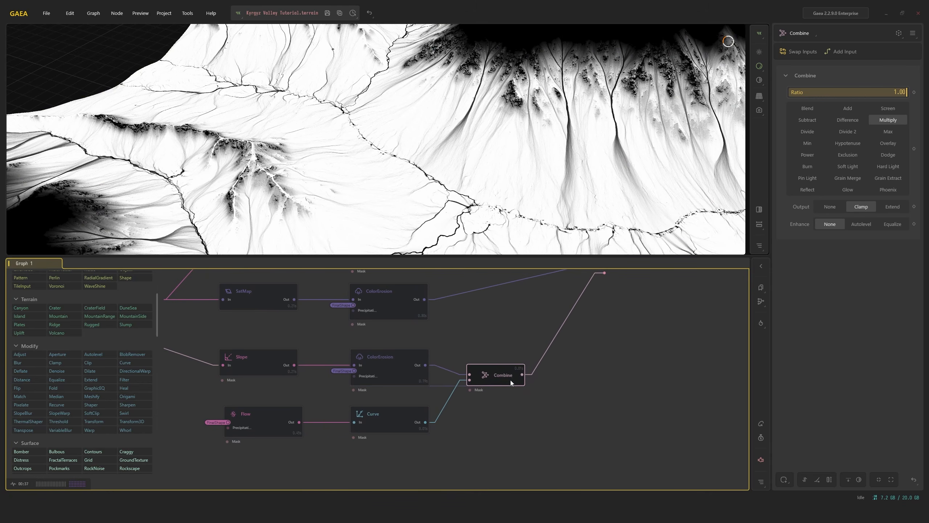
left_click_drag(511, 380, 504, 378)
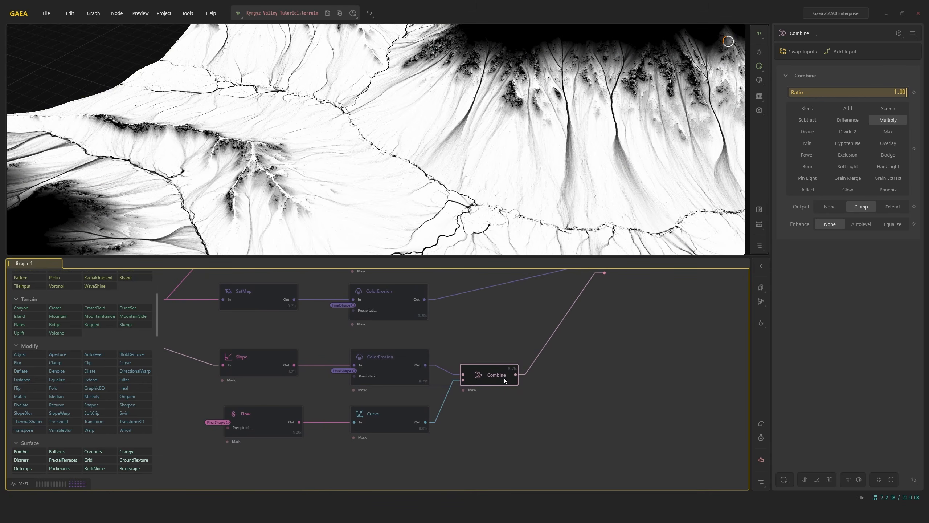
middle_click_drag(620, 297, 602, 347)
Preview the final Combine node and examine the flow lines on the coloured valley from close up and far away
left_click(594, 308)
left_click_drag(609, 200, 547, 208)
middle_click_drag(548, 207, 586, 252)
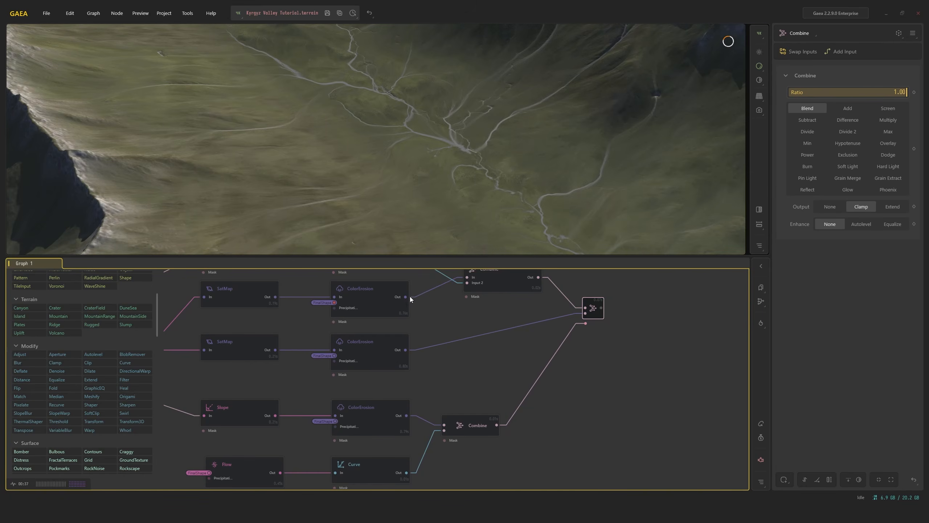
scroll(436, 304, "down", 1)
scroll(508, 169, "down", 3)
left_click_drag(508, 170, 486, 150)
scroll(251, 350, "down", 2)
Preview the Rivers node upstream and examine its available outputs
middle_click_drag(205, 351, 610, 338)
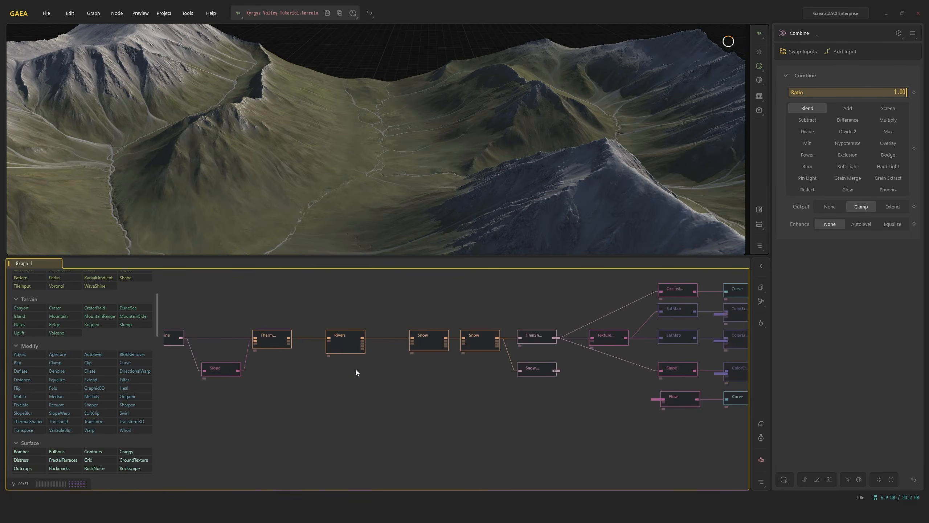
scroll(355, 368, "up", 3)
left_click(303, 310)
scroll(339, 313, "up", 2)
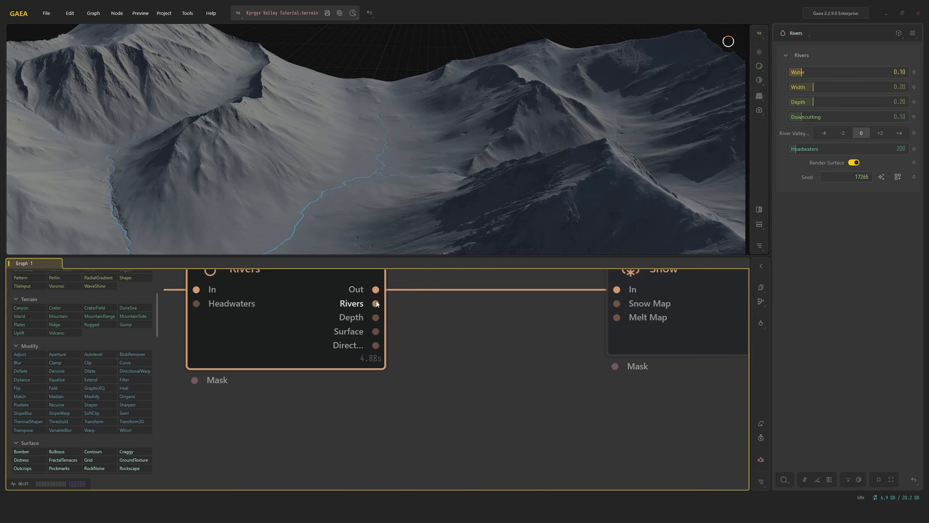
scroll(387, 307, "down", 5)
scroll(636, 339, "down", 2)
Compare the Multiply Combine mask with the final Combine's coloured terrain along the valley slopes
middle_click_drag(635, 338, 490, 343)
scroll(468, 344, "up", 4)
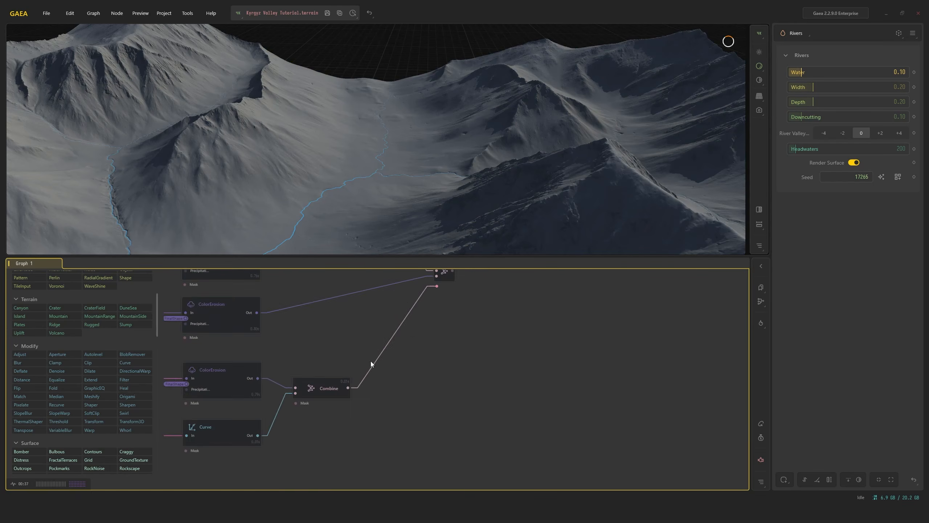
scroll(371, 362, "up", 2)
left_click(459, 351)
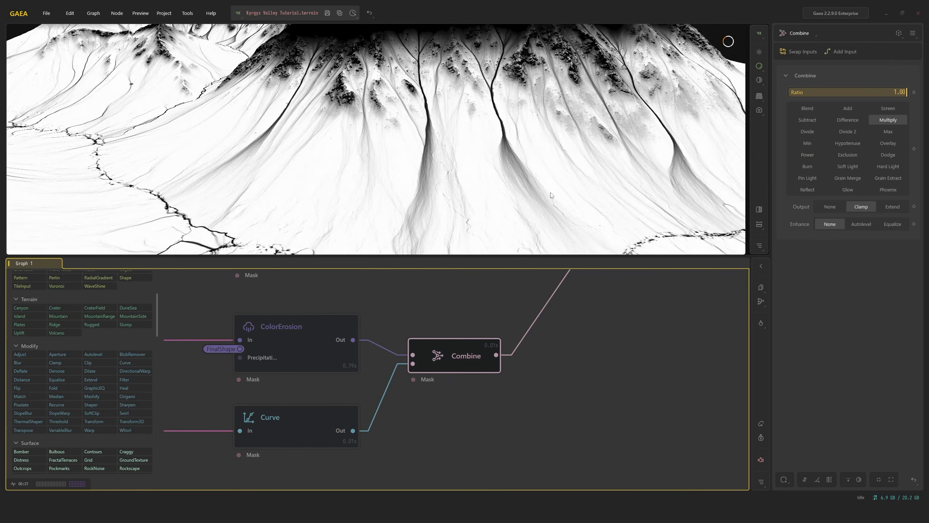
scroll(560, 309, "down", 2)
left_click(619, 300)
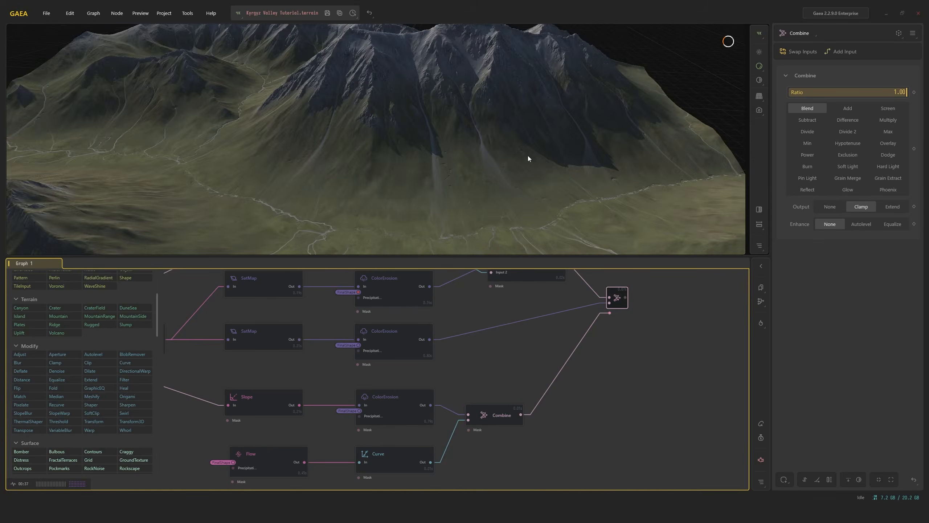
left_click_drag(528, 156, 572, 221)
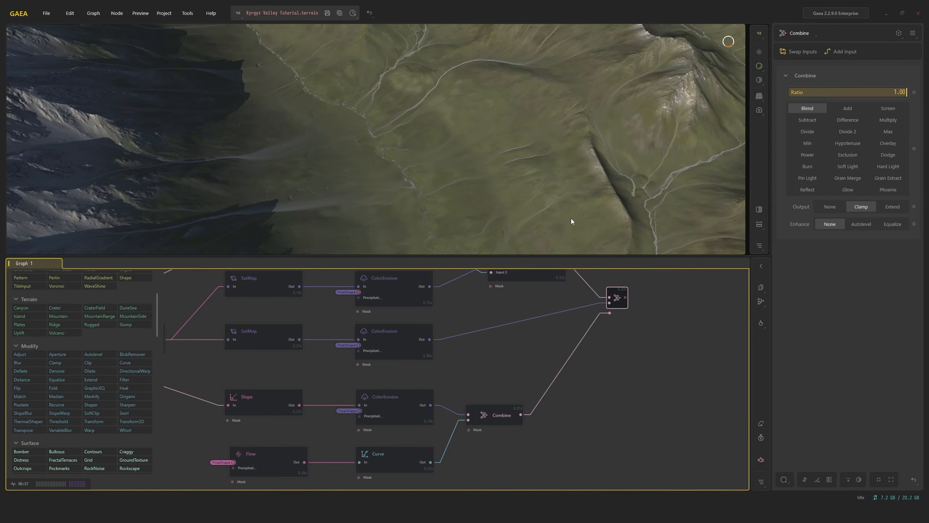
Set the Flow node's Flow Length to 0.70 and its Flow Volume to 0.01
left_click(308, 447)
left_click_drag(863, 72, 889, 73)
left_click(792, 89)
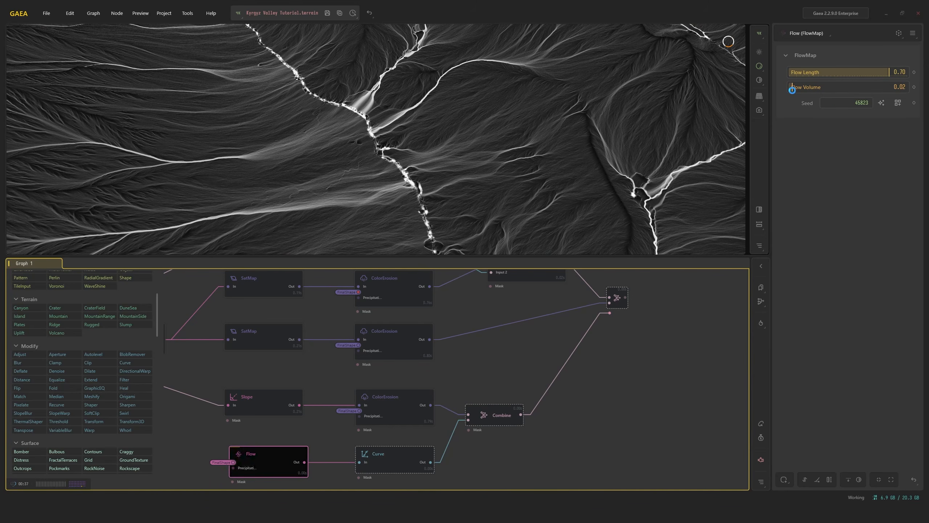
left_click_drag(792, 90, 791, 89)
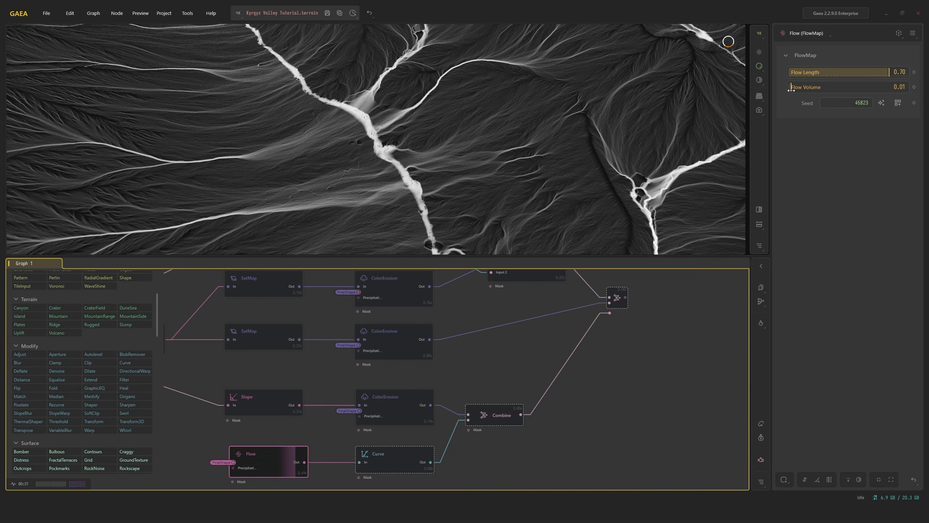
left_click(790, 89)
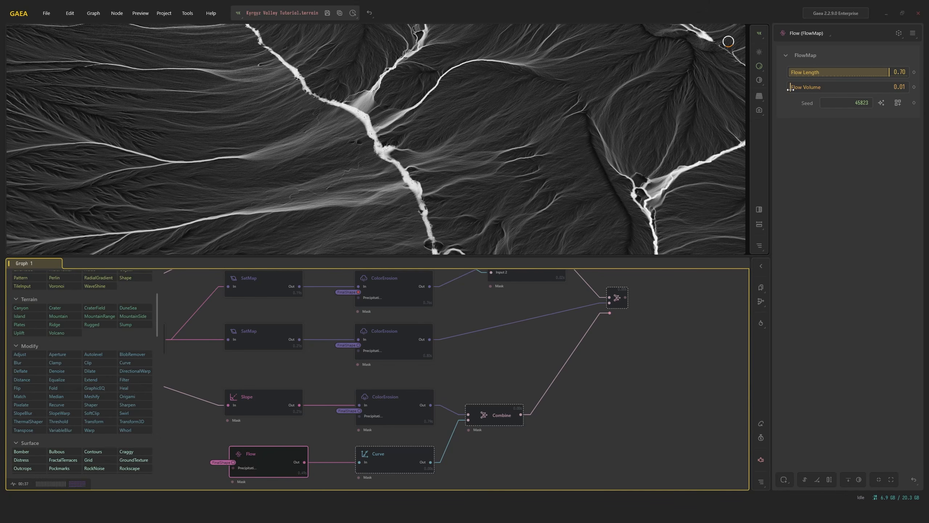
Fine-tune the Flow node's Flow Volume with exact small values, ending at 0.001
double_click(891, 88)
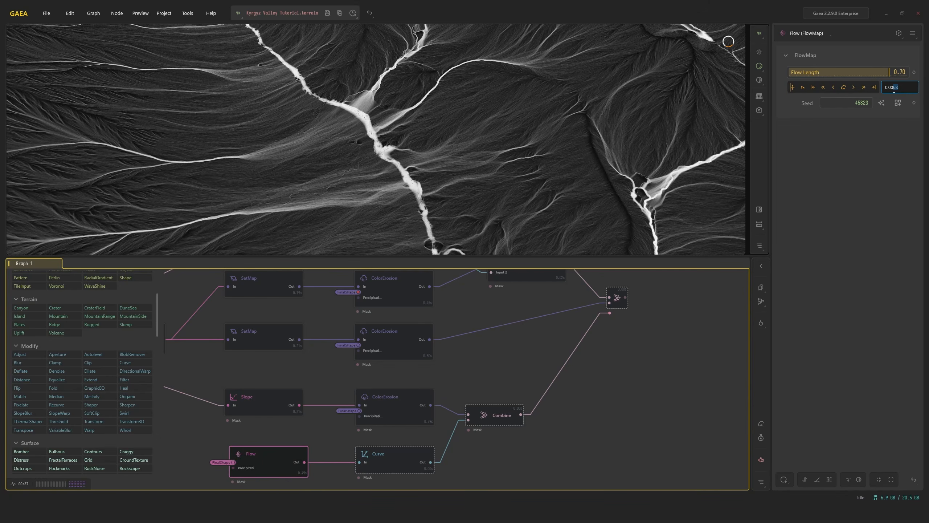
key("Return")
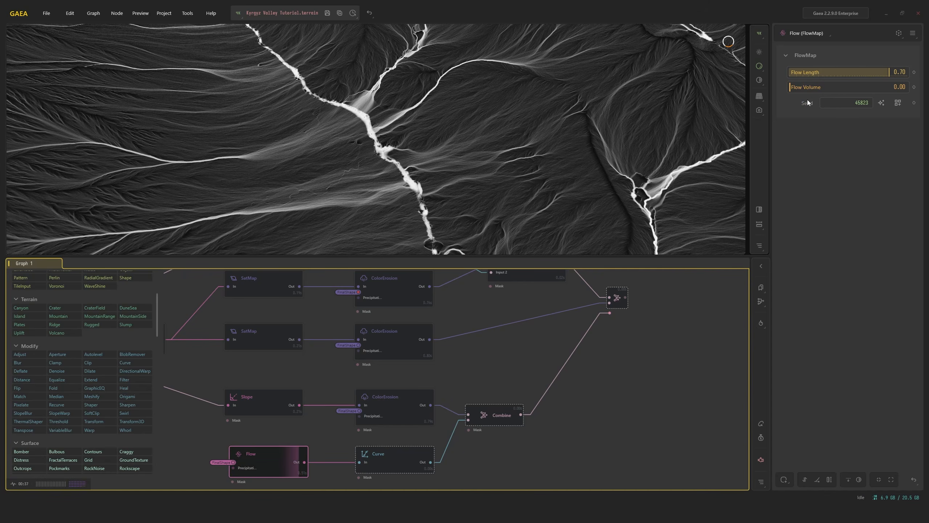
double_click(902, 87)
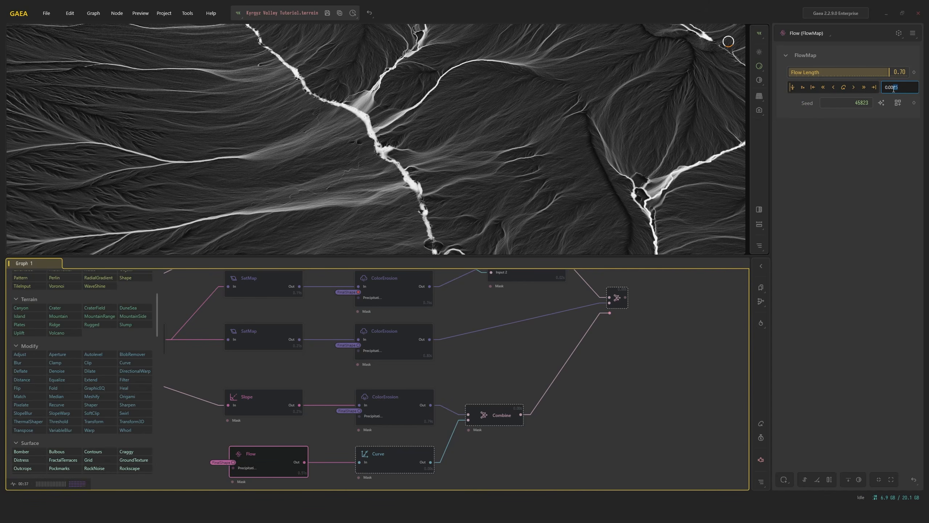
type("0.001")
key("Return")
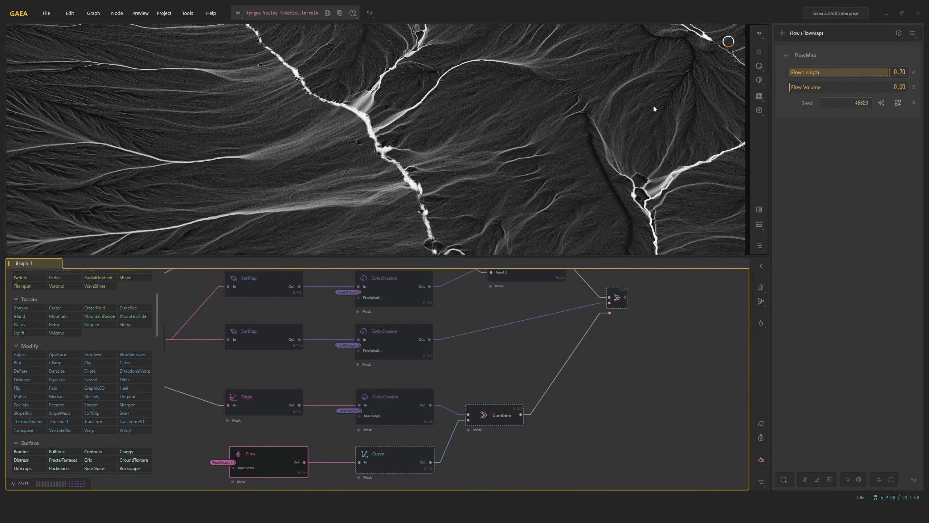
Examine the refined flow lines in the Flow output, the Multiply Combine mask and the final coloured blend
left_click_drag(522, 113, 557, 124)
scroll(553, 130, "up", 3)
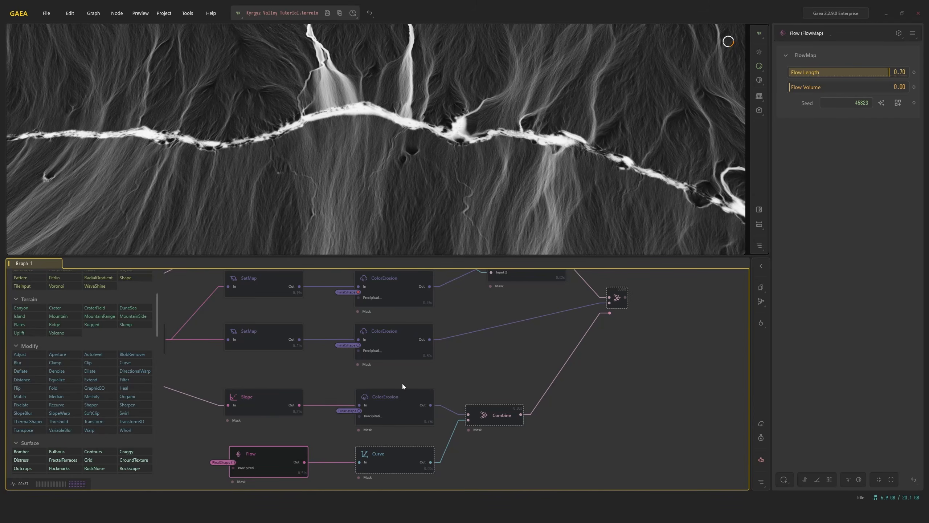
left_click(493, 417)
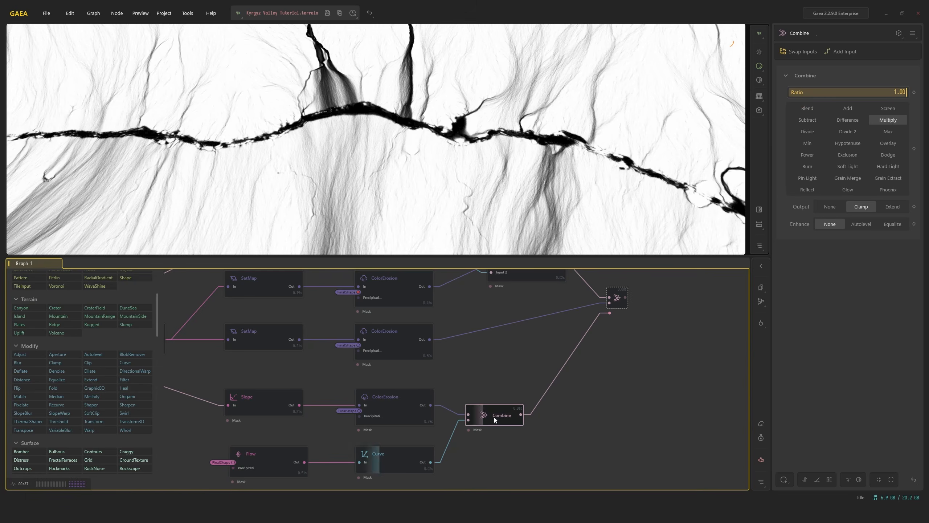
left_click(616, 302)
left_click_drag(571, 146, 434, 200)
Set the Flow node's Flow Volume to 0.01 and inspect the flow map around the river junction
left_click(285, 463)
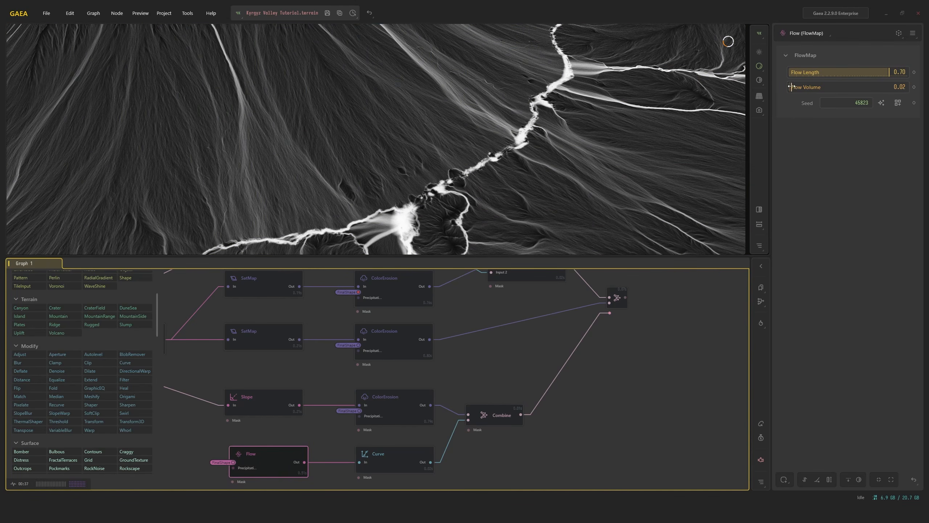
left_click_drag(791, 86, 791, 87)
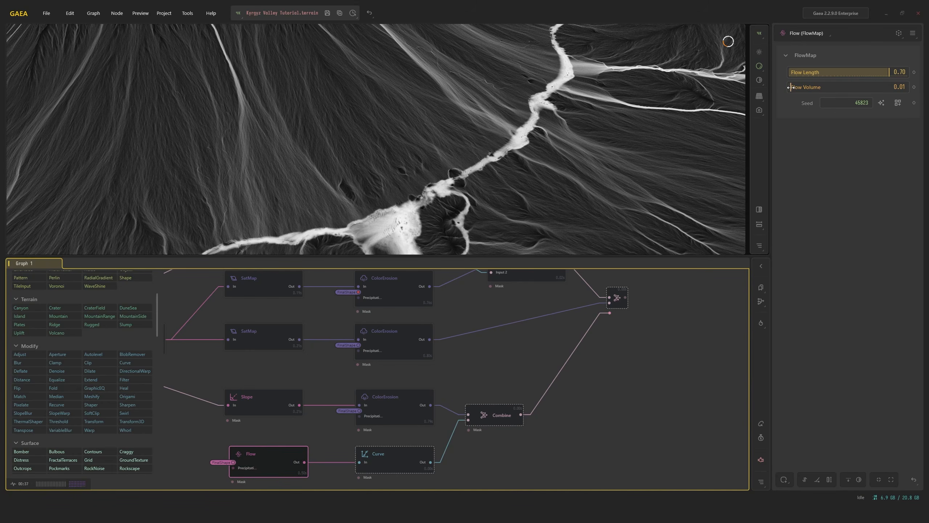
left_click_drag(621, 133, 457, 145)
left_click_drag(610, 79, 497, 96)
Compare the FinalShape terrain, the Multiply Combine mask and the final coloured blend along the riverbed
middle_click_drag(329, 362, 598, 377)
left_click(248, 351)
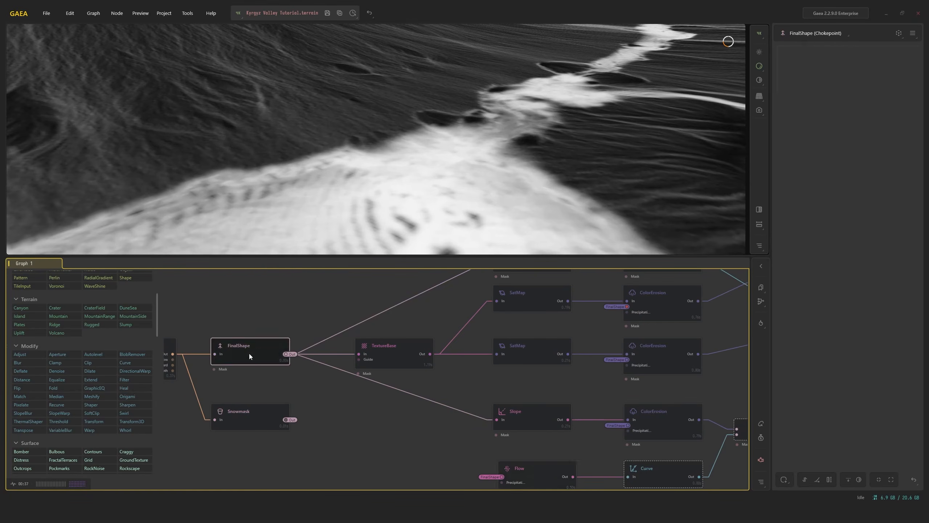
left_click_drag(534, 106, 474, 99)
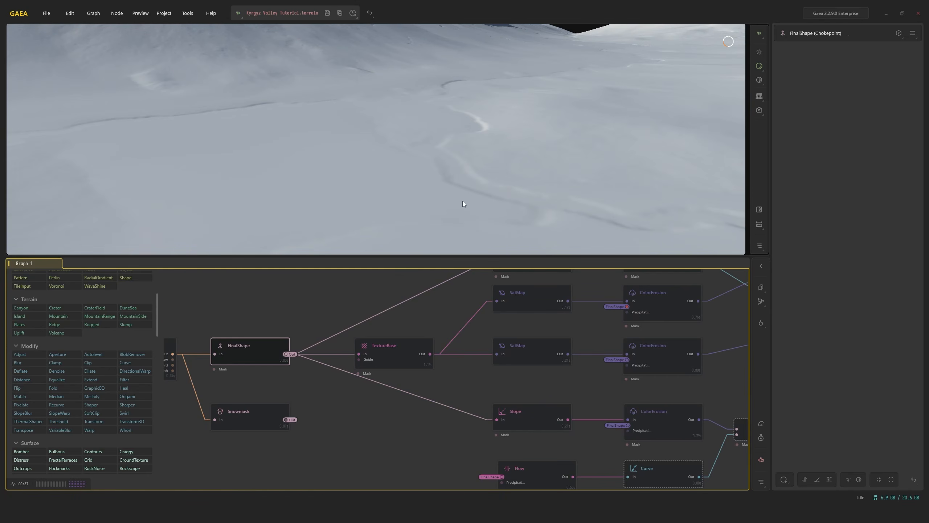
middle_click_drag(690, 408, 497, 353)
left_click(563, 373)
left_click_drag(534, 172, 514, 195)
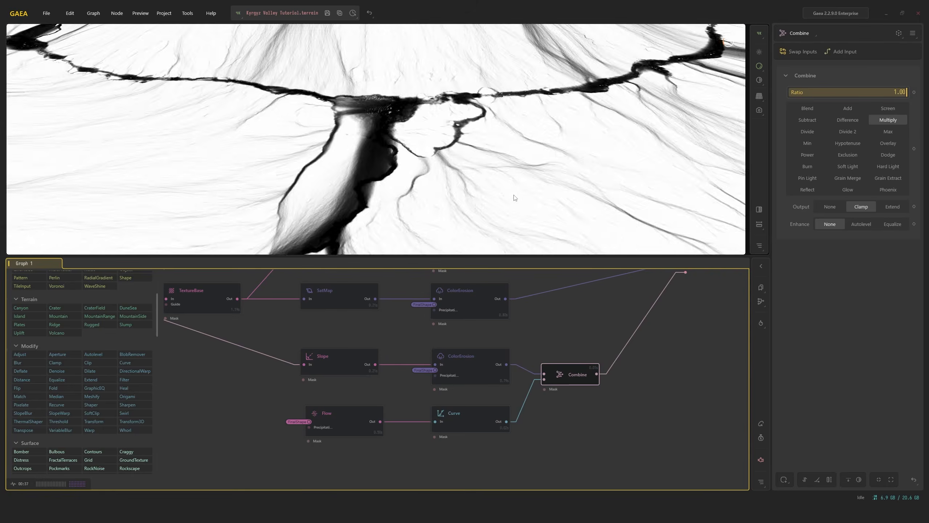
scroll(515, 198, "up", 5)
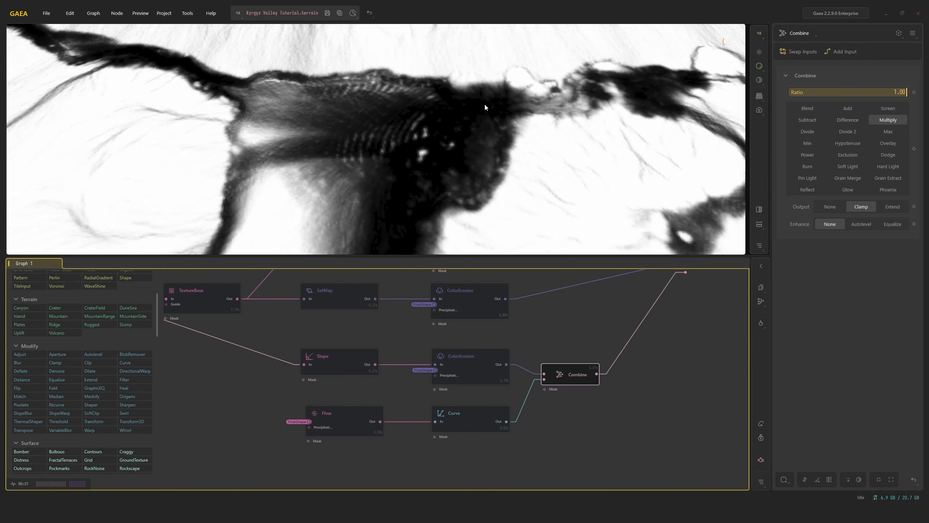
middle_click_drag(633, 333, 512, 394)
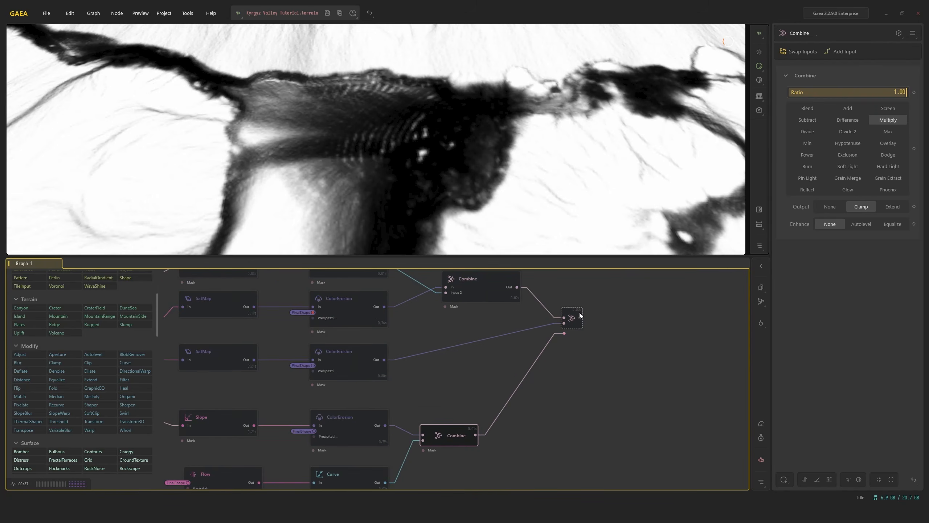
left_click(579, 316)
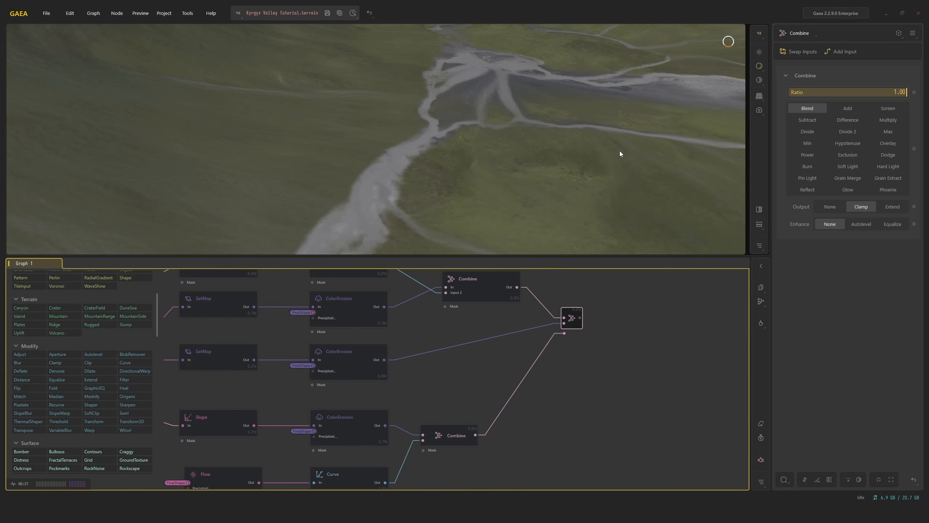
left_click_drag(620, 151, 473, 200)
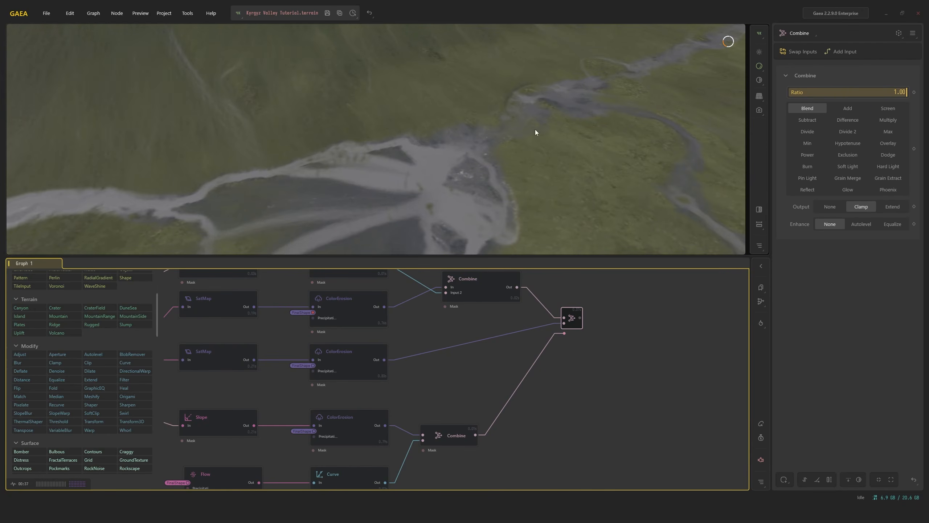
left_click_drag(535, 132, 460, 198)
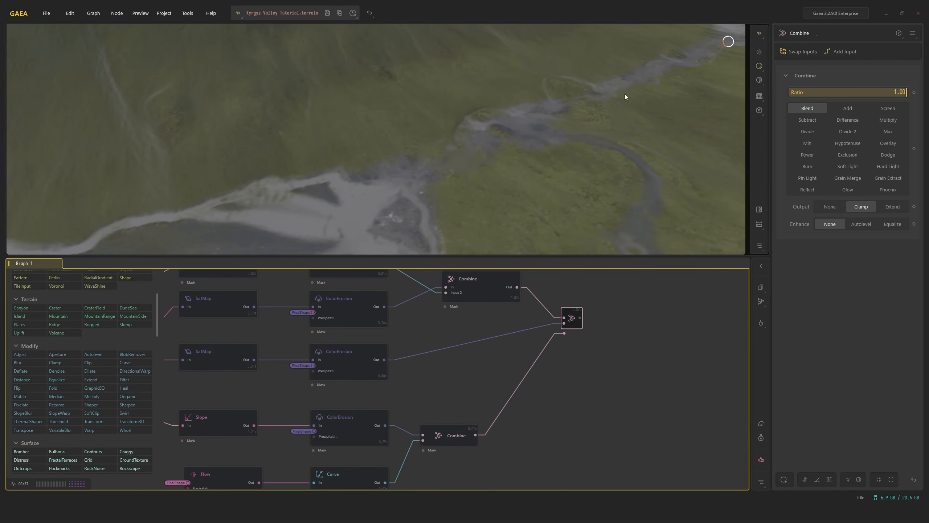
left_click_drag(625, 96, 482, 151)
Set the Flow node's Flow Volume to exactly 0.005
left_click(428, 443)
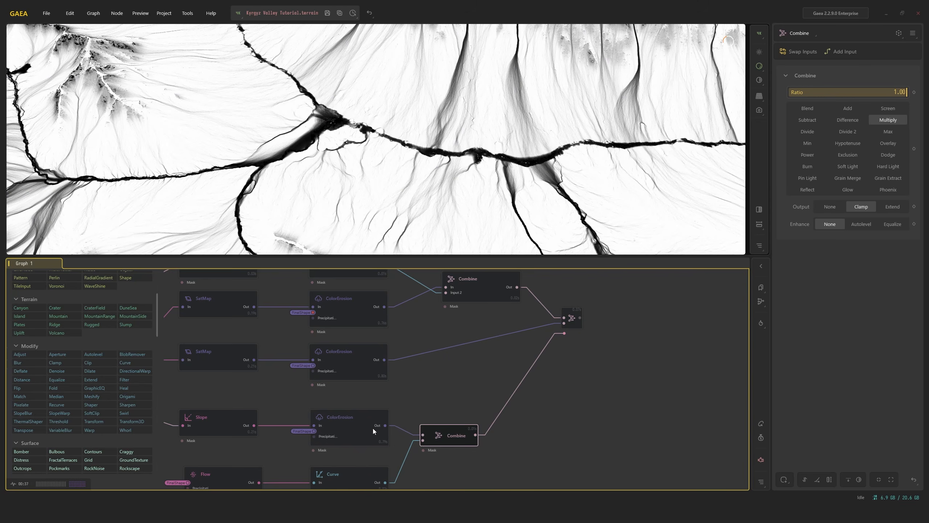
middle_click_drag(411, 424, 473, 373)
left_click(434, 417)
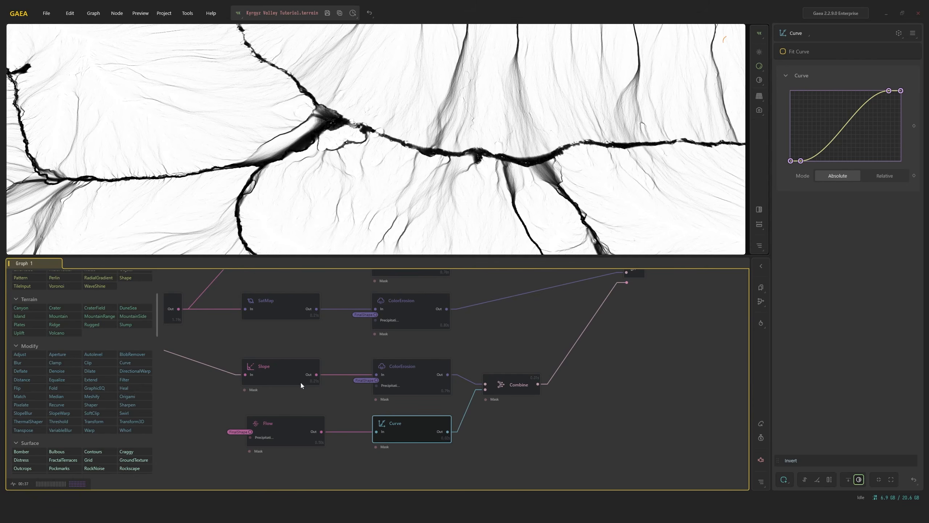
left_click(307, 424)
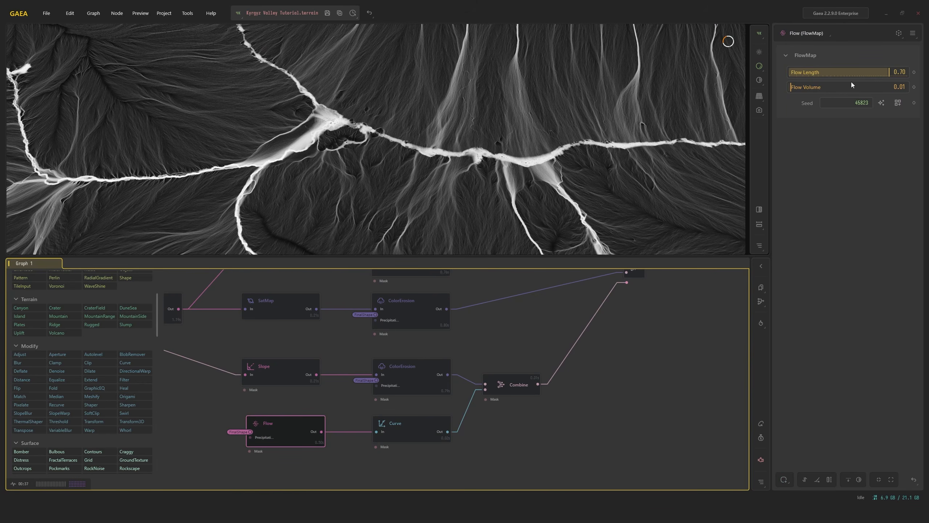
left_click(901, 87)
type("0.005")
key("Return")
Reshape the flow mask's Curve by moving its lower inner point to about a quarter of the width and its upper one to about 90%
left_click(434, 426)
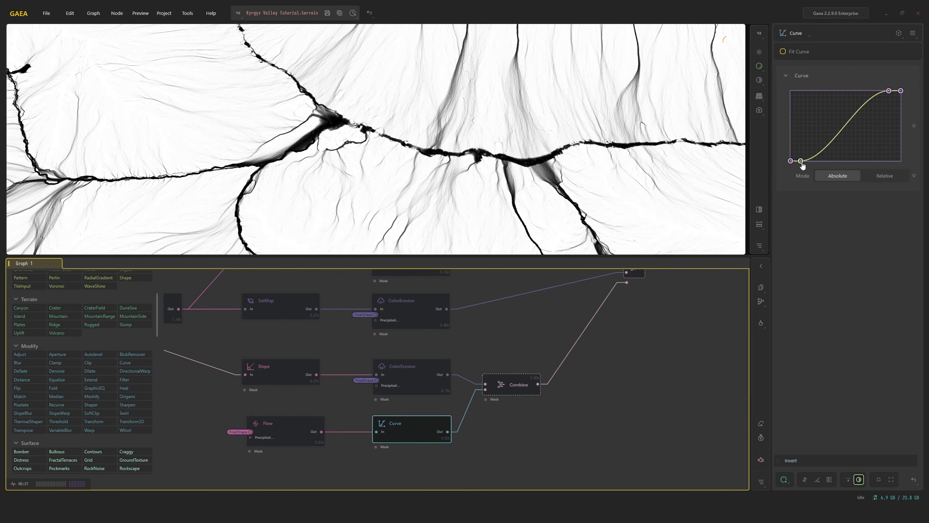
left_click_drag(877, 90, 890, 91)
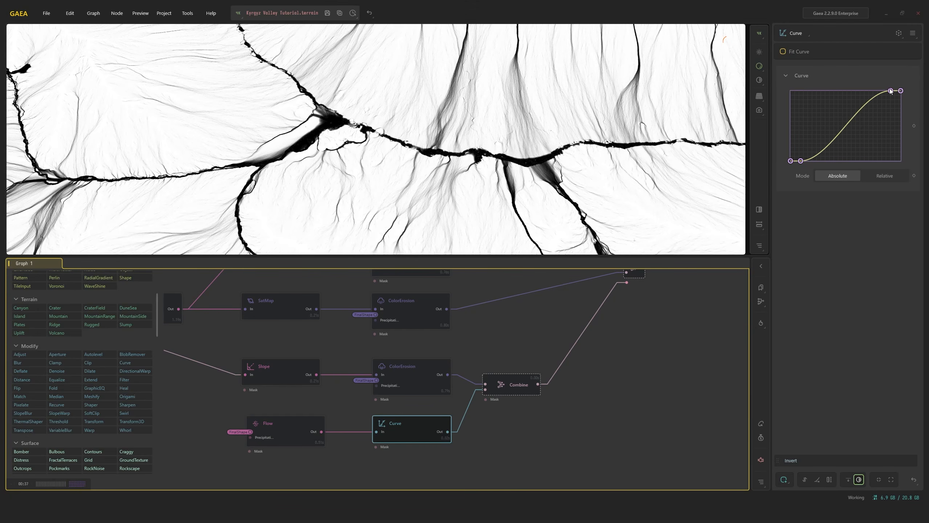
left_click_drag(801, 161, 819, 161)
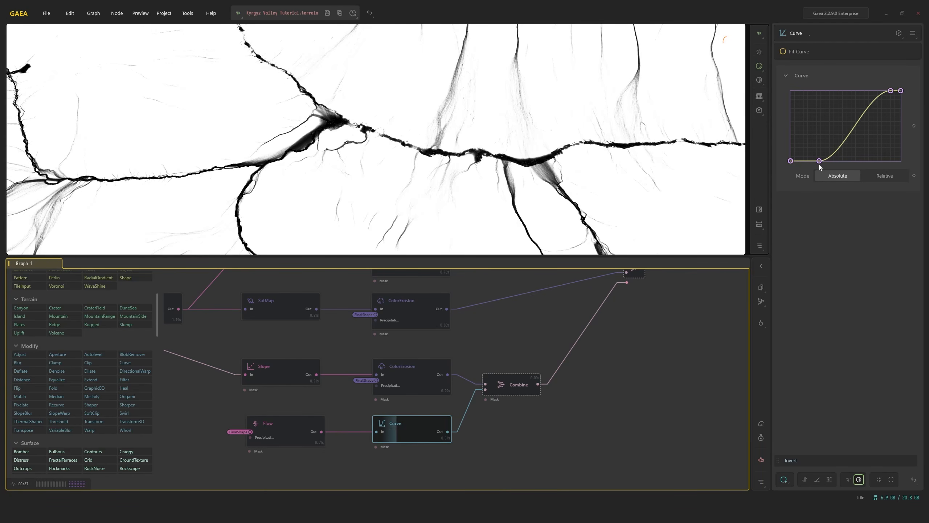
Examine the Multiply Combine mask and the final coloured terrain across the mountain slopes and valley rivers
left_click(505, 394)
middle_click_drag(630, 305, 598, 354)
scroll(598, 354, "up", 2)
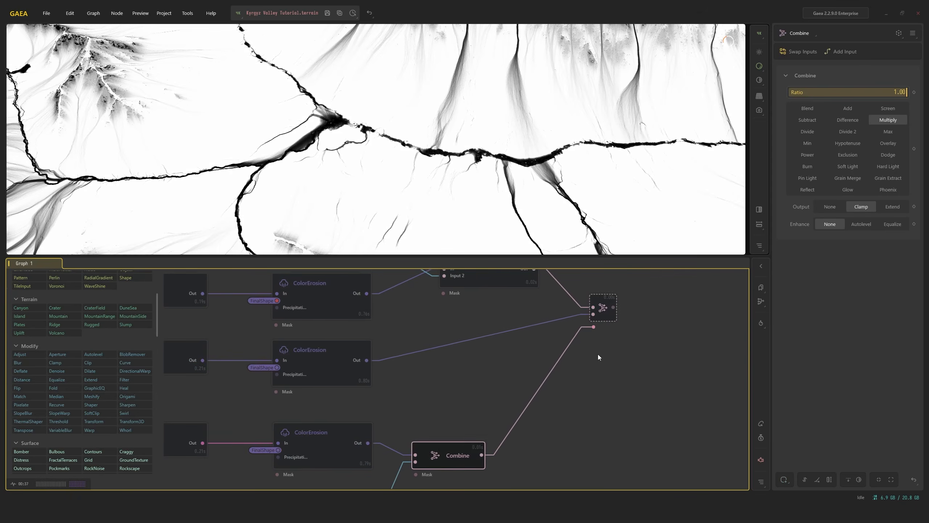
left_click(605, 308)
left_click_drag(522, 167, 297, 46)
left_click_drag(593, 131, 472, 140)
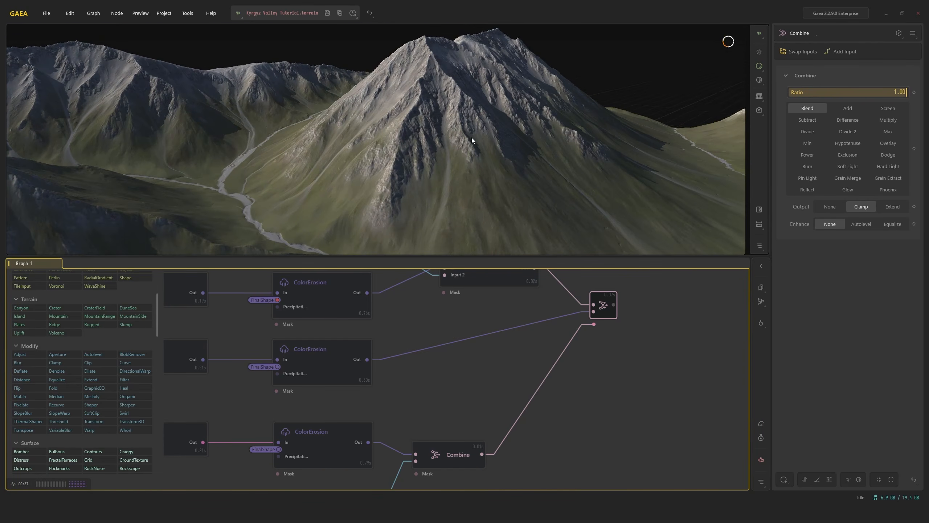
middle_click_drag(349, 316, 491, 329)
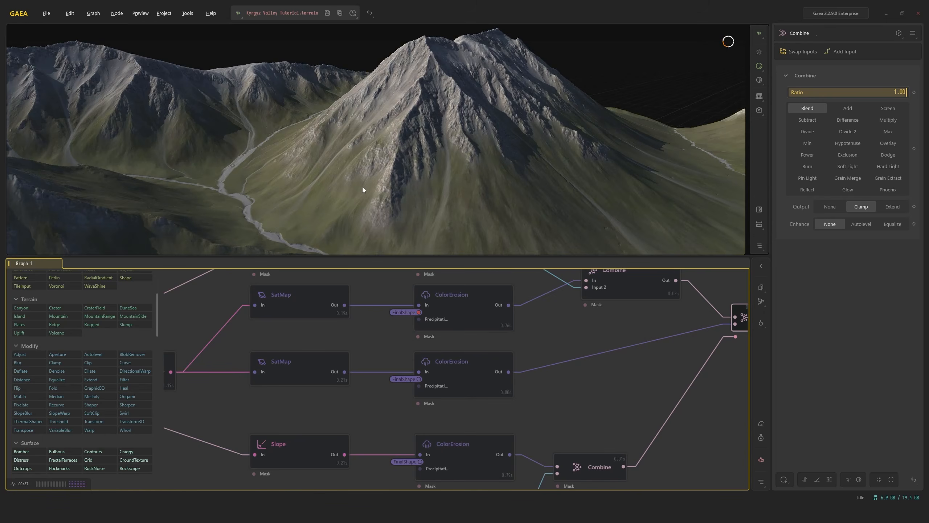
left_click_drag(362, 189, 395, 198)
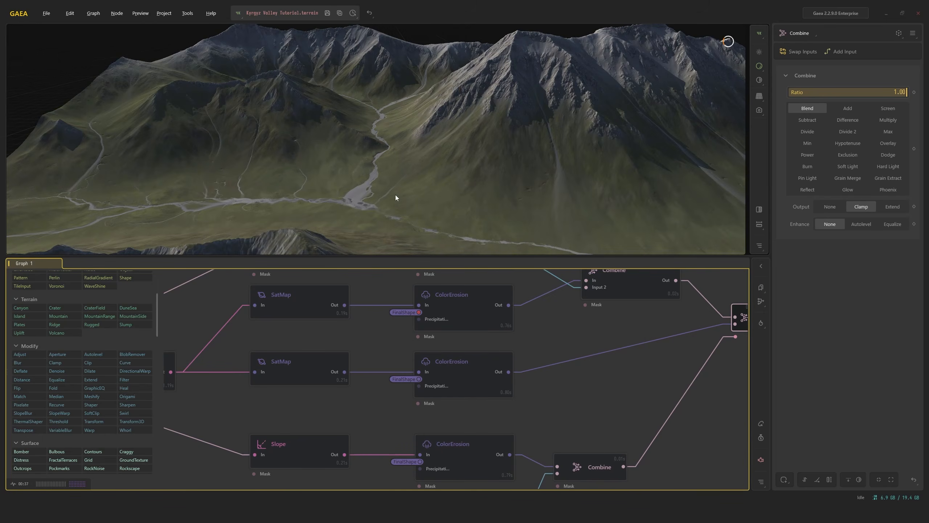
Add a Combine node after the final colour blend and place it well beyond that blend with room between them
middle_click_drag(567, 313, 278, 361)
double_click(590, 353)
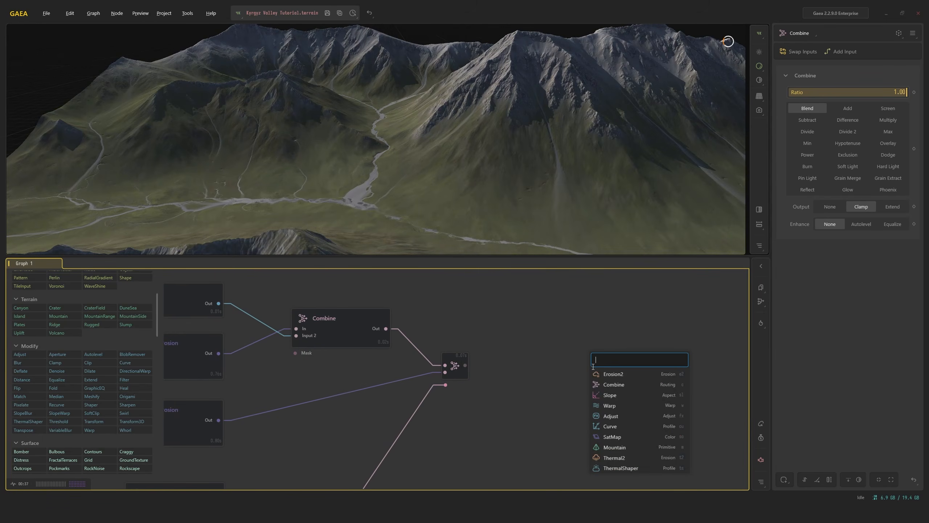
left_click(612, 384)
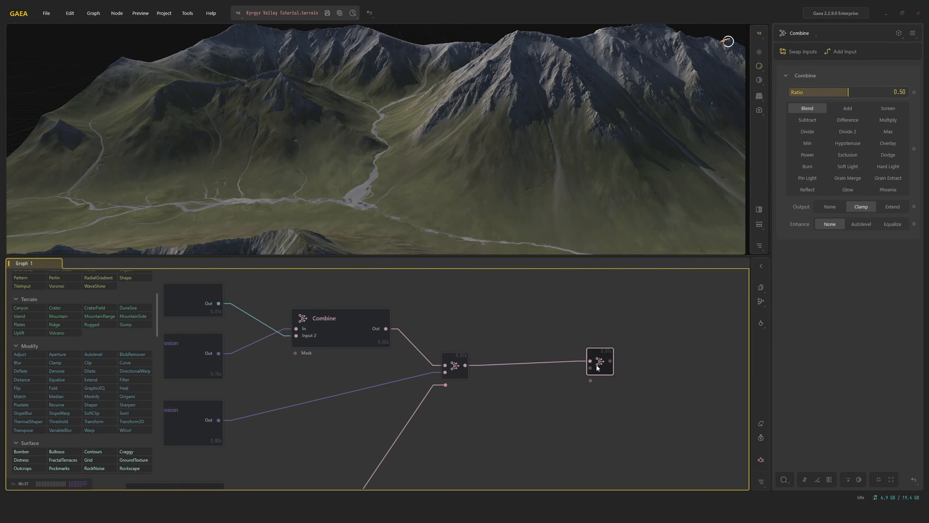
left_click_drag(588, 364, 661, 369)
middle_click_drag(608, 395, 510, 340)
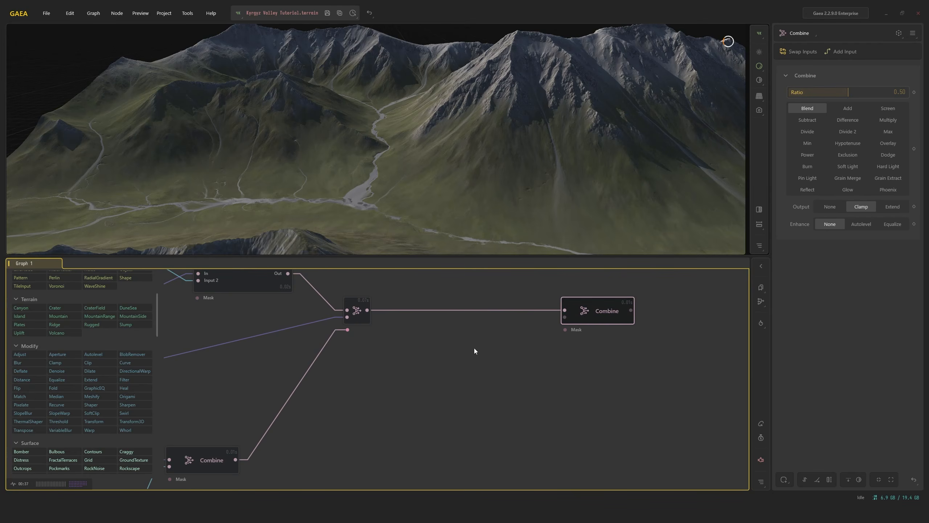
Connect the Snowmask portal to the new Combine's Input2 and set it to Screen mode with Ratio 1.00
double_click(474, 348)
left_click(610, 311)
right_click(605, 316)
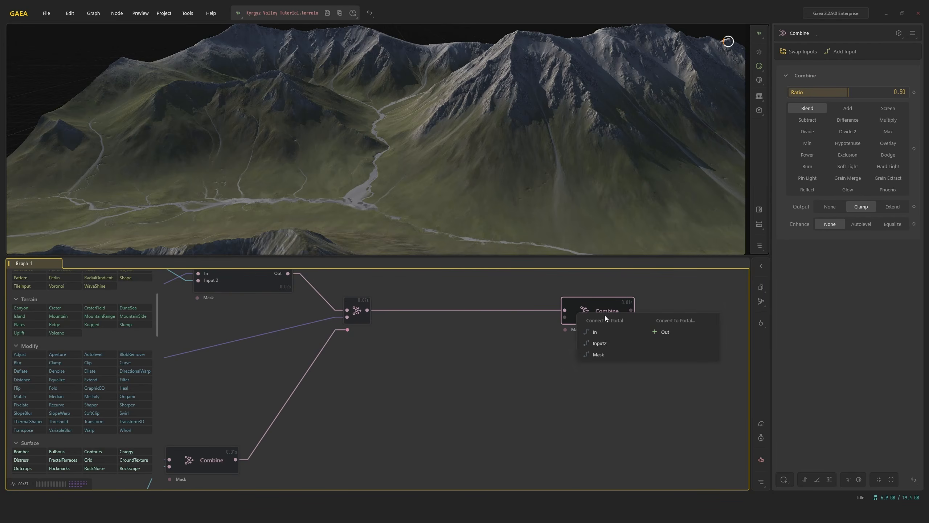
left_click(601, 344)
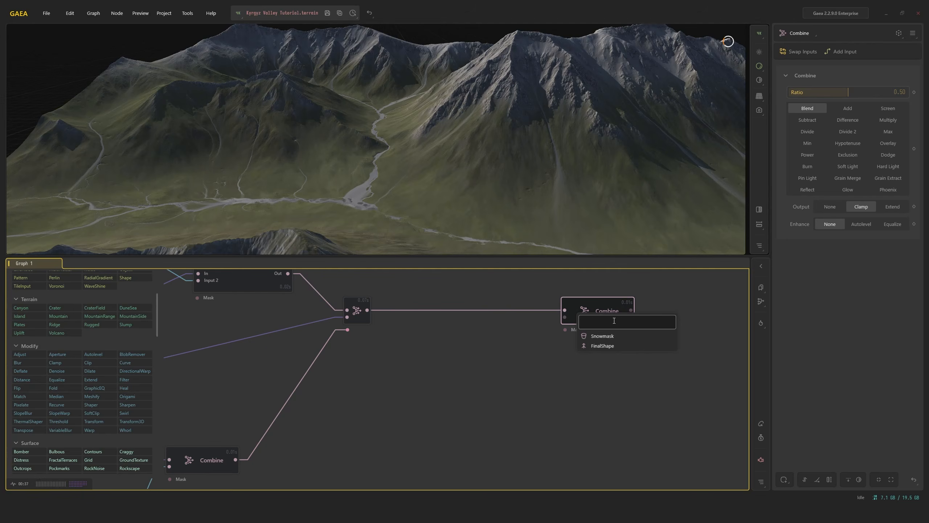
left_click(607, 335)
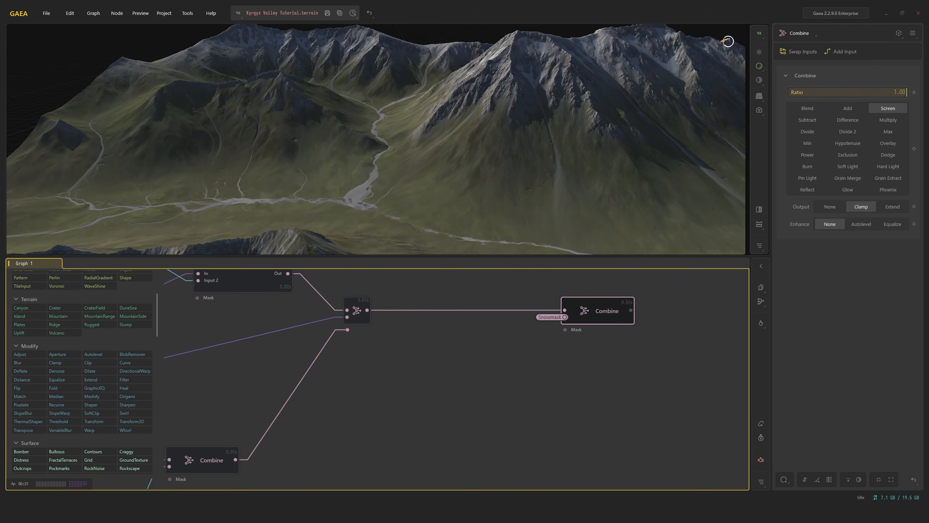
Examine the snow-covered peaks and green valleys of the combined terrain from several angles
left_click_drag(672, 83, 658, 118)
scroll(666, 98, "down", 3)
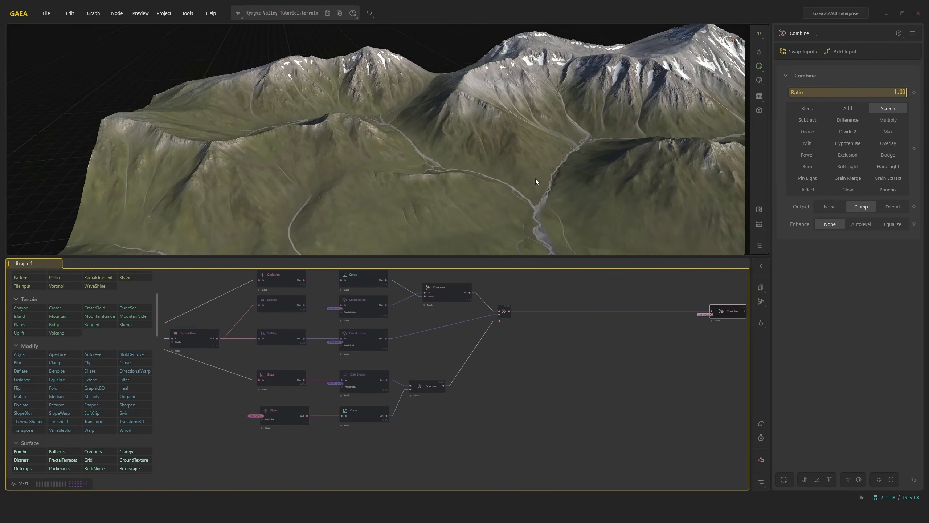
left_click_drag(536, 180, 511, 216)
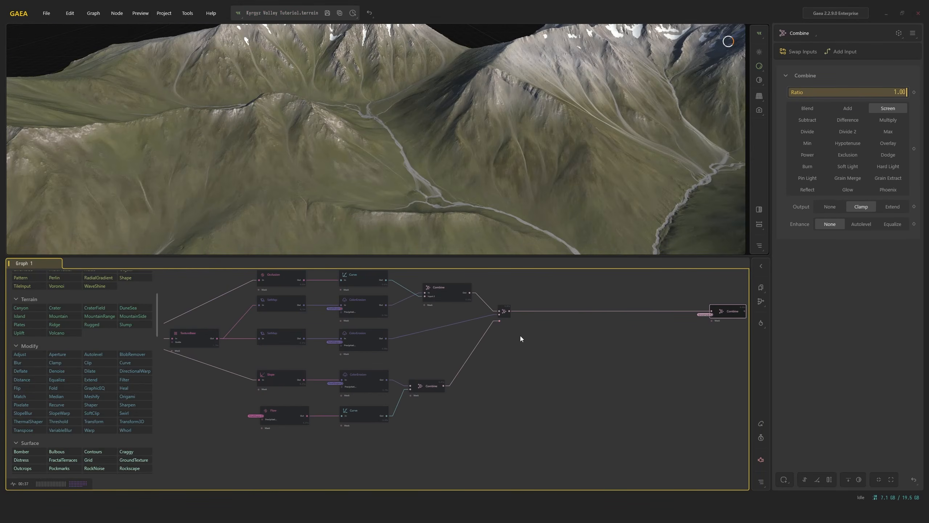
middle_click_drag(520, 336, 459, 345)
left_click_drag(521, 245, 489, 223)
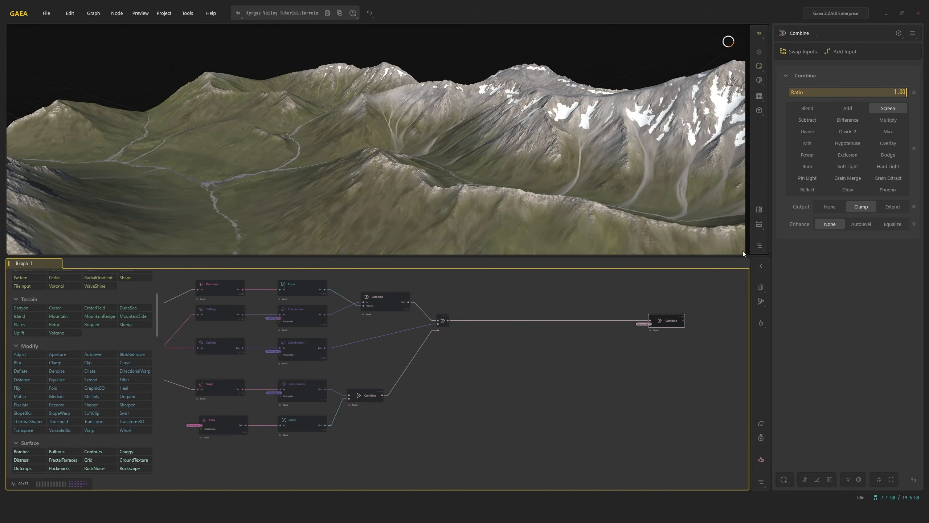
left_click_drag(716, 234, 633, 183)
Add a Trees node in the free space between the colour blend and the snow Combine
left_click(489, 365)
key("Tab")
type("tr")
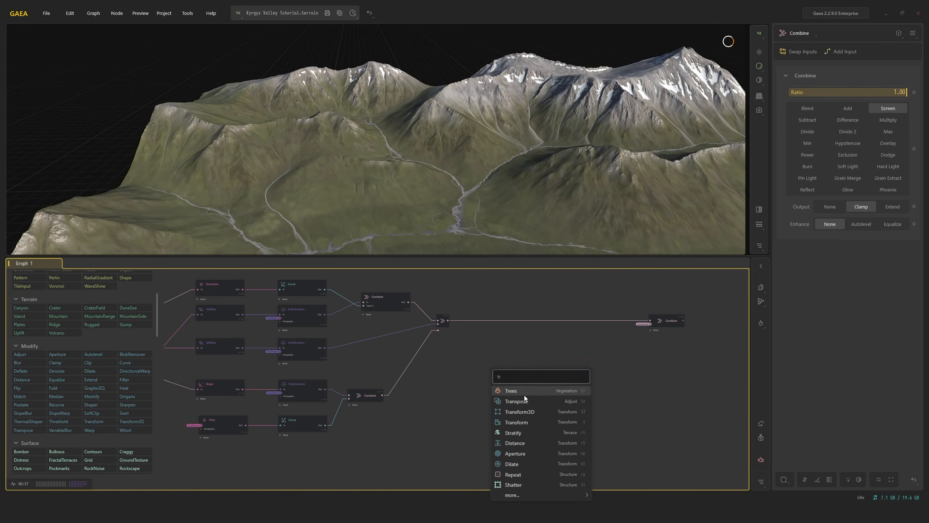
left_click(524, 393)
scroll(465, 352, "up", 3)
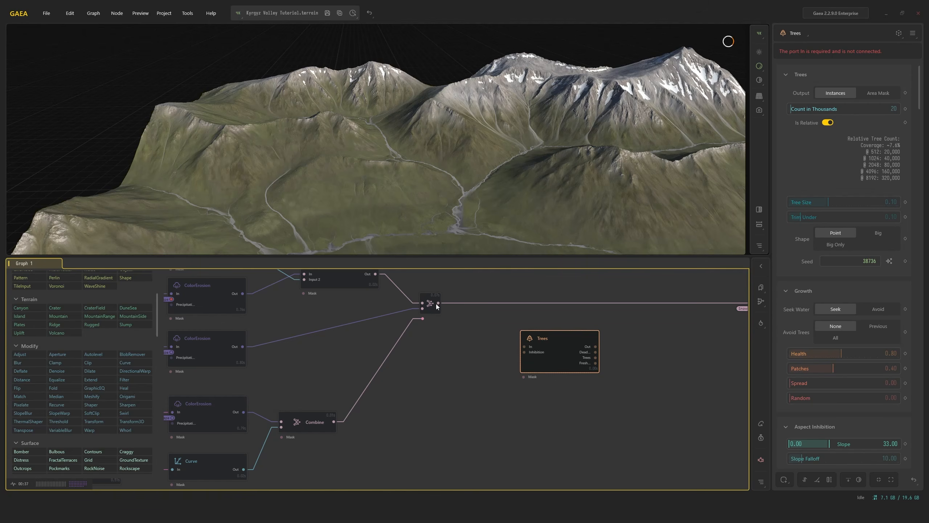
left_click_drag(515, 354, 524, 346)
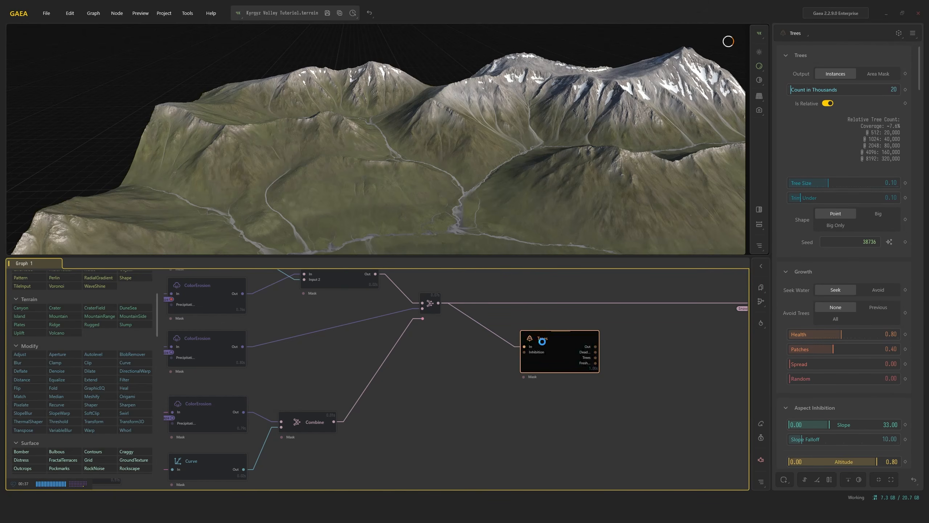
scroll(569, 349, "down", 4)
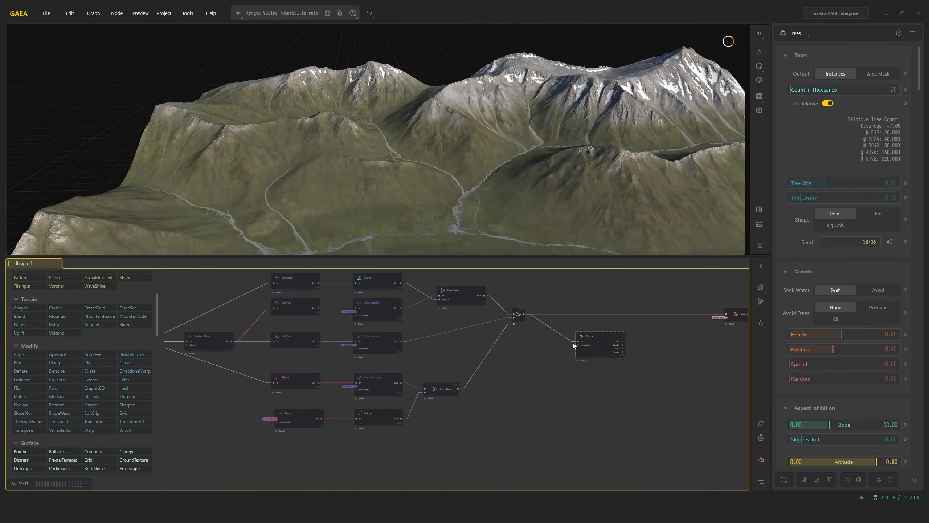
key("ctrl+z")
Feed the Trees node's In port from the FinalShape portal
left_click(603, 336)
scroll(603, 338, "up", 4)
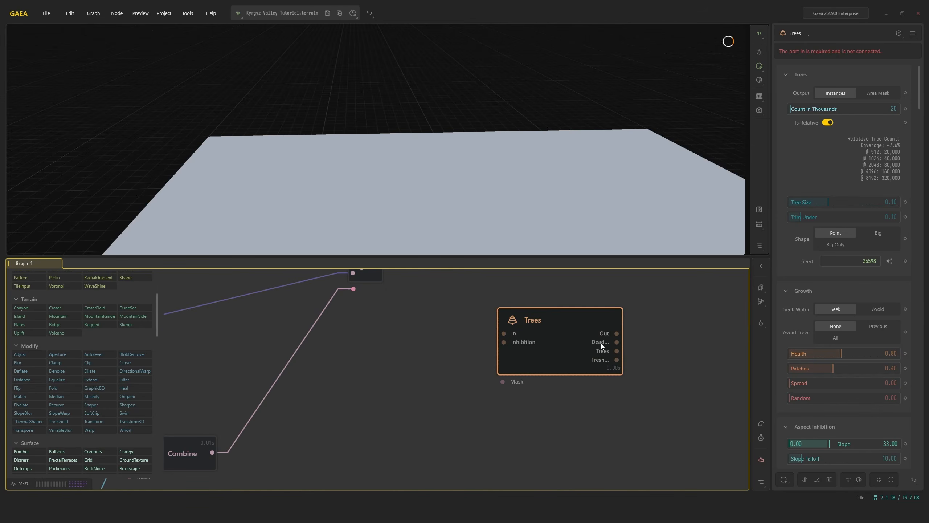
key("p")
left_click(575, 347)
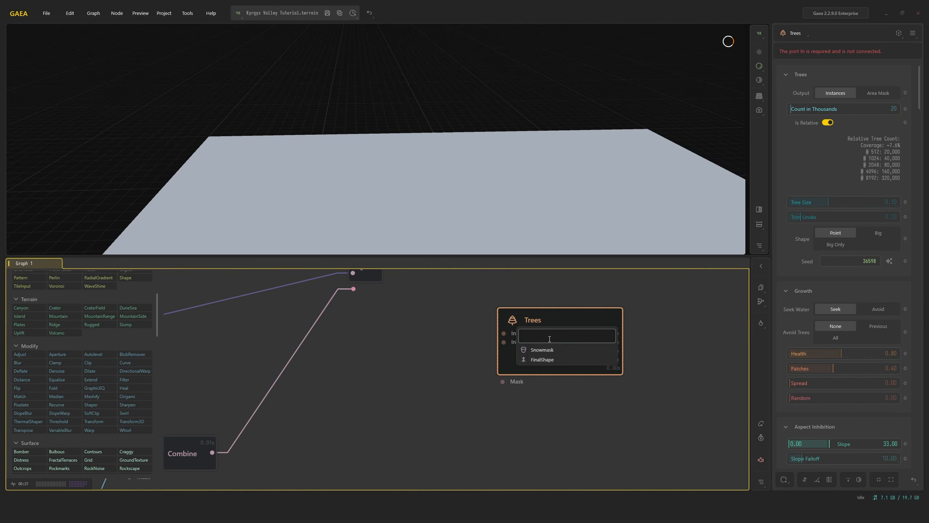
left_click(546, 359)
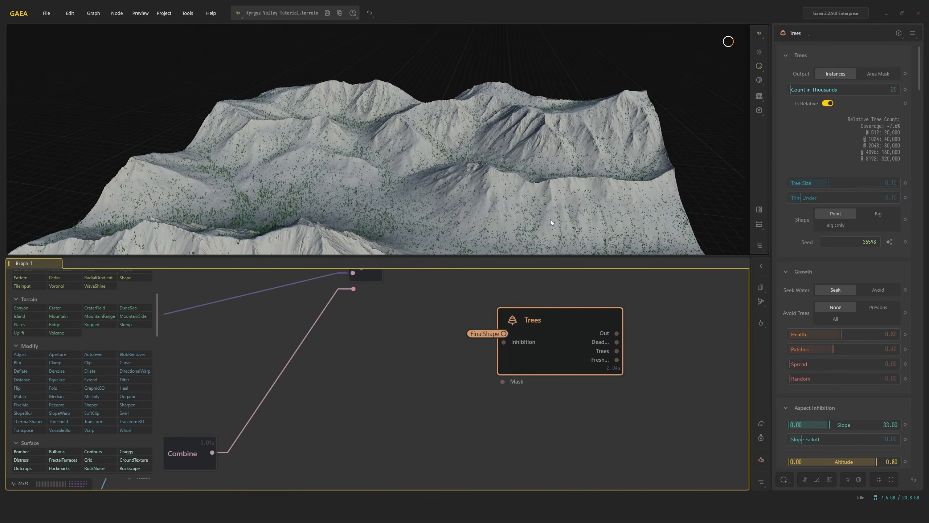
Set the Trees node's Count in Thousands to 500 and inspect the tree coverage up close
scroll(550, 220, "up", 3)
double_click(895, 94)
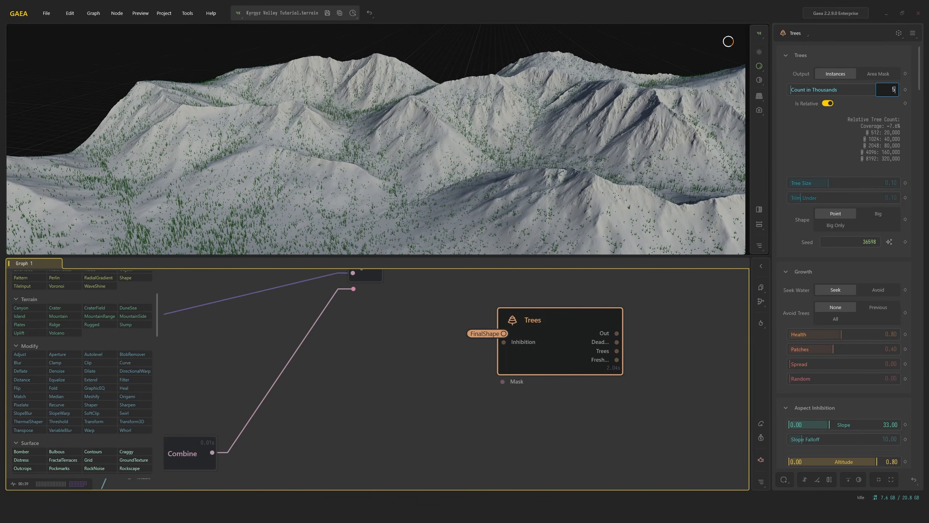
type("500")
key("Return")
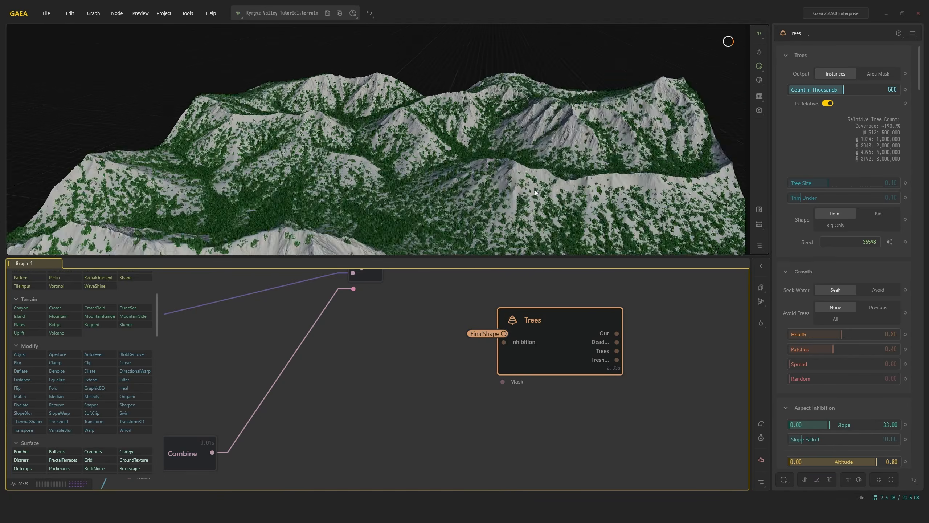
left_click_drag(534, 190, 500, 193)
scroll(490, 193, "up", 5)
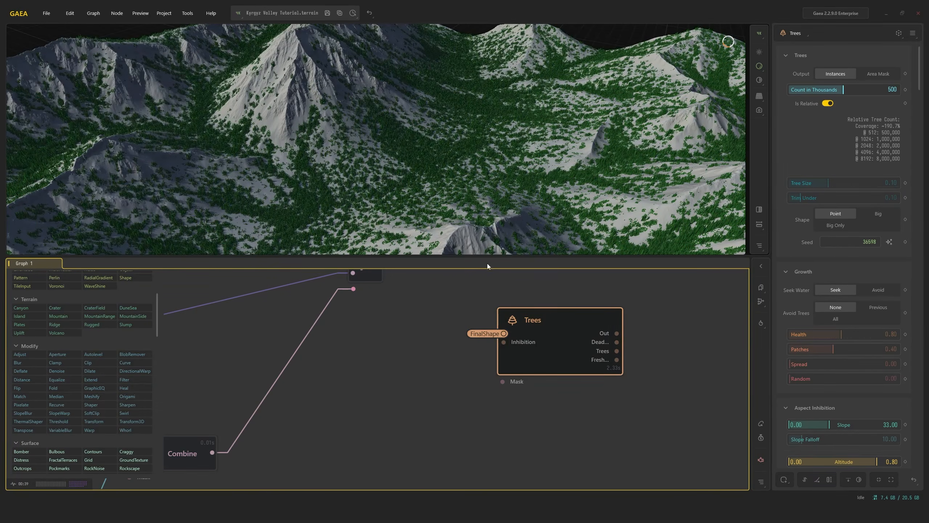
Add an Adjust node before the Trees node and feed it from the Multiply Combine that joins the slope and flow masks
scroll(391, 299, "down", 2)
middle_click_drag(242, 390, 280, 415)
left_click(256, 451)
scroll(457, 199, "down", 4)
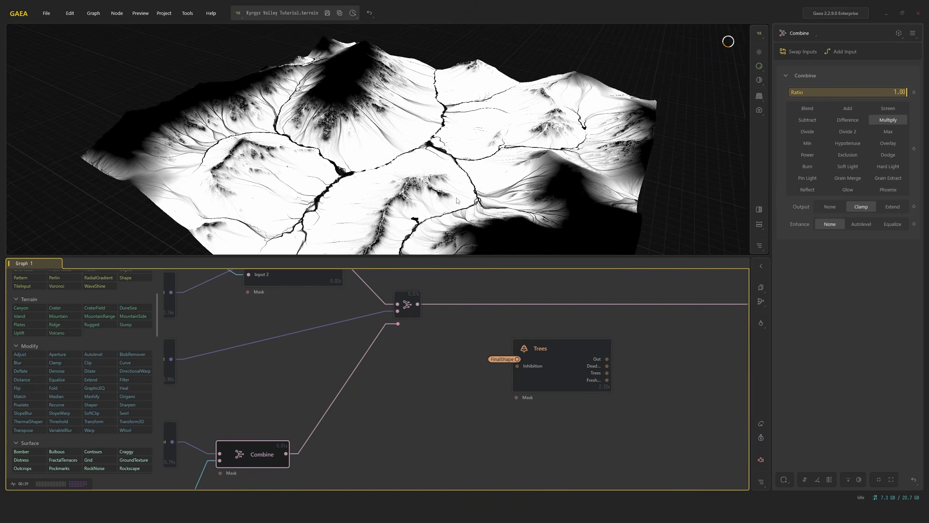
left_click_drag(456, 198, 419, 268)
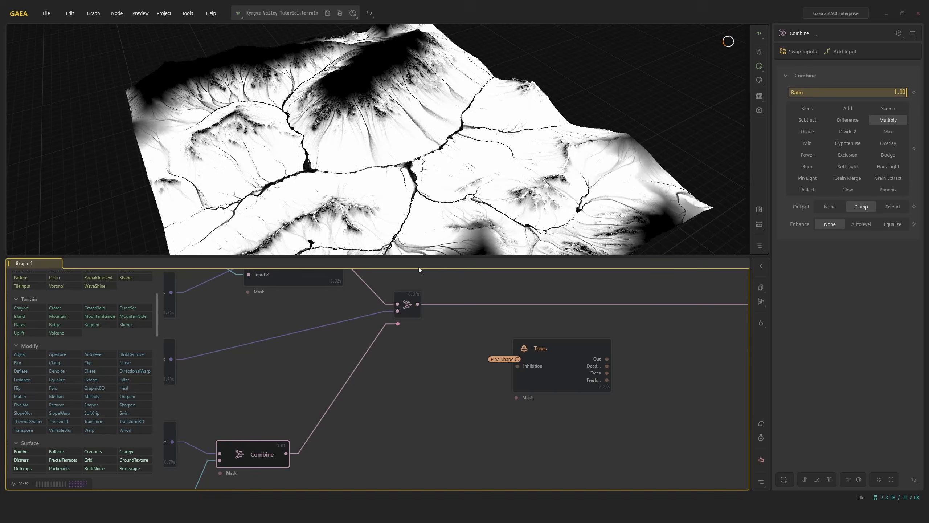
right_click(395, 378)
type("adj")
left_click(419, 402)
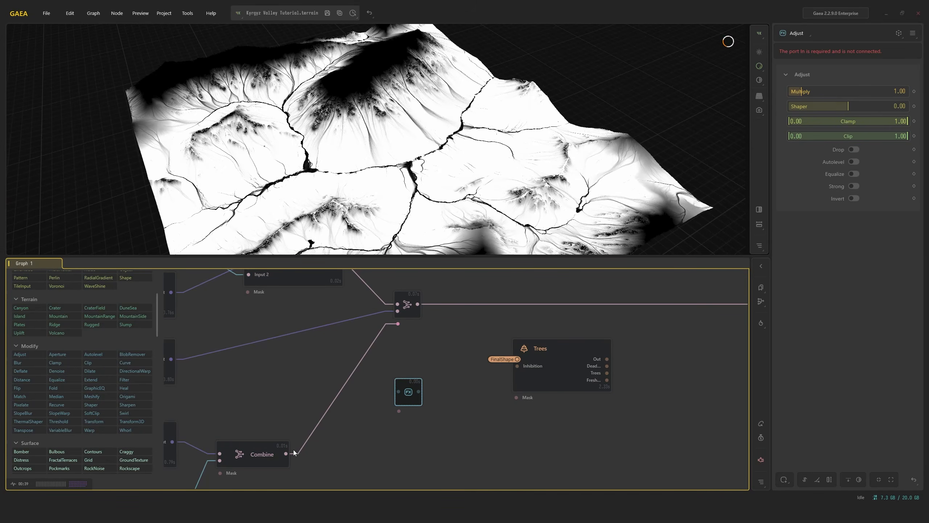
left_click_drag(294, 452, 327, 442)
left_click_drag(401, 390, 399, 392)
scroll(519, 375, "up", 4)
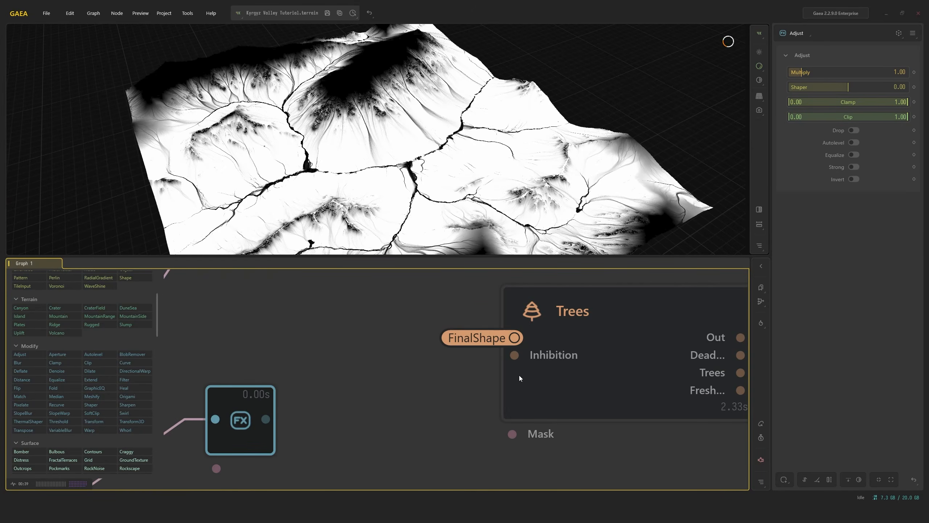
Invert the Adjust node's output and connect it to the Trees node's Inhibition port, aligning the two nodes
left_click_drag(253, 399, 310, 364)
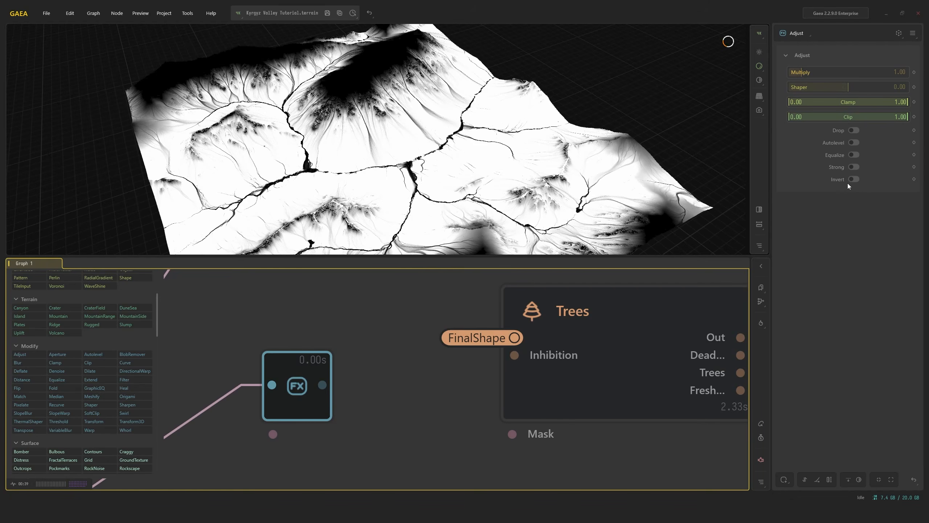
left_click(853, 179)
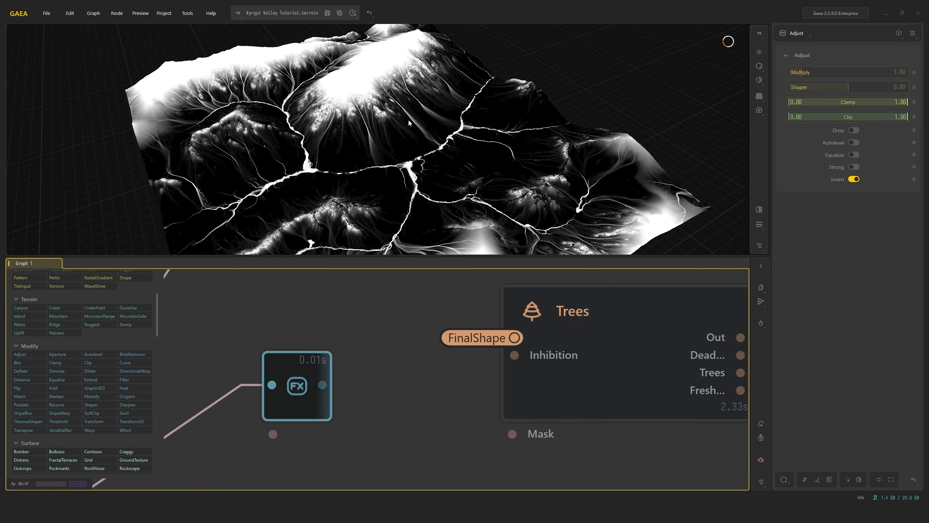
left_click_drag(447, 376, 515, 355)
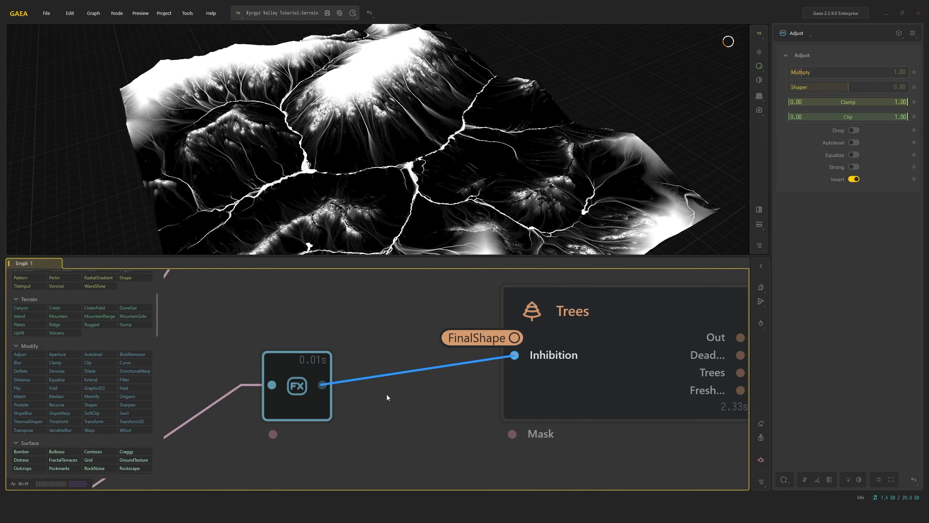
left_click_drag(311, 404, 311, 371)
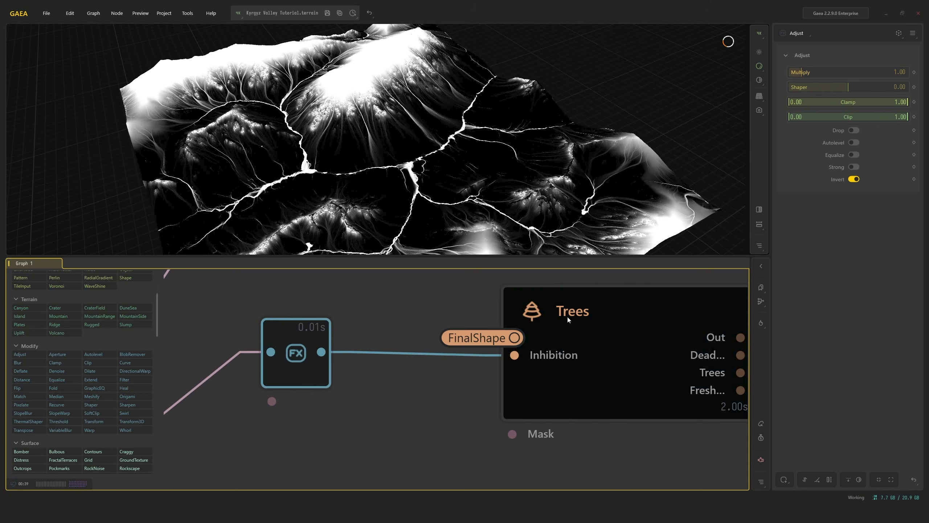
Set the Trees node's Seek Water option to Avoid and inspect the tree distribution from several angles
left_click(602, 310)
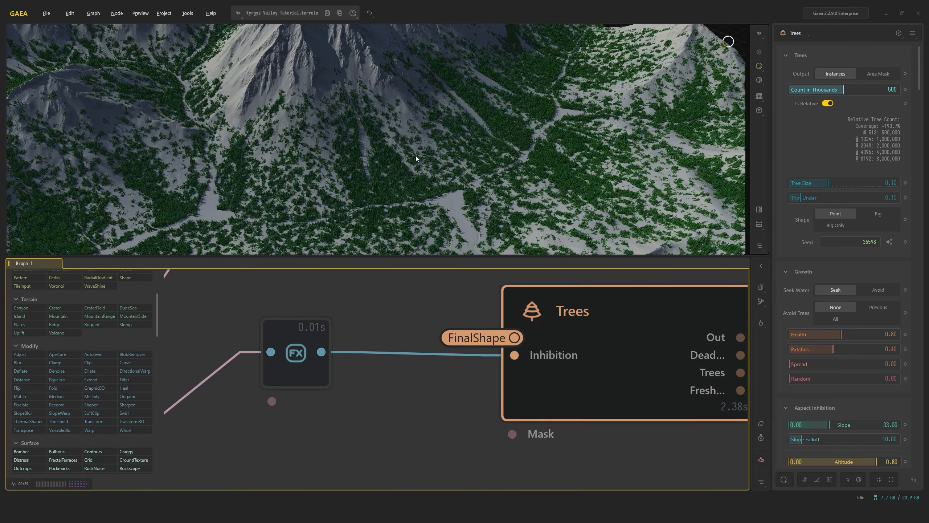
left_click_drag(415, 155, 423, 124)
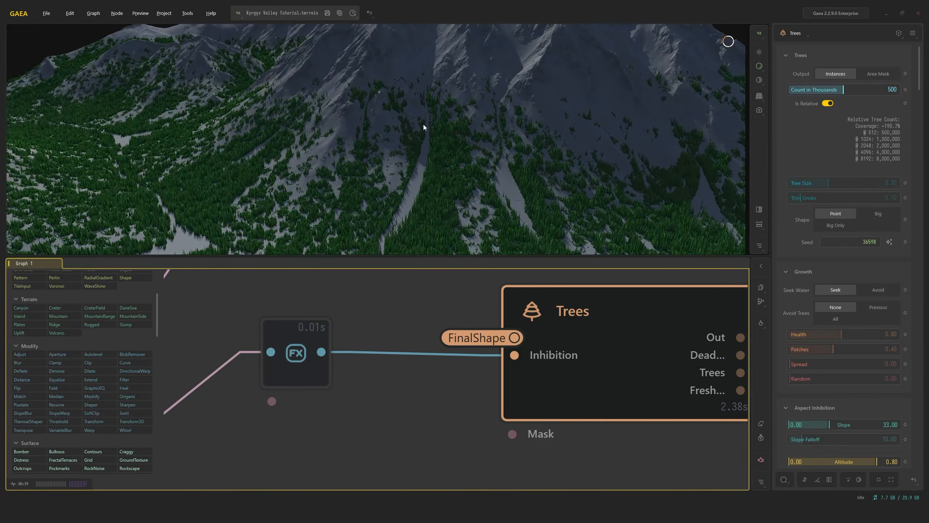
left_click_drag(423, 186, 710, 174)
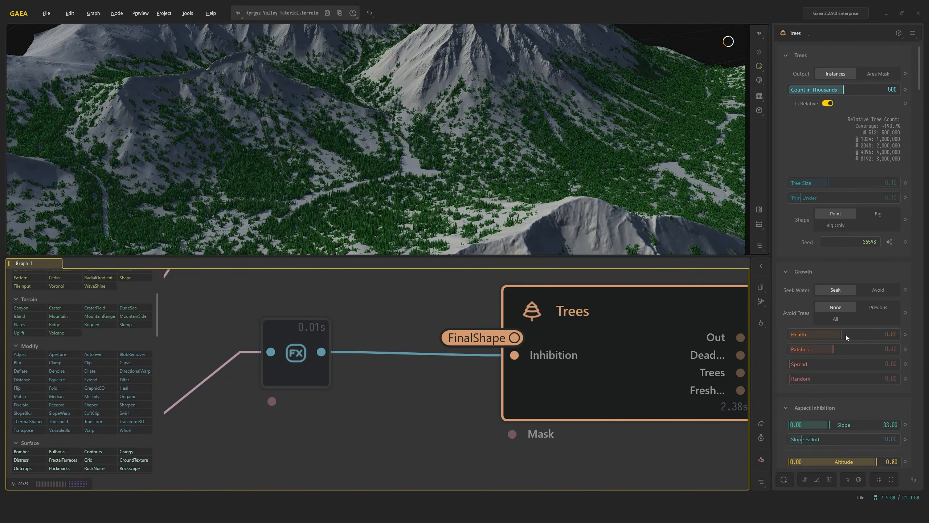
left_click(877, 290)
left_click_drag(638, 77, 553, 82)
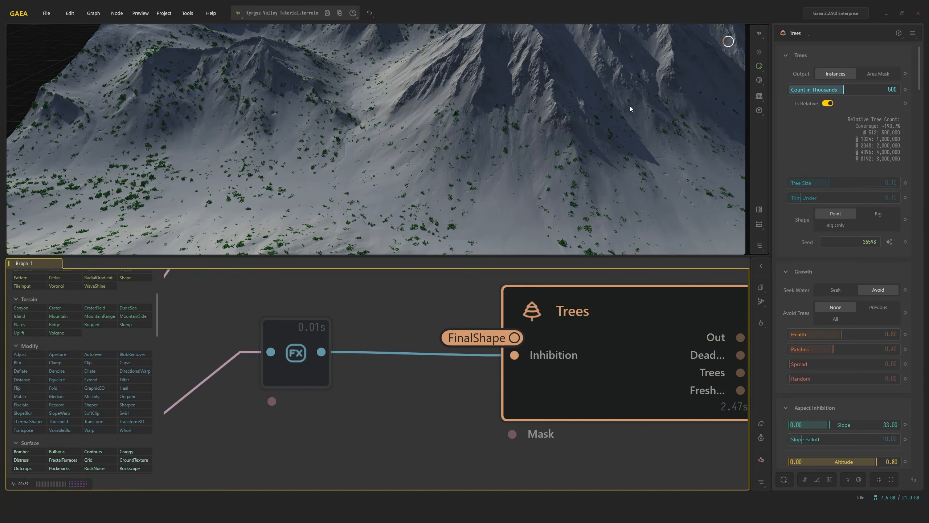
left_click_drag(624, 111, 619, 87)
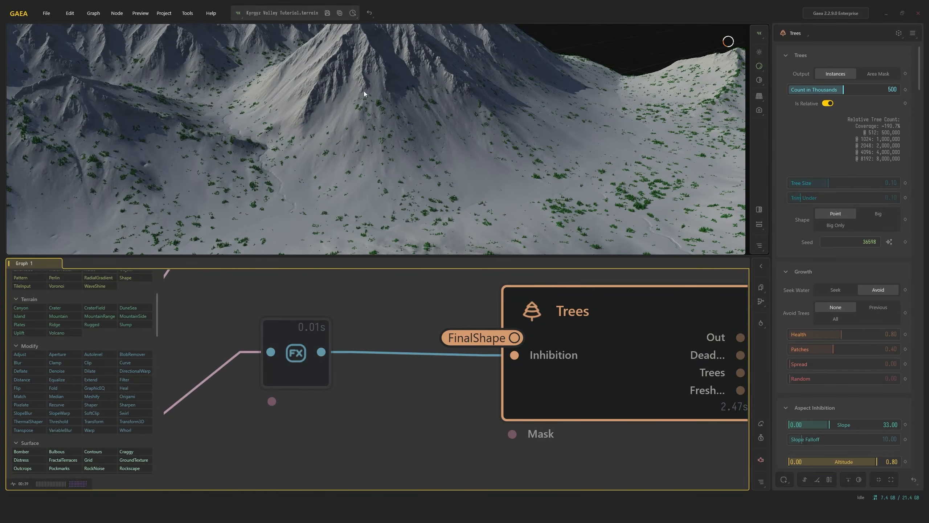
left_click_drag(363, 94, 462, 114)
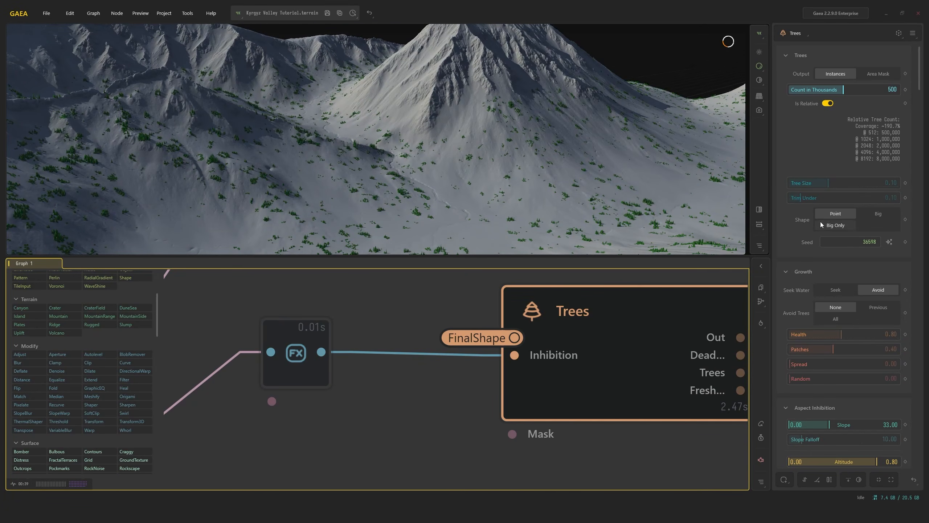
scroll(534, 172, "down", 5)
left_click_drag(534, 172, 517, 199)
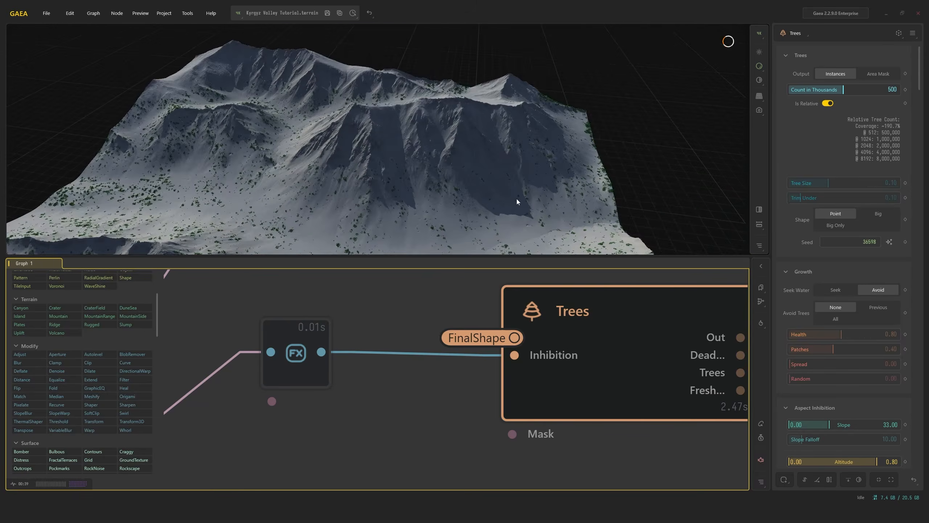
Set the tree growth Patches to 0.05 and Spread to 0.20, then inspect the forest clusters
scroll(516, 204, "up", 4)
double_click(832, 349)
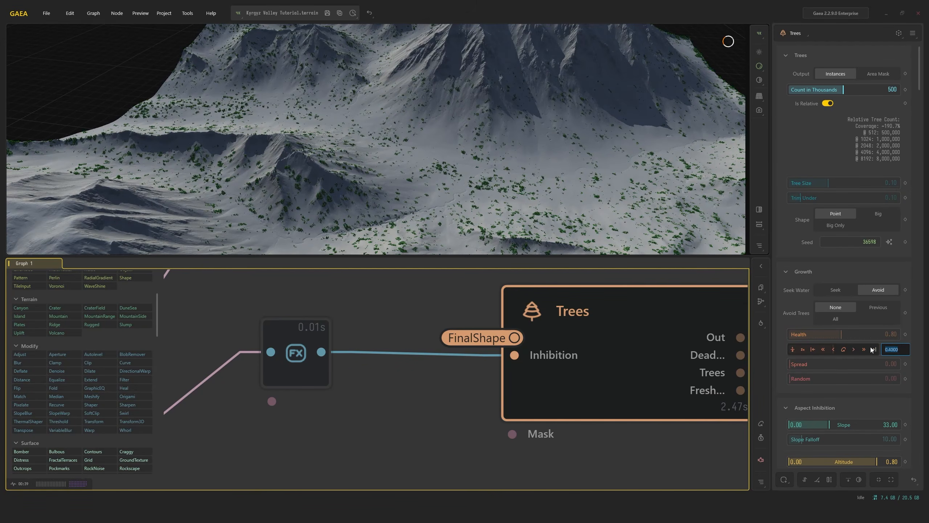
type(".01")
key("Return")
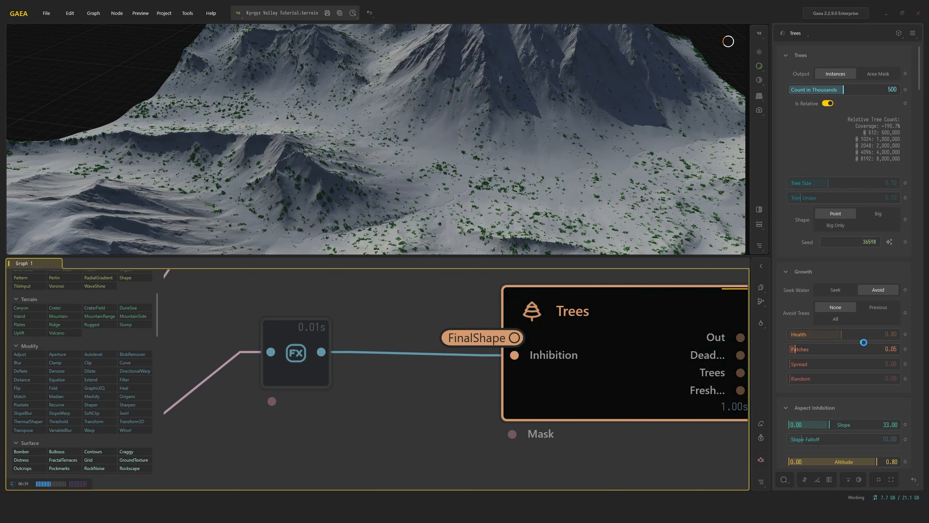
right_click(849, 369)
type(".2")
key("Return")
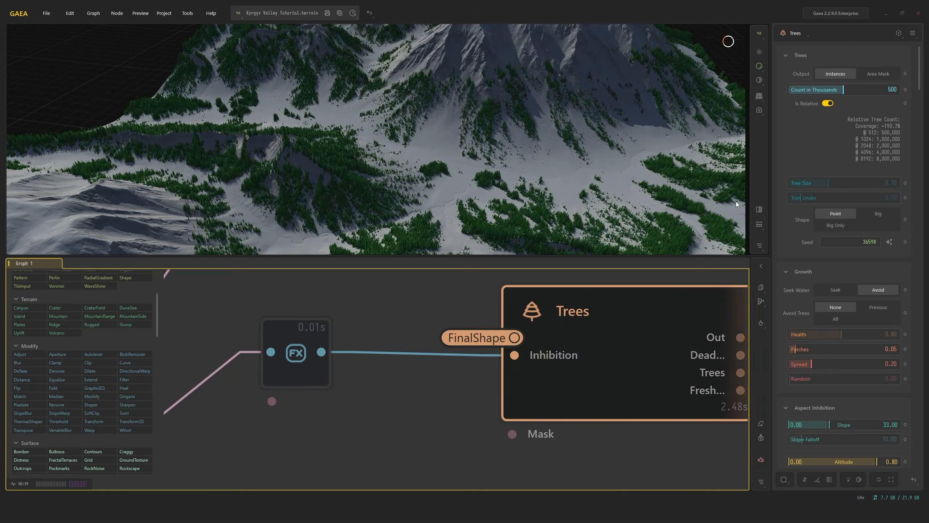
left_click_drag(601, 176, 501, 158)
scroll(553, 177, "up", 3)
scroll(488, 154, "down", 4)
scroll(487, 160, "up", 4)
scroll(500, 158, "down", 3)
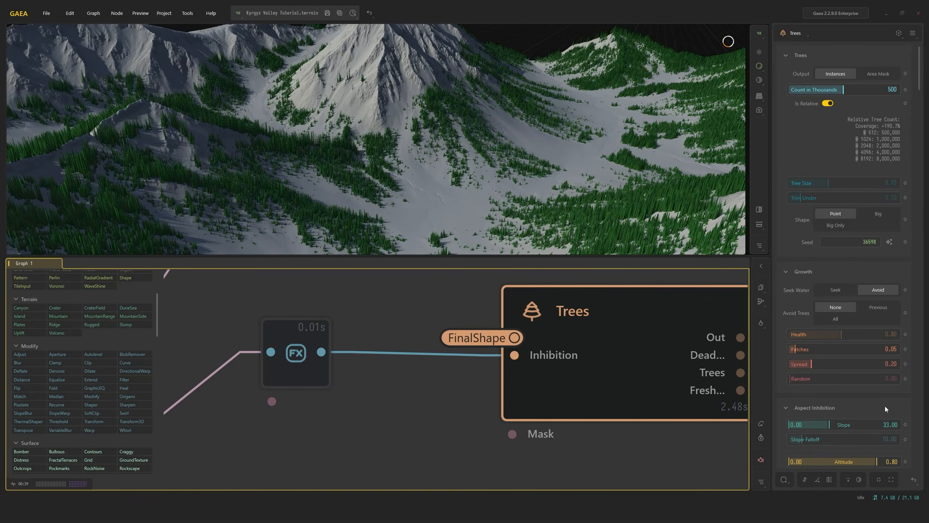
Set the Trees node's Altitude Falloff to 0.20 and its maximum Altitude to 0.40
scroll(885, 406, "down", 2)
double_click(888, 433)
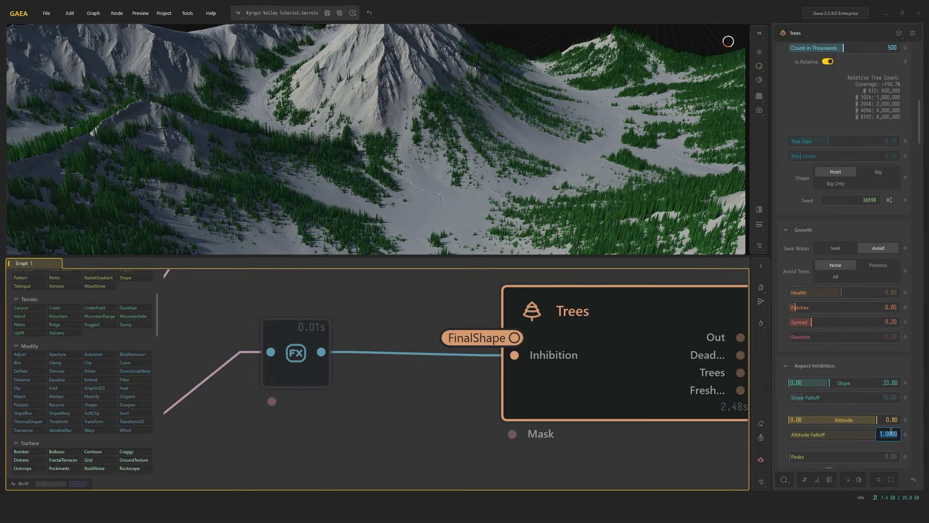
type(".2")
key("Return")
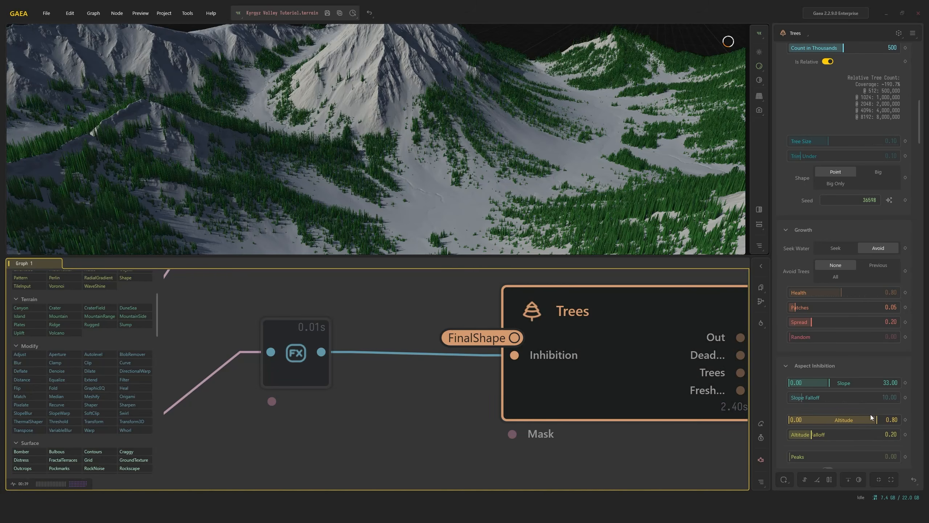
double_click(885, 420)
type(".4")
key("Return")
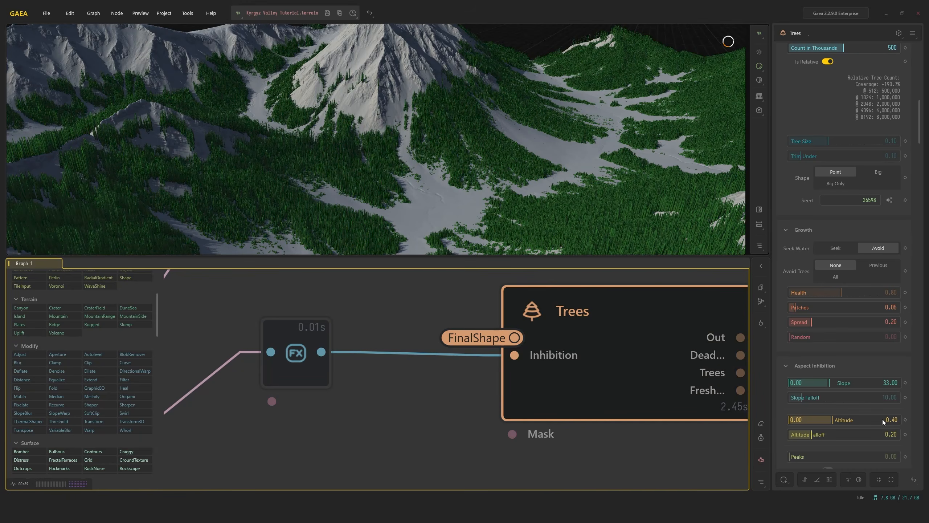
Lower the Trees node's maximum Altitude to 0.30 and check the tree line on the peaks
double_click(882, 420)
type(".3")
key("Return")
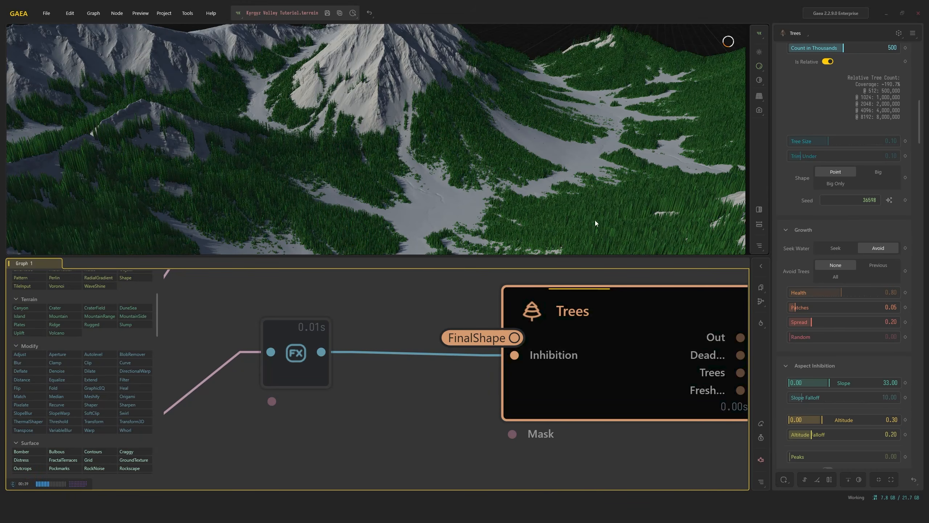
left_click_drag(440, 135, 462, 197)
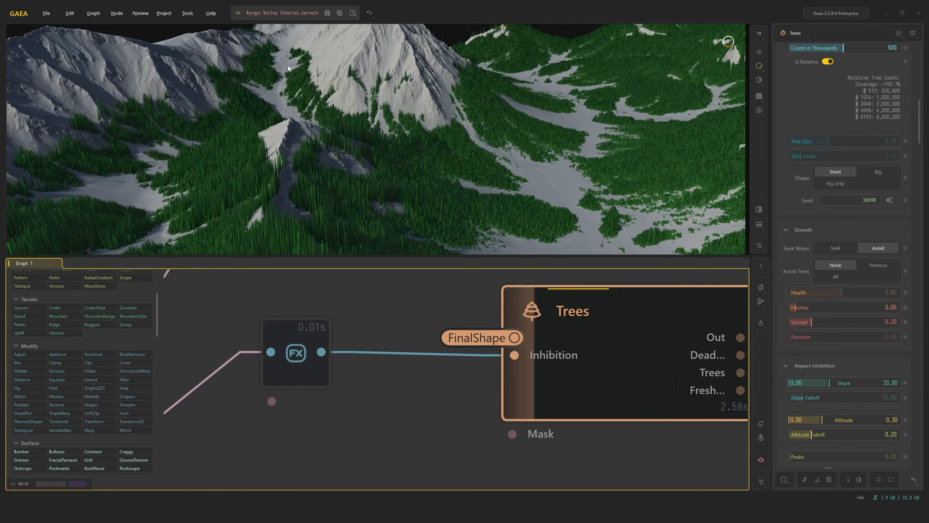
Set the Trees node's Altitude Falloff to 0.10 and its maximum Altitude to 0.20
double_click(884, 439)
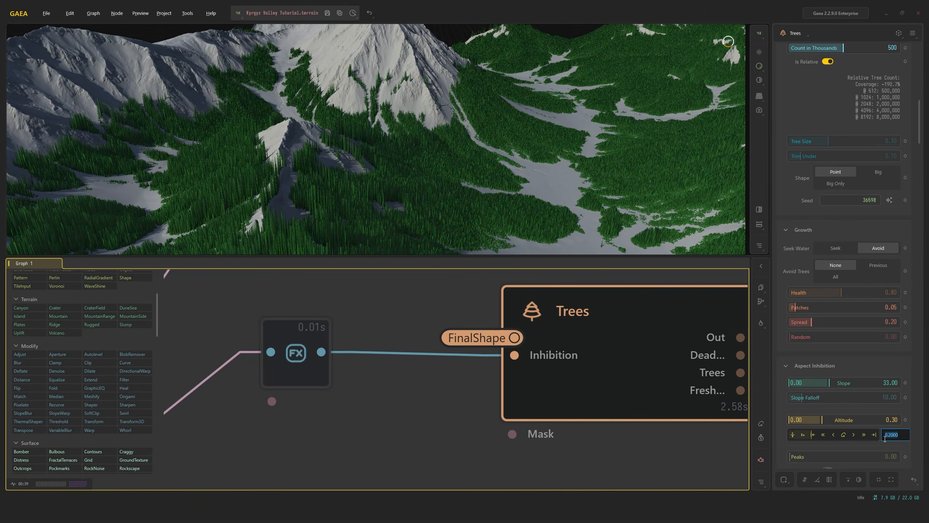
type(".1")
key("Return")
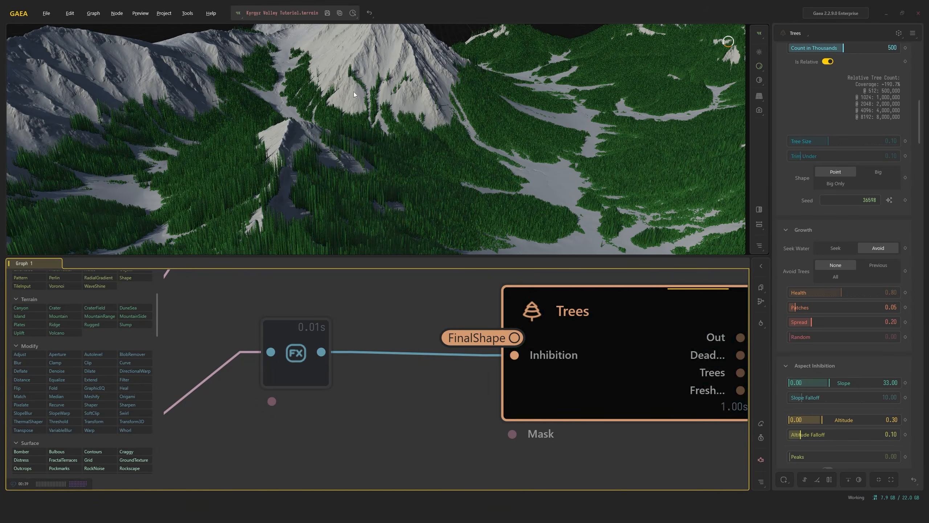
left_click_drag(354, 91, 255, 57)
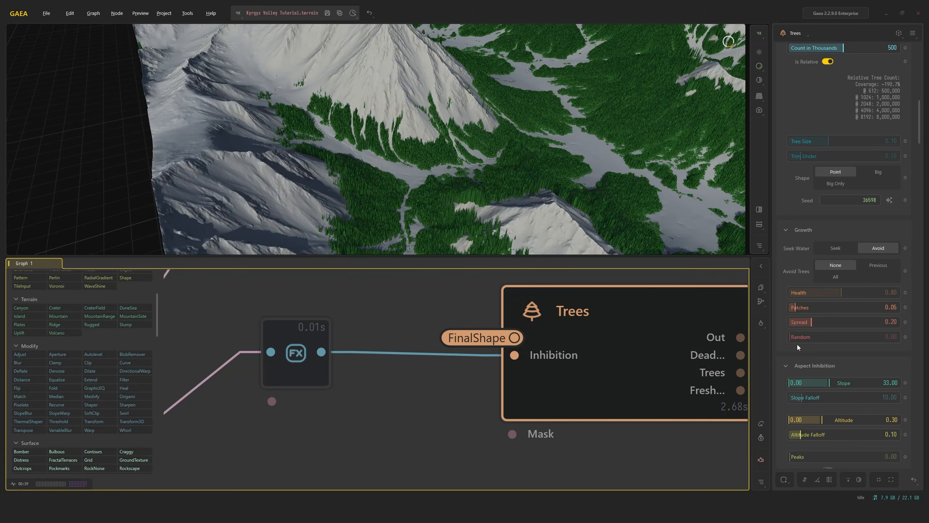
double_click(874, 420)
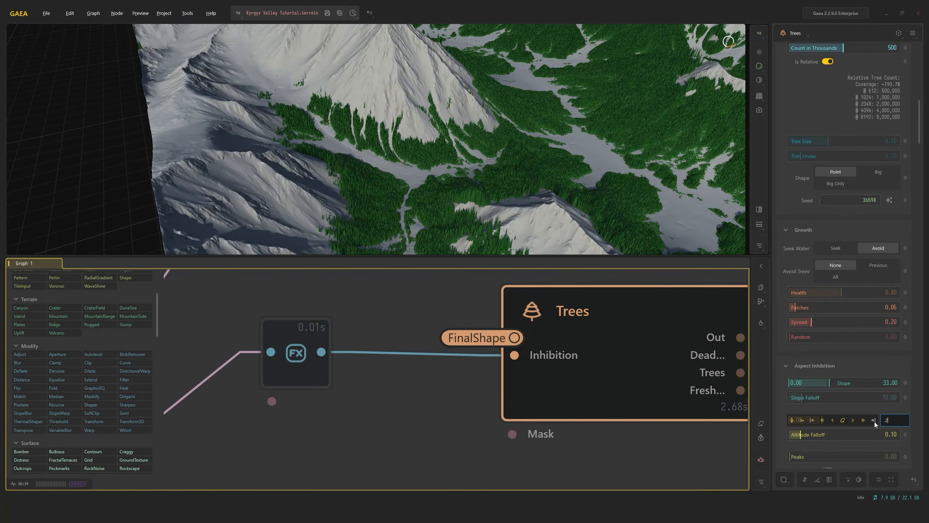
type(".2")
key("Return")
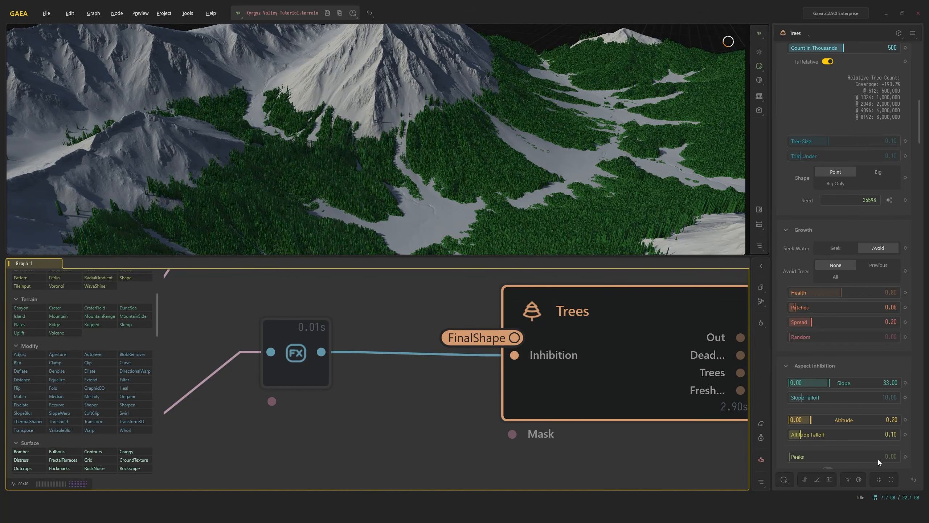
Set the Trees node's Altitude Falloff to 0.20 and check the tree line from another side
double_click(880, 439)
type(".2")
key("Return")
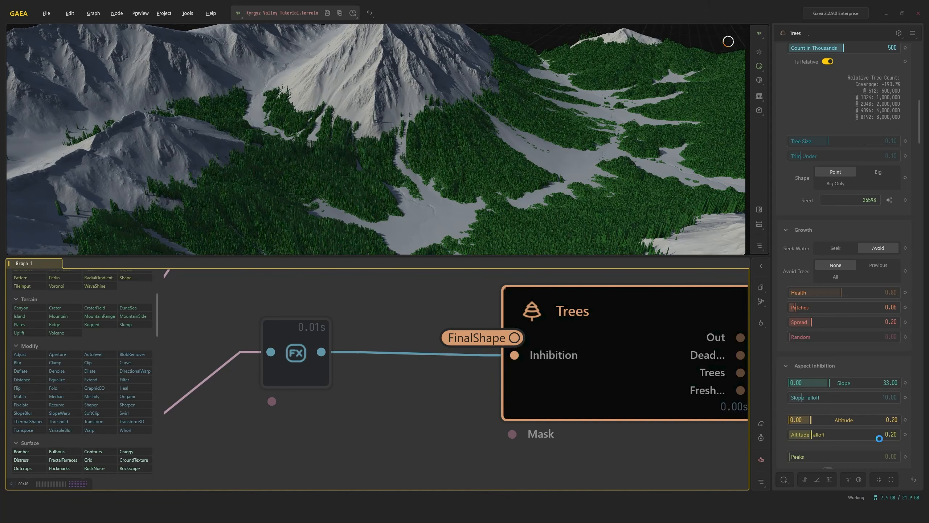
left_click_drag(465, 157, 735, 158)
Set the Trees node's Tree Size to 0.03 and check the forest density from several angles
double_click(857, 139)
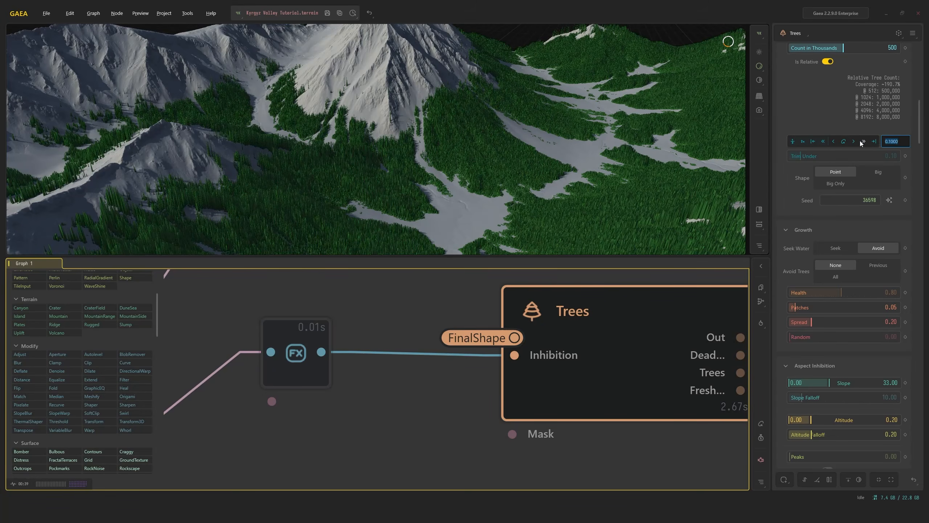
type(".02")
key("Return")
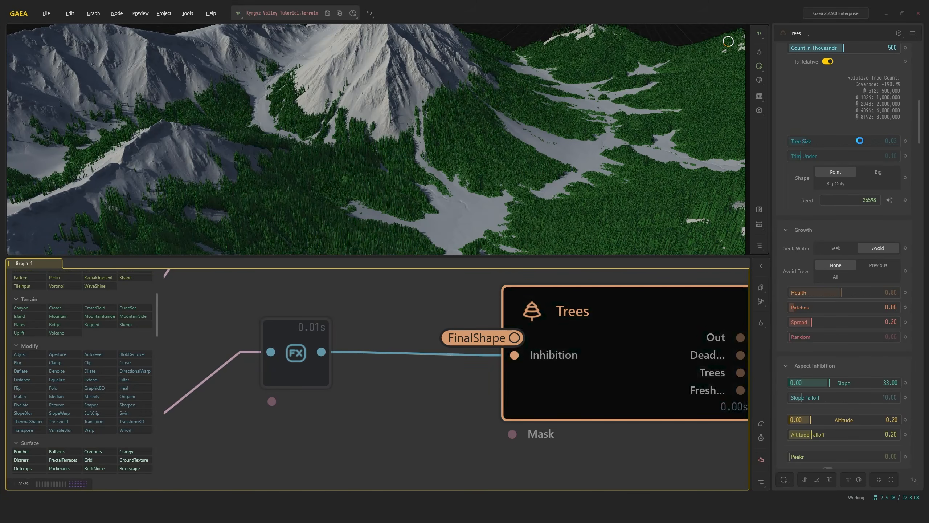
left_click_drag(477, 152, 466, 129)
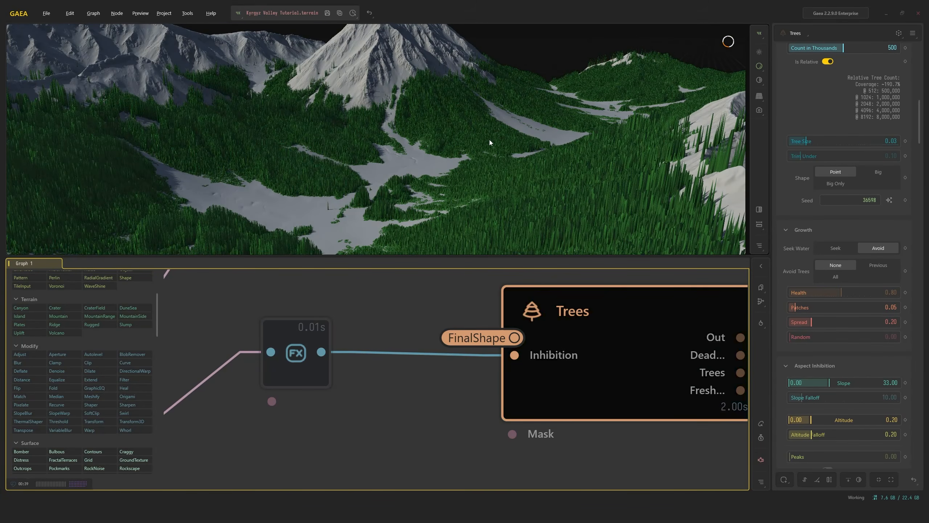
left_click_drag(519, 147, 553, 176)
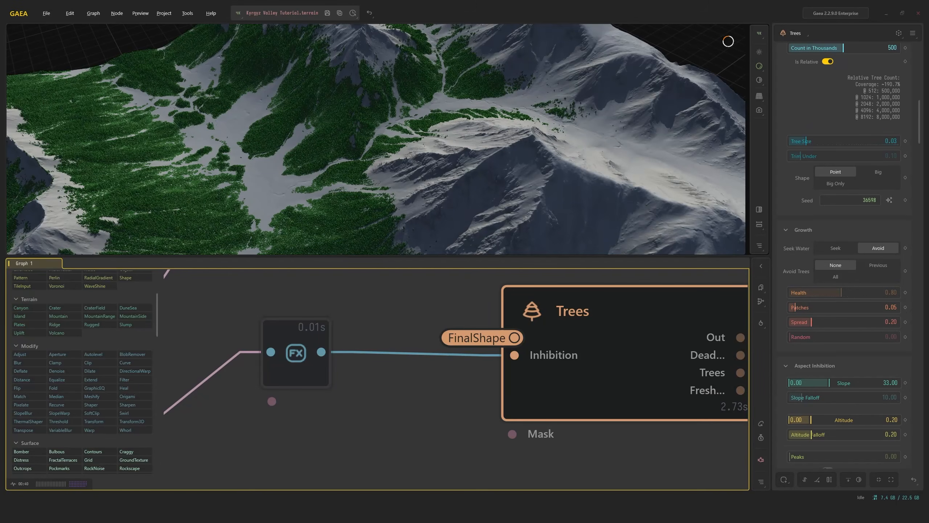
left_click_drag(422, 223, 599, 215)
Adjust the Trees node's Trim Under until it is 0.31, trying 0.52 and 0.27 on the way
left_click(846, 157)
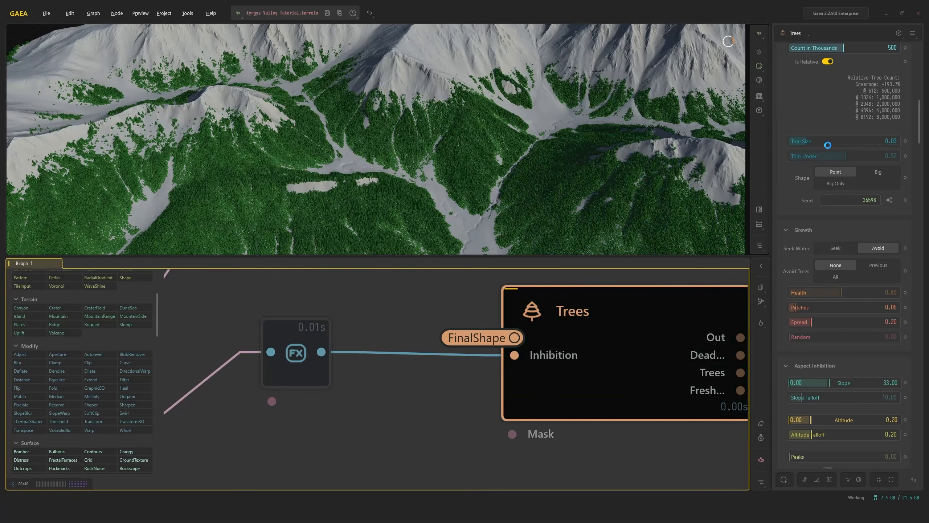
left_click_drag(708, 166, 640, 150)
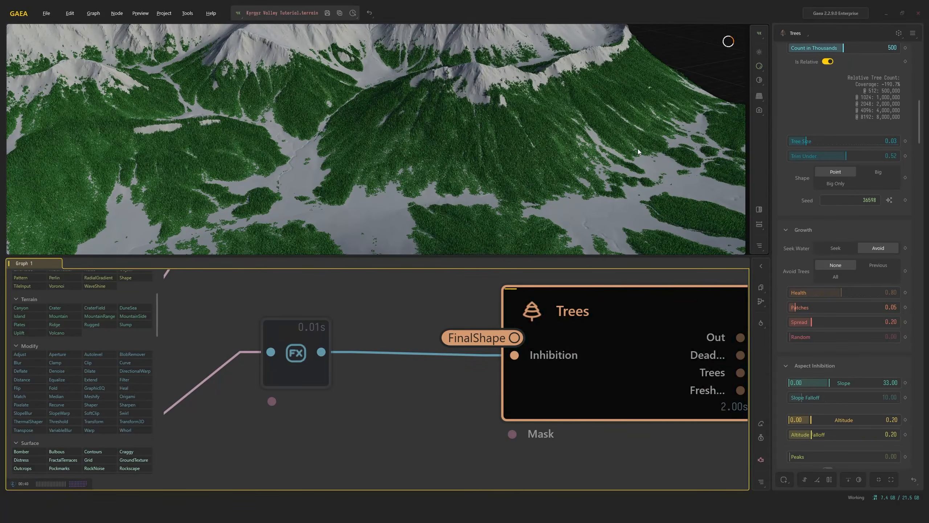
left_click(820, 157)
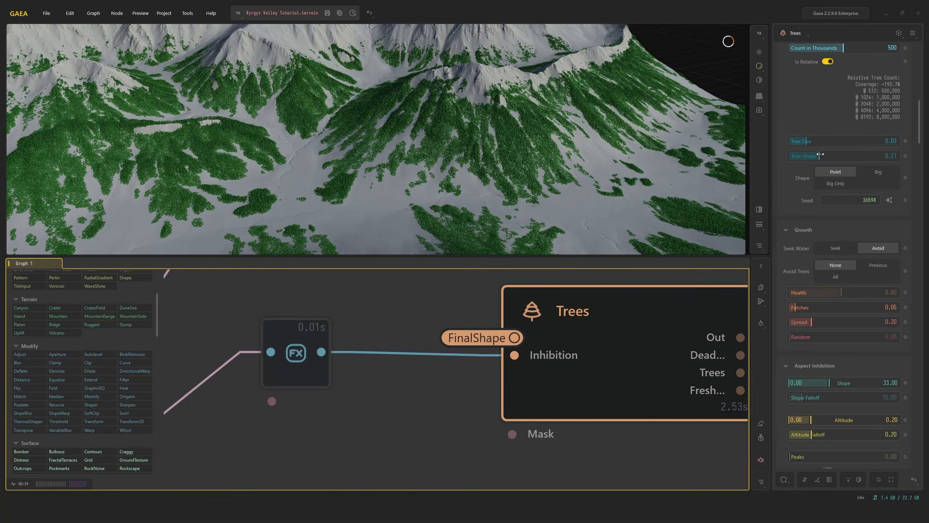
left_click_drag(821, 155, 823, 153)
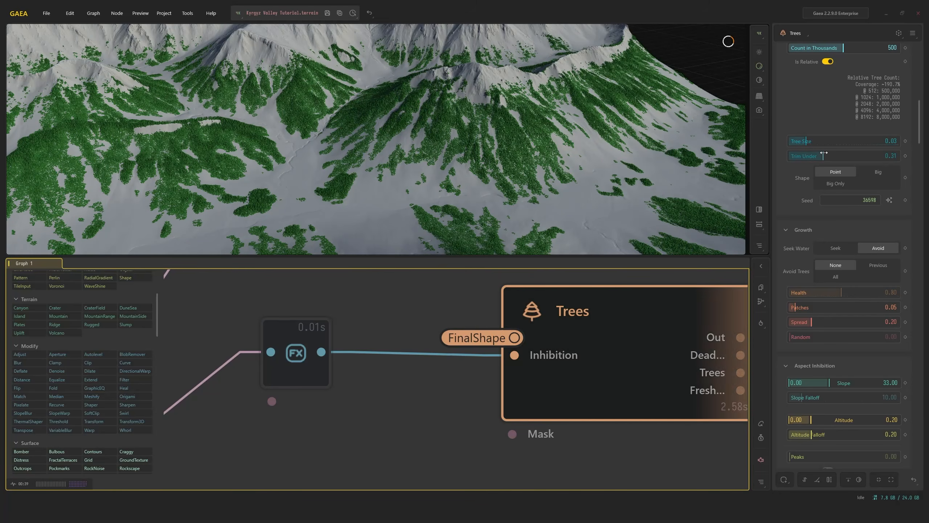
left_click_drag(607, 178, 570, 134)
Preview the inverted Adjust mask that feeds the Trees node's Inhibition input and return to the overall forest distribution
left_click(314, 331)
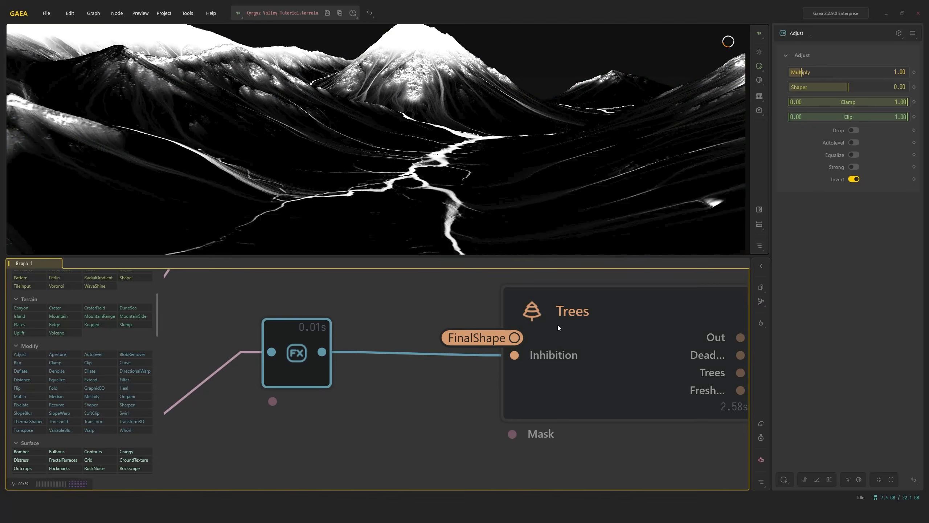
left_click(557, 324)
left_click_drag(631, 167, 606, 199)
scroll(626, 168, "up", 5)
scroll(623, 169, "down", 2)
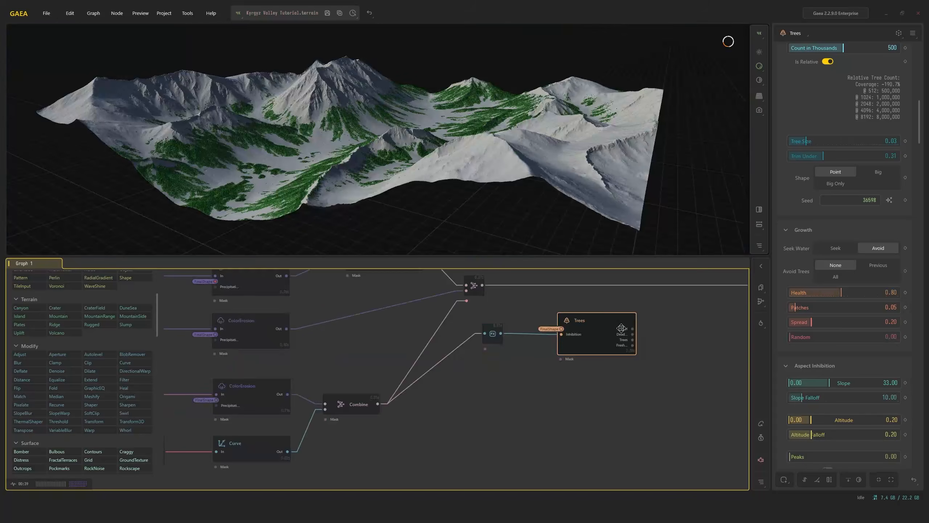
Add a SatMap node and feed it from the Trees output of the Trees node
middle_click_drag(638, 308, 439, 350)
scroll(439, 350, "up", 2)
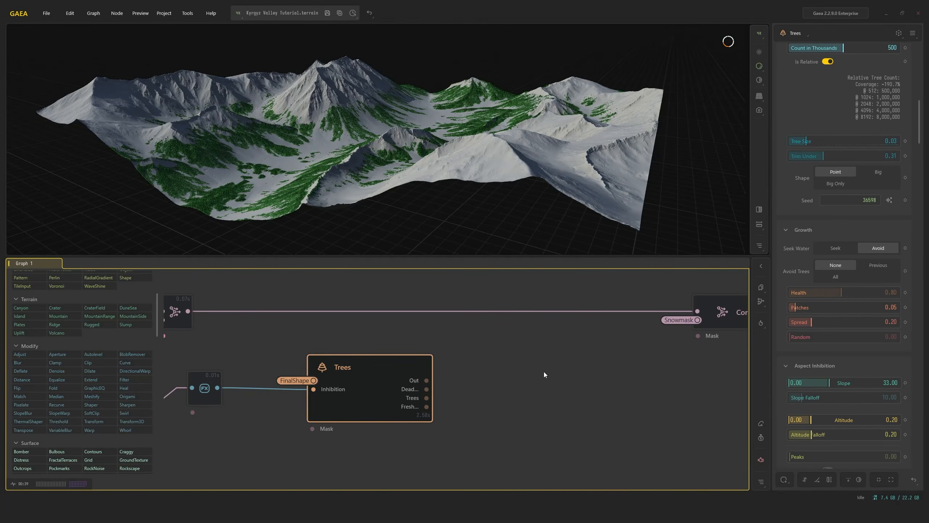
left_click(501, 364)
type("f")
key("Escape")
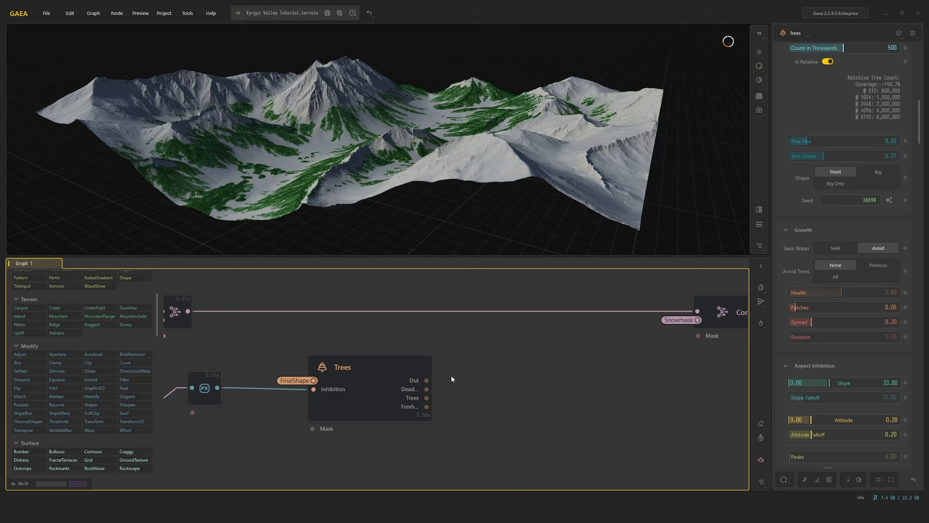
type("sa")
left_click(502, 389)
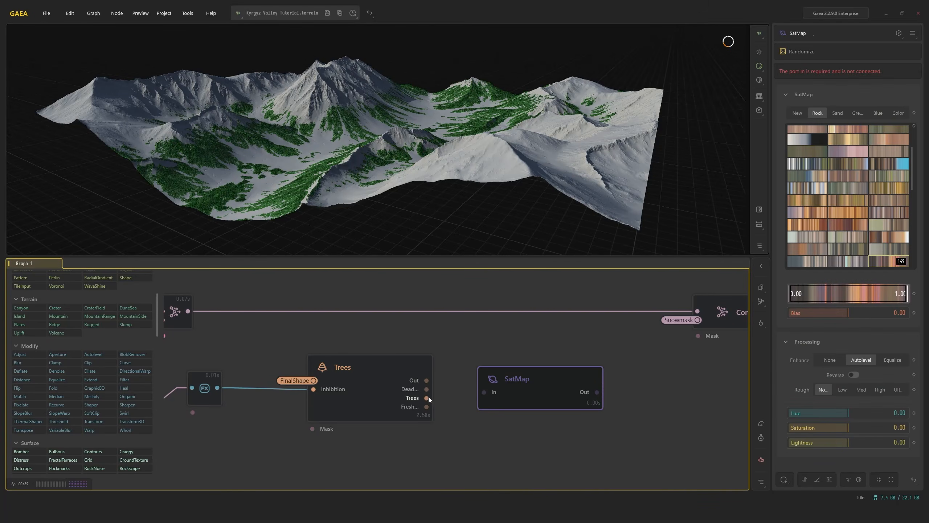
left_click_drag(475, 391, 483, 392)
Colour the trees' SatMap with dark green gradient 130 and move the node up in the graph
left_click(857, 94)
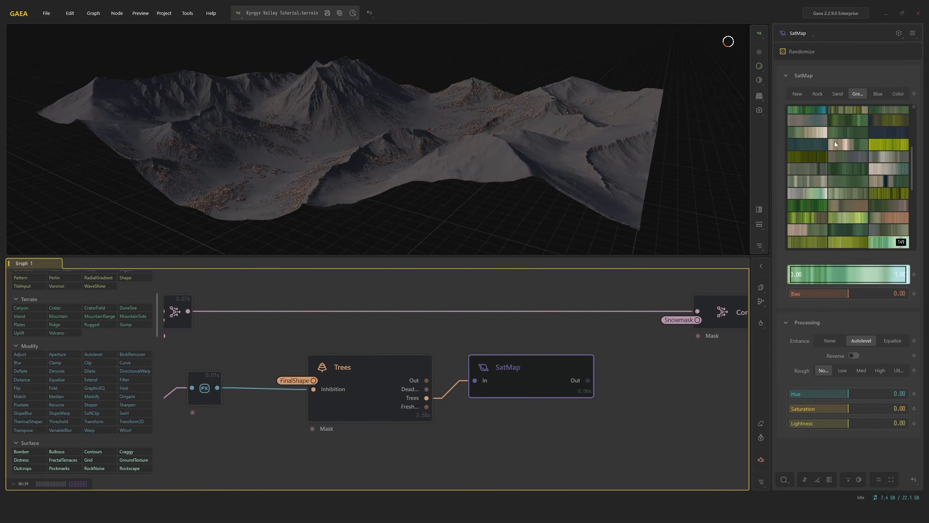
left_click(854, 174)
scroll(455, 211, "up", 10)
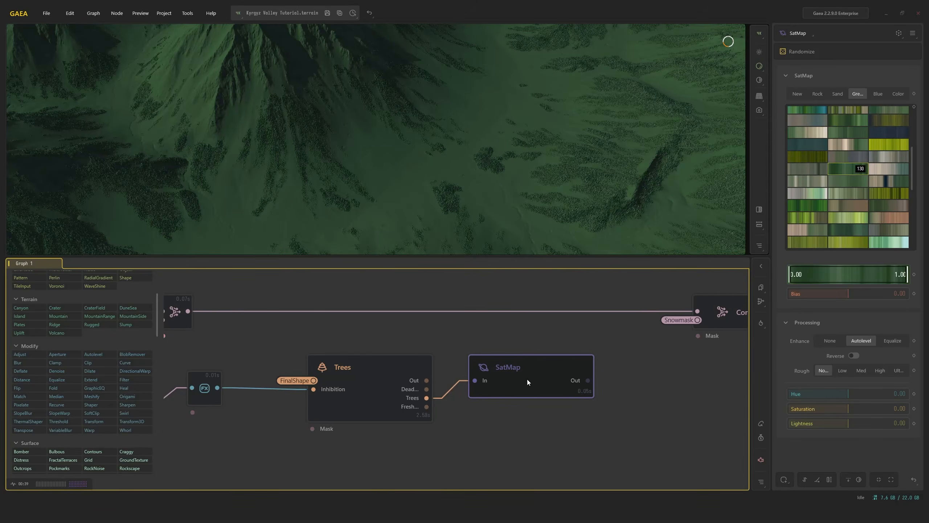
left_click_drag(527, 382, 523, 356)
Add an Adjust node fed by the Trees output, with Autolevel enabled and Shaper set to 1.00
middle_click_drag(468, 415, 468, 340)
double_click(505, 342)
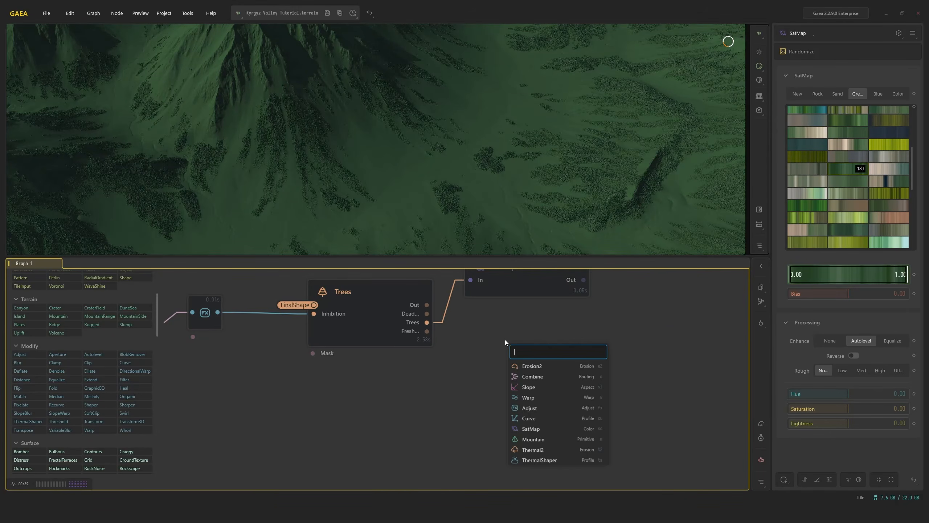
type("fx")
left_click(533, 365)
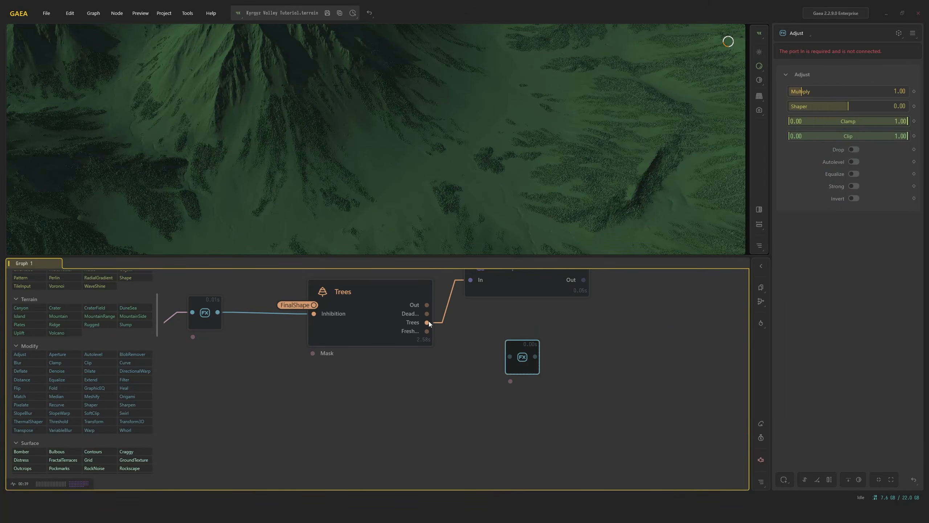
left_click_drag(428, 321, 506, 337)
left_click(853, 142)
left_click_drag(848, 88, 908, 88)
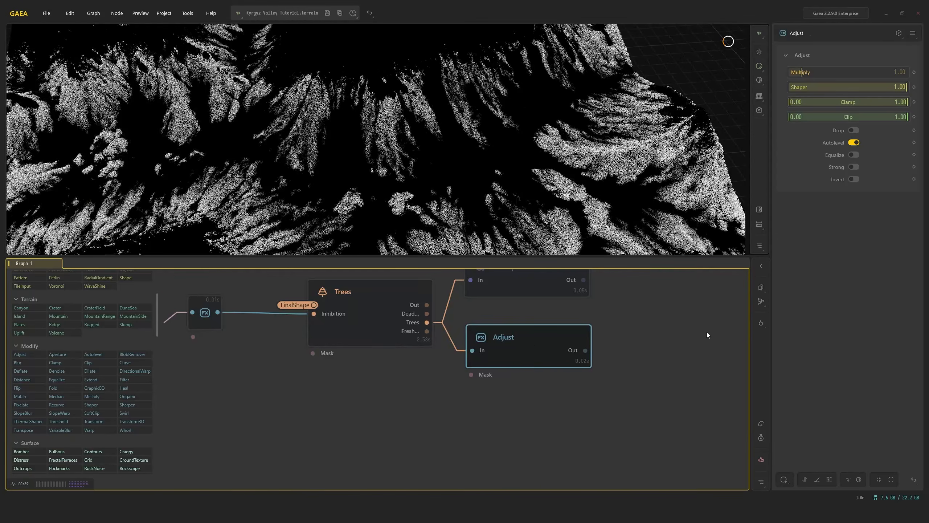
Add a second Adjust node and connect the first tree-mask Adjust node's output to its input
middle_click_drag(707, 335, 521, 326)
type("fx")
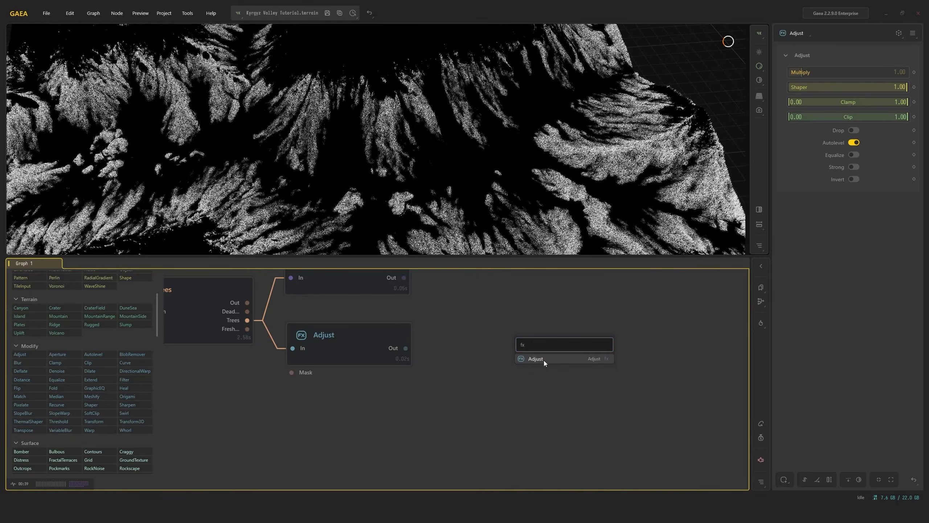
left_click(538, 358)
left_click_drag(406, 348, 516, 344)
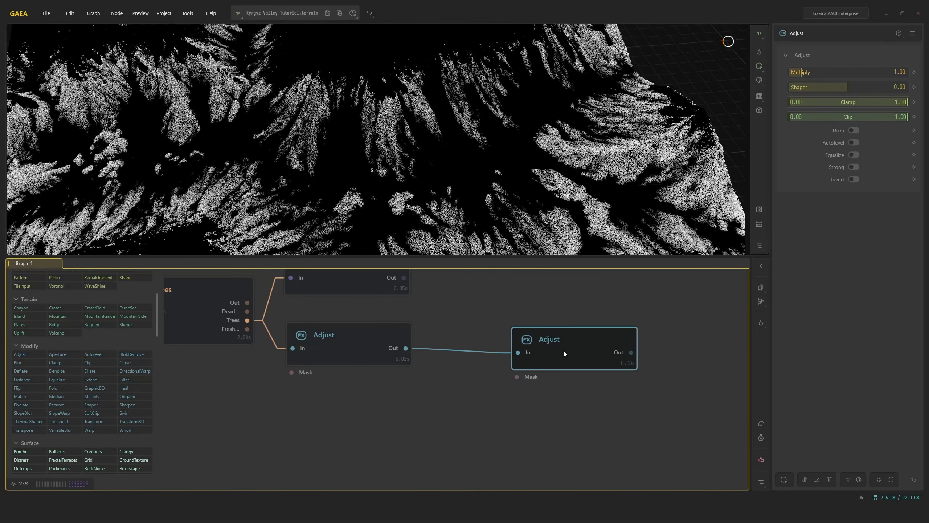
Apply a Blur modifier of 0.02 to the second Adjust node and check the softened tree mask
left_click(784, 479)
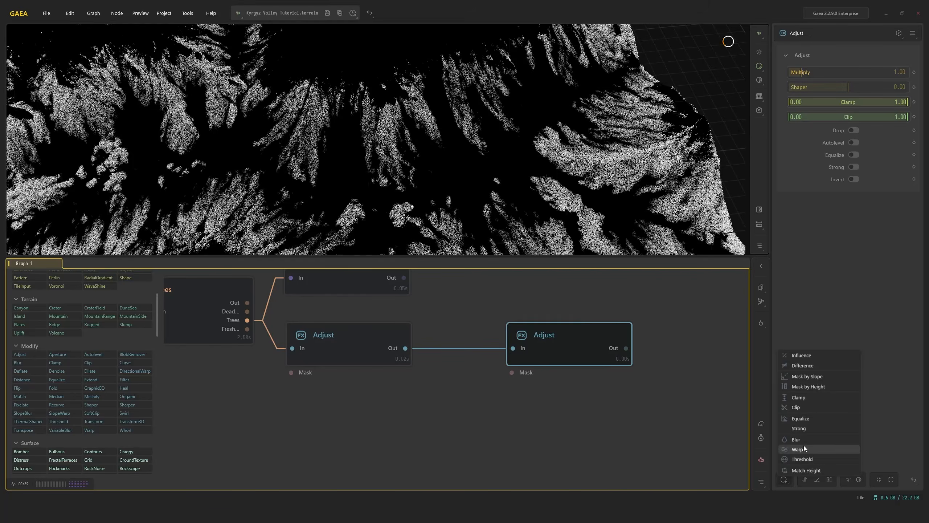
left_click(811, 440)
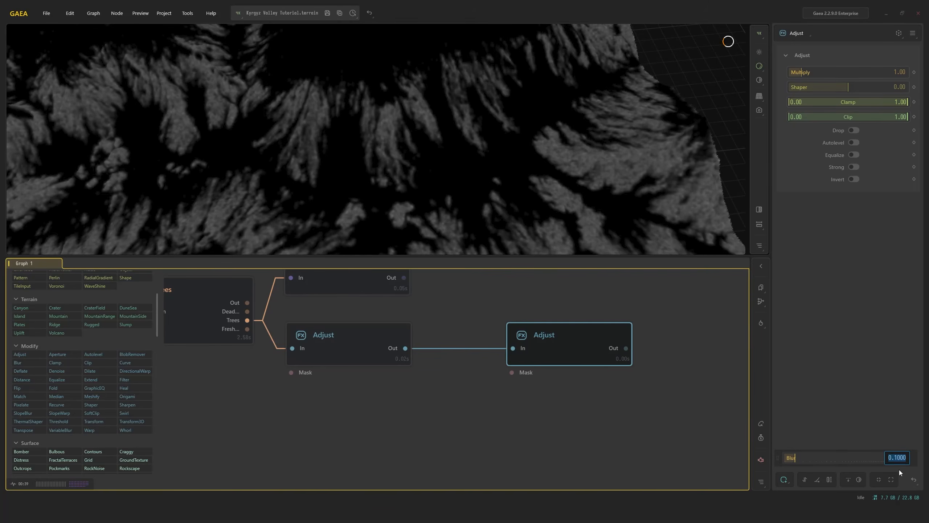
key("Return")
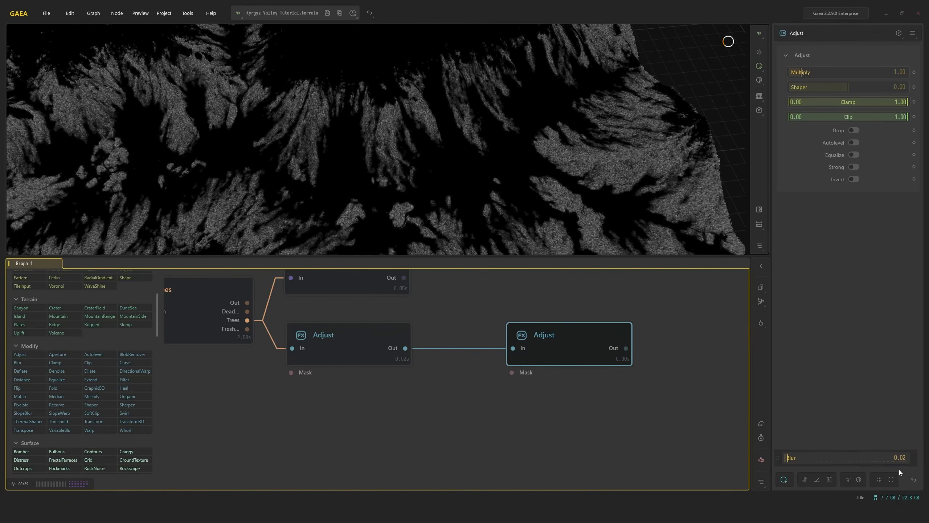
scroll(466, 157, "up", 3)
Add the Strong modifier to the second Adjust node, set its Blur to 0.03, and inspect the solid tree mask
left_click(783, 479)
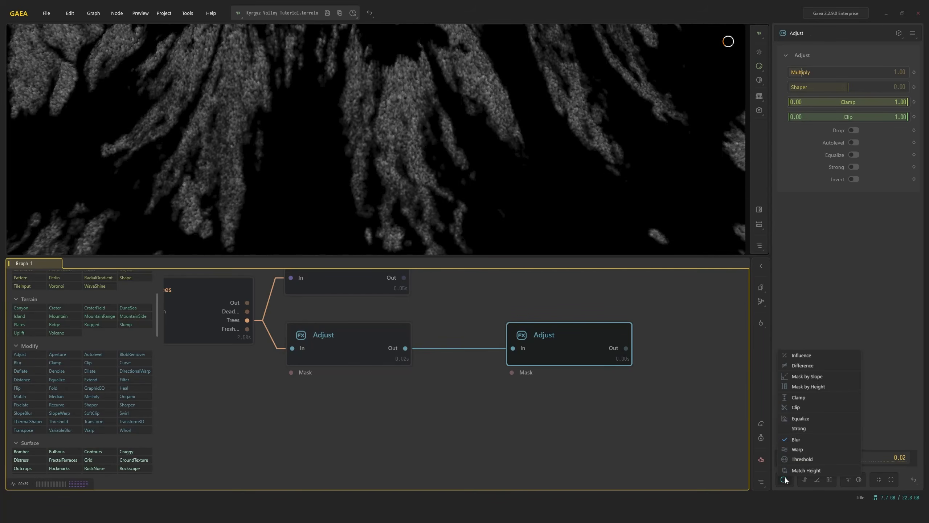
left_click(798, 428)
left_click_drag(534, 242, 481, 195)
scroll(481, 197, "up", 3)
scroll(530, 84, "down", 6)
left_click_drag(468, 128, 538, 201)
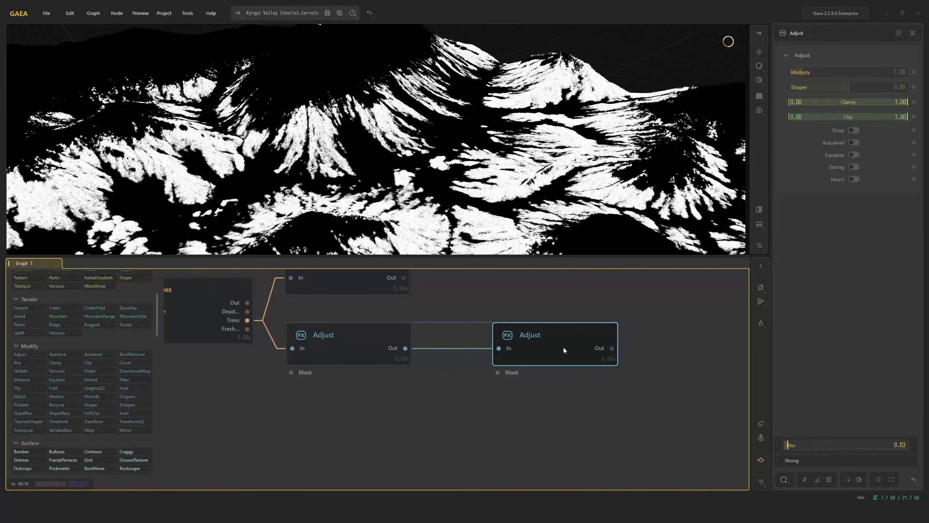
Mark the second Adjust node's output for export and rename the node treemaskblender
right_click(562, 344)
left_click(545, 337)
key("F2")
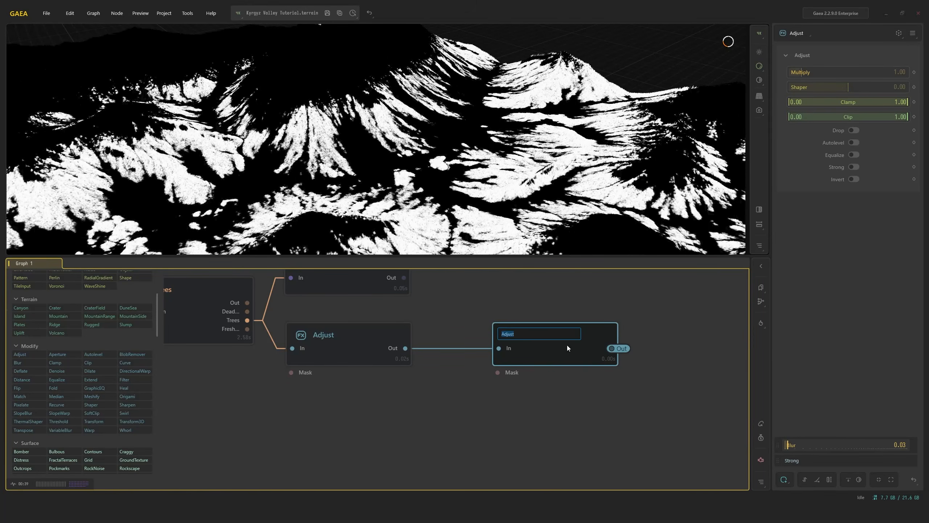
type("treemaskblender")
key("Return")
Move the Combine node with the Snowmask input farther along the graph to make room before it
middle_click_drag(521, 343, 548, 388)
scroll(549, 387, "down", 2)
left_click(434, 393)
middle_click_drag(498, 358, 462, 399)
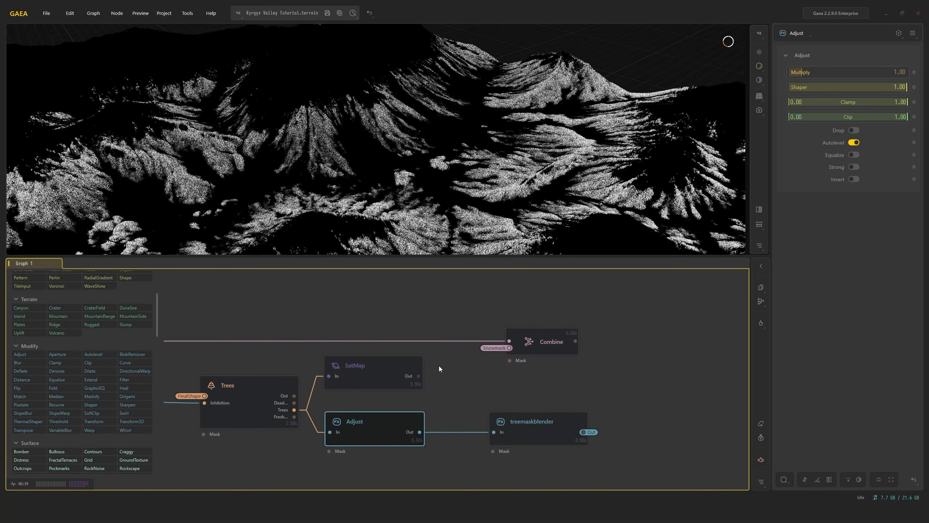
middle_click_drag(324, 369, 428, 345)
left_click_drag(656, 307, 740, 308)
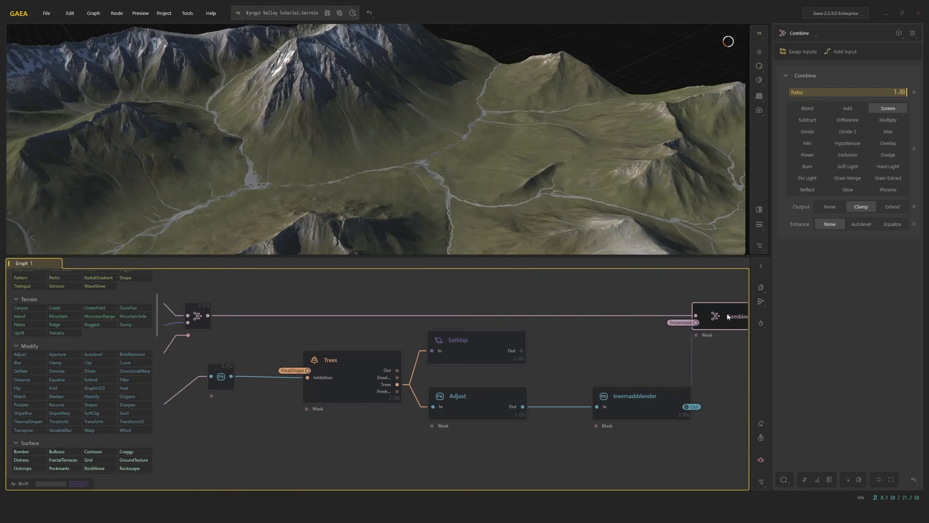
Add a Combine node that takes the existing terrain colour as first input and the green SatMap as second input
right_click(554, 289)
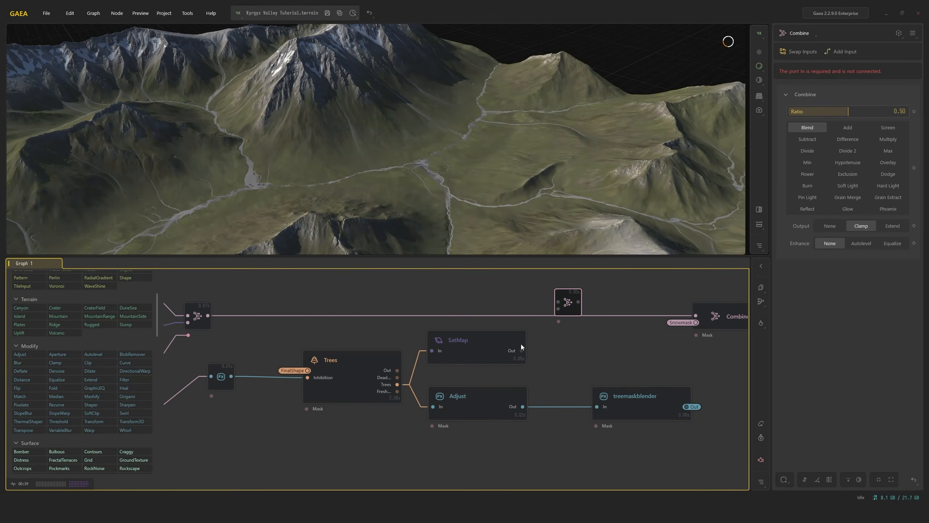
left_click_drag(208, 315, 560, 302)
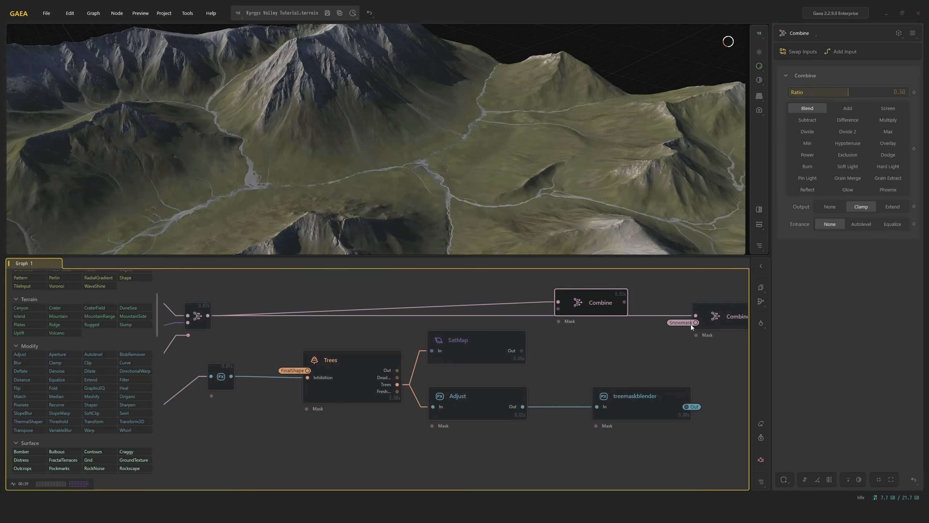
left_click_drag(521, 350, 557, 309)
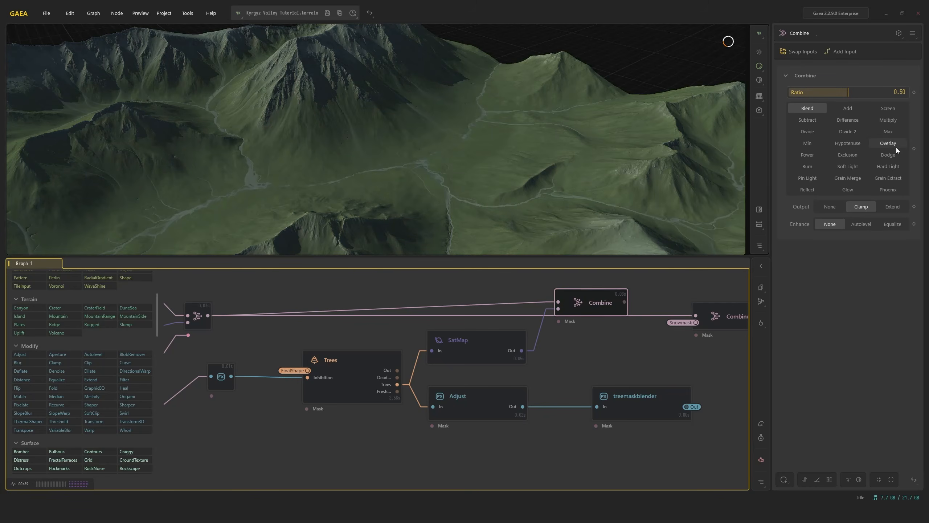
Set the new Combine node to Overlay, mask it with the first tree Adjust output, and inspect the result up close
left_click(895, 146)
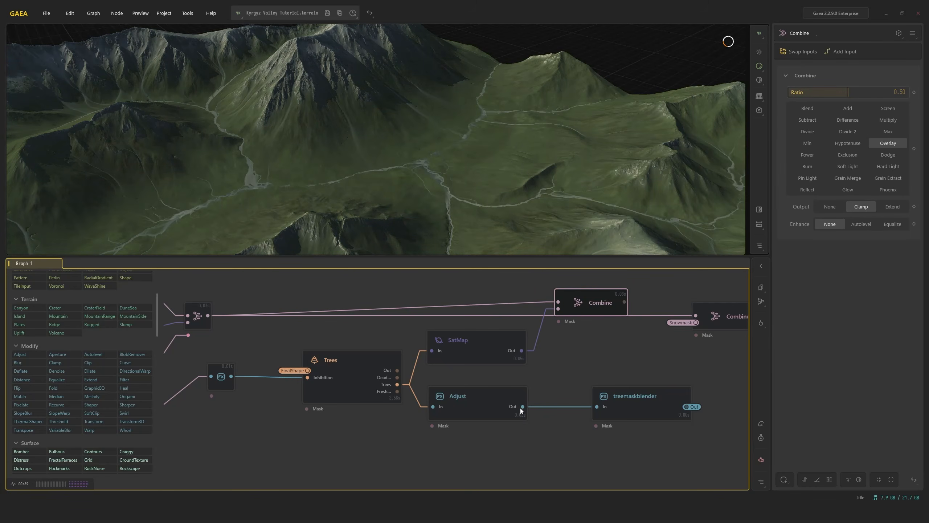
left_click_drag(523, 406, 558, 321)
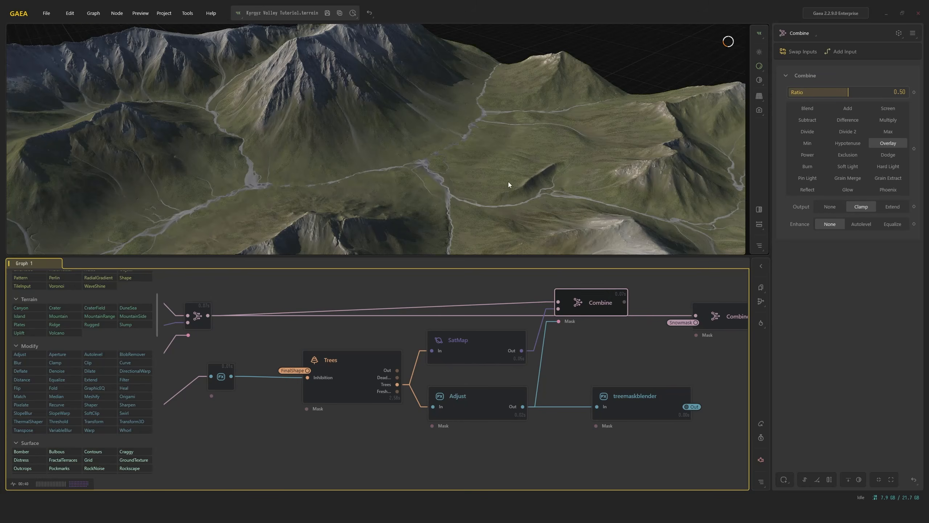
scroll(460, 158, "up", 5)
scroll(460, 158, "up", 5)
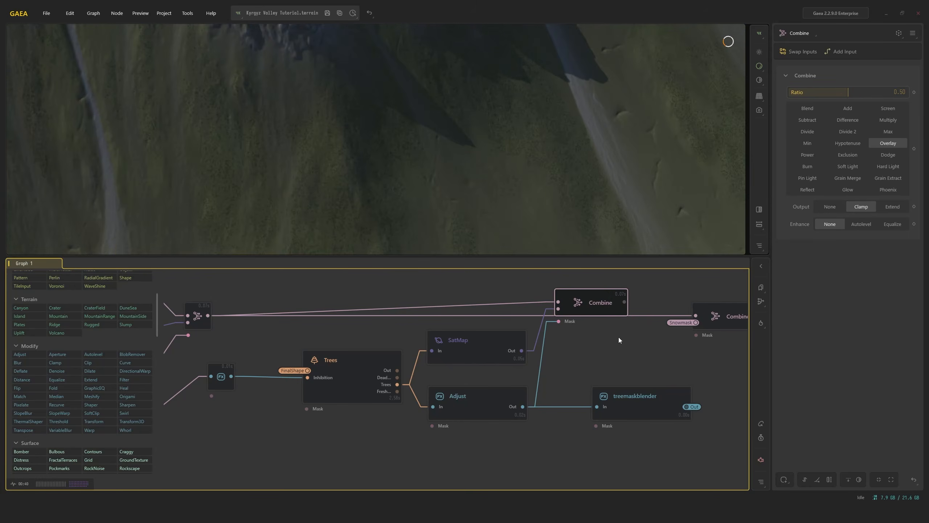
Line up the Overlay Combine node in the main colour chain and inspect the final Combine's colour together with the trees across the terrain
left_click_drag(603, 299, 605, 312)
left_click(706, 319)
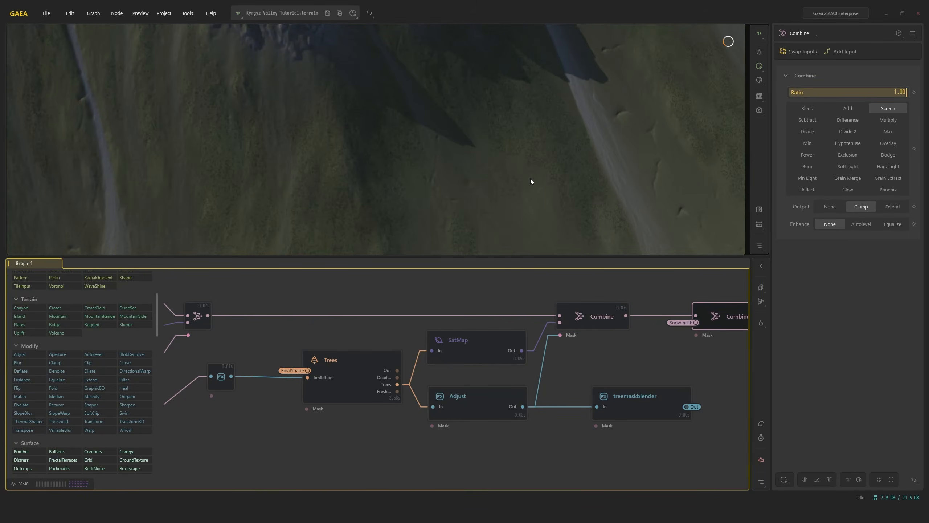
scroll(530, 181, "down", 5)
middle_click_drag(418, 369, 335, 364)
left_click(278, 375)
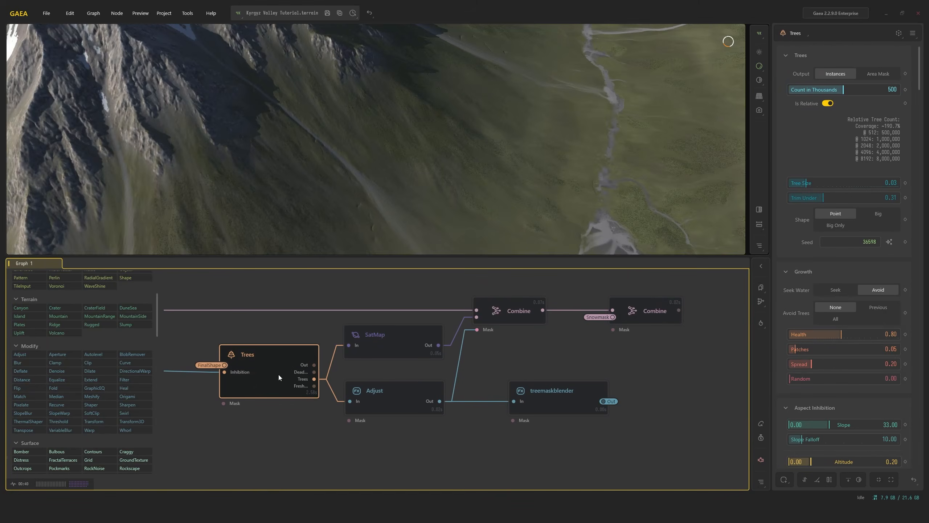
left_click(493, 308)
left_click(639, 299)
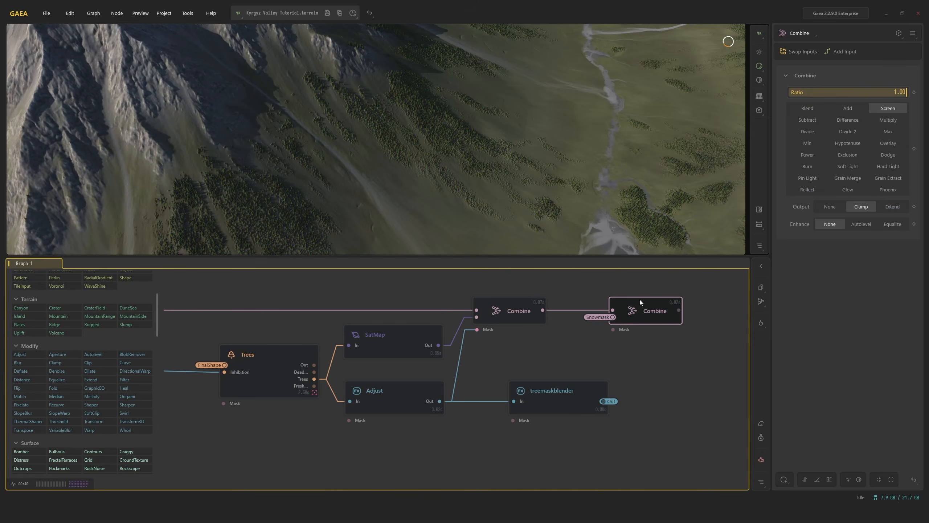
scroll(516, 174, "down", 3)
left_click_drag(517, 173, 605, 274)
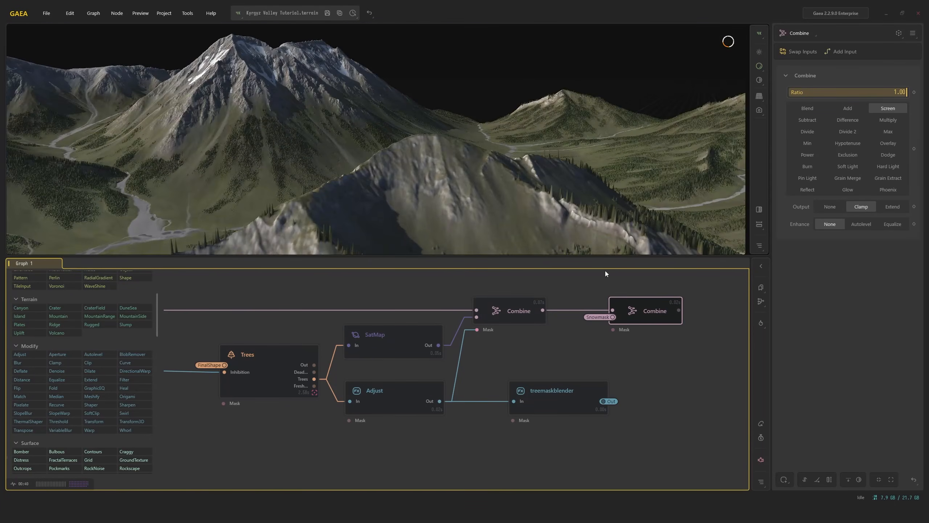
left_click_drag(643, 352, 539, 246)
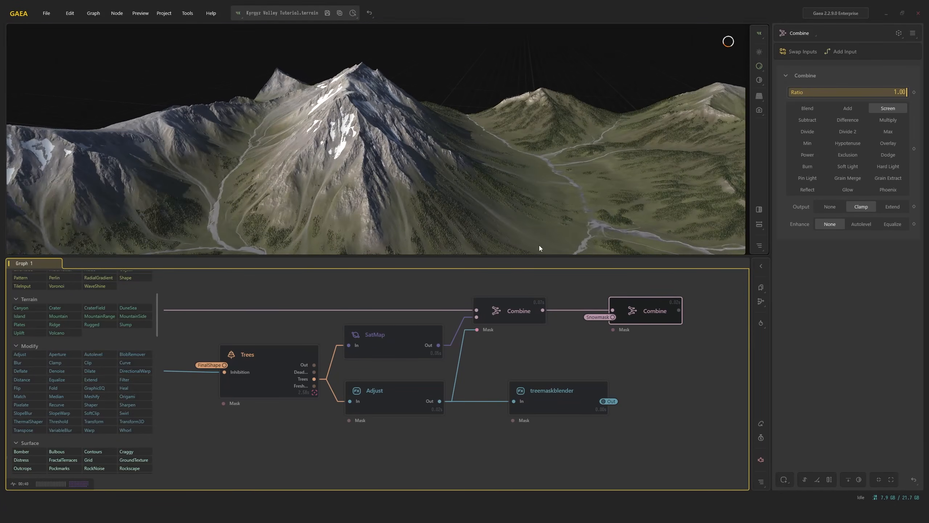
Add a LightX node after the final Combine and feed the Combine's output into its Texture input
middle_click_drag(688, 348, 434, 351)
left_click(546, 321)
key("Tab")
type("li")
left_click(576, 348)
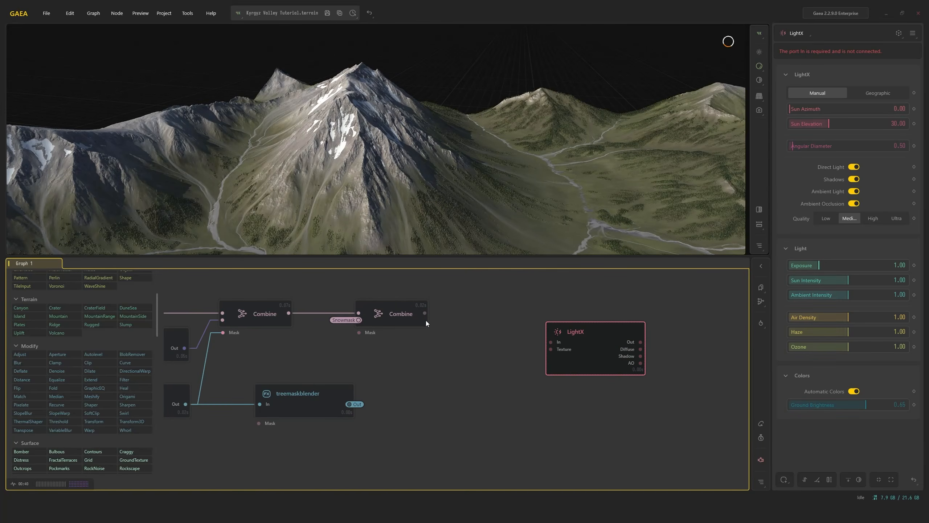
left_click_drag(425, 313, 552, 352)
middle_click_drag(462, 345, 482, 352)
scroll(228, 385, "down", 1)
middle_click_drag(410, 371, 509, 359)
Convert the Trees node's Out port to a portal
left_click(195, 369)
right_click(202, 365)
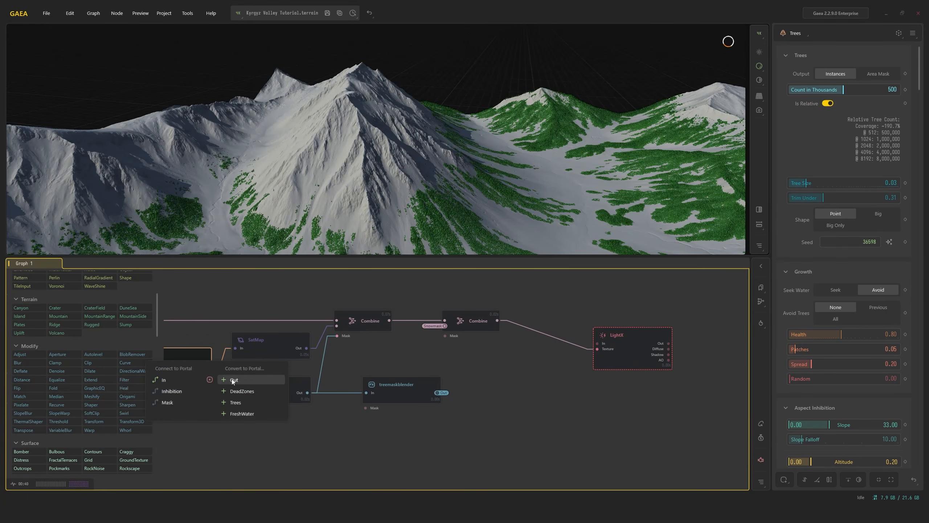
left_click(232, 379)
middle_click_drag(234, 375, 354, 374)
Connect LightX's In port to the Trees portal and line the node up with the final Combine
middle_click_drag(659, 361, 456, 378)
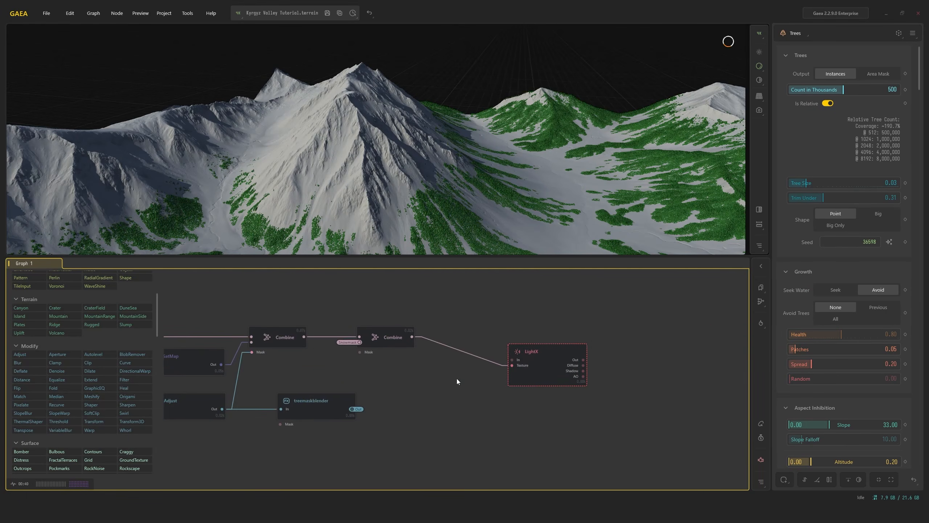
scroll(514, 374, "up", 3)
left_click(551, 357)
right_click(568, 332)
left_click(560, 359)
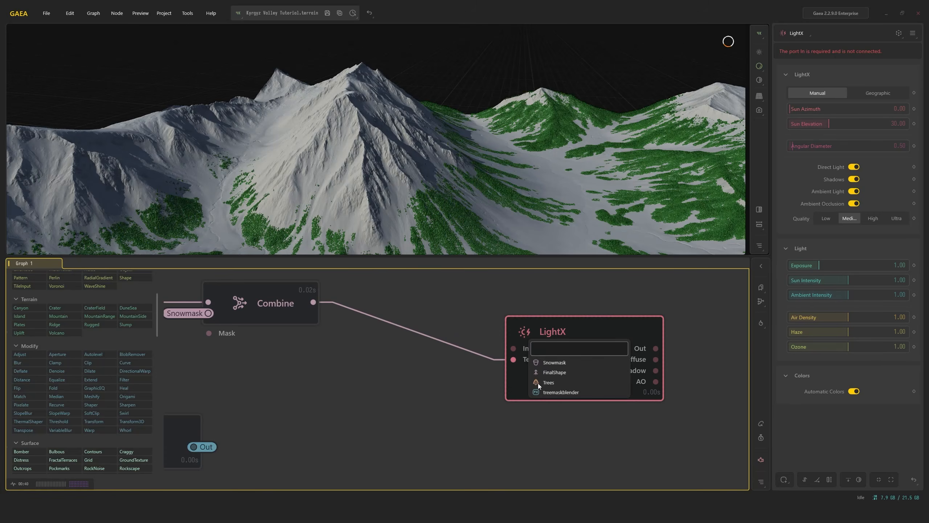
left_click(551, 382)
left_click_drag(582, 360, 562, 308)
Set the LightX sun elevation to about 41 and the sun azimuth to about 76, and view the lighting from another side
left_click_drag(520, 193, 741, 69)
scroll(486, 179, "up", 3)
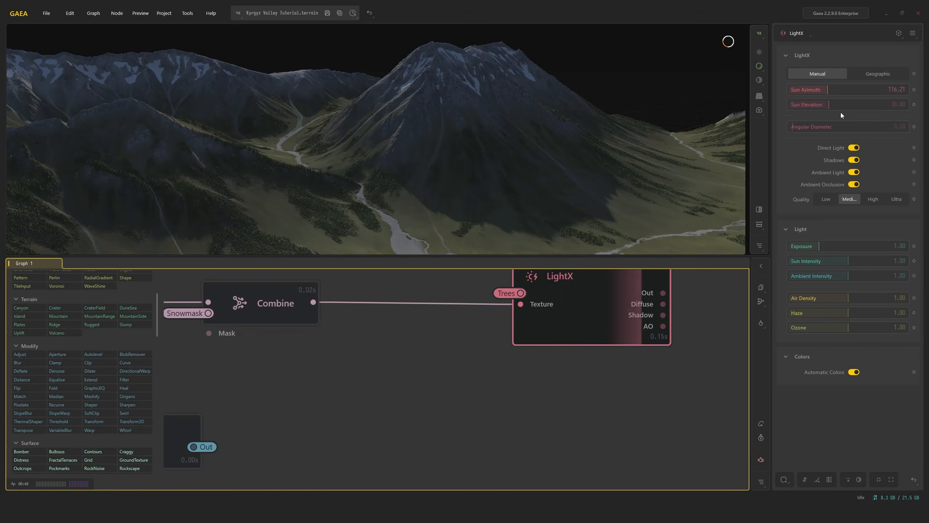
left_click_drag(855, 107, 705, 112)
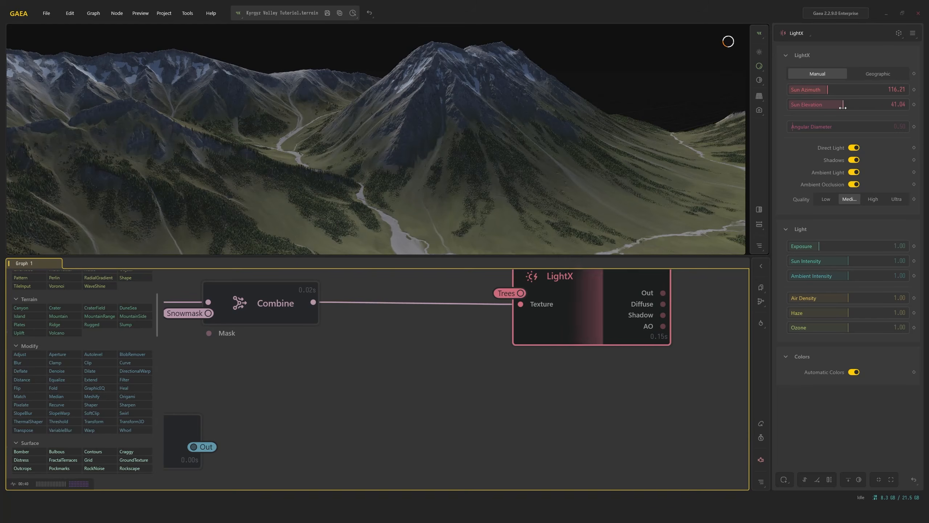
left_click_drag(827, 89, 814, 89)
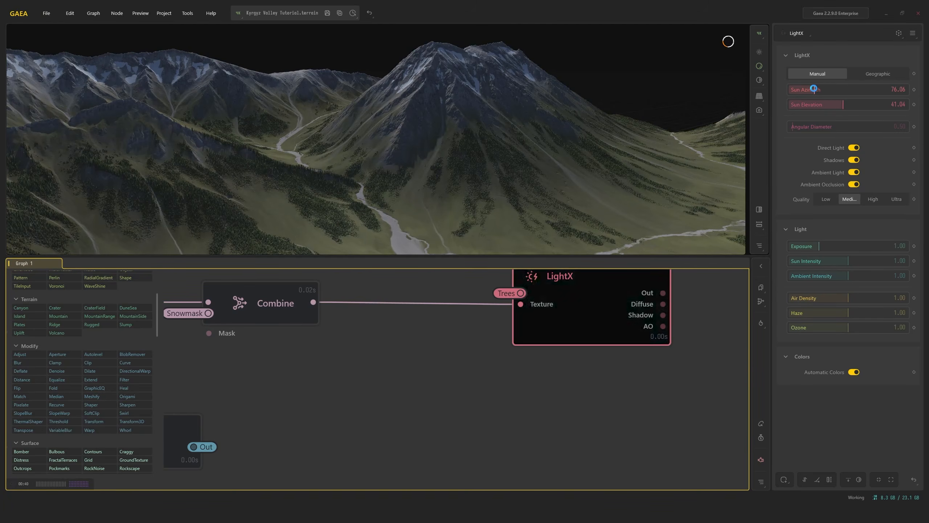
left_click_drag(677, 139, 509, 136)
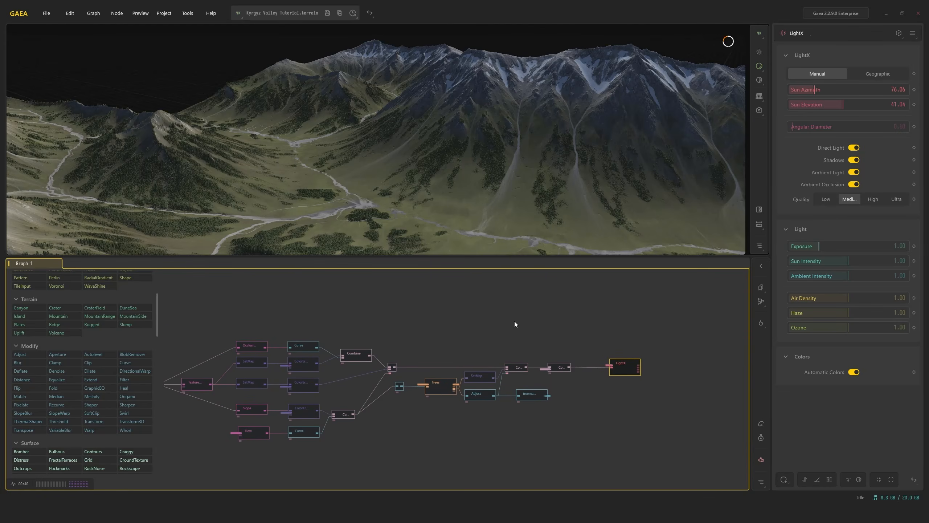
Add a Mesher node fed by the FinalShape output
middle_click_drag(422, 309, 548, 309)
scroll(307, 329, "up", 3)
scroll(346, 316, "down", 1)
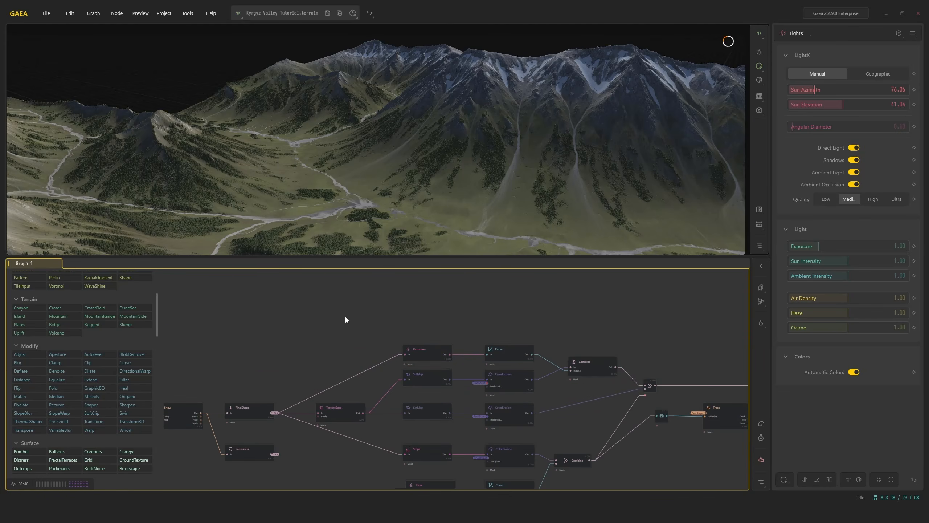
key("Tab")
type("mesh")
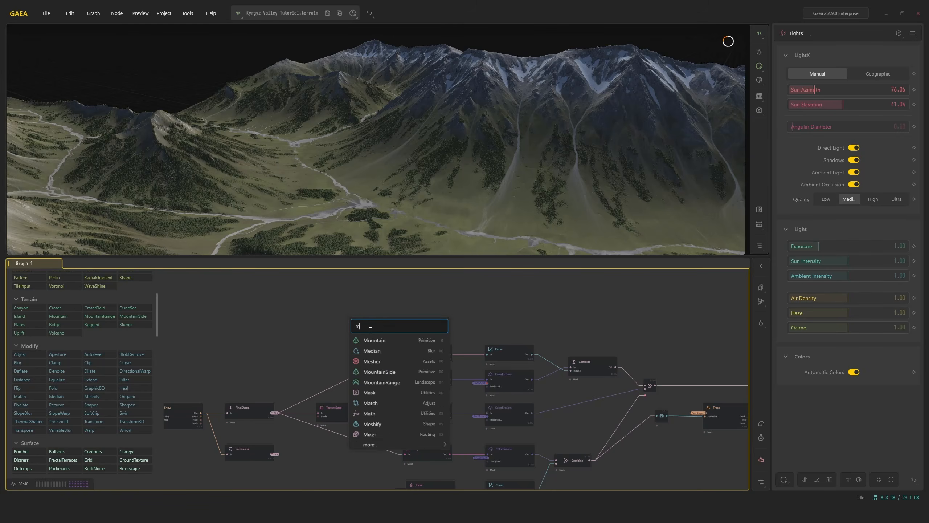
key("Return")
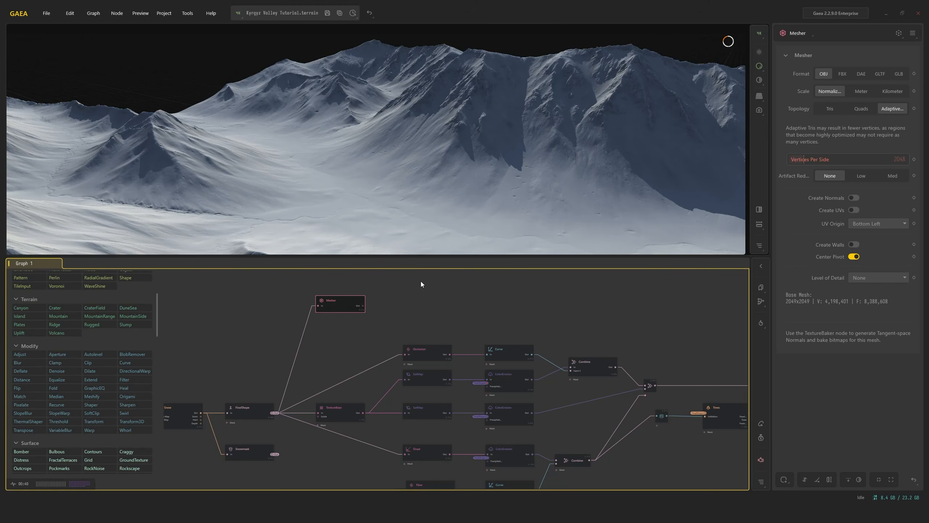
Set the Mesher's vertices per side to 4096 and enable Create Normals and Create UVs
double_click(890, 159)
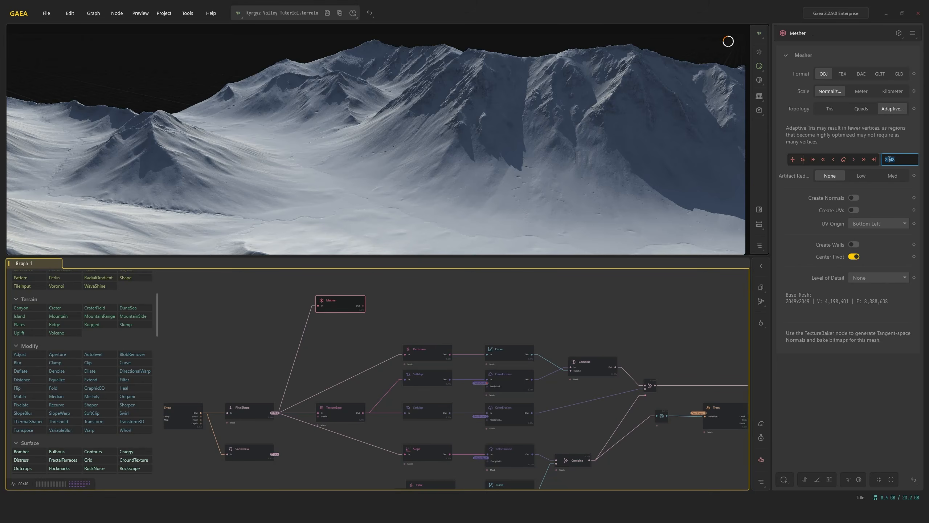
type("4096")
key("Return")
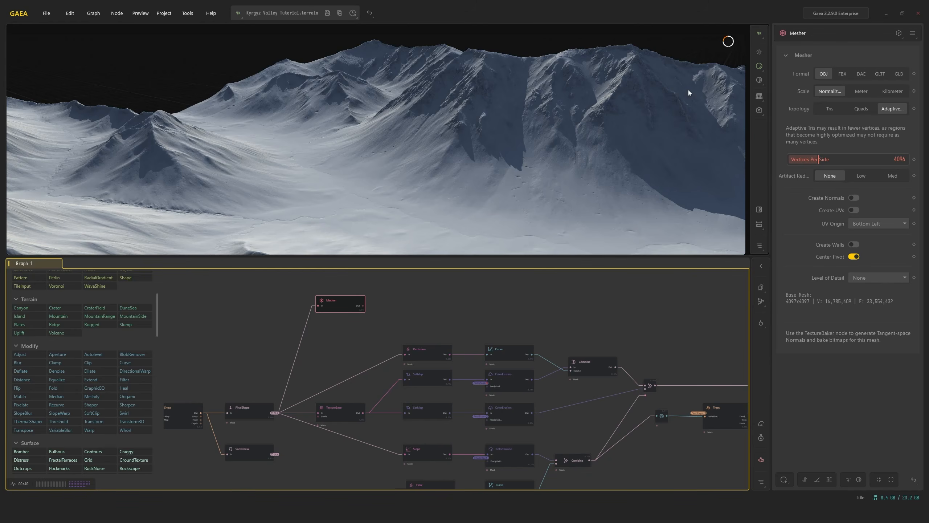
left_click(854, 210)
scroll(652, 137, "down", 5)
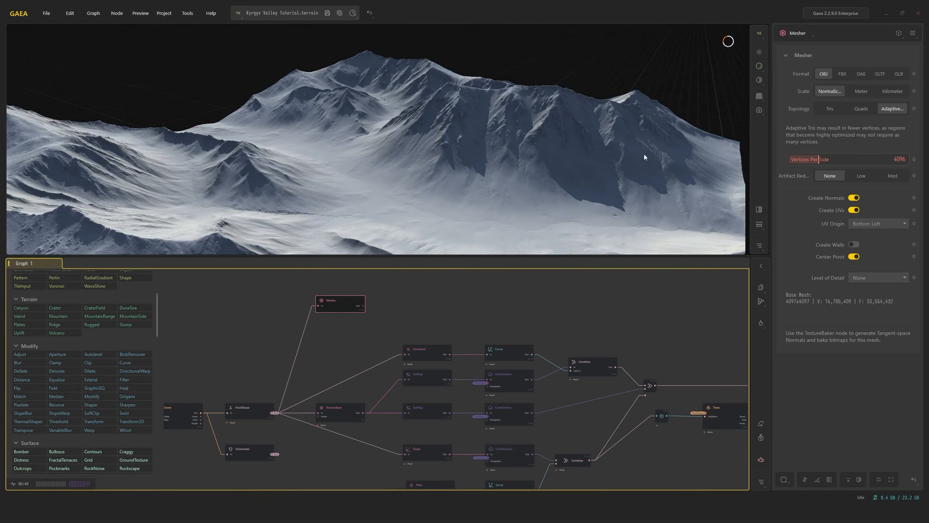
left_click(871, 278)
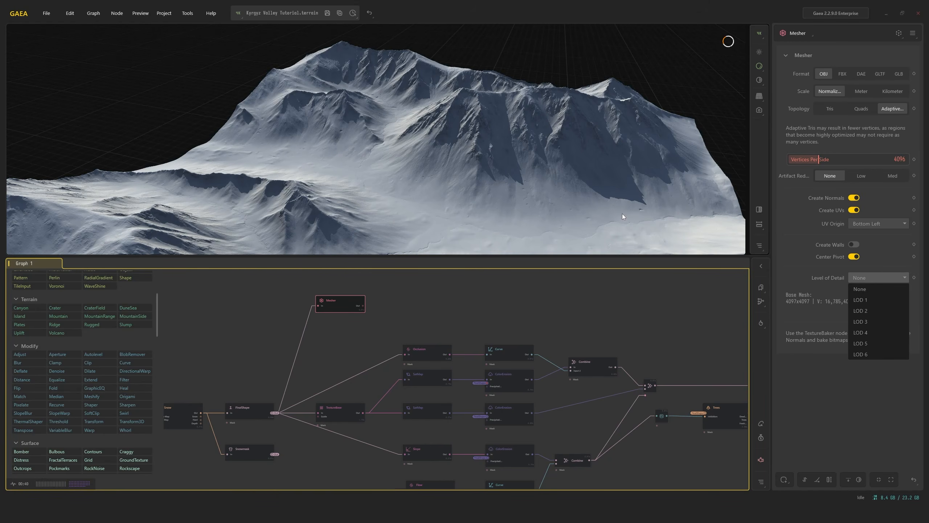
Add an Export node and connect the FinalShape output to it
right_click(380, 349)
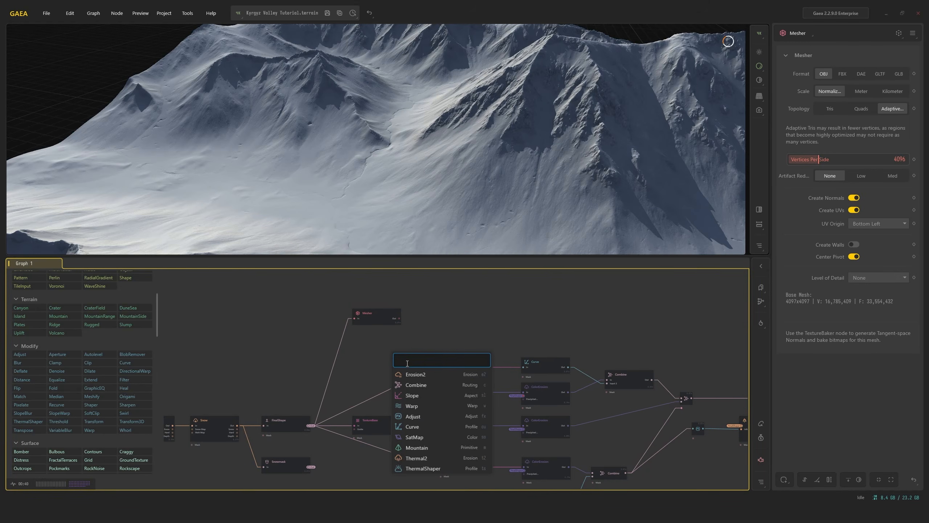
type("ex")
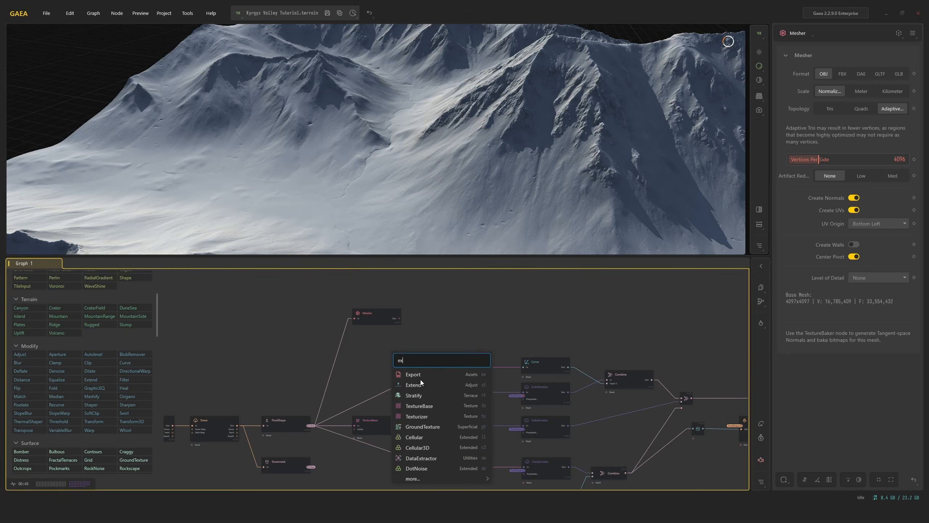
key("Return")
left_click_drag(314, 424, 382, 349)
Try marking the Occlusion node for export and clear the mark again
scroll(420, 367, "up", 5)
left_click(532, 368)
key("ctrl+e")
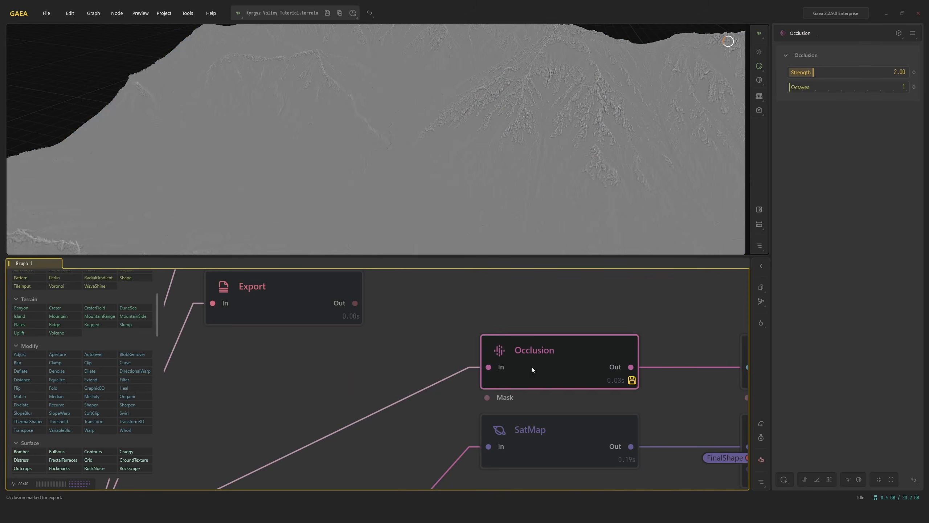
scroll(638, 360, "down", 5)
scroll(441, 326, "up", 5)
key("ctrl+e")
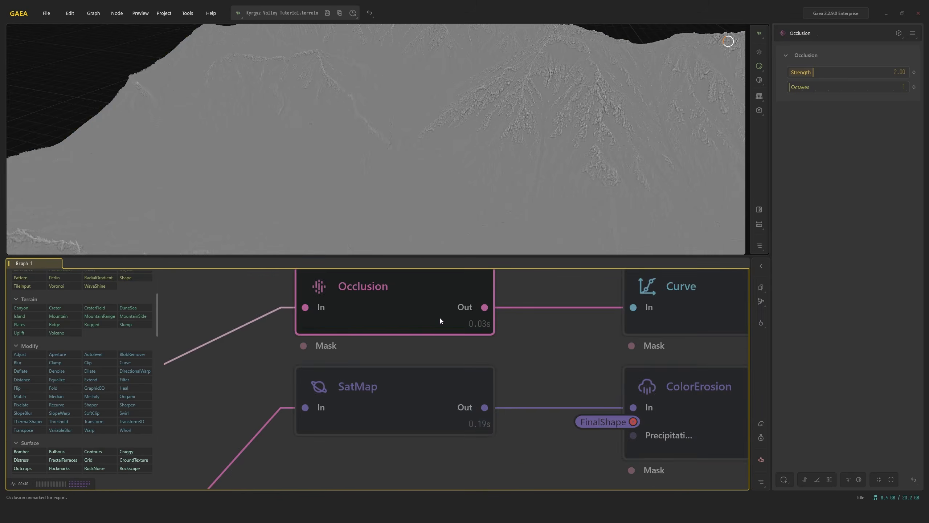
scroll(371, 300, "down", 8)
Align the Export node directly below the Mesher node
left_click(353, 301)
scroll(352, 301, "up", 5)
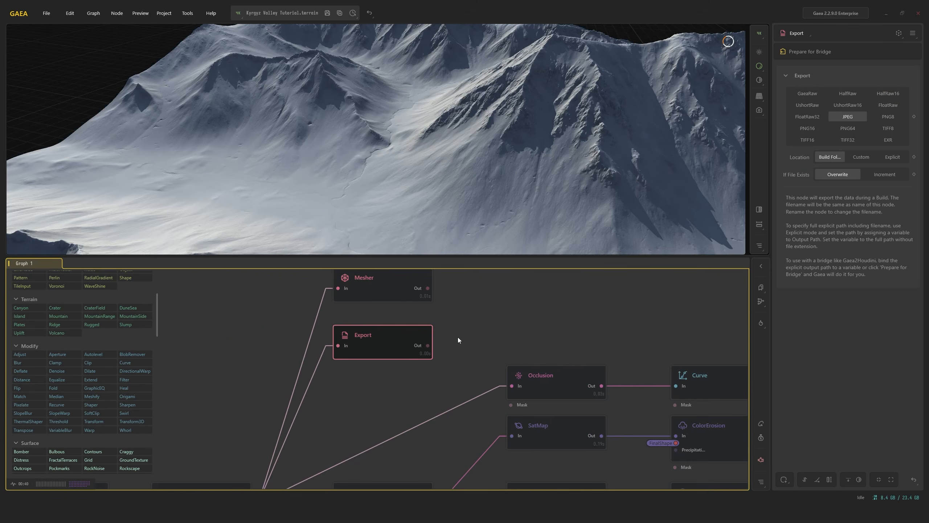
scroll(421, 340, "down", 3)
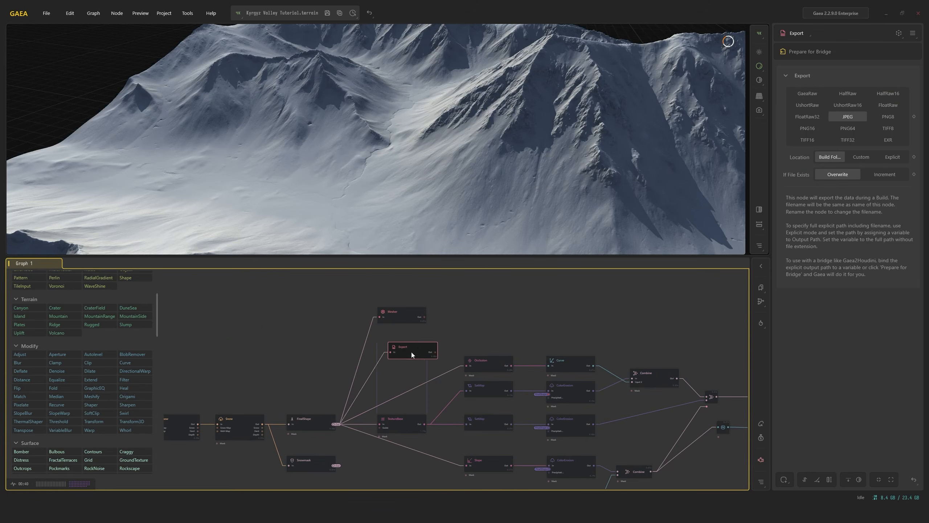
scroll(432, 338, "down", 3)
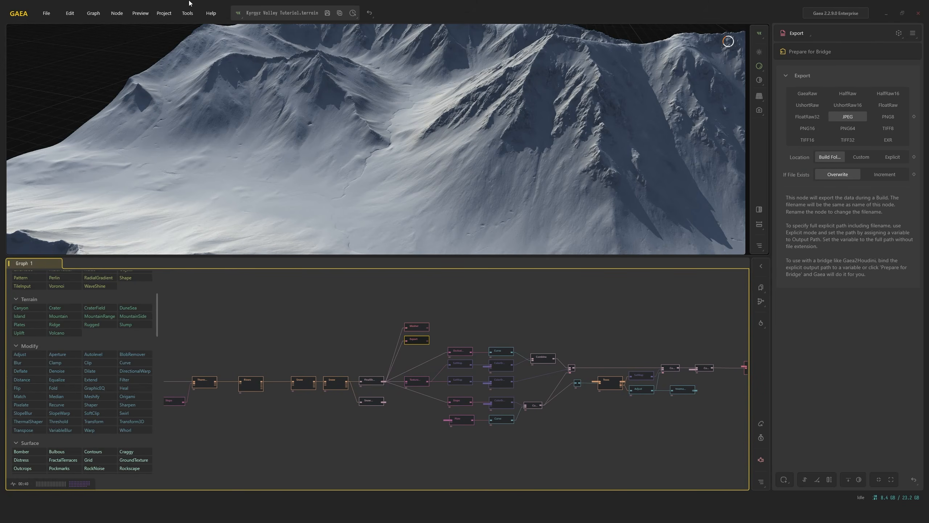
Open the build settings and review which nodes are included in the build
left_click(164, 13)
left_click(193, 56)
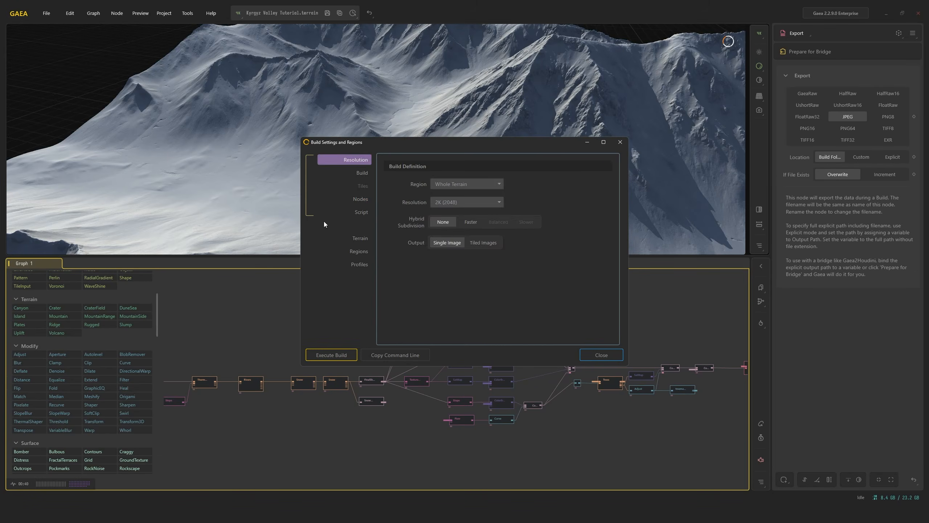
left_click(358, 198)
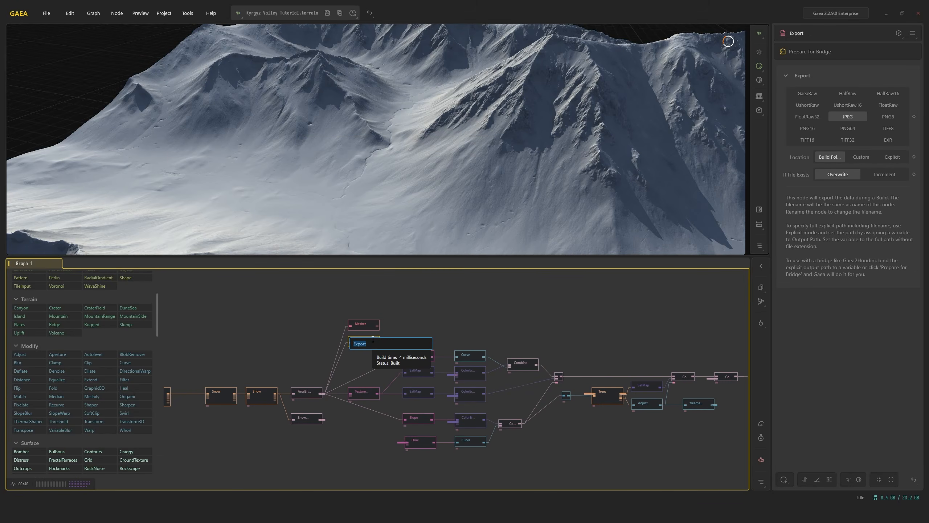
Rename the Export node Heightmap and set its file format to EXR
type("Heightmap")
key("Return")
scroll(375, 346, "up", 2)
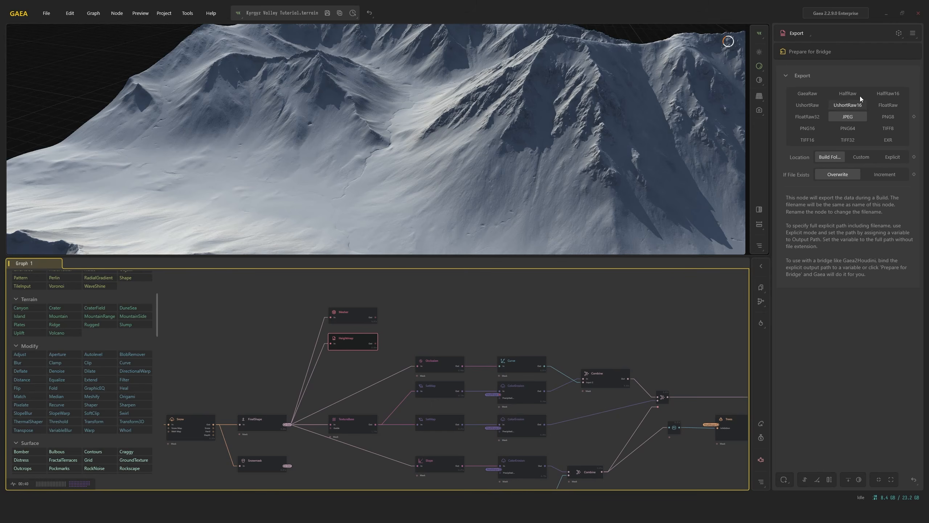
left_click(889, 140)
scroll(366, 372, "up", 4)
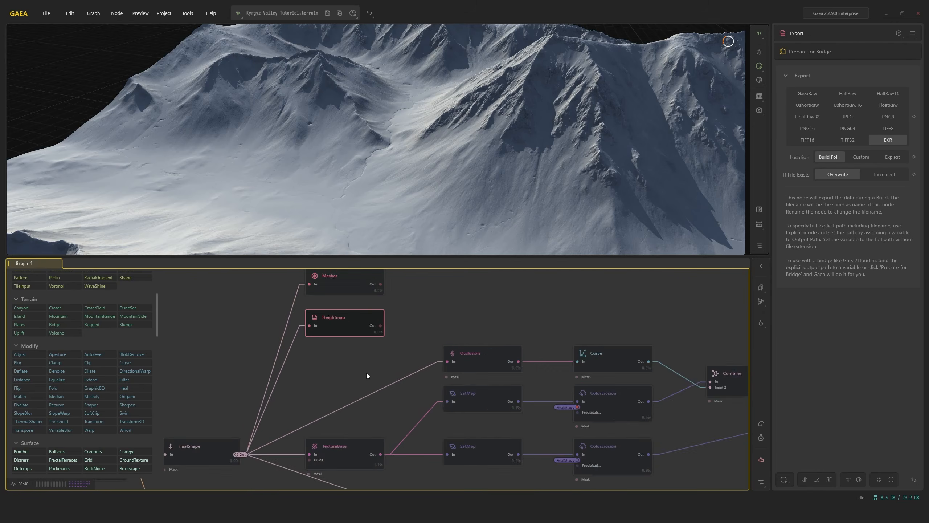
middle_click_drag(388, 333, 396, 348)
left_click(365, 286)
left_click(375, 340)
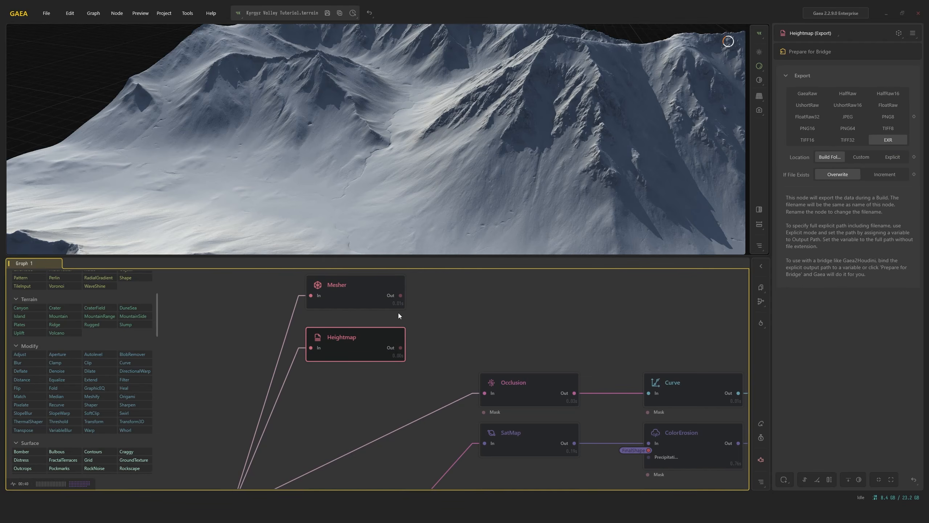
Add a Splat node in the empty space above the trees branch of the graph
mouse_move(516, 171)
left_mouse_down()
mouse_move(563, 180)
mouse_move(516, 159)
left_mouse_up()
scroll(611, 339, "down", 3)
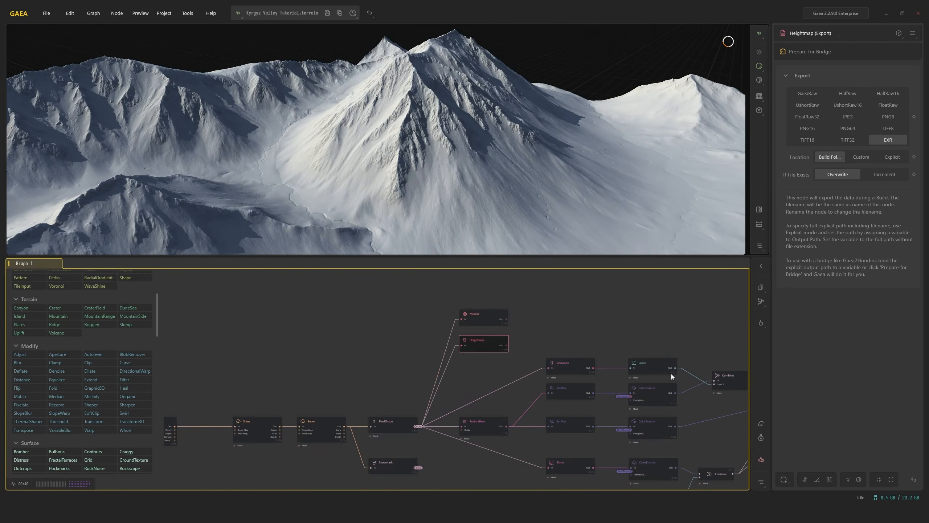
middle_click_drag(671, 373, 492, 344)
key("Tab")
type("spl")
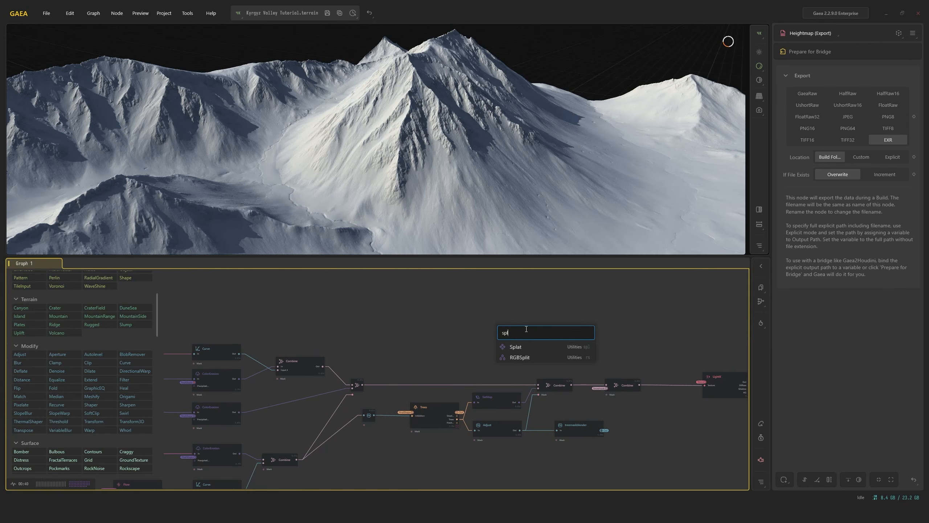
left_click(522, 344)
middle_click_drag(250, 420, 421, 416)
scroll(421, 415, "up", 2)
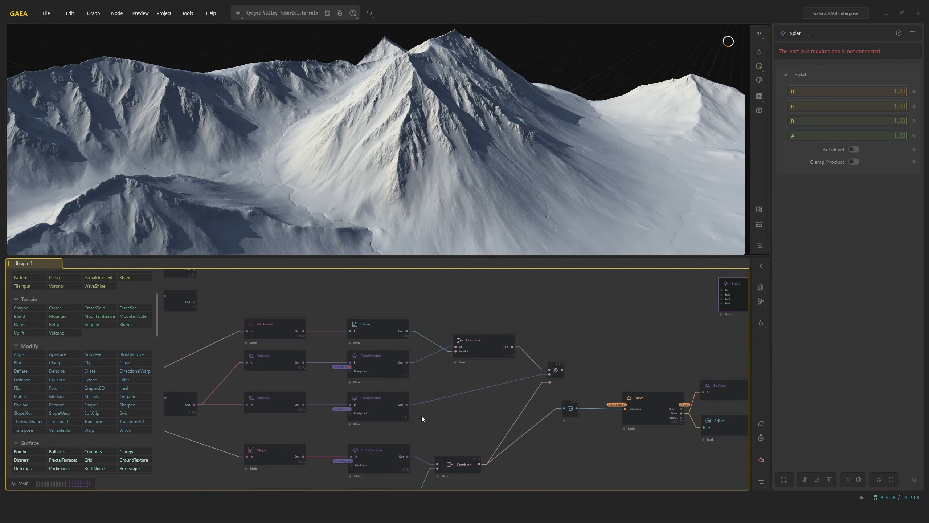
Convert the output of the ColorErosion node in the slope branch into a portal
middle_click_drag(501, 410, 466, 357)
left_click(352, 447)
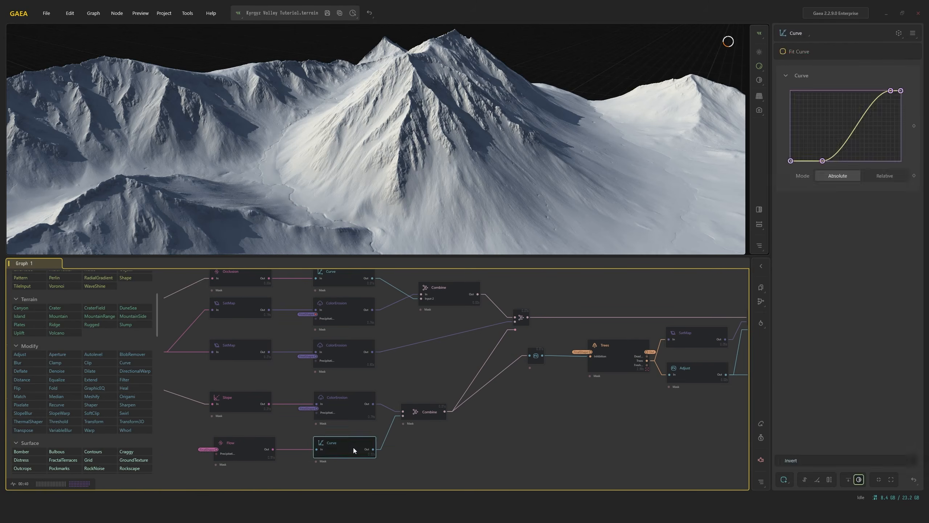
left_click(358, 407)
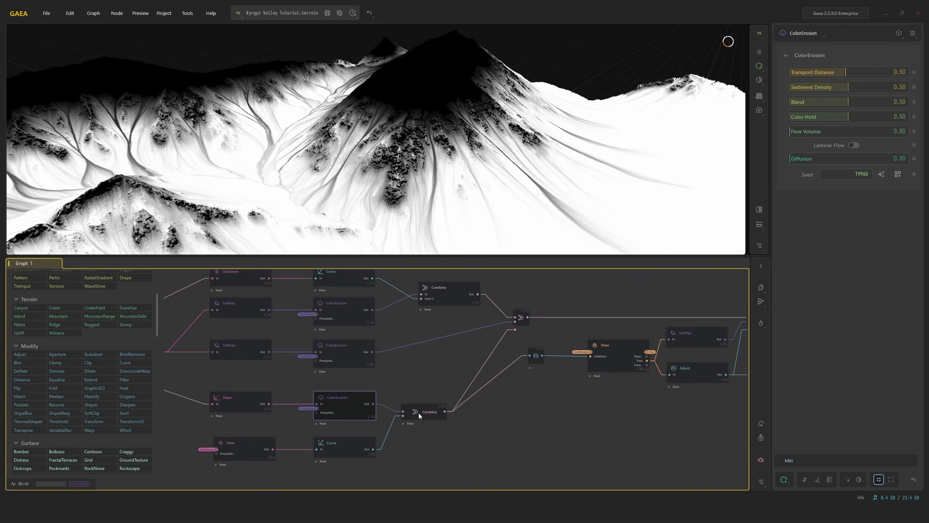
left_click(418, 412)
left_click(360, 401)
key("p")
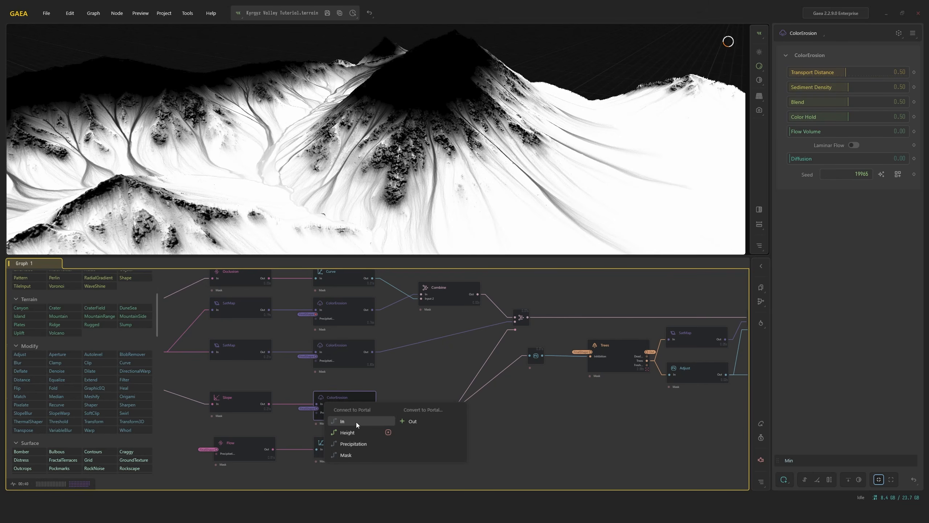
left_click(420, 419)
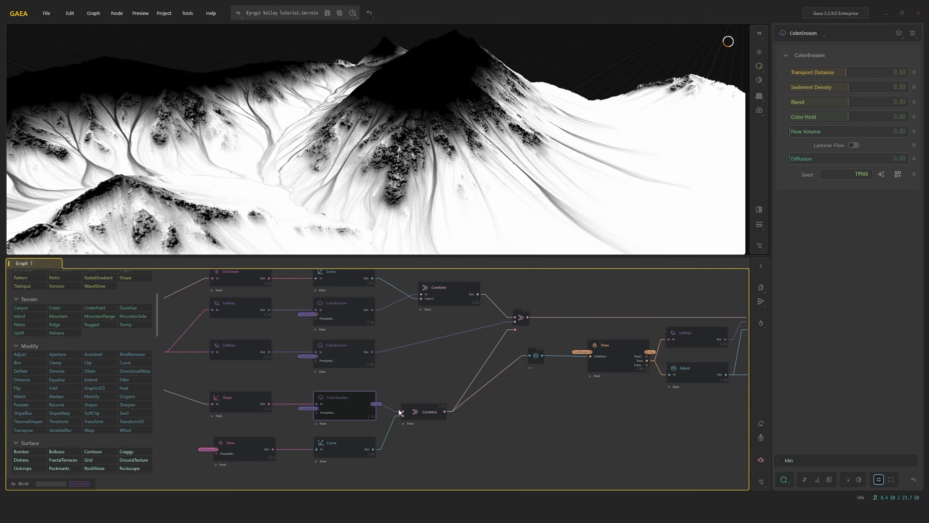
Connect the Splat node's first input to the ColorErosion portal
left_click(495, 286)
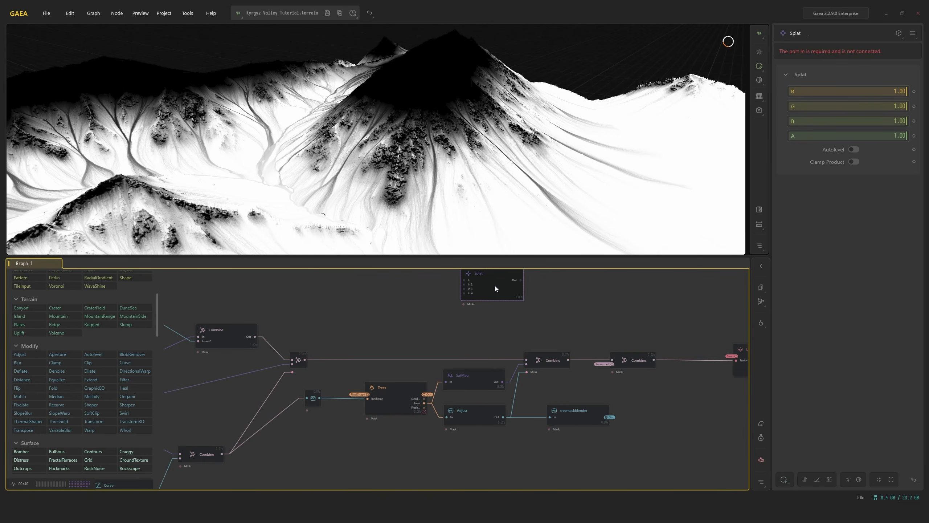
key("p")
left_click(501, 296)
left_click(502, 319)
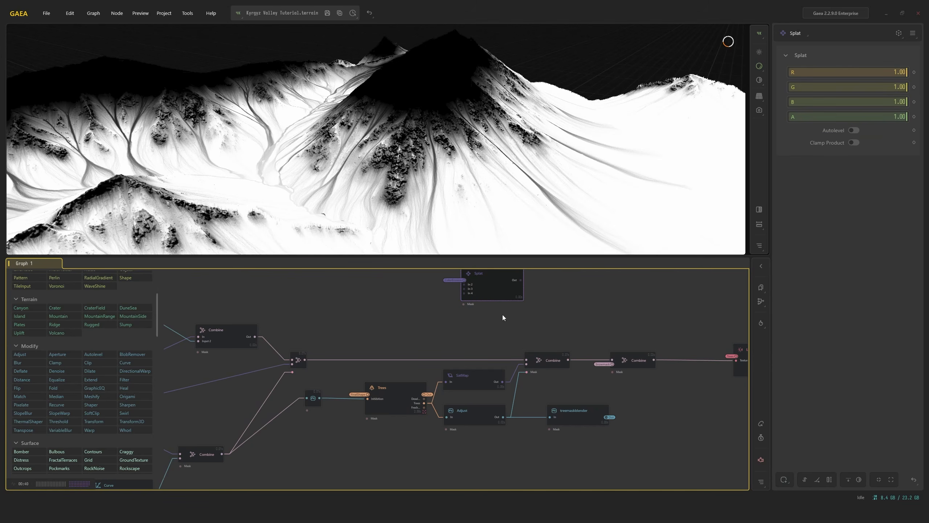
Preview the flow branch's Curve mask and the treemaskblender mask as possible sources for the remaining Splat channels
middle_click_drag(481, 337, 608, 358)
scroll(607, 357, "down", 3)
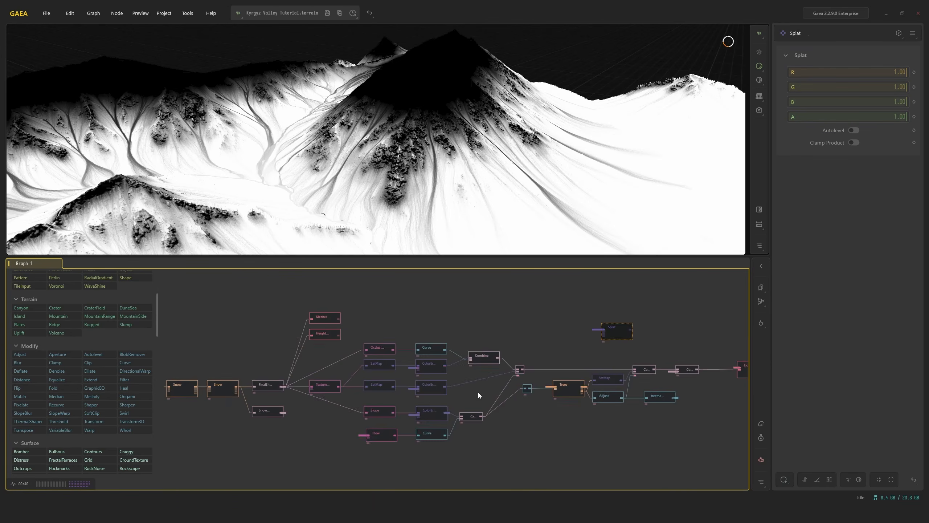
middle_click_drag(353, 402, 496, 365)
scroll(497, 365, "up", 2)
middle_click_drag(555, 350, 260, 392)
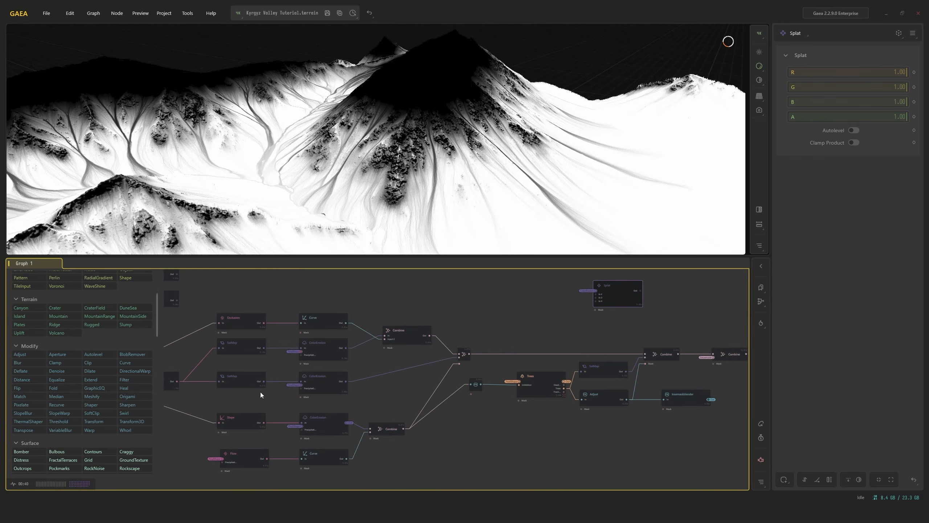
middle_click_drag(540, 378, 550, 360)
left_click(330, 438)
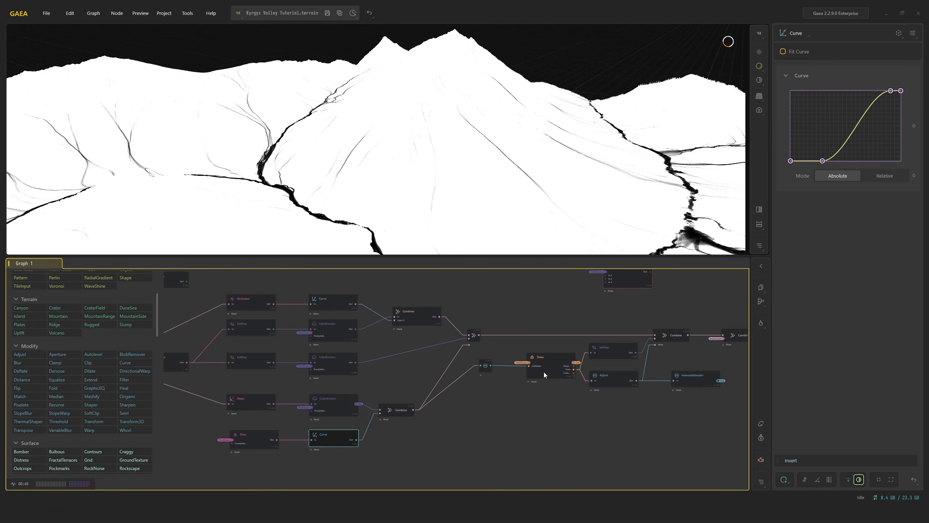
middle_click_drag(627, 356, 421, 348)
left_click(422, 348)
left_click(492, 369)
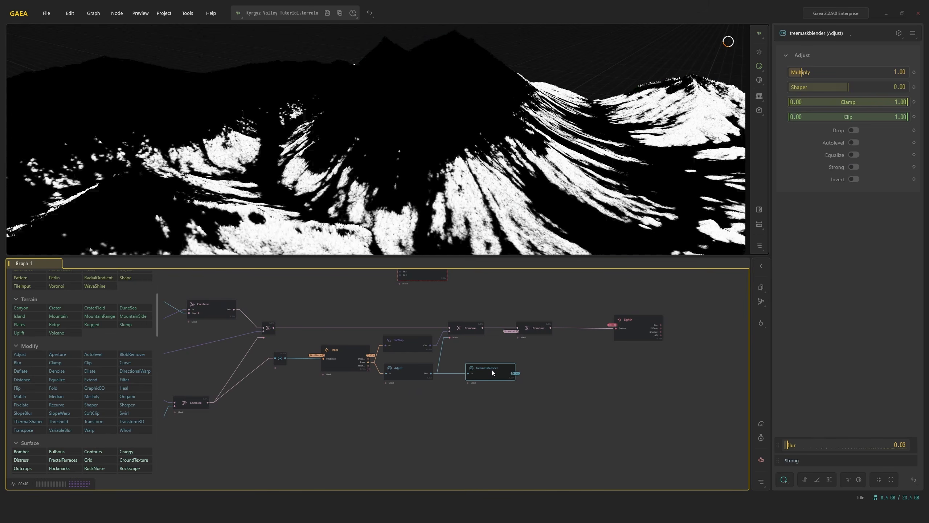
Connect the Splat node's In3 input to the treemaskblender portal
middle_click_drag(476, 334, 495, 368)
left_click(447, 310)
key("p")
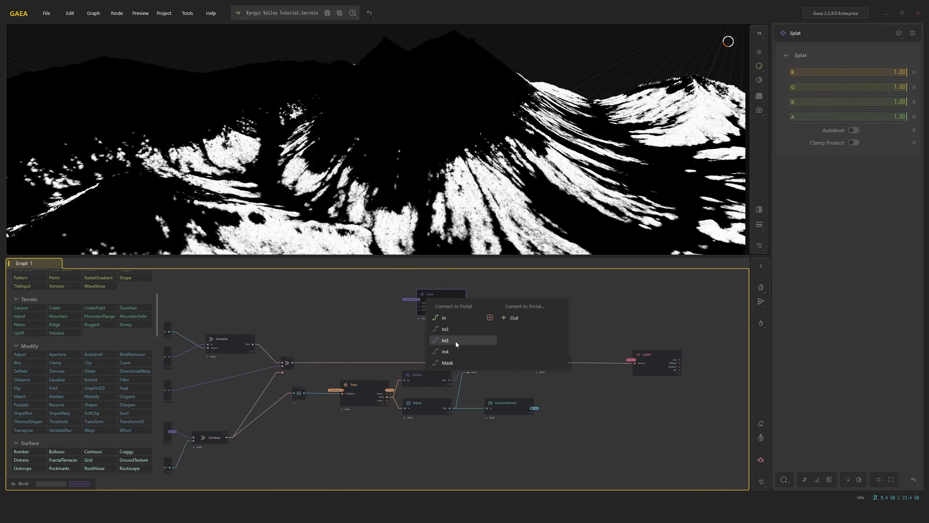
left_click(455, 341)
left_click(458, 361)
Check the Splat node's assigned inputs and preview the Curve mask in the occlusion branch
scroll(419, 313, "up", 5)
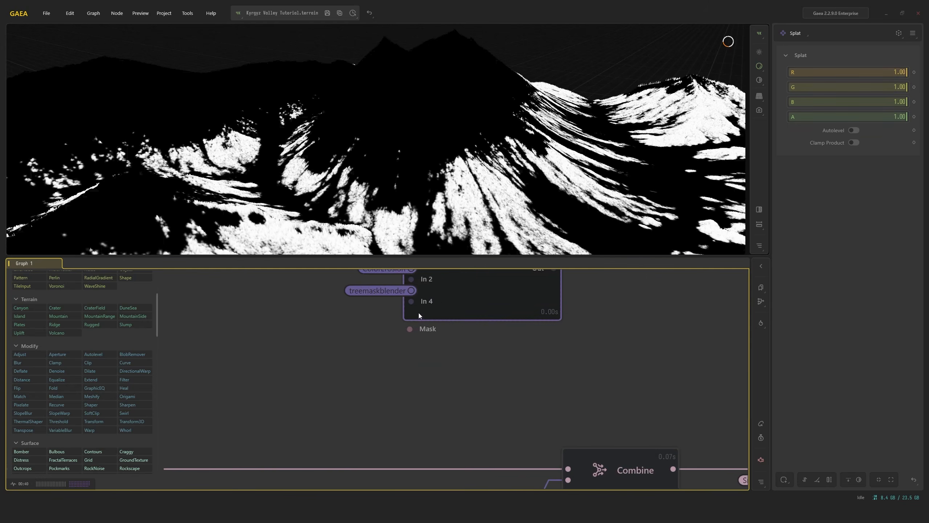
middle_click_drag(361, 284, 456, 288)
scroll(456, 288, "down", 6)
middle_click_drag(360, 358, 502, 352)
scroll(502, 353, "up", 2)
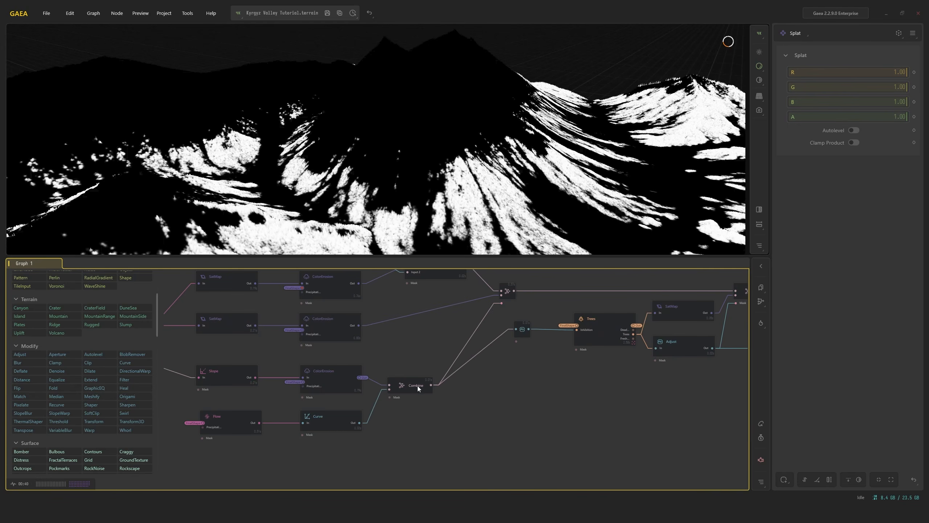
middle_click_drag(390, 311, 451, 381)
middle_click_drag(357, 320, 532, 343)
scroll(530, 343, "down", 3)
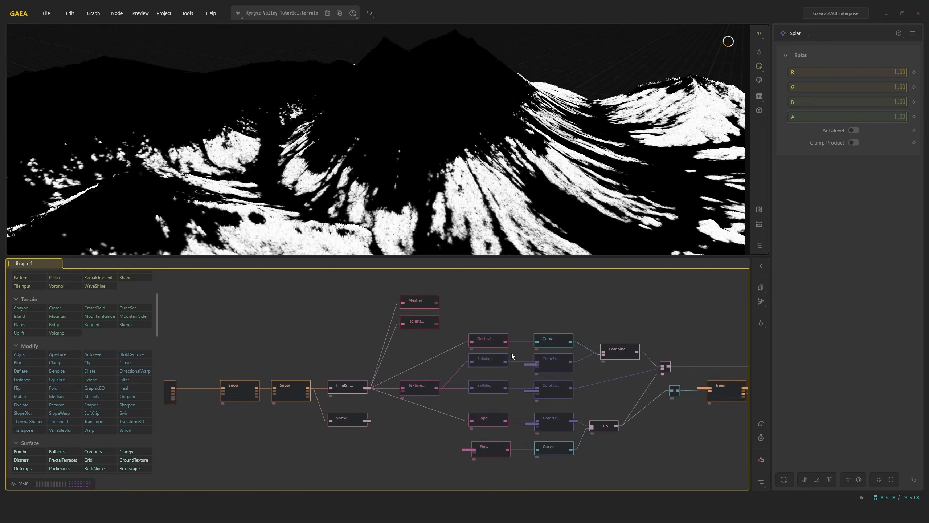
middle_click_drag(482, 360, 316, 310)
scroll(368, 348, "up", 2)
left_click(348, 313)
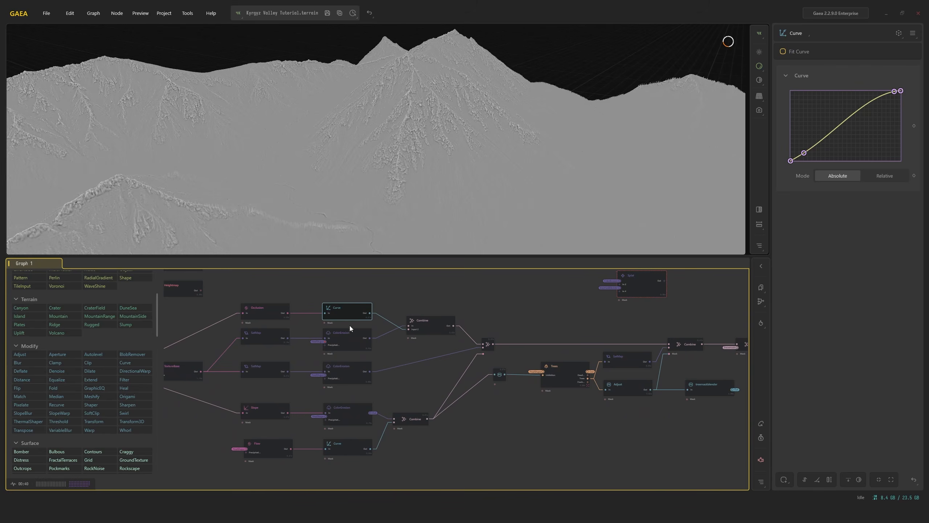
Convert the output of the Curve node fed by Flow into a portal
left_click(350, 444)
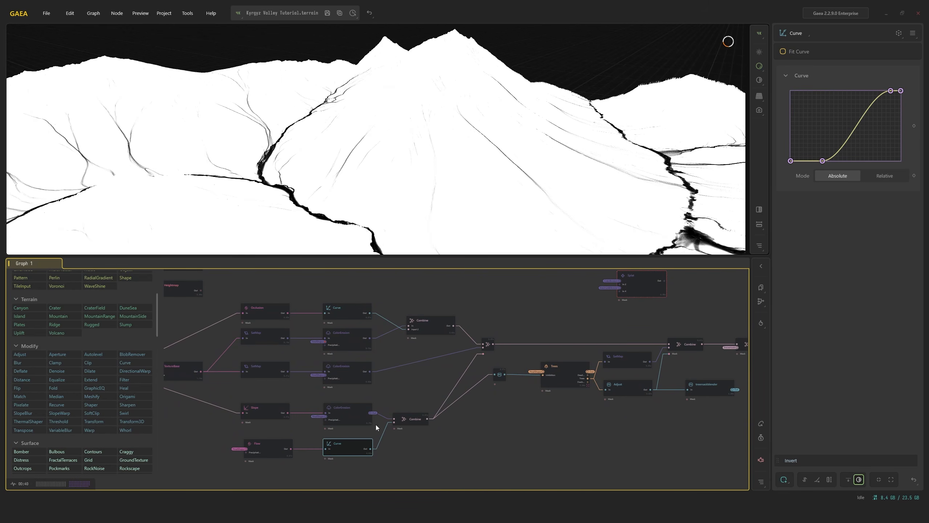
key("p")
left_click(415, 467)
Connect the Splat node's In2 input to the Curve portal
middle_click_drag(544, 348, 443, 395)
left_click(550, 329)
key("p")
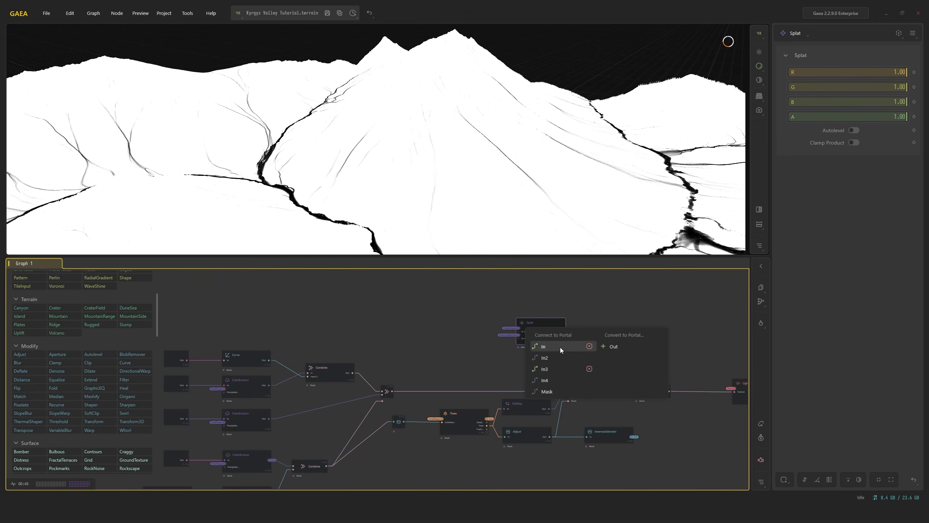
left_click(553, 360)
left_click(558, 382)
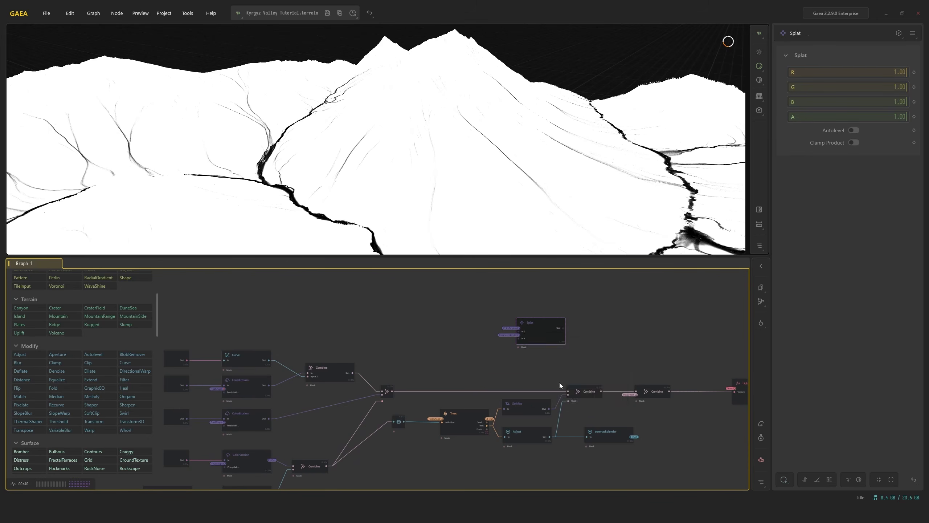
Connect the Splat node's In4 input to the Snowmask portal
middle_click_drag(487, 351, 533, 307)
middle_click_drag(425, 322, 487, 314)
left_click(358, 304)
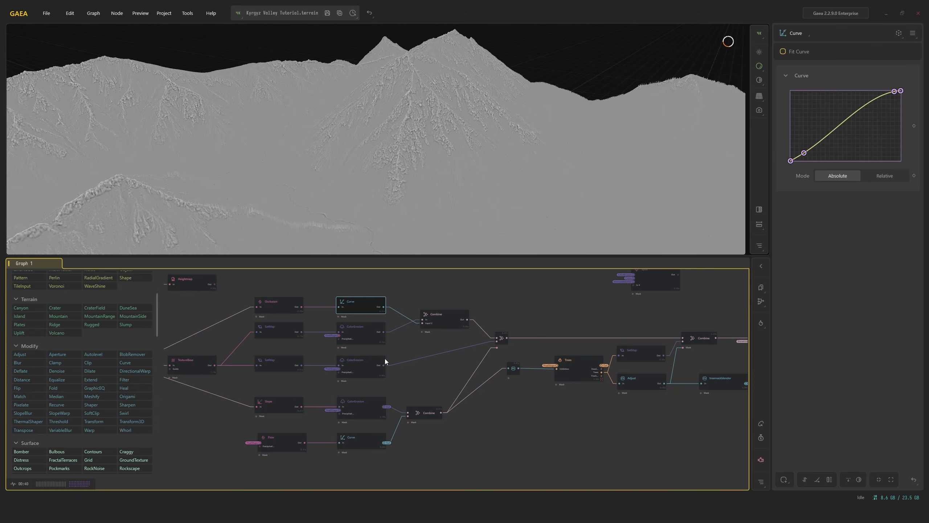
middle_click_drag(520, 350, 377, 354)
left_click(502, 289)
key("p")
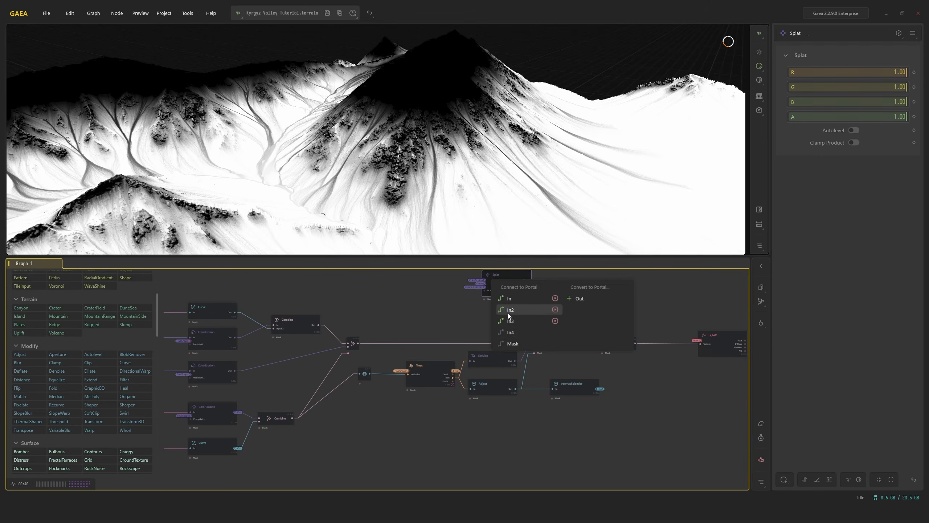
left_click(511, 338)
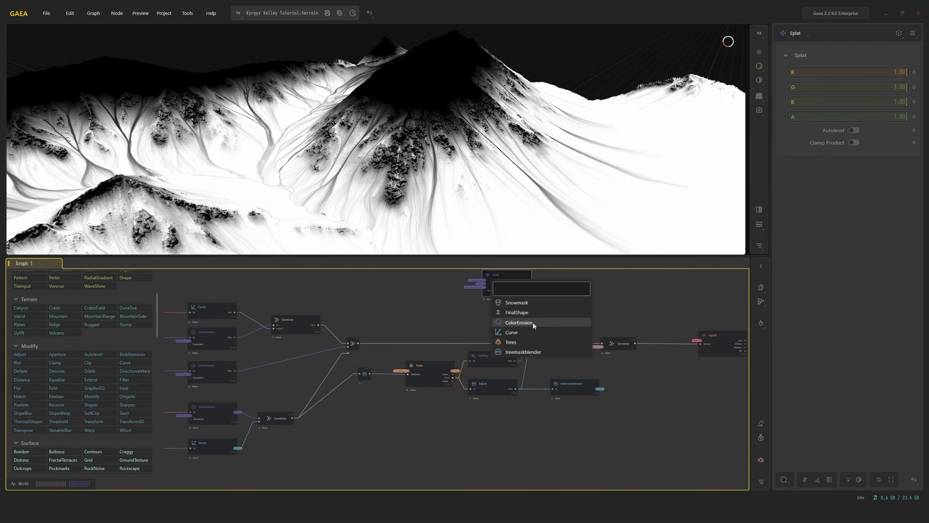
left_click(539, 303)
Rename the Splat node RockFlowTreeSnow
middle_click_drag(570, 286, 562, 325)
scroll(494, 320, "up", 4)
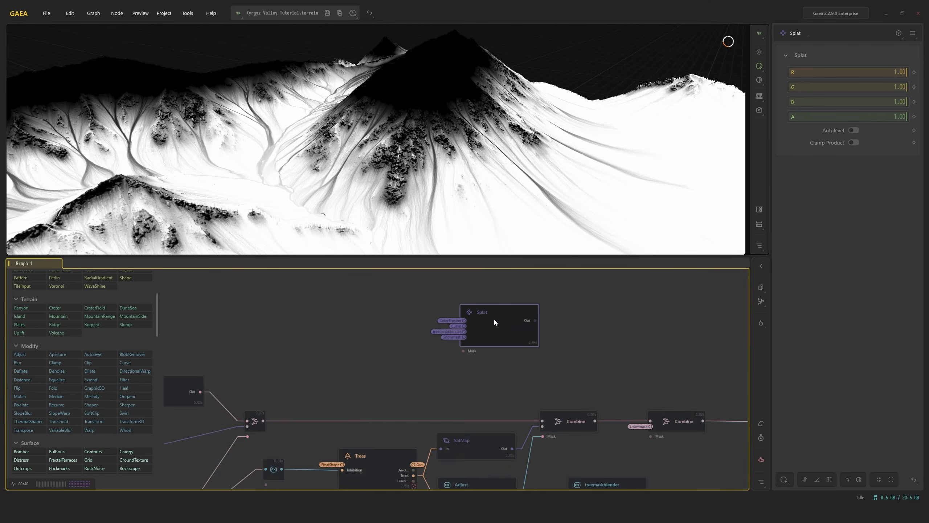
key("F2")
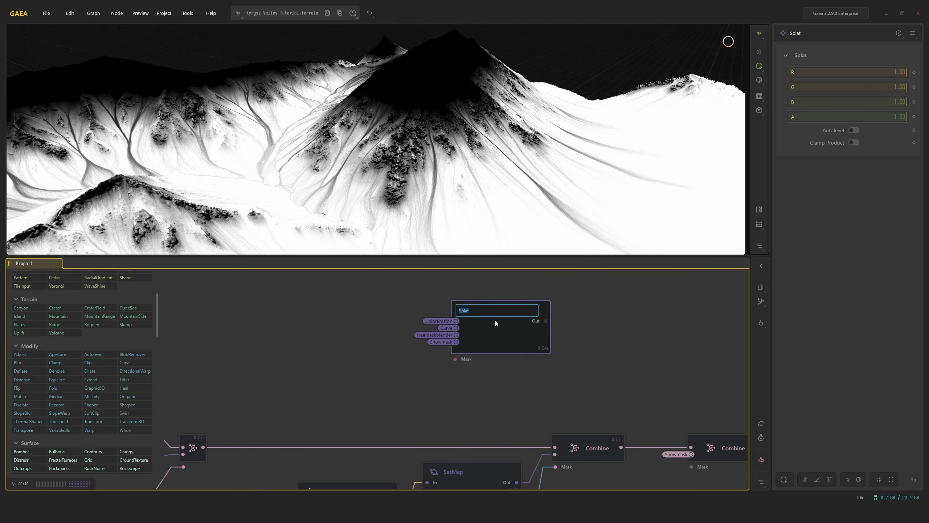
type("RockFlowTreeSnow")
key("Return")
Add an Export node beside the RockFlowTreeSnow node and connect the splat output to its input
middle_click_drag(560, 327, 417, 322)
right_click(506, 302)
type("e")
left_click(527, 329)
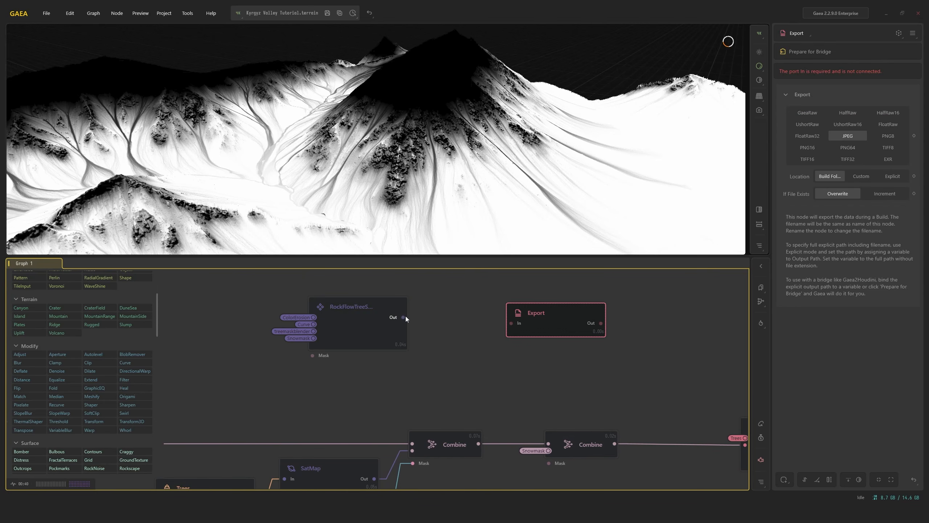
left_click_drag(403, 317, 518, 317)
Set the splat Export node's file format to PNG16 and rename it RockFlowTreeSnowSplat
left_click(803, 130)
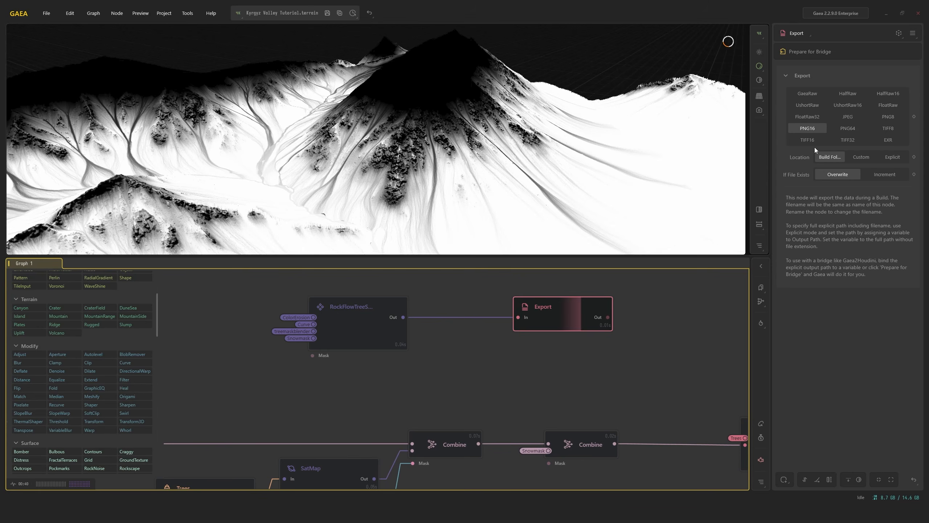
double_click(551, 307)
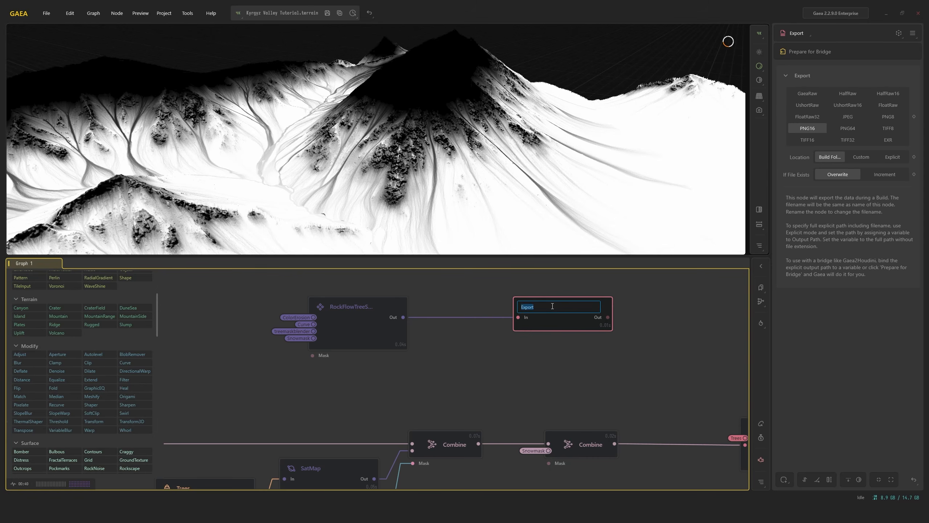
type("RockFlowTreeSnowSplat")
key("Return")
Review the export nodes set up so far: the Heightmap export, the splat export and the Mesher
scroll(501, 322, "down", 5)
scroll(368, 324, "up", 5)
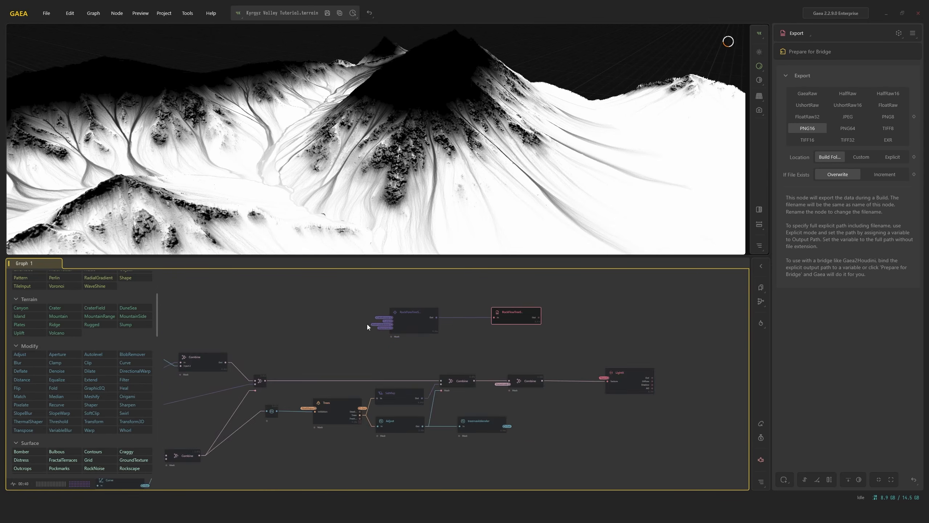
left_click(288, 315)
middle_click_drag(705, 324, 511, 324)
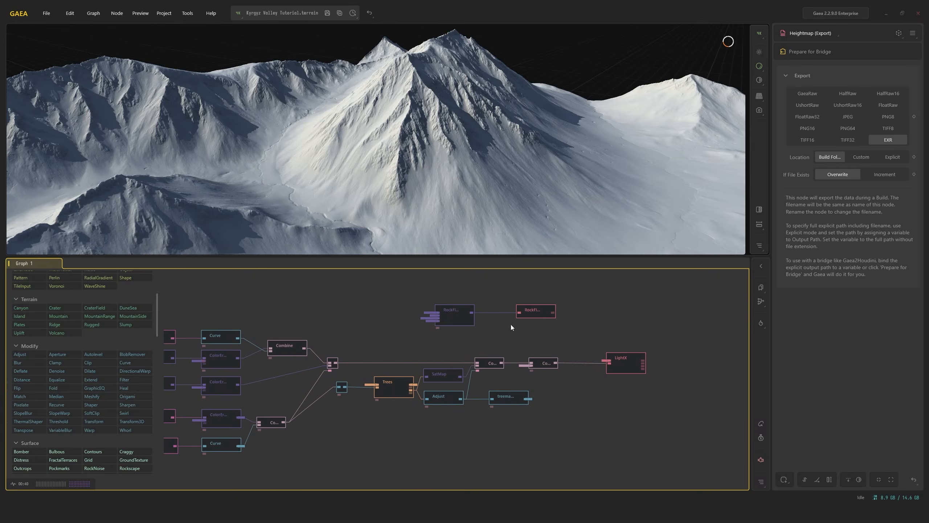
left_click(530, 317)
middle_click_drag(392, 320, 619, 326)
left_click(311, 303)
scroll(395, 369, "up", 3)
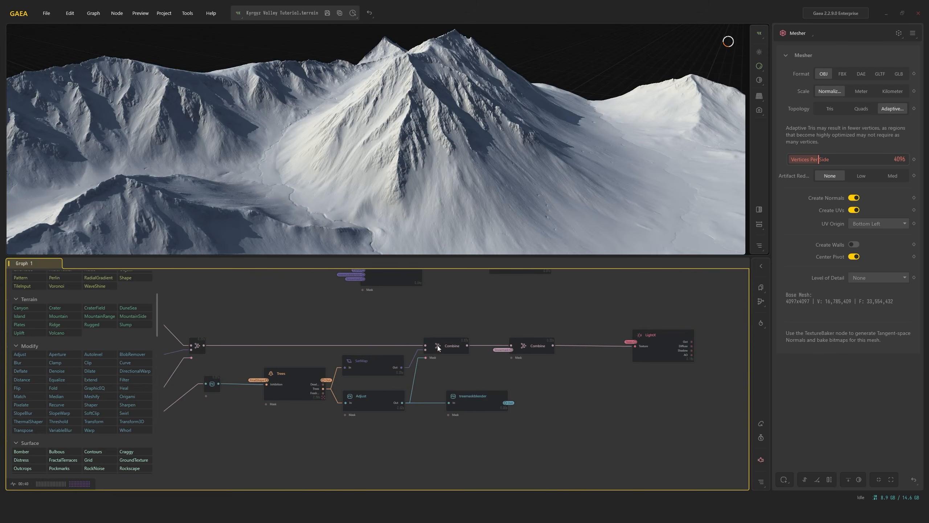
Add another Export node between the splat export and the final colour Combine nodes
left_click(437, 346)
right_click(523, 291)
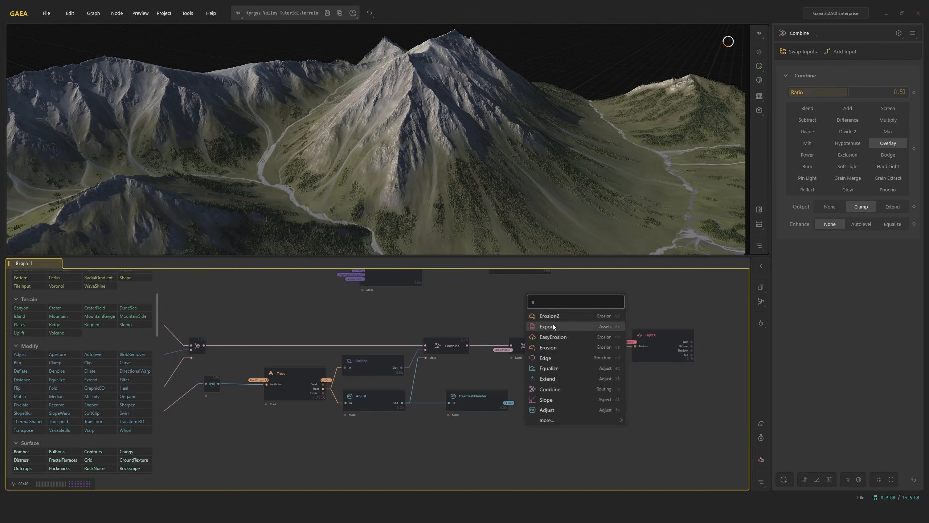
left_click(541, 323)
left_click_drag(549, 296, 527, 301)
middle_click_drag(516, 307, 525, 344)
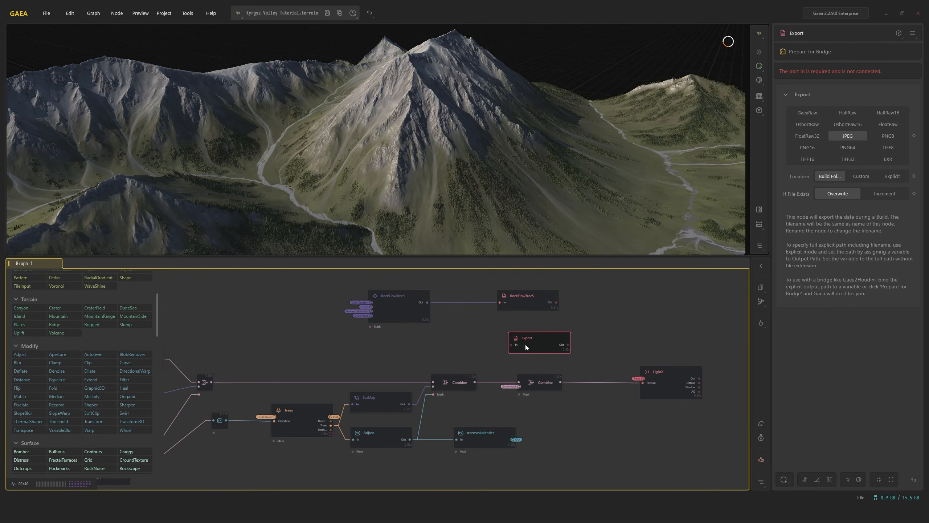
Compare the terrain previews of the snow Combine node and the tree Combine node from several view angles
left_click(414, 303)
left_click(529, 299)
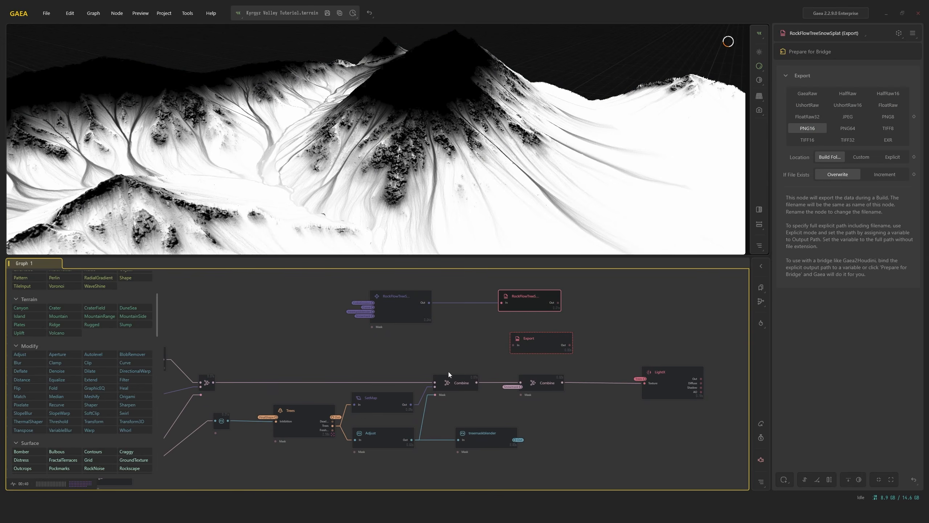
left_click(523, 348)
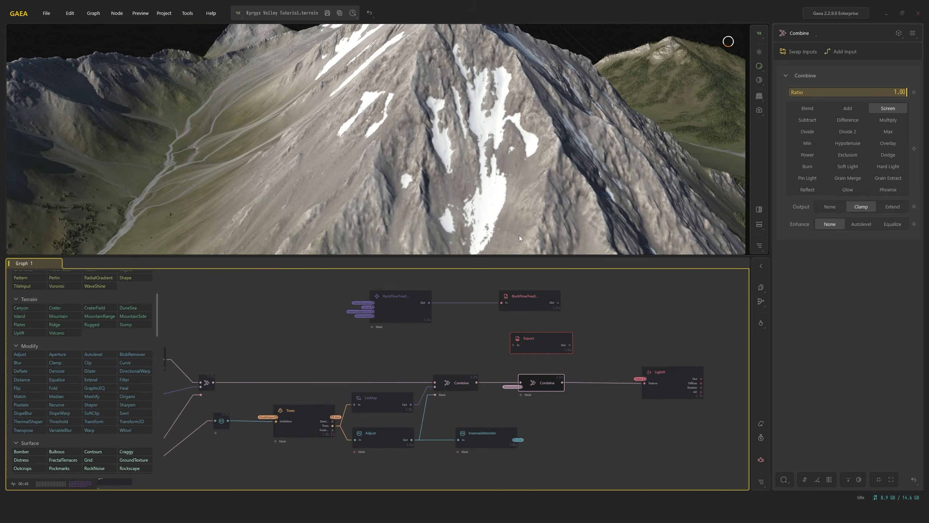
mouse_move(482, 225)
left_mouse_down()
mouse_move(527, 212)
mouse_move(467, 200)
mouse_move(490, 214)
left_mouse_up()
left_click(460, 379)
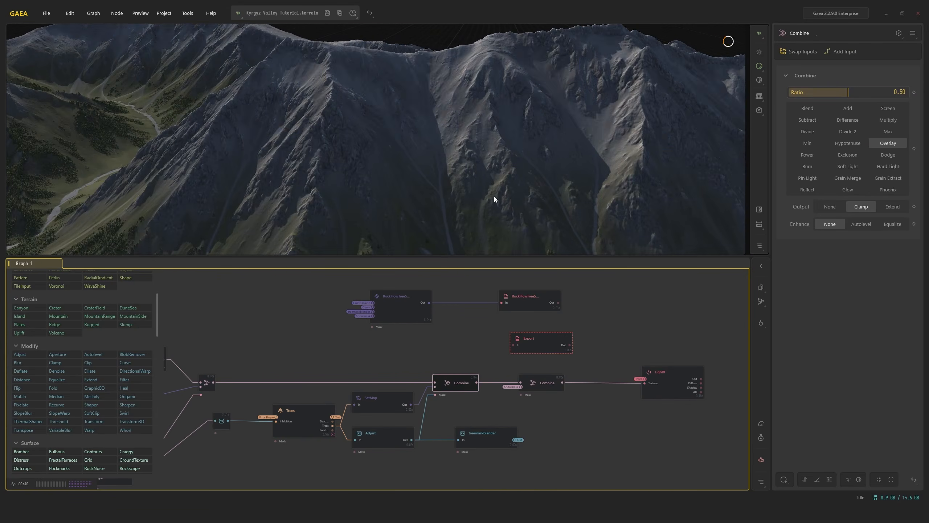
scroll(518, 192, "down", 5)
scroll(523, 192, "up", 4)
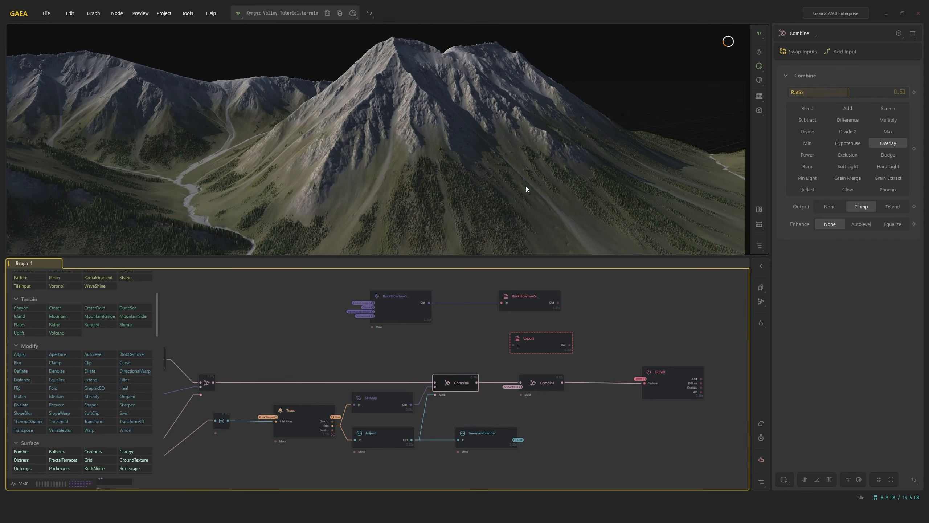
Preview the two Combine nodes upstream of the trees and align the unconnected Export node beneath the splat export
middle_click_drag(232, 383, 365, 386)
left_click(340, 385)
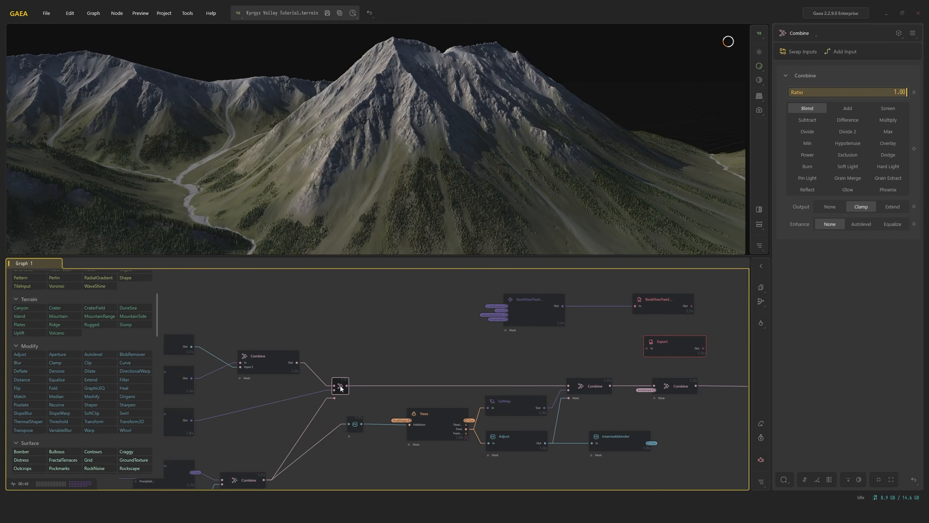
left_click(276, 357)
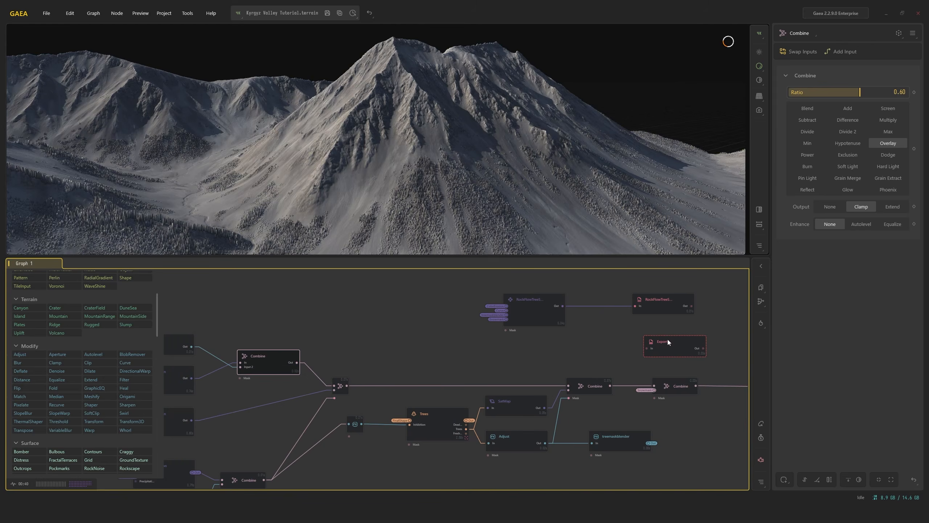
left_click_drag(668, 342, 656, 340)
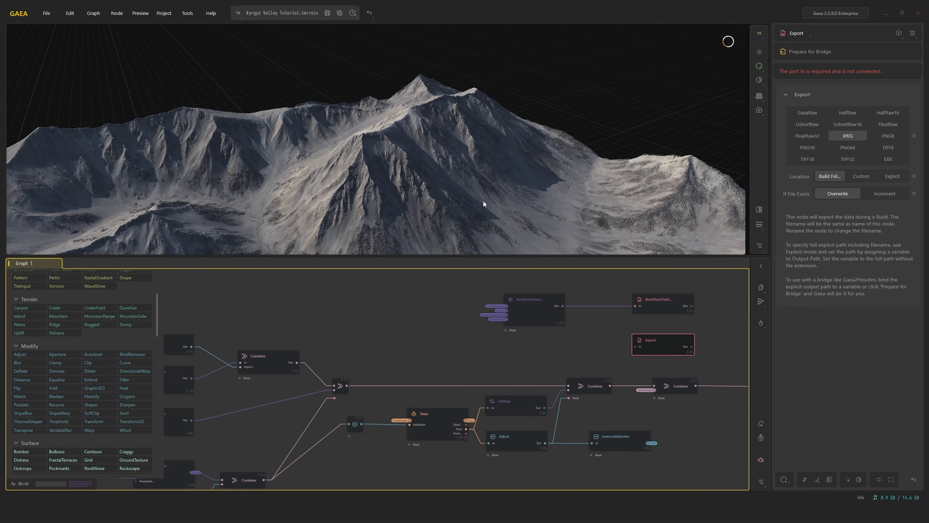
Examine the terrain's bare dirt colouring from several view angles
scroll(444, 194, "up", 5)
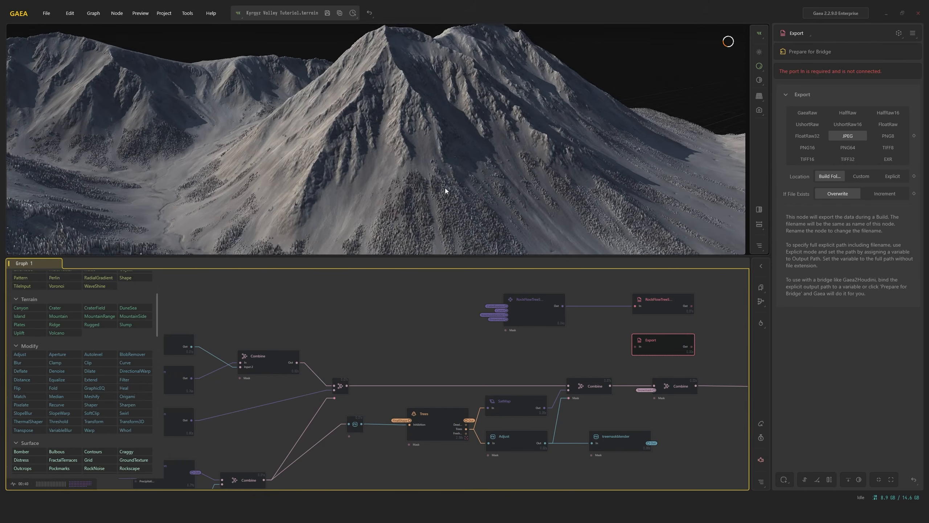
left_click_drag(447, 186, 482, 186)
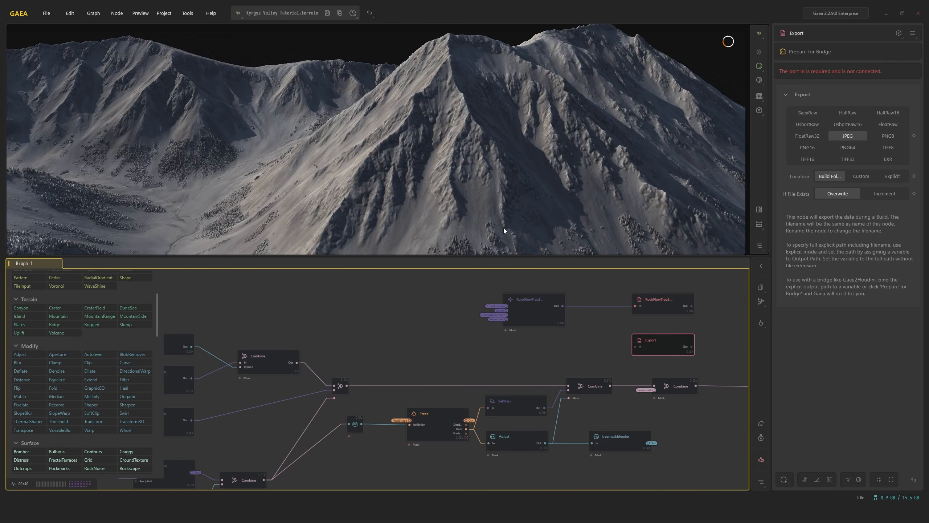
left_click_drag(552, 235, 488, 150)
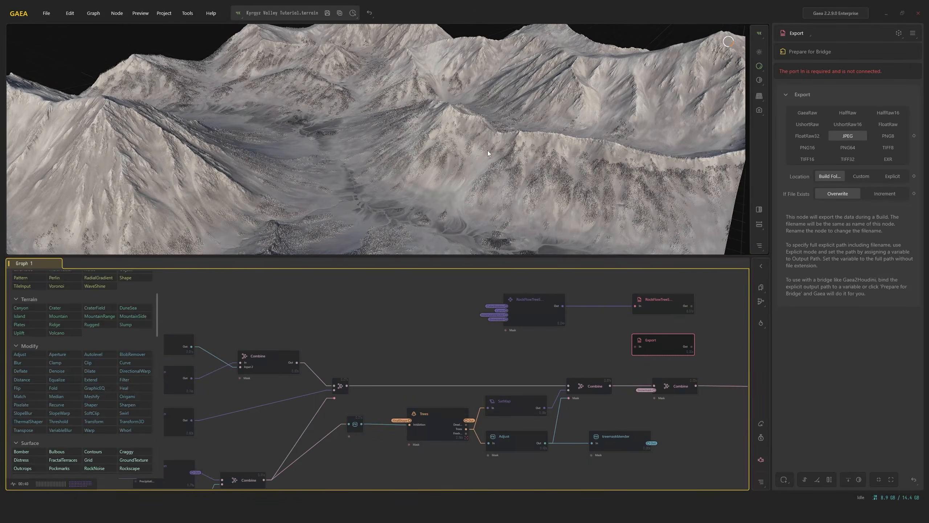
mouse_move(408, 158)
left_mouse_down()
mouse_move(393, 160)
mouse_move(387, 130)
mouse_move(405, 154)
left_mouse_up()
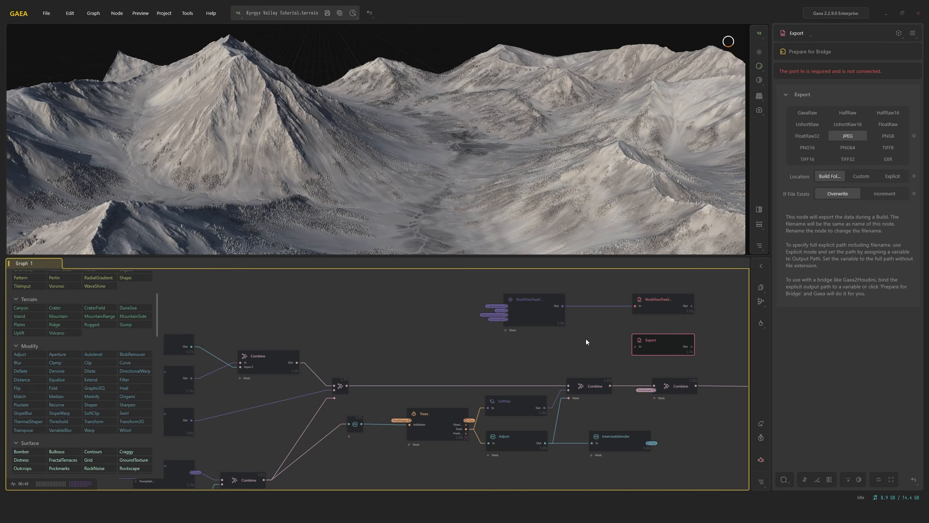
Connect the tree Combine node's output to the unconnected Export node and rename that Export node Color
left_click(593, 382)
left_click(661, 339)
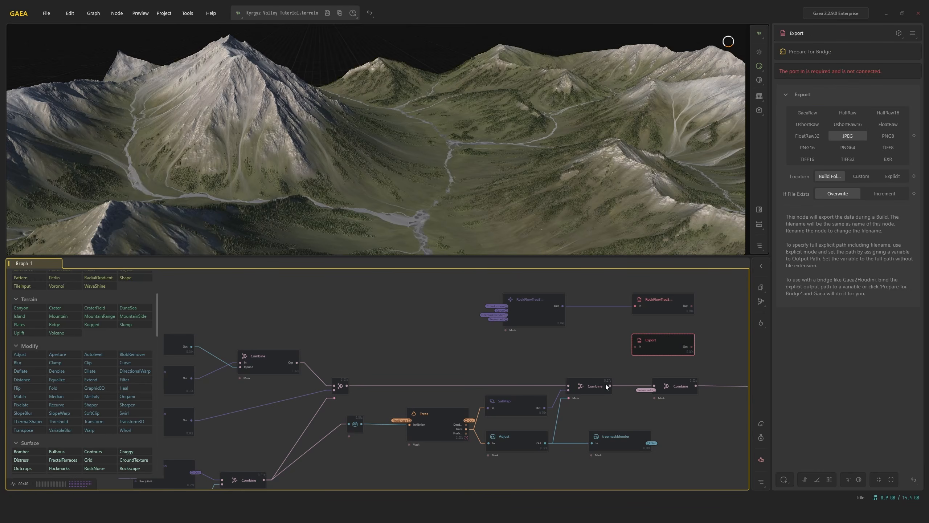
left_click(657, 340)
left_click(596, 391)
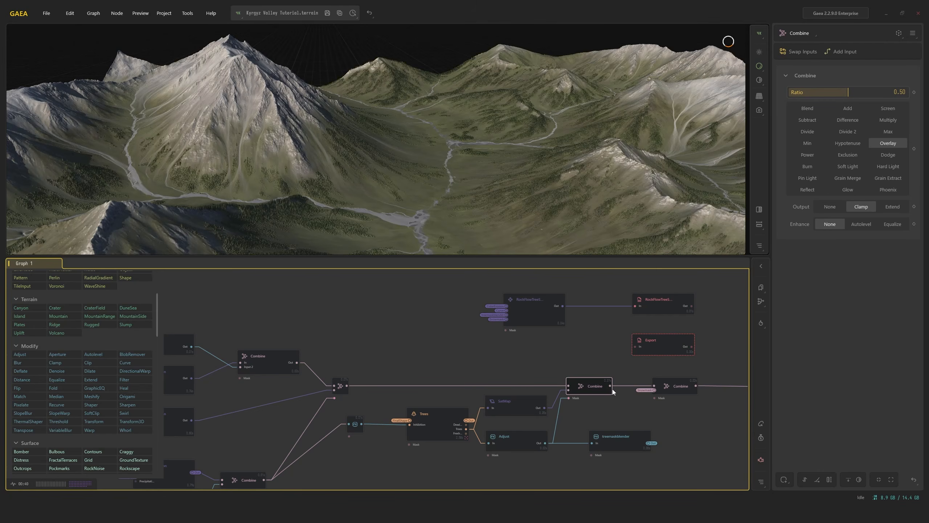
left_click_drag(610, 386, 637, 349)
left_click(651, 346)
double_click(651, 347)
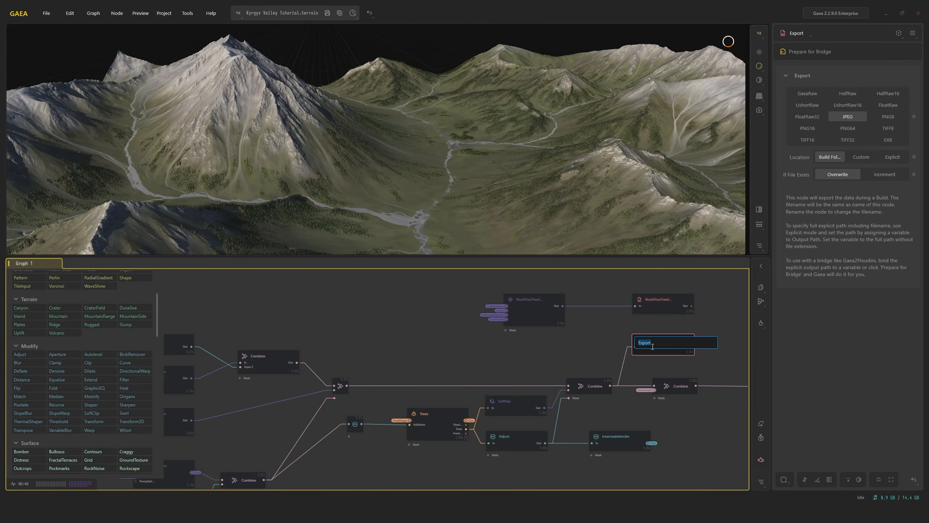
type("Color")
key("Return")
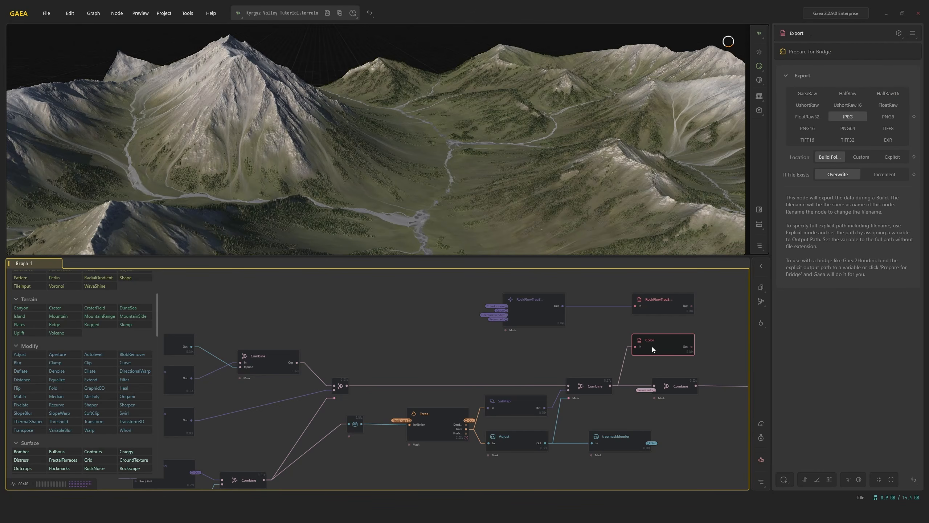
Duplicate the Color export node and connect the copy to the first Combine node holding the dirt colouring
key("ctrl+d")
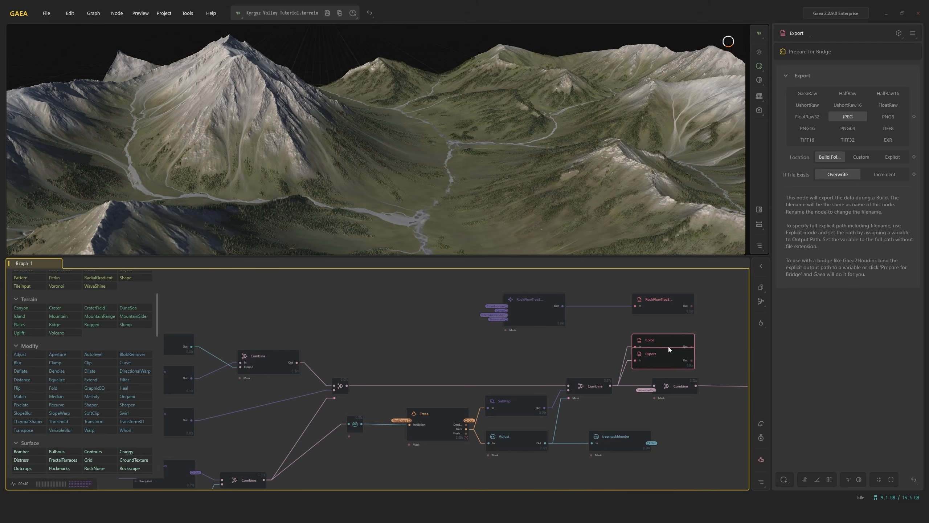
left_click_drag(668, 350, 456, 340)
scroll(333, 388, "up", 4)
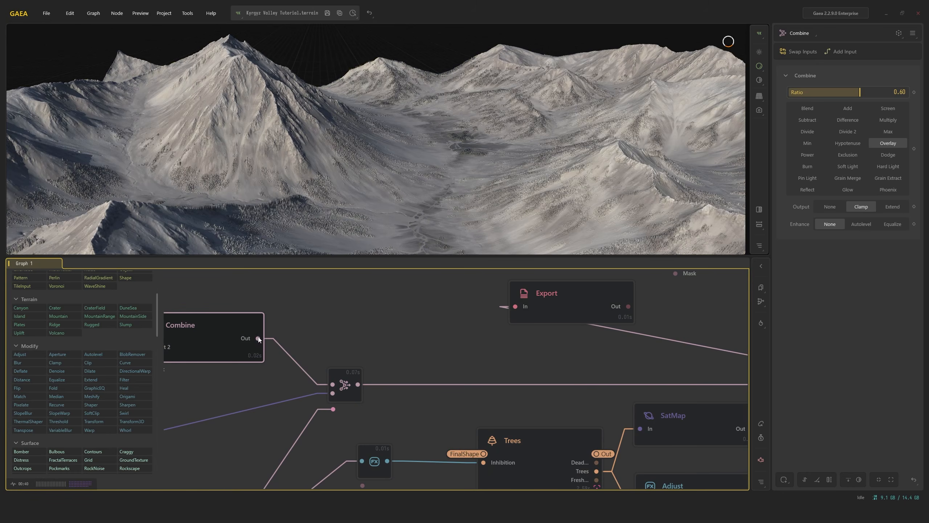
left_click_drag(264, 339, 535, 324)
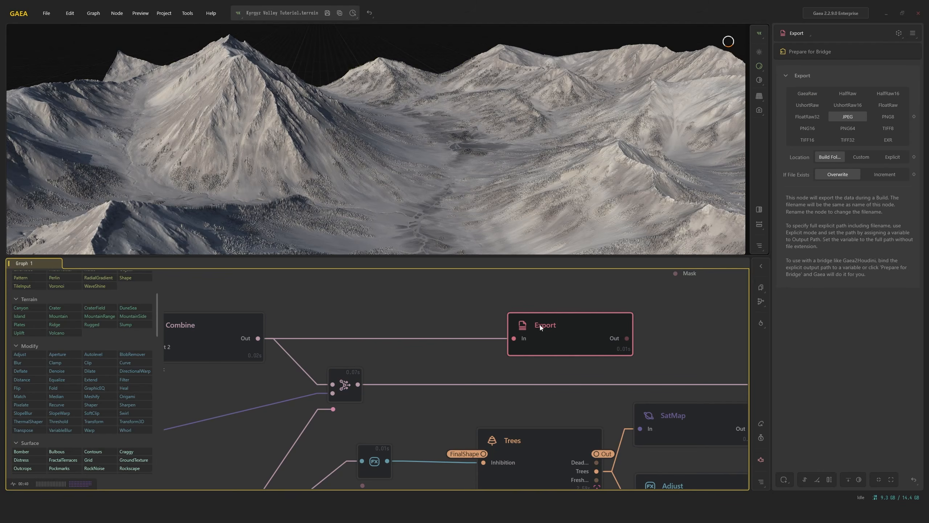
Rename the duplicated Export node DirtColor and move it up, clear of the main colour chain
double_click(540, 324)
type("DirtColor\\")
key("Return")
double_click(540, 324)
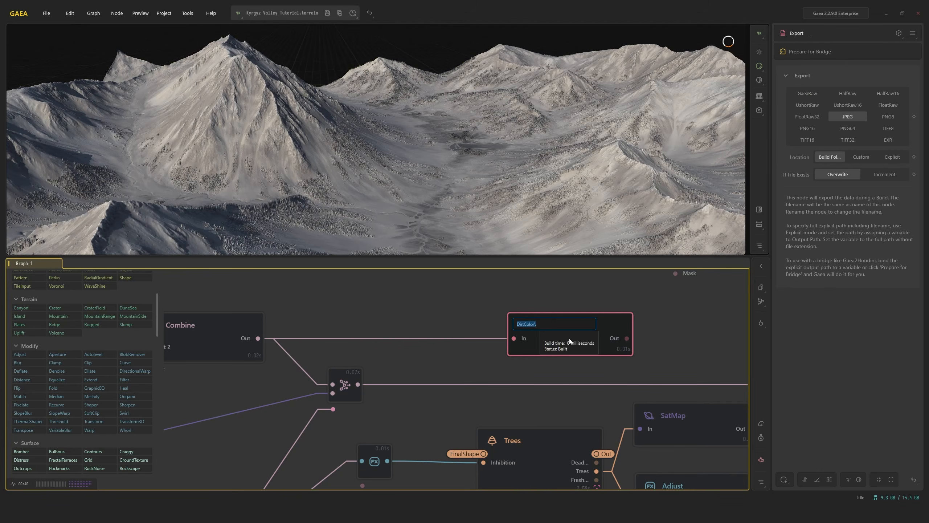
key("End")
key("BackSpace")
left_click(658, 325)
scroll(634, 332, "down", 3)
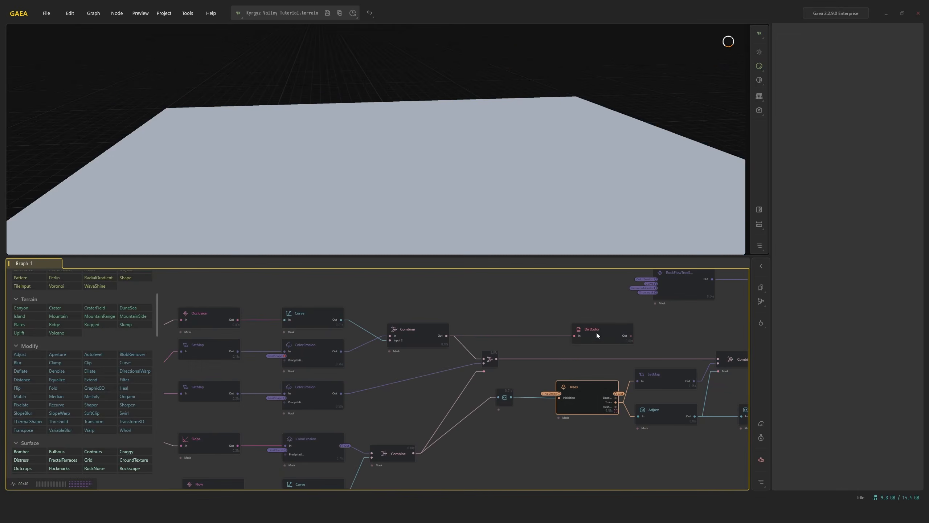
left_click_drag(590, 330, 516, 297)
Reconnect the Color export to the small Combine node before the trees and align it beneath the DirtColor export
middle_click_drag(632, 337, 407, 353)
left_click(519, 372)
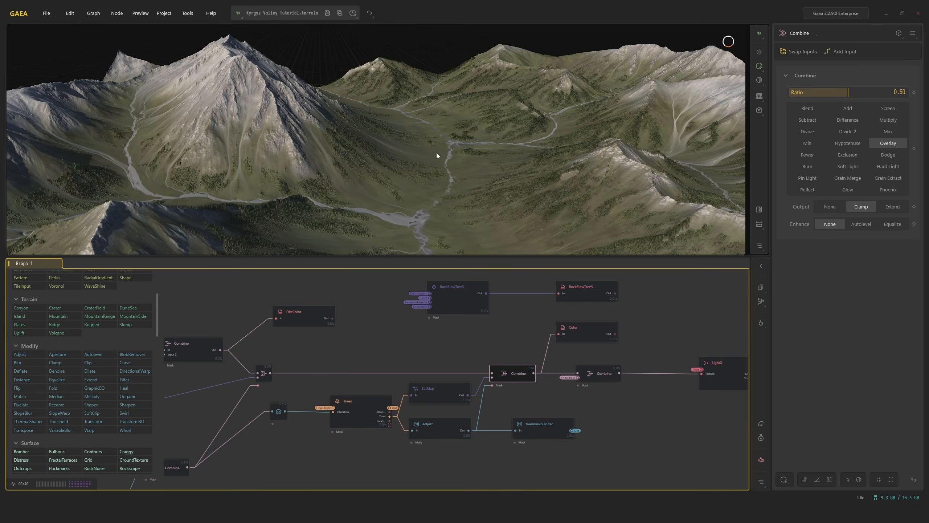
right_click_drag(436, 153, 374, 314)
left_click_drag(270, 373, 347, 352)
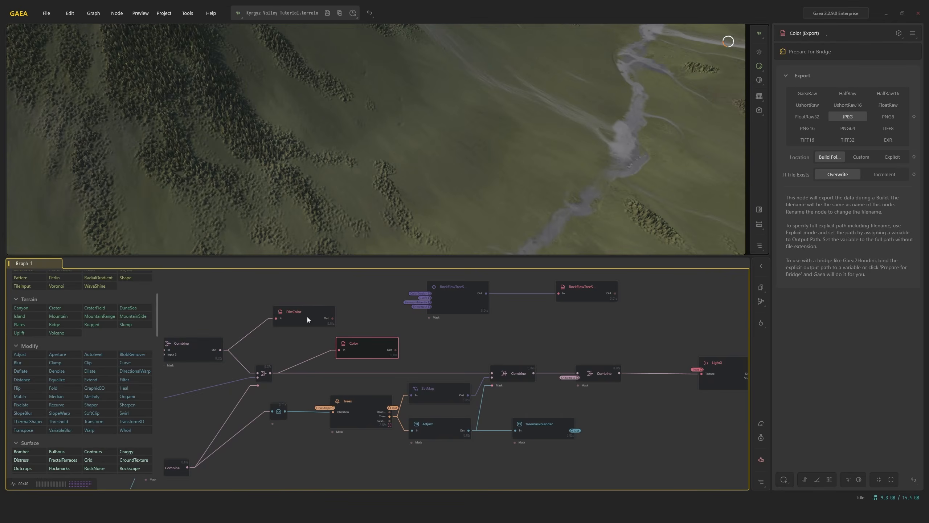
left_click_drag(307, 317, 361, 315)
left_click_drag(369, 358, 363, 358)
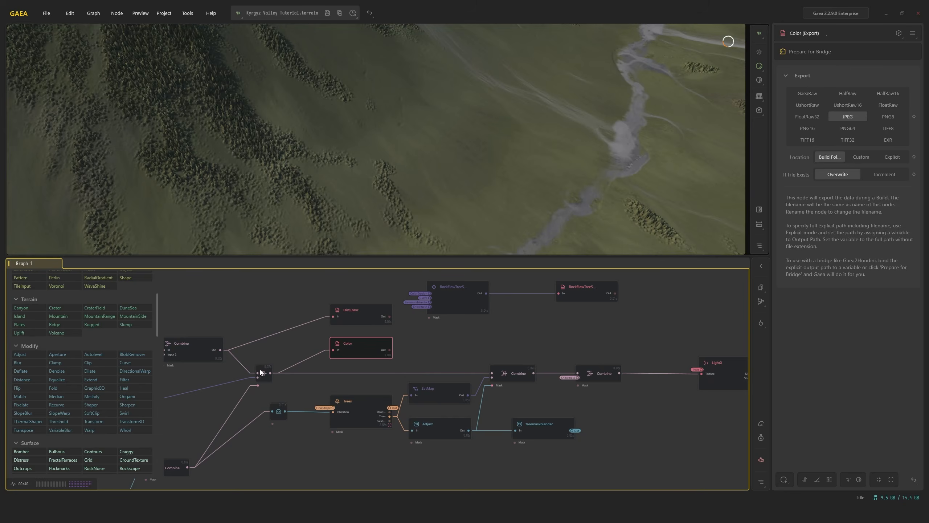
Compare the previews of the Combine node before the trees, the tree Combine node and the LightX node
left_click(264, 373)
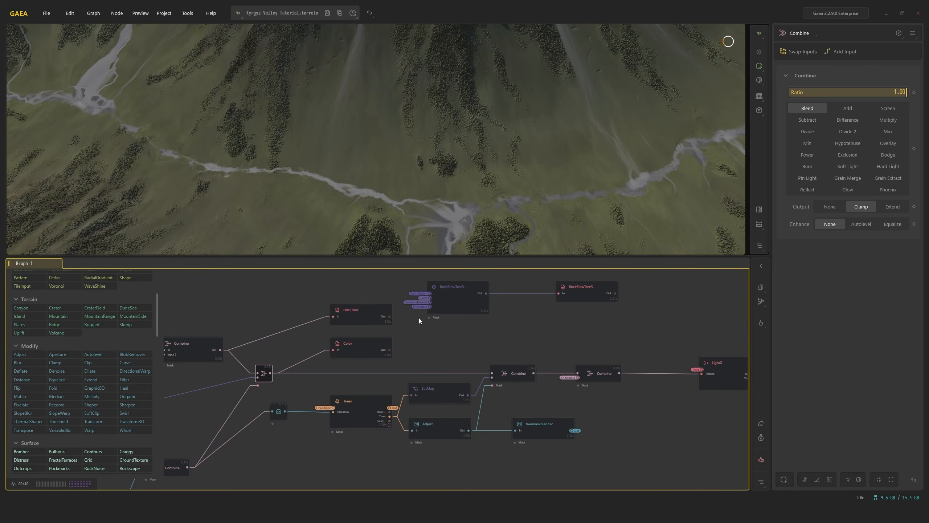
left_click(440, 398)
left_click(533, 377)
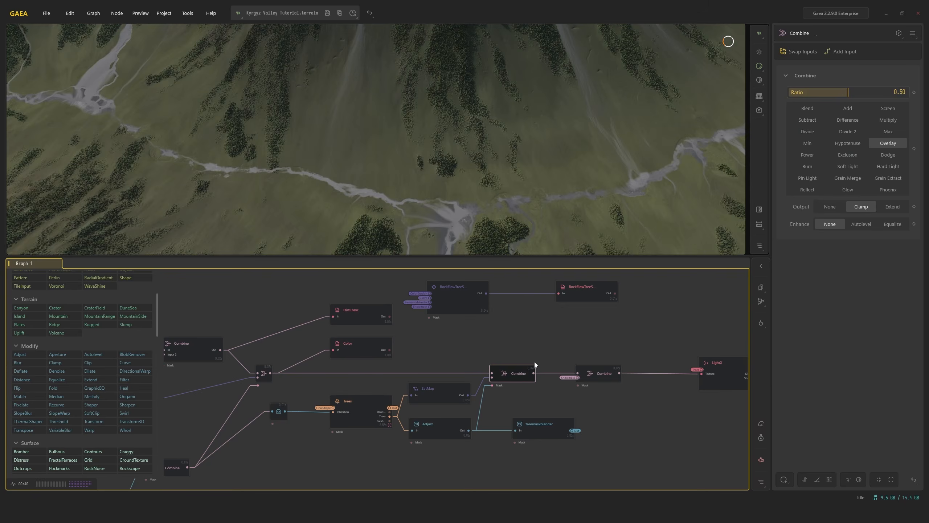
left_click(719, 370)
scroll(473, 352, "down", 2)
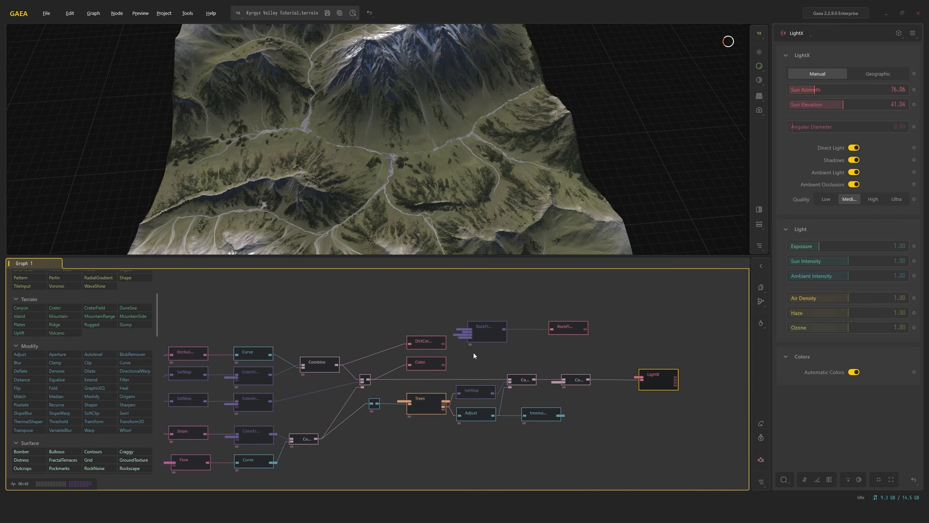
scroll(563, 326, "up", 3)
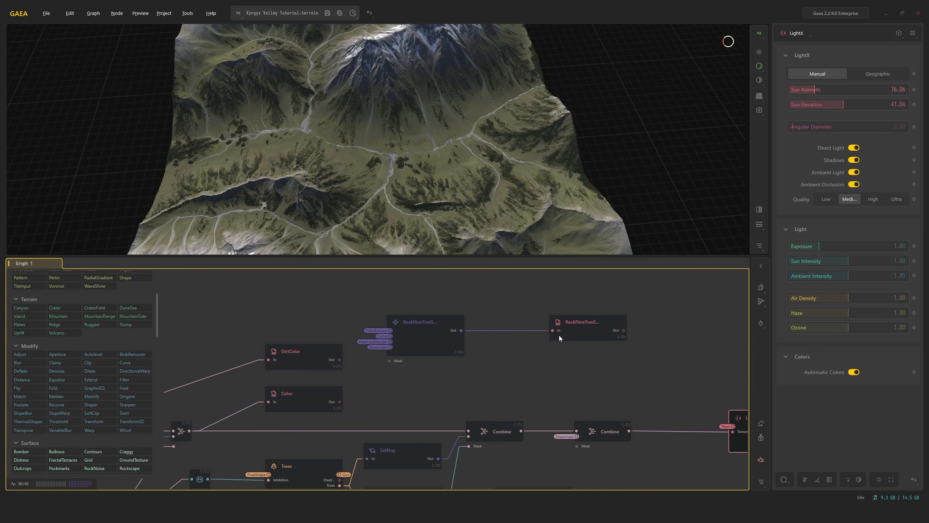
Compare the terrain previews of the Color and DirtColor export nodes from several view angles
left_click(471, 350)
left_click(459, 378)
scroll(451, 242, "down", 4)
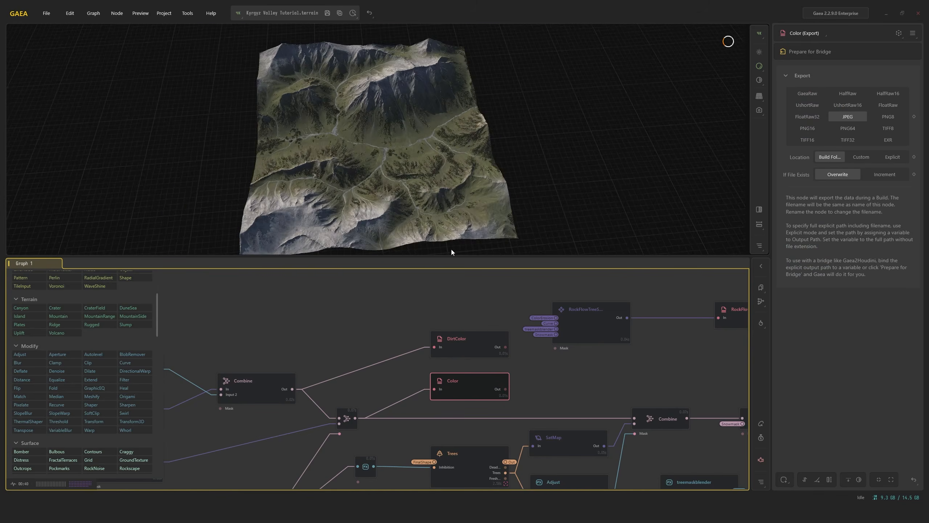
left_click_drag(451, 249, 421, 138)
scroll(417, 110, "up", 5)
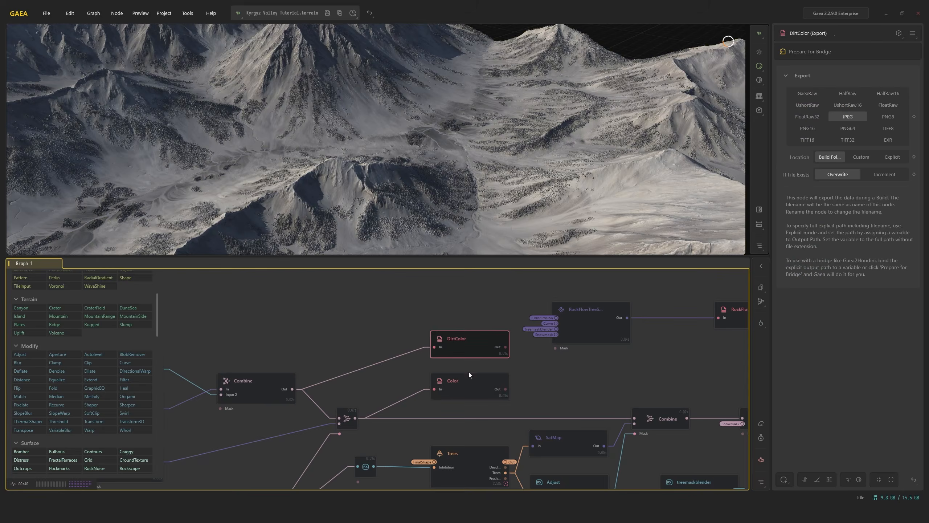
left_click_drag(439, 199, 418, 215)
scroll(466, 196, "up", 3)
left_click_drag(466, 196, 494, 144)
scroll(397, 392, "down", 4)
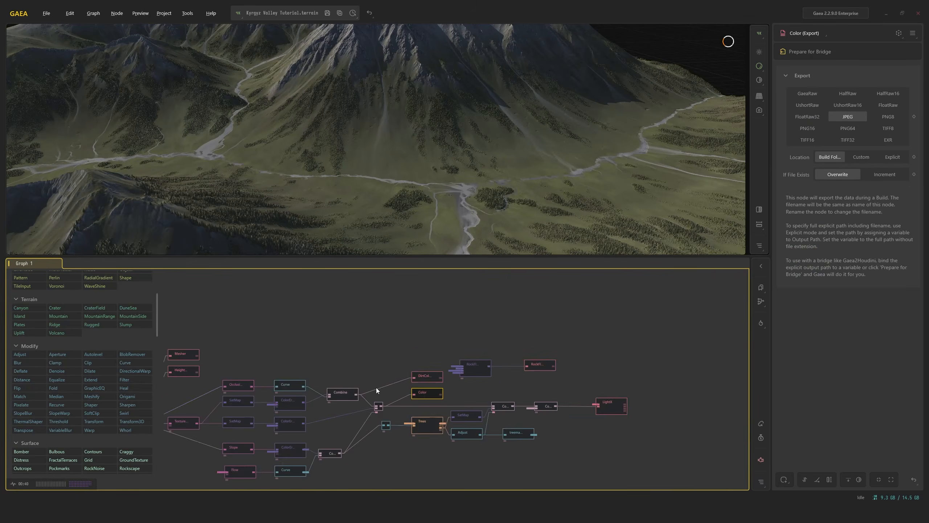
Review the settings of the Heightmap export and the Mesher node
left_click_drag(322, 388, 543, 360)
scroll(424, 347, "up", 1)
left_click(409, 345)
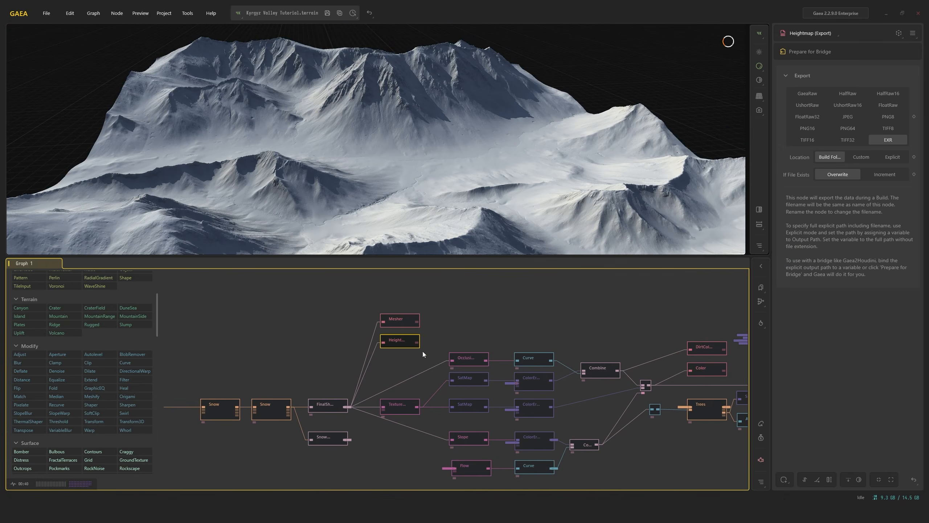
left_click(402, 325)
scroll(398, 328, "right", 5)
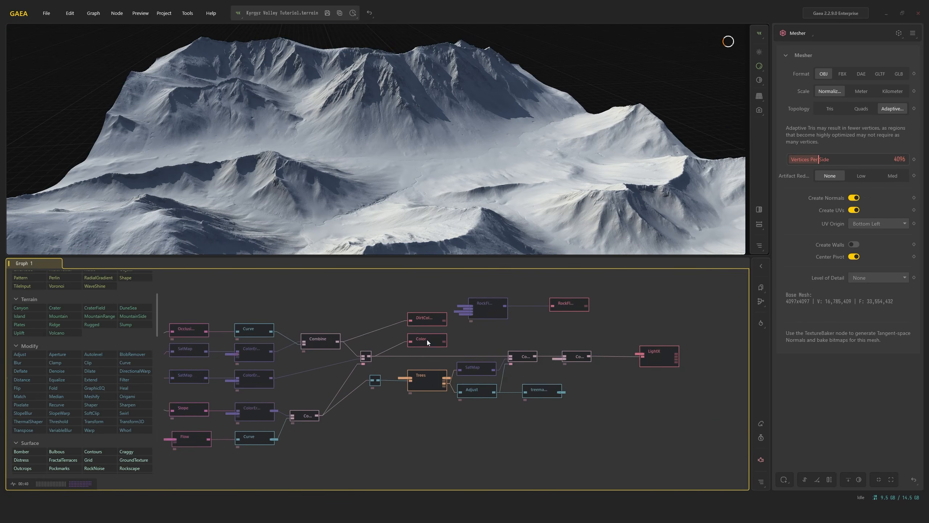
Examine the LightX node's lit terrain preview up close from a low view angle
scroll(427, 342, "down", 2)
left_click(604, 346)
left_click_drag(458, 161, 496, 183)
scroll(490, 209, "up", 5)
scroll(496, 196, "up", 2)
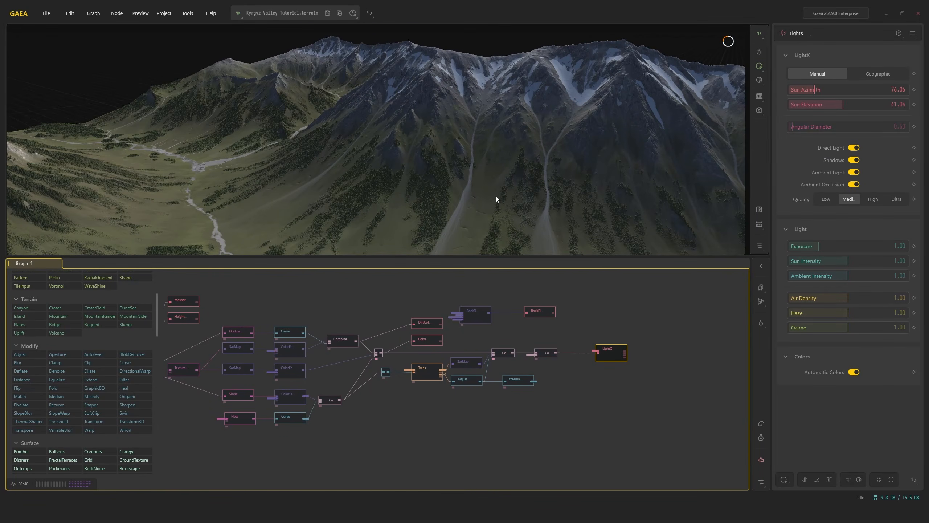